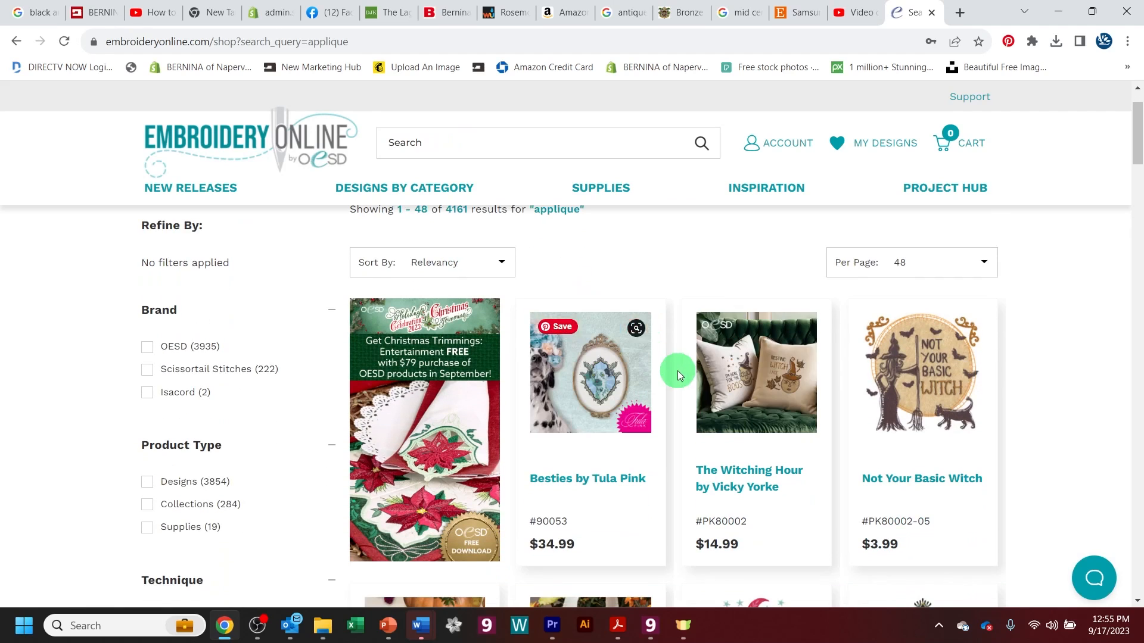
# Step: Browse the applique search results on the embroidery design site, looking through the available designs and their prices
pyautogui.scroll(-1, 709, 387)
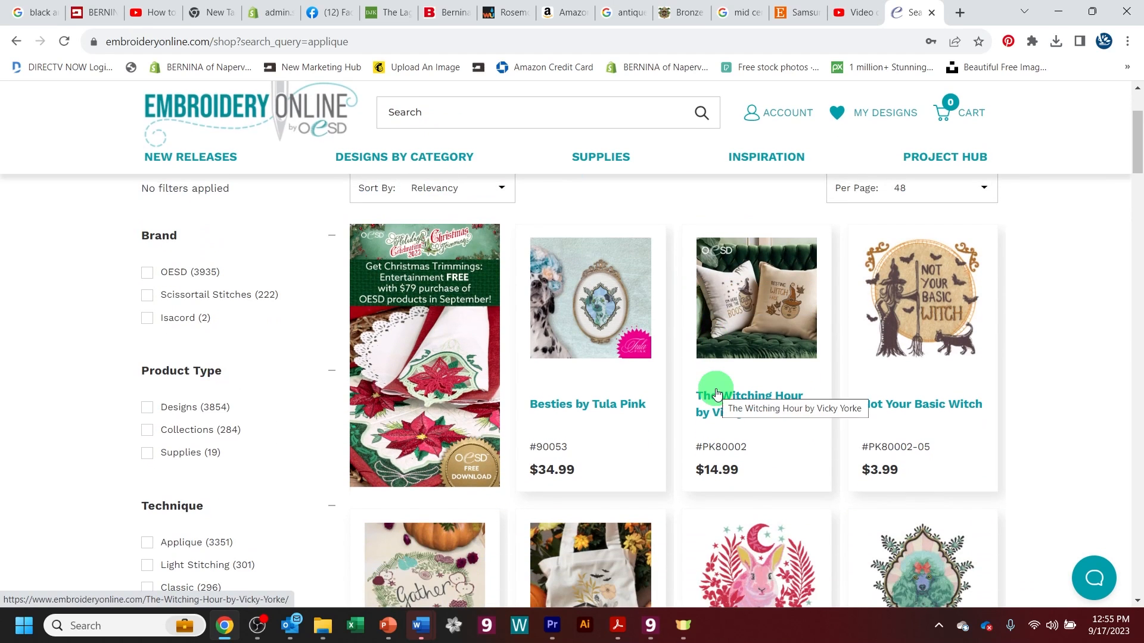
pyautogui.scroll(-1, 717, 391)
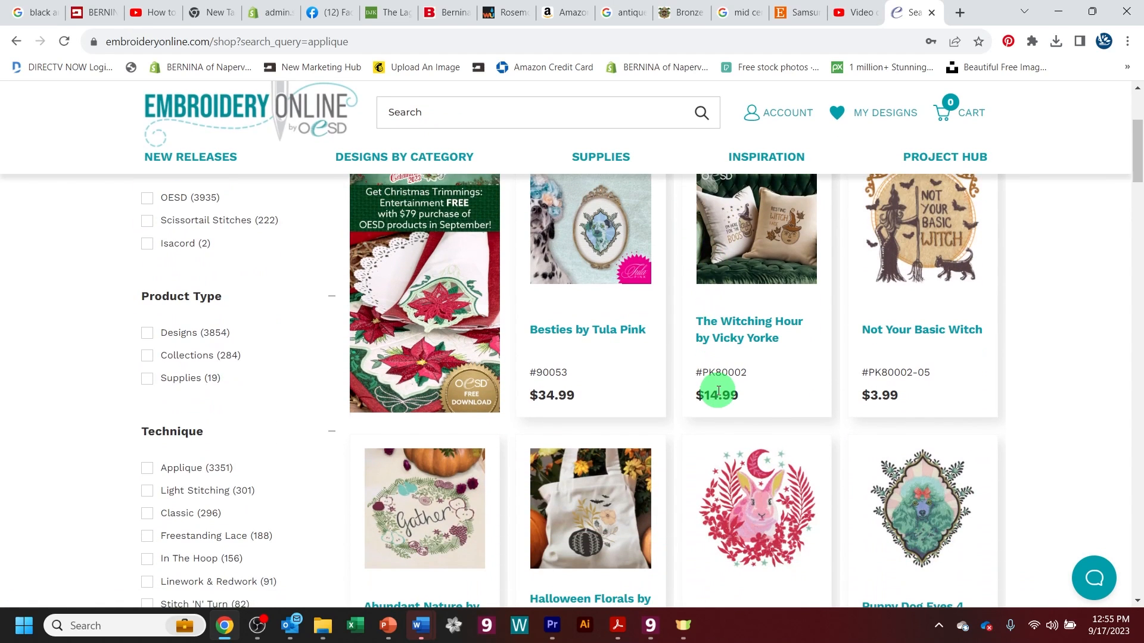
pyautogui.scroll(-1, 718, 392)
pyautogui.scroll(-2, 717, 395)
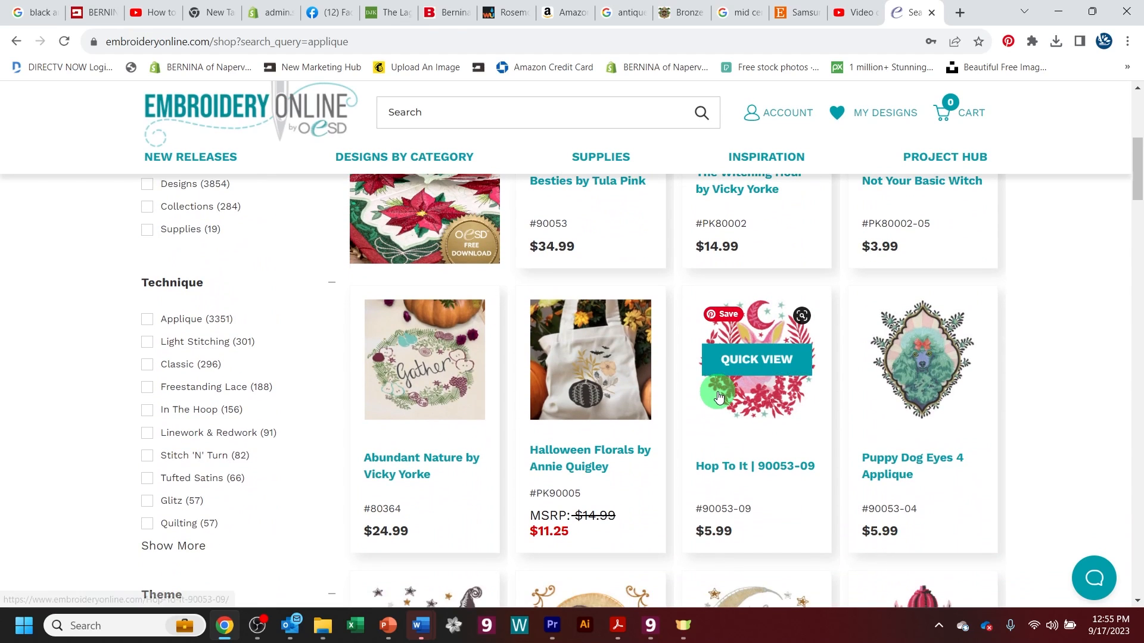
pyautogui.scroll(-1, 717, 395)
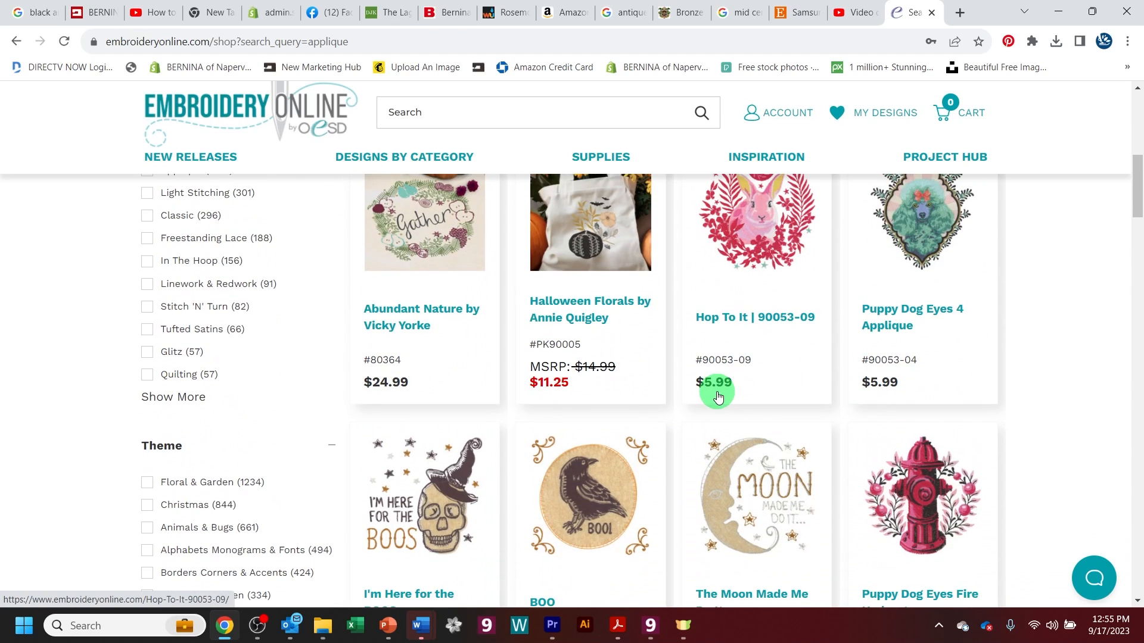
pyautogui.scroll(-2, 718, 395)
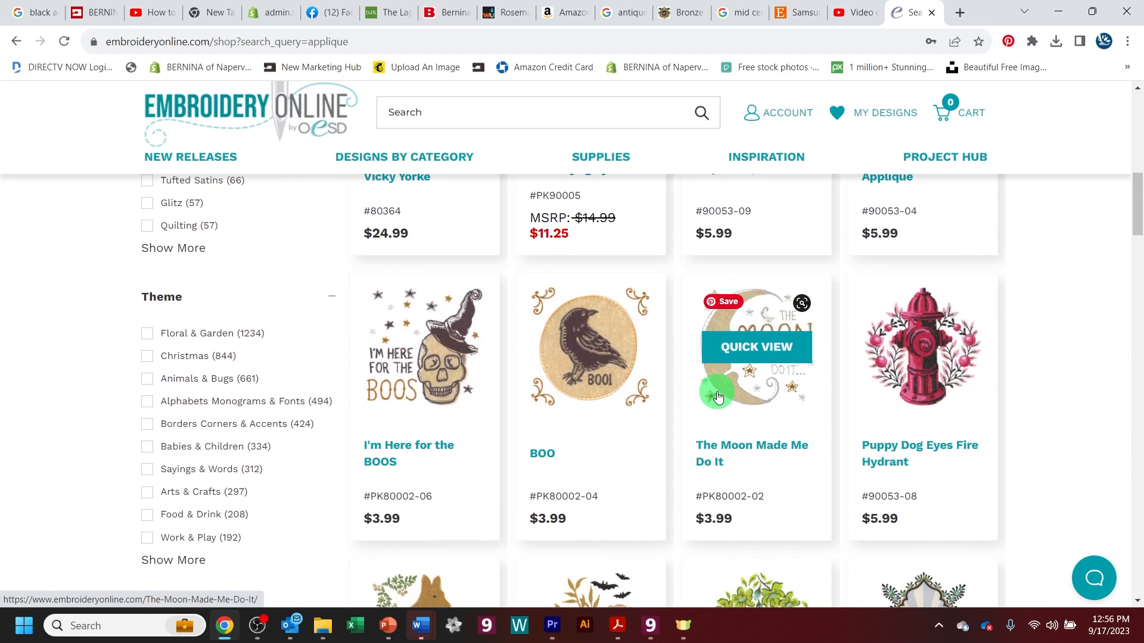
pyautogui.scroll(-2, 718, 395)
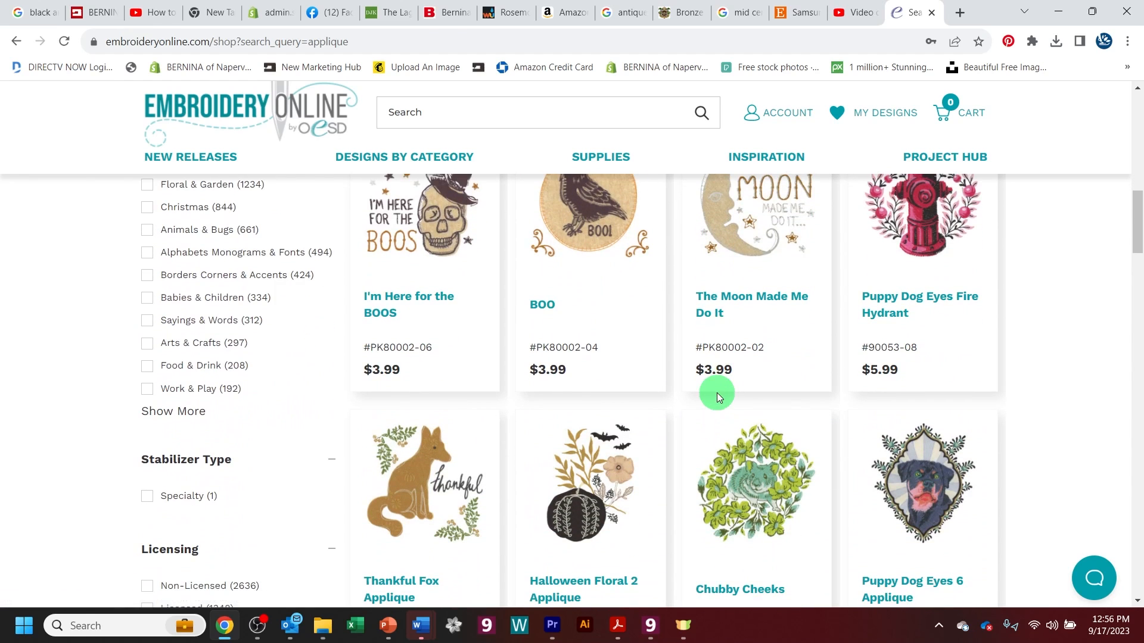
pyautogui.scroll(-2, 718, 396)
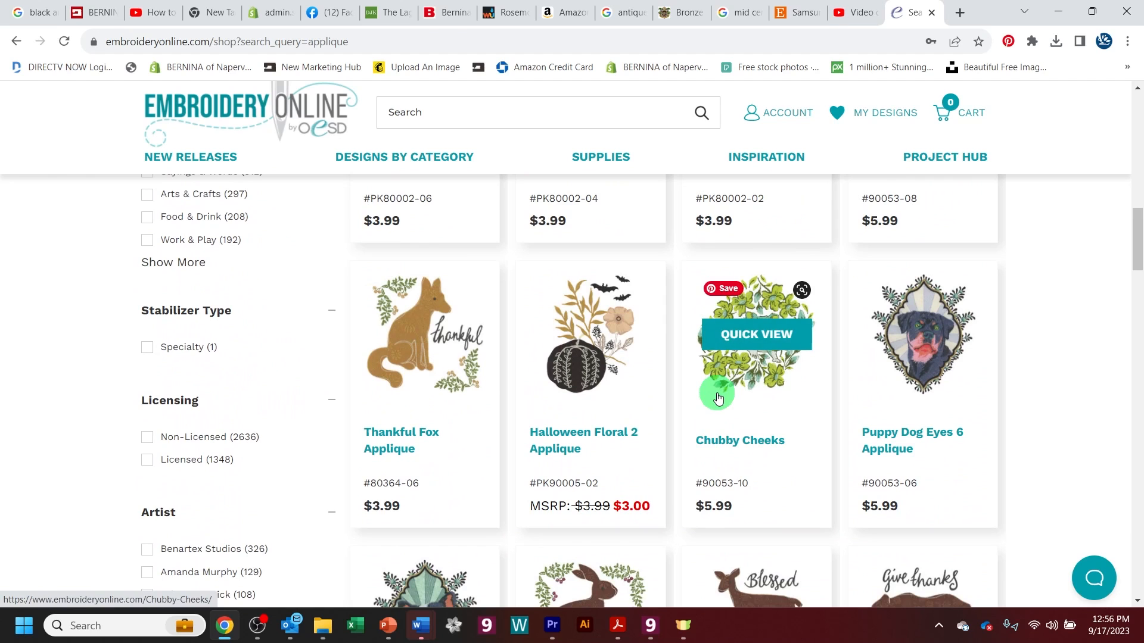
pyautogui.scroll(-2, 717, 396)
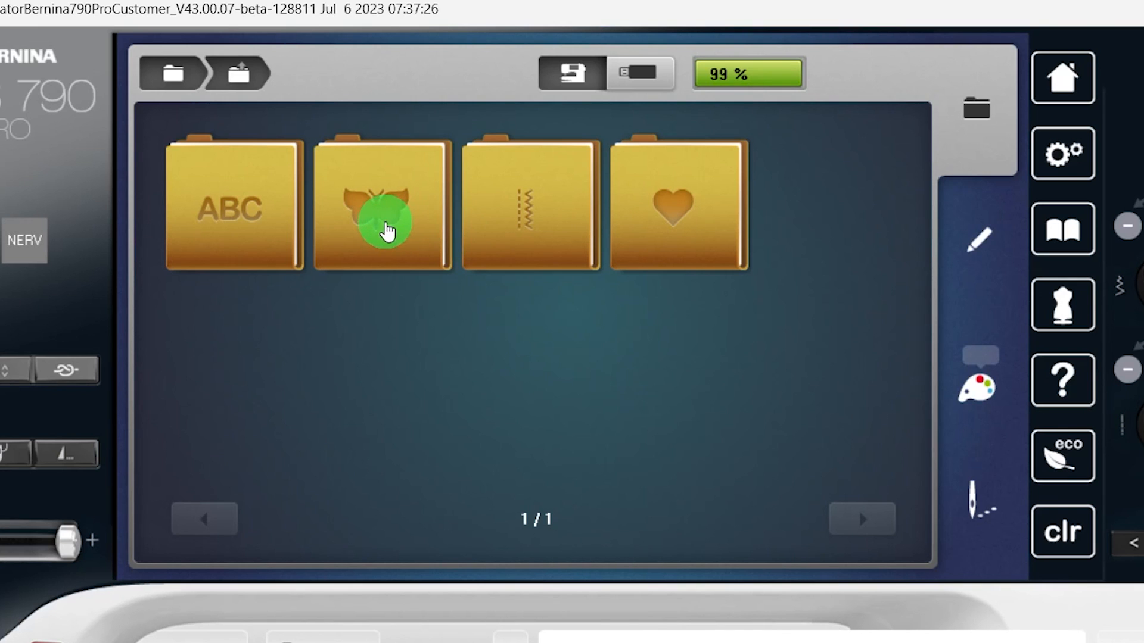
# Step: On the BERNINA 790 PRO simulator, open the built-in embroidery motifs and look into folder 5, the owl designs
pyautogui.click(381, 236)
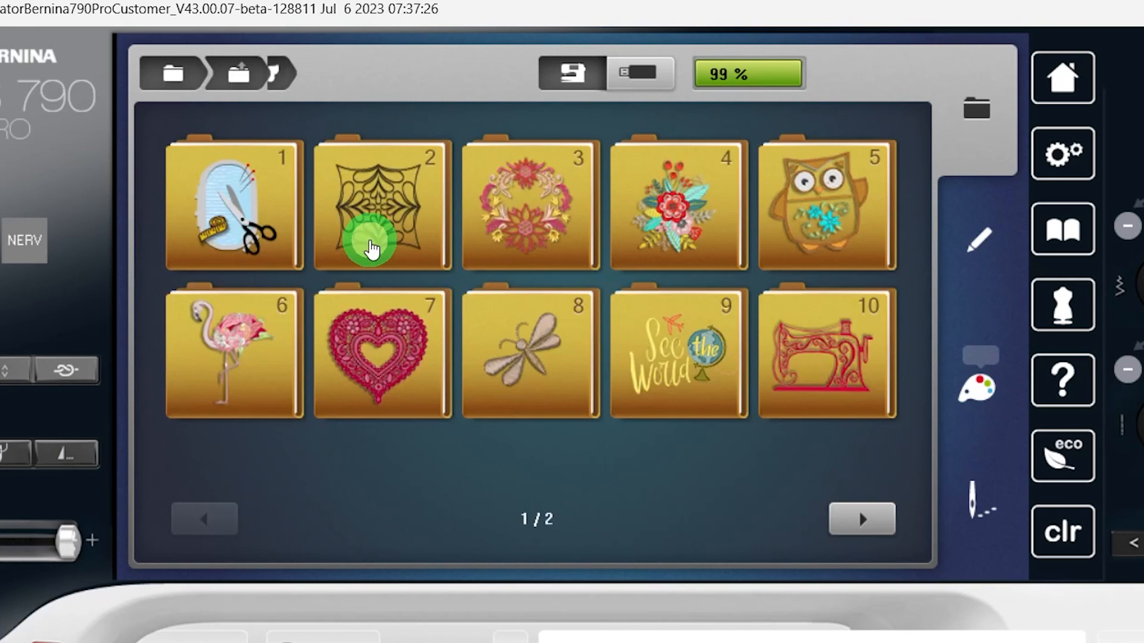
pyautogui.click(837, 222)
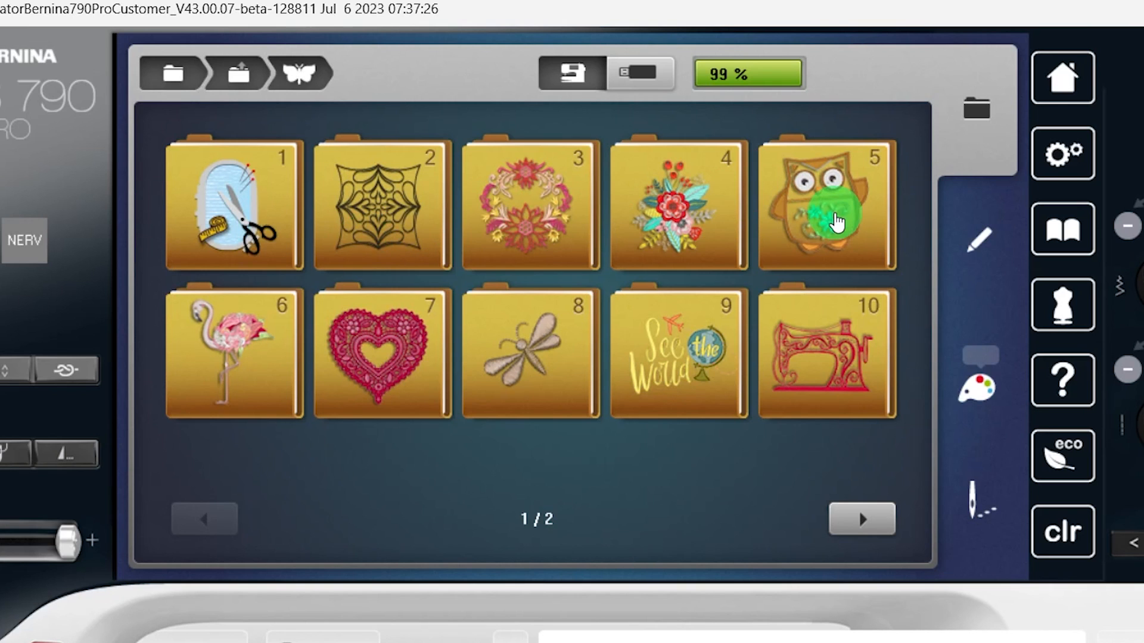
pyautogui.click(657, 377)
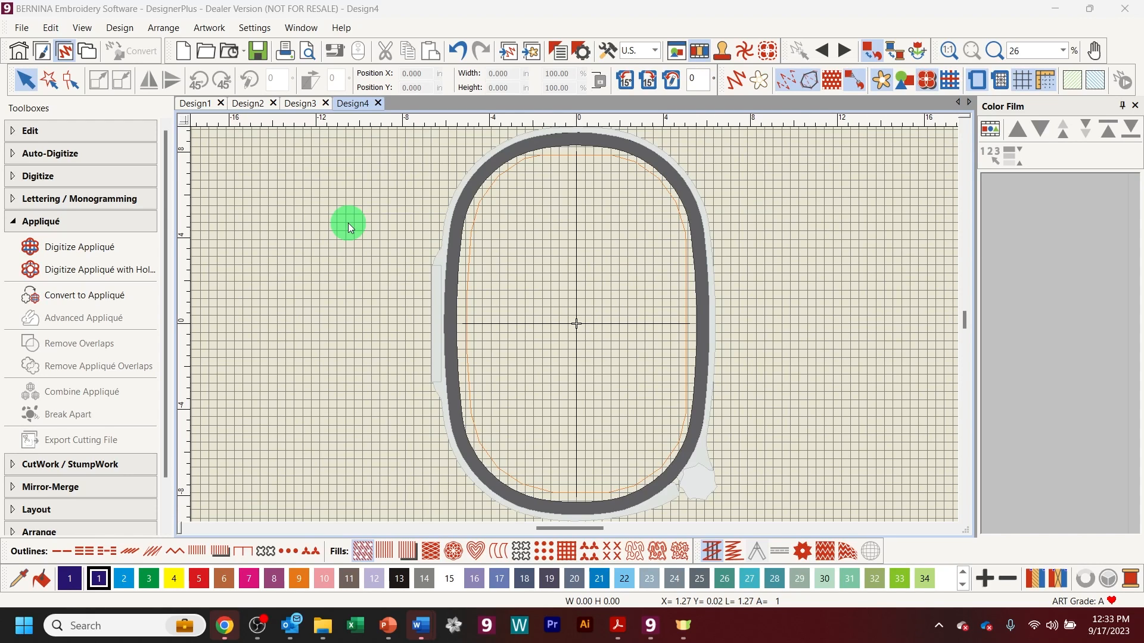
# Step: In BERNINA Embroidery Software, insert the Shape_15 mustache artwork into the design
pyautogui.click(531, 53)
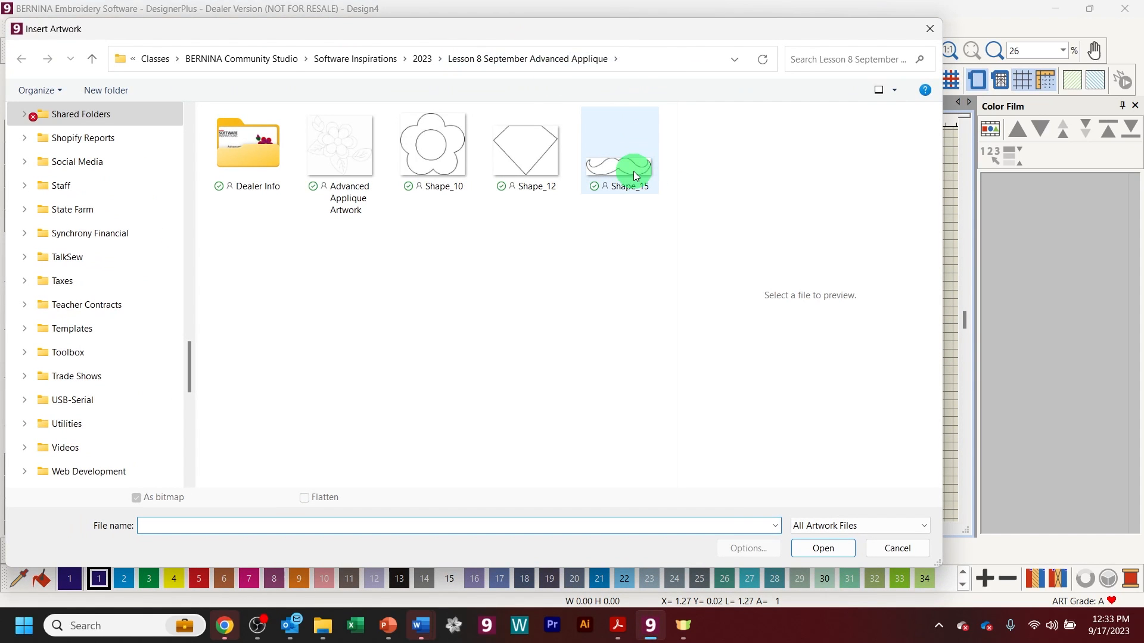
pyautogui.click(633, 171)
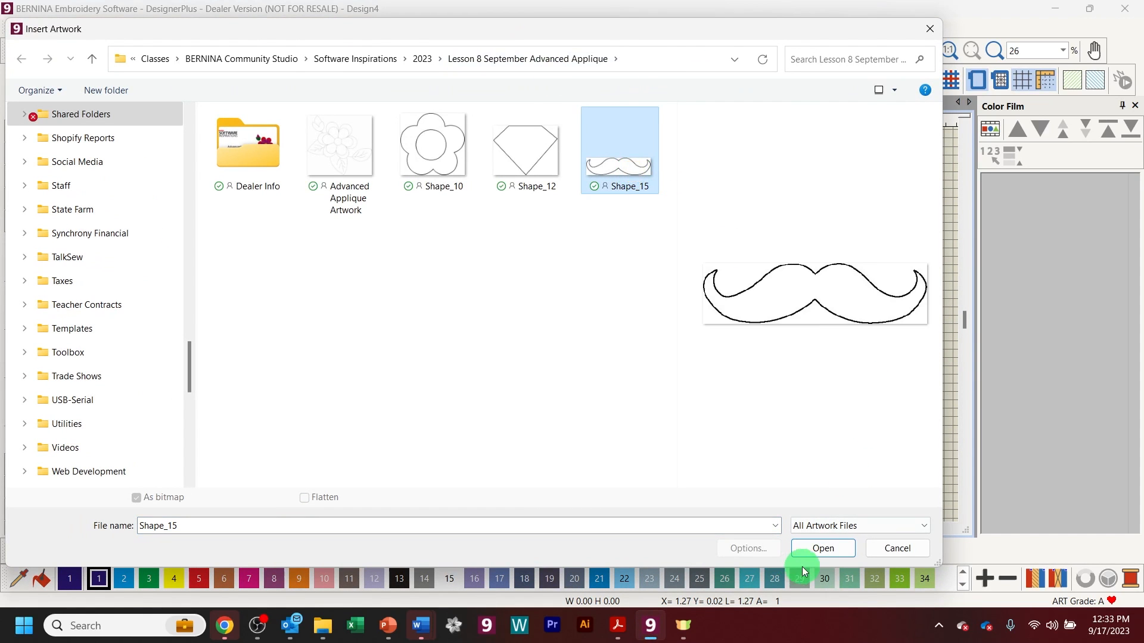
pyautogui.click(830, 549)
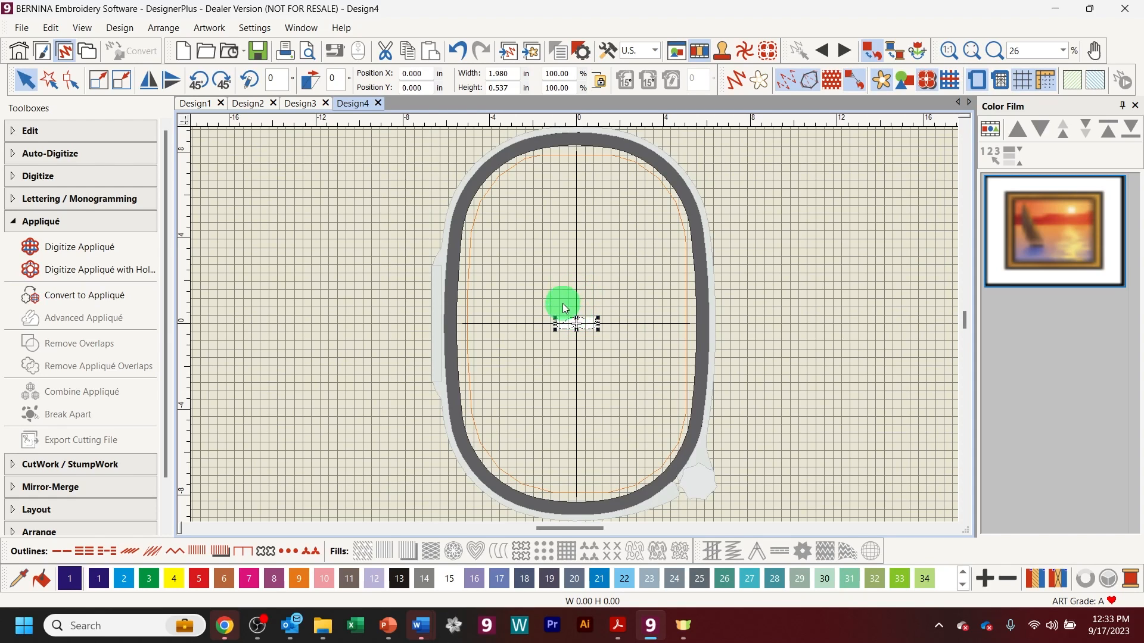
# Step: Set the mustache artwork's width to 6 inches, scaling it proportionally
pyautogui.moveTo(577, 321)
pyautogui.mouseDown()
pyautogui.moveTo(561, 335)
pyautogui.moveTo(584, 327)
pyautogui.moveTo(554, 327)
pyautogui.moveTo(585, 314)
pyautogui.moveTo(593, 335)
pyautogui.moveTo(576, 320)
pyautogui.mouseUp()
pyautogui.click(499, 74)
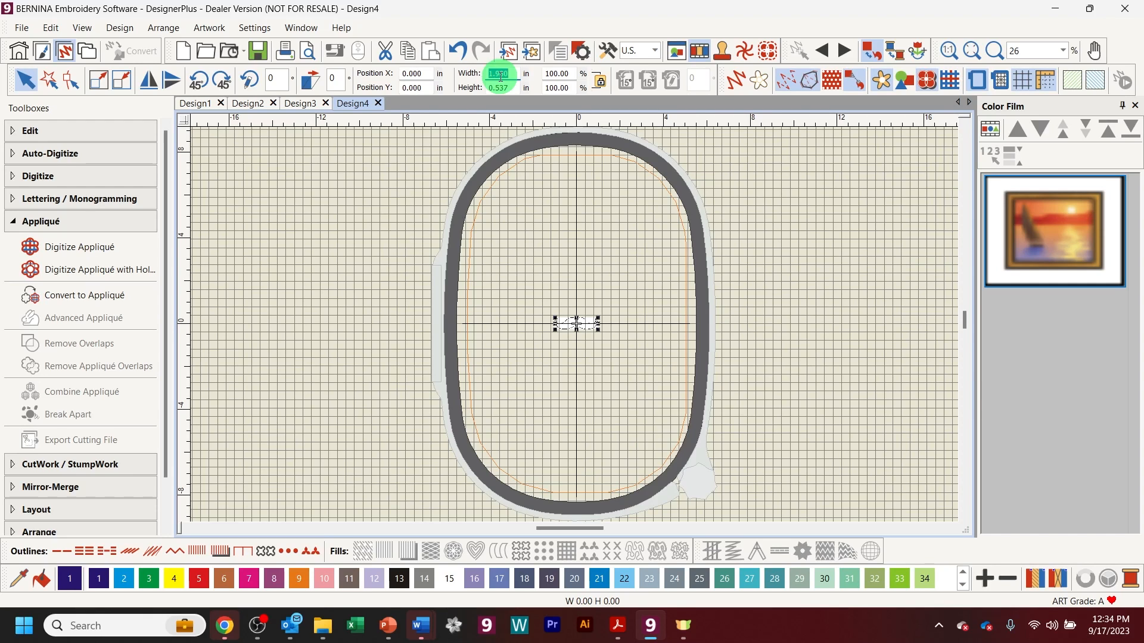
pyautogui.write('6')
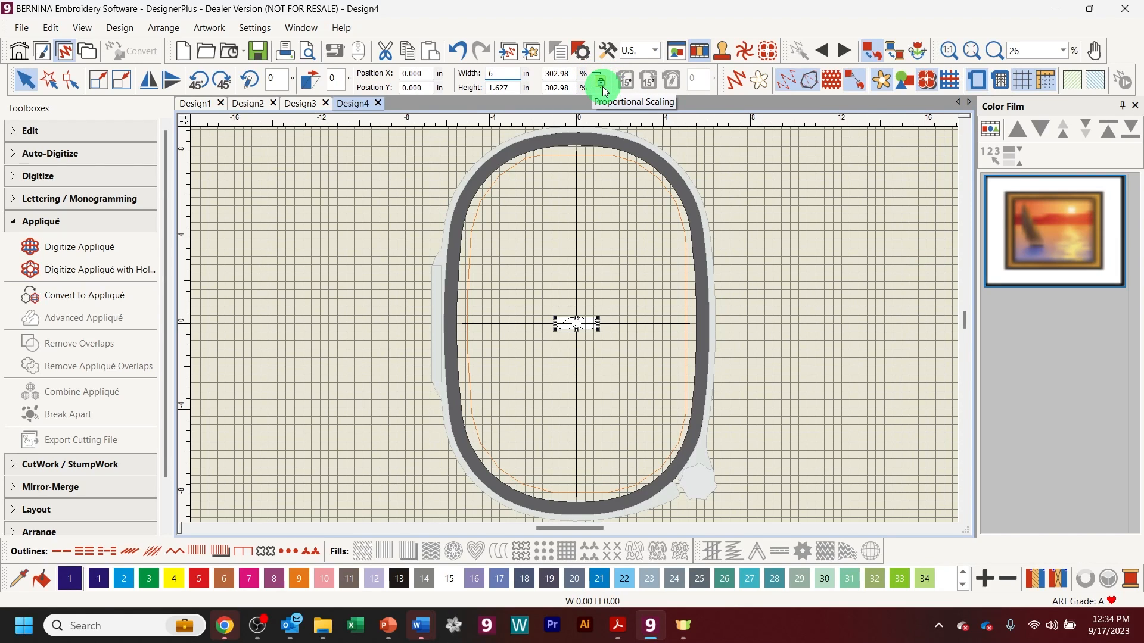
pyautogui.press('Return')
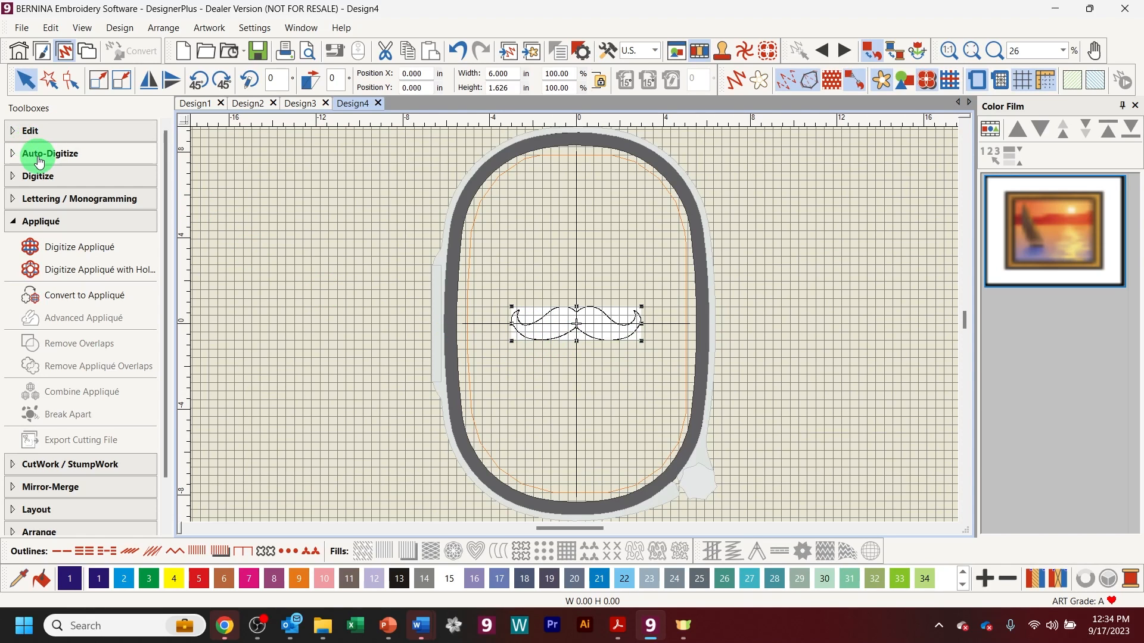
# Step: Start the Magic Wand on the mustache artwork and accept the processed two-color bitmap
pyautogui.click(27, 153)
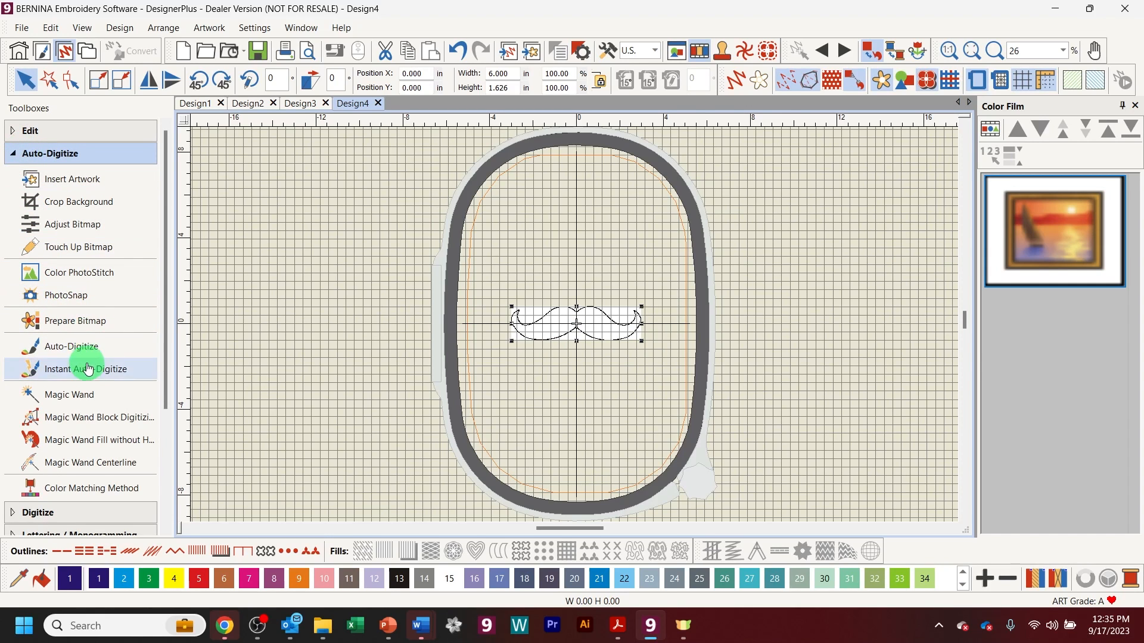
pyautogui.click(89, 397)
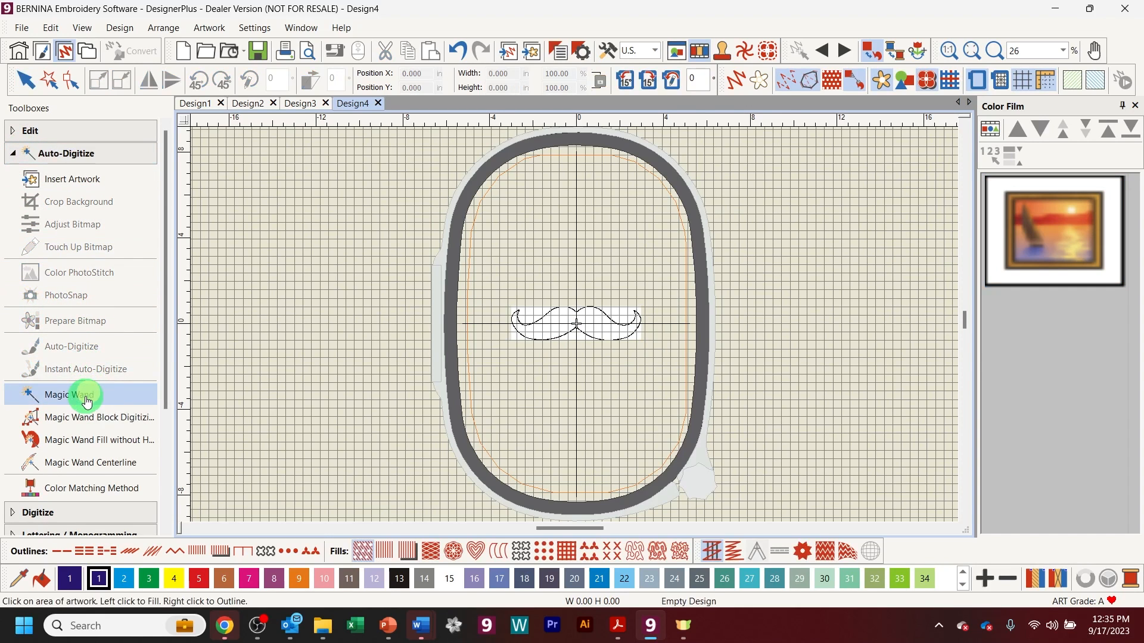
pyautogui.click(613, 331)
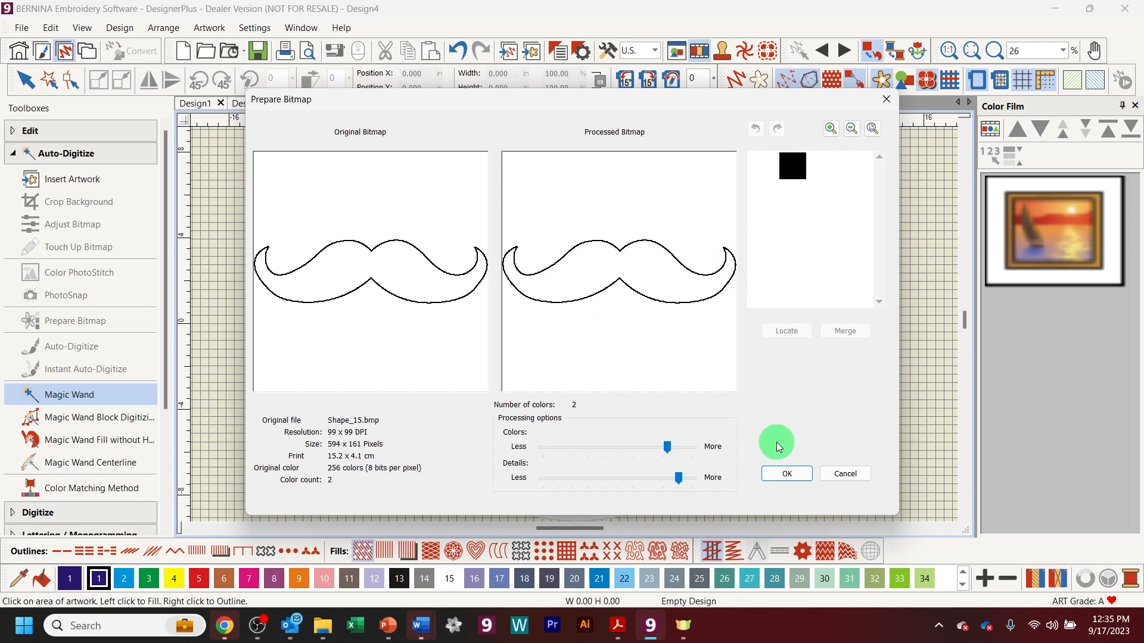
pyautogui.click(802, 474)
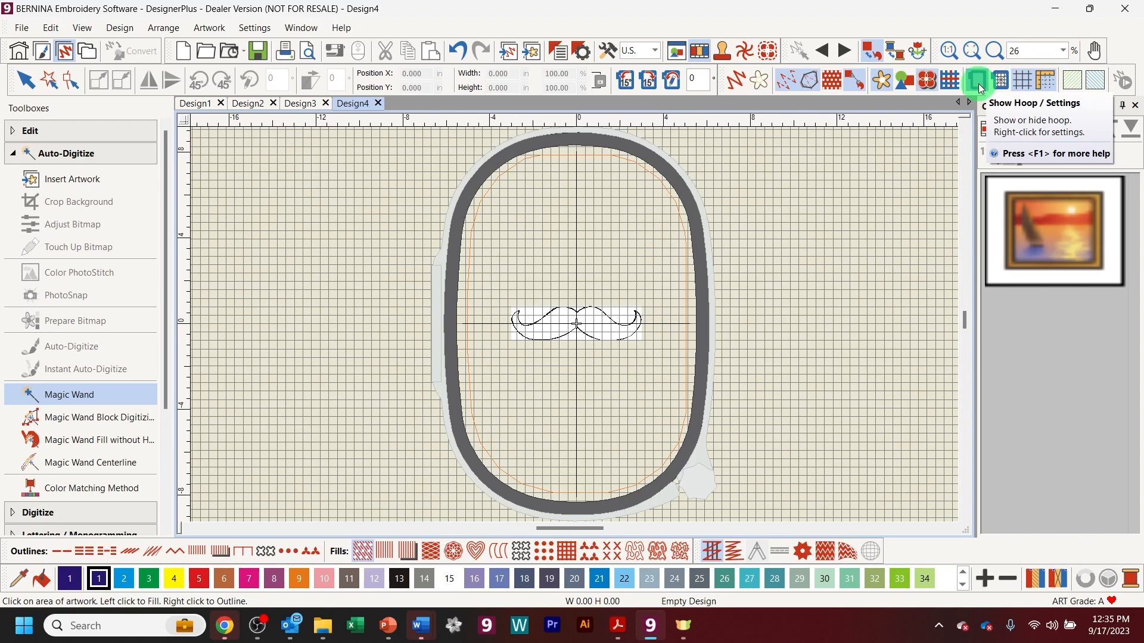
pyautogui.click(1061, 51)
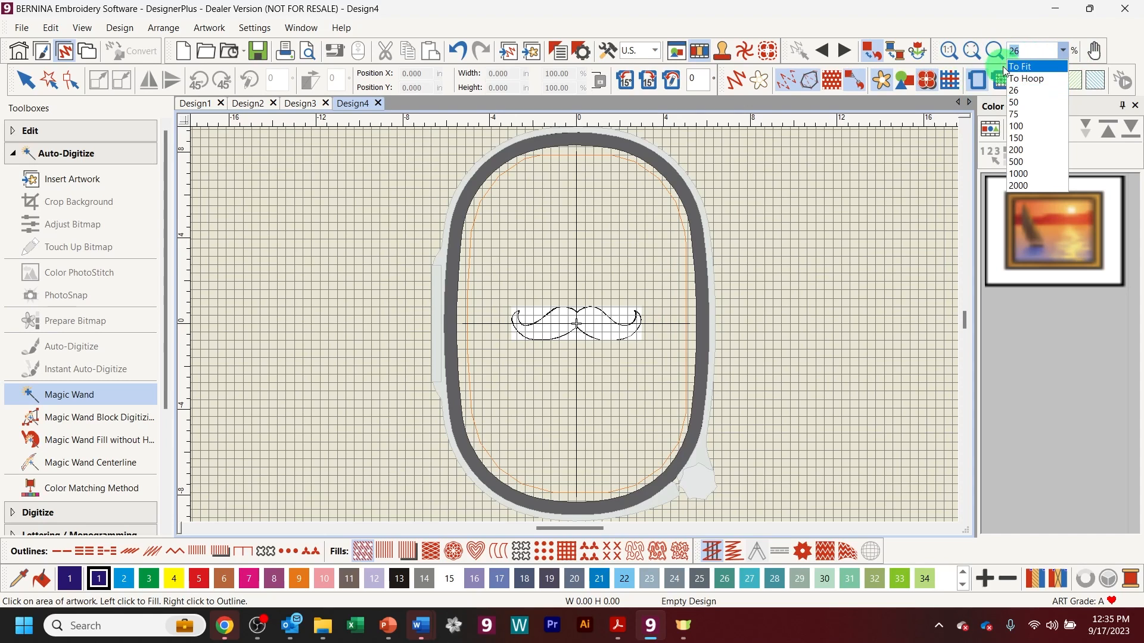
pyautogui.click(1031, 76)
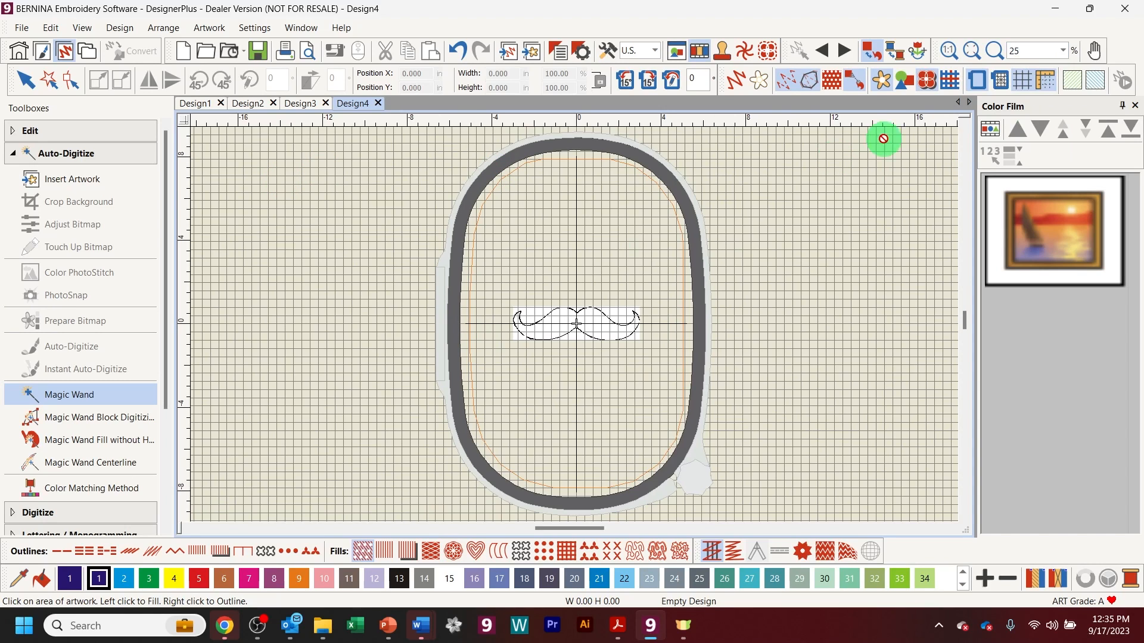
pyautogui.click(1063, 50)
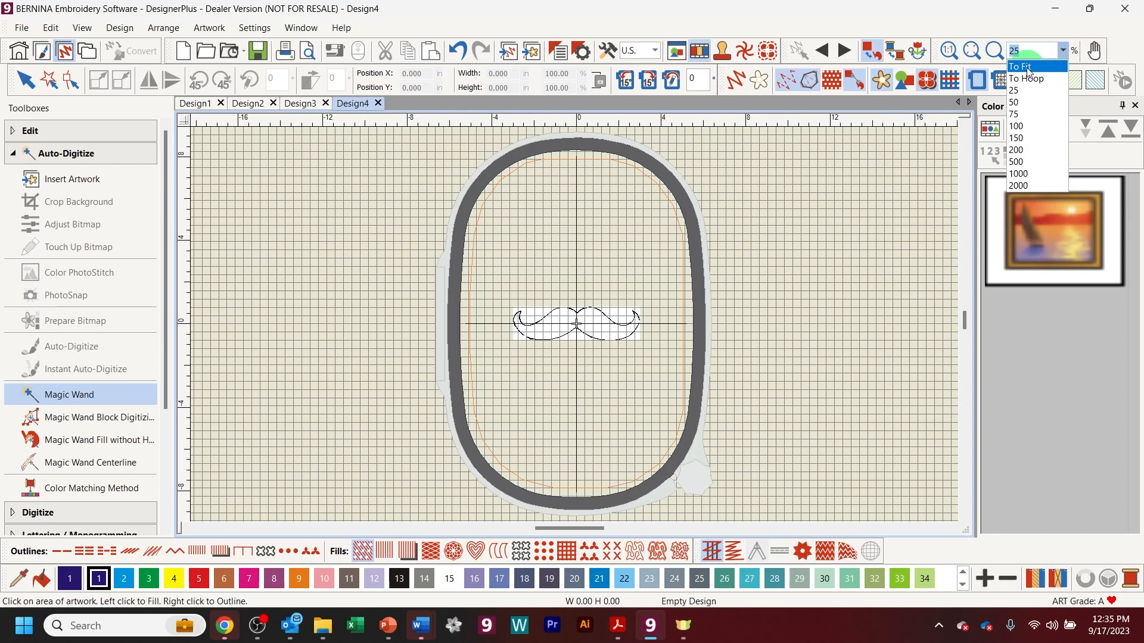
pyautogui.click(1027, 67)
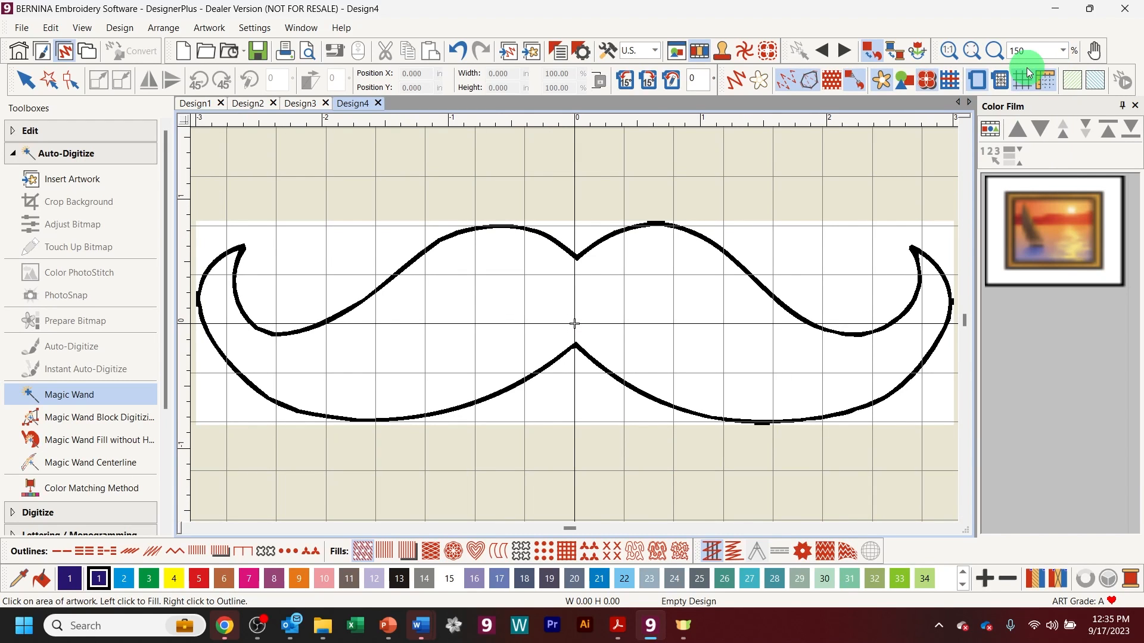
# Step: Rotate the hoop 90° counterclockwise in 15° increments so it lies horizontally around the mustache
pyautogui.click(1066, 53)
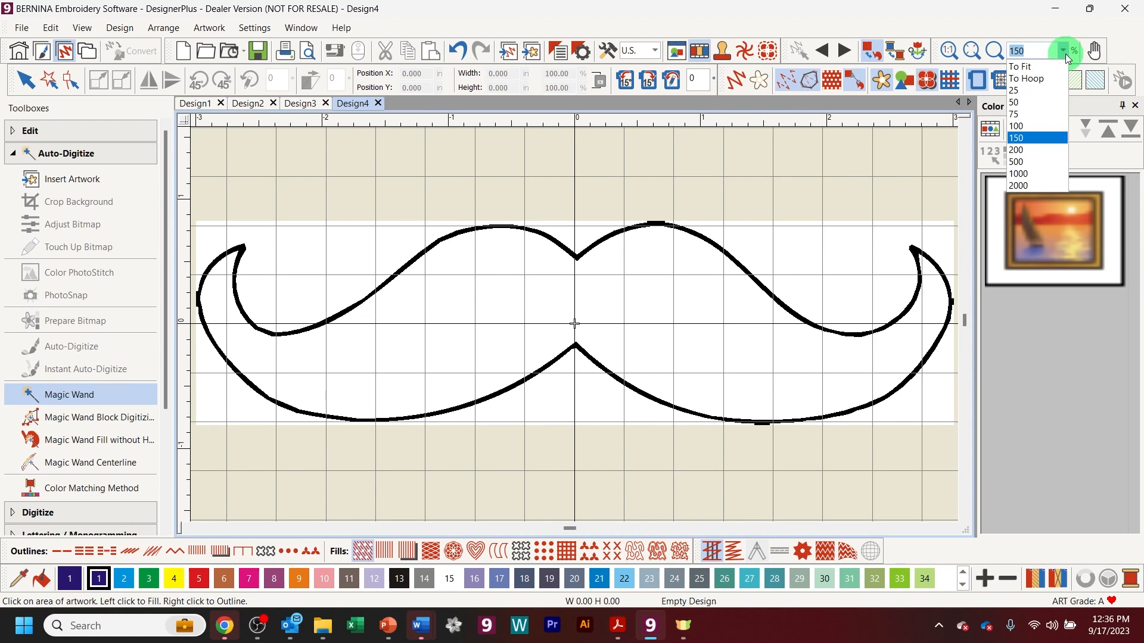
pyautogui.click(1044, 78)
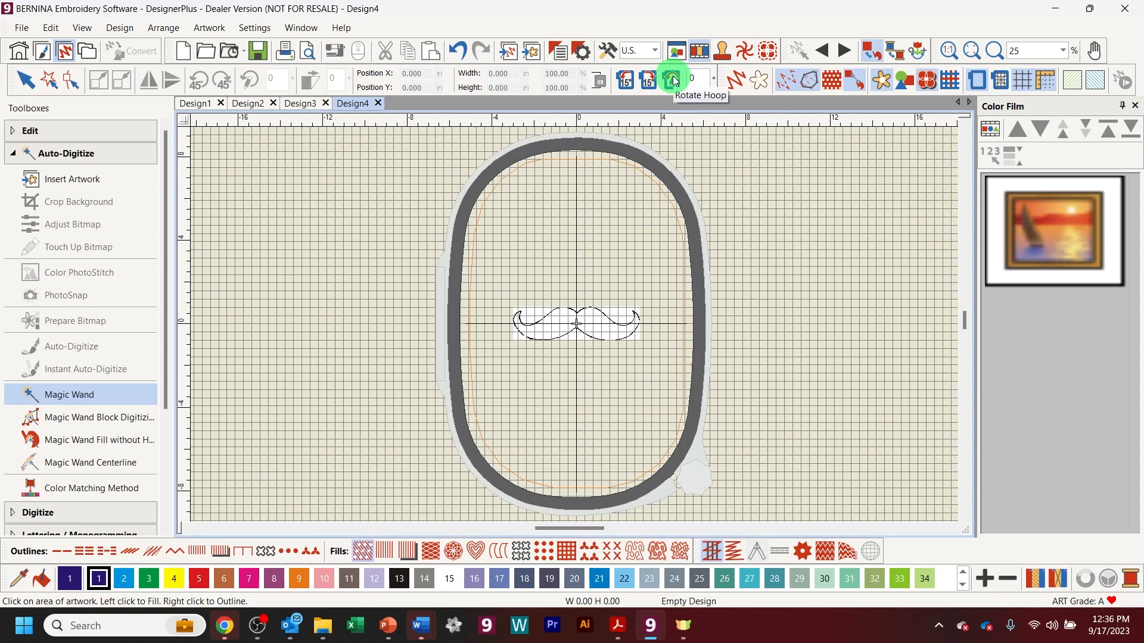
pyautogui.click(627, 76)
pyautogui.click(627, 76)
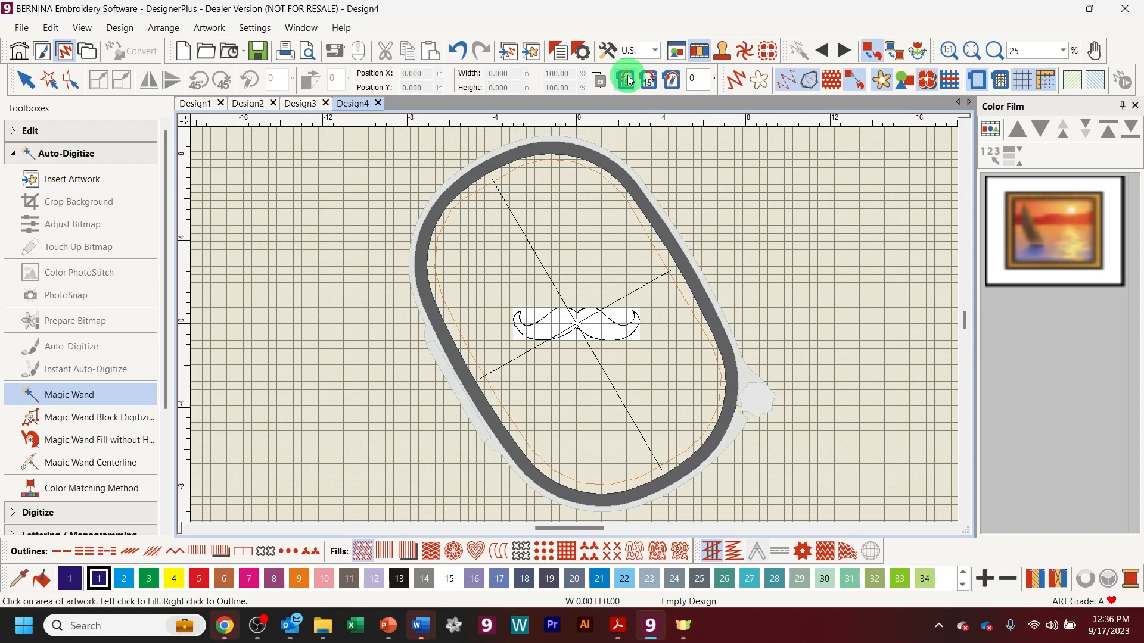
pyautogui.click(628, 78)
pyautogui.click(627, 78)
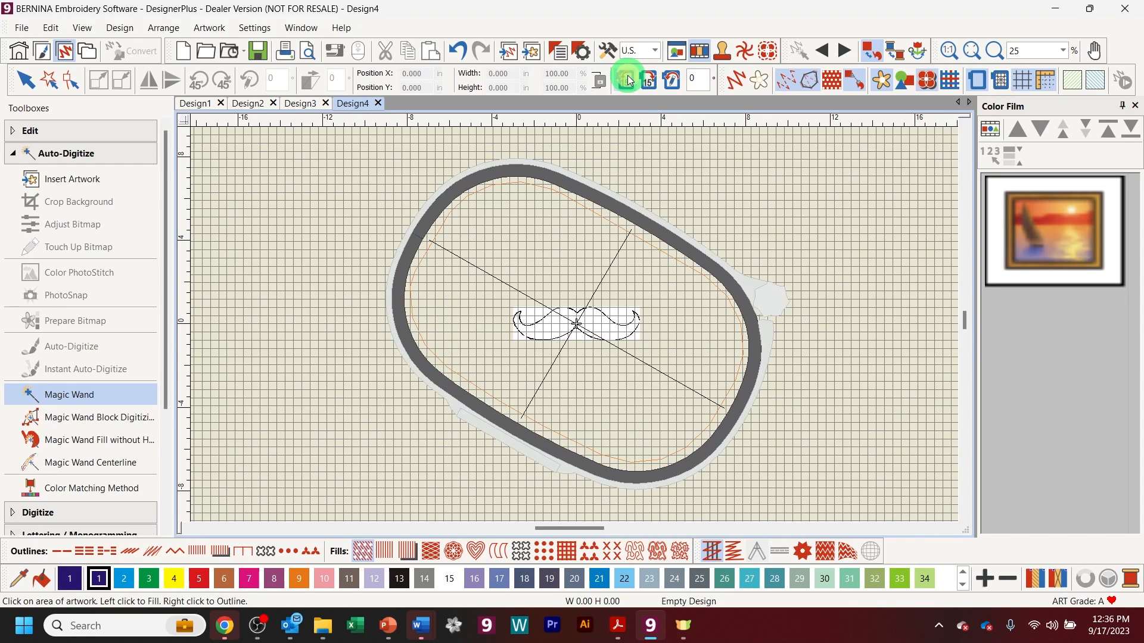
pyautogui.click(627, 77)
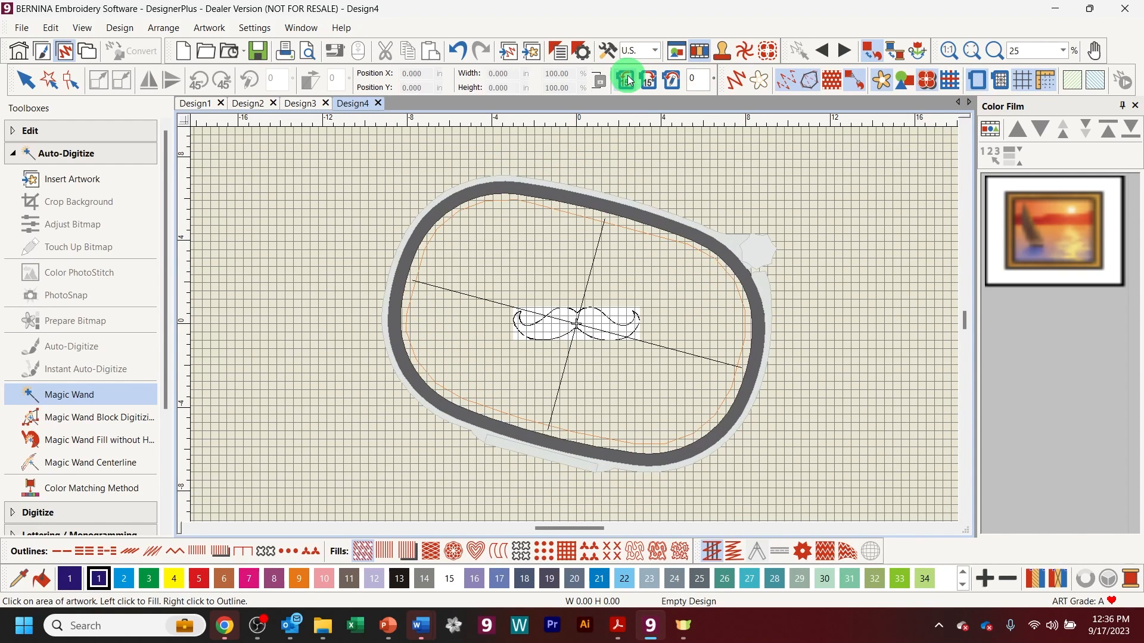
pyautogui.click(628, 77)
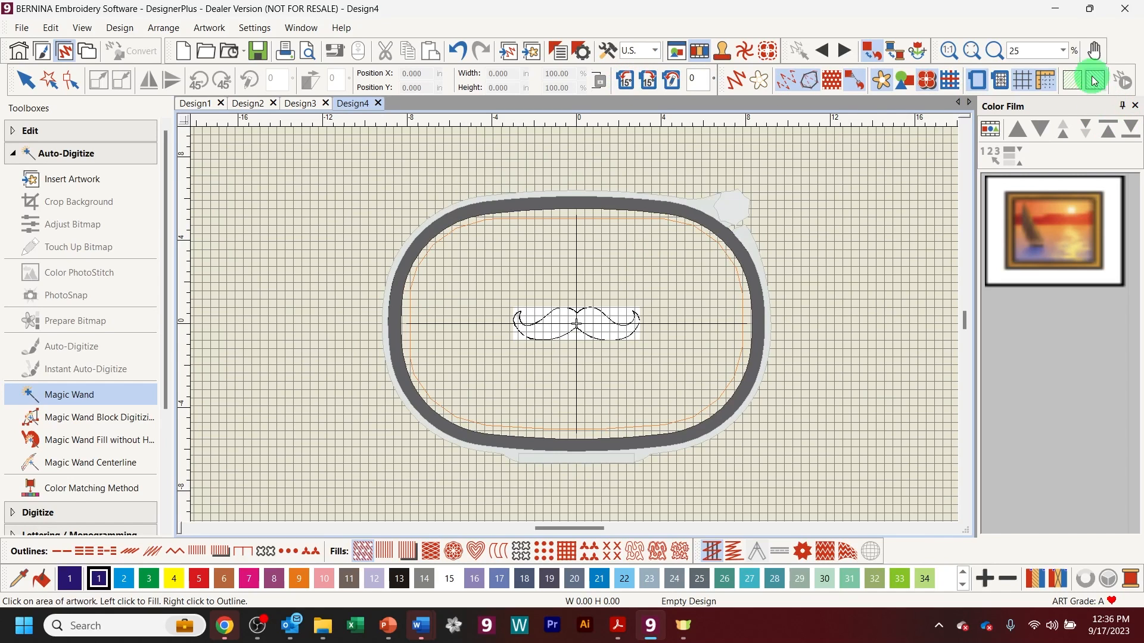
pyautogui.click(1063, 50)
pyautogui.click(1051, 78)
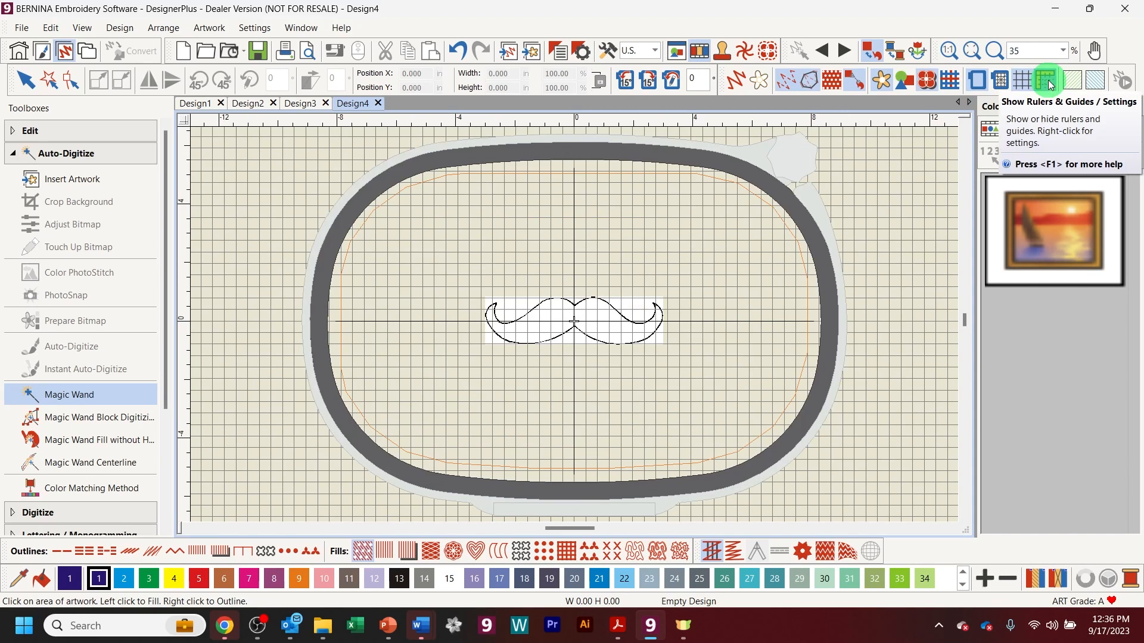
# Step: Digitize the mustache's interior as a filled object with the Magic Wand
pyautogui.click(1061, 49)
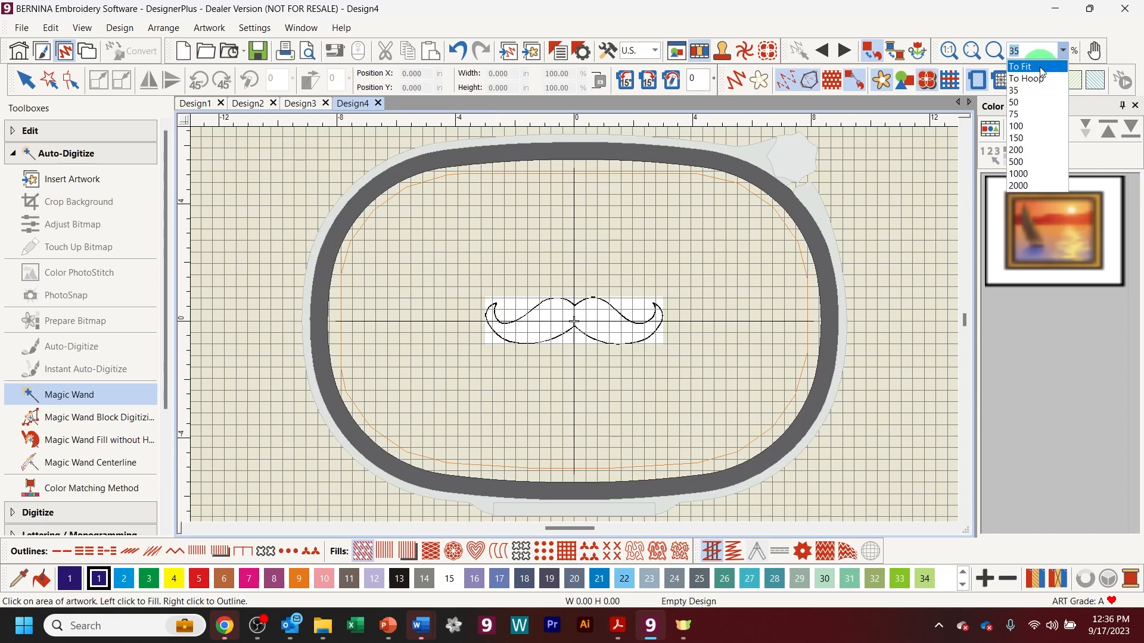
pyautogui.click(1041, 68)
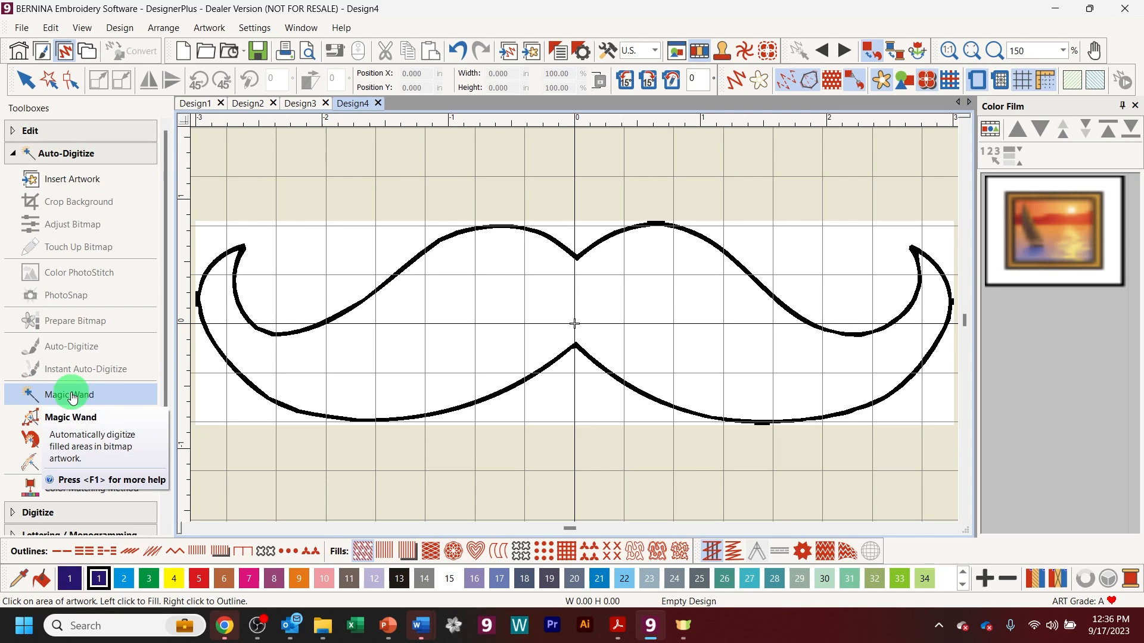
pyautogui.click(199, 377)
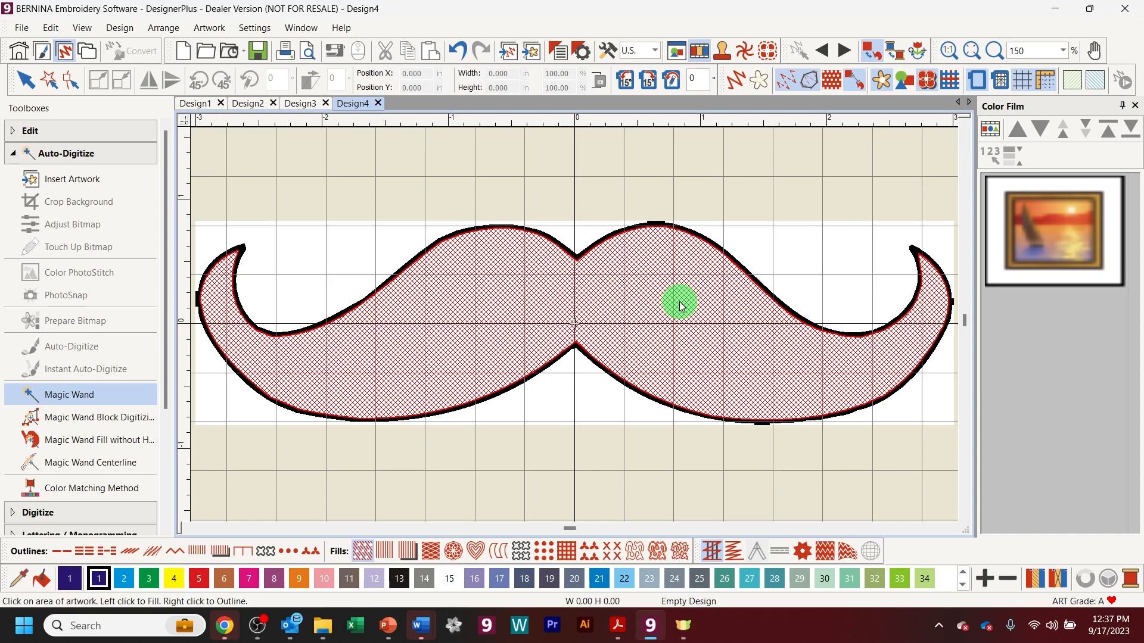
pyautogui.click(681, 306)
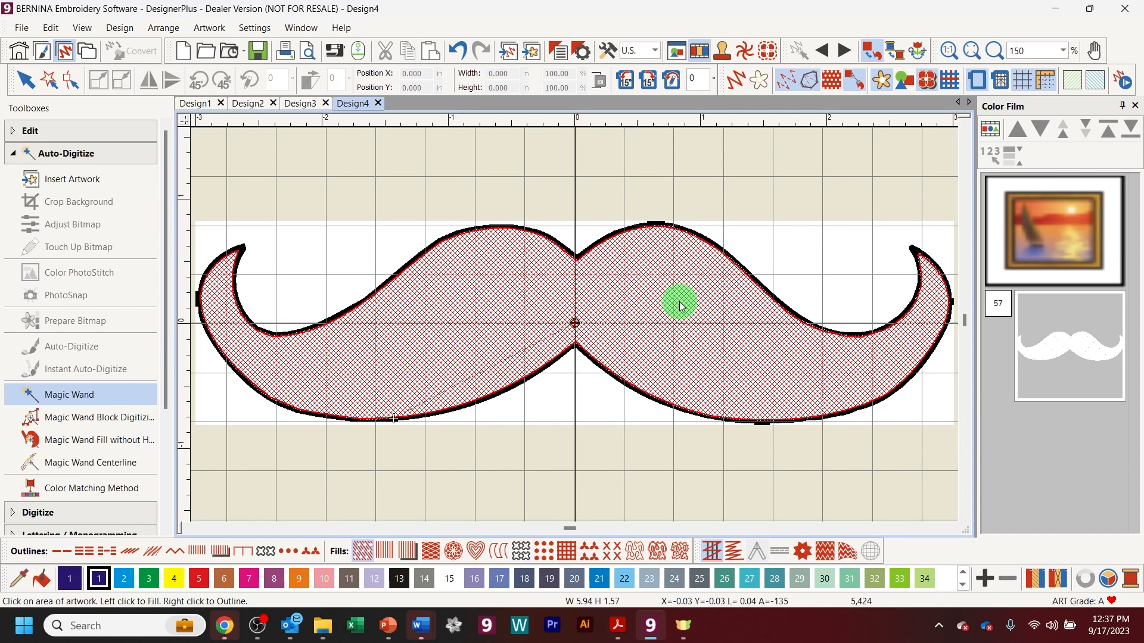
# Step: Select the digitized mustache fill and preview it as simulated stitching in Artistic View
pyautogui.click(1109, 356)
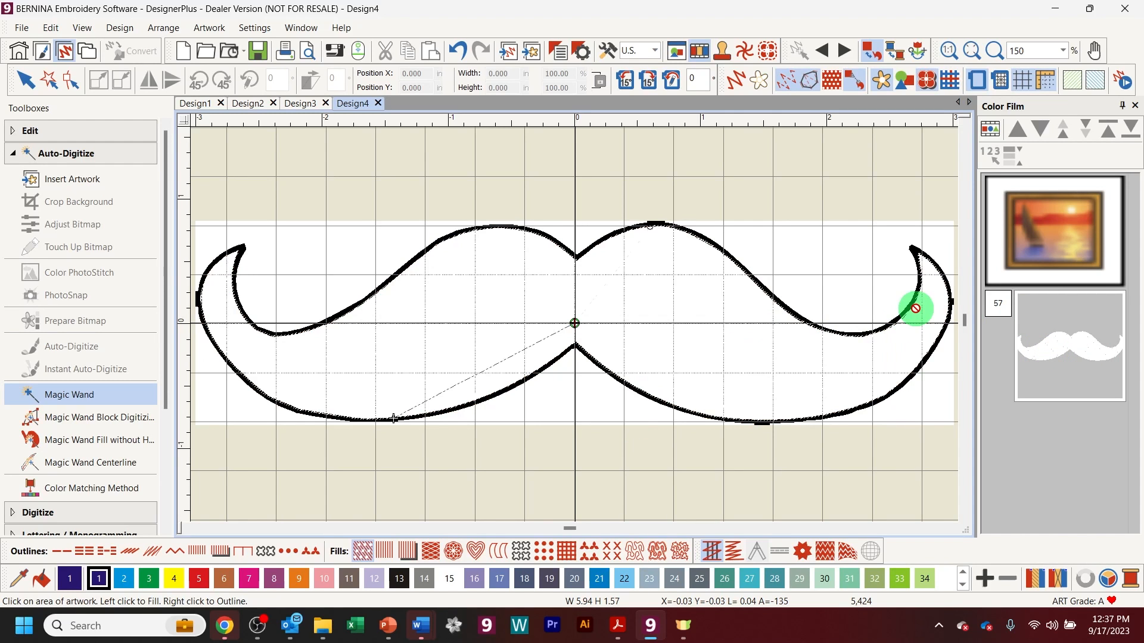
pyautogui.click(25, 81)
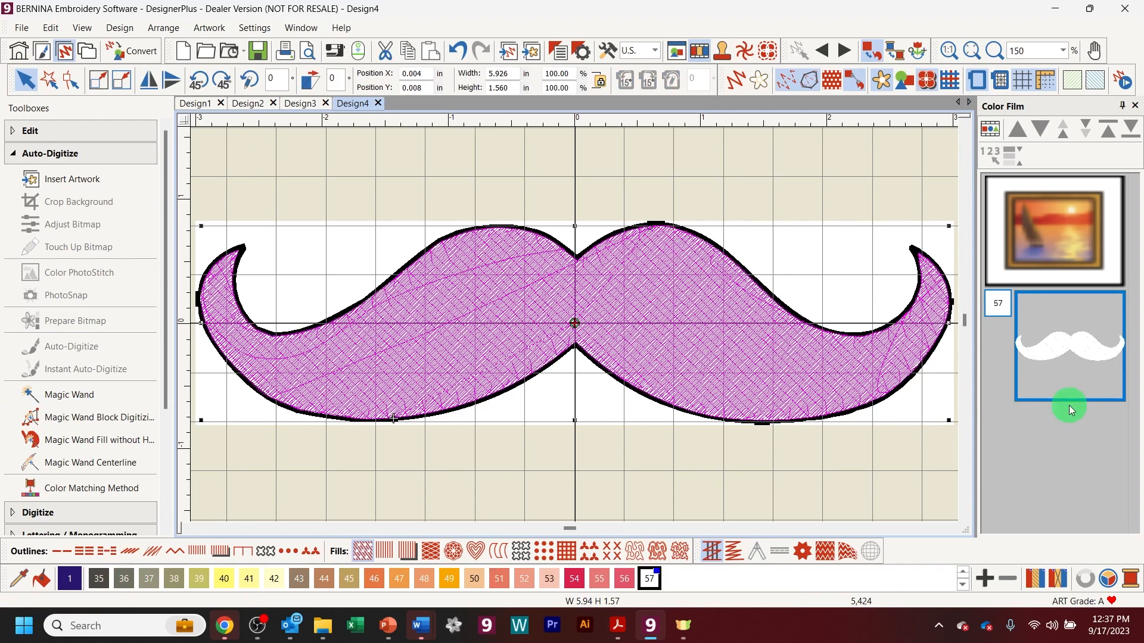
pyautogui.click(738, 81)
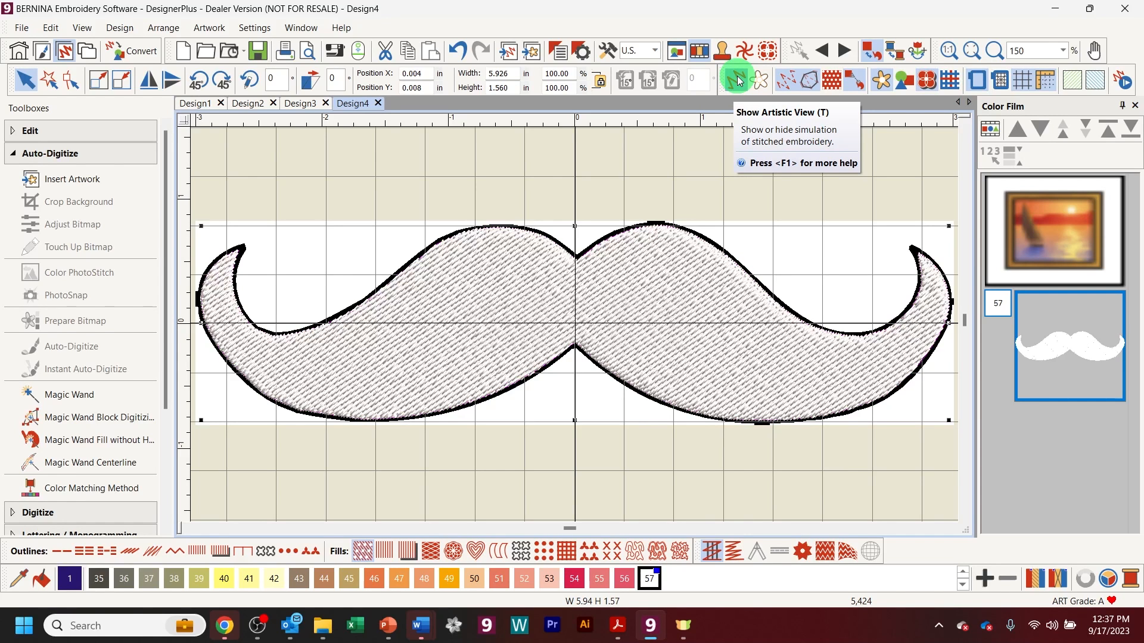
pyautogui.click(739, 81)
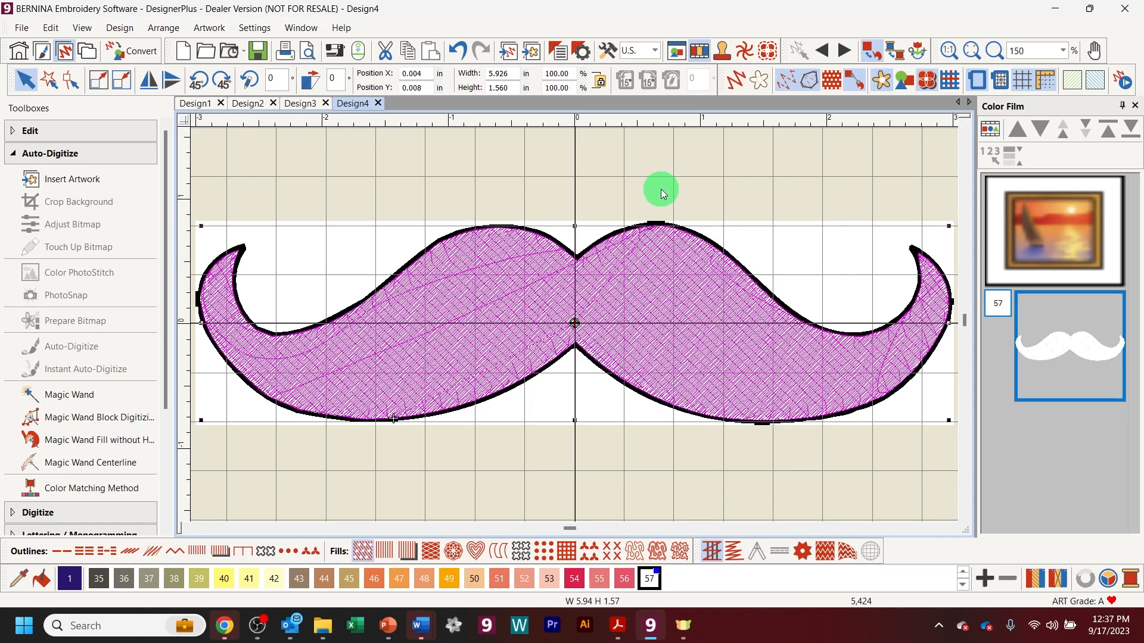
# Step: Convert the selected mustache fill to appliqué
pyautogui.click(14, 158)
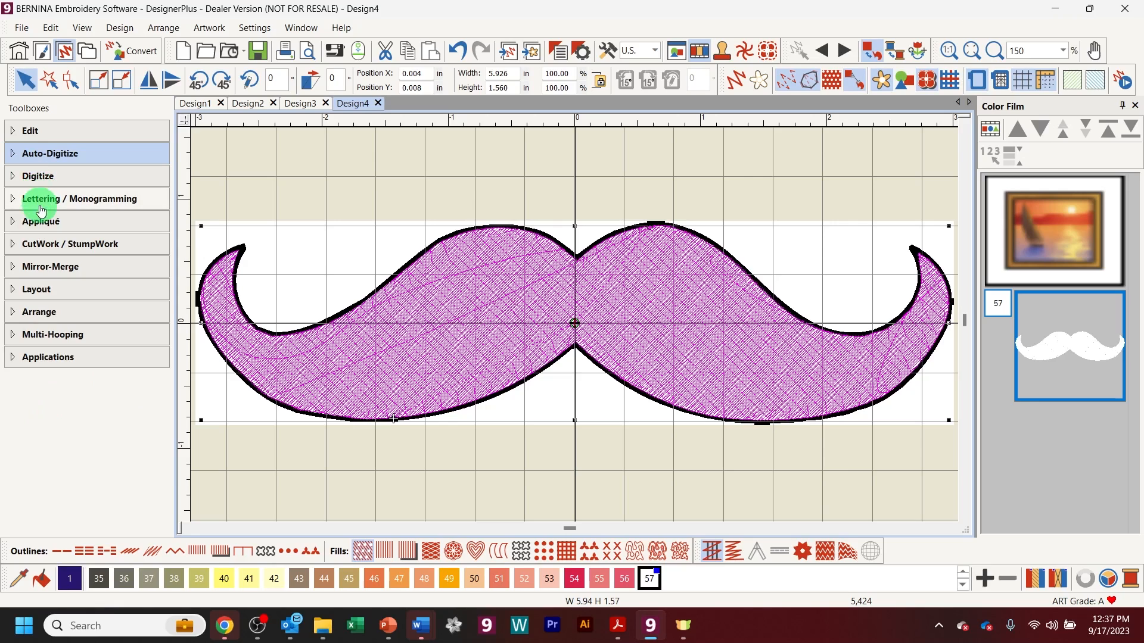
pyautogui.click(24, 224)
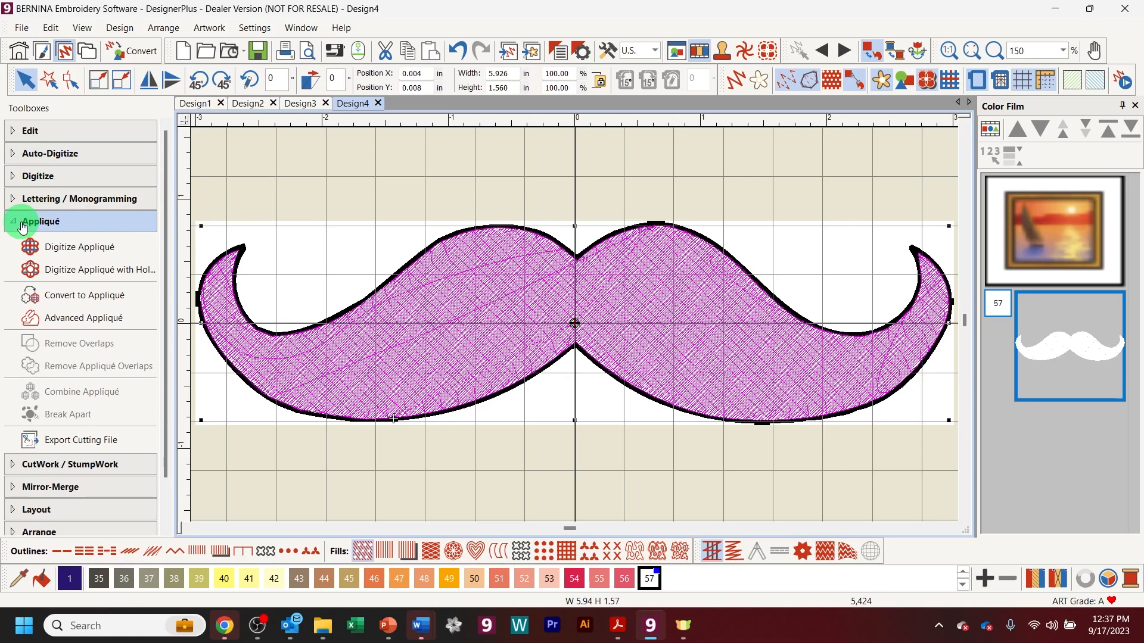
pyautogui.click(62, 299)
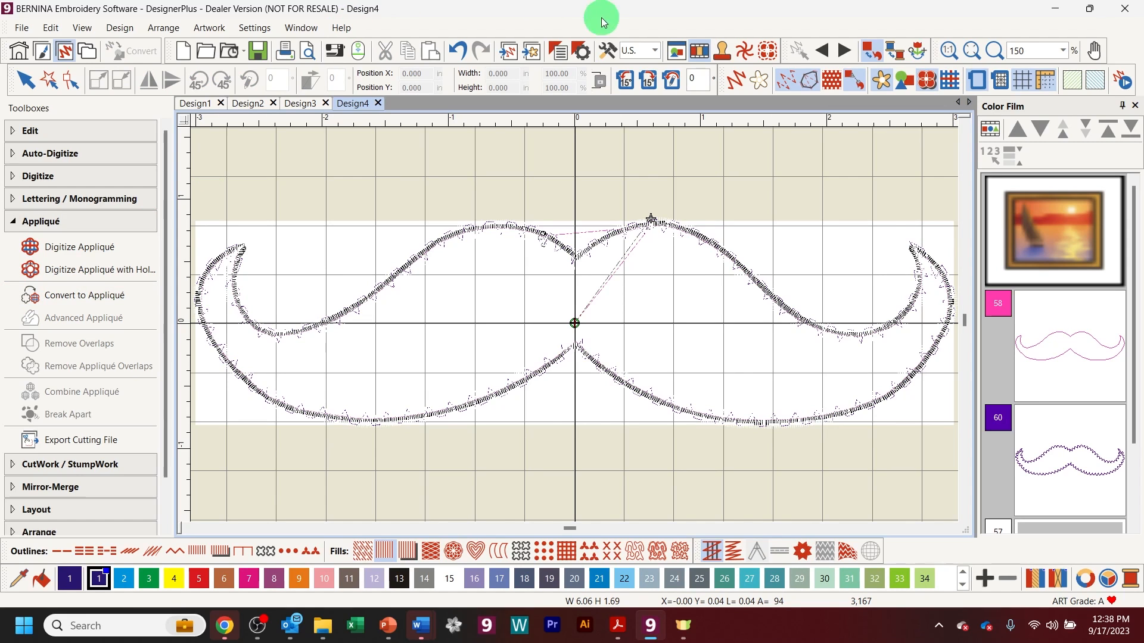
# Step: Show the mustache appliqué in Artistic View and examine its stitching layers in the Color Film
pyautogui.click(738, 82)
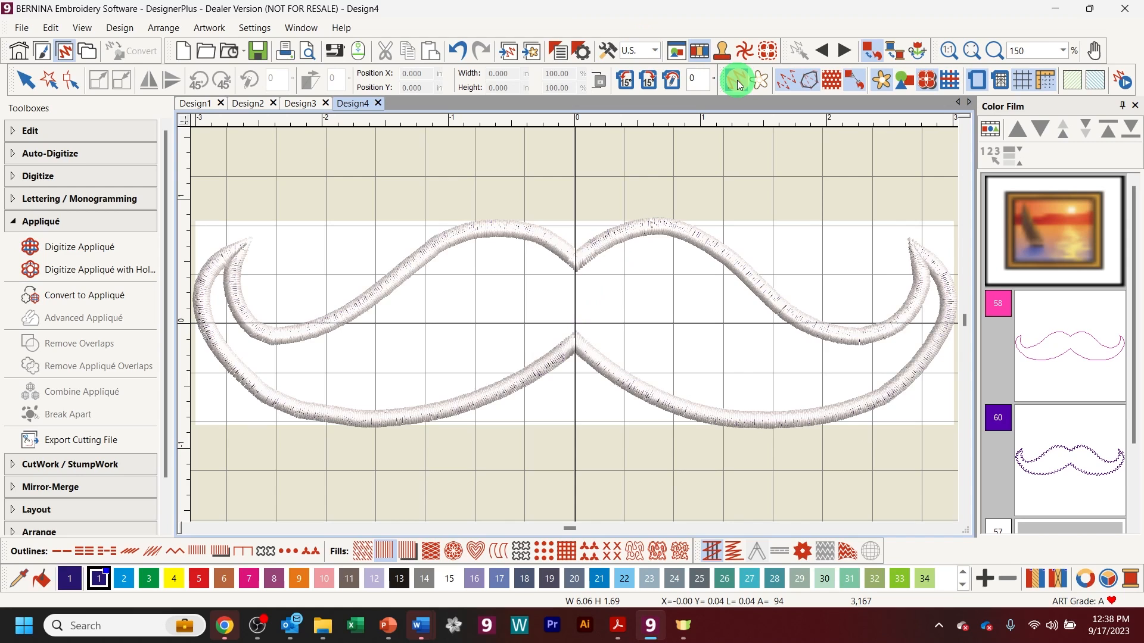
pyautogui.click(738, 82)
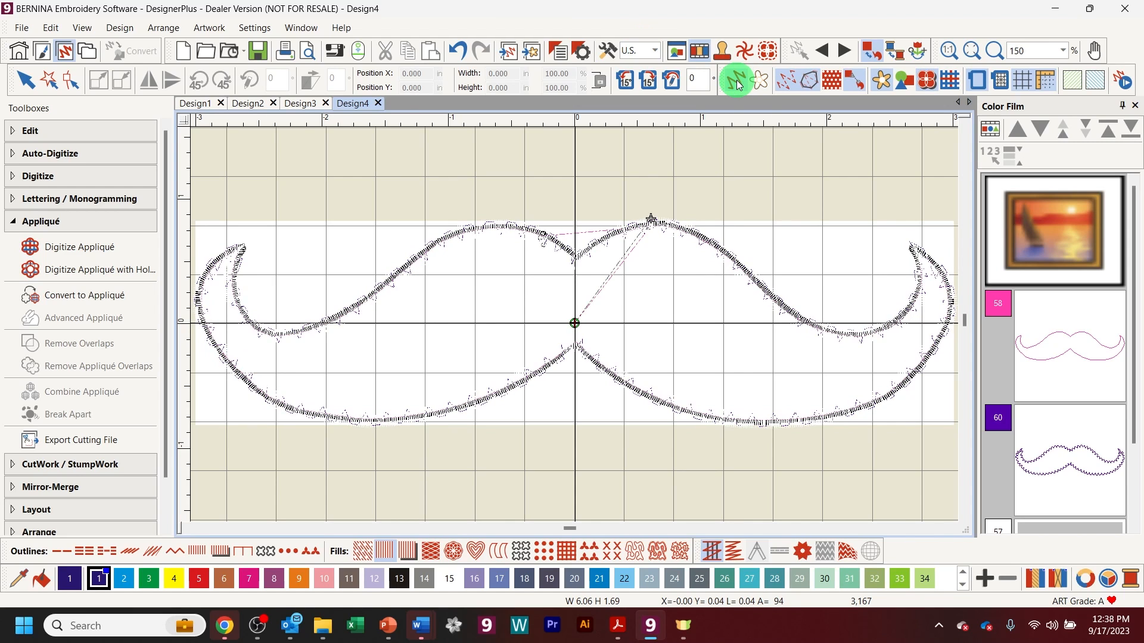
pyautogui.click(738, 82)
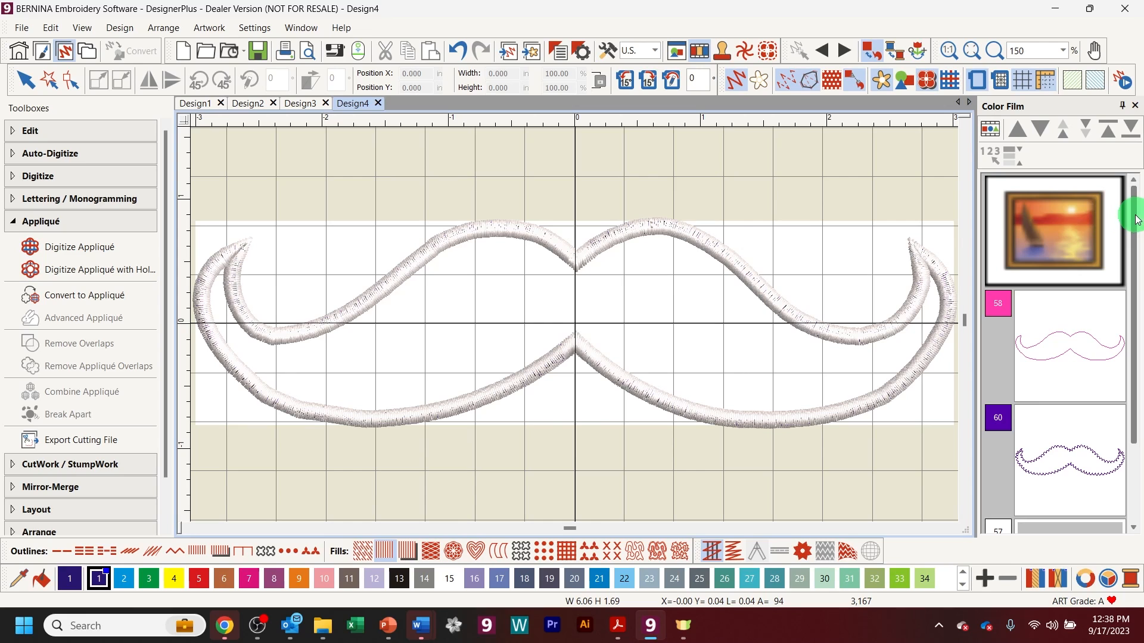
pyautogui.scroll(-3, 1125, 268)
pyautogui.click(1122, 322)
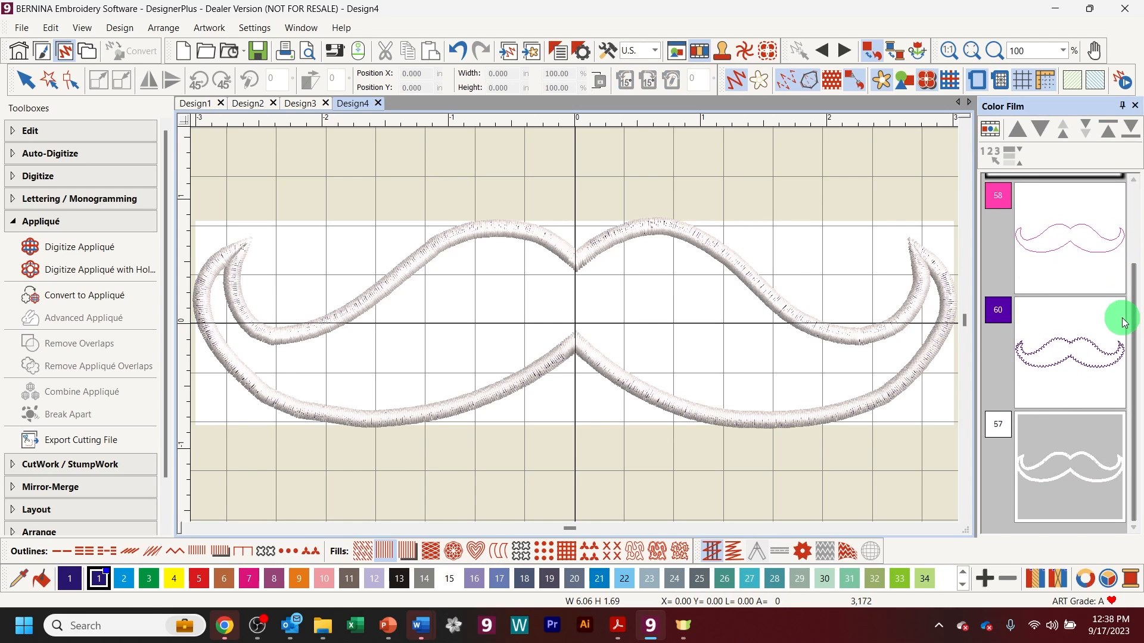
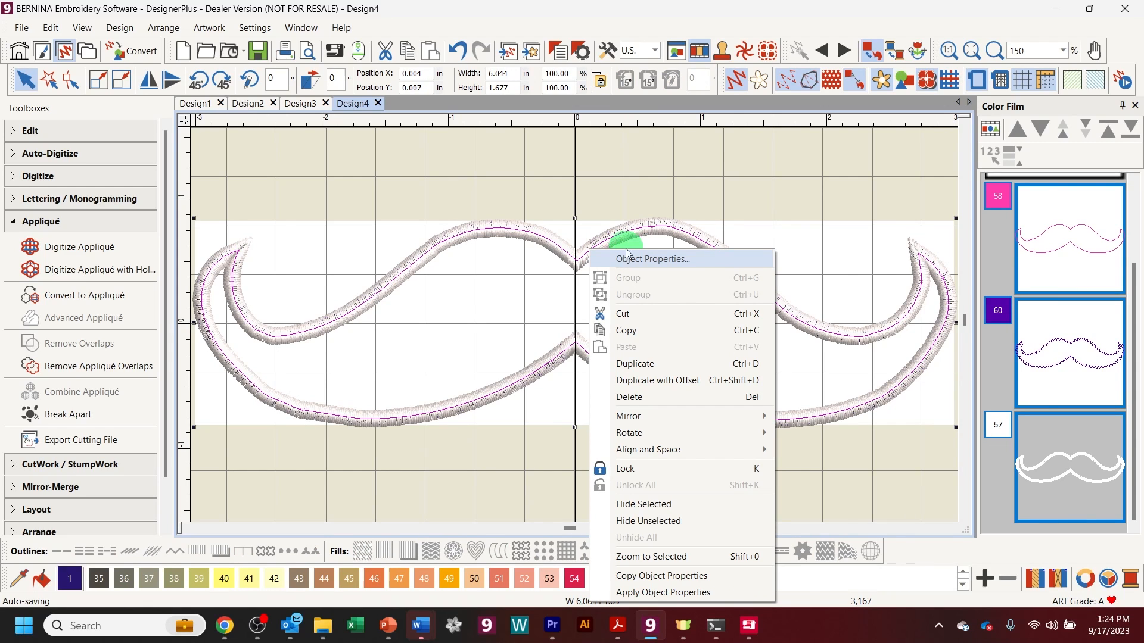
# Step: In the mustache's appliqué properties, enable the cutting line for appliqué material and choose Box Zigzag as the tackdown type
pyautogui.click(558, 56)
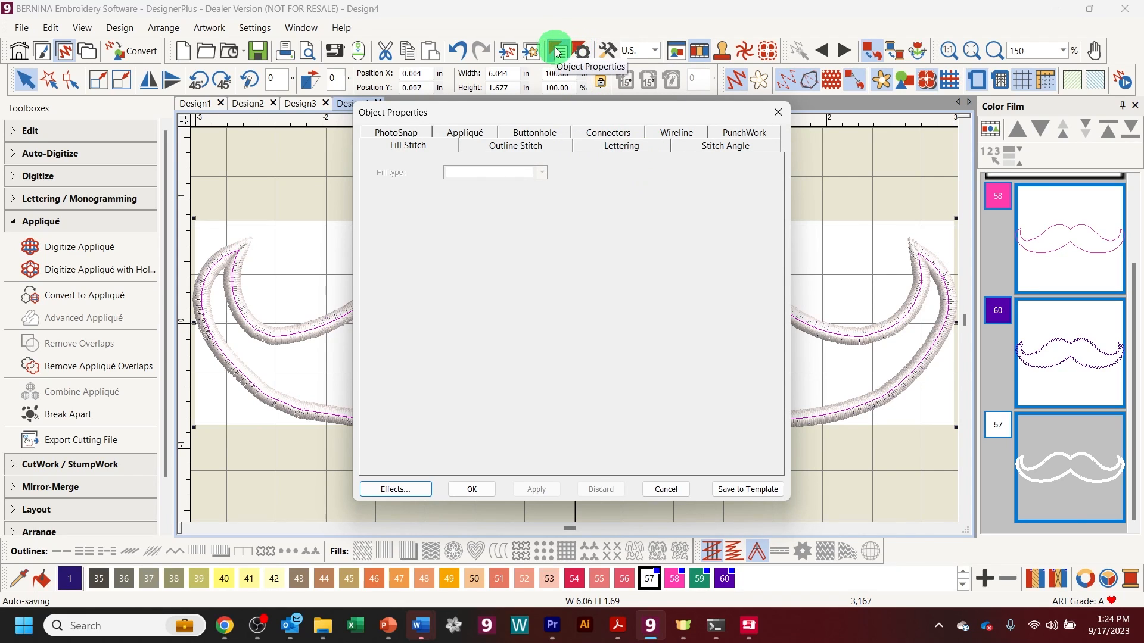
pyautogui.click(464, 133)
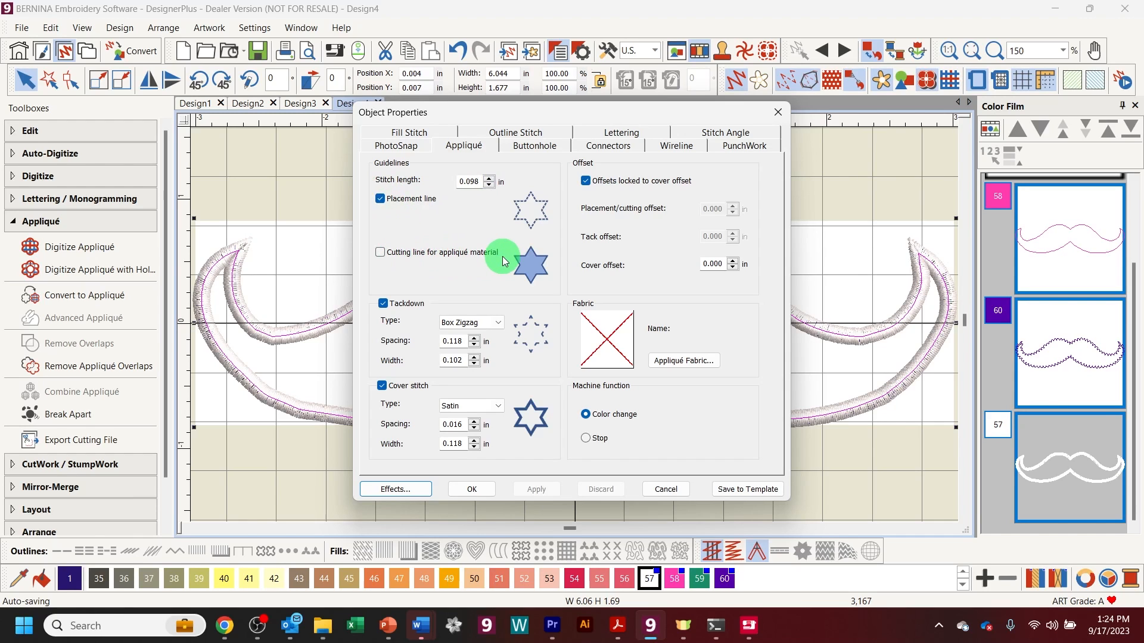
pyautogui.click(380, 252)
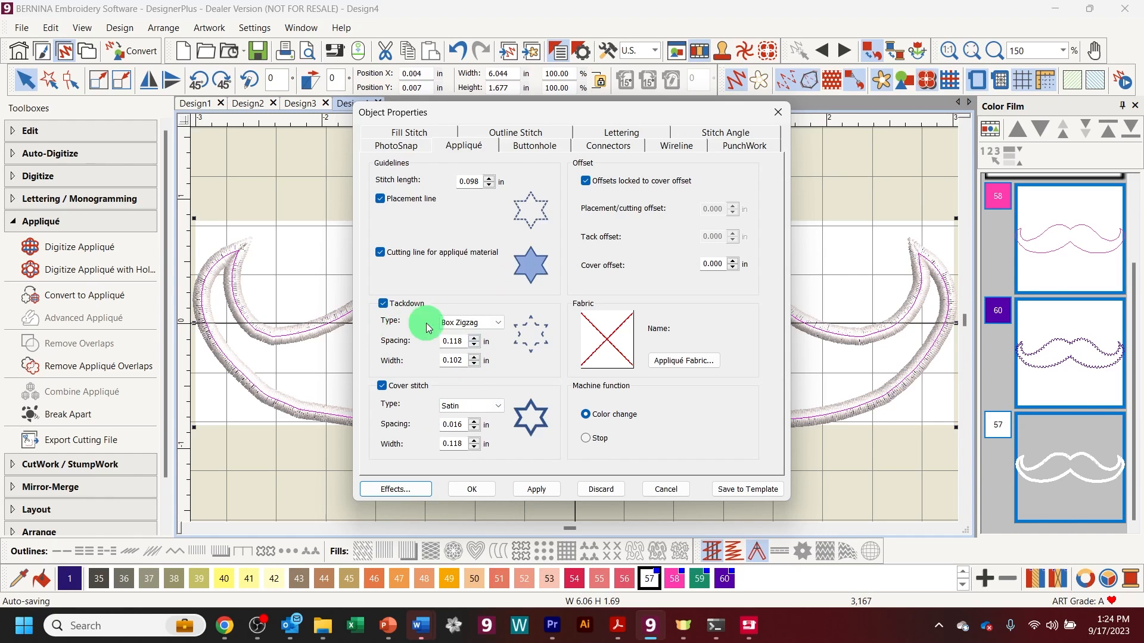
pyautogui.click(473, 322)
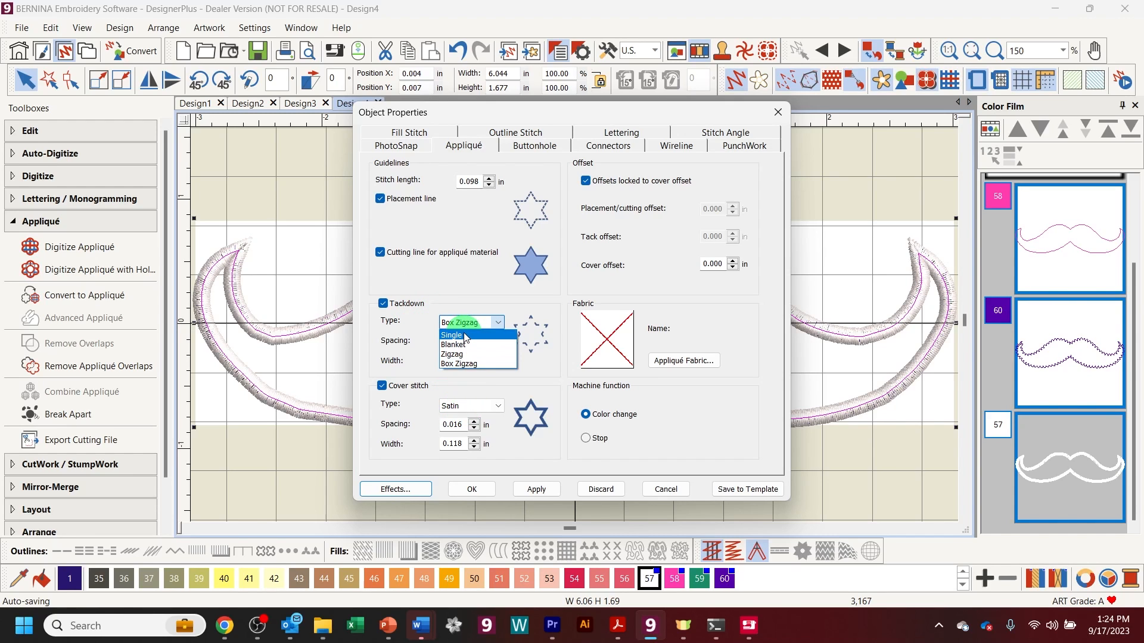
pyautogui.click(469, 365)
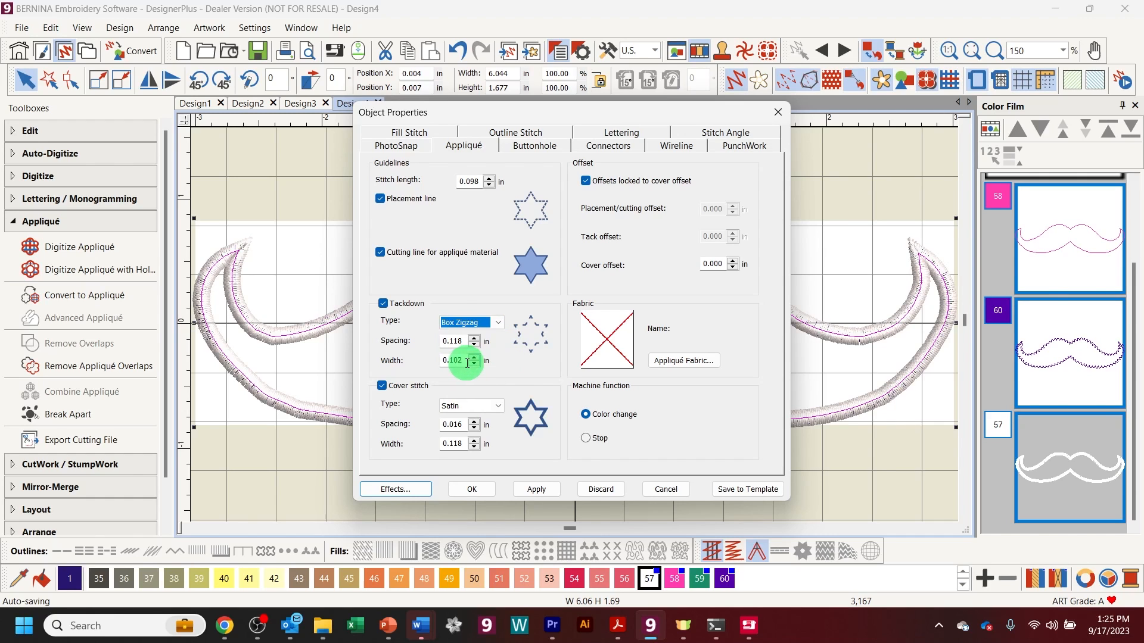
# Step: Apply a Blanket cover stitch to the mustache appliqué and turn off its tackdown
pyautogui.click(483, 407)
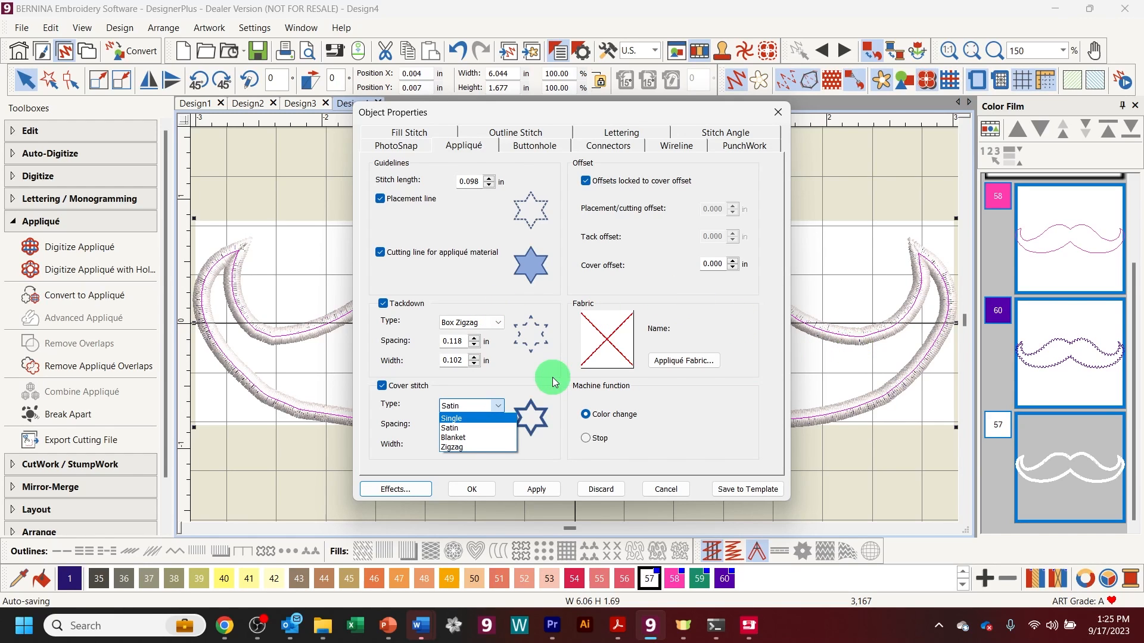
pyautogui.click(520, 373)
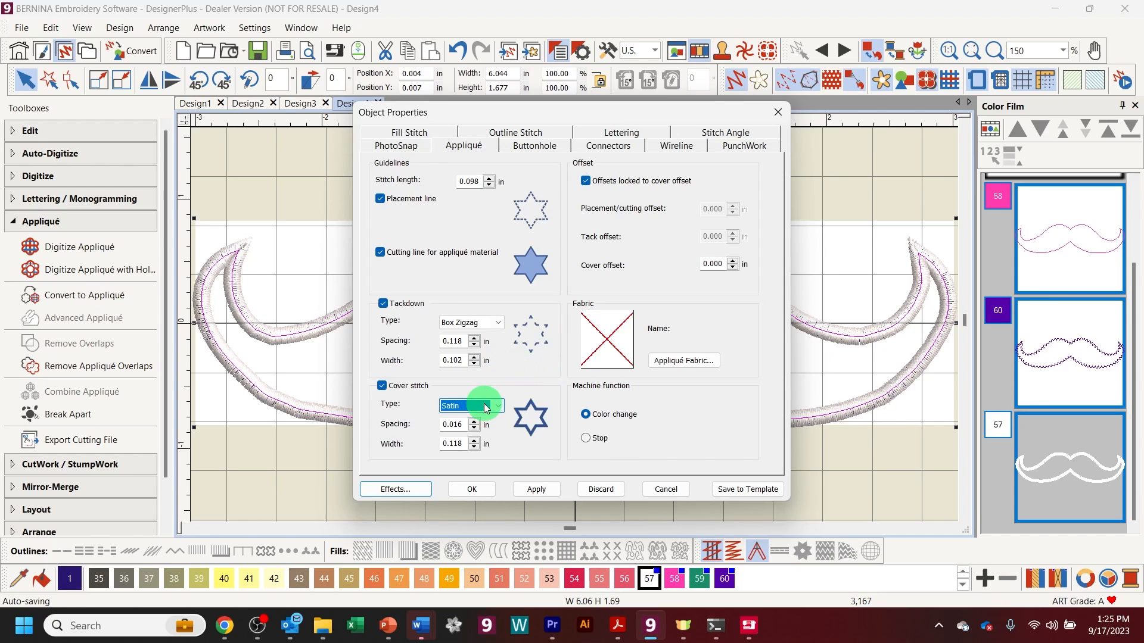
pyautogui.click(498, 405)
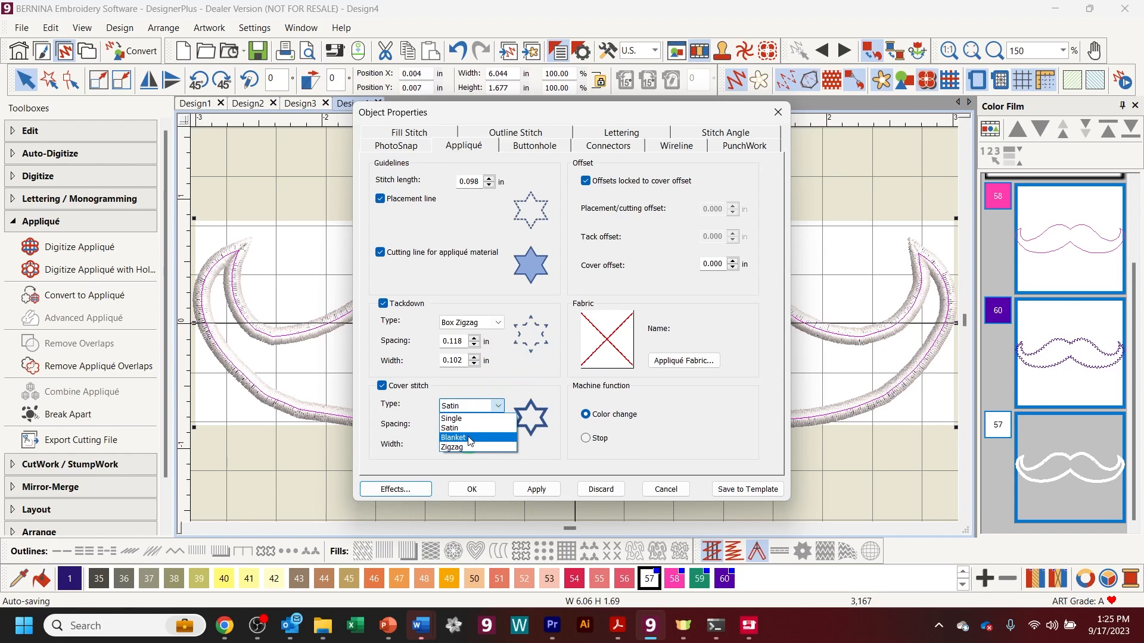
pyautogui.click(471, 439)
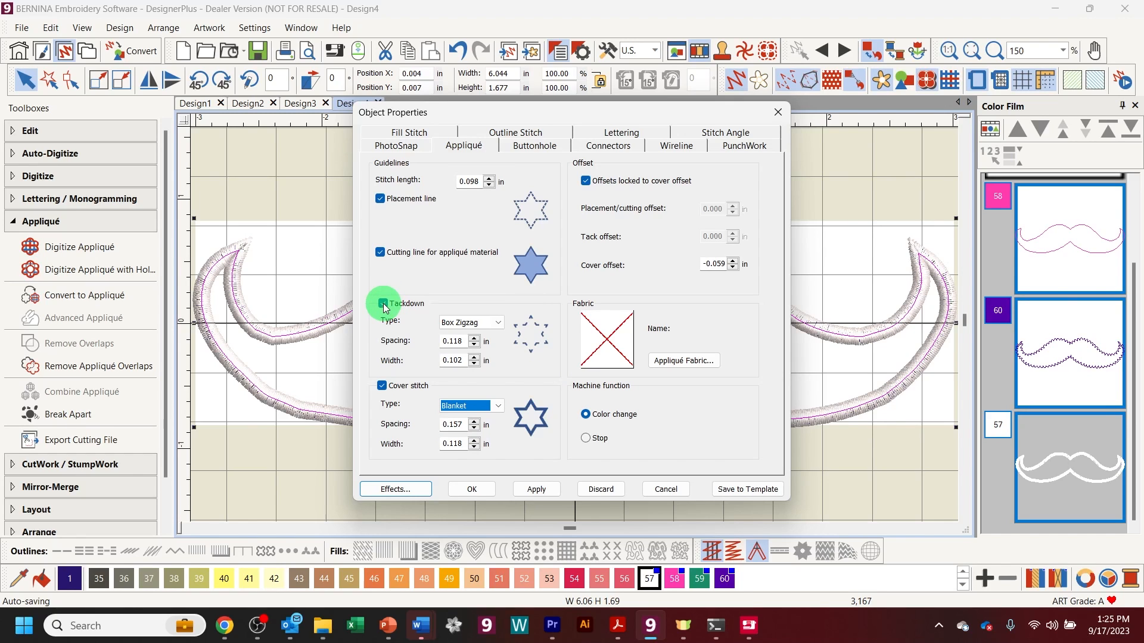
pyautogui.click(533, 487)
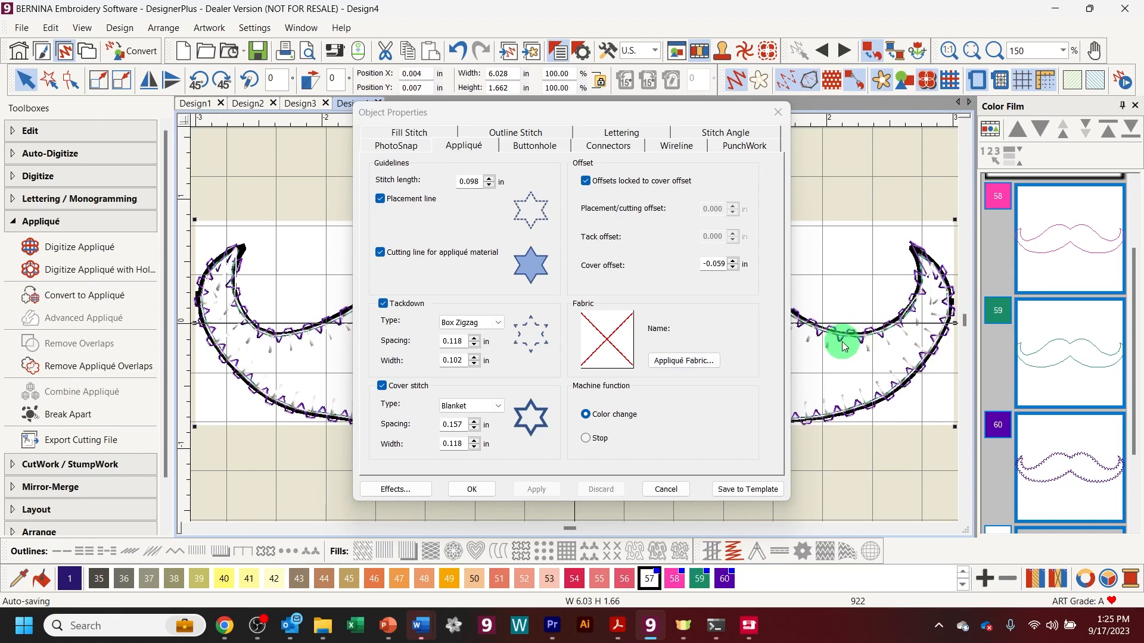
pyautogui.click(383, 304)
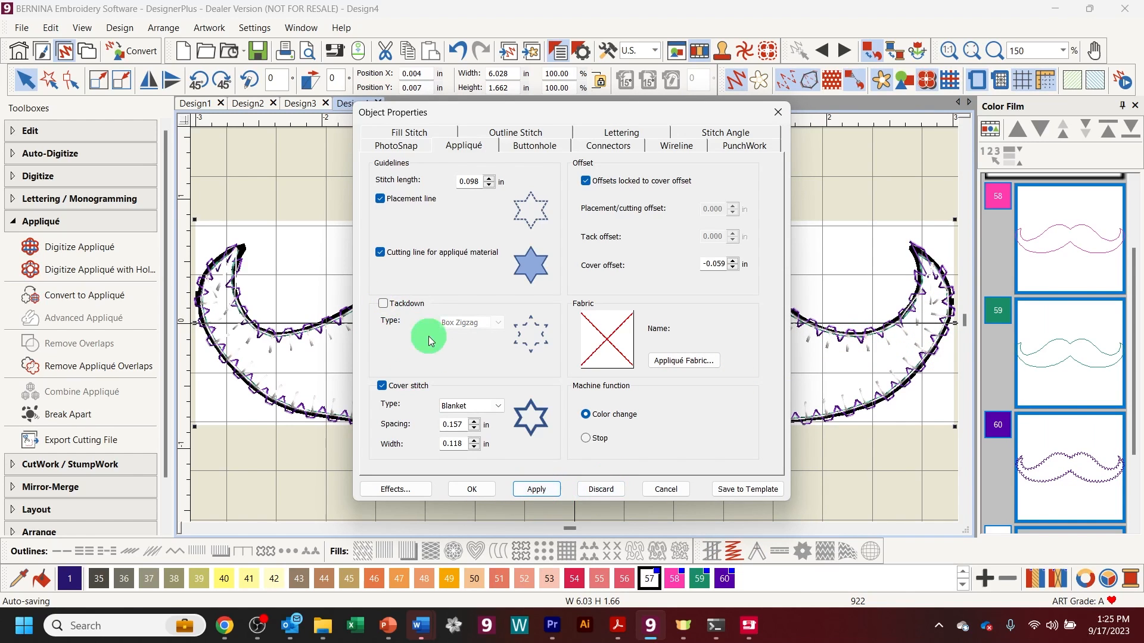
pyautogui.click(530, 489)
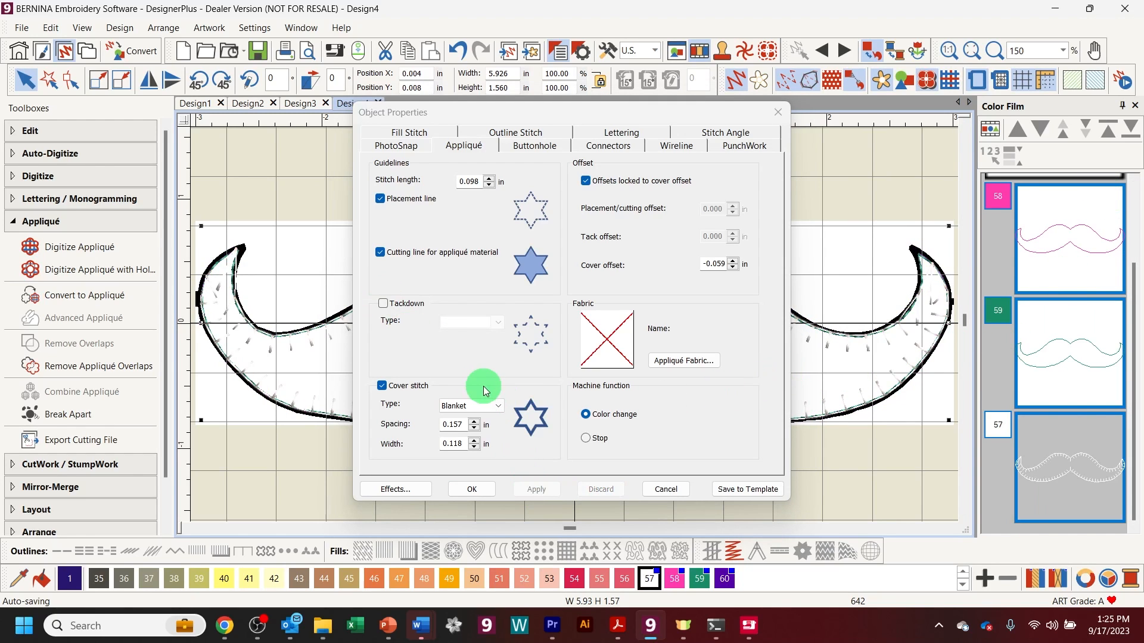
# Step: Try the Single cover stitch type for the appliqué and set the type back to Satin
pyautogui.click(491, 407)
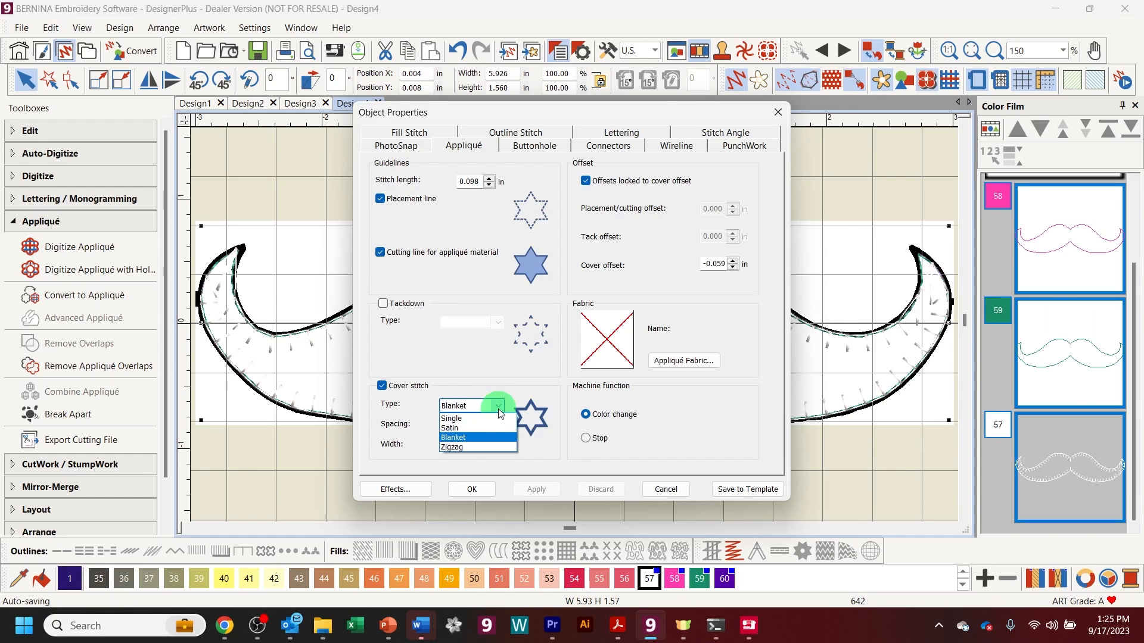
pyautogui.click(459, 419)
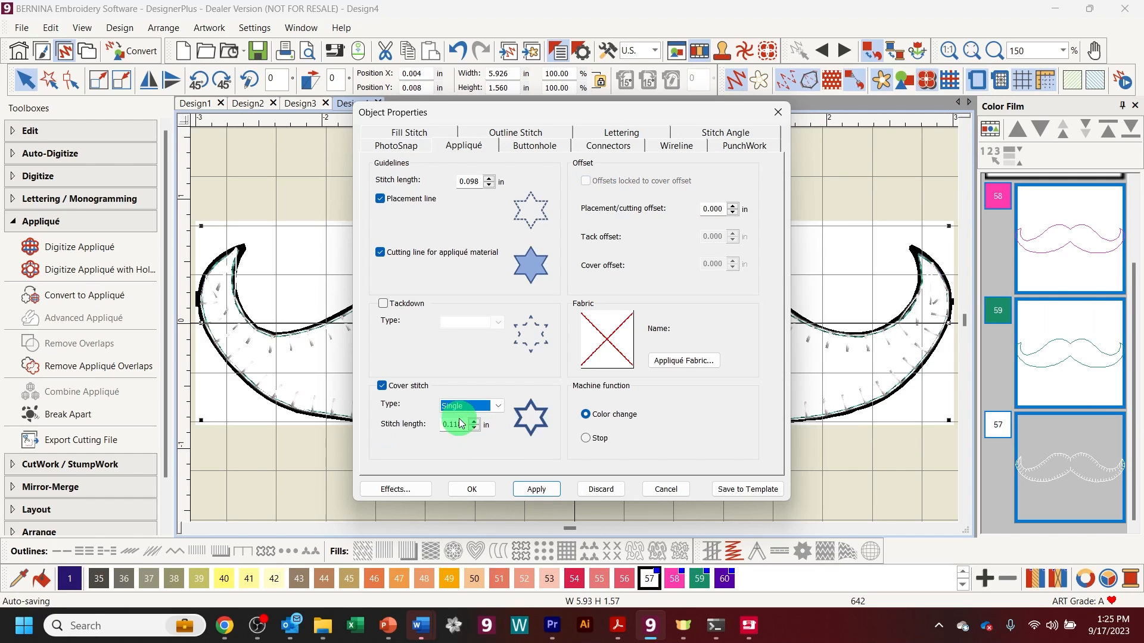
pyautogui.click(469, 411)
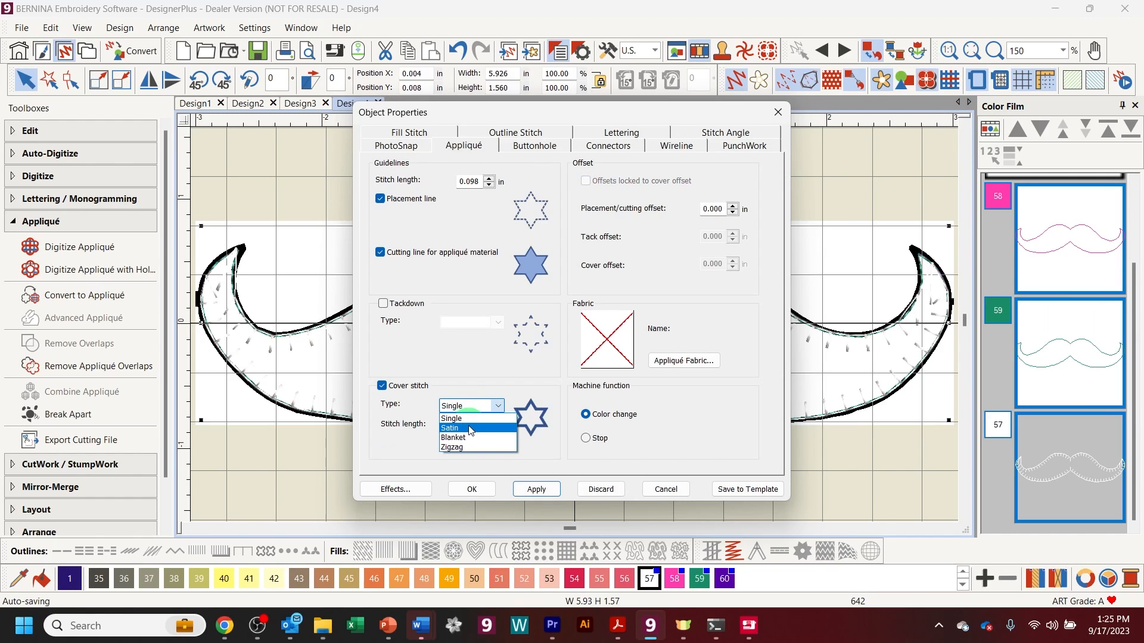
pyautogui.click(464, 429)
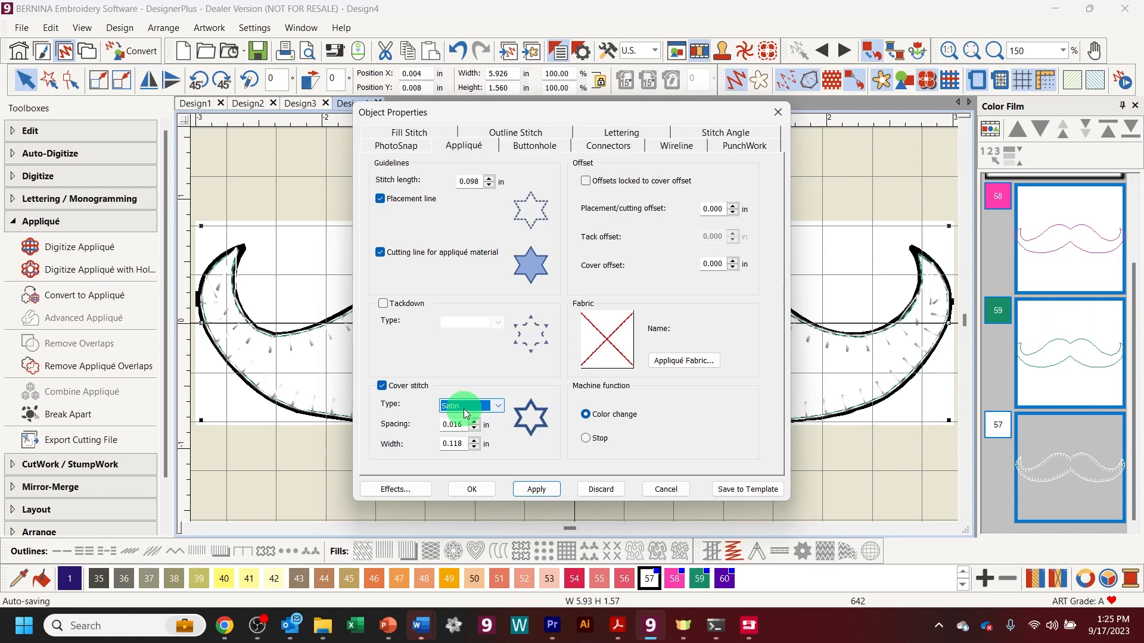
pyautogui.click(468, 406)
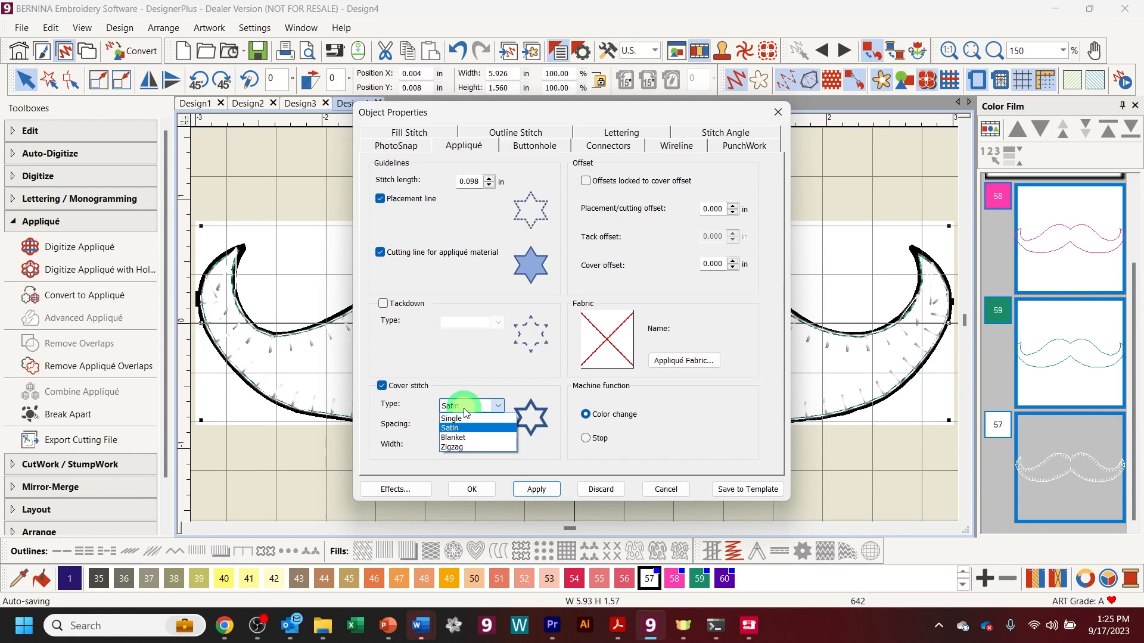
pyautogui.click(472, 448)
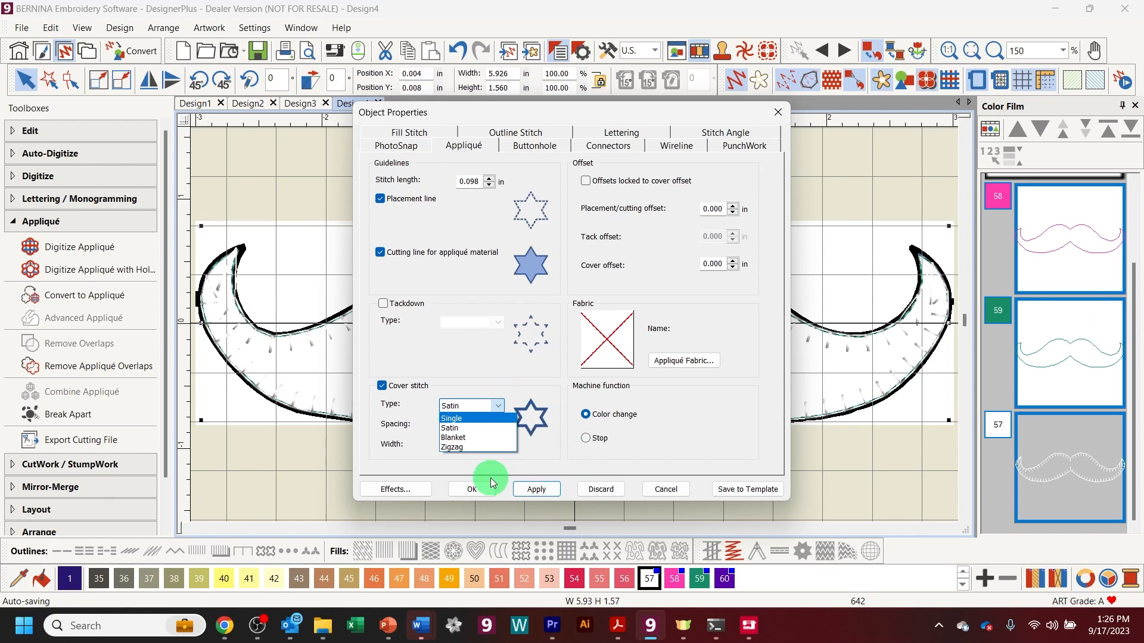
pyautogui.click(453, 429)
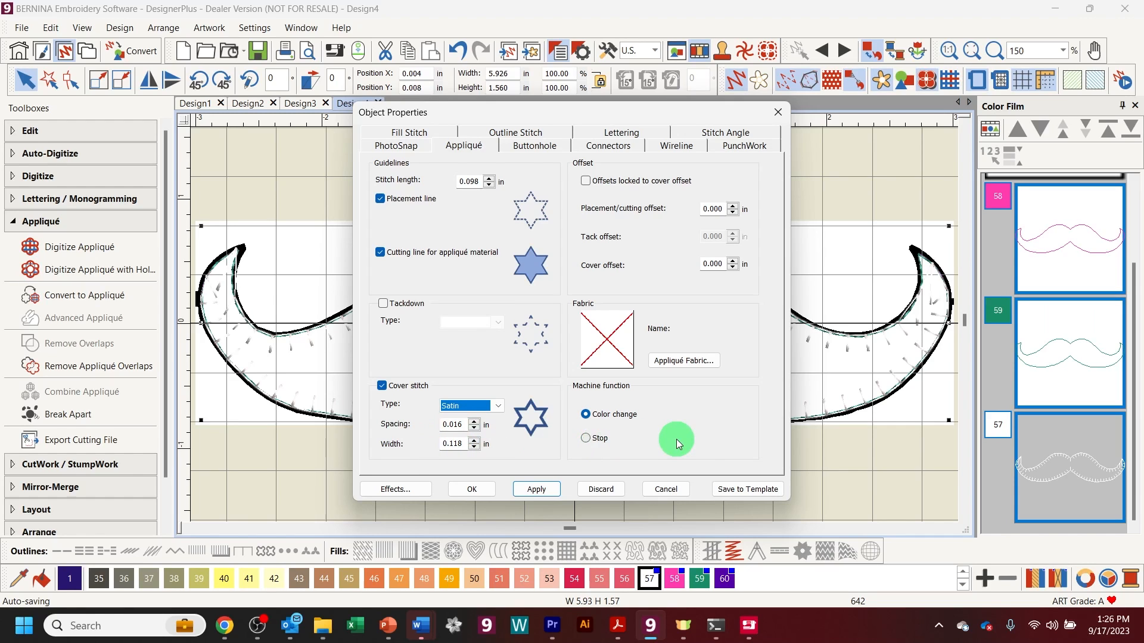
# Step: Set the mustache's Satin cover stitch to 1 mm spacing and 3 mm width, apply it, and turn the Box Zigzag tackdown back on
pyautogui.click(463, 423)
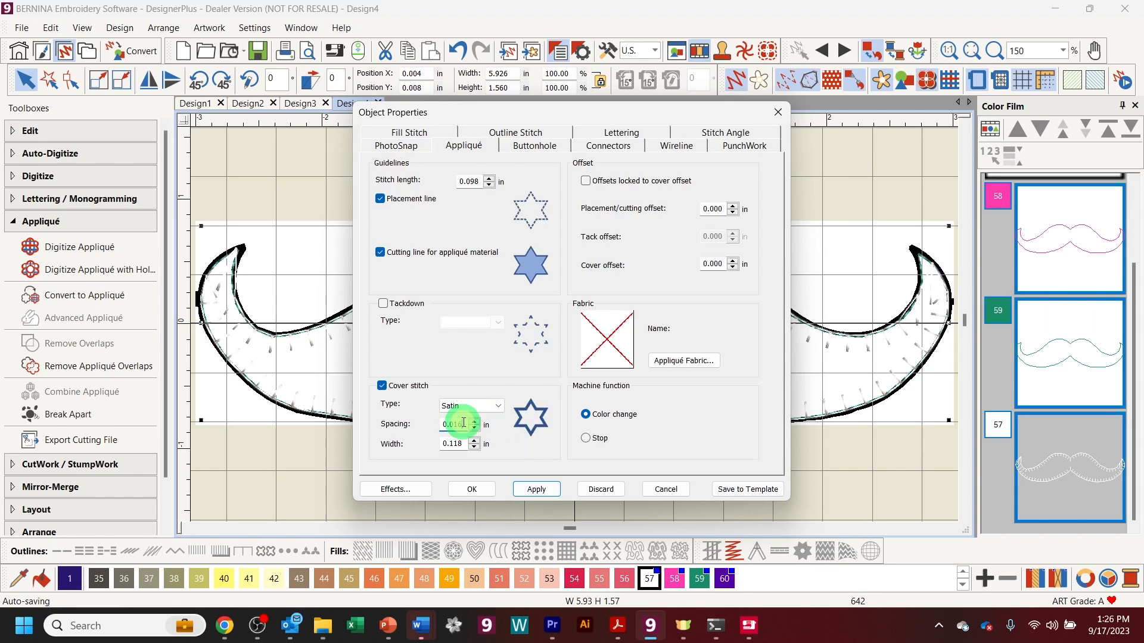
pyautogui.moveTo(463, 423); pyautogui.dragTo(412, 424)
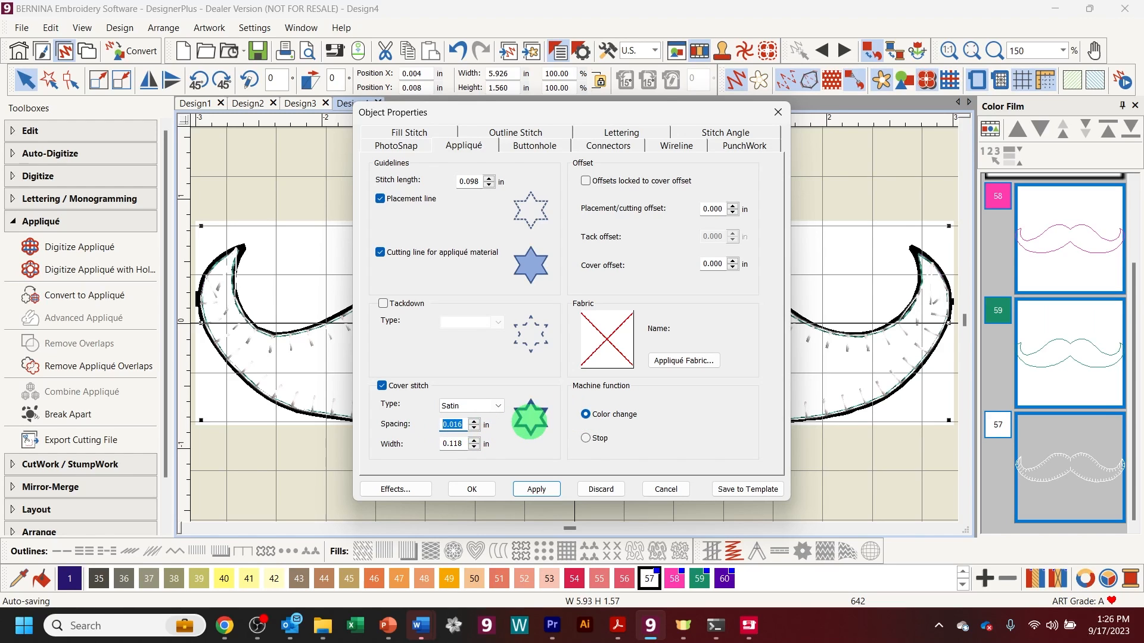
pyautogui.write('1mm')
pyautogui.click(464, 445)
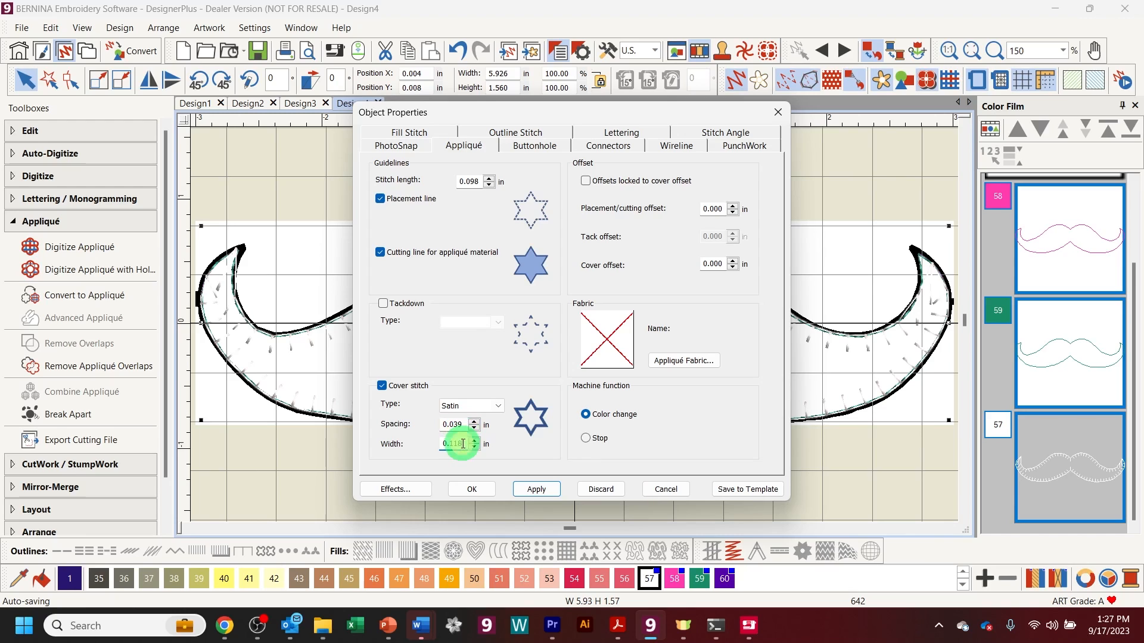
pyautogui.moveTo(464, 444); pyautogui.dragTo(416, 443)
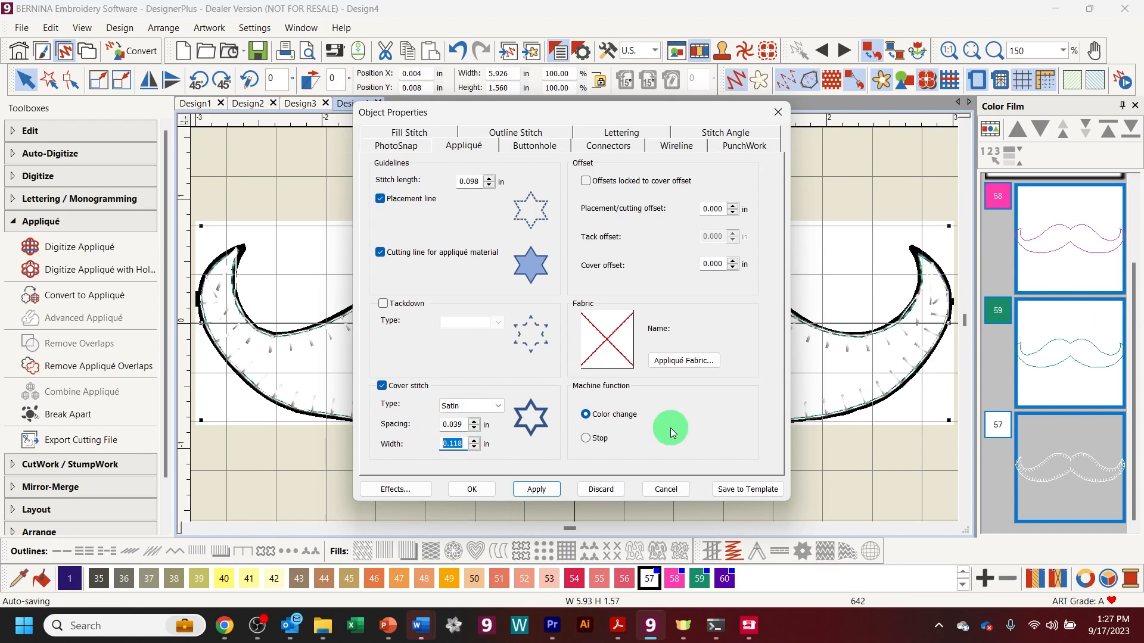
pyautogui.write('3mm')
pyautogui.click(463, 425)
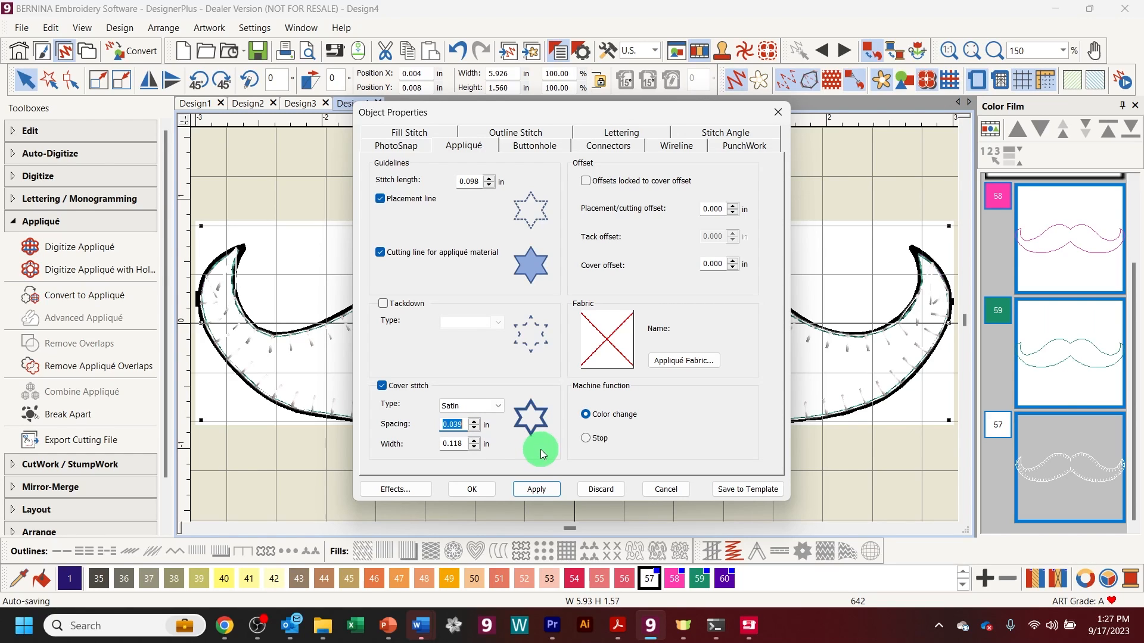
pyautogui.press('Return')
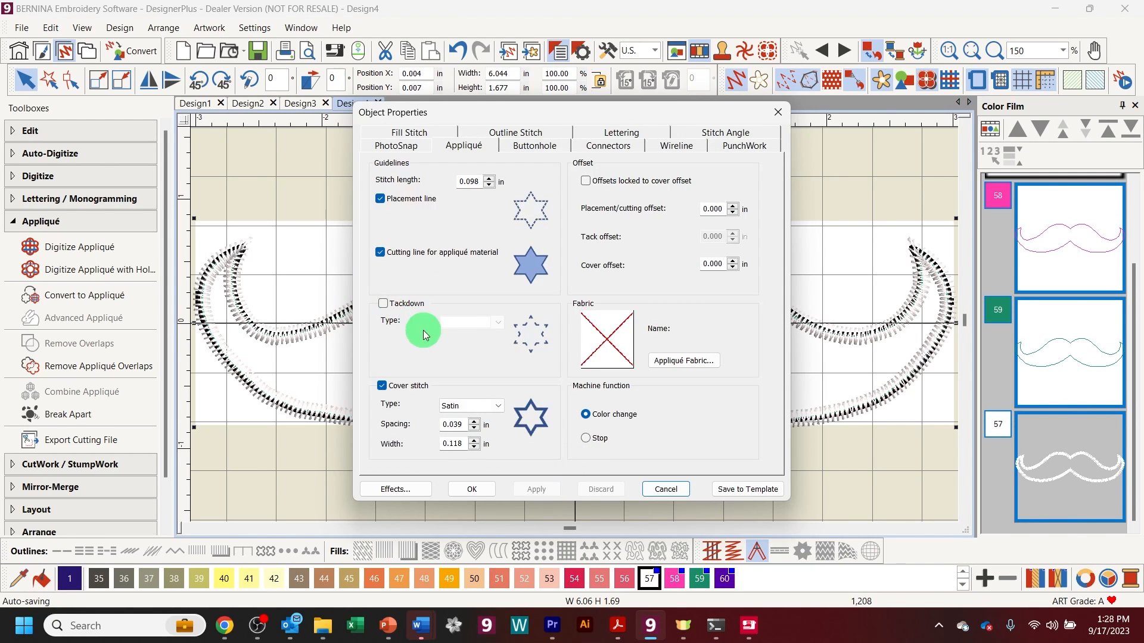
pyautogui.click(383, 304)
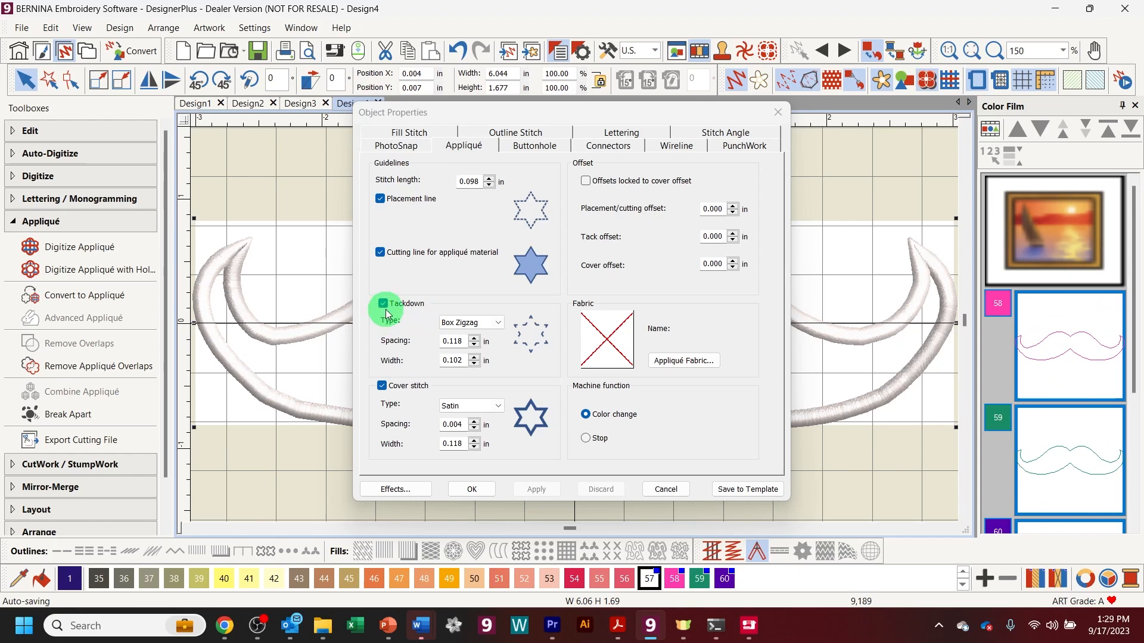
pyautogui.click(470, 322)
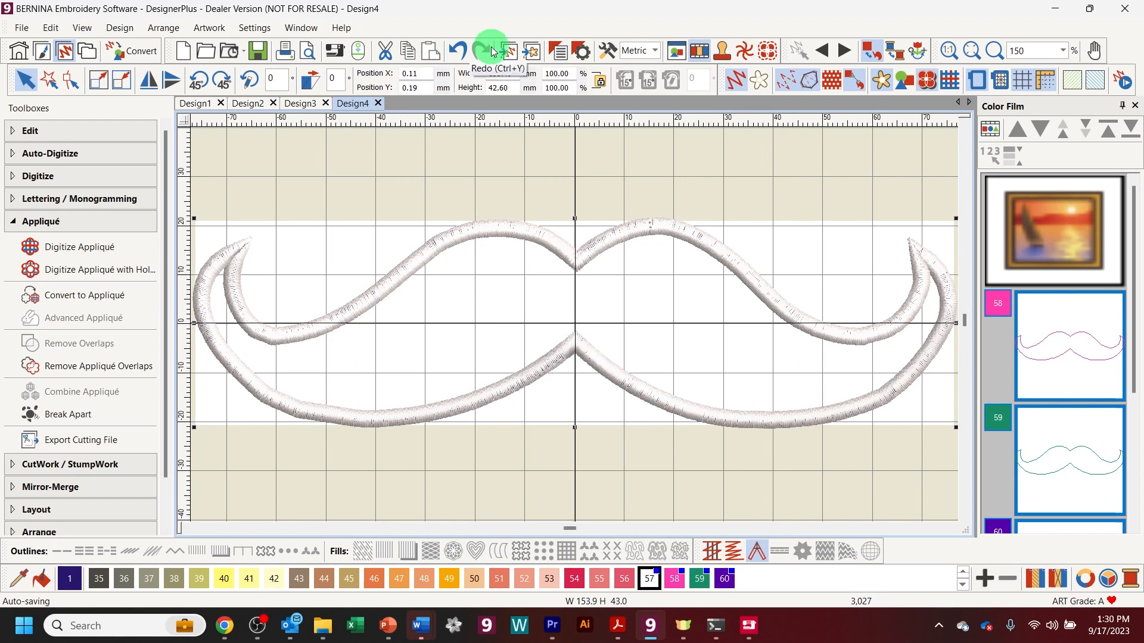
# Step: Assign fabric 568-H from the Benartex Apple Butter collection to the mustache appliqué and show the appliqué fabric in the design
pyautogui.click(558, 55)
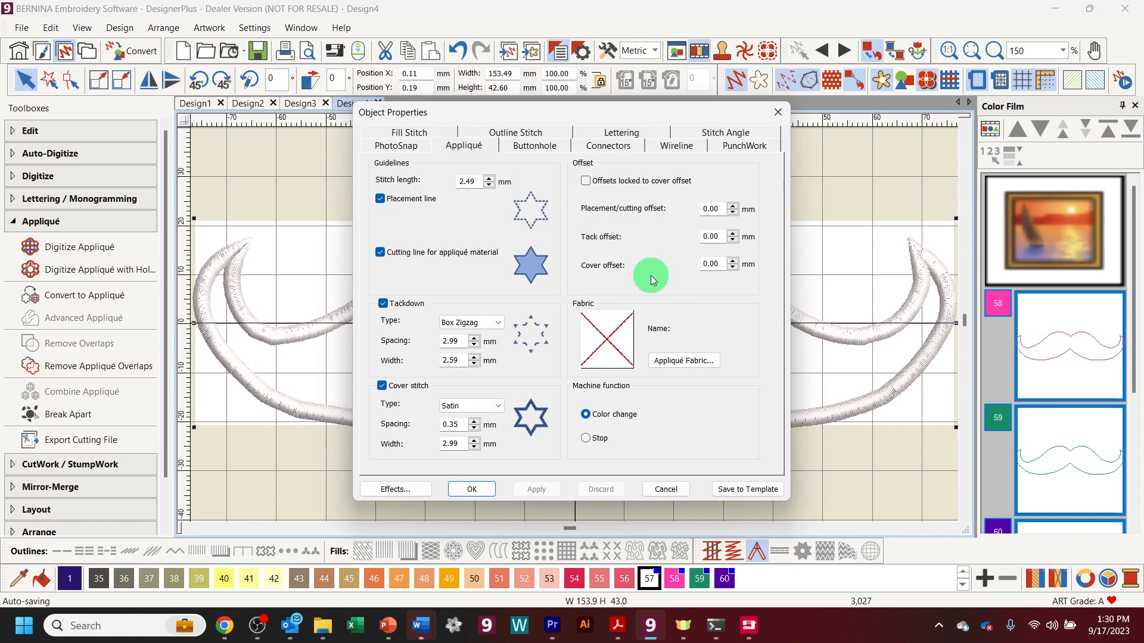
pyautogui.click(683, 361)
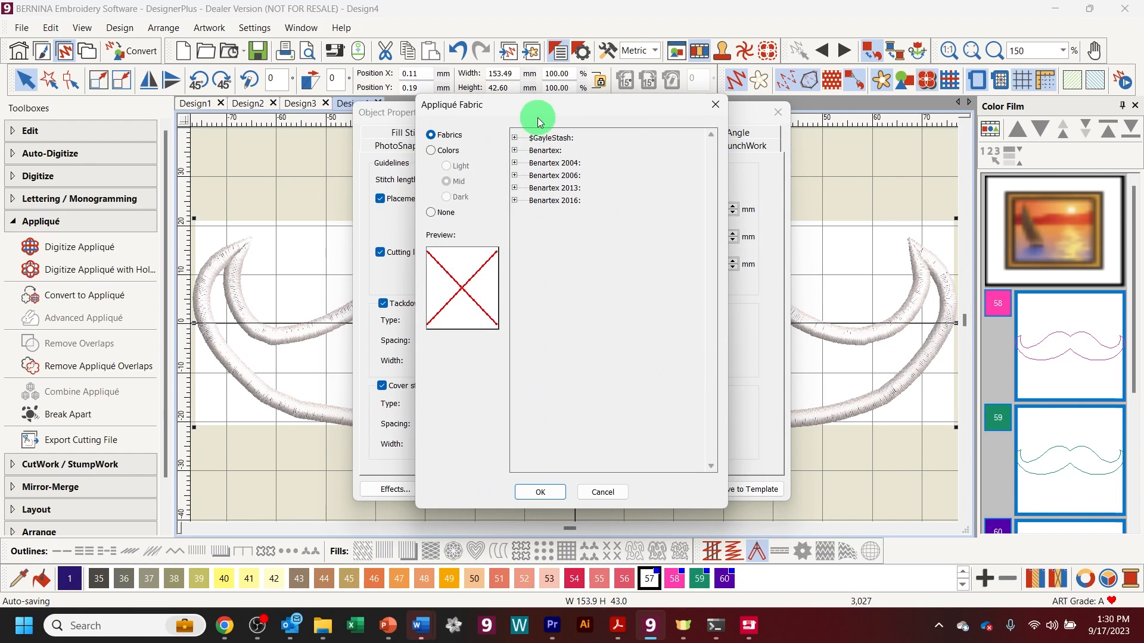
pyautogui.click(515, 150)
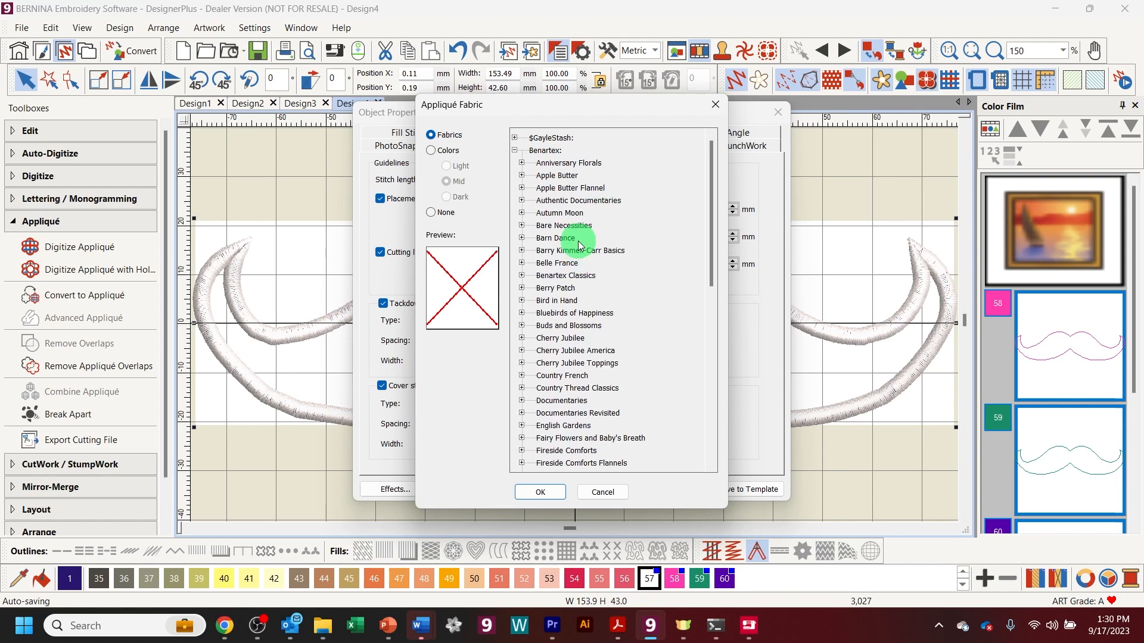
pyautogui.click(522, 177)
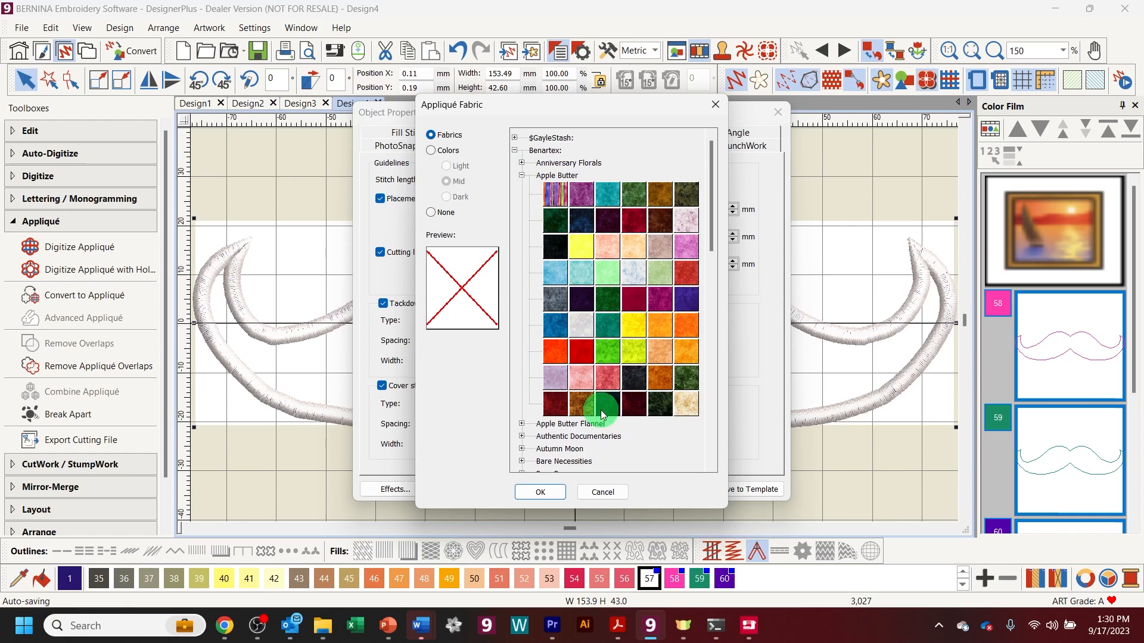
pyautogui.click(644, 409)
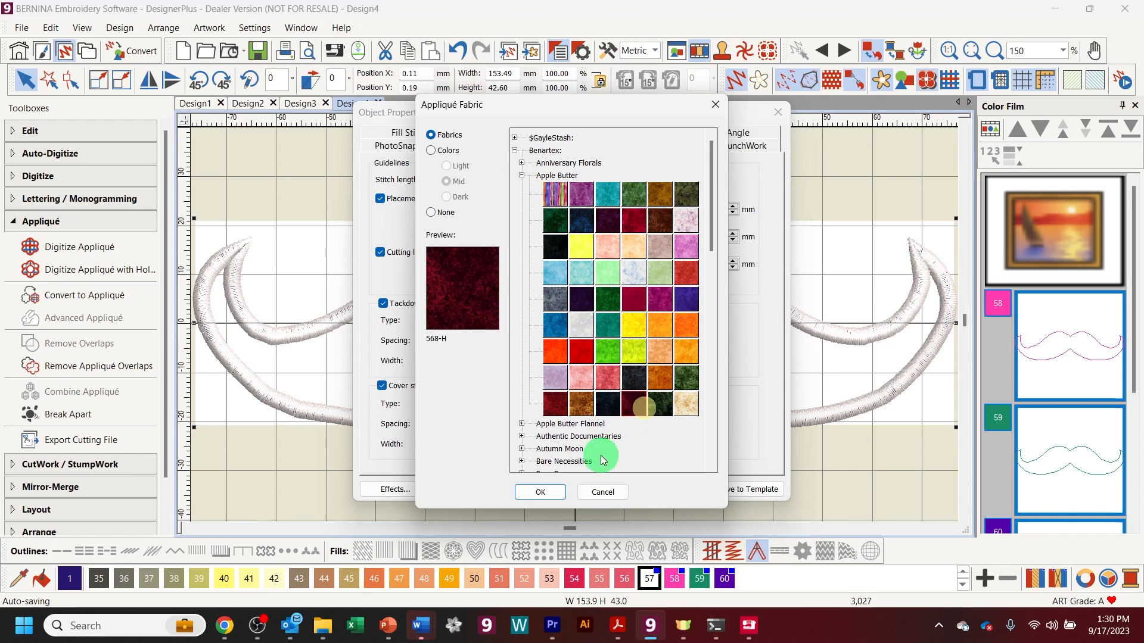
pyautogui.click(541, 492)
pyautogui.click(473, 491)
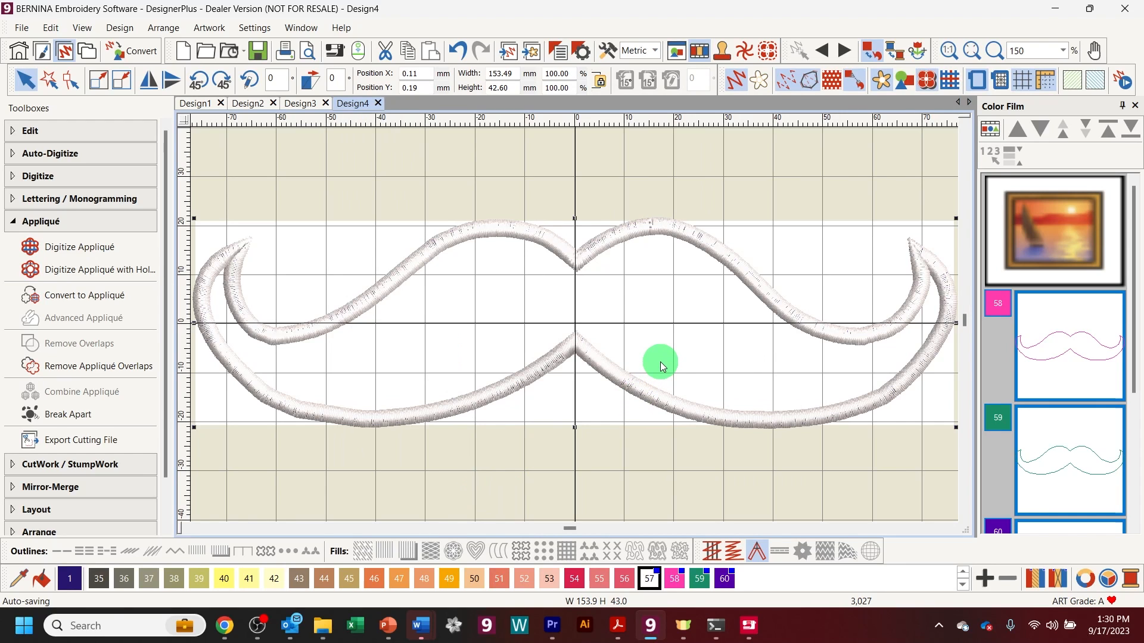
pyautogui.click(952, 76)
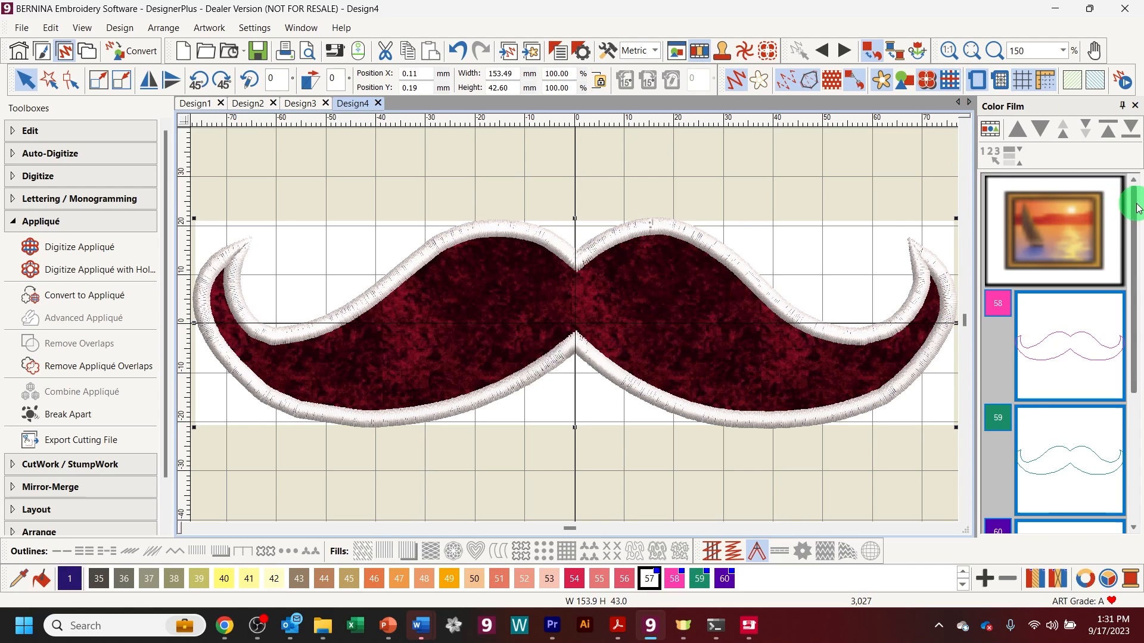
# Step: Recolor the mustache's satin cover stitch with palette color 6 and review the appliqué's stitching layers in the Color Film
pyautogui.moveTo(1124, 205); pyautogui.dragTo(1128, 341)
pyautogui.click(1028, 484)
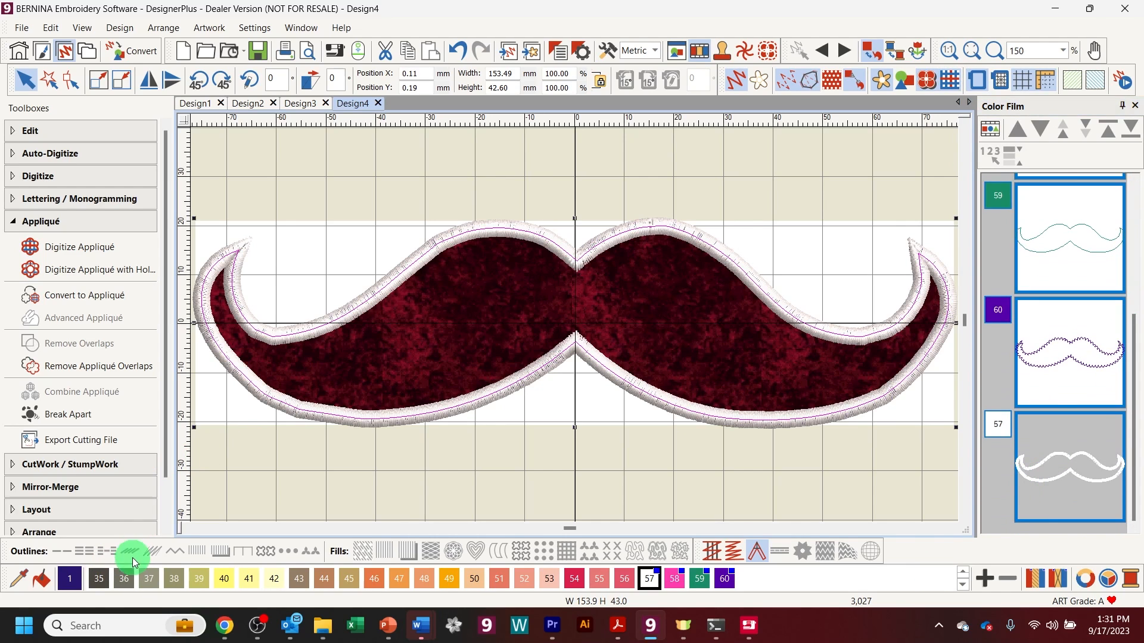
pyautogui.click(106, 581)
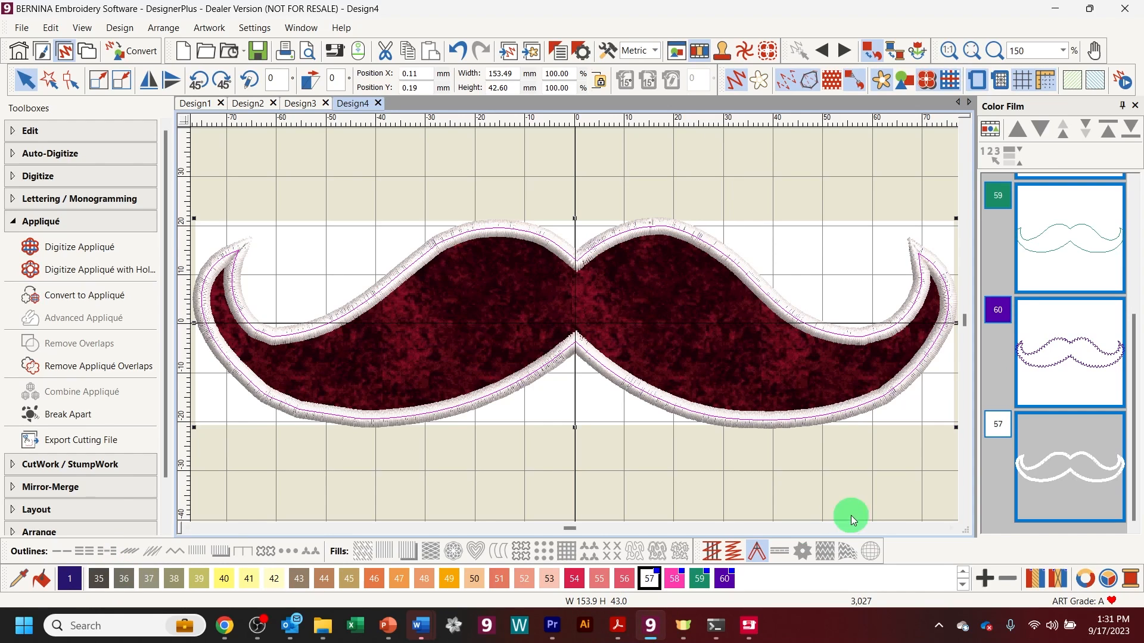
pyautogui.click(963, 573)
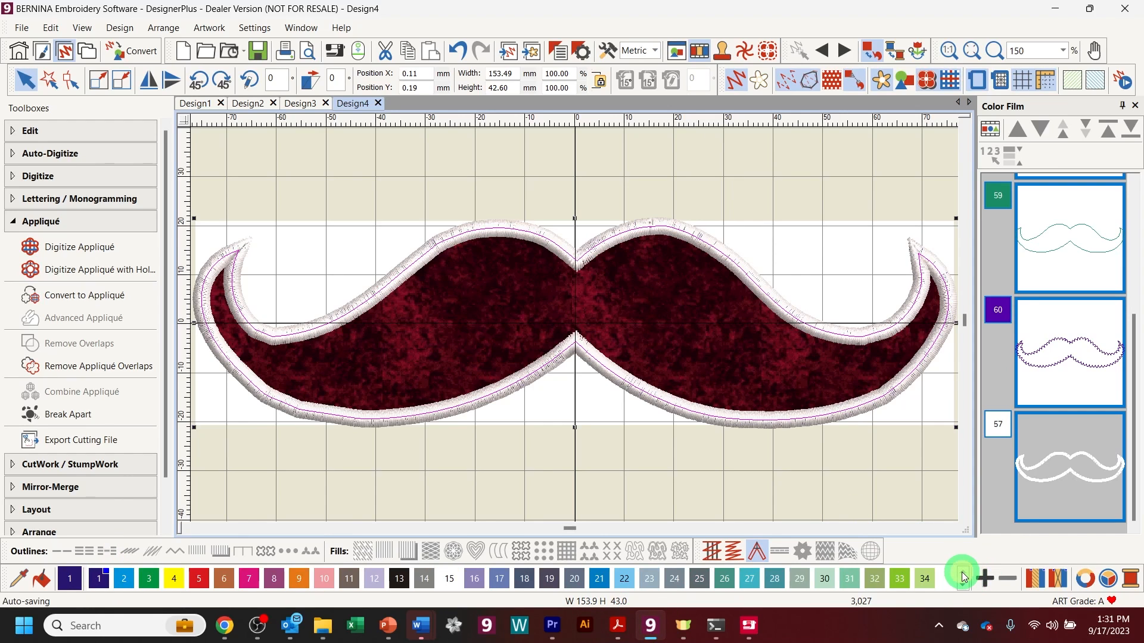
pyautogui.click(179, 582)
pyautogui.click(224, 579)
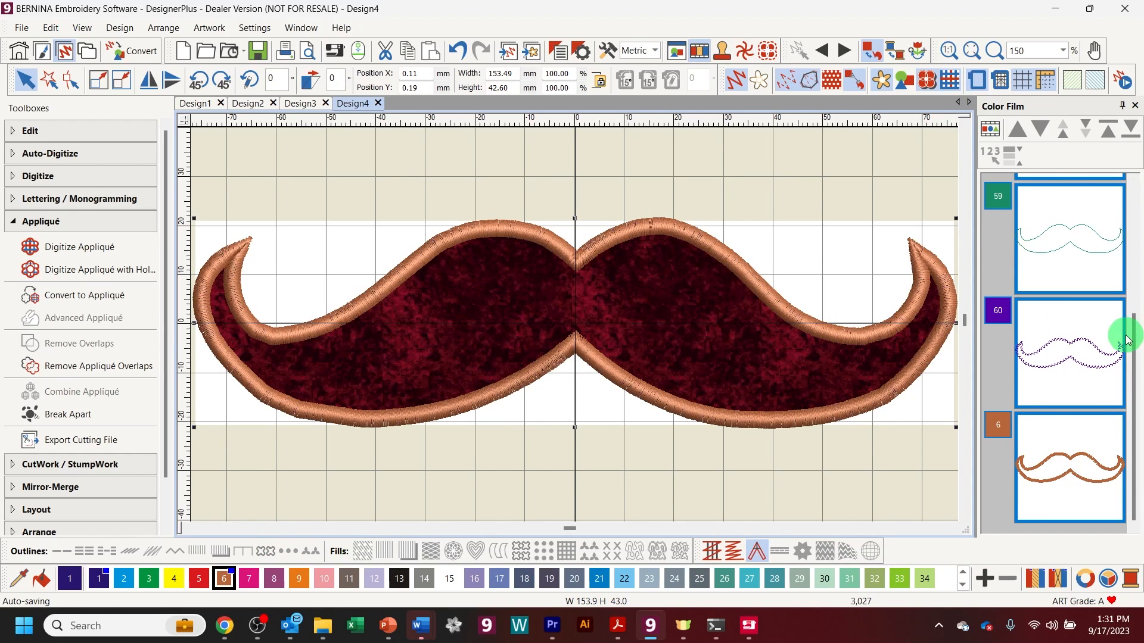
pyautogui.scroll(4, 1130, 324)
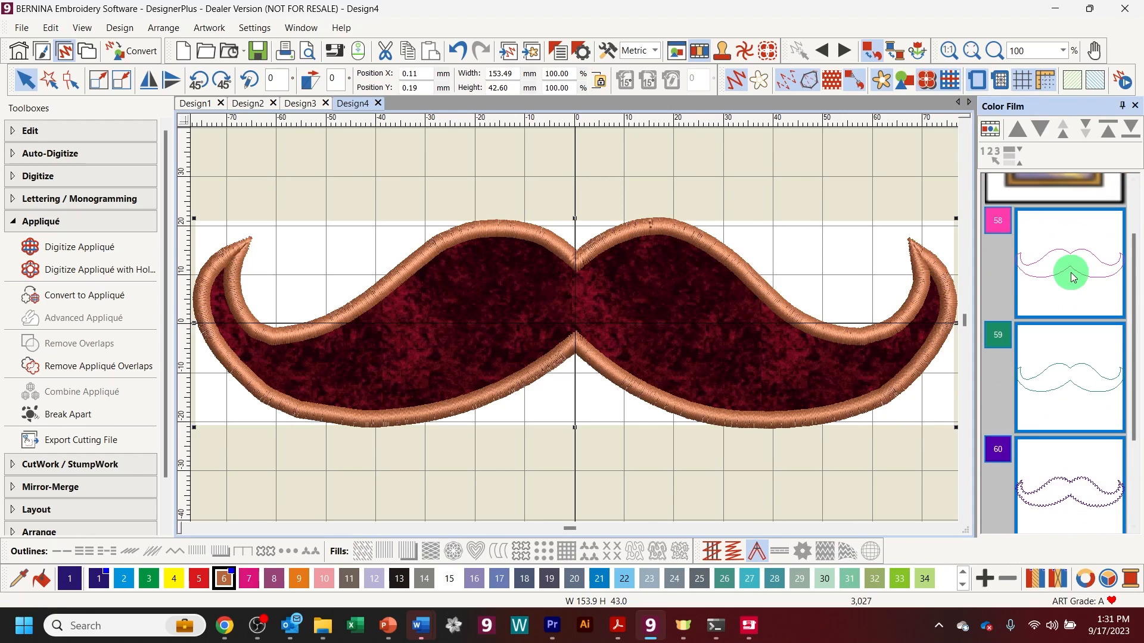
pyautogui.scroll(-1, 1129, 262)
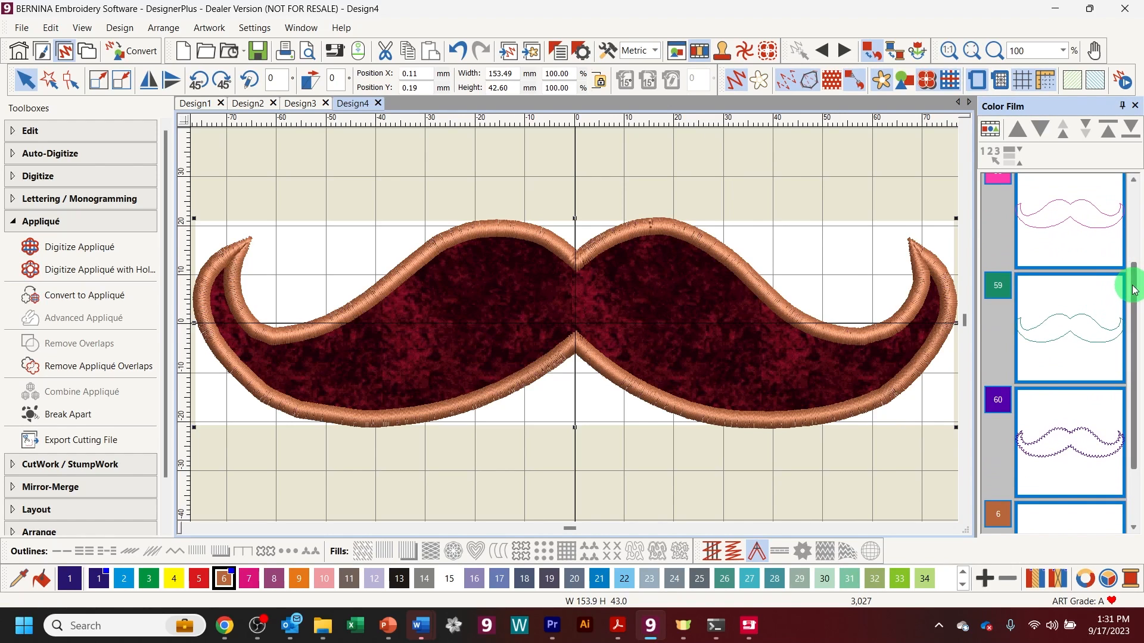
pyautogui.scroll(-1, 1133, 301)
pyautogui.scroll(-3, 1133, 301)
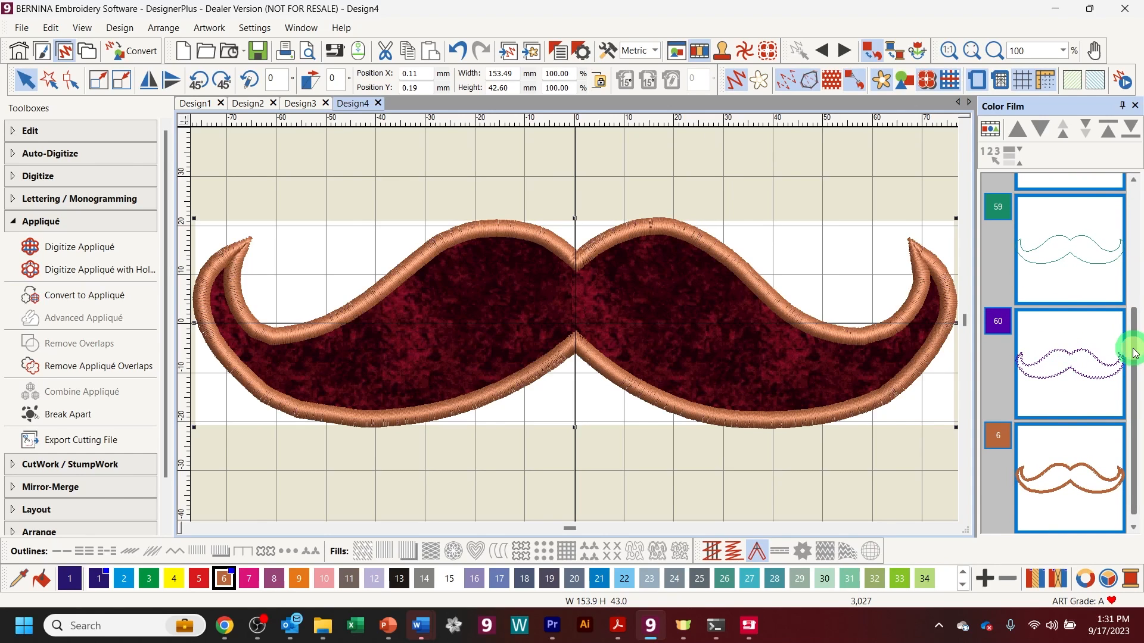
pyautogui.scroll(-1, 1131, 348)
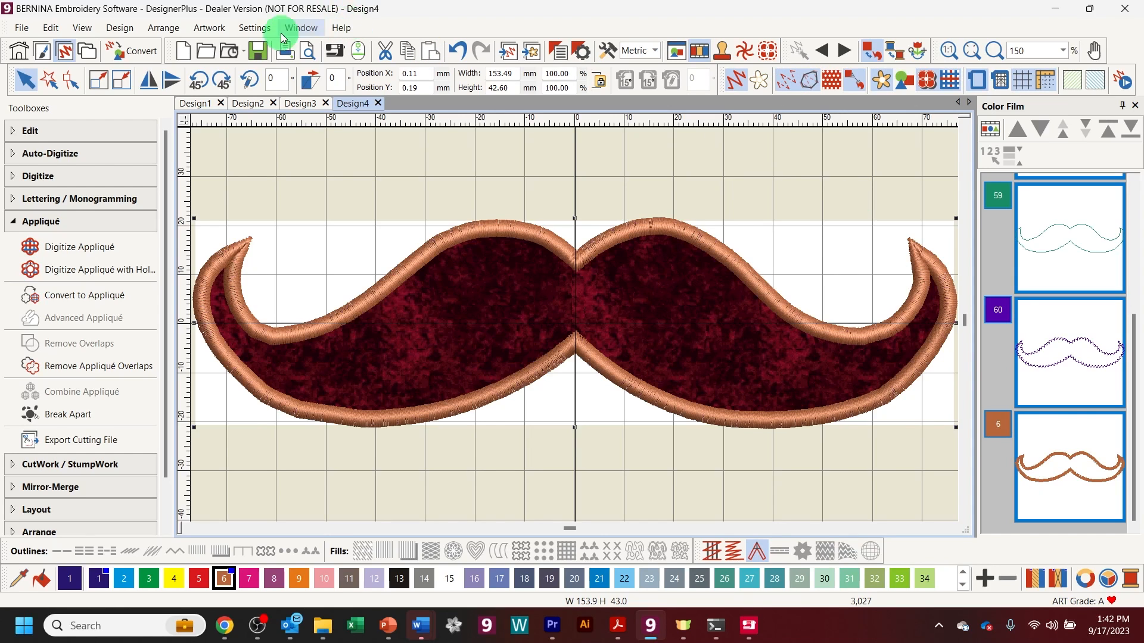
# Step: Switch to Design1 and move the flower artwork slightly up and to the left in the hoop
pyautogui.click(241, 109)
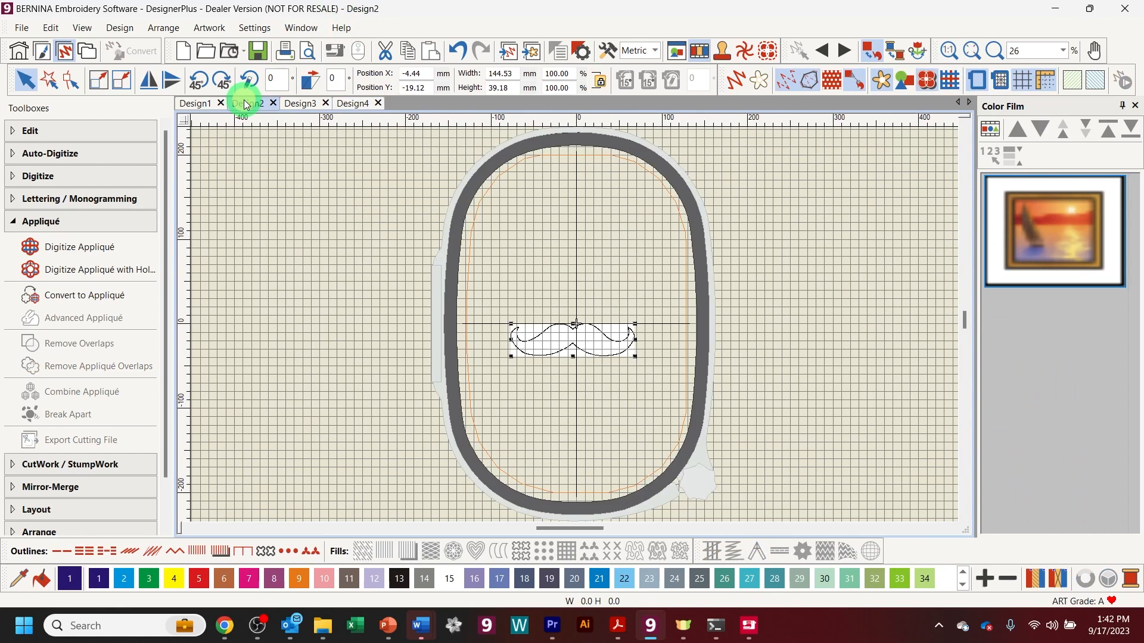
pyautogui.click(300, 103)
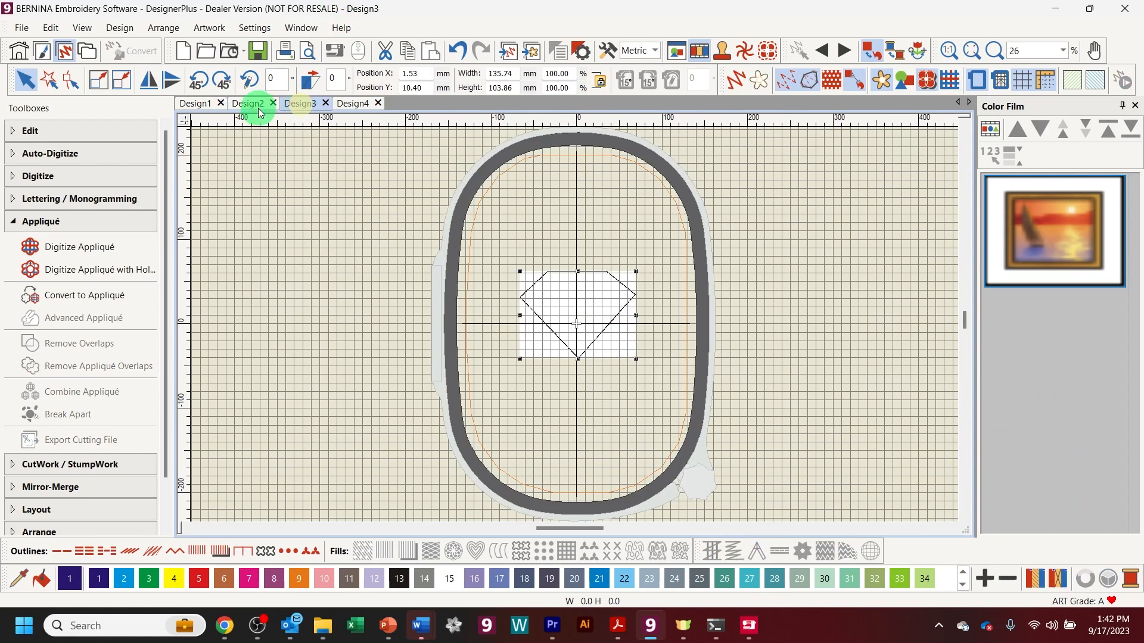
pyautogui.click(196, 105)
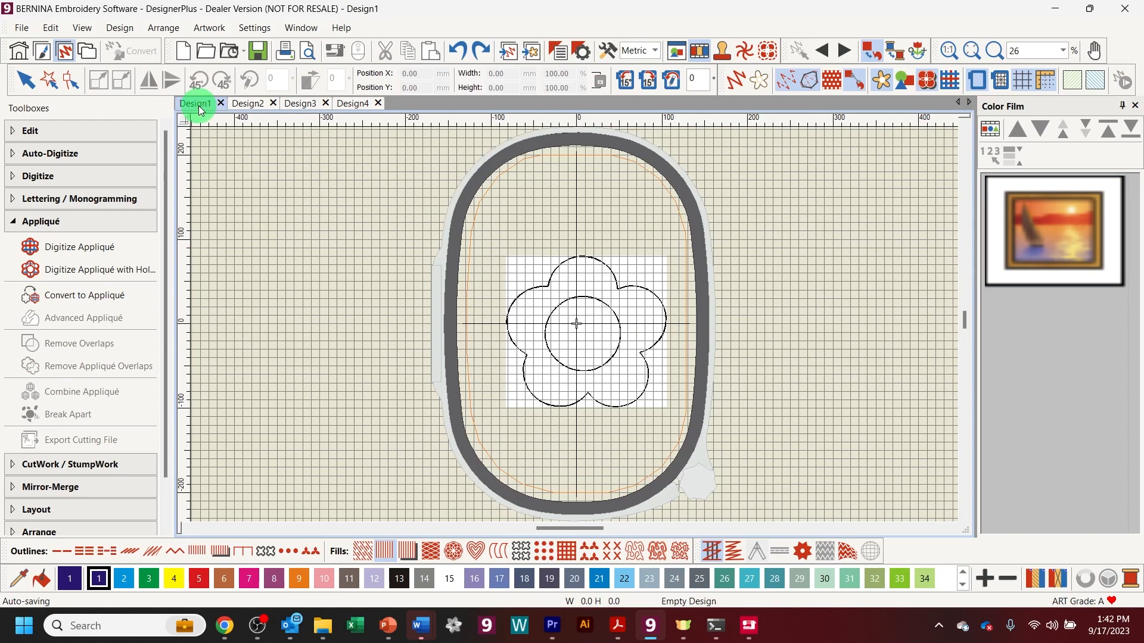
pyautogui.moveTo(539, 323)
pyautogui.mouseDown()
pyautogui.moveTo(545, 309)
pyautogui.moveTo(531, 306)
pyautogui.mouseUp()
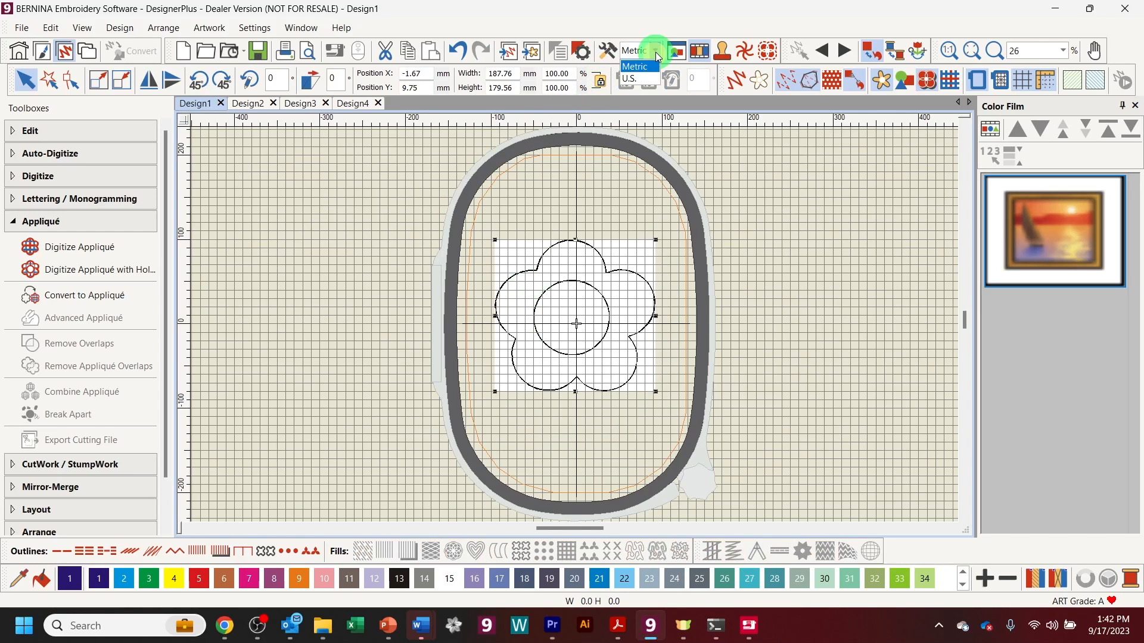
# Step: Change the measurement system to U.S. and resize the flower artwork proportionally to a width of 6 inches
pyautogui.click(638, 75)
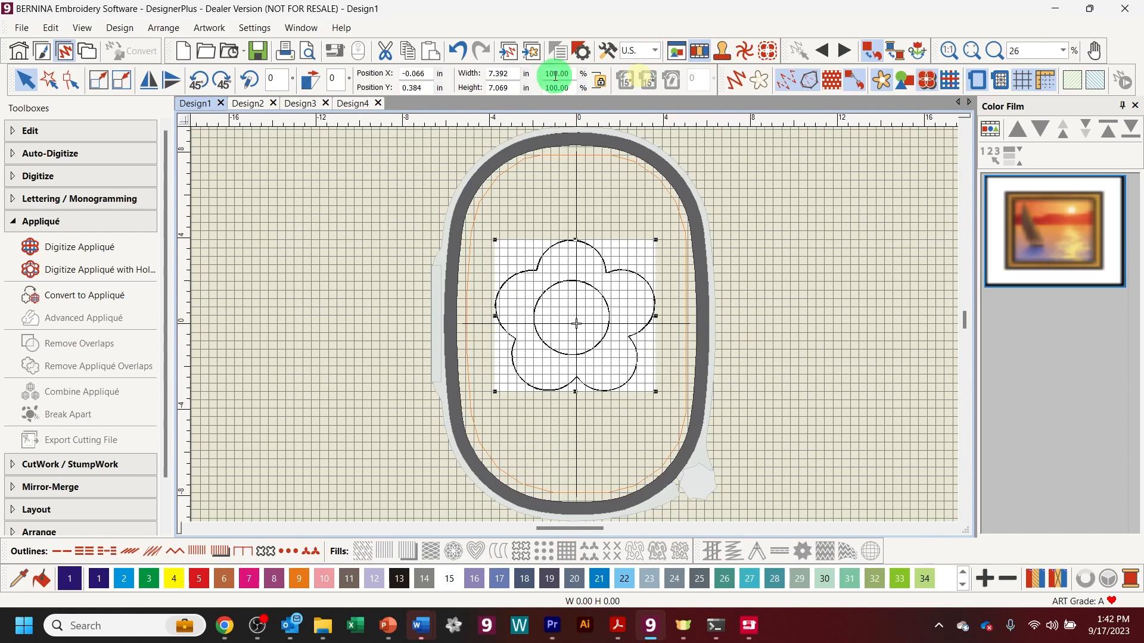
pyautogui.doubleClick(510, 72)
pyautogui.write('6')
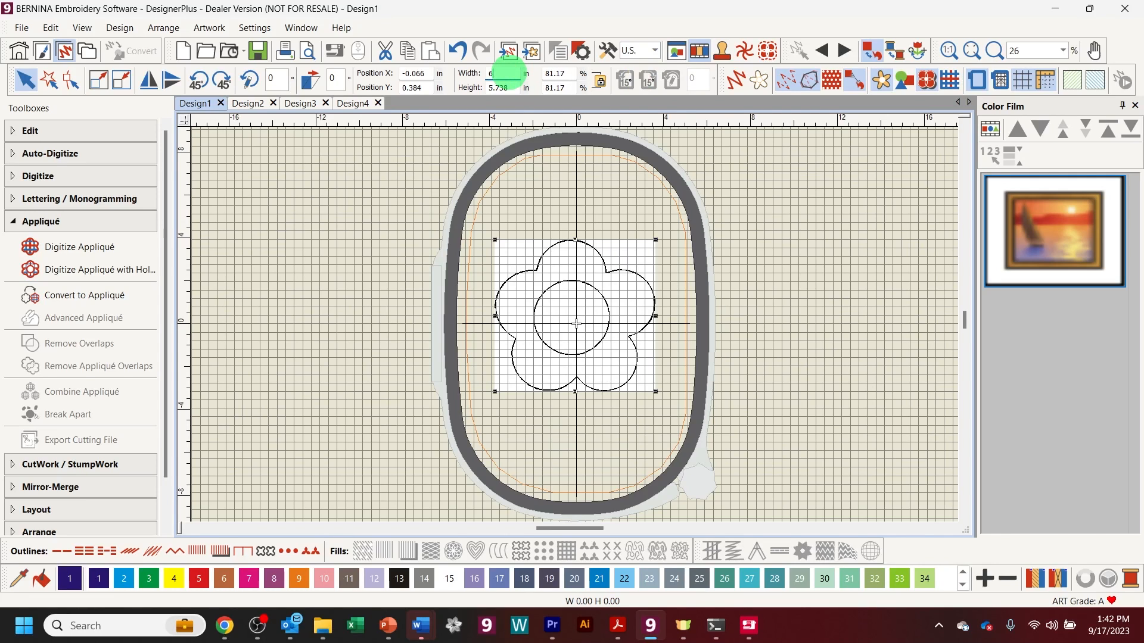
pyautogui.press('Return')
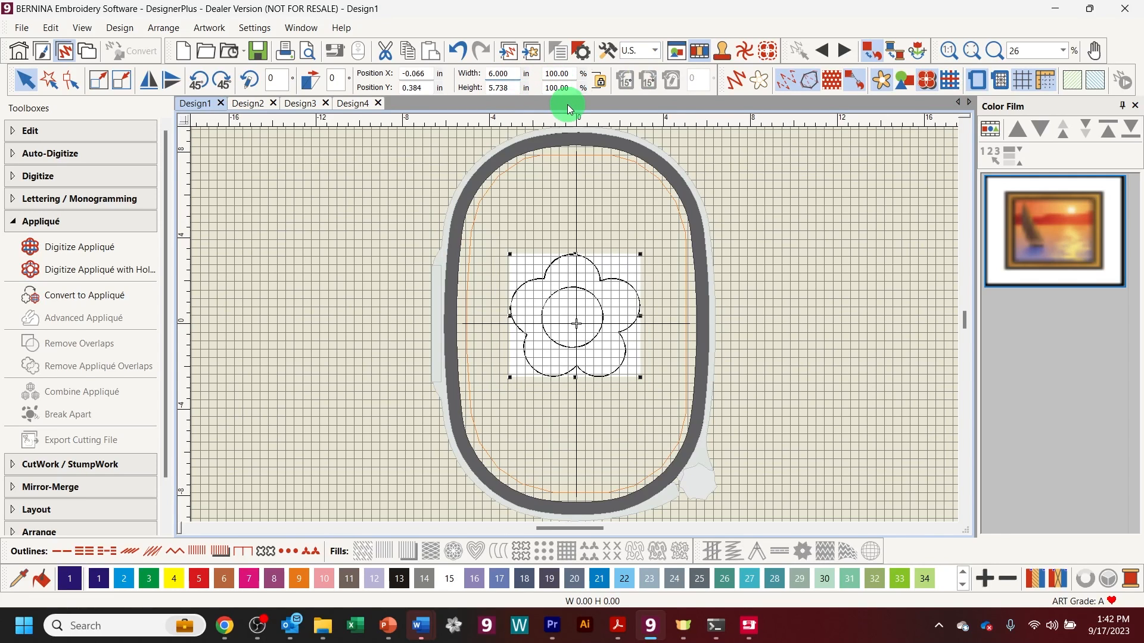
# Step: Digitize the petal area around the flower's center circle as a fill with the Magic Wand and select the new object
pyautogui.click(995, 52)
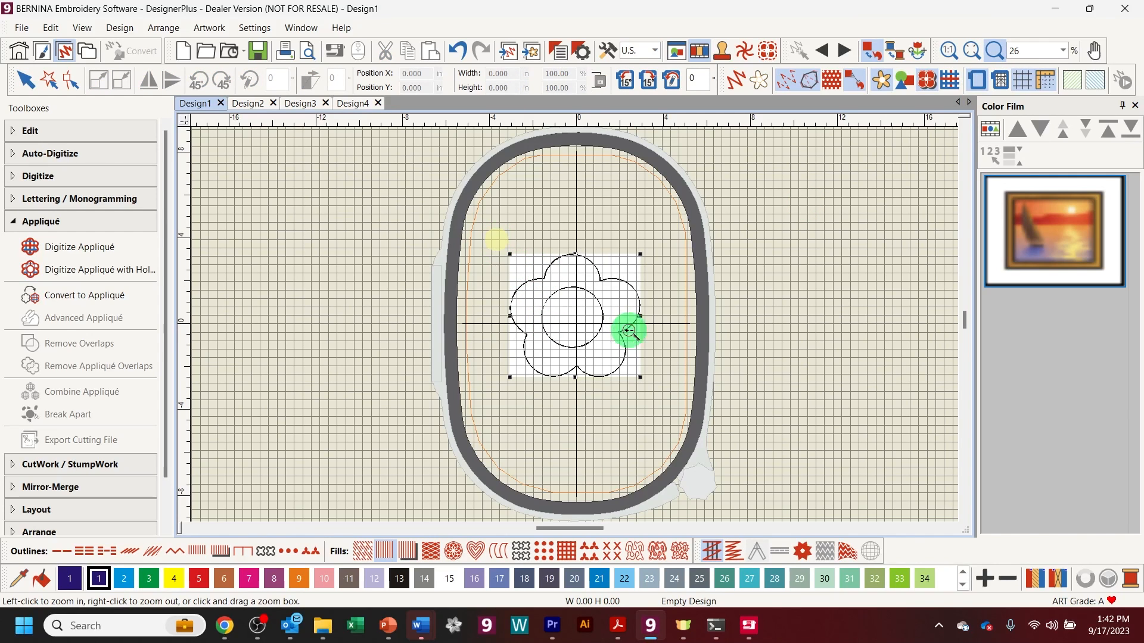
pyautogui.moveTo(629, 330); pyautogui.dragTo(661, 393)
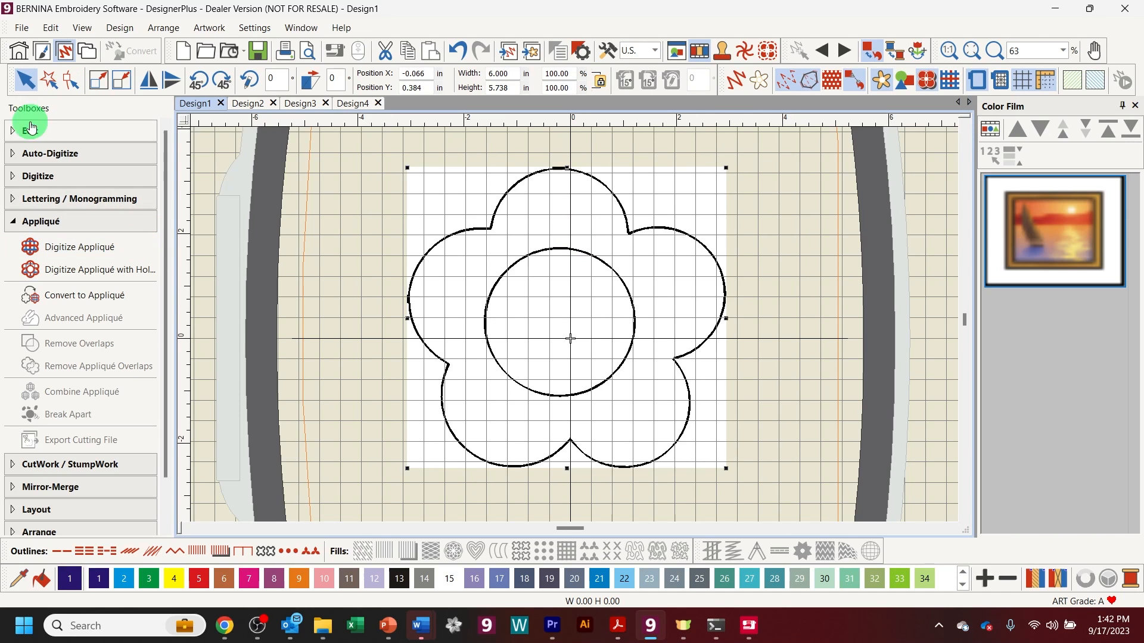
pyautogui.click(30, 153)
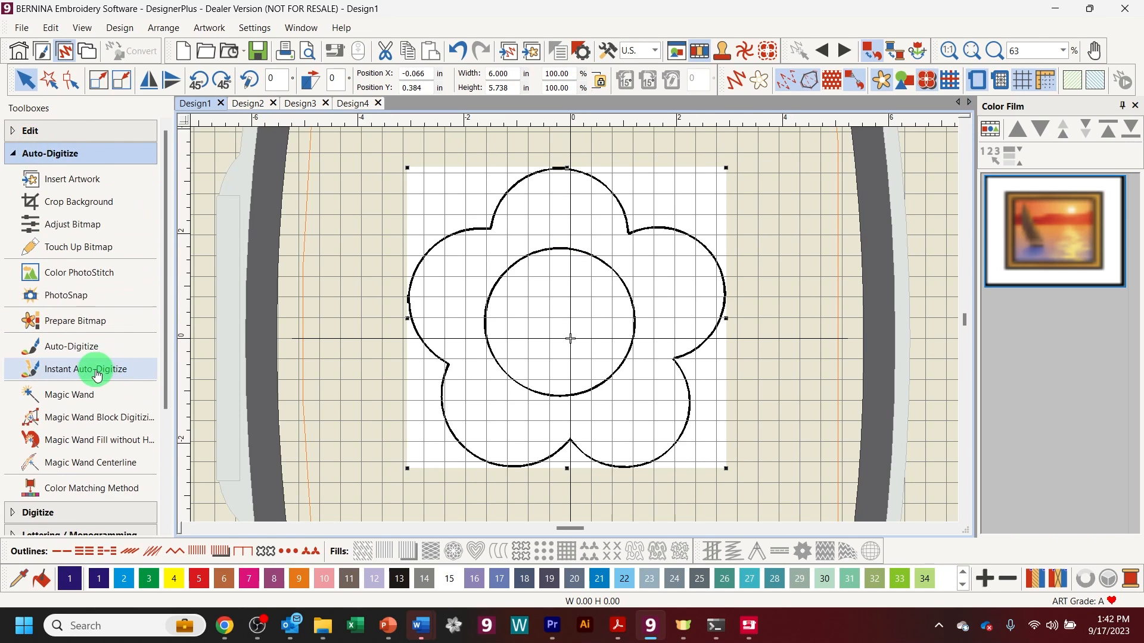
pyautogui.click(52, 394)
pyautogui.click(454, 368)
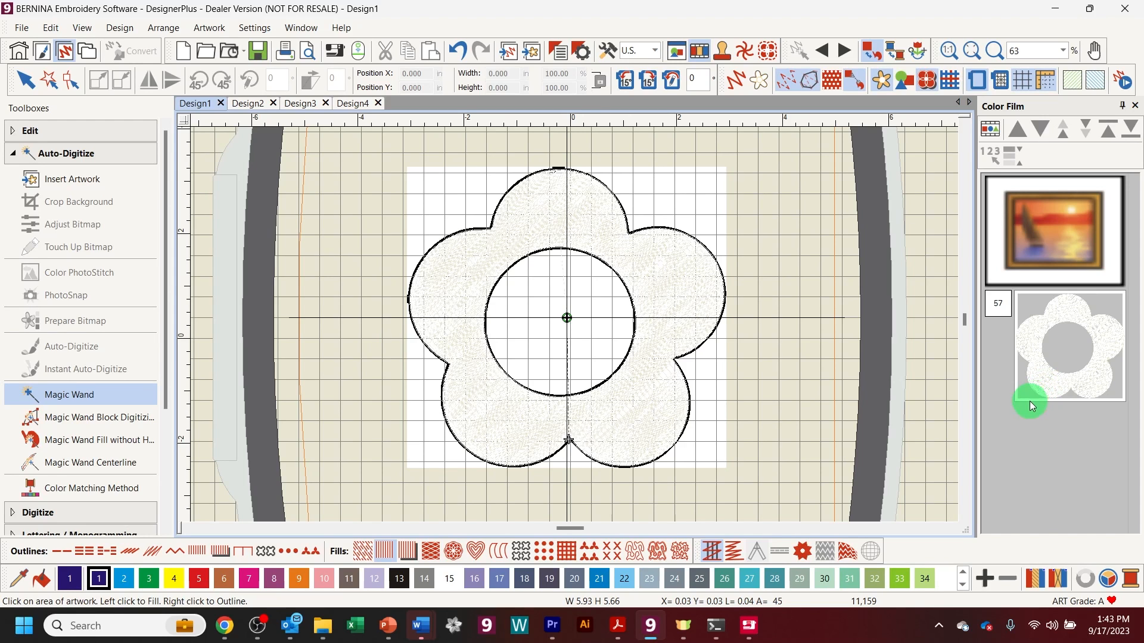
pyautogui.click(576, 232)
pyautogui.click(27, 80)
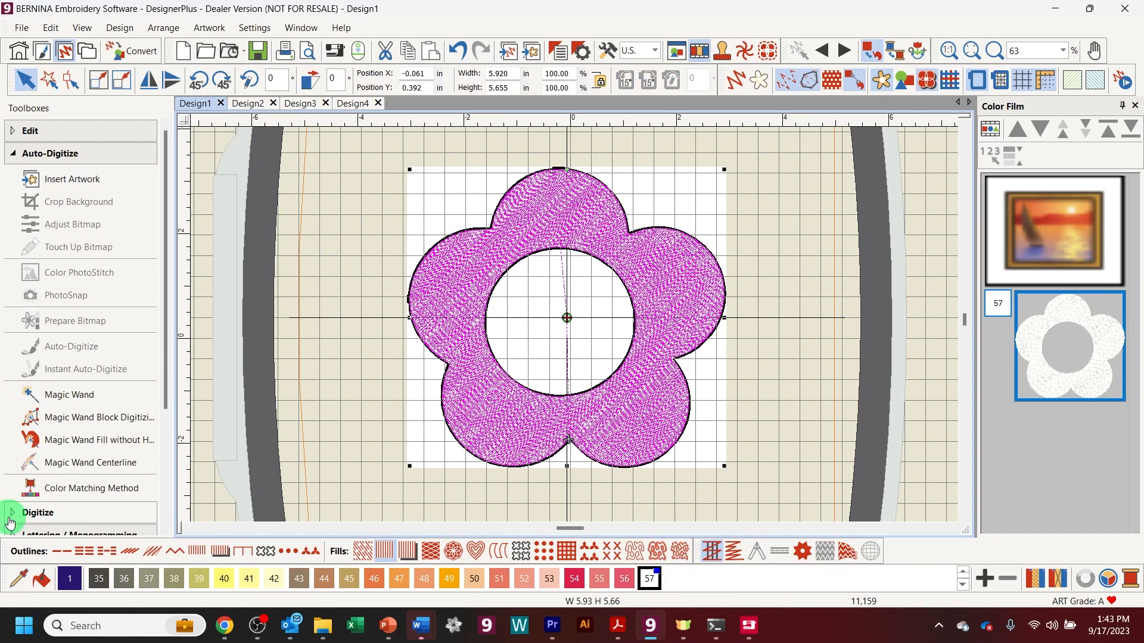
# Step: Convert the selected petal fill with the center hole to an appliqué
pyautogui.click(19, 154)
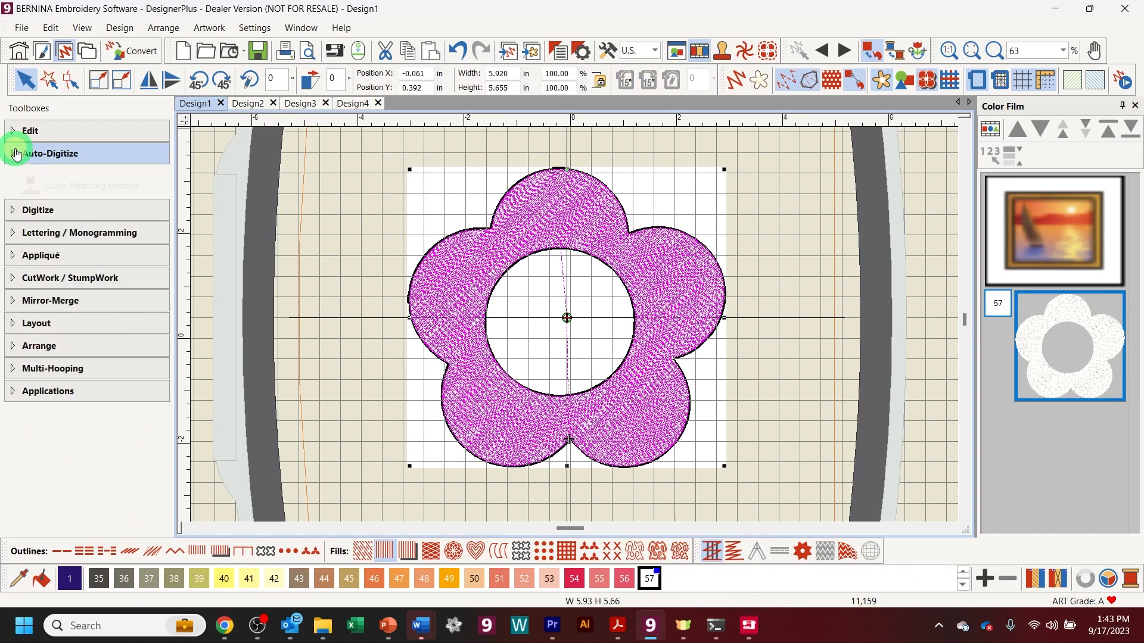
pyautogui.click(18, 221)
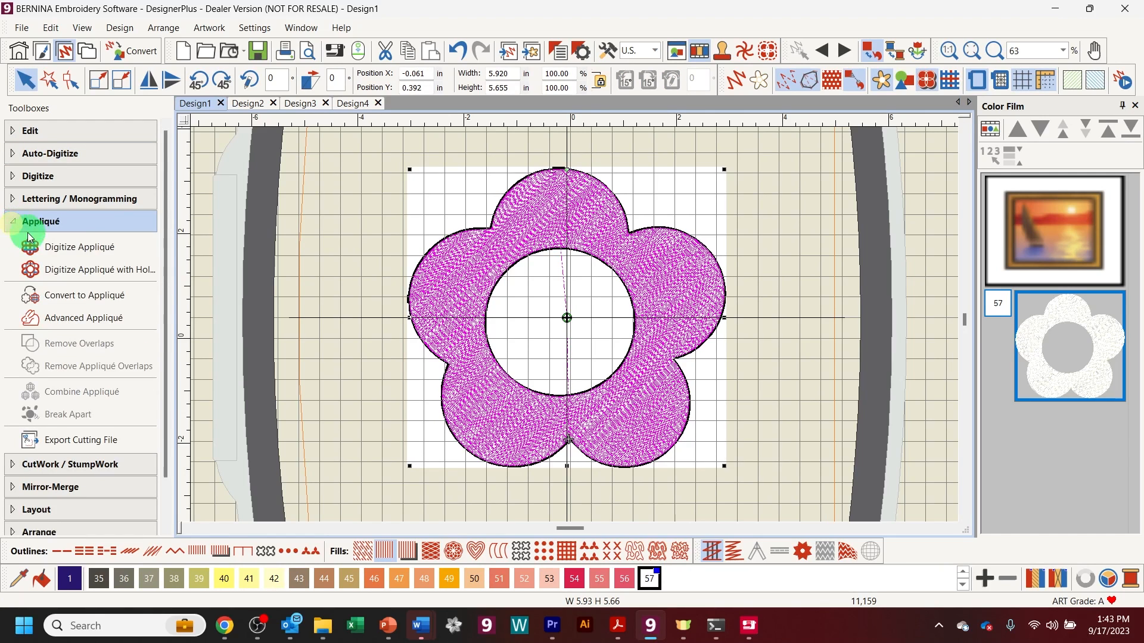
pyautogui.click(61, 295)
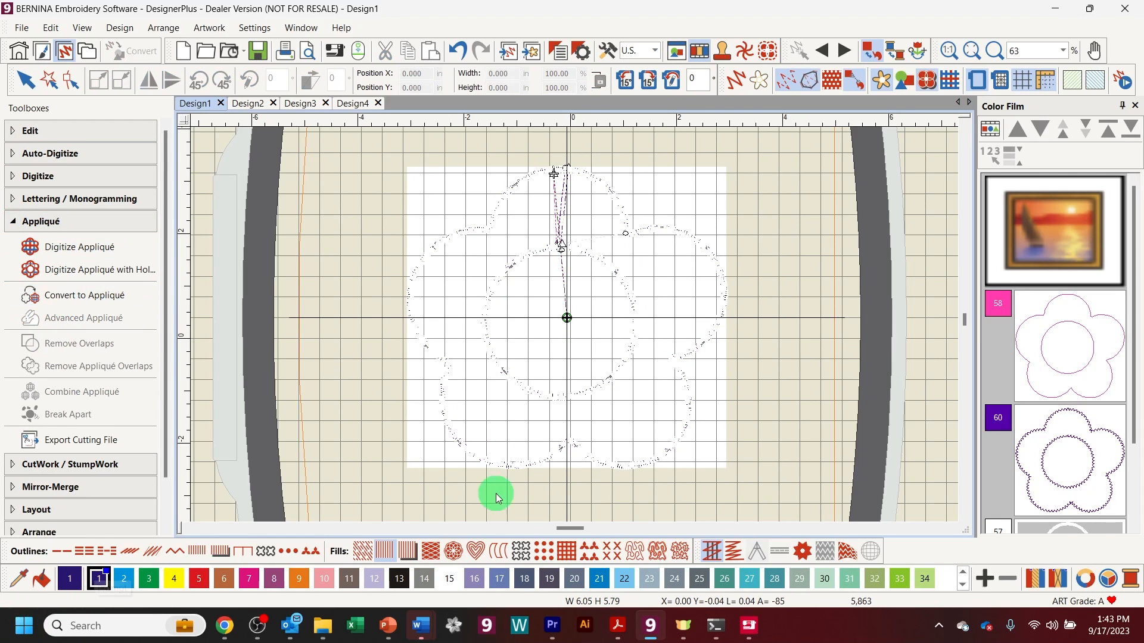
# Step: Recolor the flower appliqué's cover stitch with palette color 54 and deselect it
pyautogui.click(199, 583)
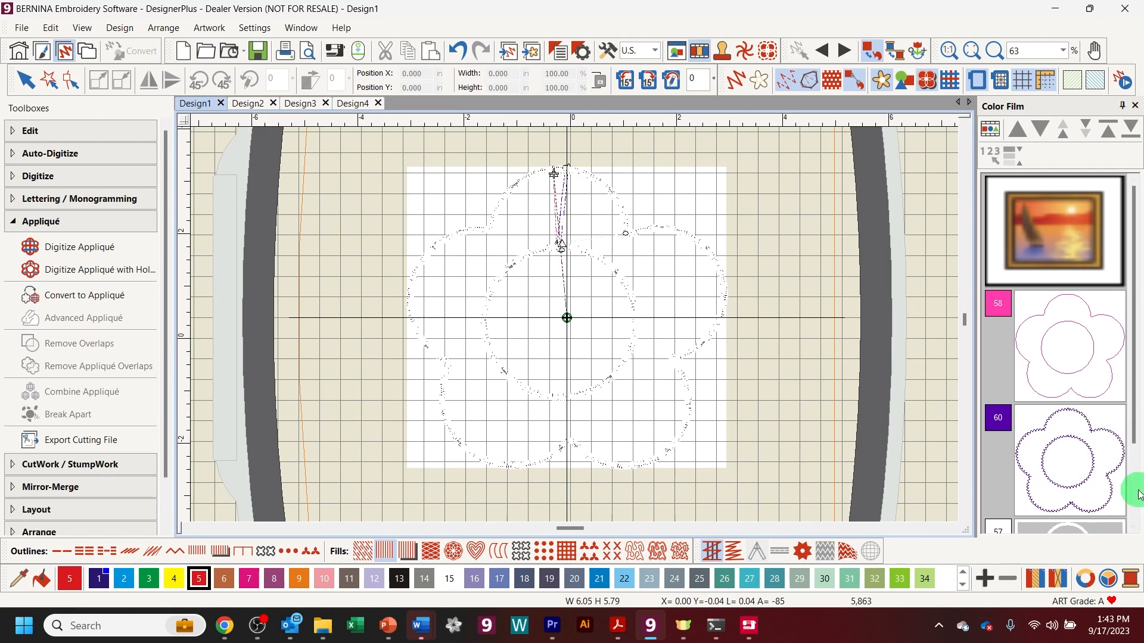
pyautogui.click(1059, 460)
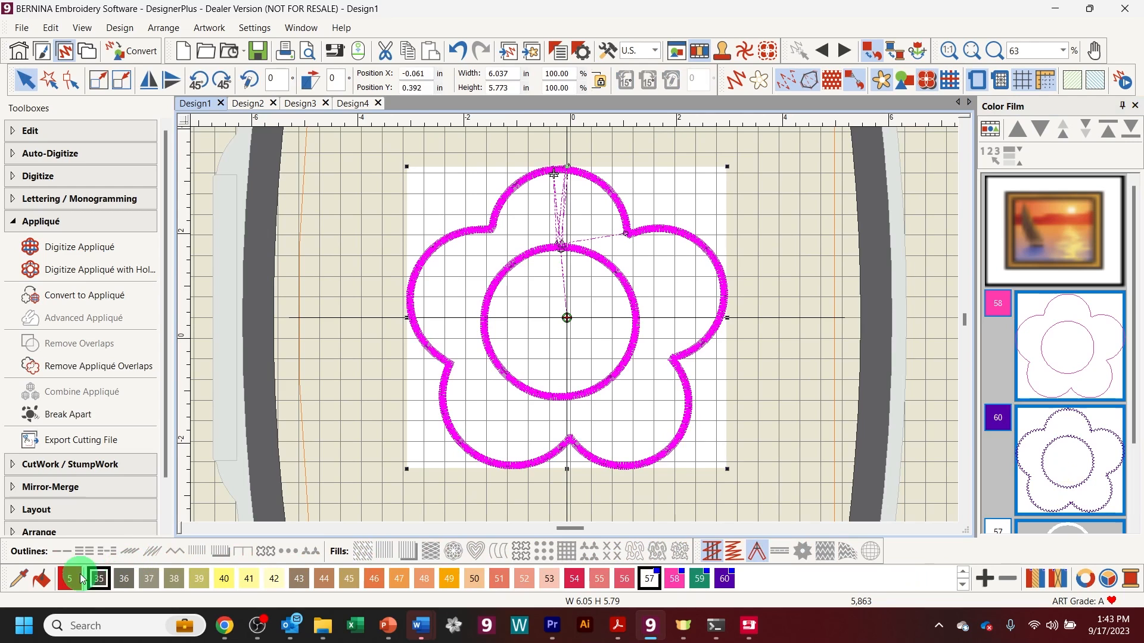
pyautogui.click(570, 579)
pyautogui.click(435, 470)
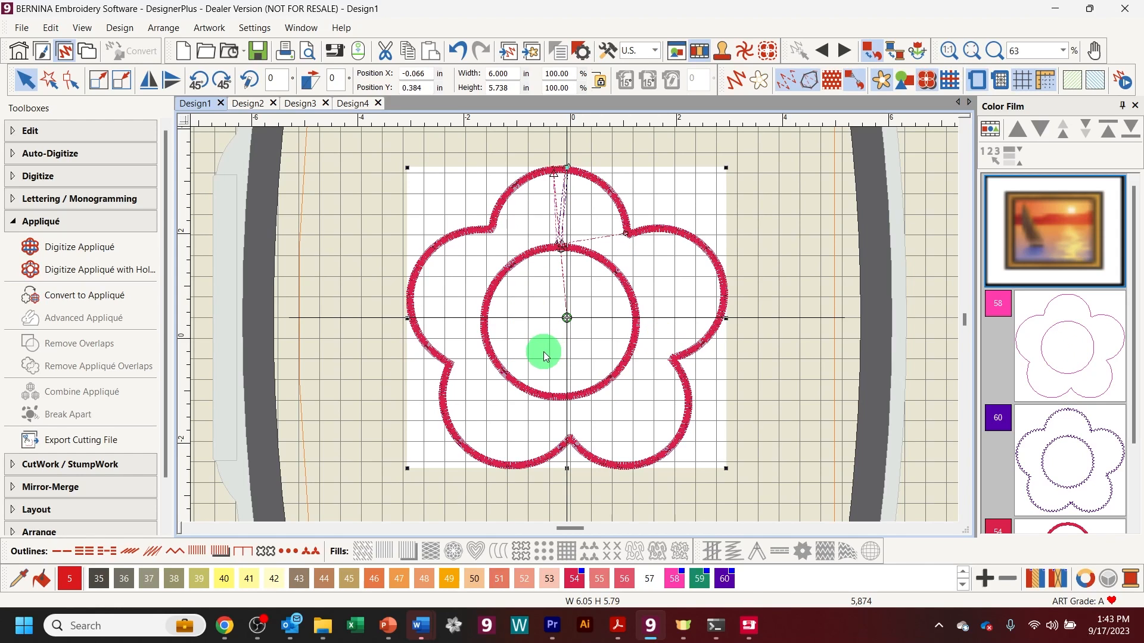
# Step: Undo the cover stitch recolor, the appliqué conversion and the petal fill, leaving only the flower artwork
pyautogui.click(463, 49)
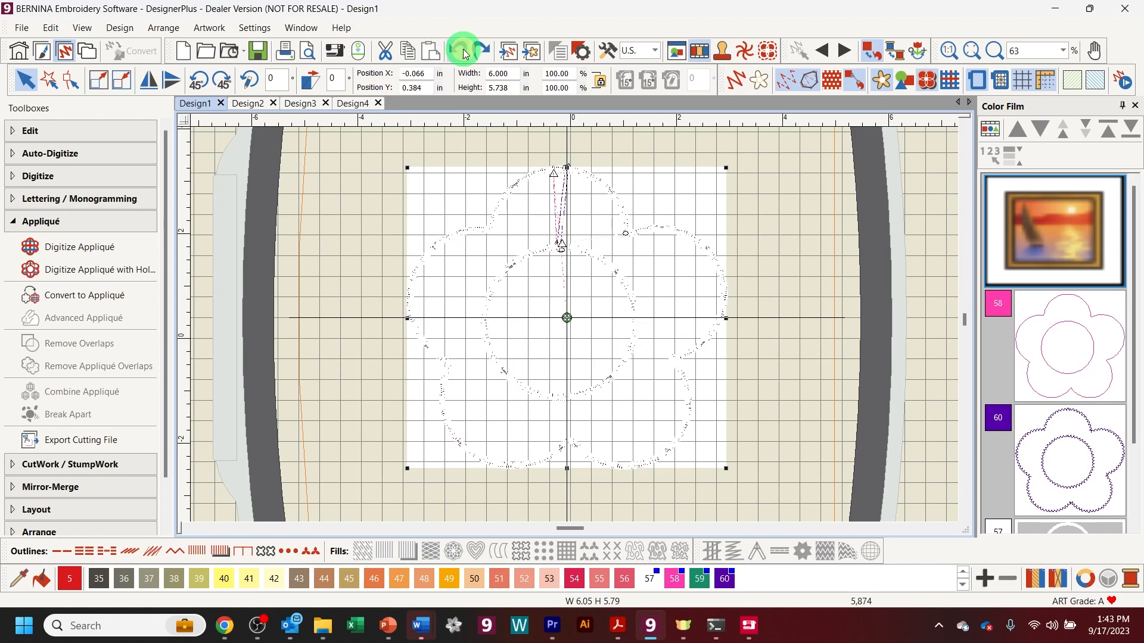
pyautogui.click(464, 51)
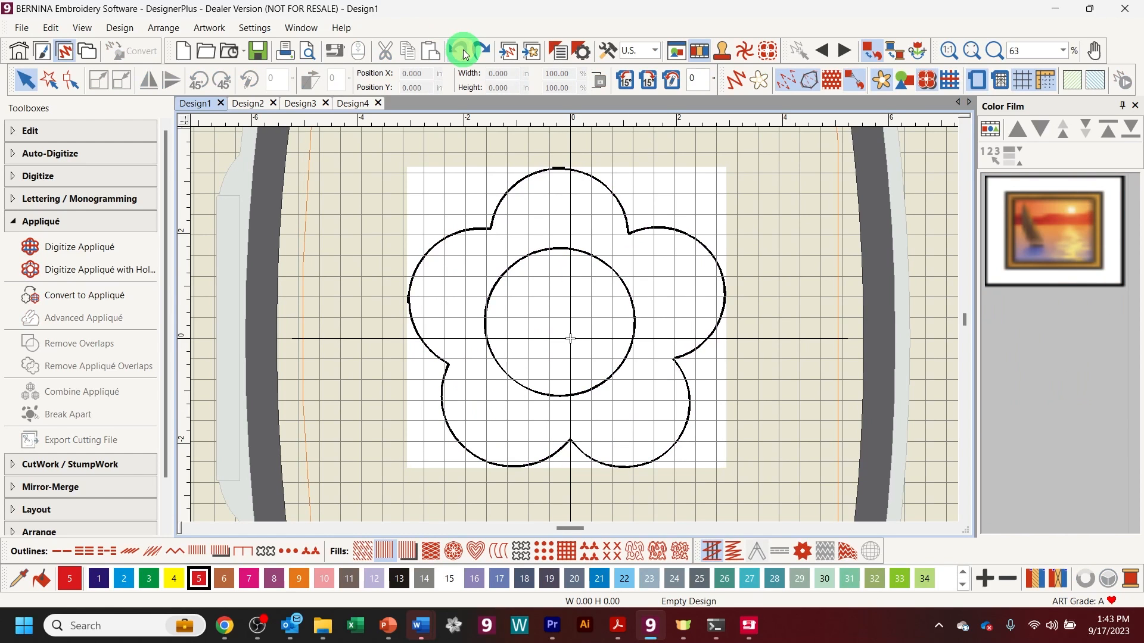
# Step: Digitize an appliqué around the flower's outer petal outline, with corner points between petals and curve points along them
pyautogui.click(65, 248)
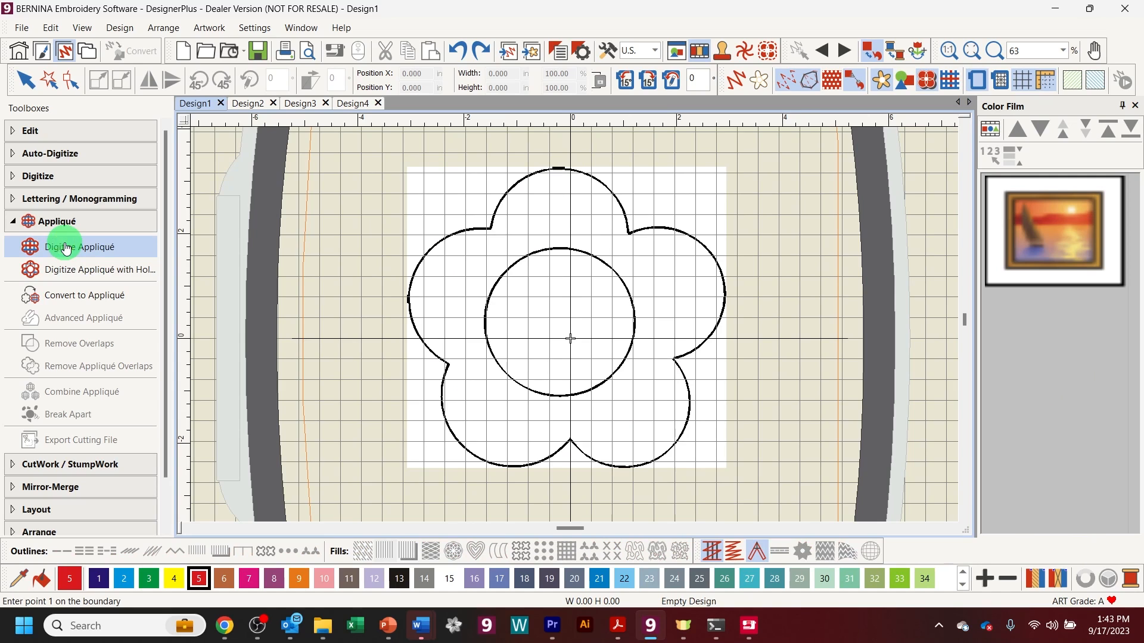
pyautogui.click(491, 229)
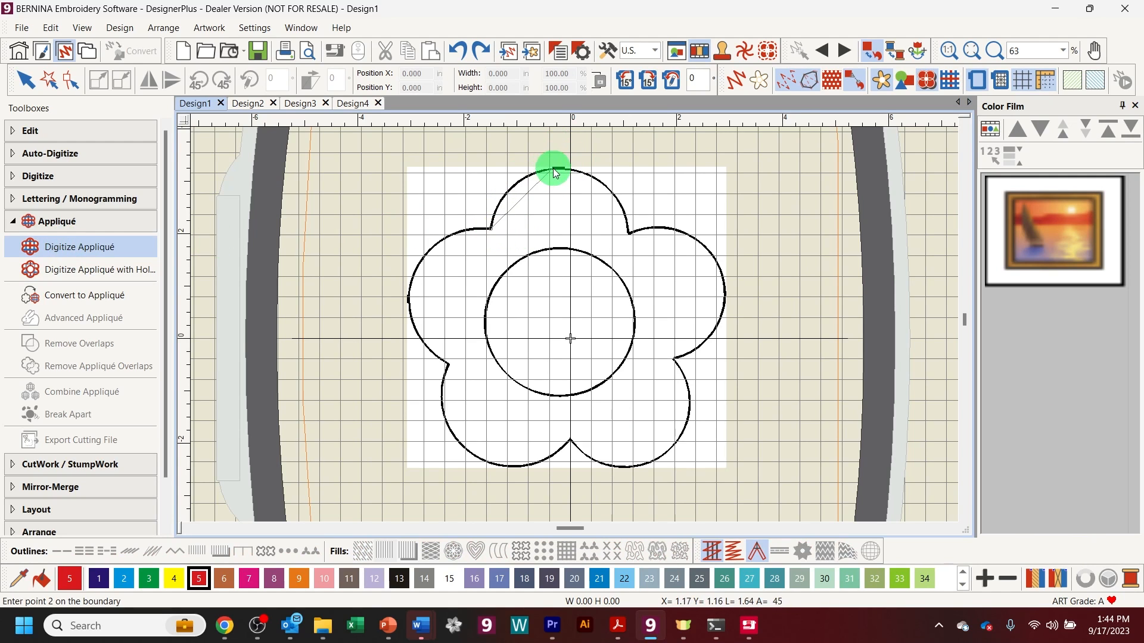
pyautogui.click(630, 232)
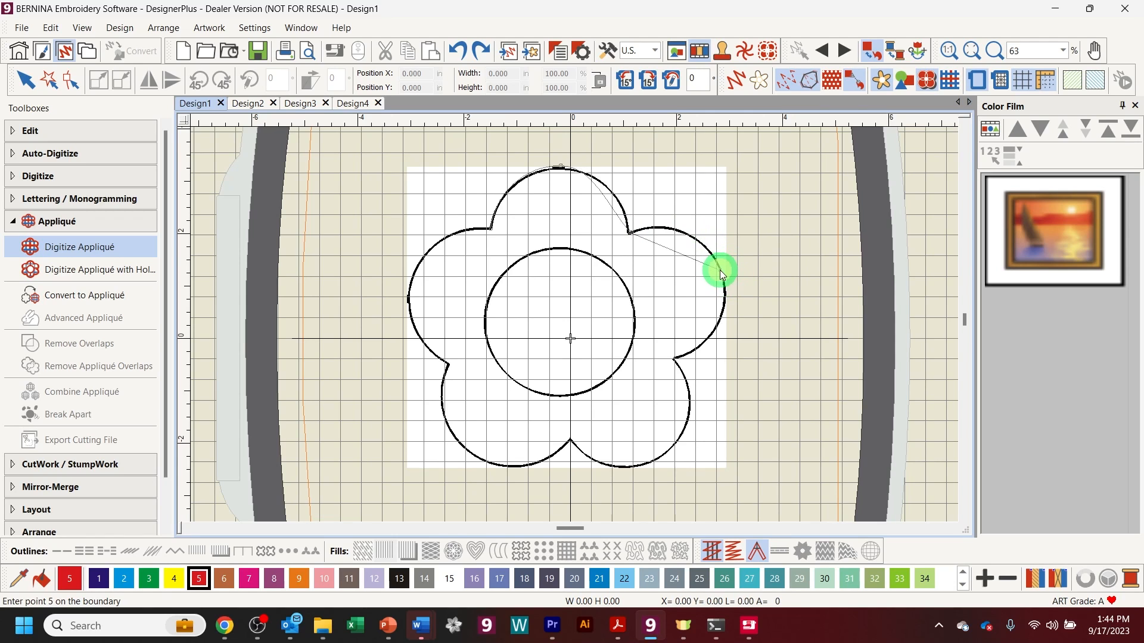
pyautogui.click(675, 359)
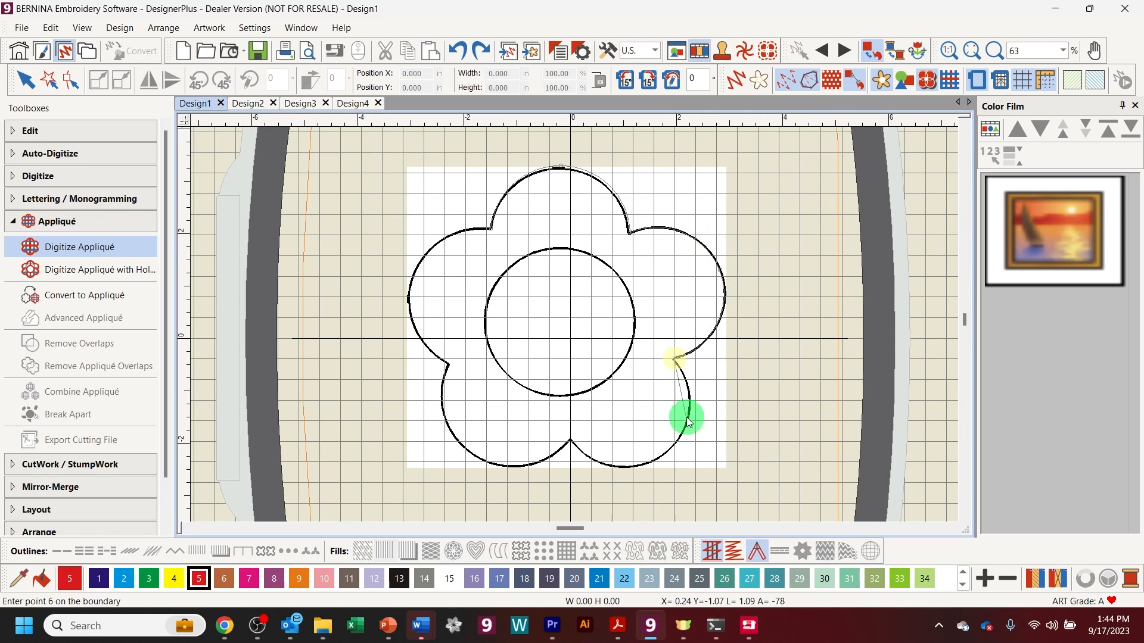
pyautogui.rightClick(668, 448)
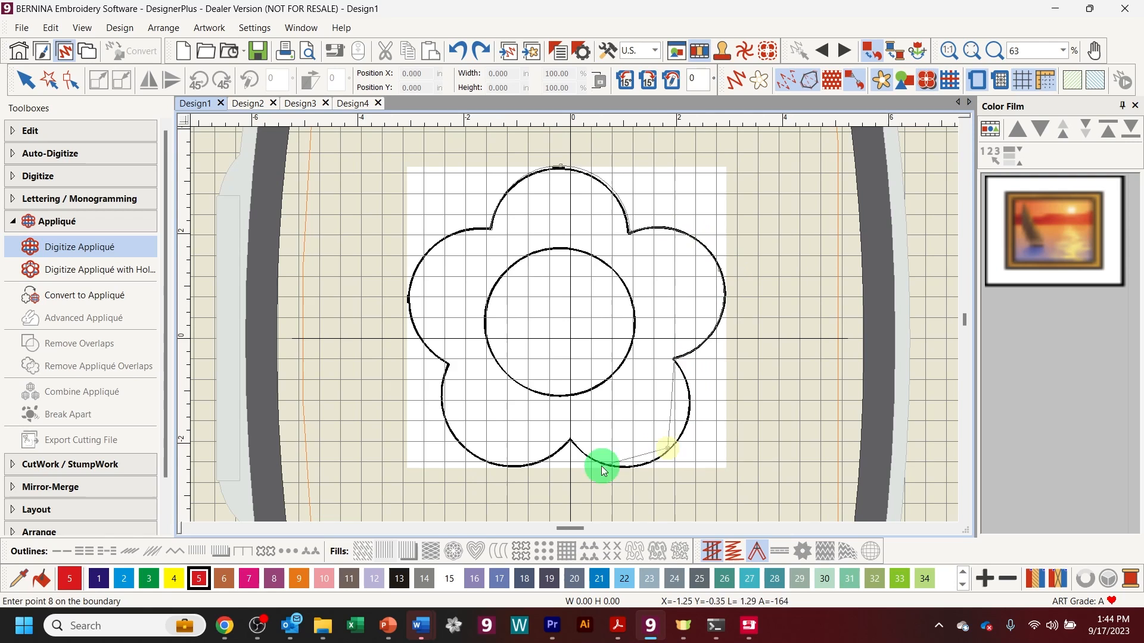
pyautogui.doubleClick(567, 438)
pyautogui.rightClick(475, 459)
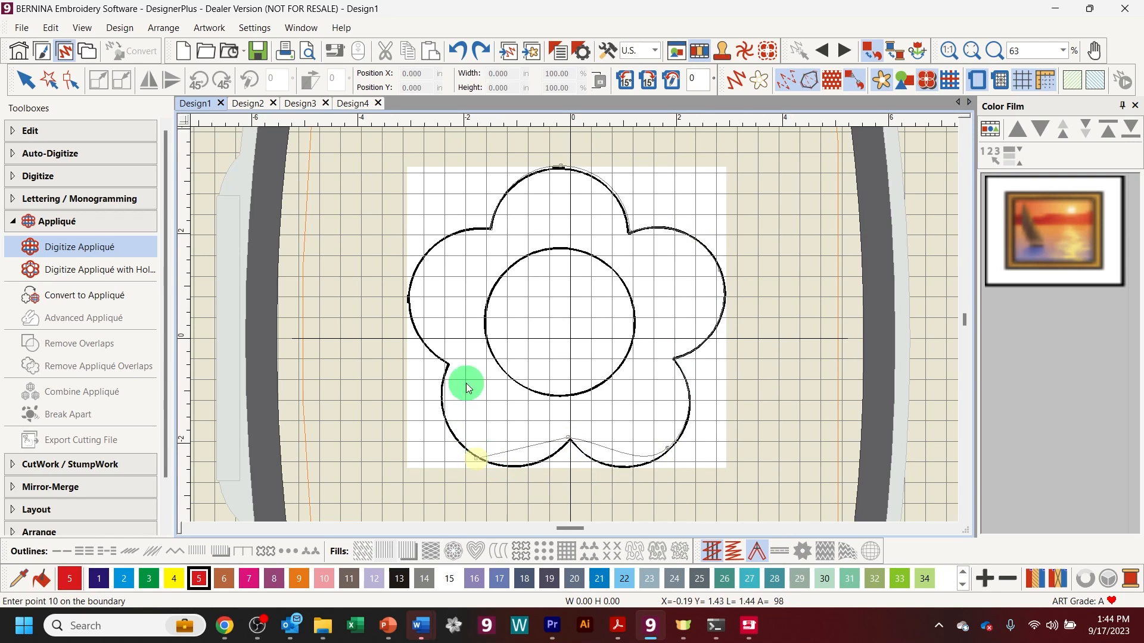
pyautogui.click(450, 367)
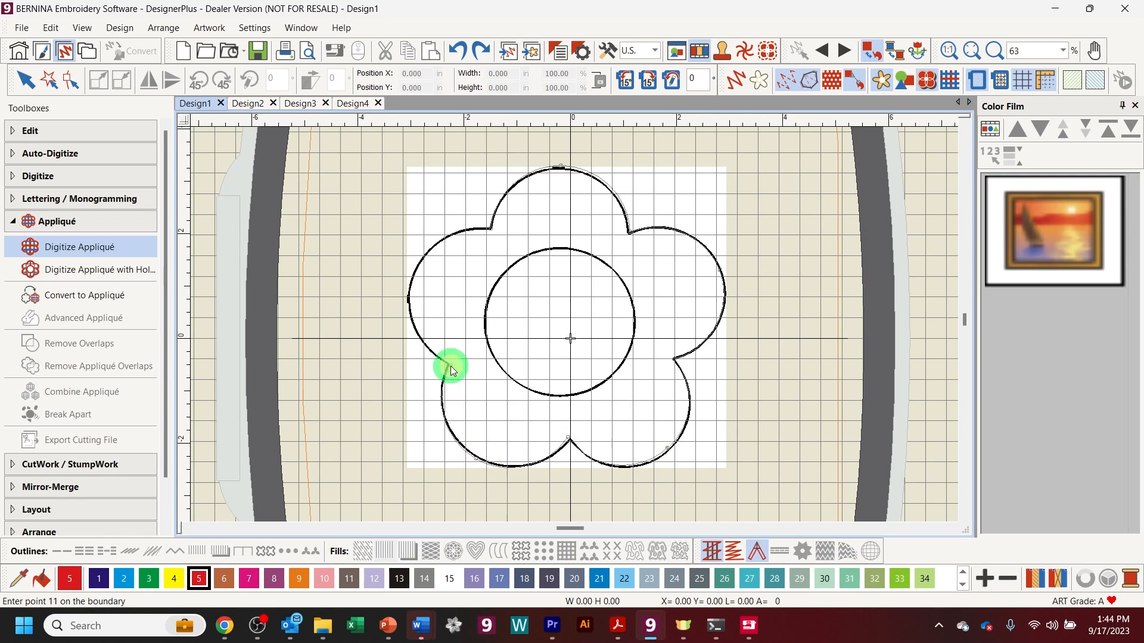
pyautogui.rightClick(412, 278)
pyautogui.click(489, 230)
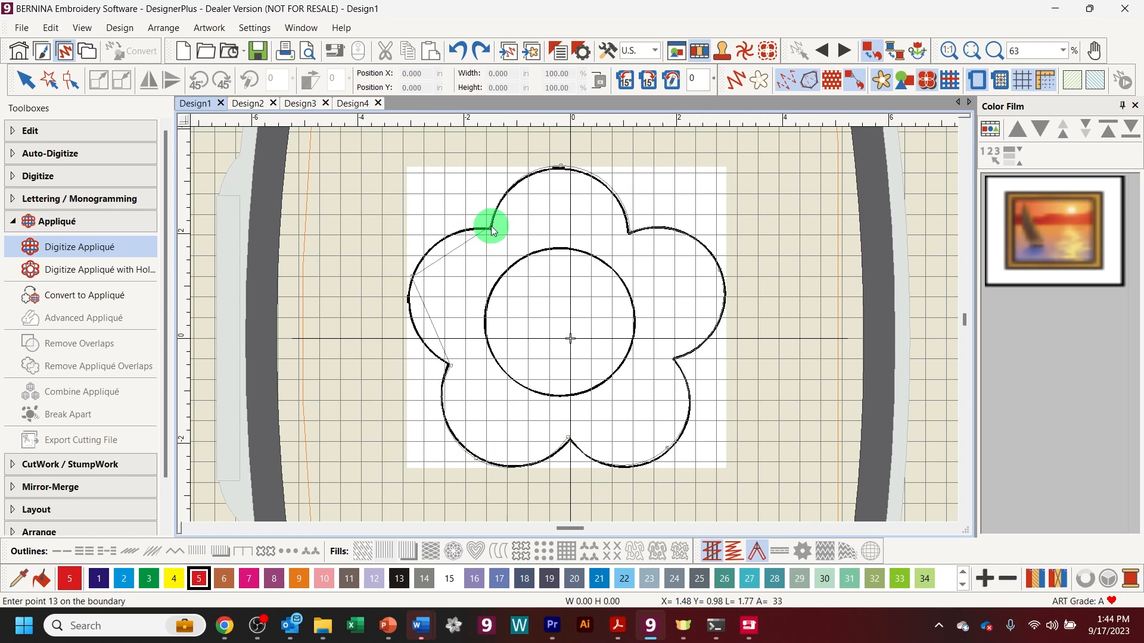
pyautogui.press('Return')
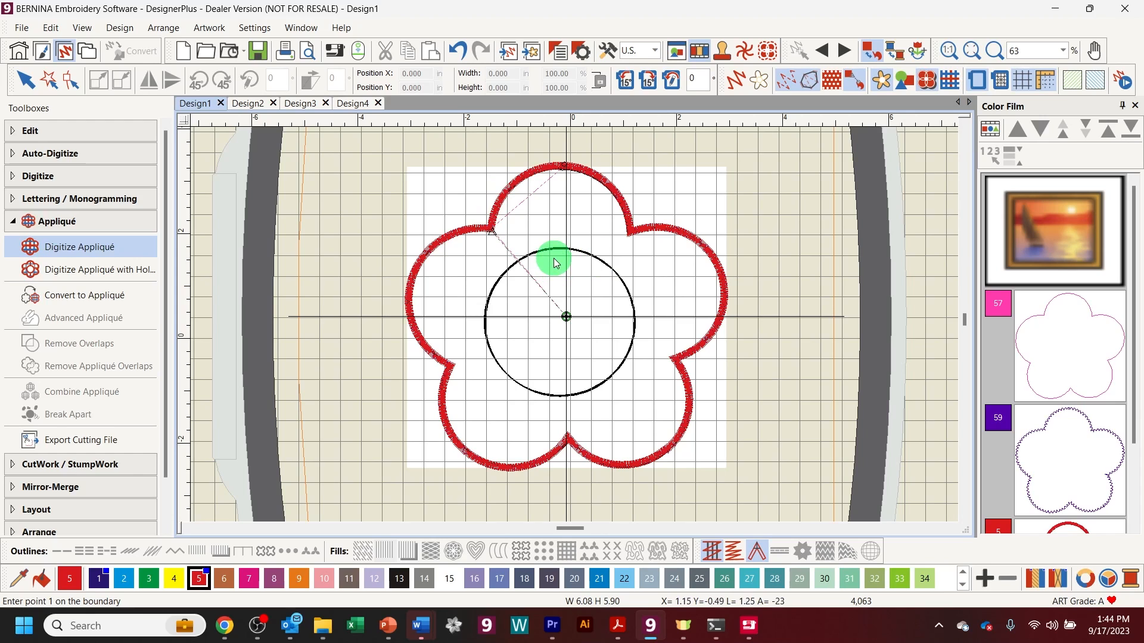
# Step: Digitize the flower's center circle as a separate appliqué in palette color 4
pyautogui.click(174, 579)
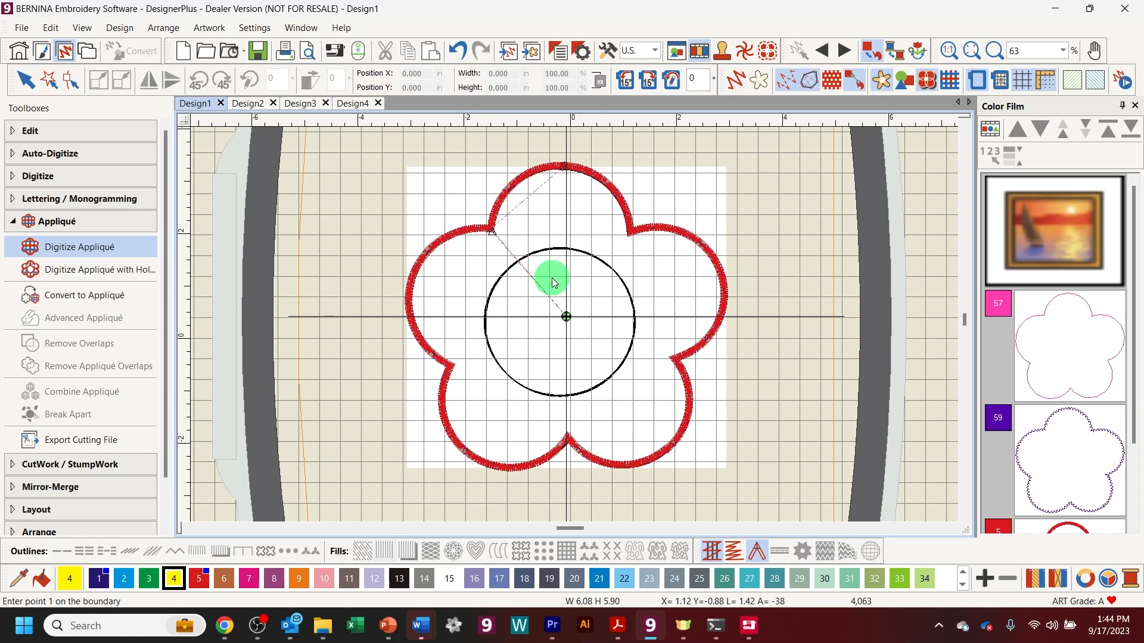
pyautogui.click(564, 247)
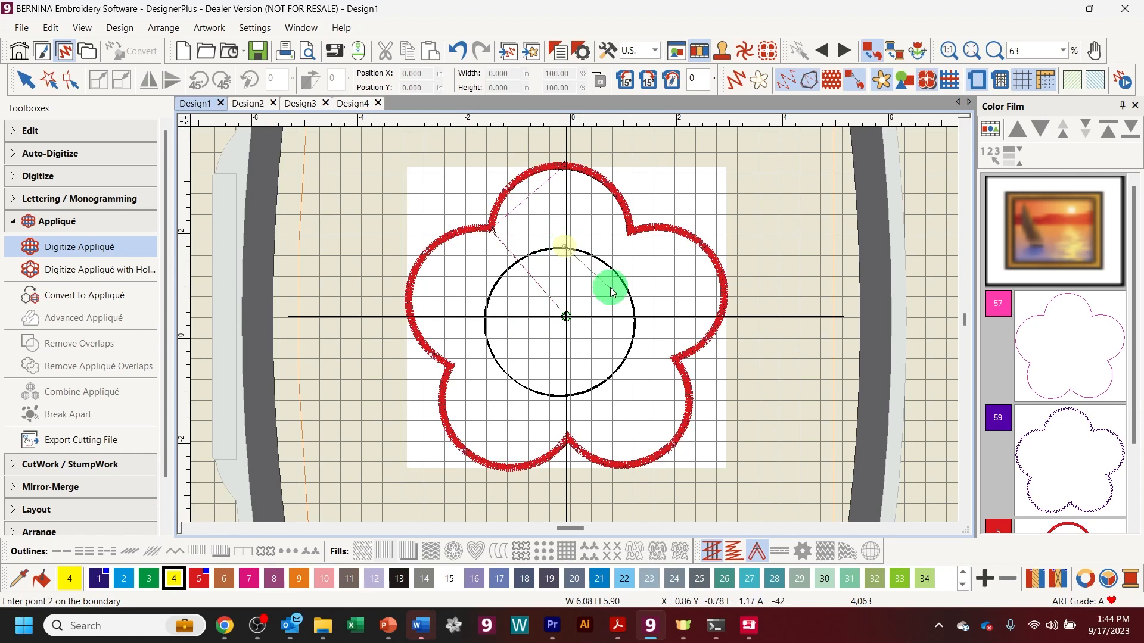
pyautogui.click(633, 329)
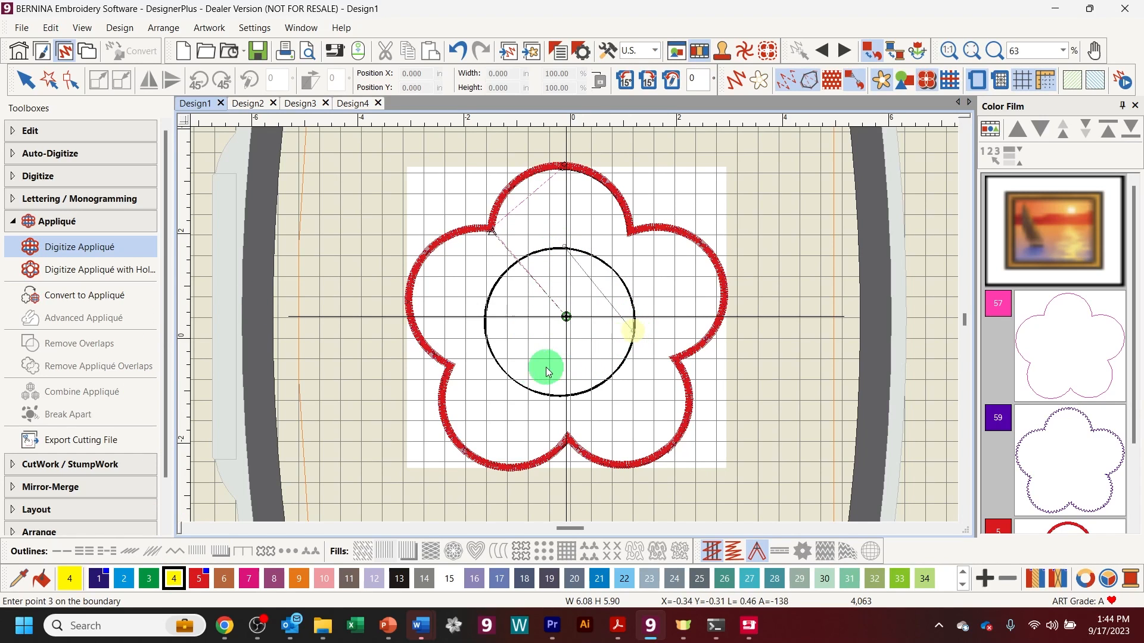
pyautogui.click(499, 370)
pyautogui.press('Return')
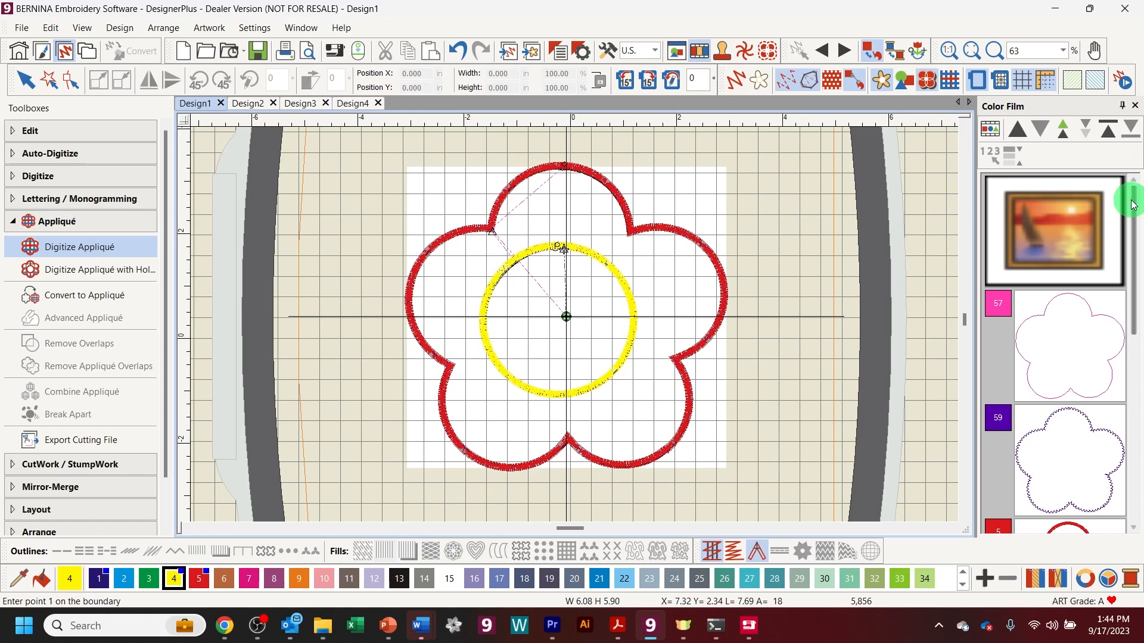
# Step: Review the petal and center appliqués' stitching layers in the Color Film
pyautogui.moveTo(1132, 206); pyautogui.dragTo(1115, 248)
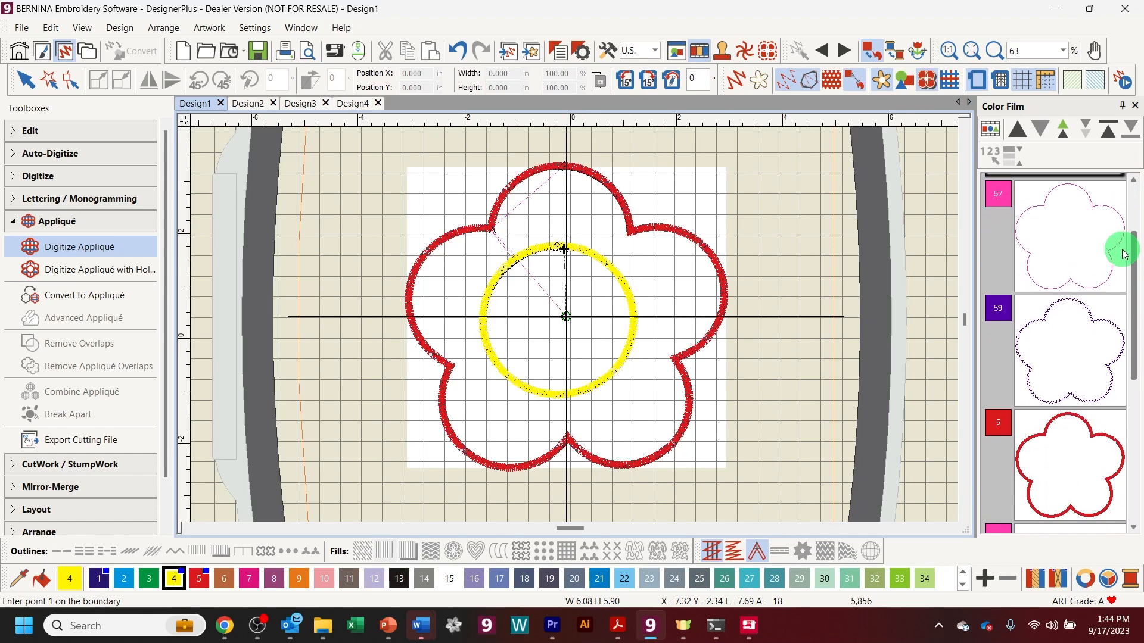
pyautogui.click(1022, 227)
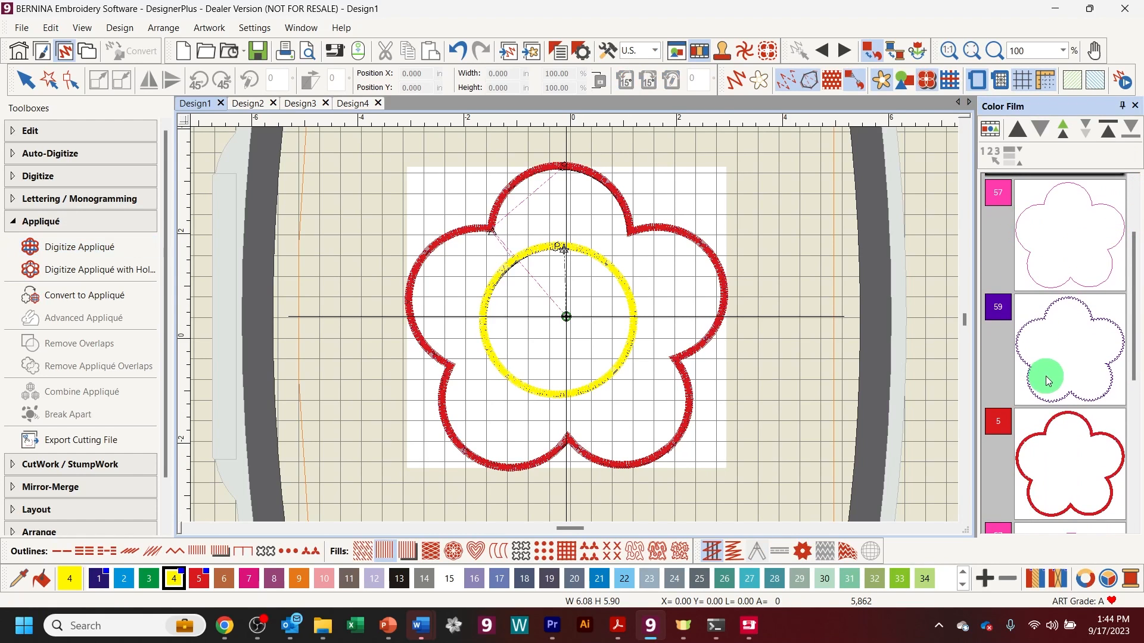
pyautogui.moveTo(1128, 350); pyautogui.dragTo(1126, 456)
pyautogui.click(1069, 348)
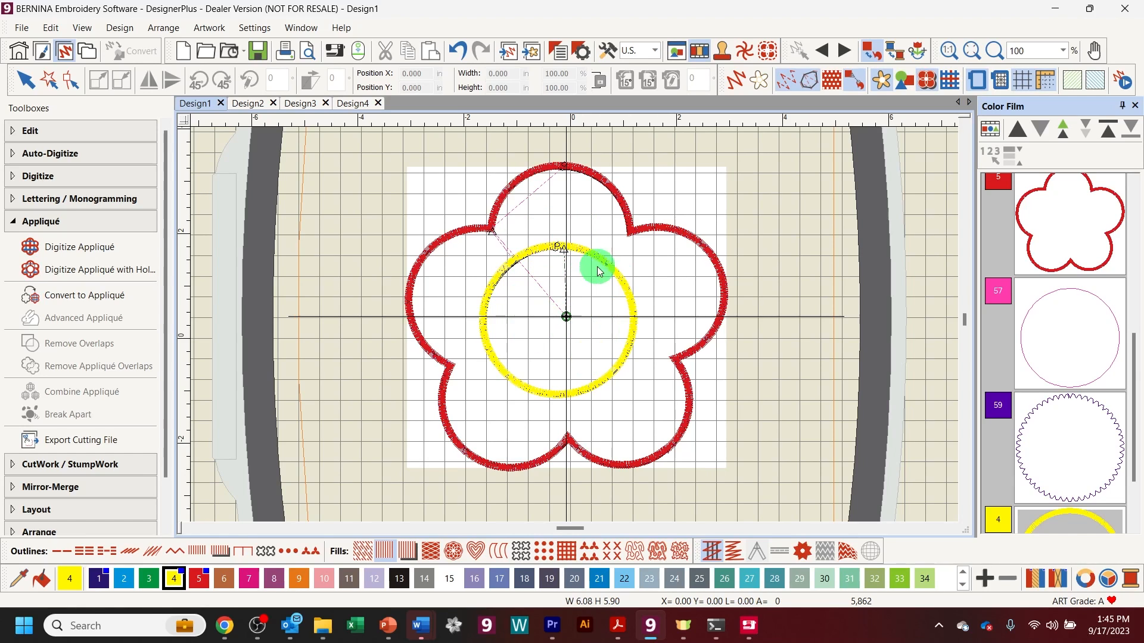
# Step: Undo both flower appliqués and the artwork resize
pyautogui.click(457, 53)
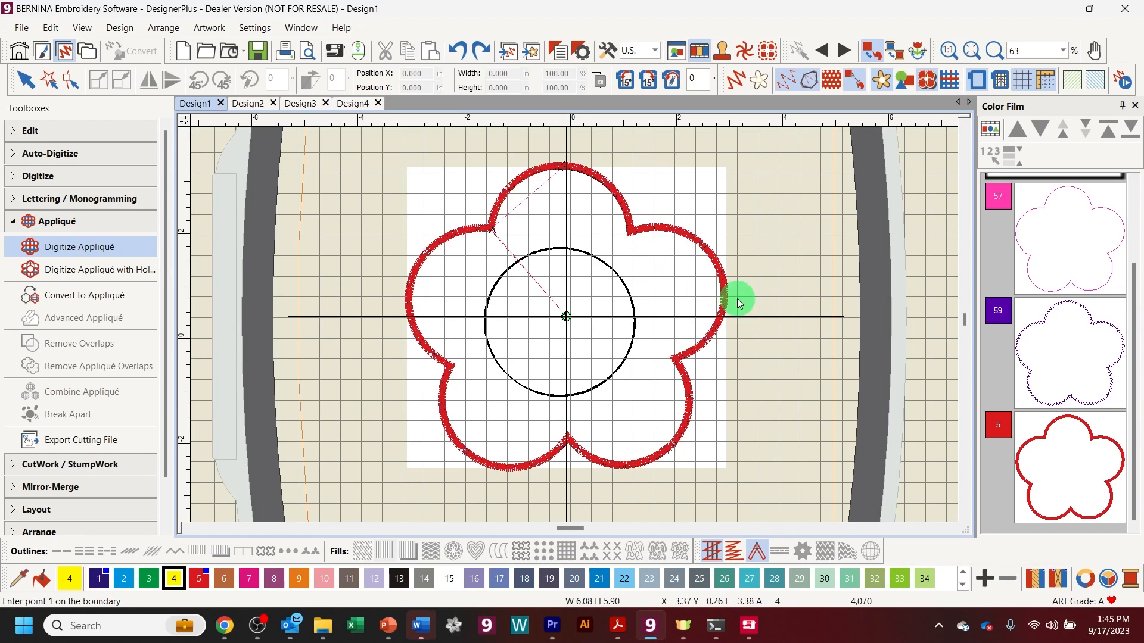
pyautogui.click(459, 53)
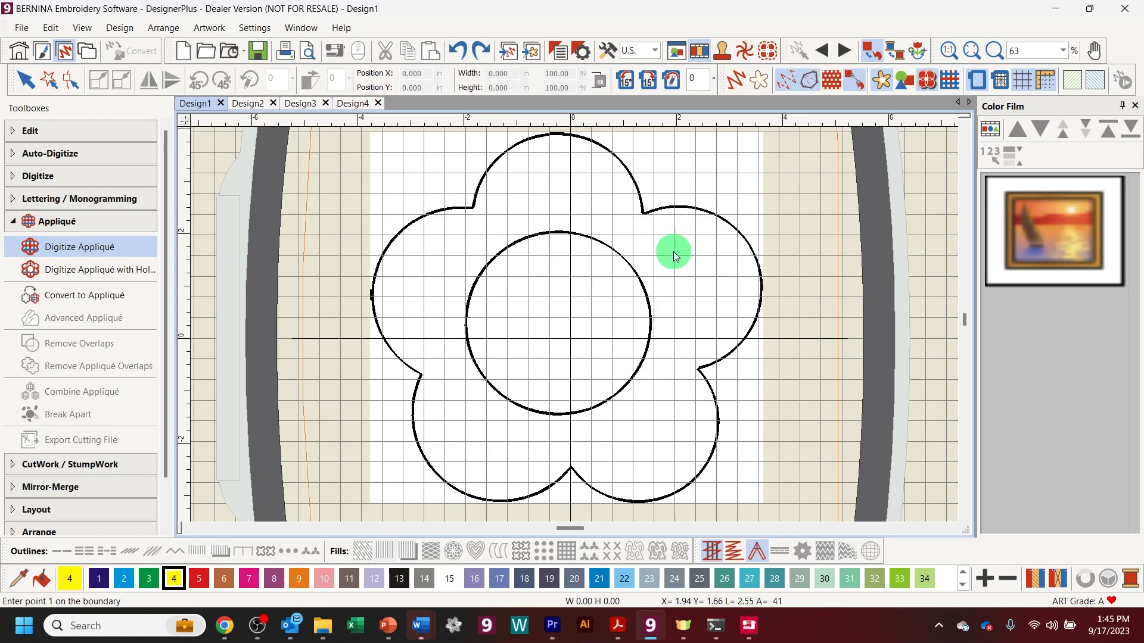
# Step: Digitize a leaf-shaped appliqué about 3.3 by 3.2 inches, overlapping the flower's upper-right petal
pyautogui.click(680, 283)
pyautogui.click(712, 158)
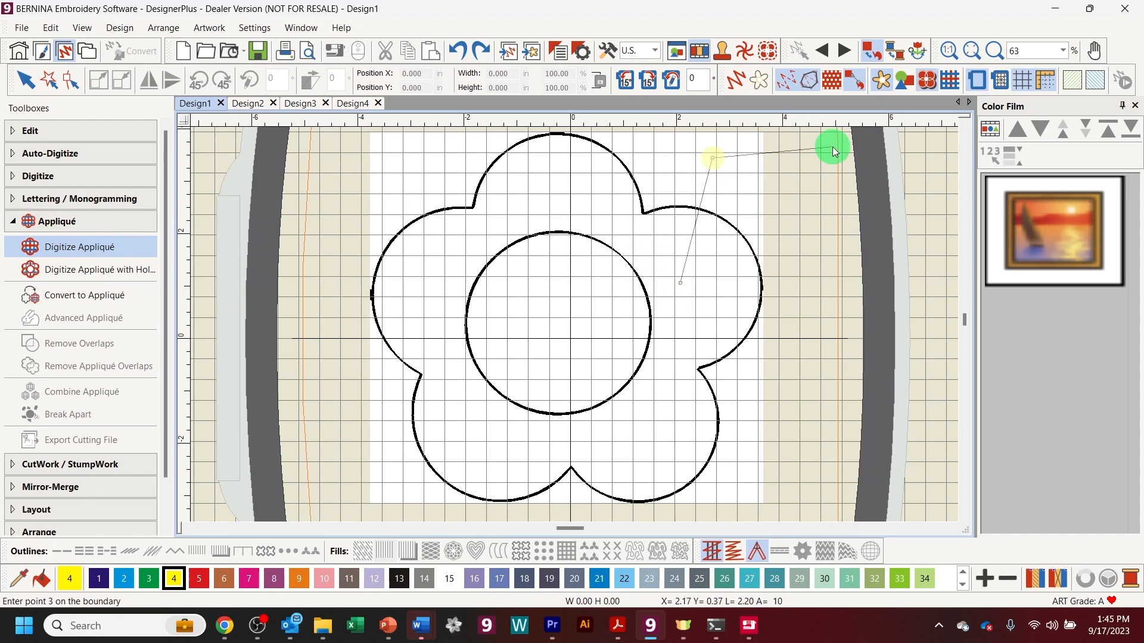
pyautogui.click(835, 146)
pyautogui.click(821, 250)
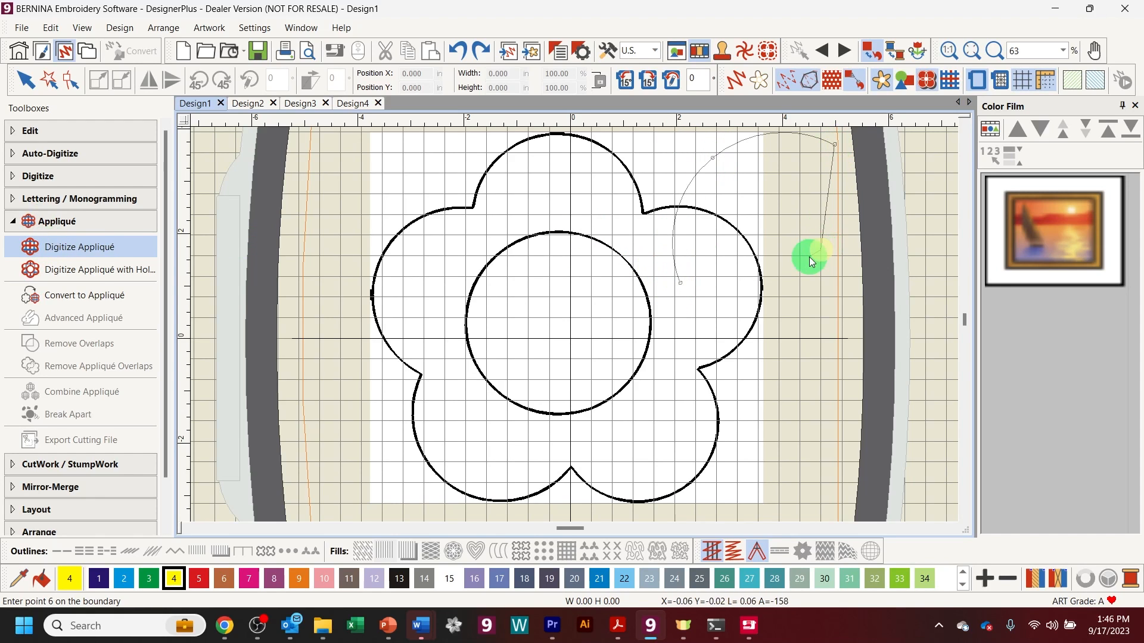
pyautogui.click(733, 290)
pyautogui.press('Return')
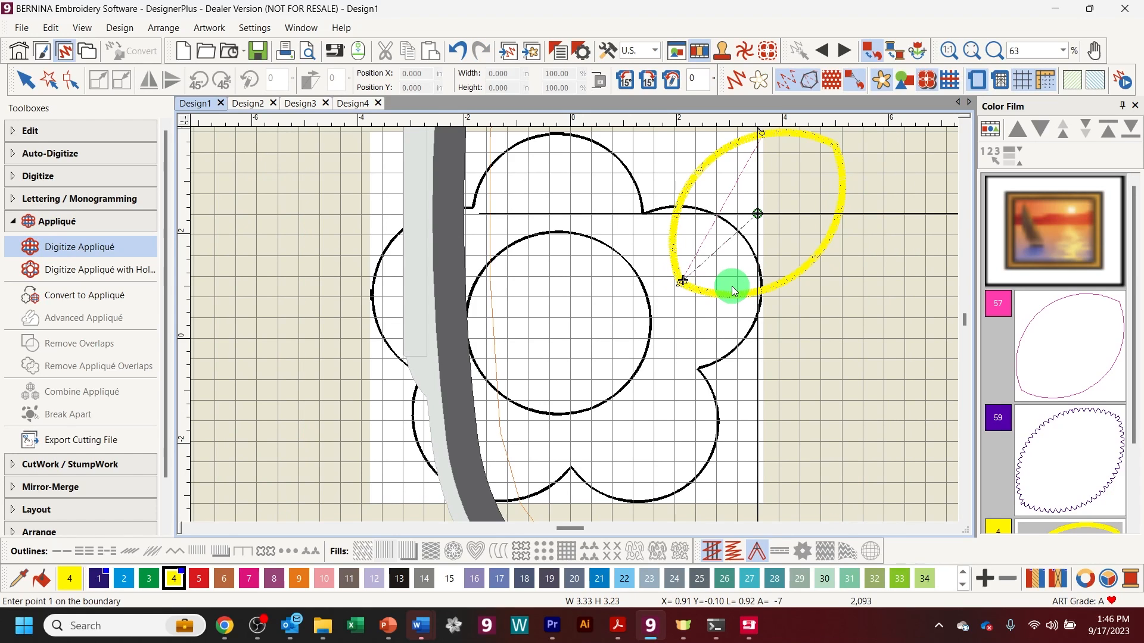
# Step: Select the leaf appliqué, recolor its cover stitch with palette color 3, and deselect it
pyautogui.click(25, 79)
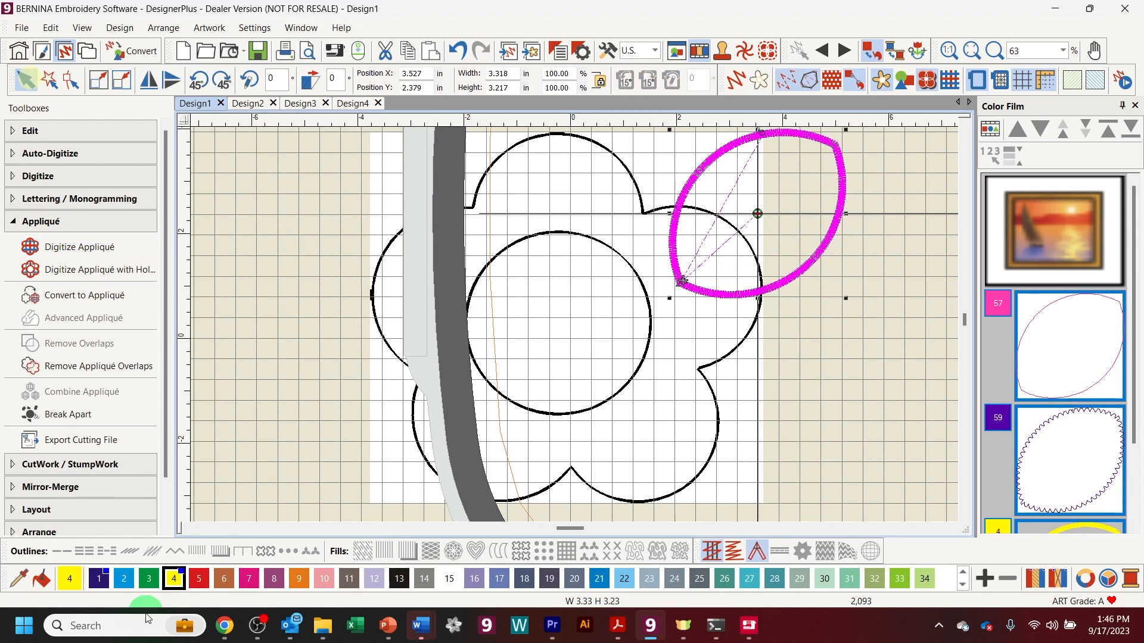
pyautogui.click(150, 579)
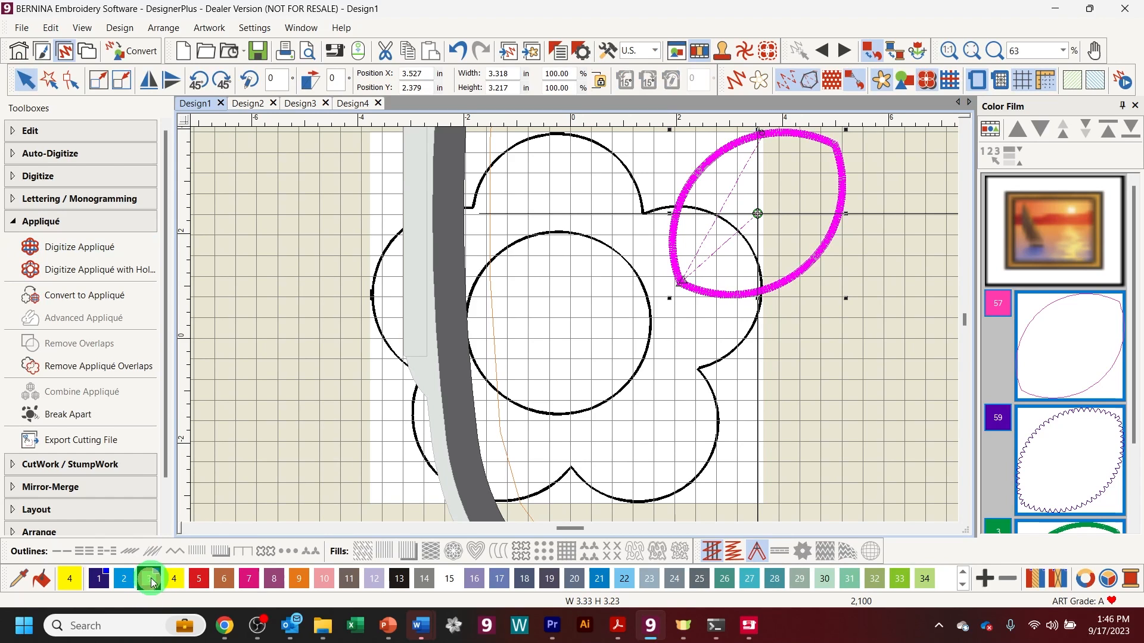
pyautogui.click(827, 424)
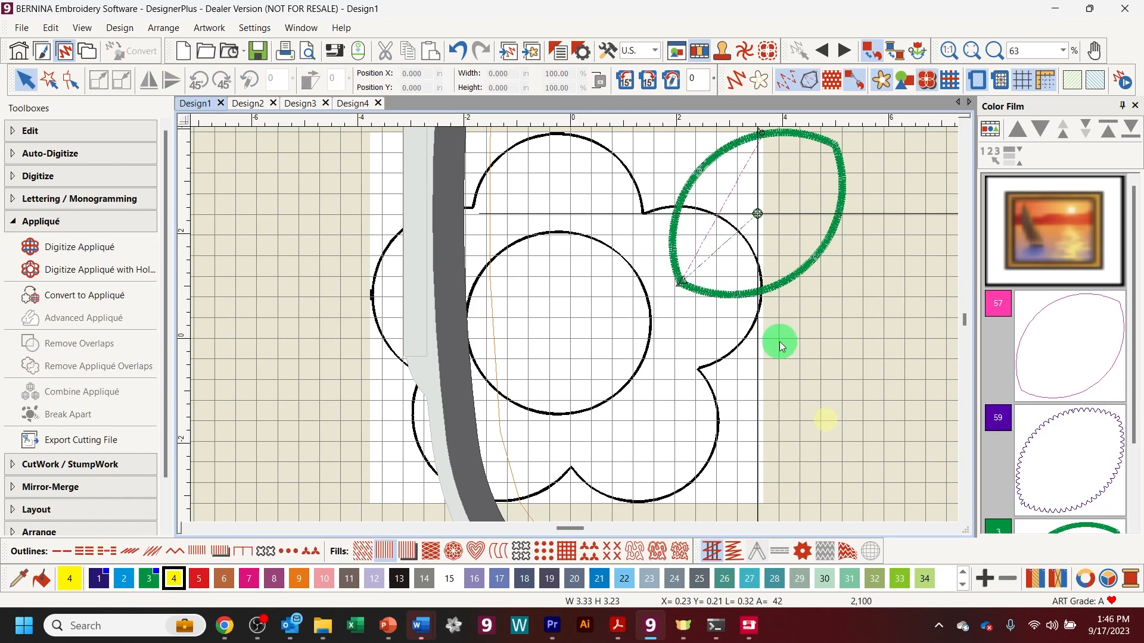
# Step: Hide the hoop and digitize an appliqué about 7.4 by 7.2 inches along the flower artwork's outer outline
pyautogui.click(66, 247)
pyautogui.click(967, 89)
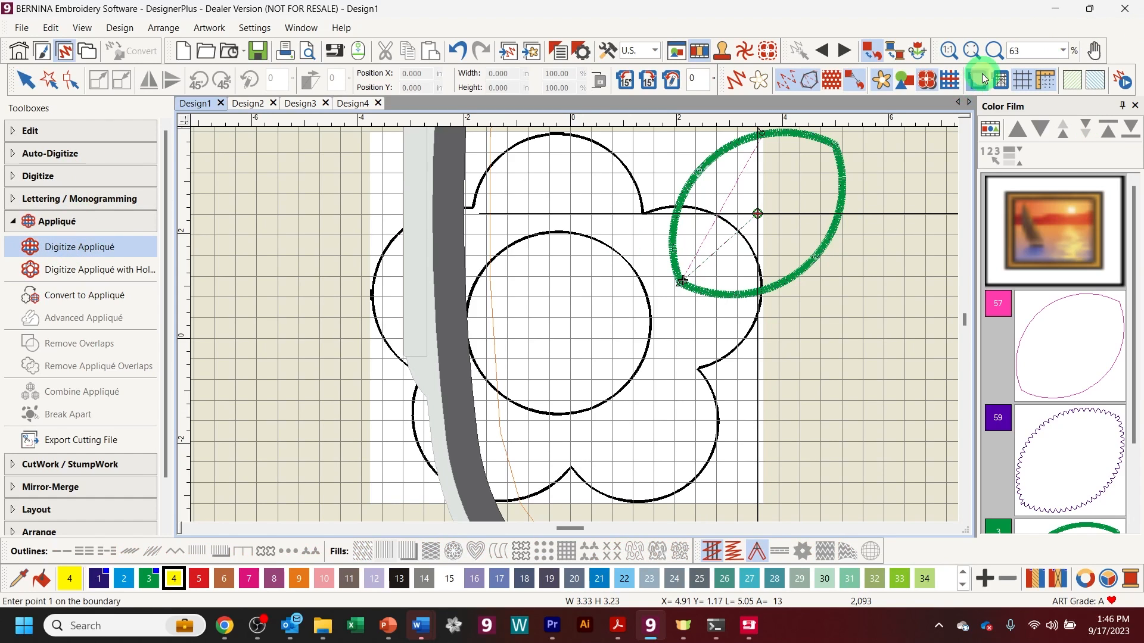
pyautogui.click(643, 213)
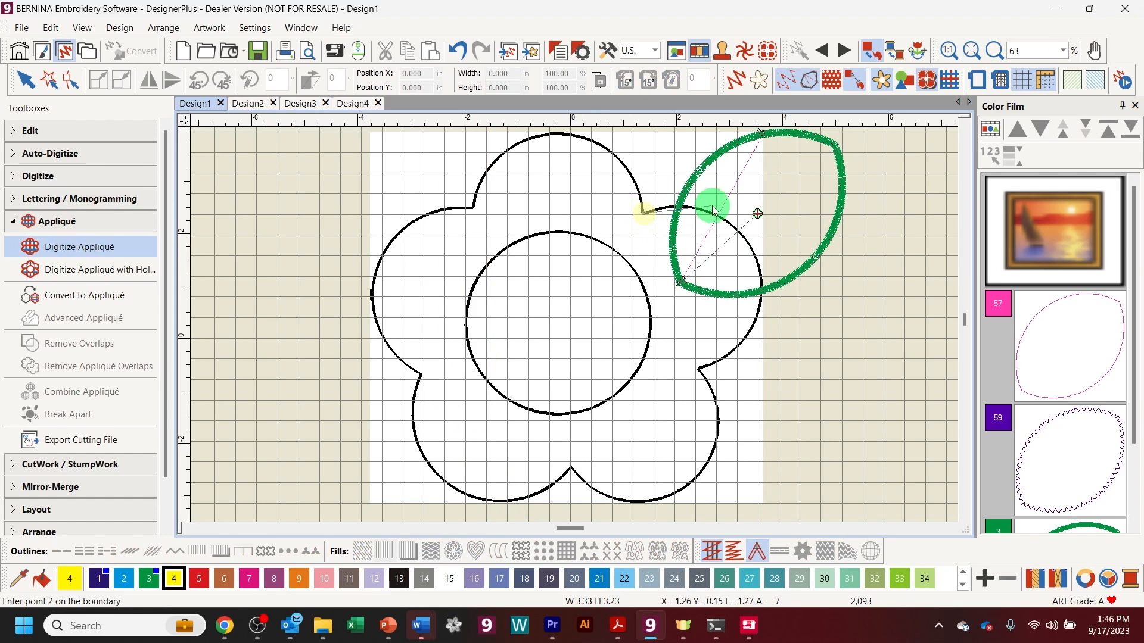
pyautogui.click(744, 242)
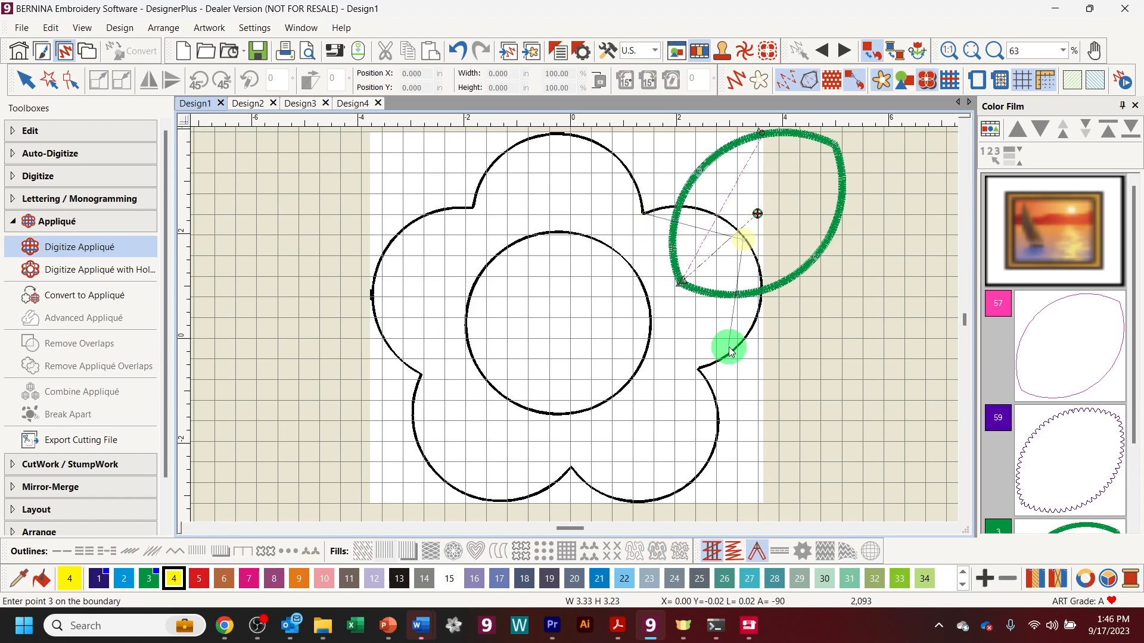
pyautogui.click(699, 370)
pyautogui.click(690, 483)
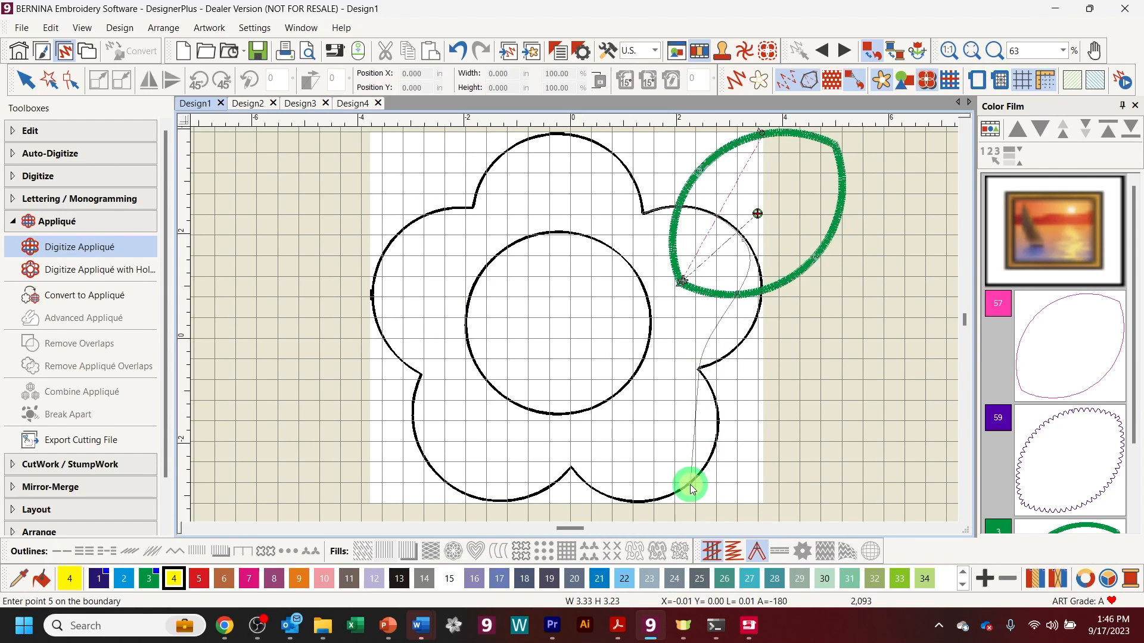
pyautogui.click(572, 468)
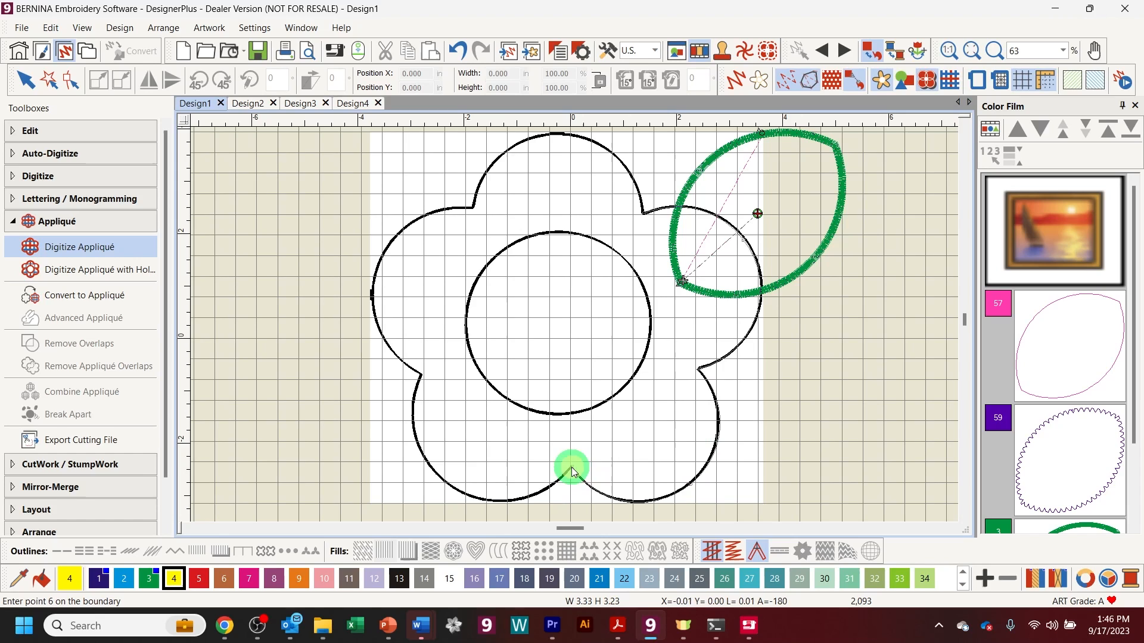
pyautogui.click(455, 489)
pyautogui.click(447, 419)
pyautogui.click(424, 377)
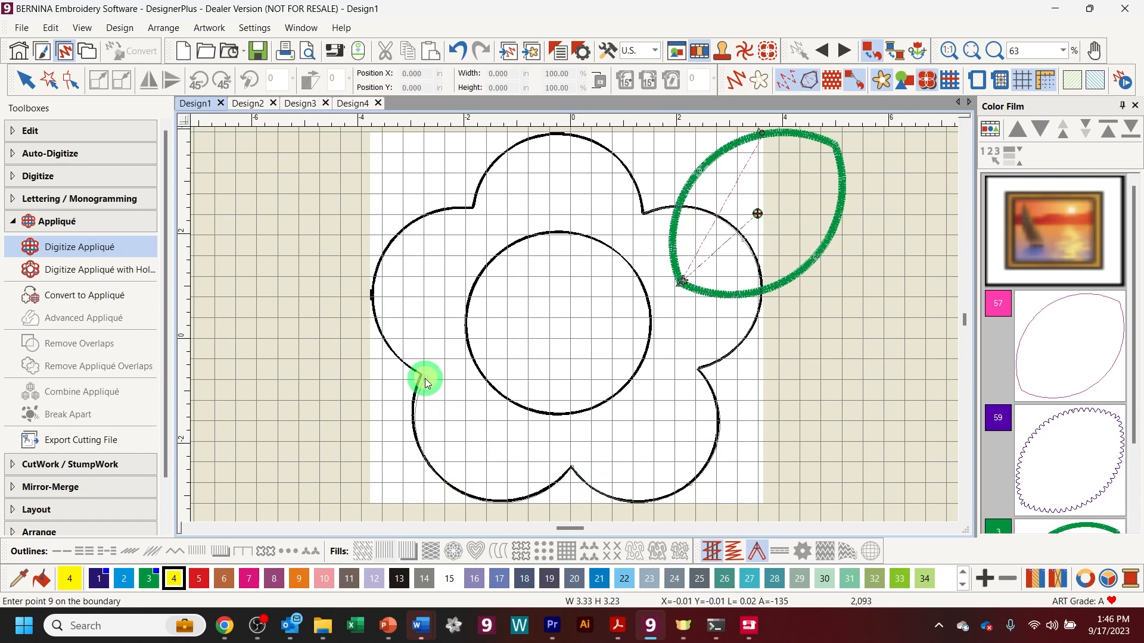
pyautogui.click(372, 295)
pyautogui.click(457, 209)
pyautogui.click(472, 205)
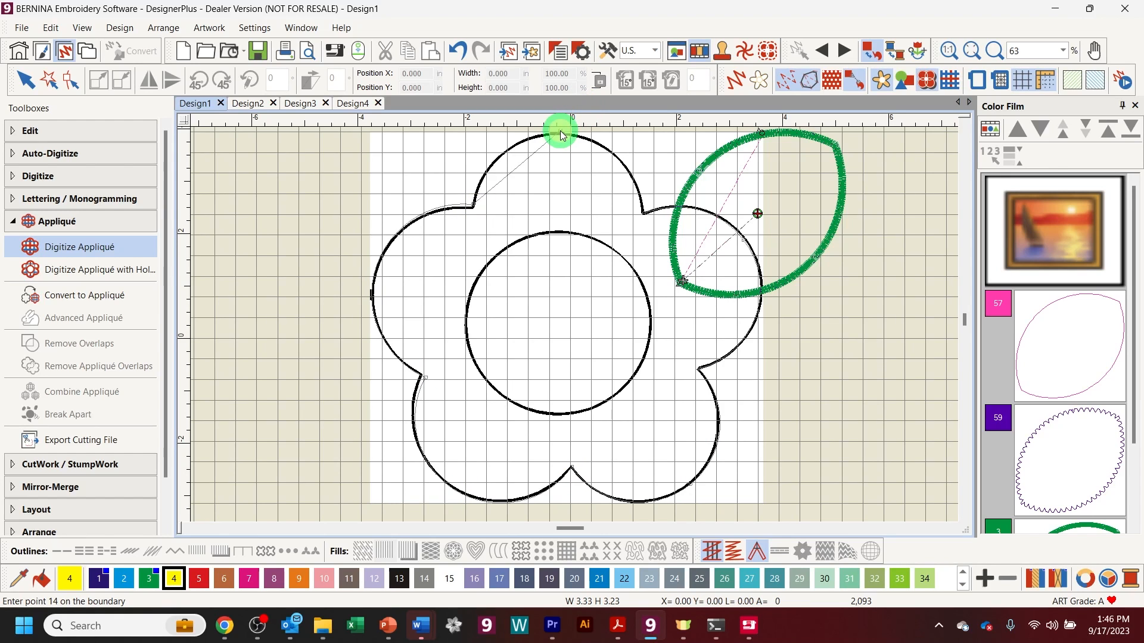
pyautogui.press('Return')
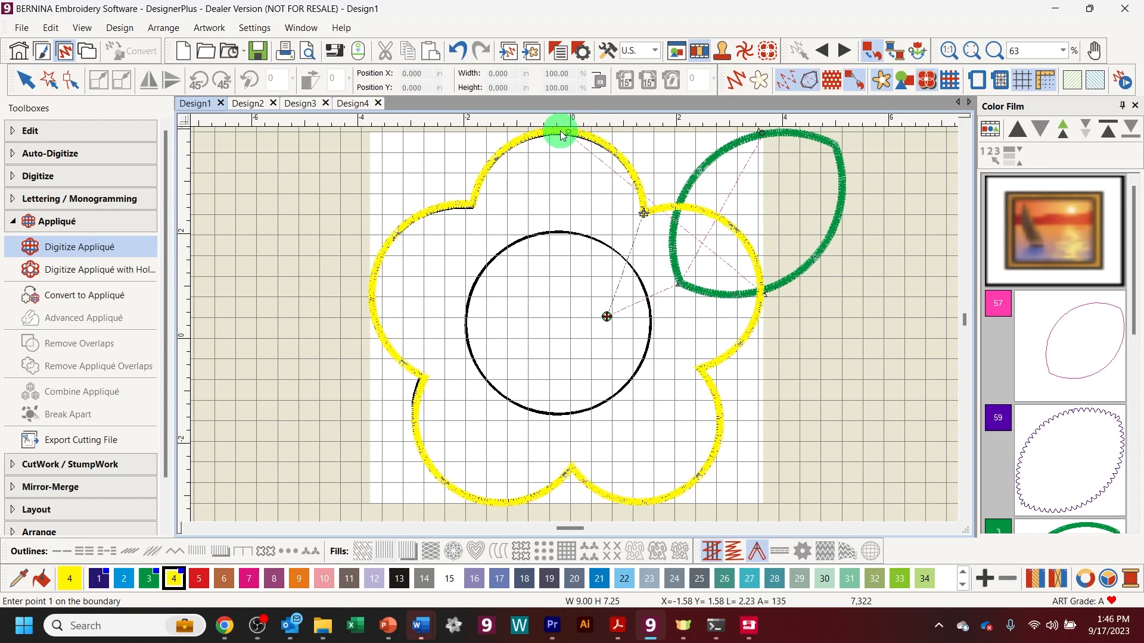
# Step: Recolor the flower appliqué's cover stitch with palette color 5 and deselect it
pyautogui.click(25, 79)
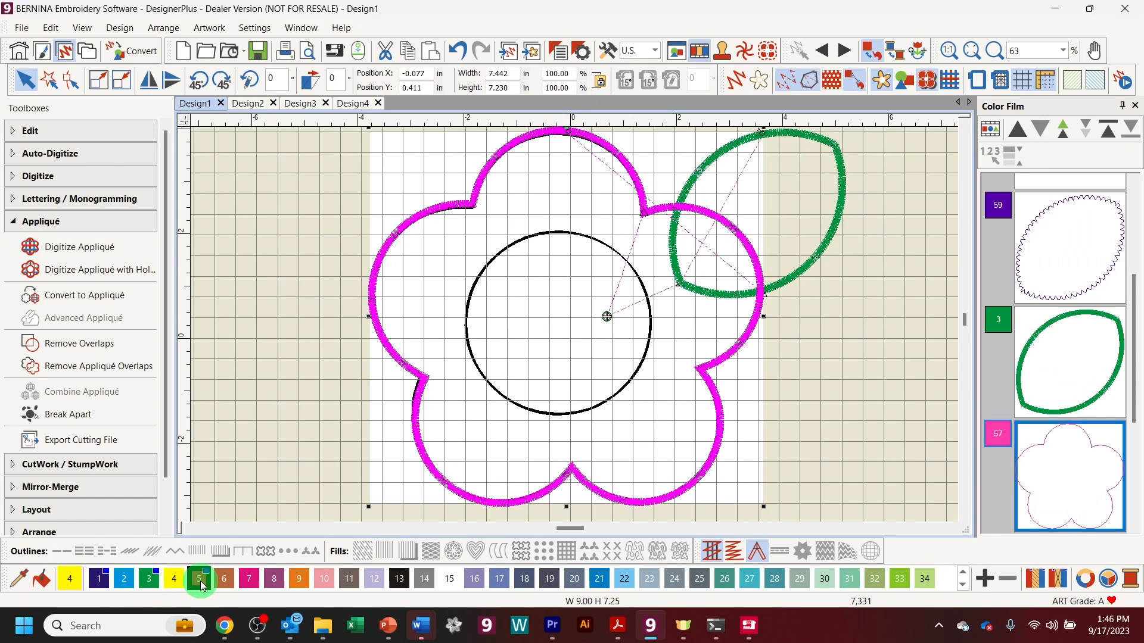
pyautogui.click(232, 413)
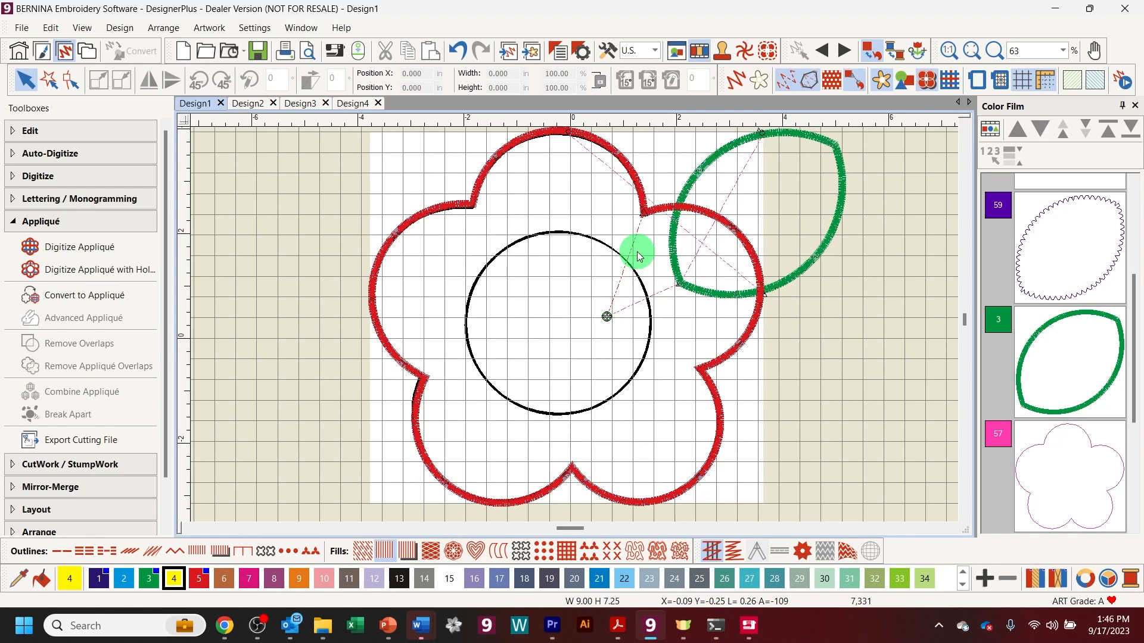
# Step: Select the leaf and flower appliqués together, remove their appliqué overlaps, and deselect them
pyautogui.click(1061, 494)
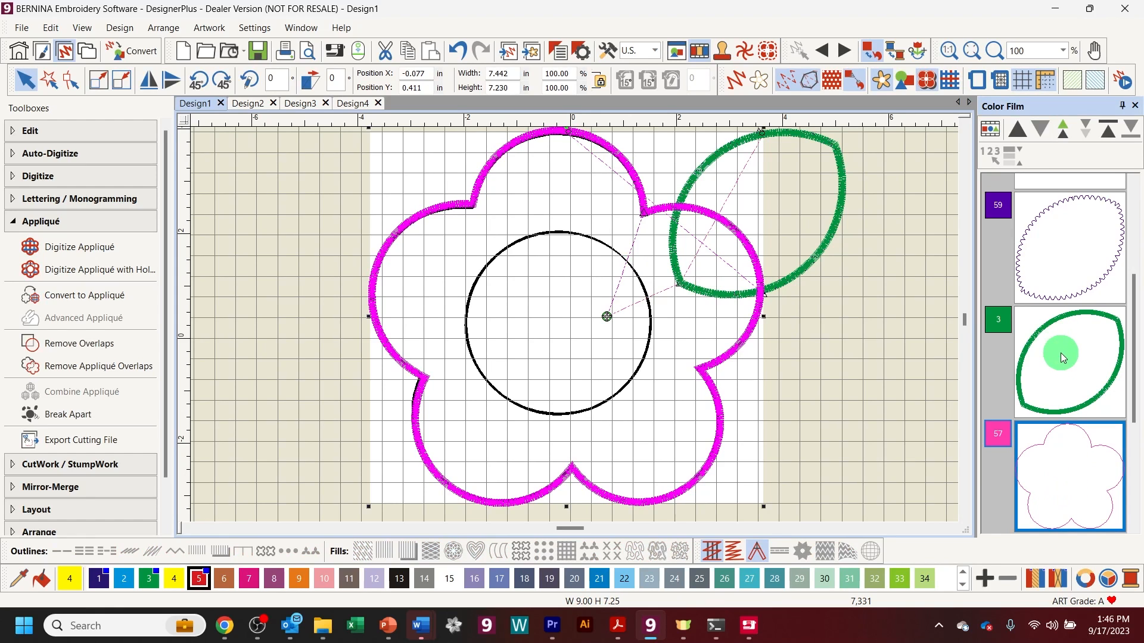
pyautogui.keyDown('ctrl'); pyautogui.click(1060, 352); pyautogui.keyUp('ctrl')
pyautogui.click(1052, 462)
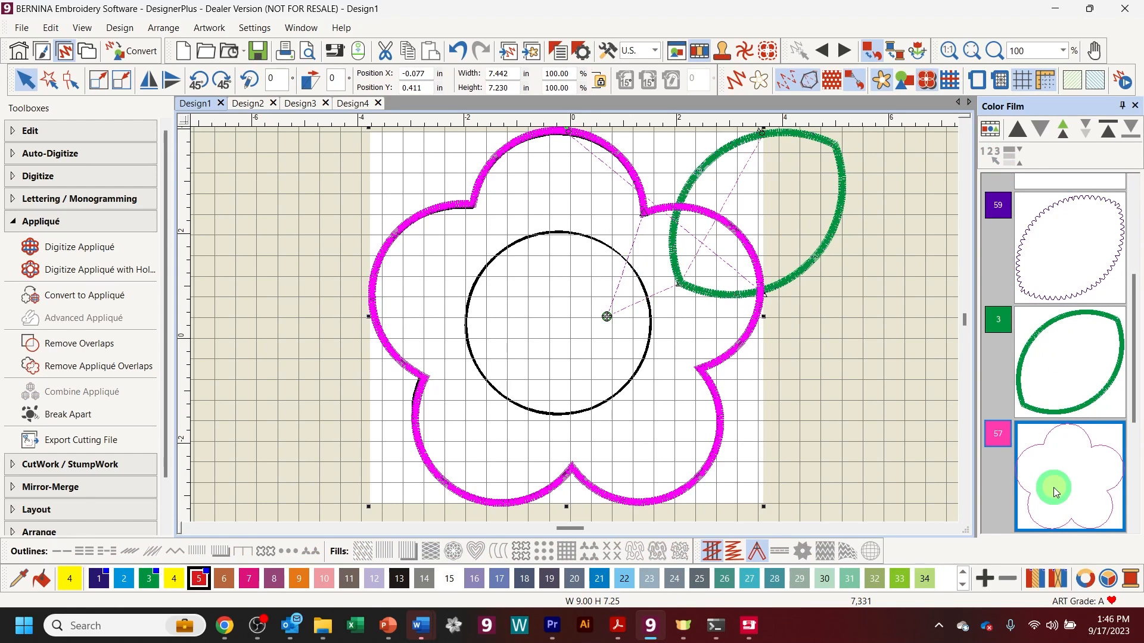
pyautogui.keyDown('ctrl'); pyautogui.click(1063, 378); pyautogui.keyUp('ctrl')
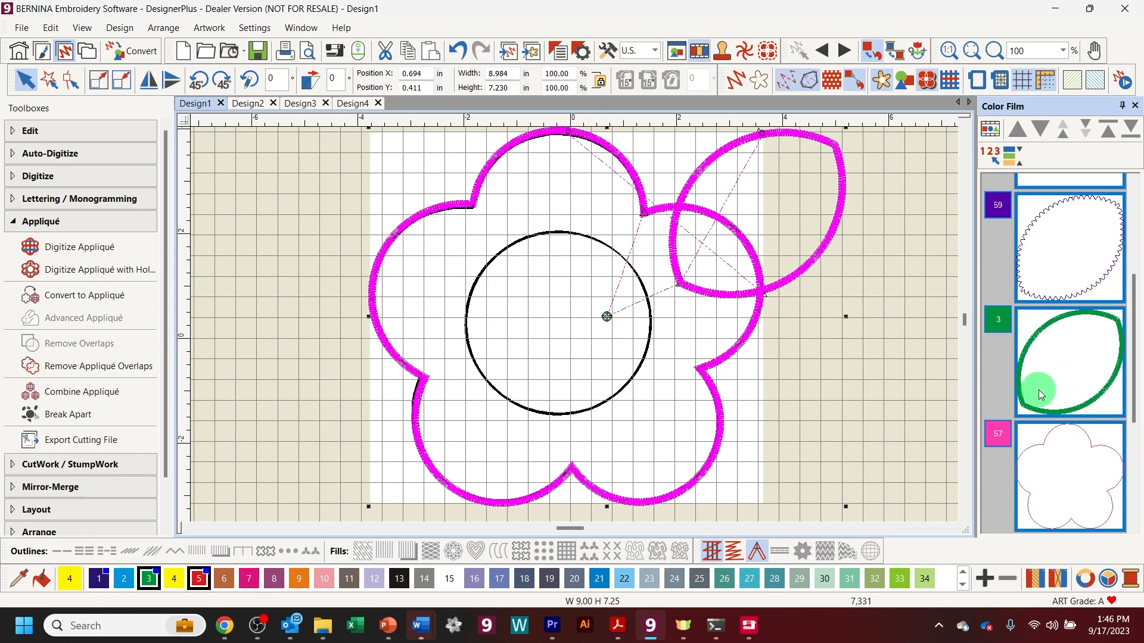
pyautogui.click(83, 373)
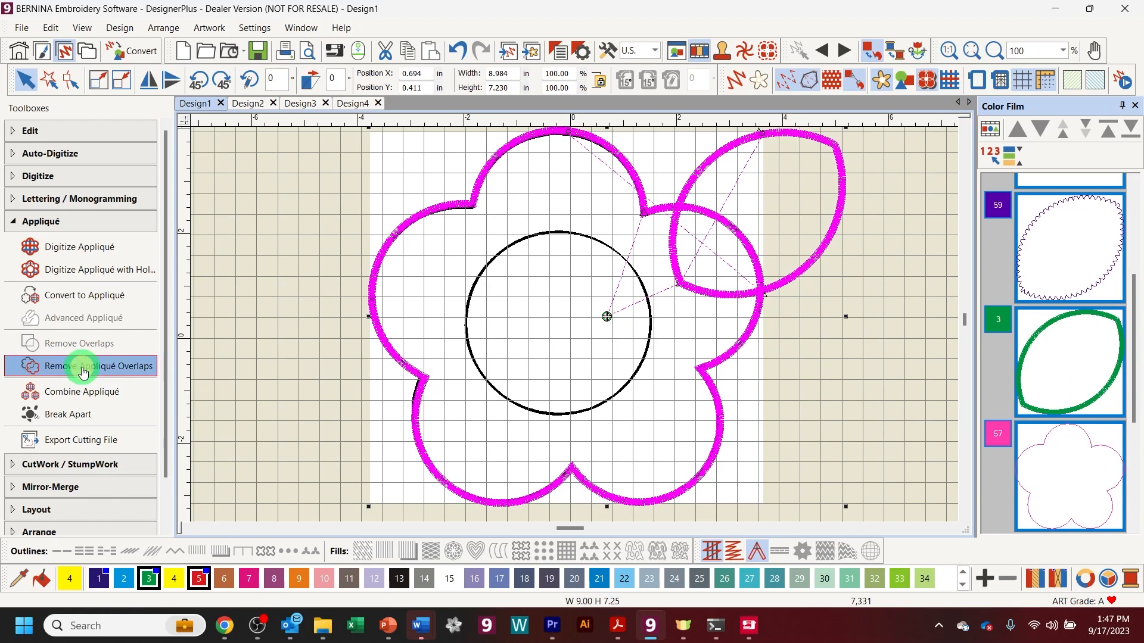
pyautogui.click(222, 301)
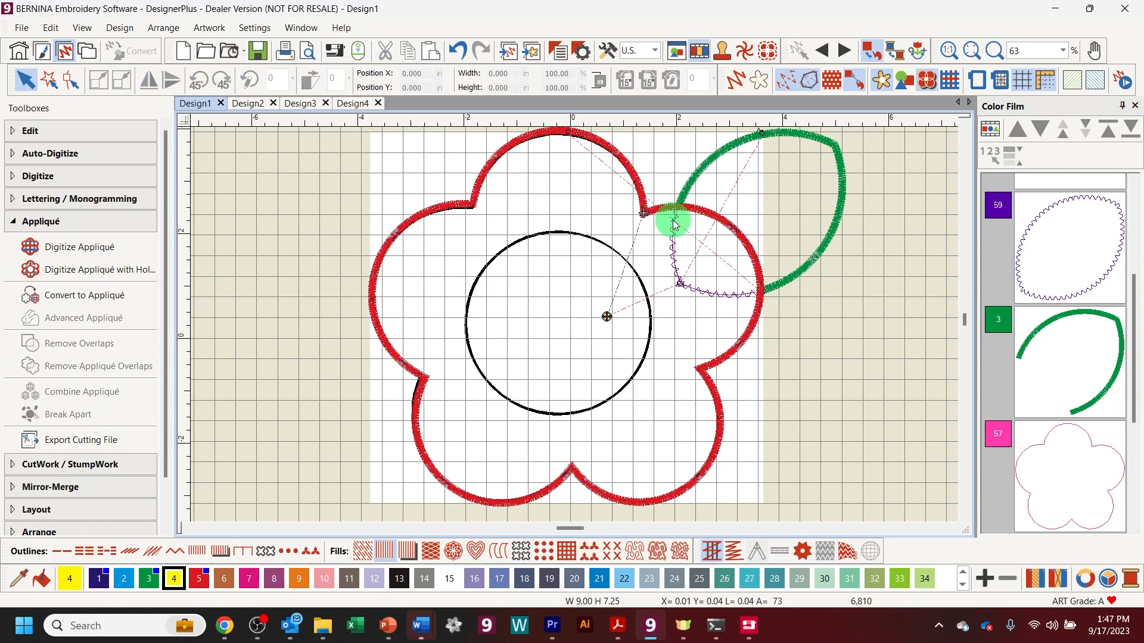
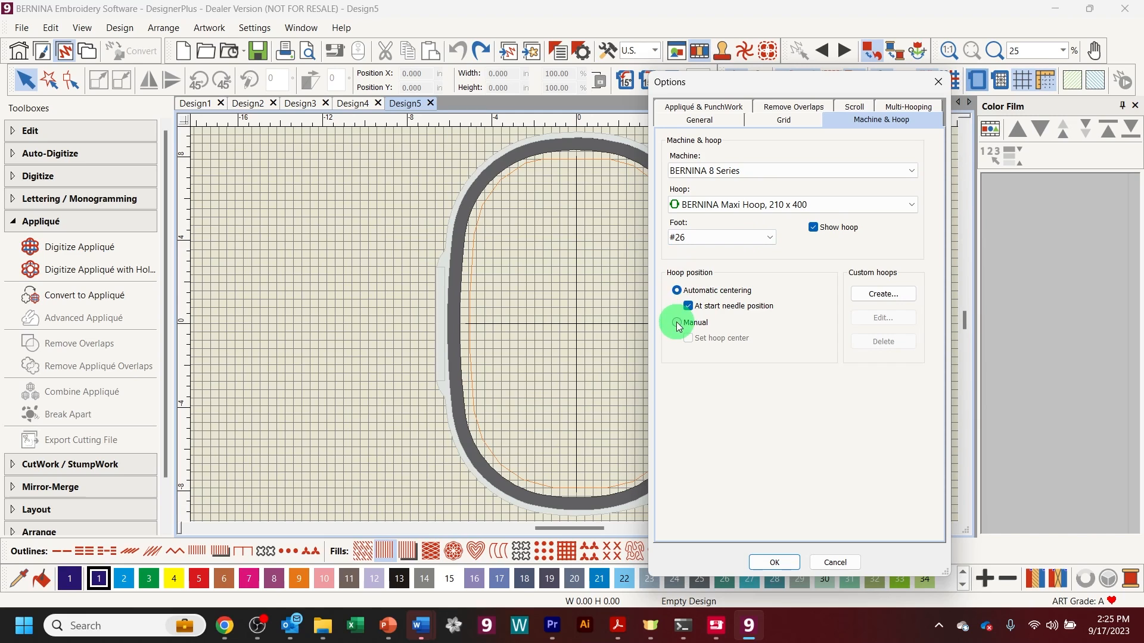
# Step: Set the hoop position to Manual and rotate the hoop 90 degrees
pyautogui.click(677, 323)
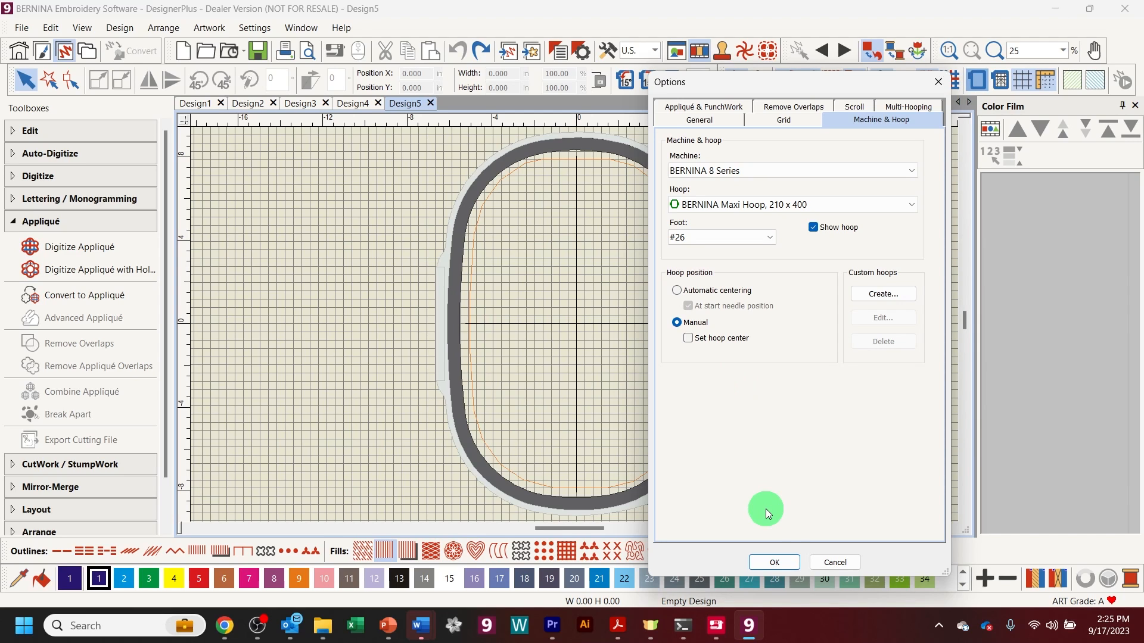
pyautogui.click(771, 567)
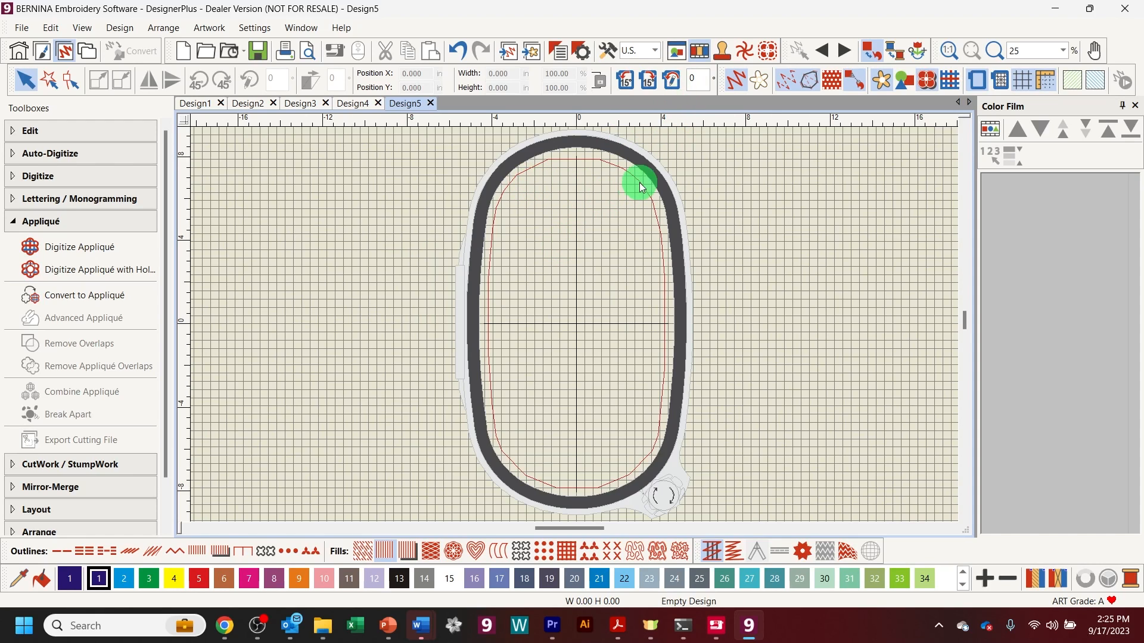
pyautogui.doubleClick(699, 75)
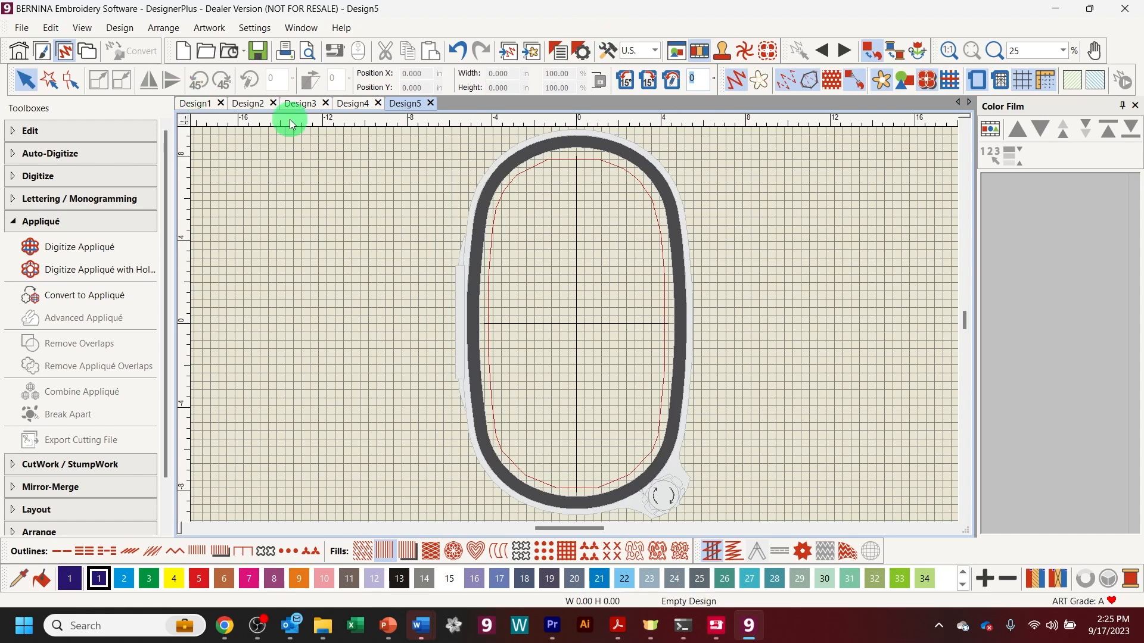
pyautogui.write('90')
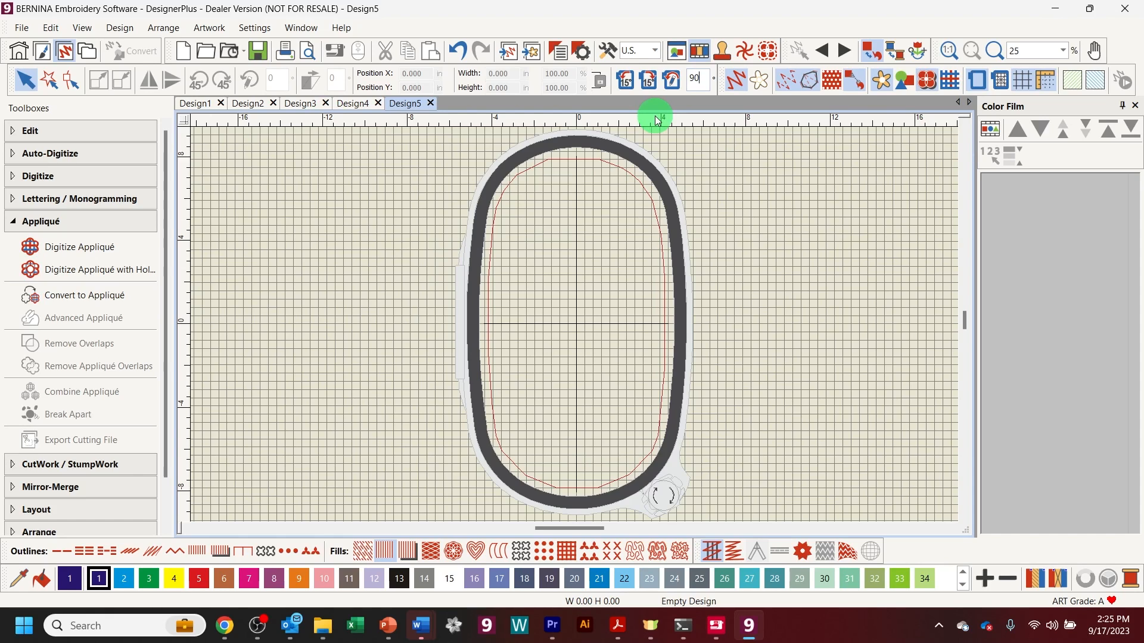
pyautogui.press('Return')
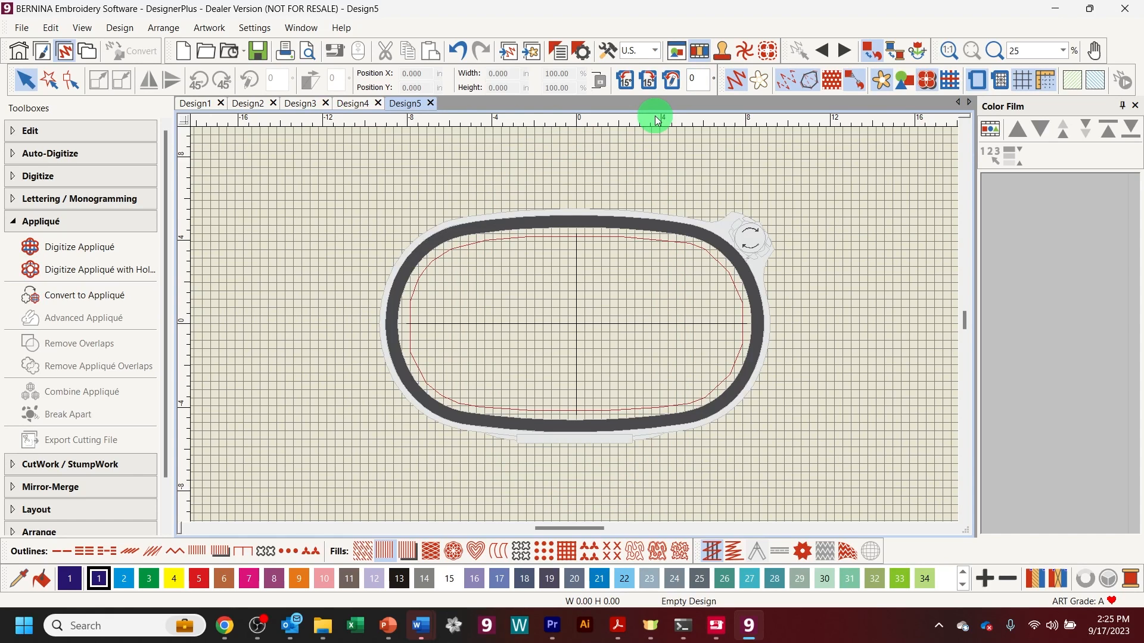
# Step: Insert the Advanced Applique Artwork file into the design with the rotated hoop
pyautogui.click(1062, 52)
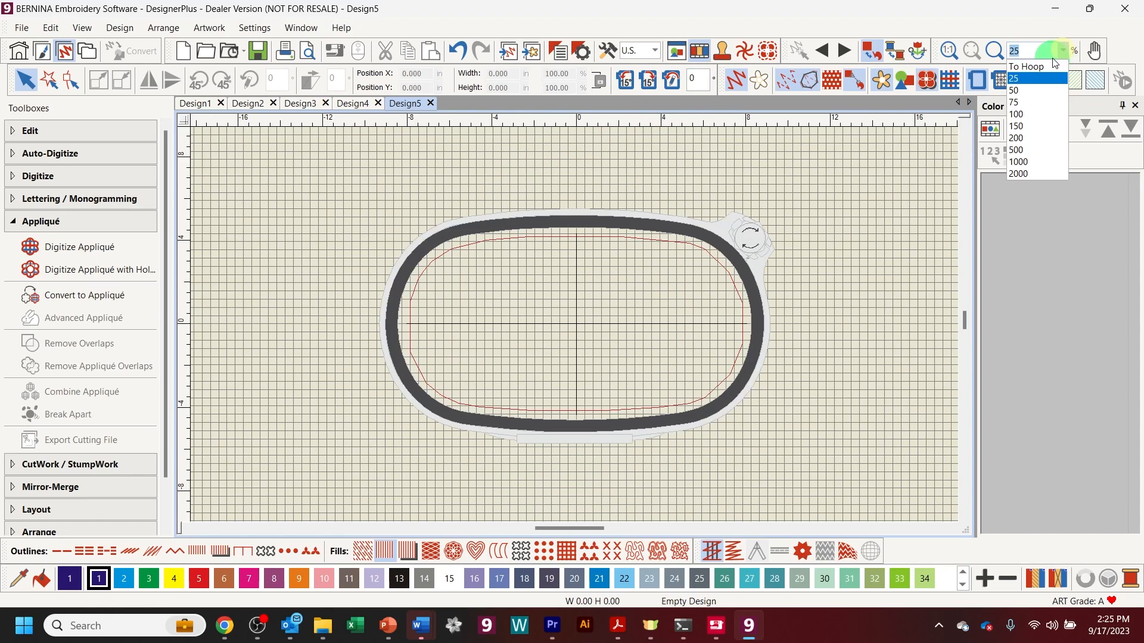
pyautogui.click(1045, 64)
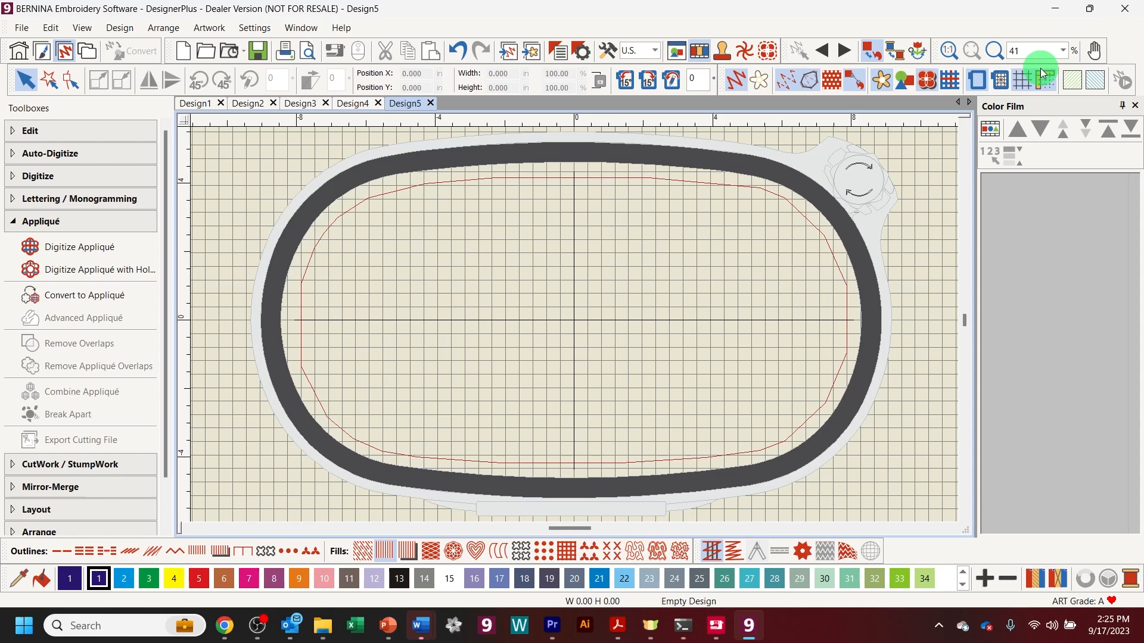
pyautogui.click(530, 50)
pyautogui.click(349, 157)
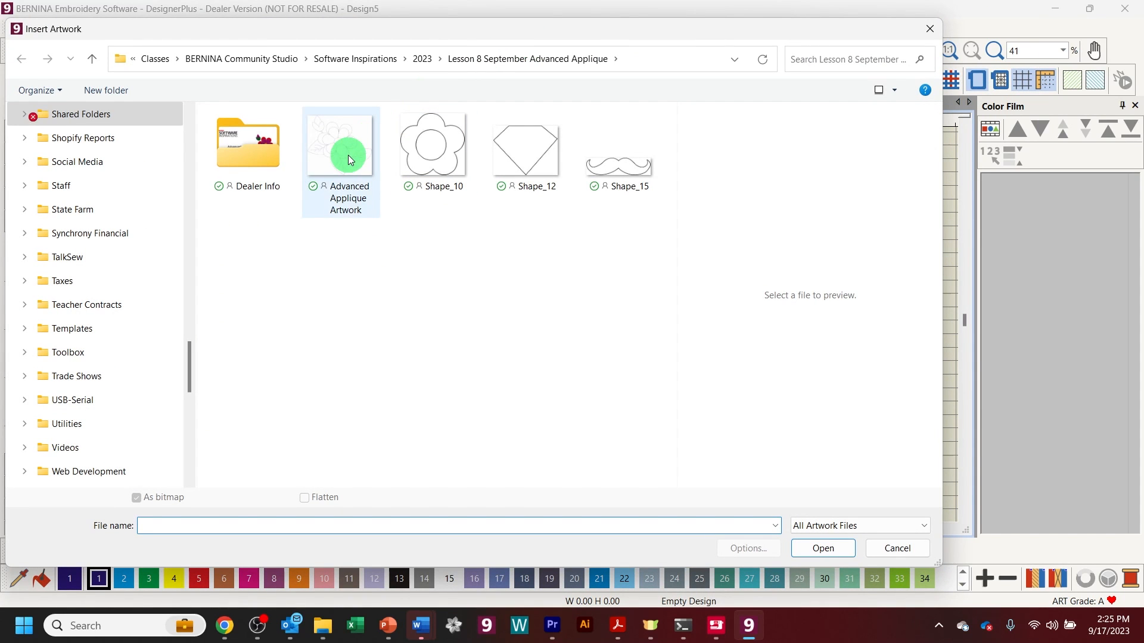
pyautogui.click(817, 549)
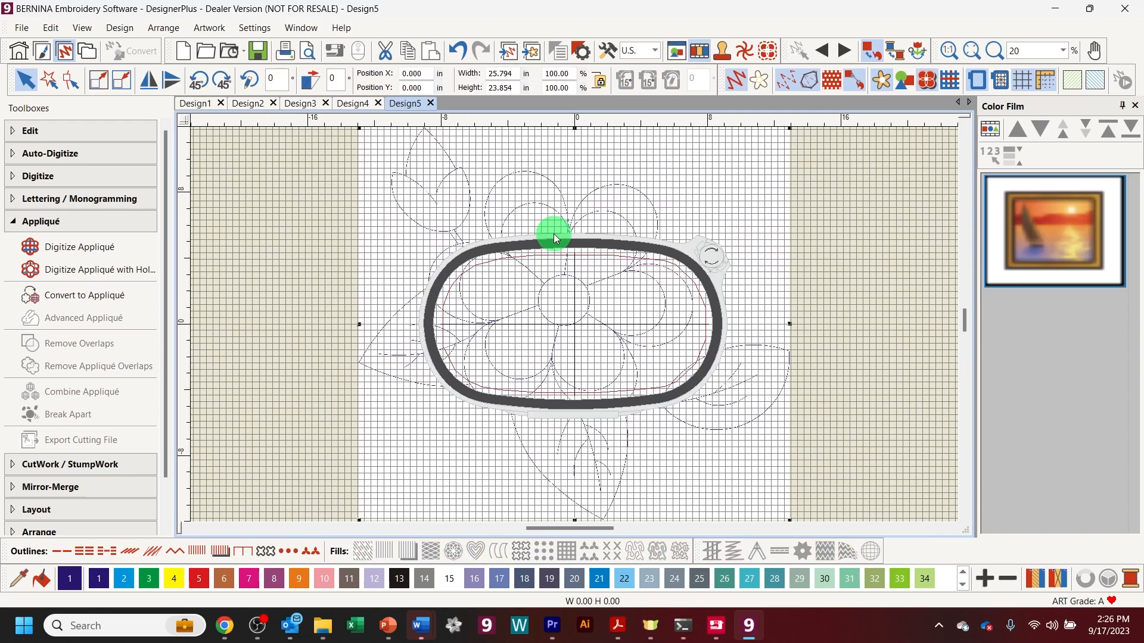
# Step: Scale the inserted artwork proportionally to 35%
pyautogui.doubleClick(559, 73)
pyautogui.write('35')
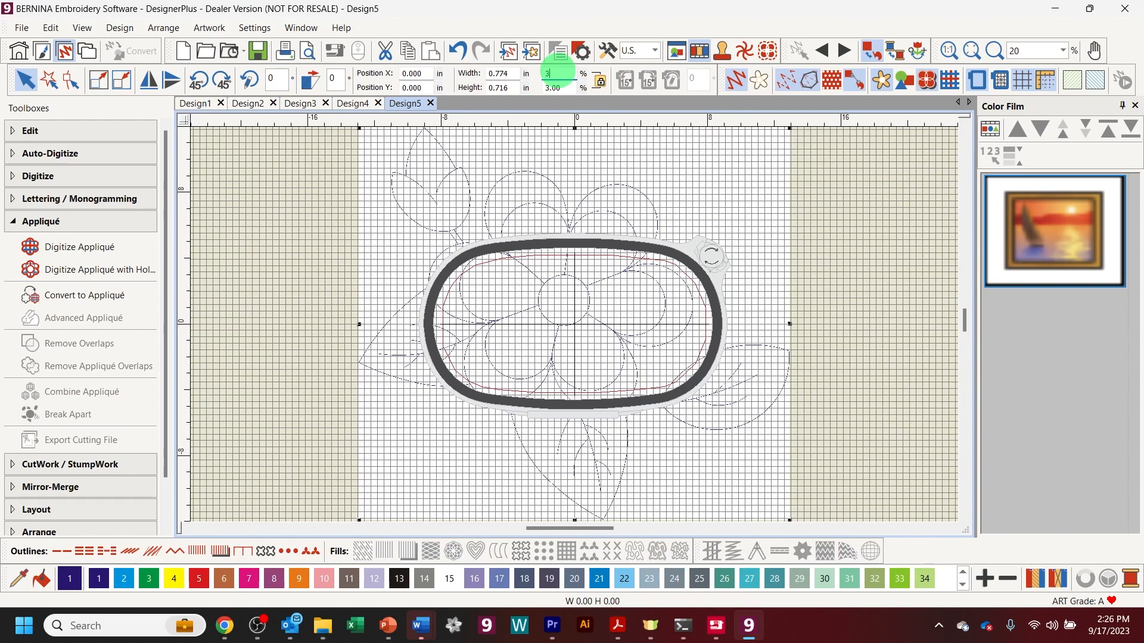
pyautogui.press('Return')
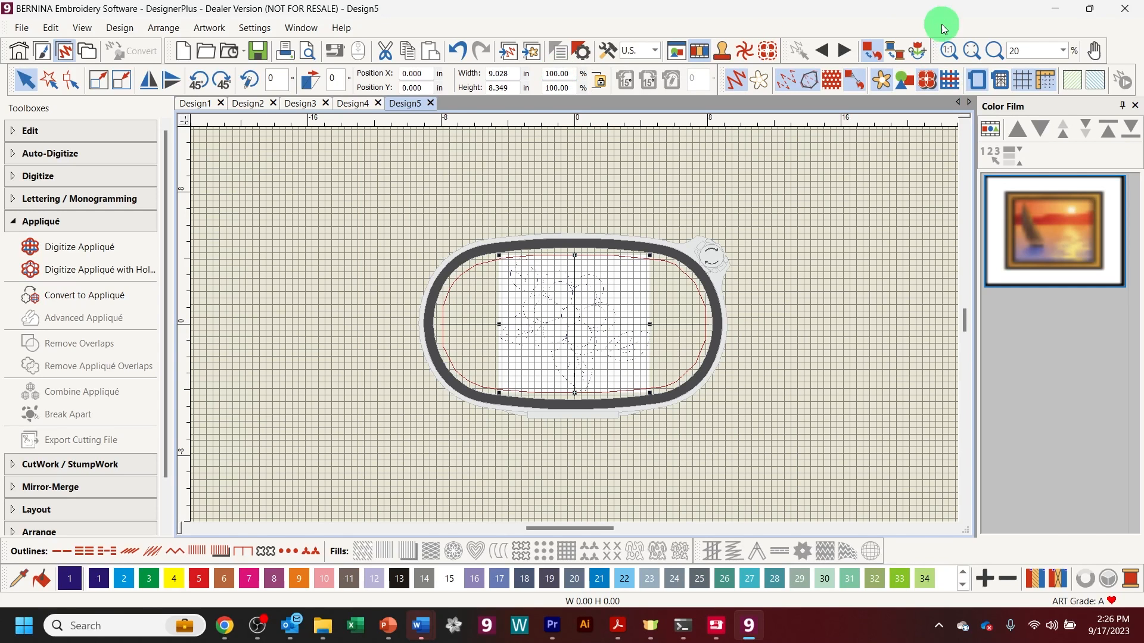
# Step: Shrink the artwork to about 8.6 by 8.0 inches, position it within the hoop's stitching boundary, and deselect it
pyautogui.click(1062, 50)
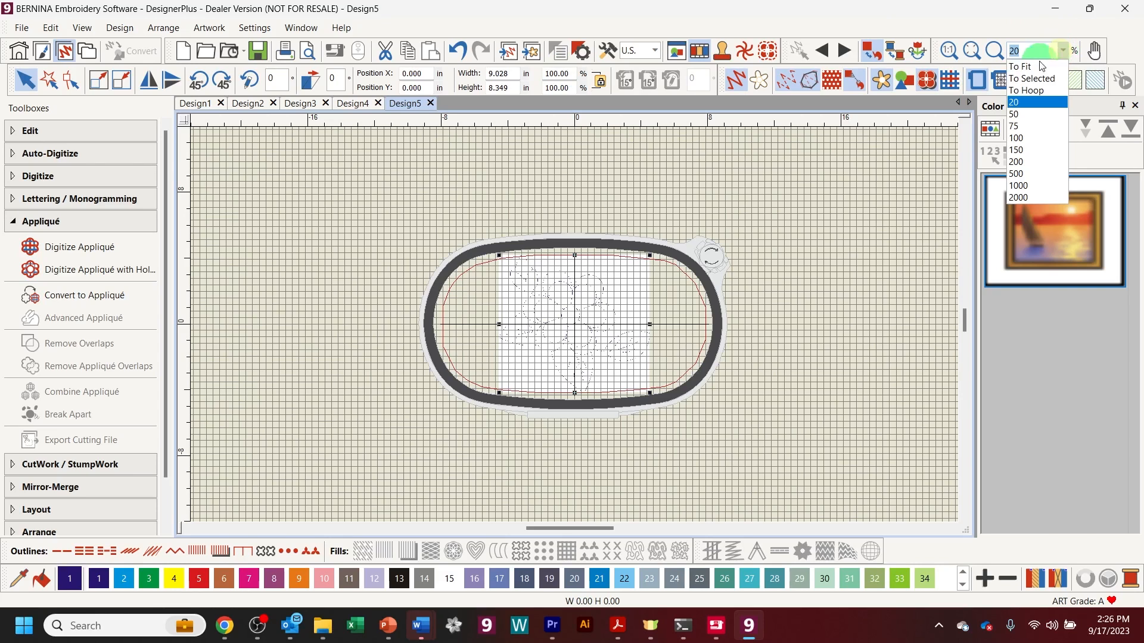
pyautogui.click(1024, 91)
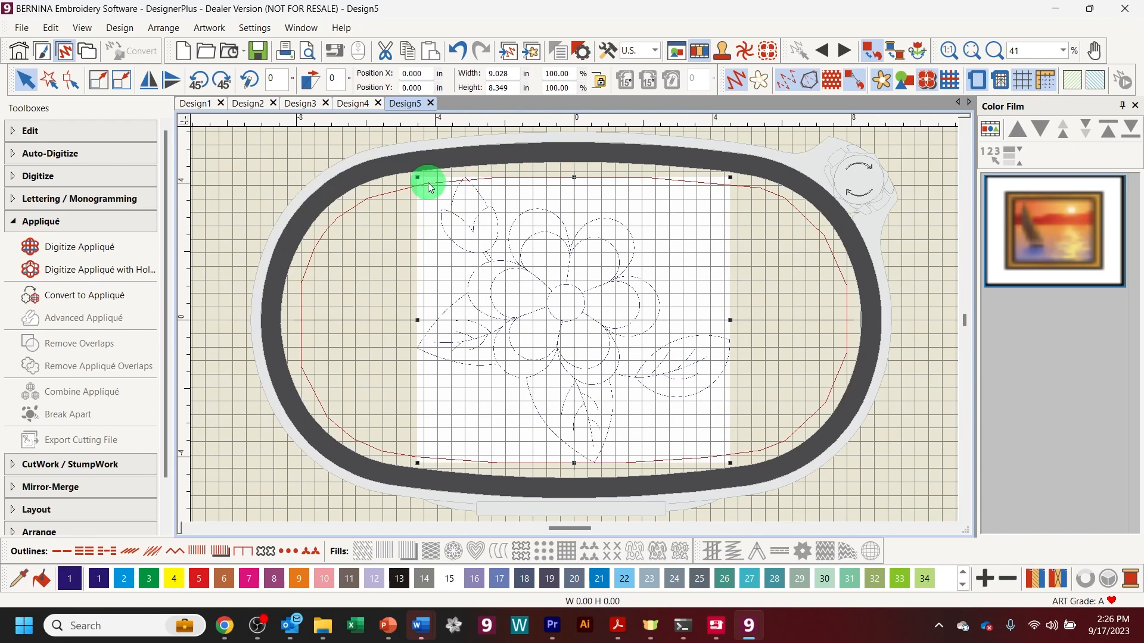
pyautogui.moveTo(418, 177); pyautogui.dragTo(432, 191)
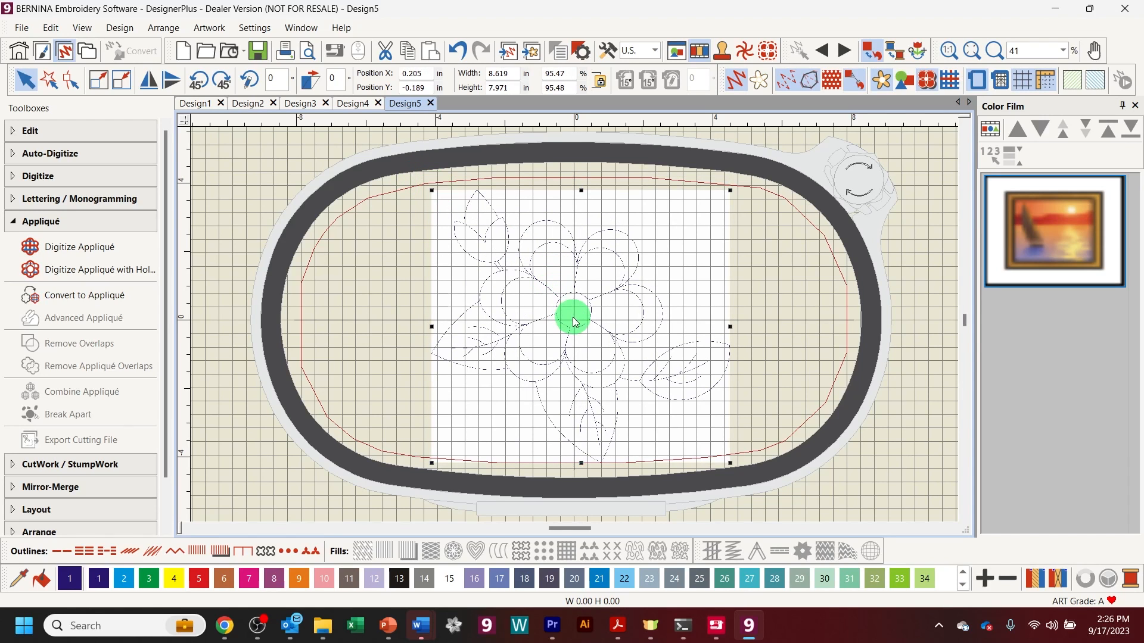
pyautogui.moveTo(572, 314); pyautogui.dragTo(572, 311)
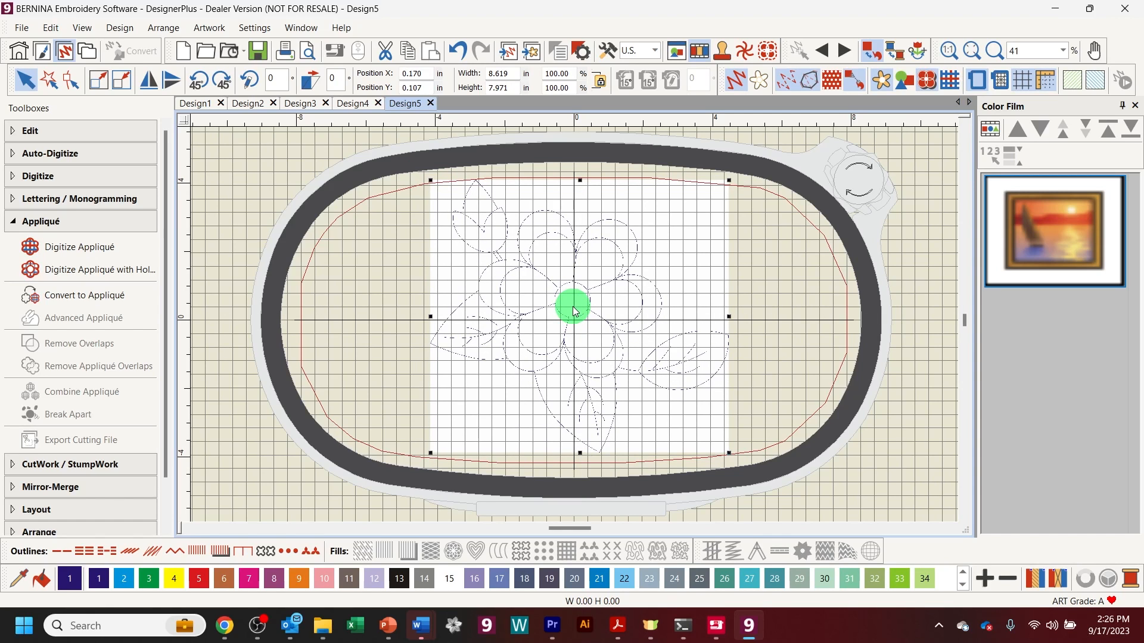
pyautogui.moveTo(575, 310); pyautogui.dragTo(572, 306)
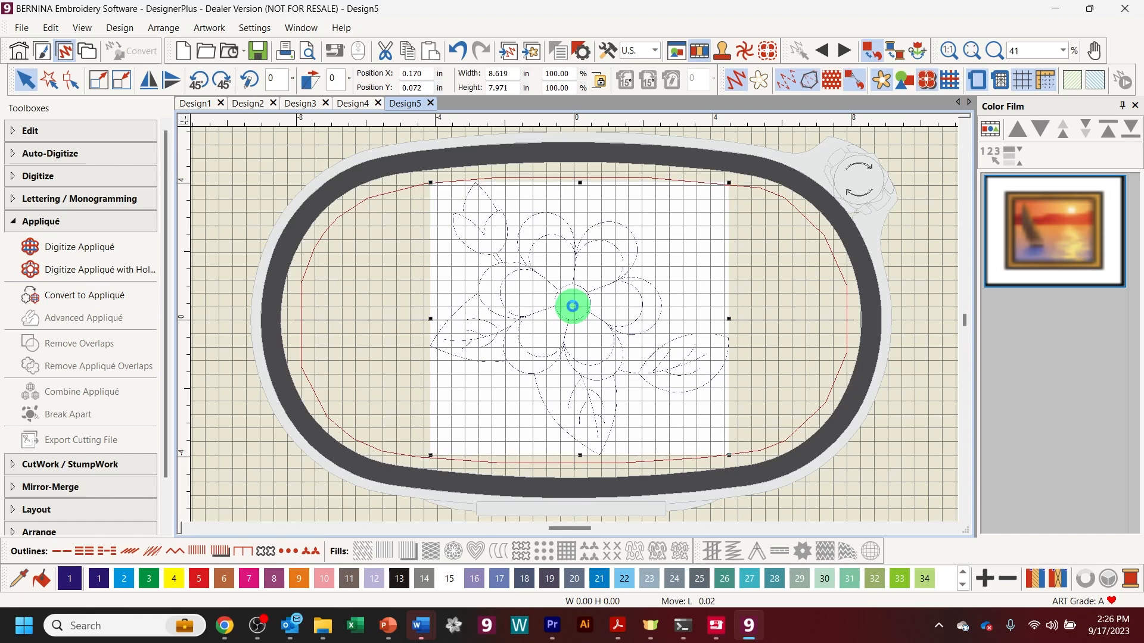
pyautogui.press('Down')
pyautogui.press('Down')
pyautogui.press('Down')
pyautogui.press('Down')
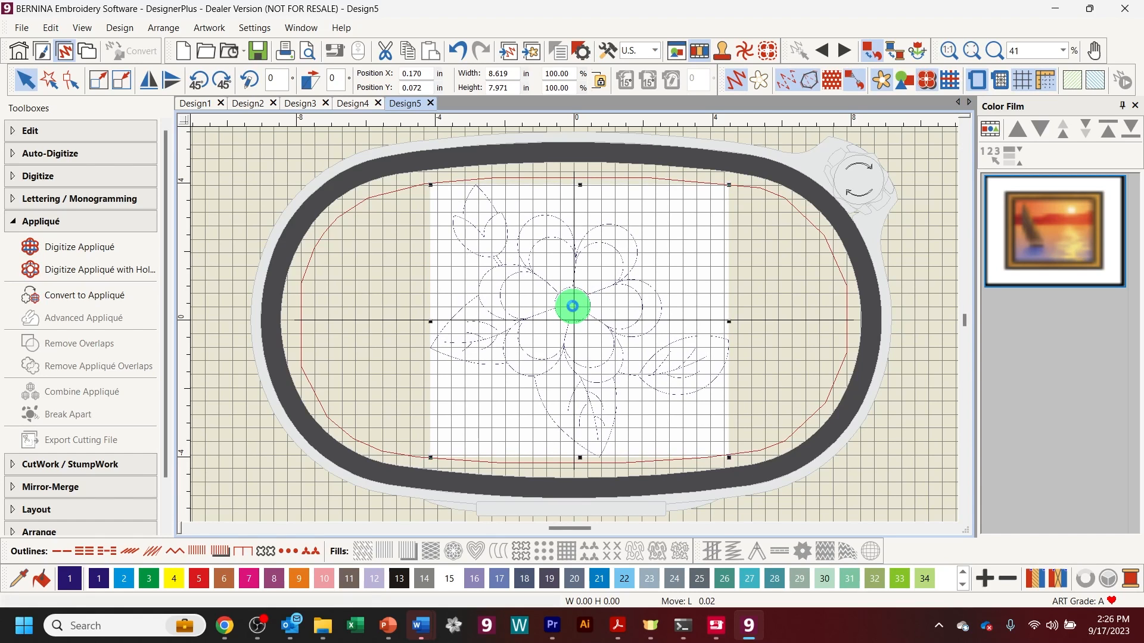
pyautogui.press('Down')
pyautogui.press('Down')
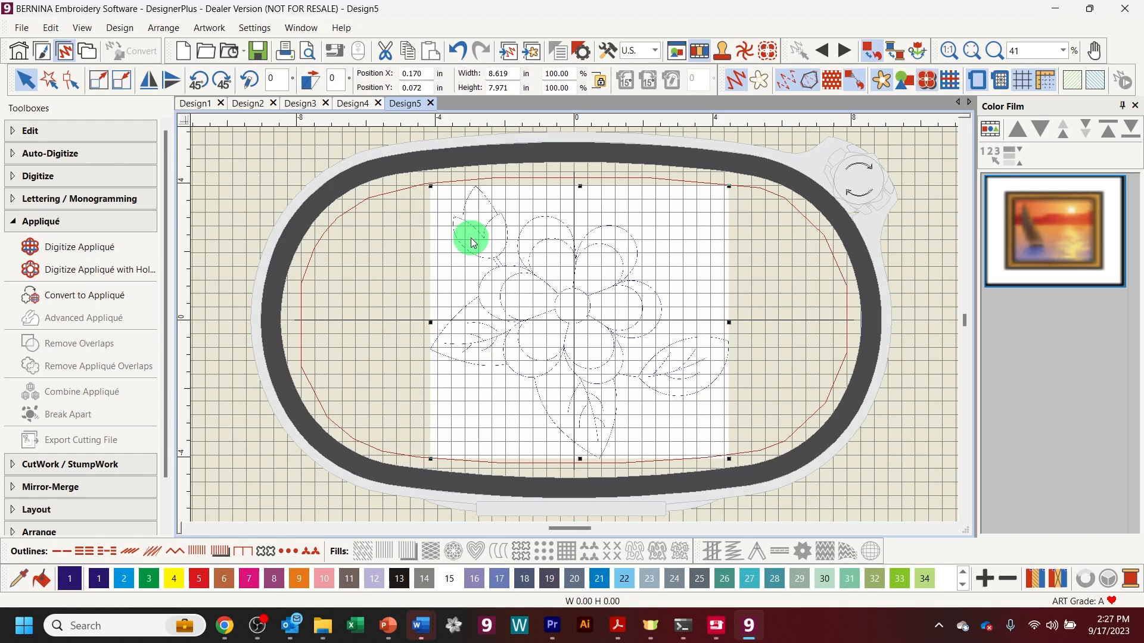
pyautogui.click(405, 242)
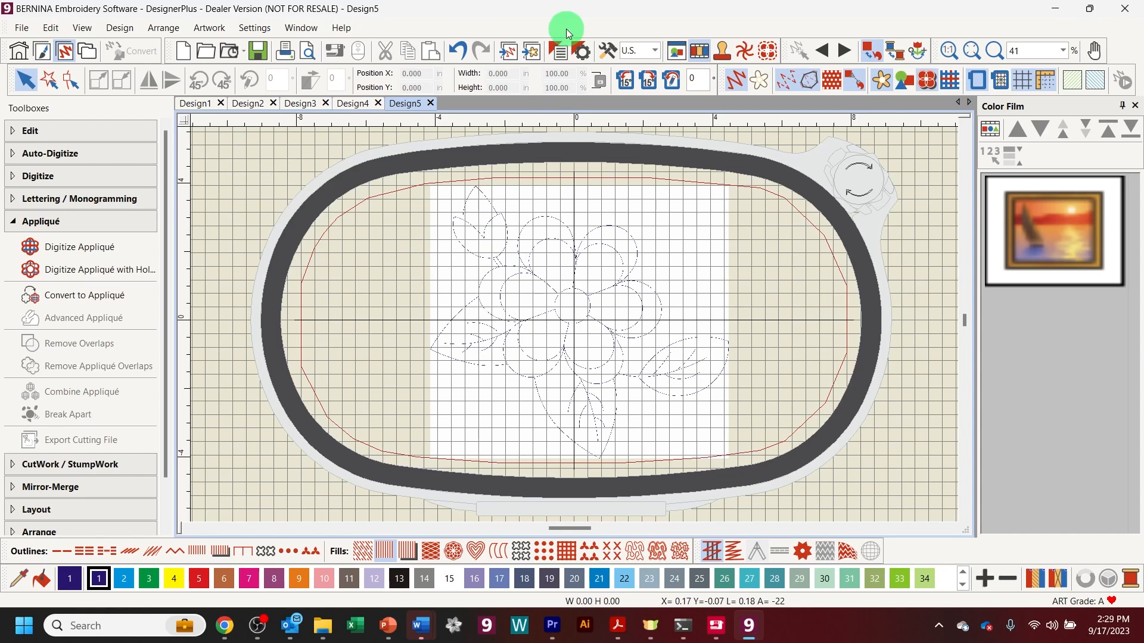
# Step: Enable the tackdown in the appliqué object properties and set its type to Single
pyautogui.click(557, 49)
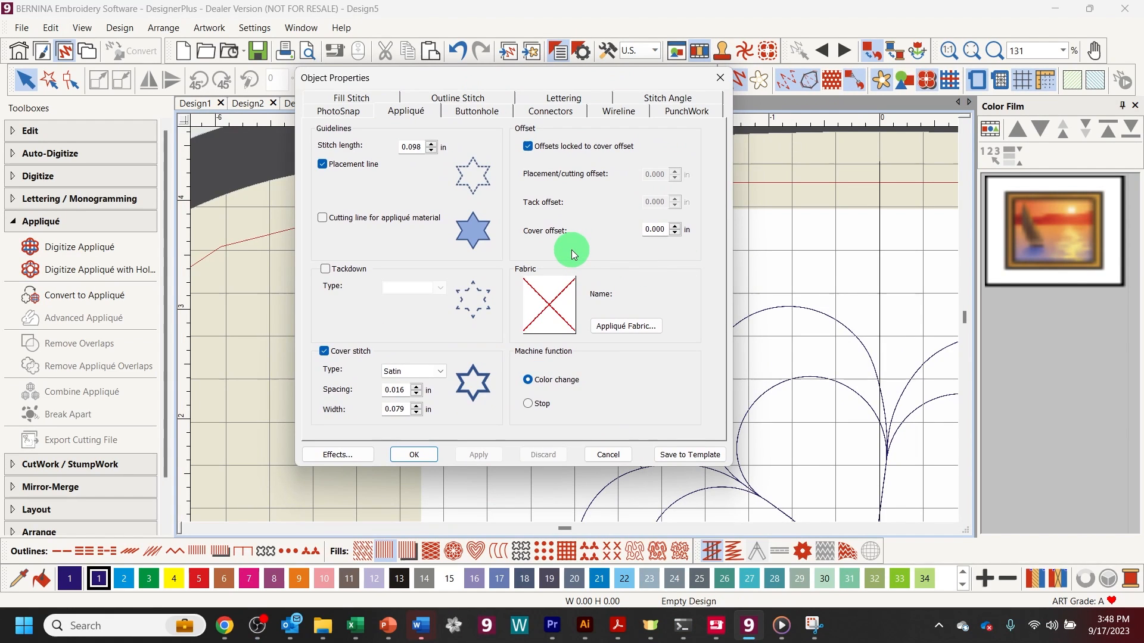
pyautogui.click(326, 269)
pyautogui.click(436, 287)
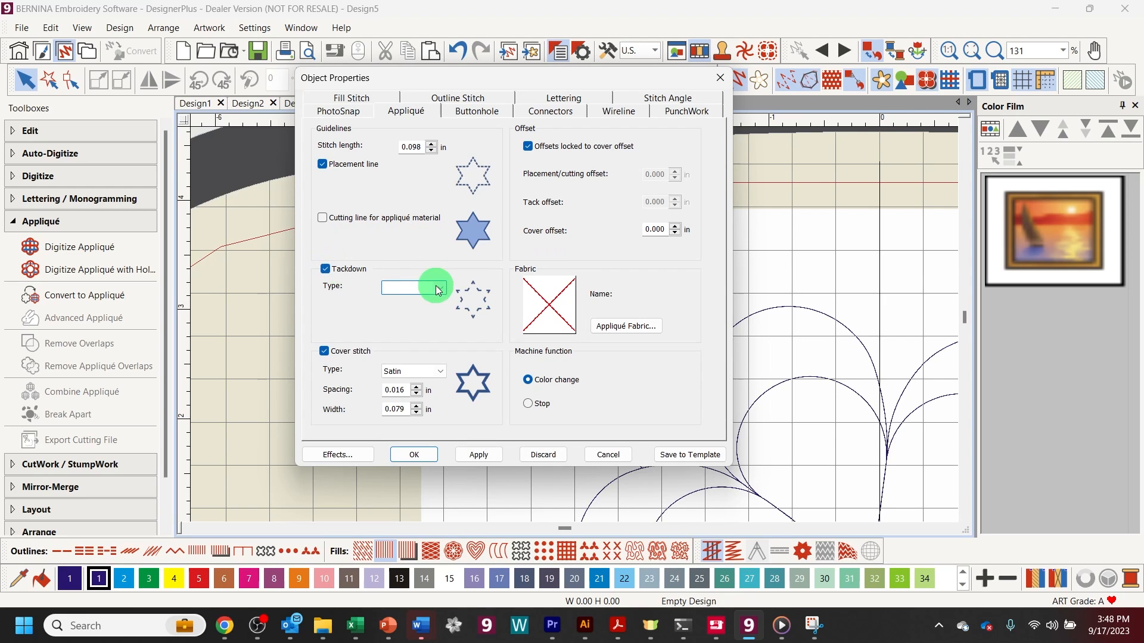
pyautogui.click(435, 296)
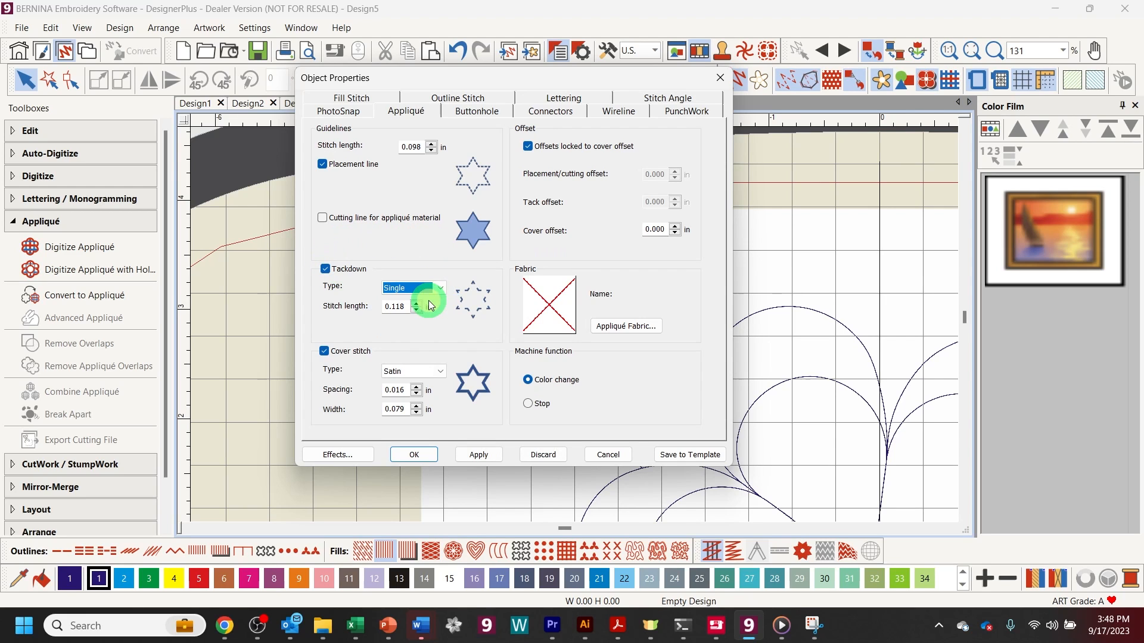
# Step: Set the appliqué cover stitch type to Blanket with a width of 2 mm
pyautogui.click(412, 370)
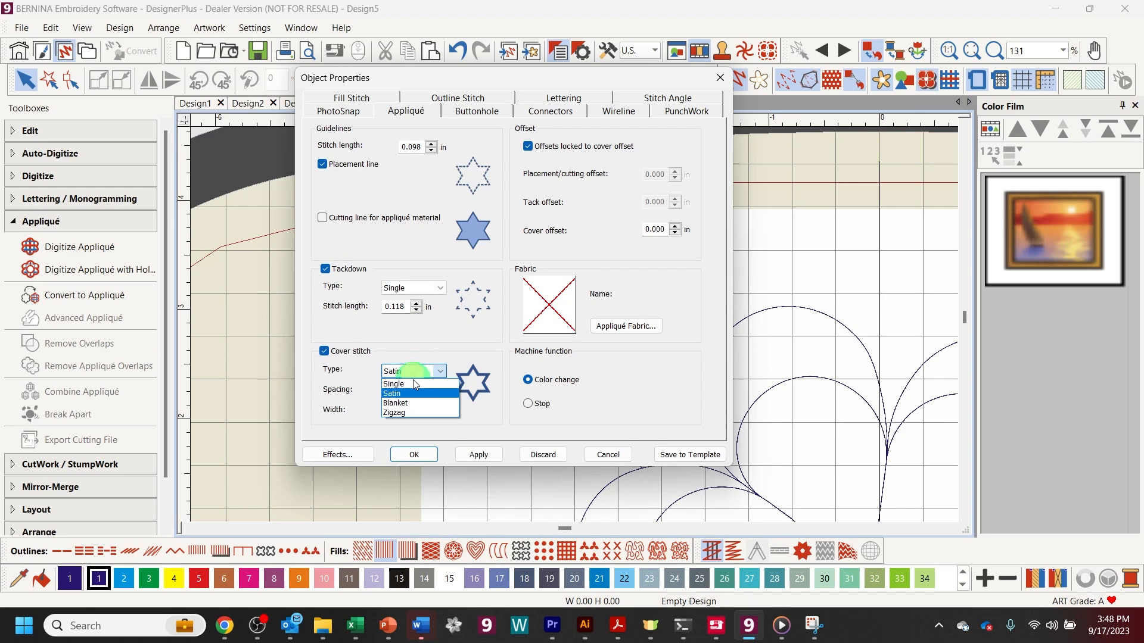
pyautogui.click(414, 403)
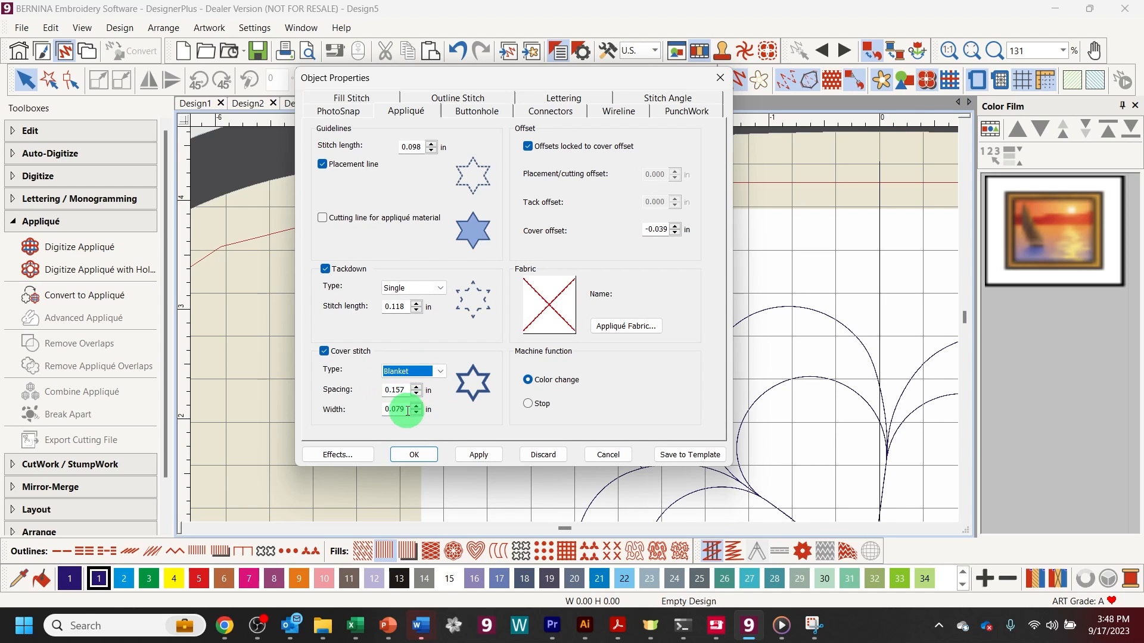
pyautogui.doubleClick(407, 410)
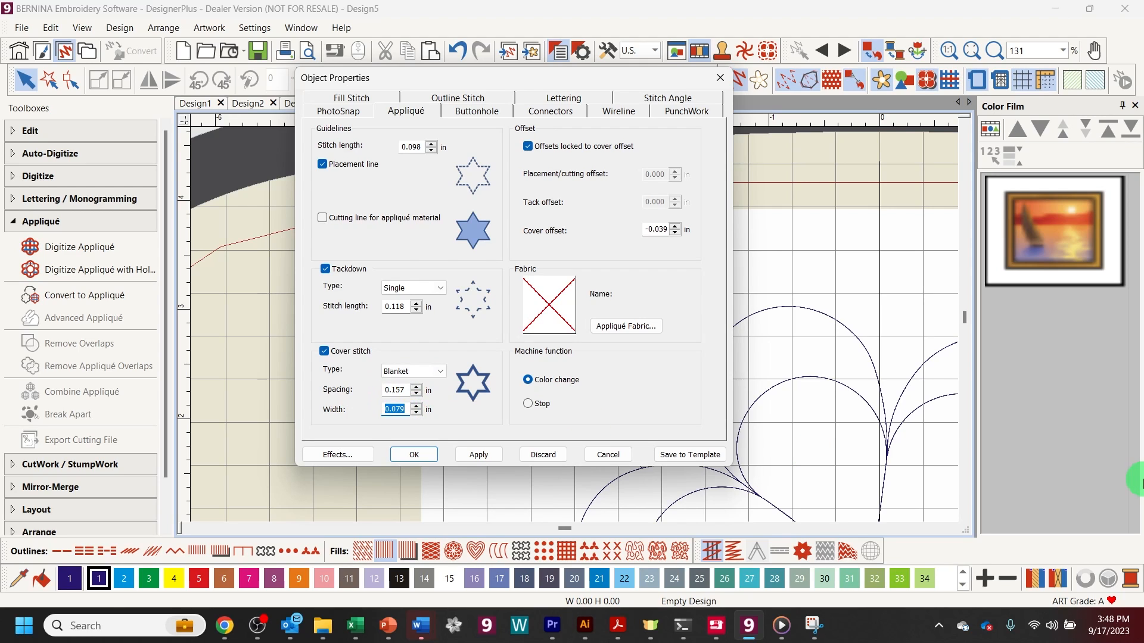
pyautogui.write('2mm')
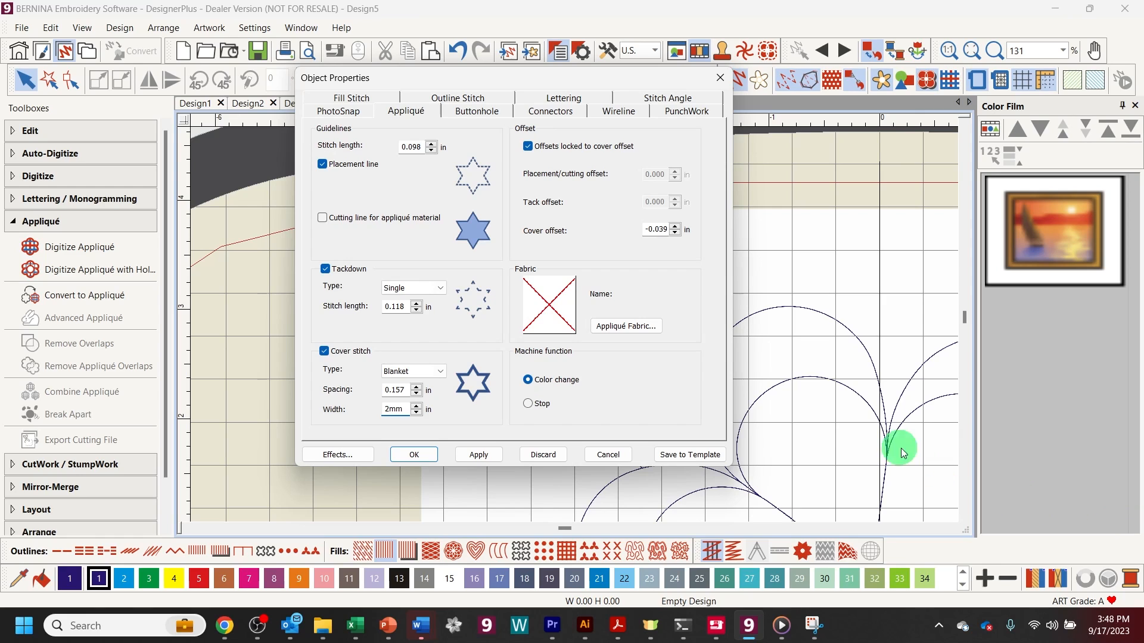
pyautogui.doubleClick(393, 390)
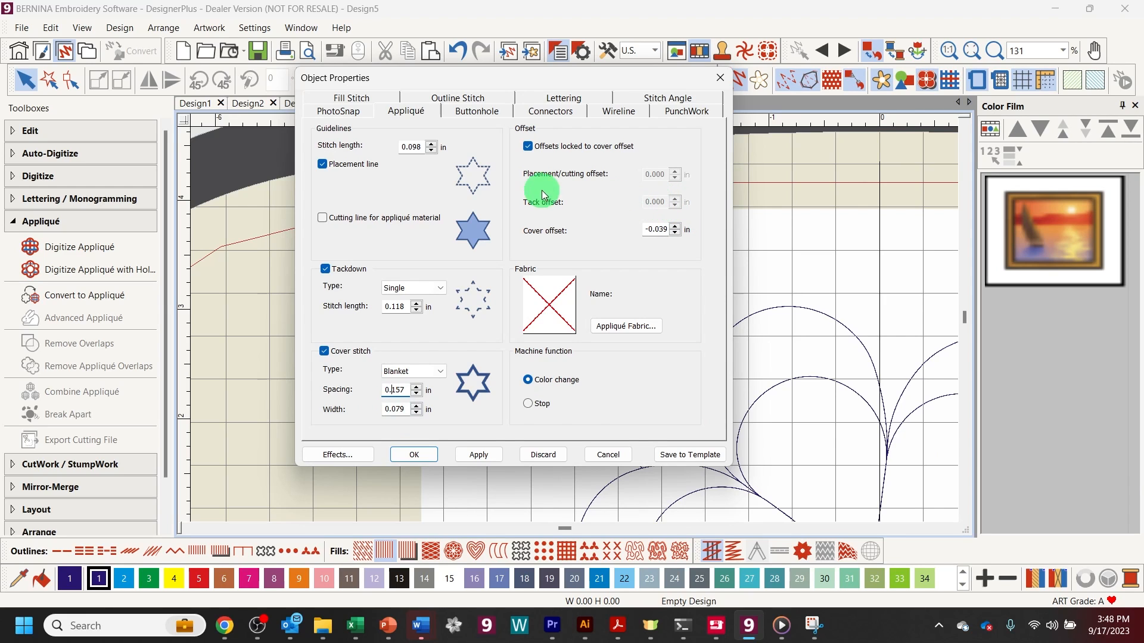
# Step: Unlock the appliqué offsets from the cover offset and apply the appliqué settings
pyautogui.click(529, 149)
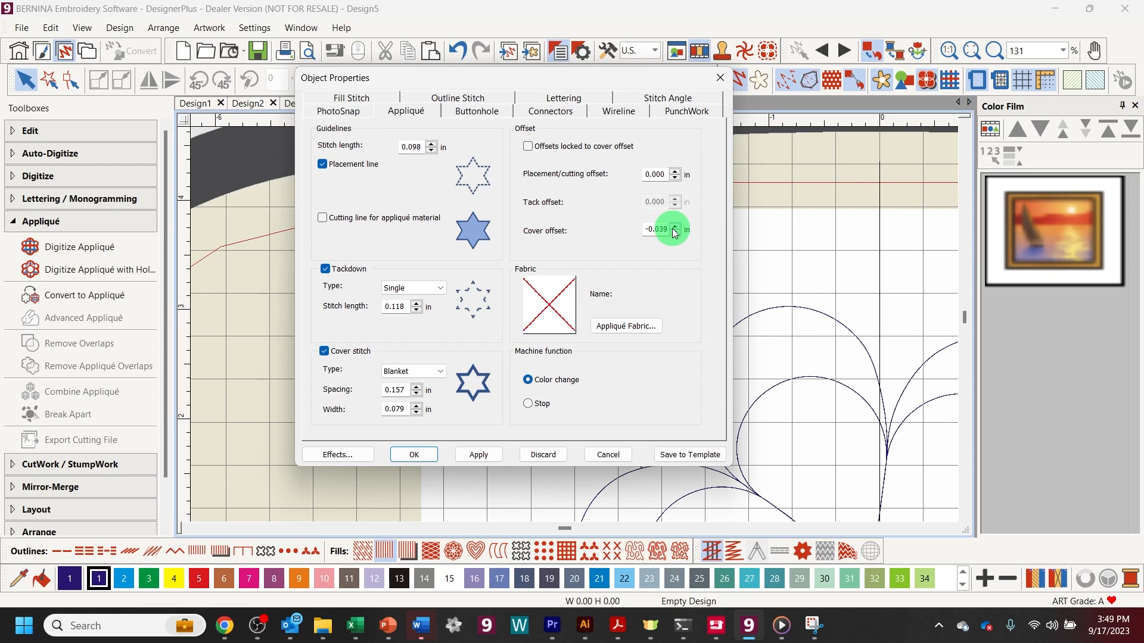
pyautogui.click(478, 455)
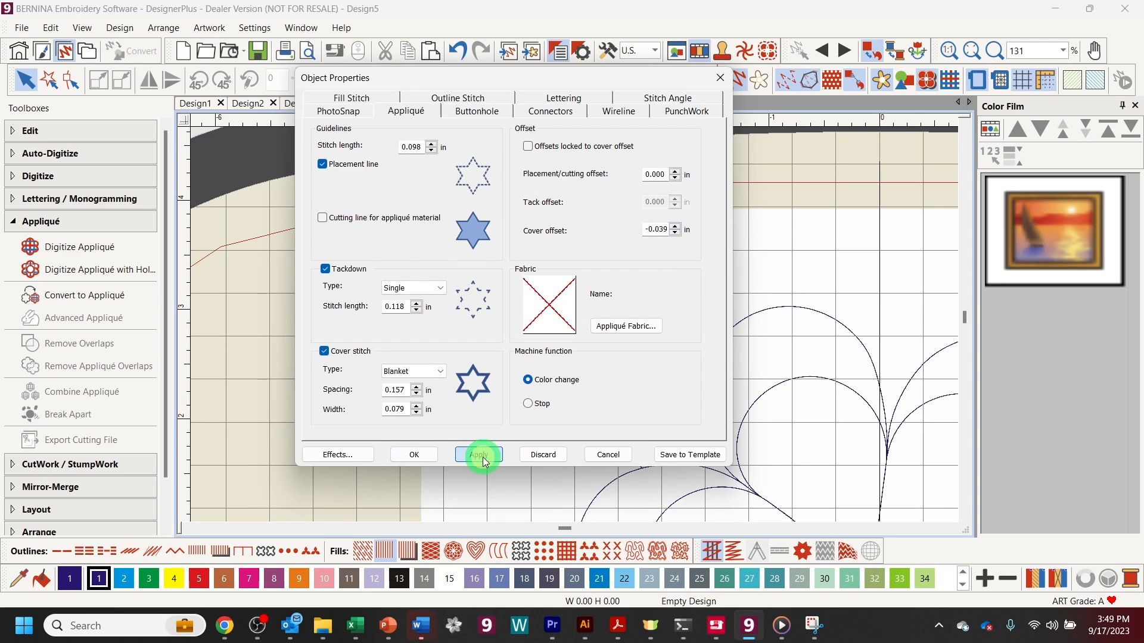
pyautogui.click(415, 455)
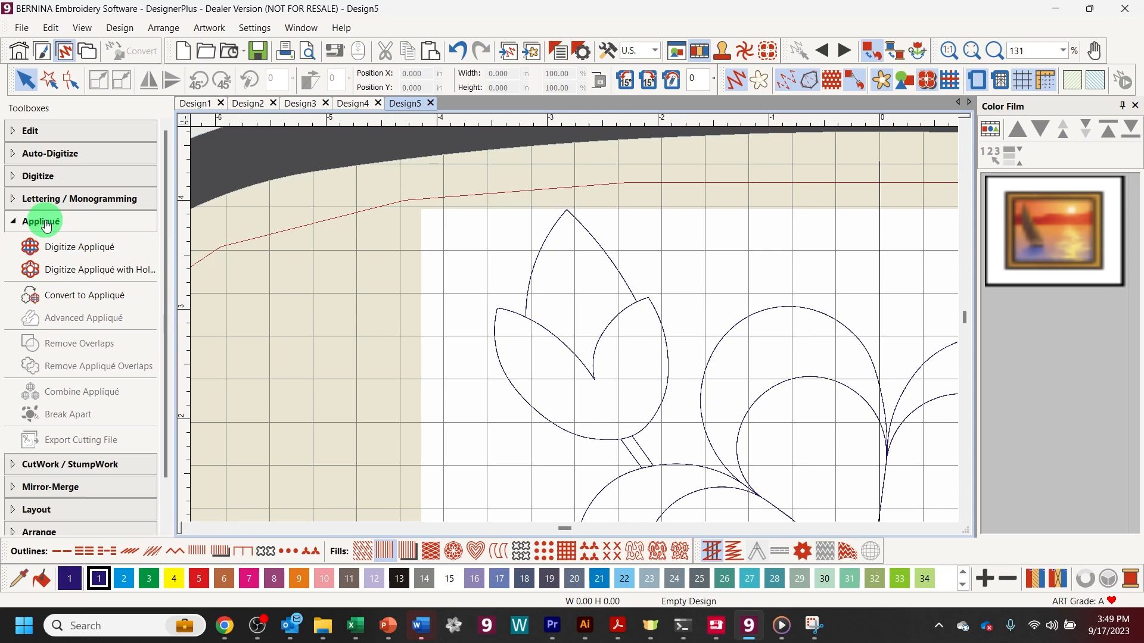
# Step: Digitize the pointed bud petal above the stem as a closed appliqué, about 1.07 by 1.73 inches, extending its lower edges under the bud's base
pyautogui.click(50, 253)
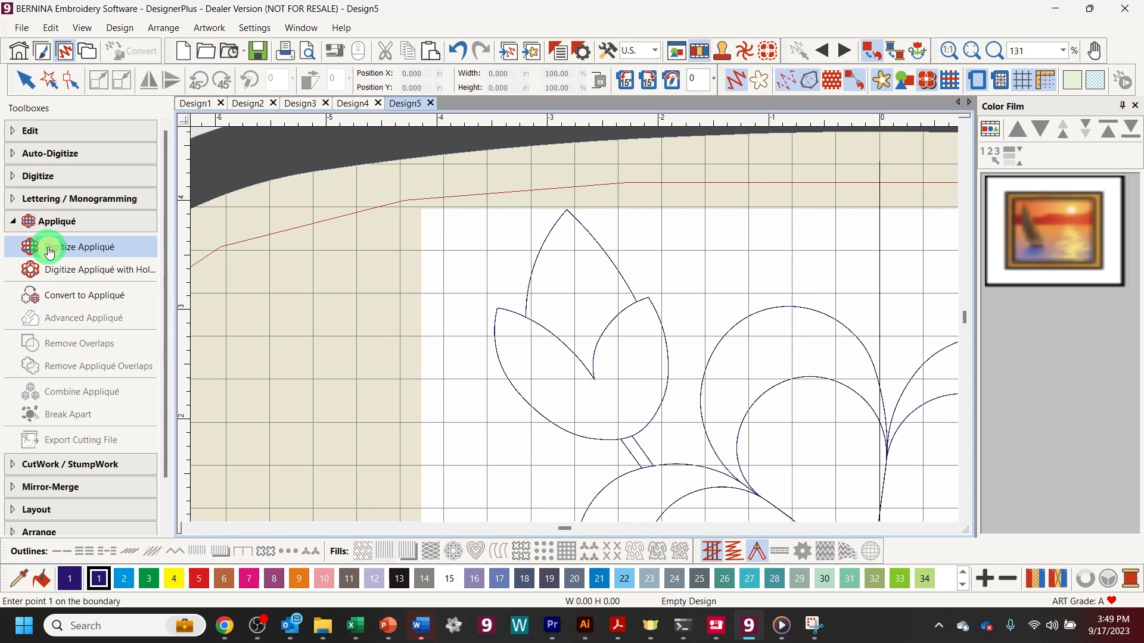
pyautogui.click(526, 331)
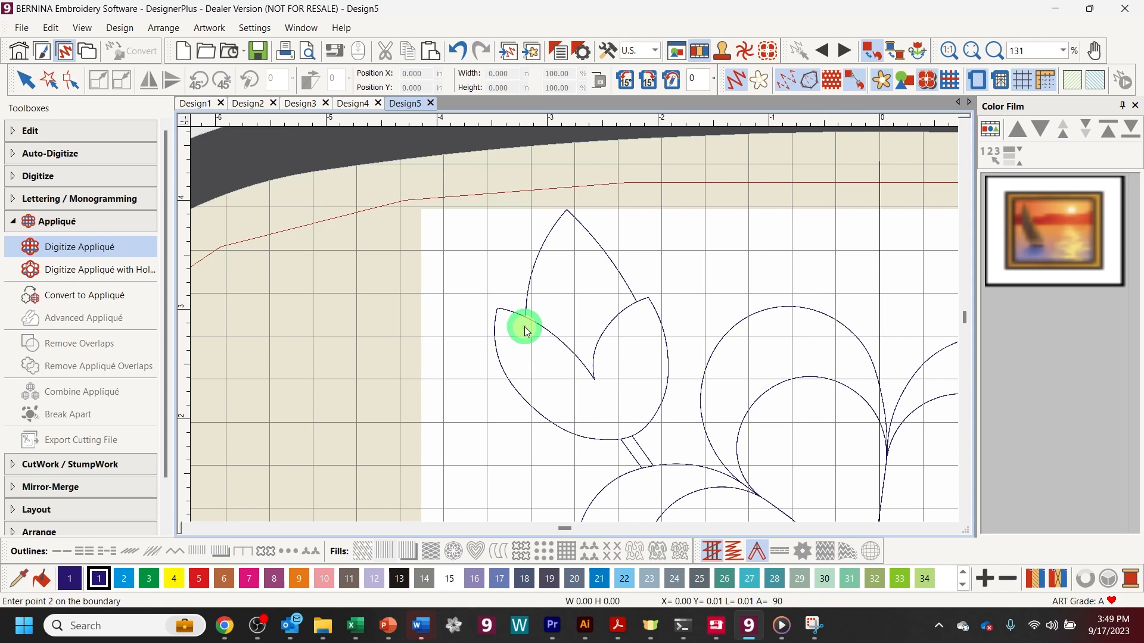
pyautogui.rightClick(531, 276)
pyautogui.rightClick(531, 275)
pyautogui.rightClick(551, 226)
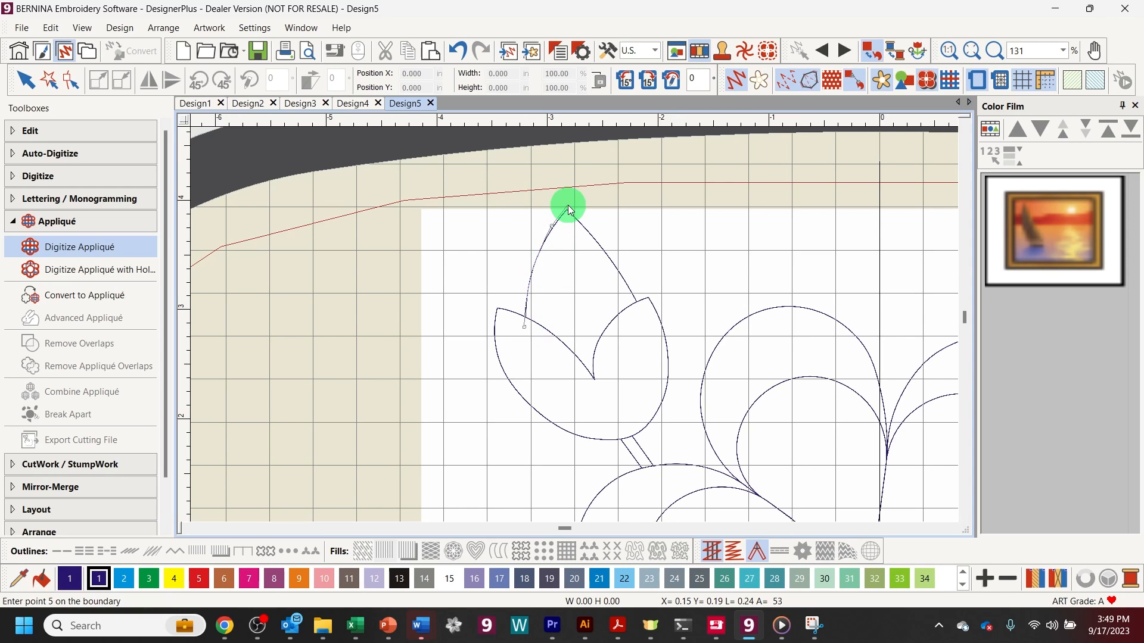
pyautogui.rightClick(567, 207)
pyautogui.rightClick(604, 245)
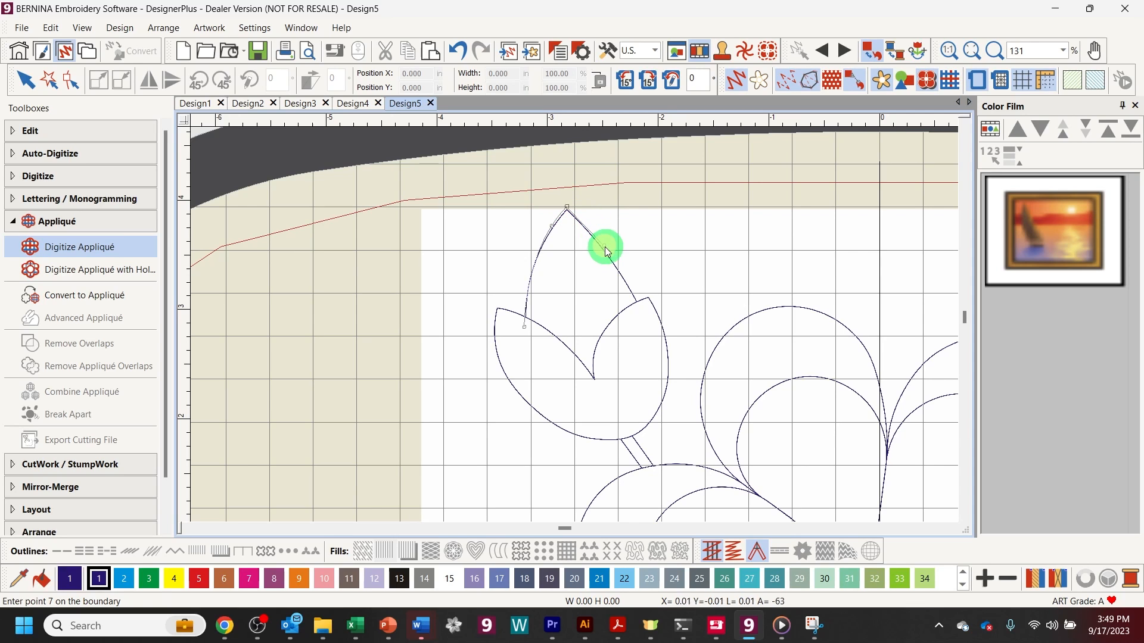
pyautogui.rightClick(632, 291)
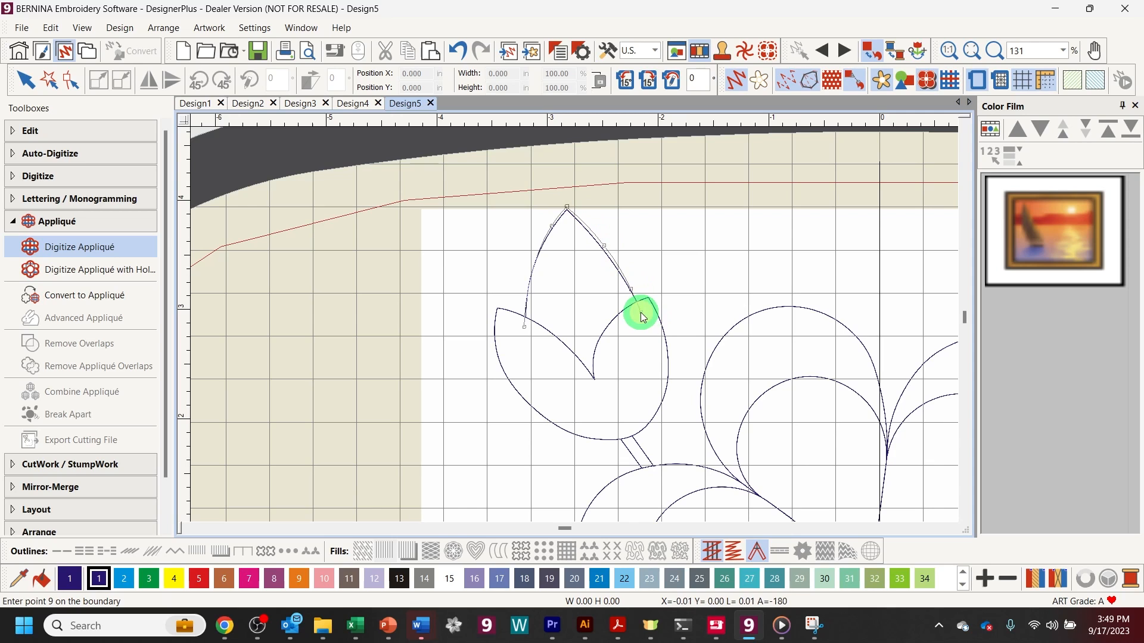
pyautogui.rightClick(641, 312)
pyautogui.rightClick(614, 338)
pyautogui.rightClick(613, 337)
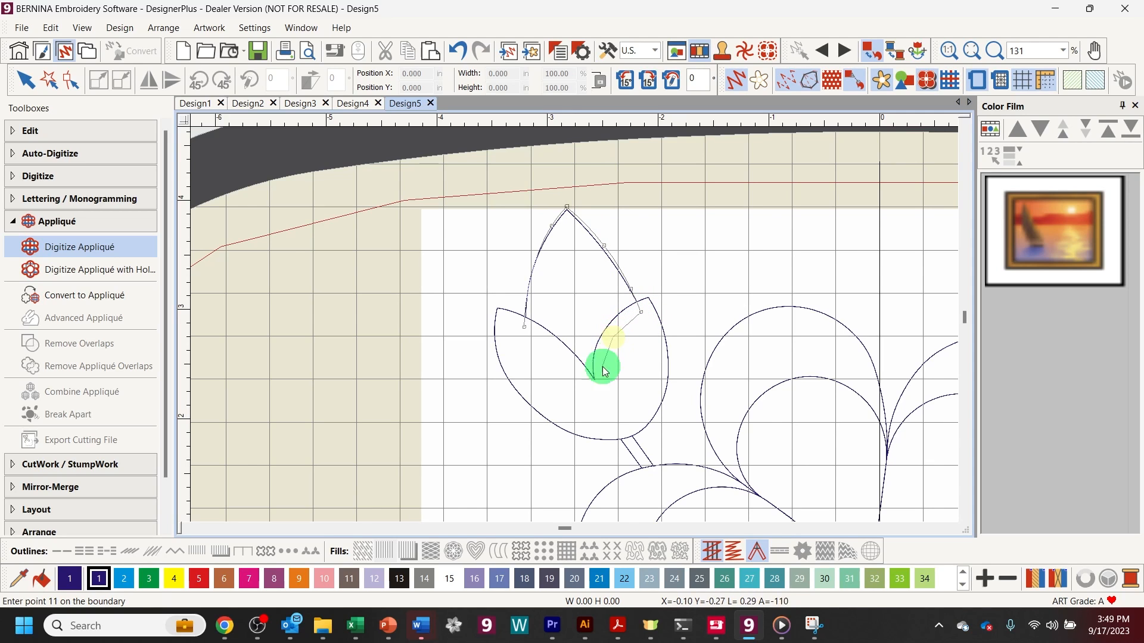
pyautogui.click(601, 394)
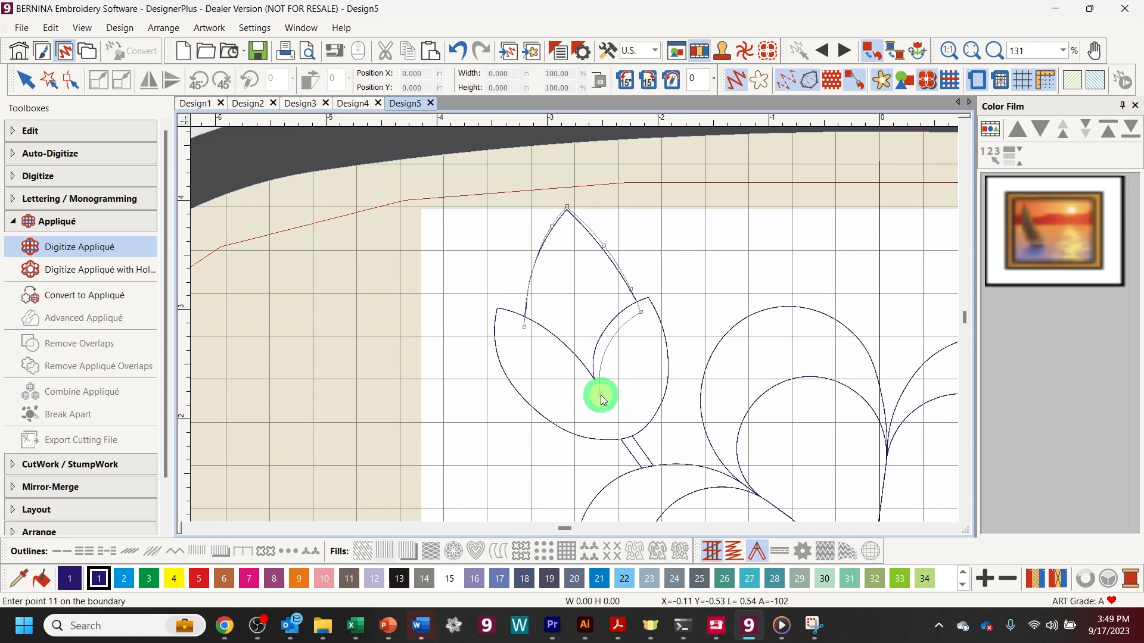
pyautogui.rightClick(572, 366)
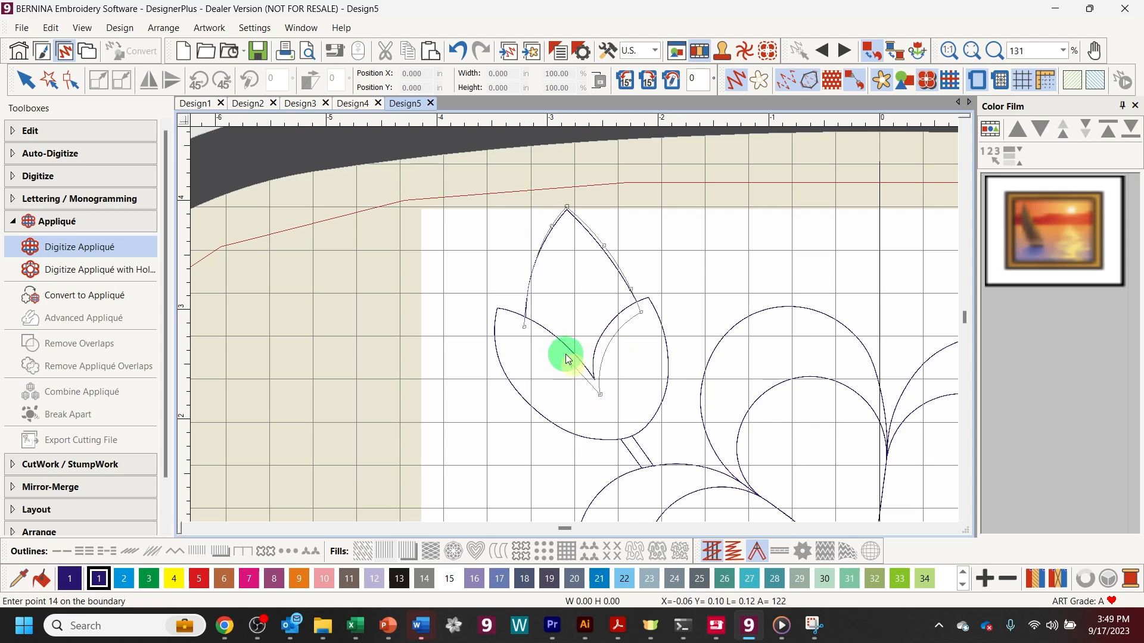
pyautogui.click(534, 330)
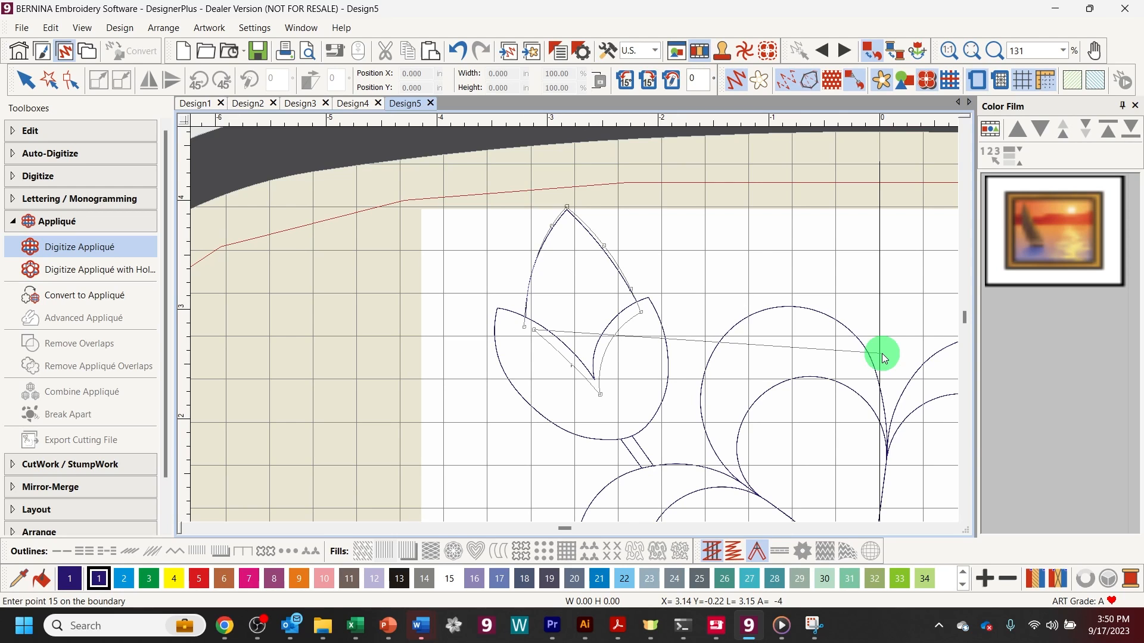
pyautogui.press('Return')
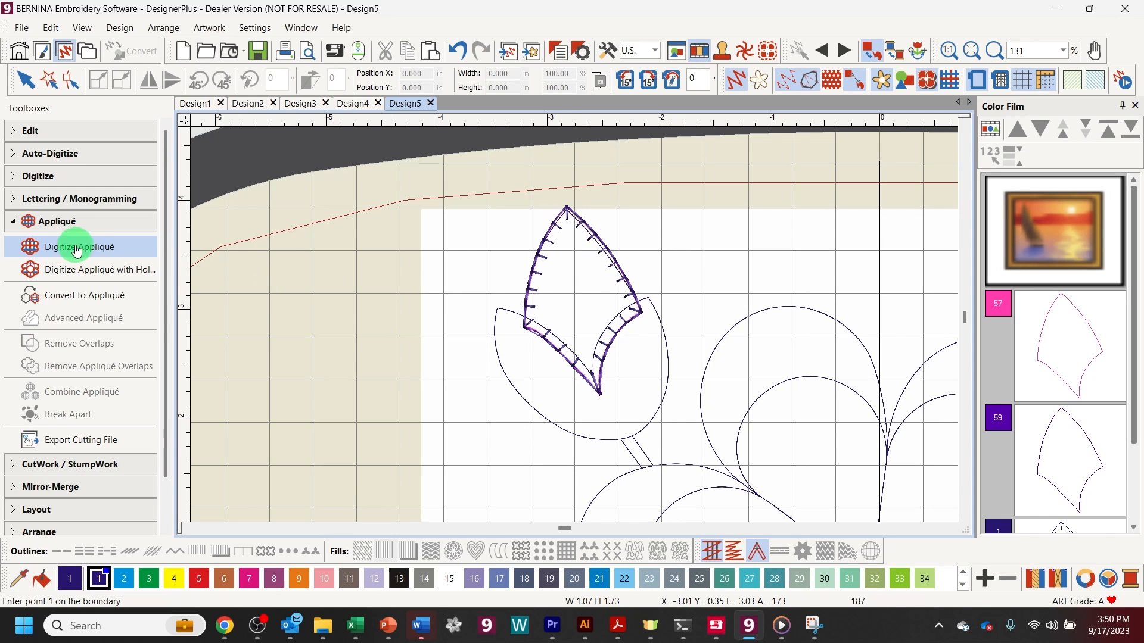
# Step: Digitize the short bud stem as an open object with a stem stitch outline in green color 3, overlapping the bud base and the flower petal
pyautogui.click(21, 178)
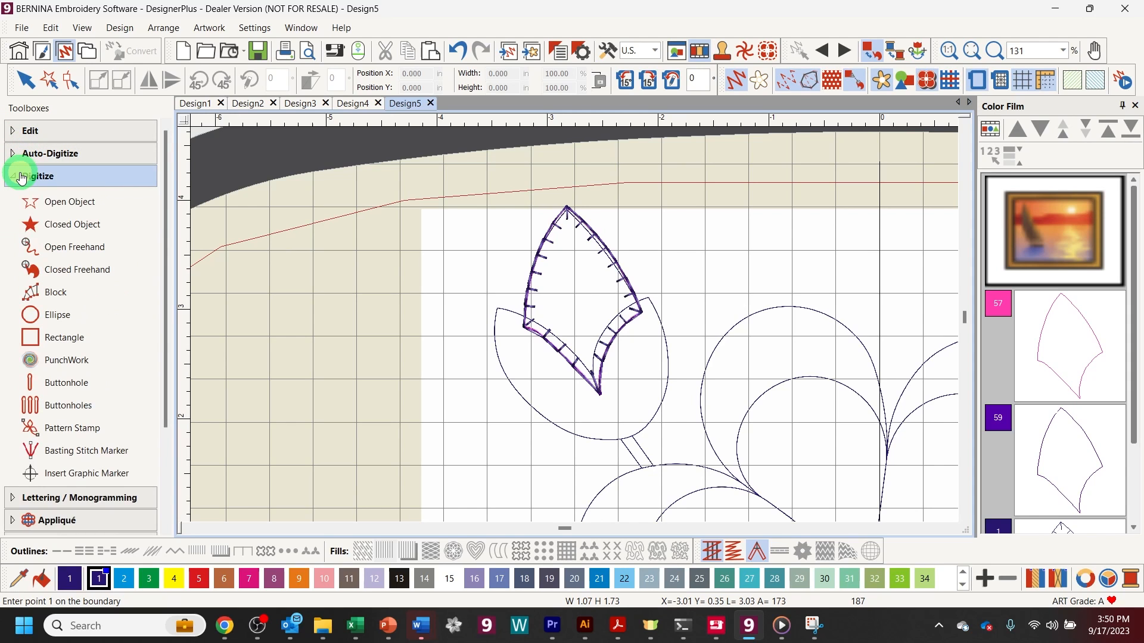
pyautogui.click(68, 206)
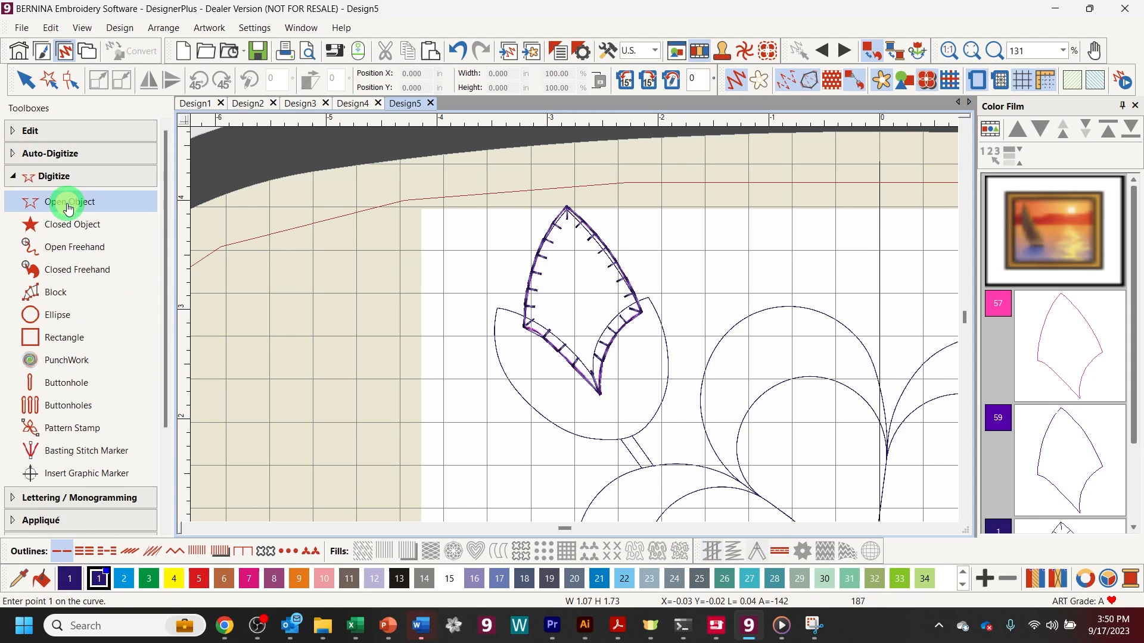
pyautogui.click(154, 557)
pyautogui.click(153, 586)
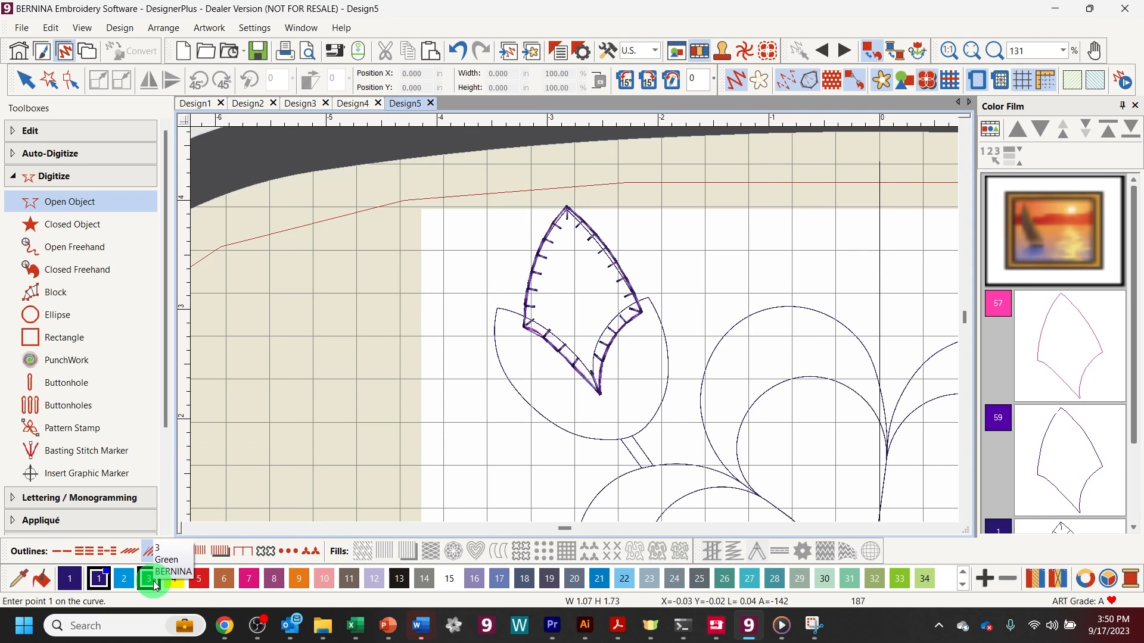
pyautogui.click(153, 582)
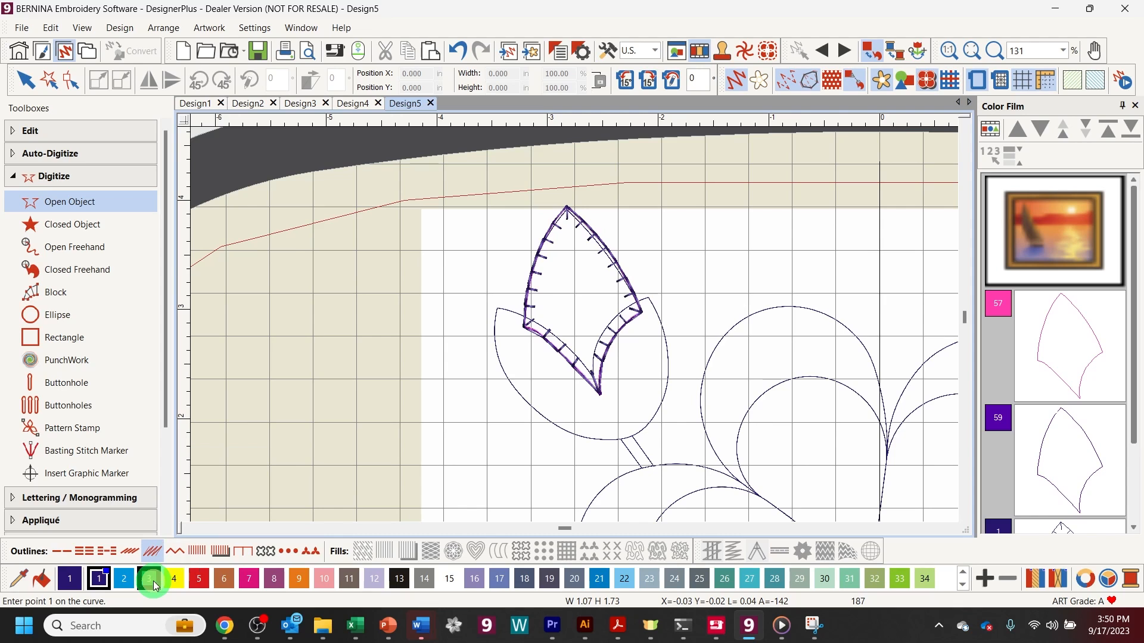
pyautogui.click(651, 475)
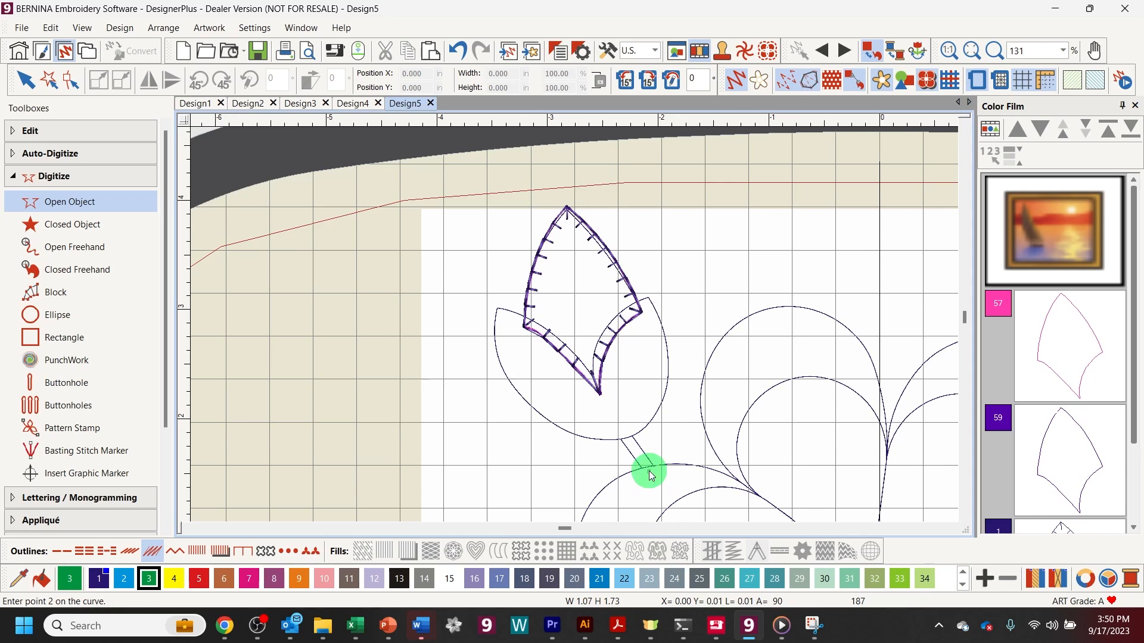
pyautogui.click(640, 455)
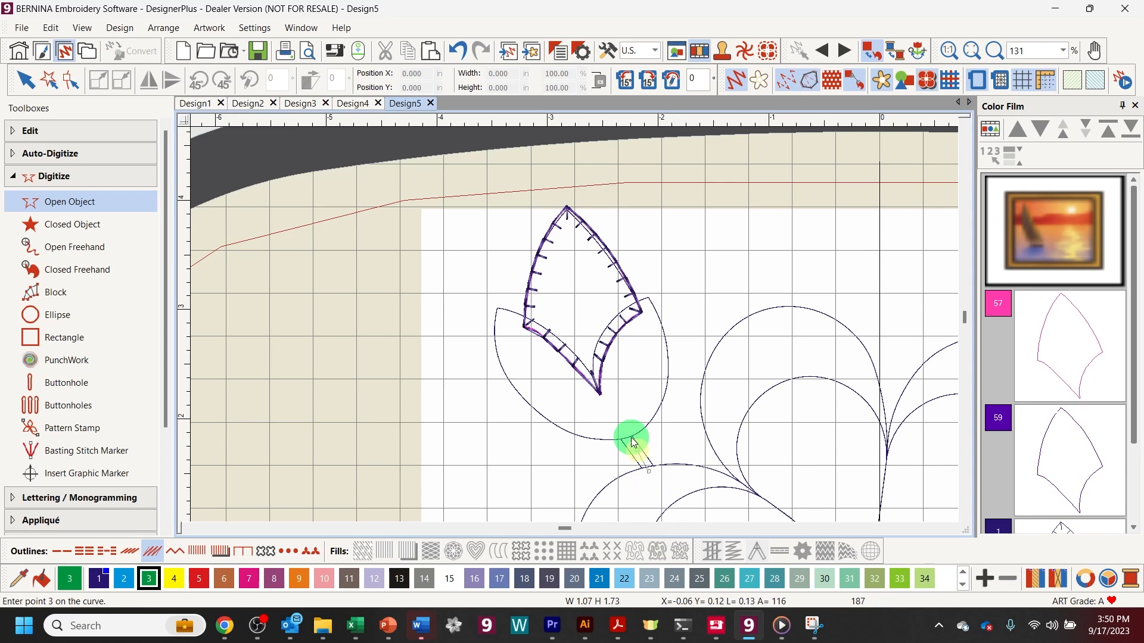
pyautogui.click(624, 437)
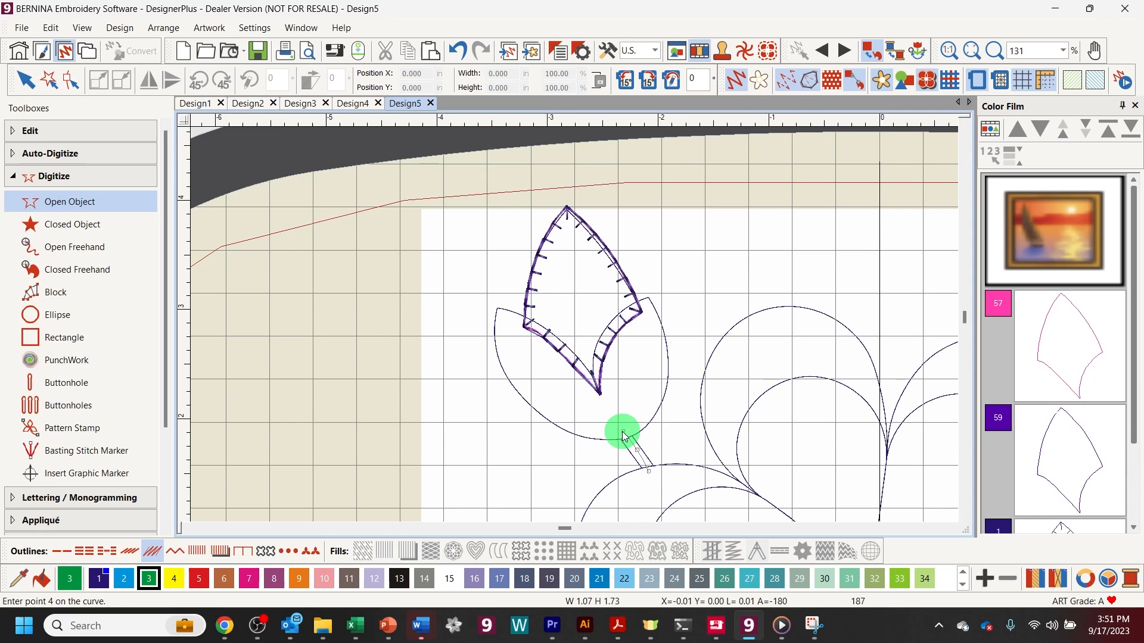
pyautogui.press('Return')
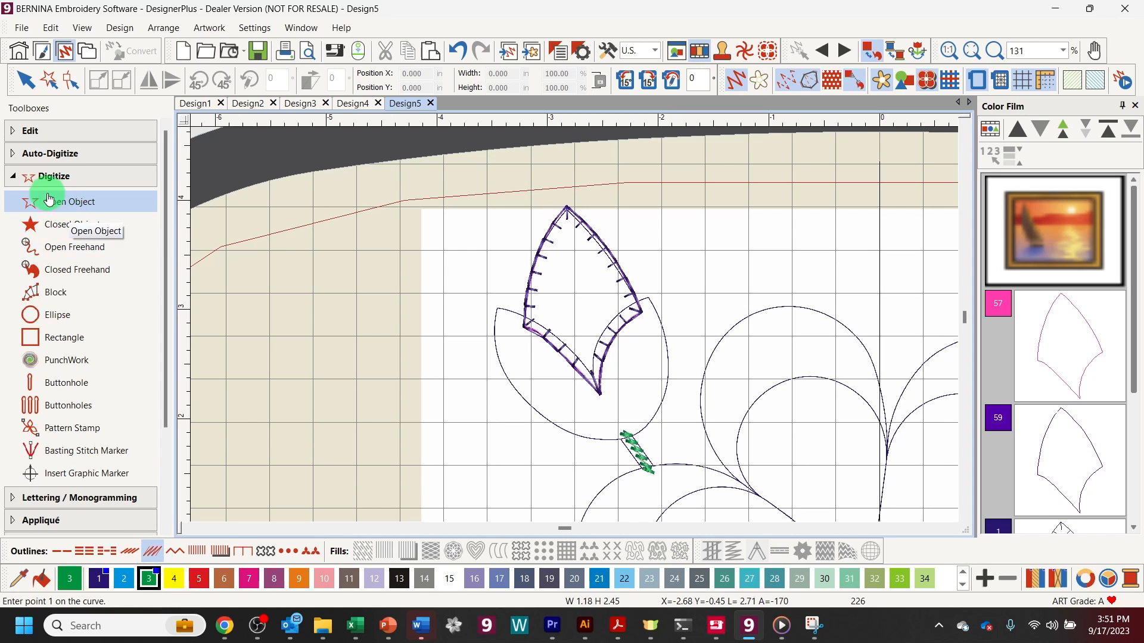
# Step: Digitize the cup-shaped bud base as a closed appliqué about 1.59 inches wide in green color 3, overlapping the petal and stem top
pyautogui.click(11, 176)
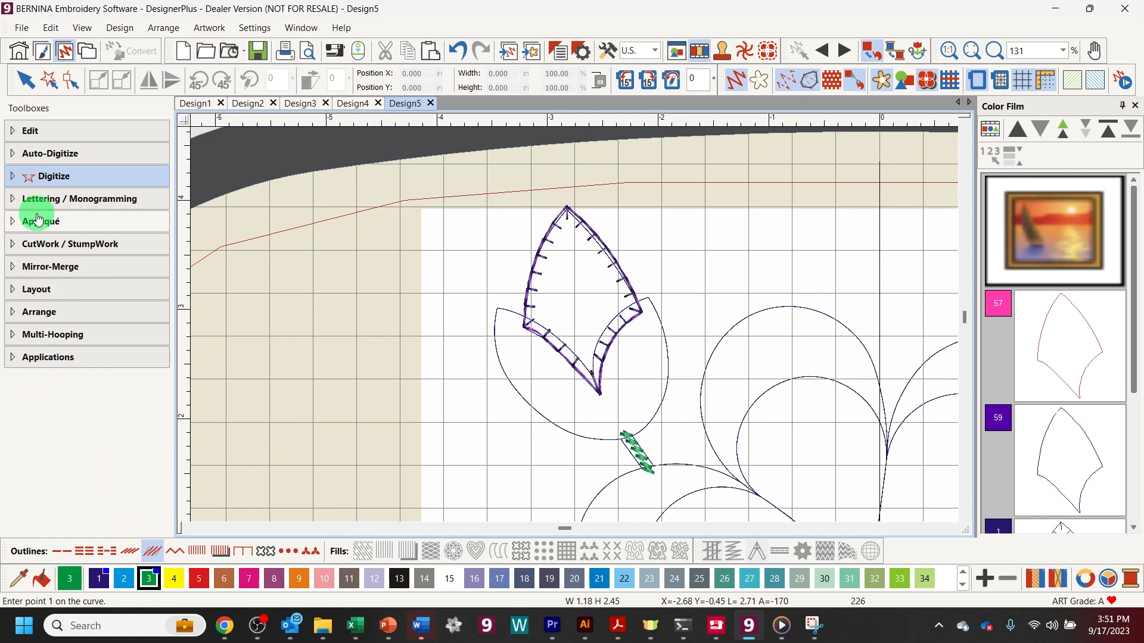
pyautogui.click(30, 221)
pyautogui.click(45, 241)
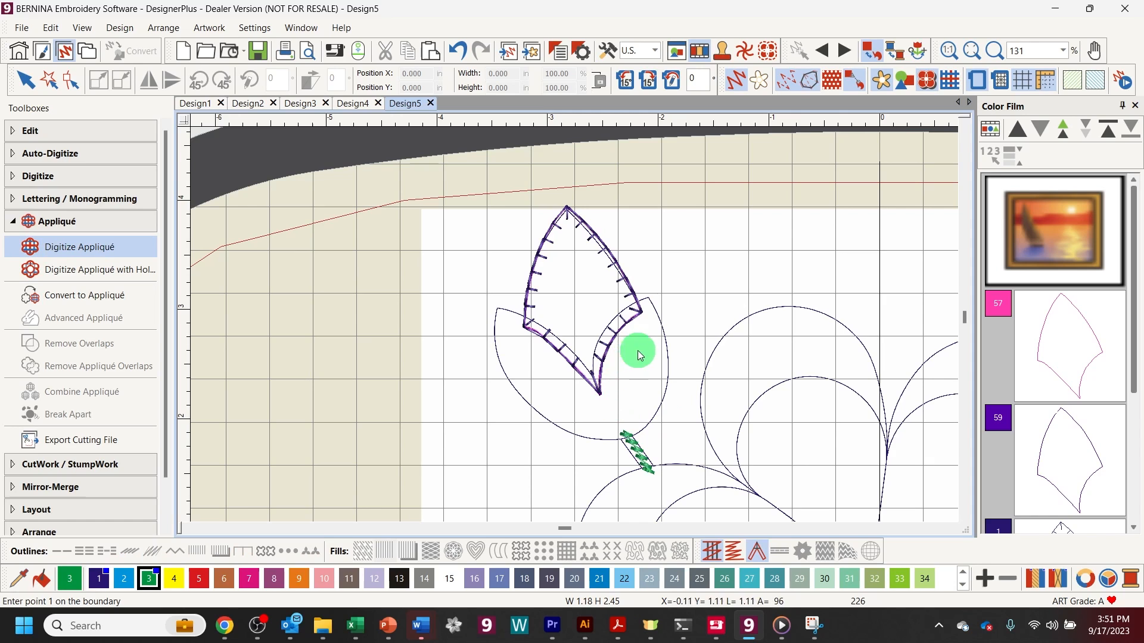
pyautogui.click(648, 296)
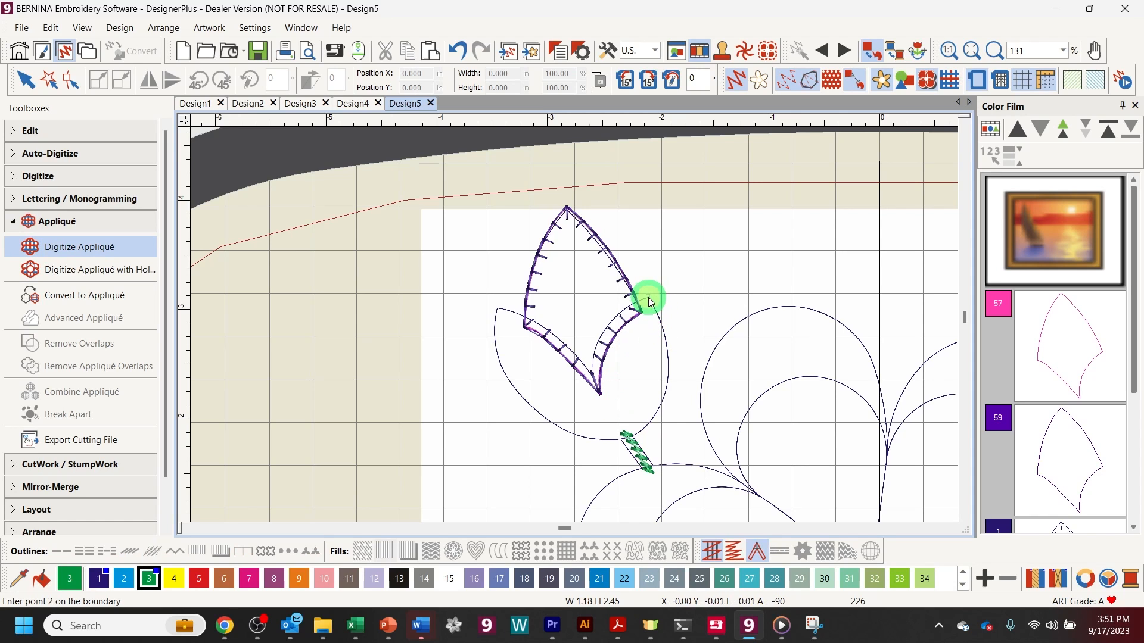
pyautogui.click(667, 354)
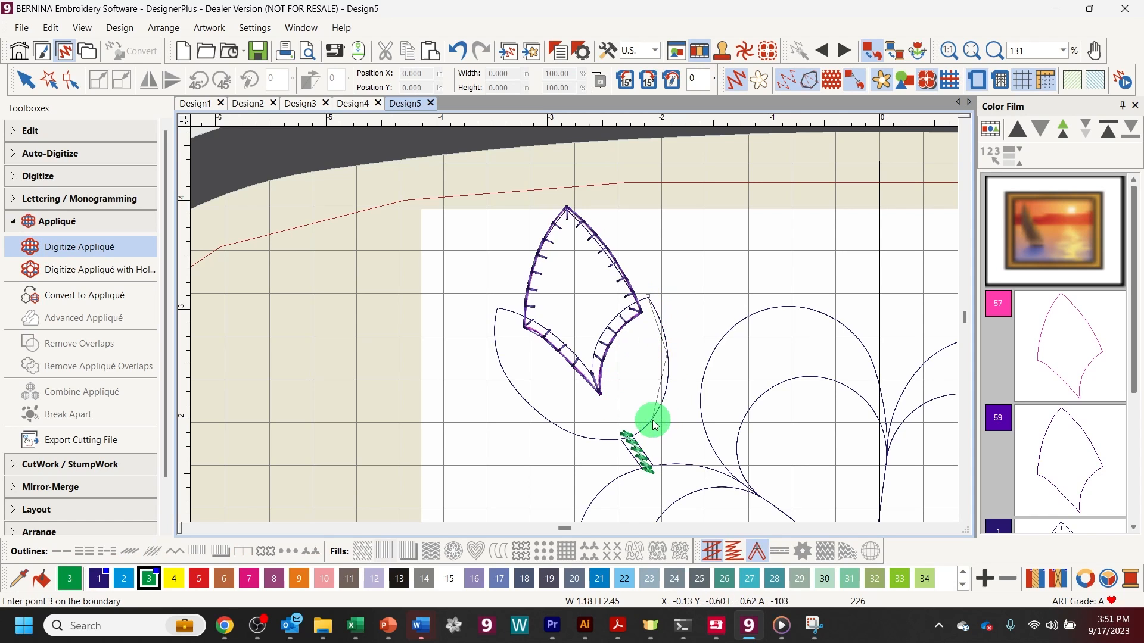
pyautogui.click(652, 421)
pyautogui.click(597, 442)
pyautogui.click(518, 399)
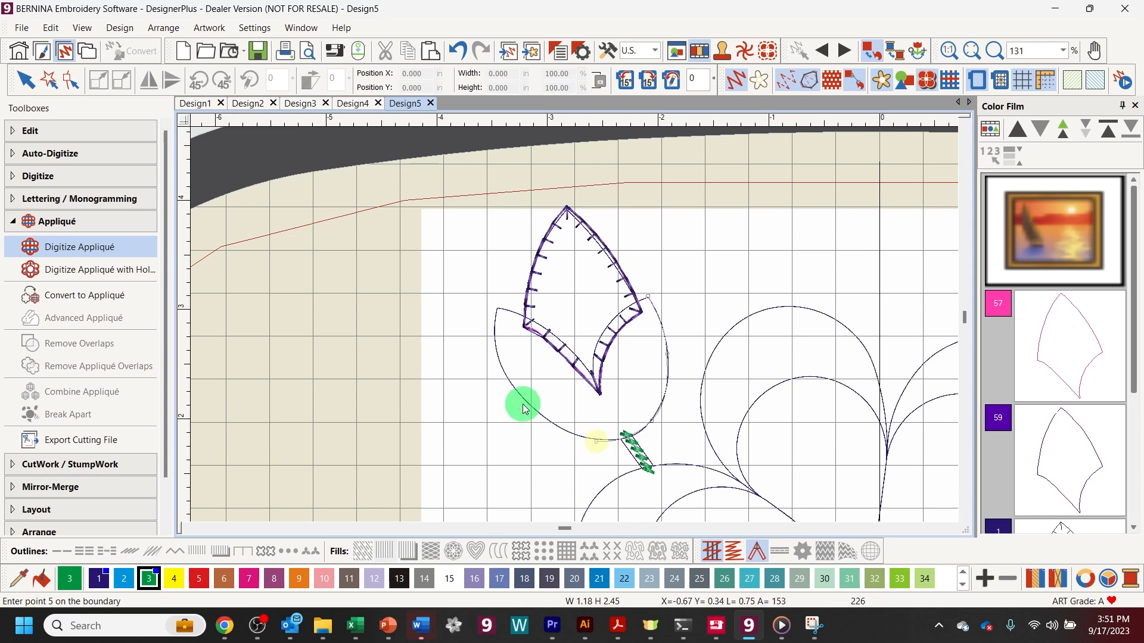
pyautogui.click(494, 308)
pyautogui.click(544, 326)
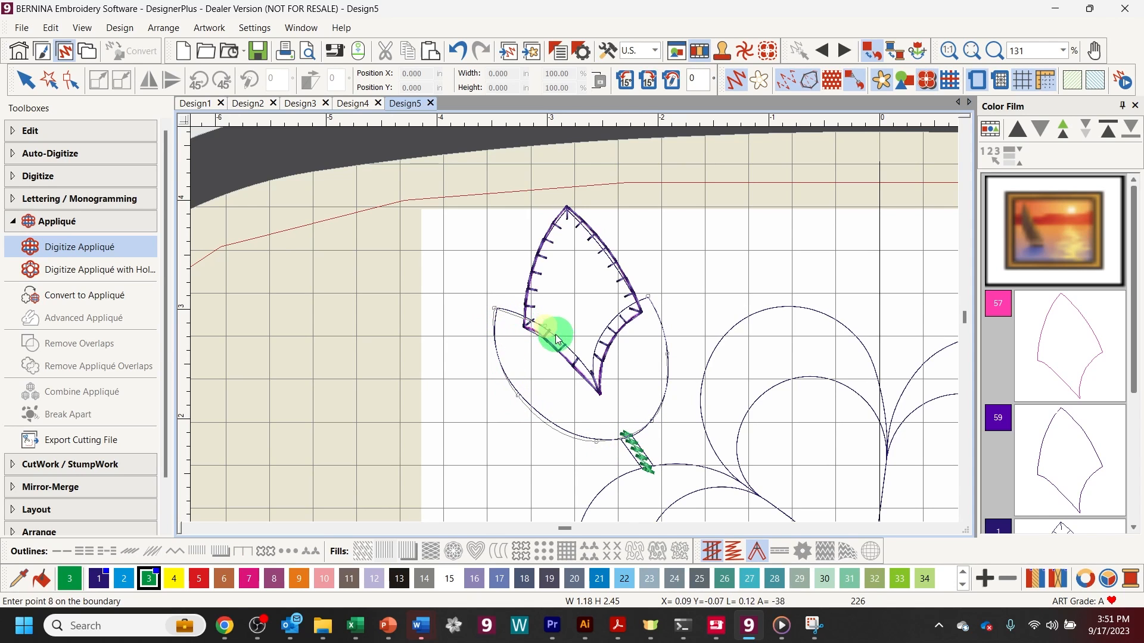
pyautogui.click(581, 363)
pyautogui.click(592, 376)
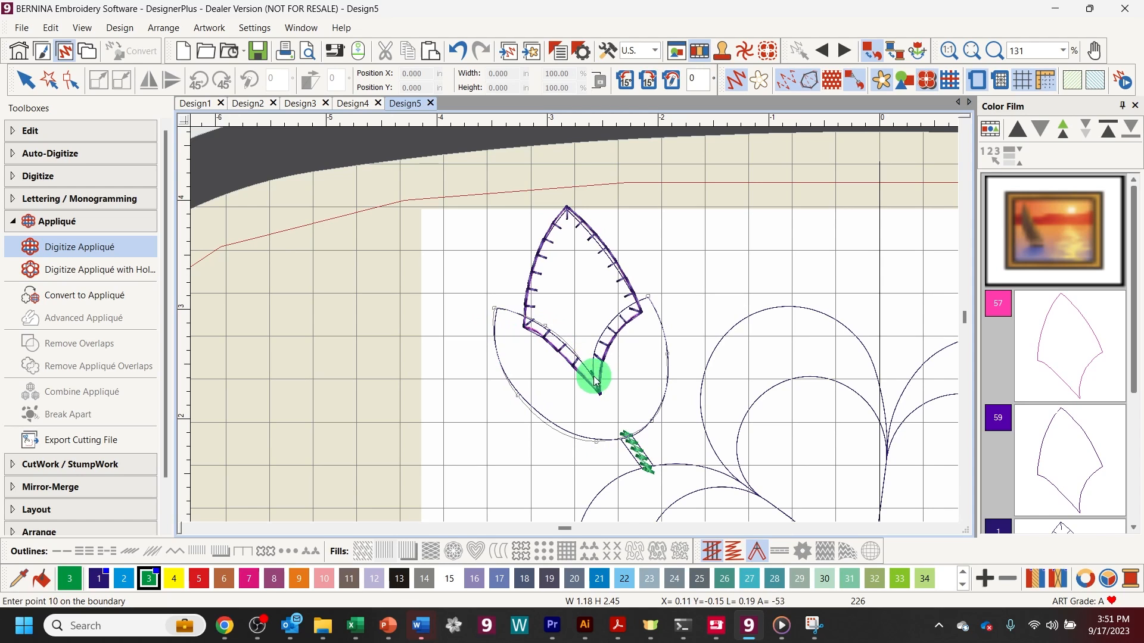
pyautogui.click(603, 332)
pyautogui.rightClick(602, 328)
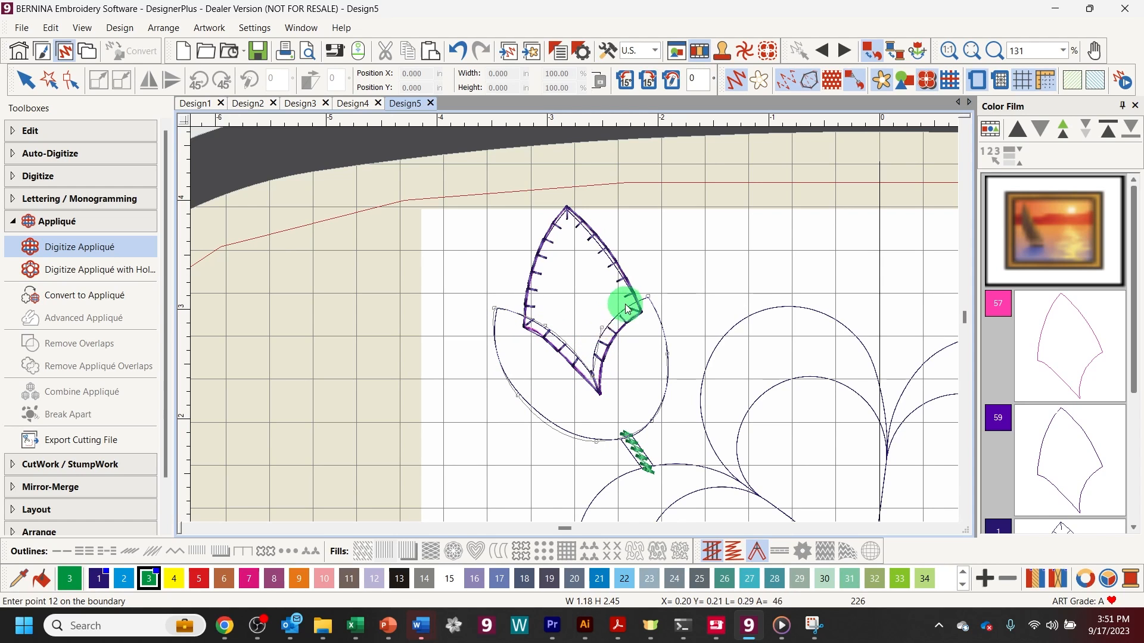
pyautogui.rightClick(627, 303)
pyautogui.press('Return')
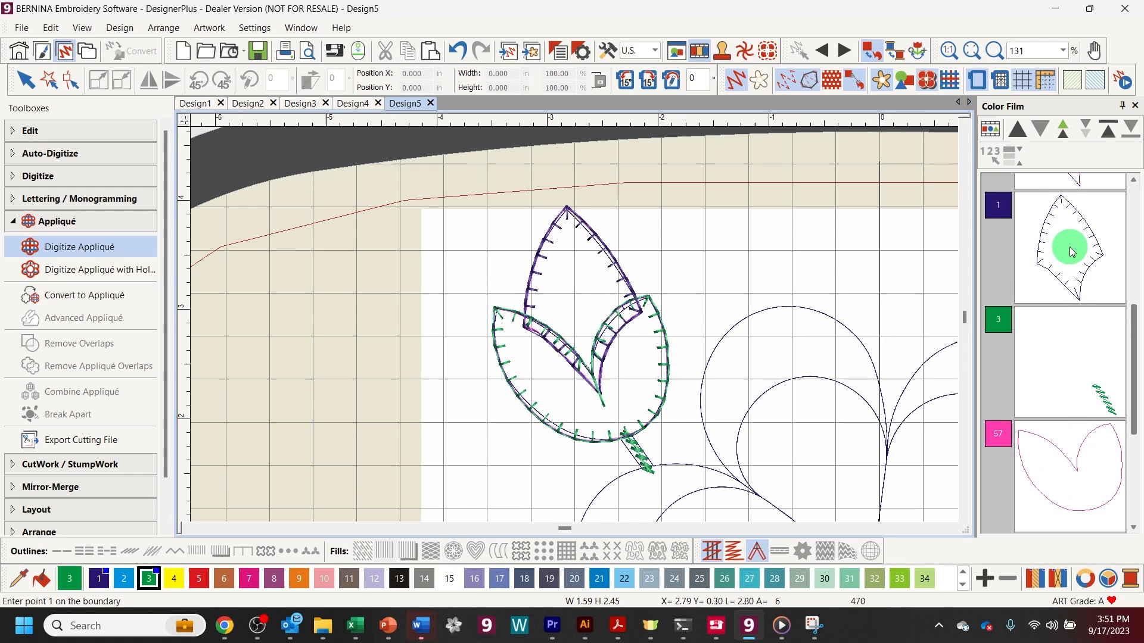
# Step: Recolor the pointed petal appliqué's blanket cover stitch to color 8 and clear the selection
pyautogui.moveTo(1135, 324); pyautogui.dragTo(1134, 232)
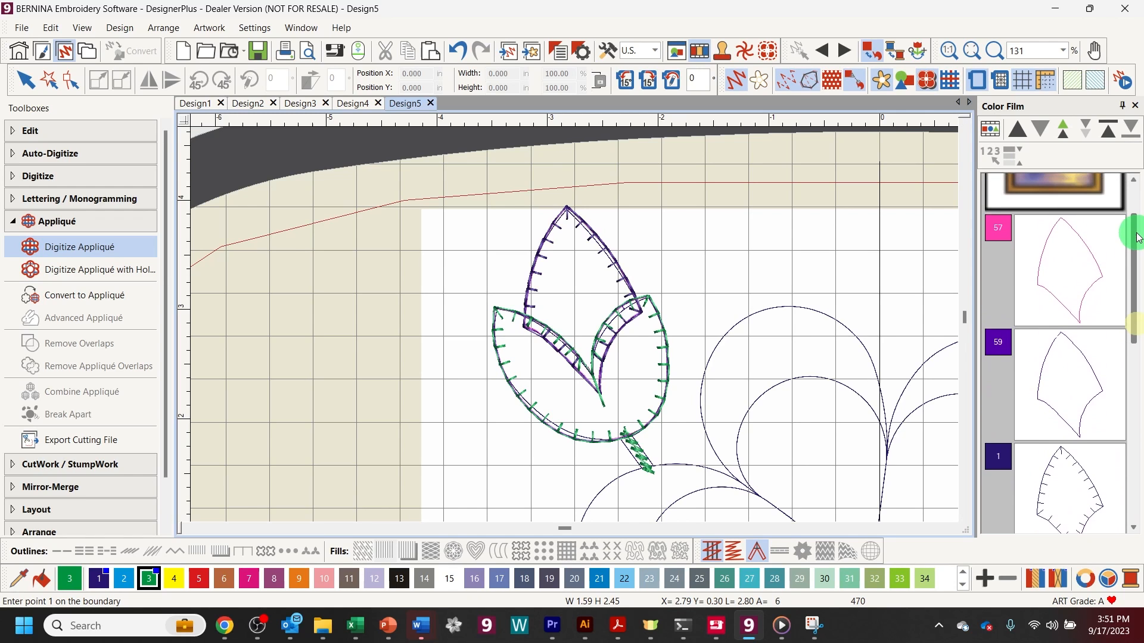
pyautogui.click(1083, 449)
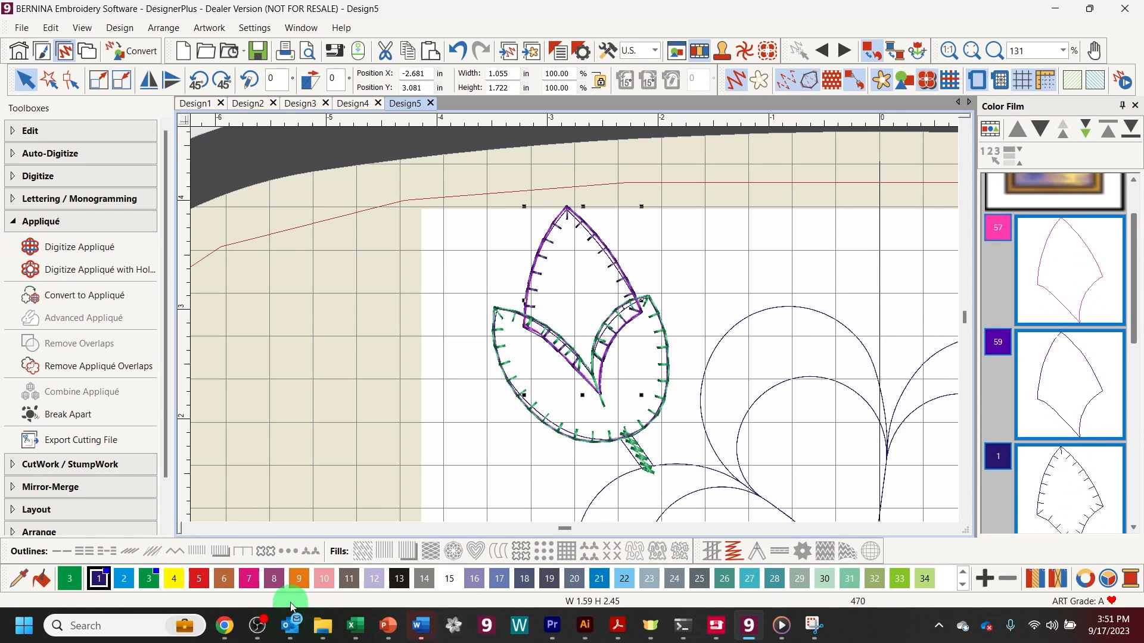
pyautogui.click(275, 579)
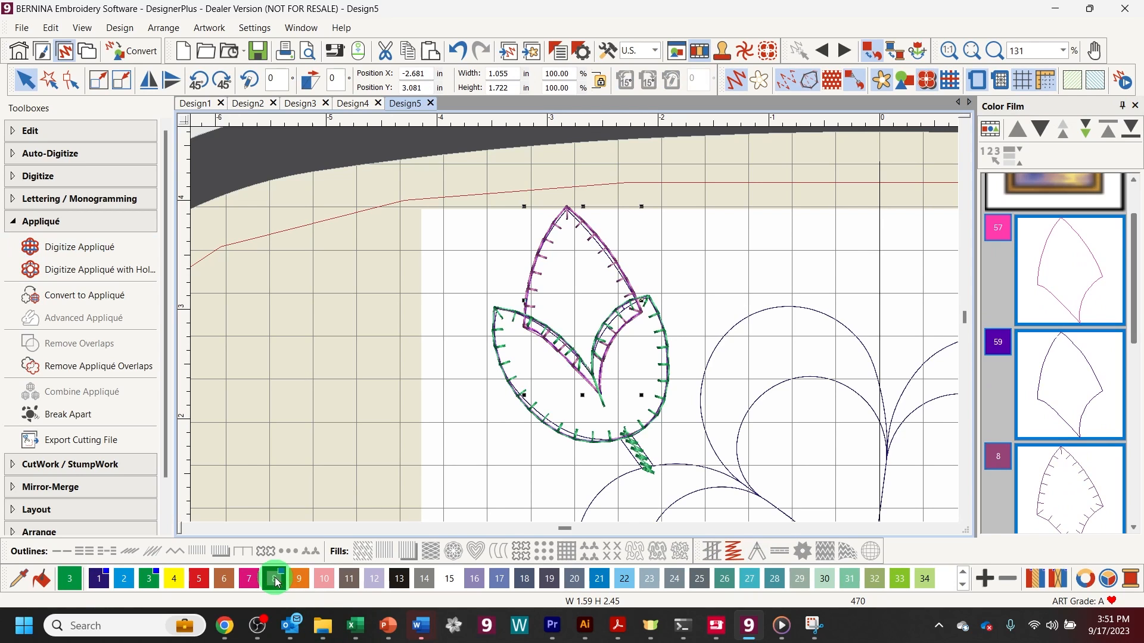
pyautogui.click(266, 385)
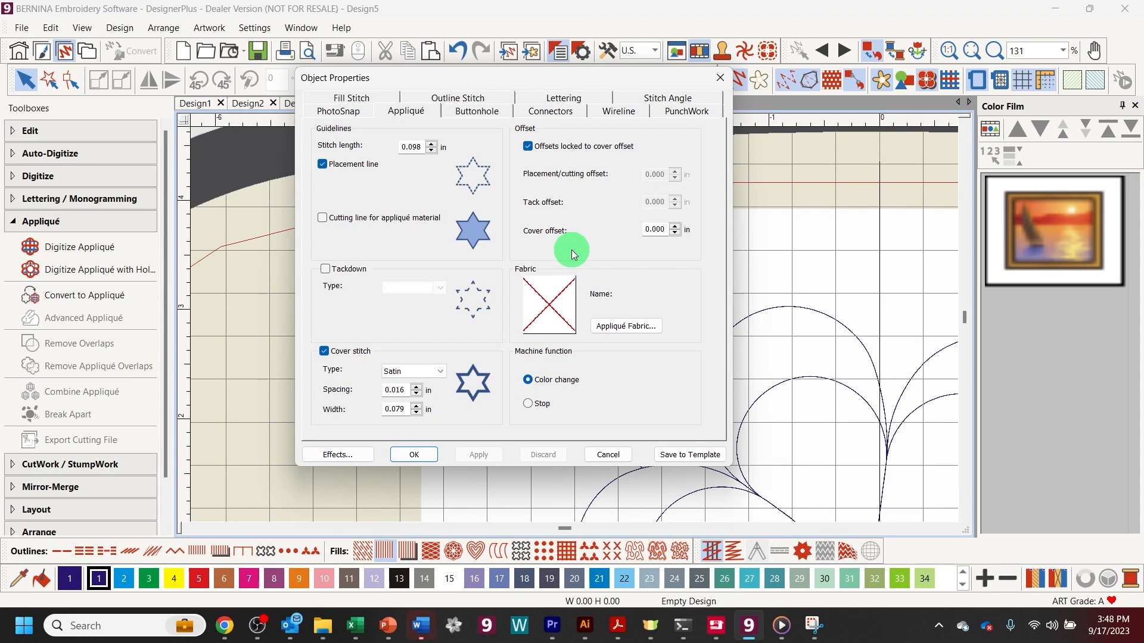
# Step: Enable tackdown for the appliqué and set its type to Single
pyautogui.click(324, 270)
pyautogui.click(437, 289)
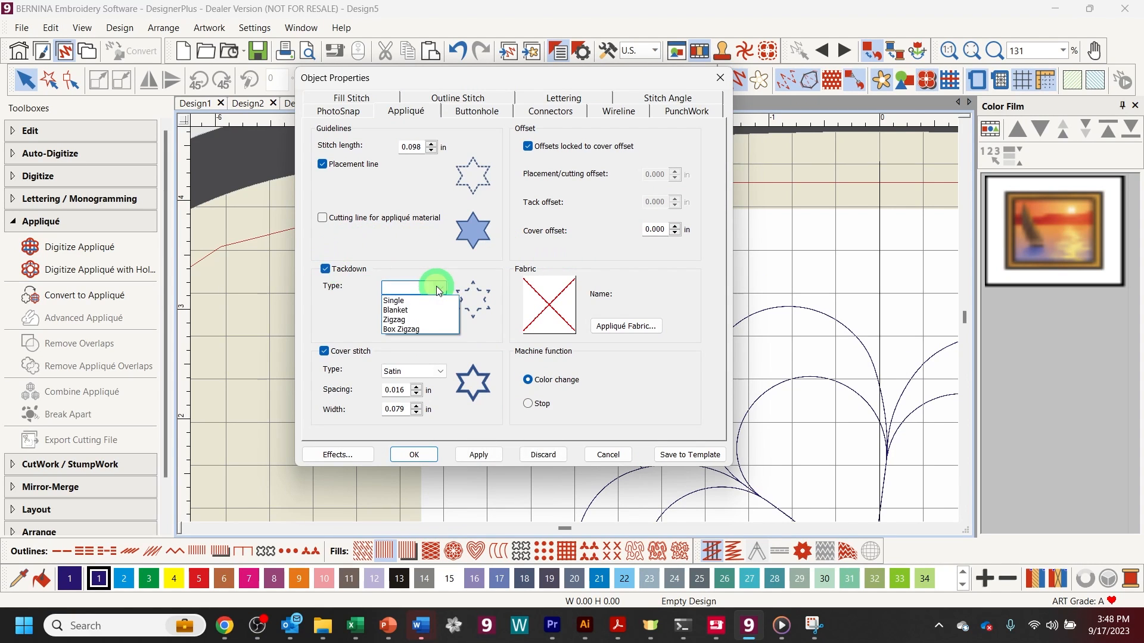
pyautogui.click(428, 300)
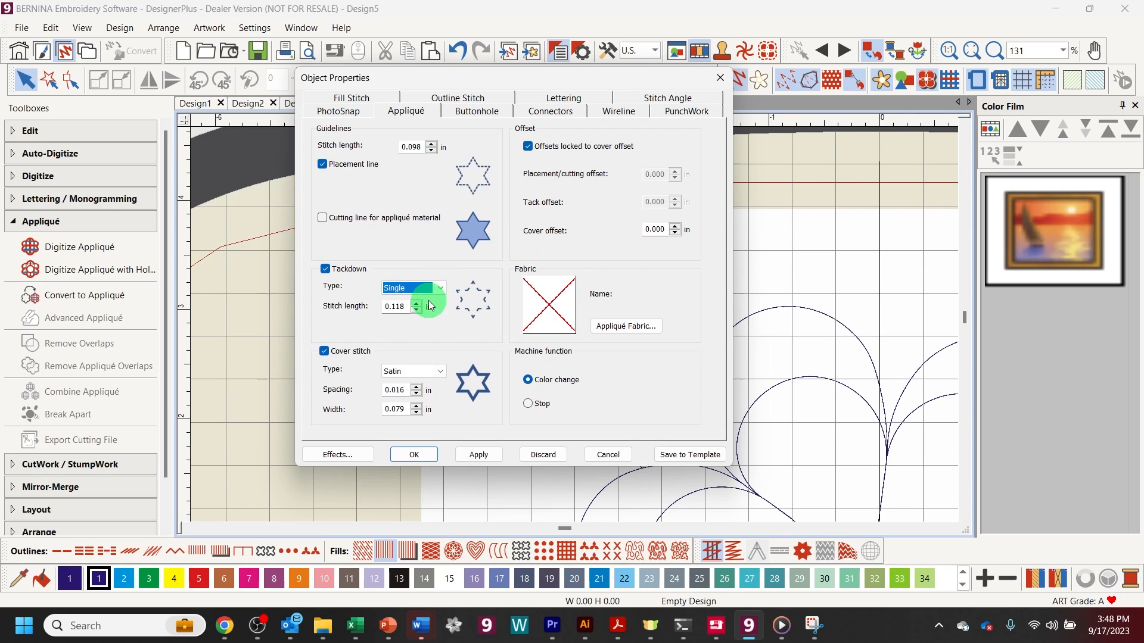
# Step: Change the appliqué cover stitch to Blanket and set its width to 2 mm
pyautogui.click(417, 371)
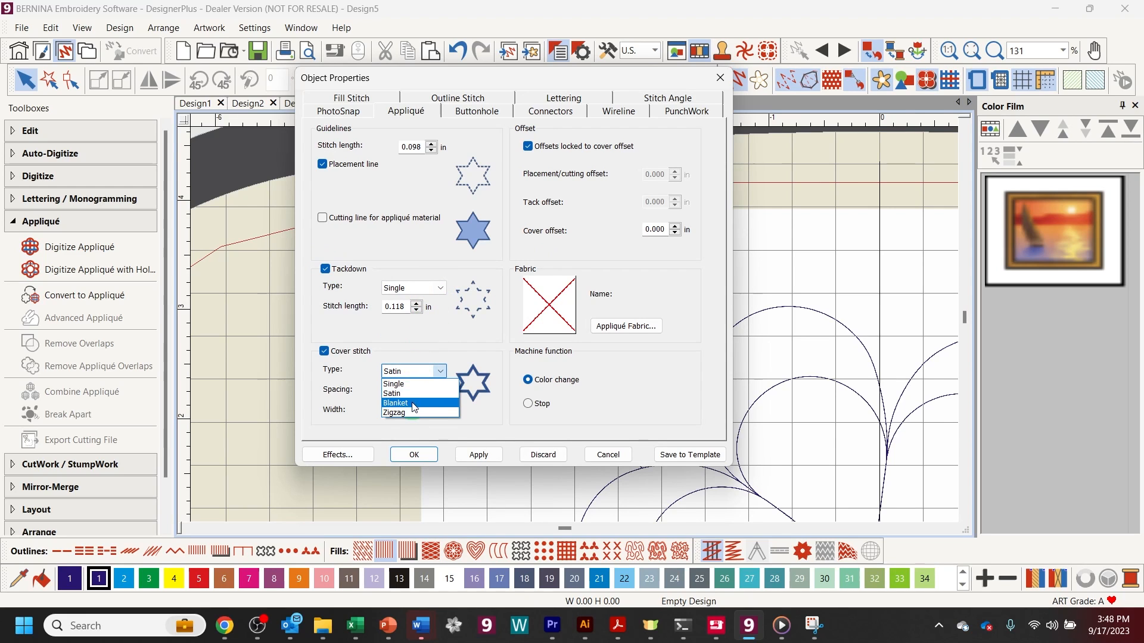
pyautogui.click(415, 403)
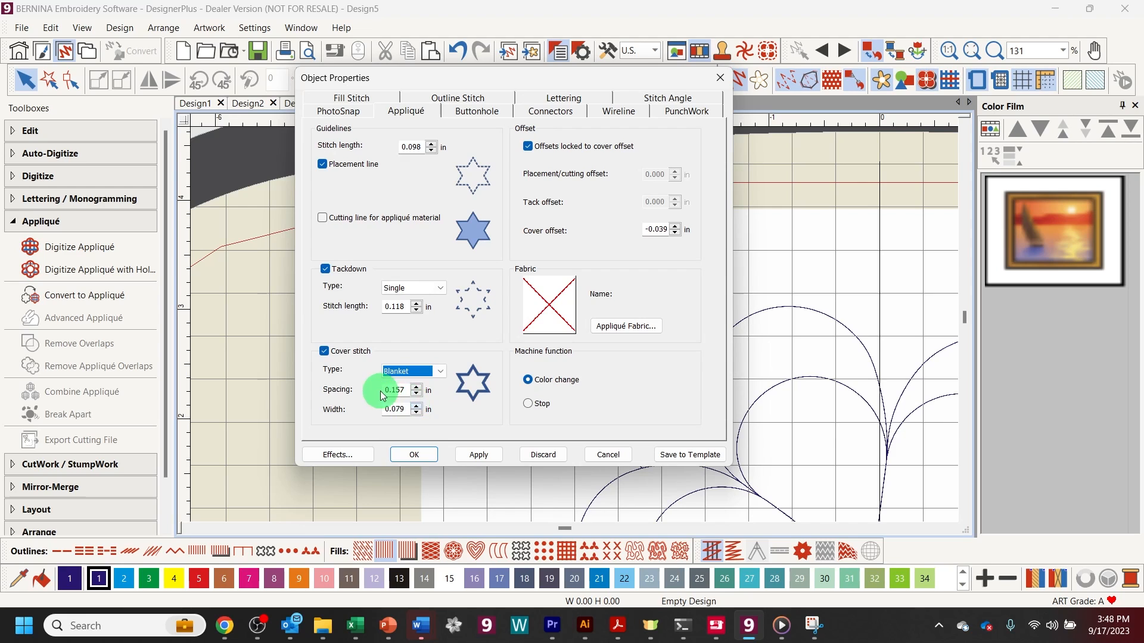
pyautogui.moveTo(409, 409); pyautogui.dragTo(357, 411)
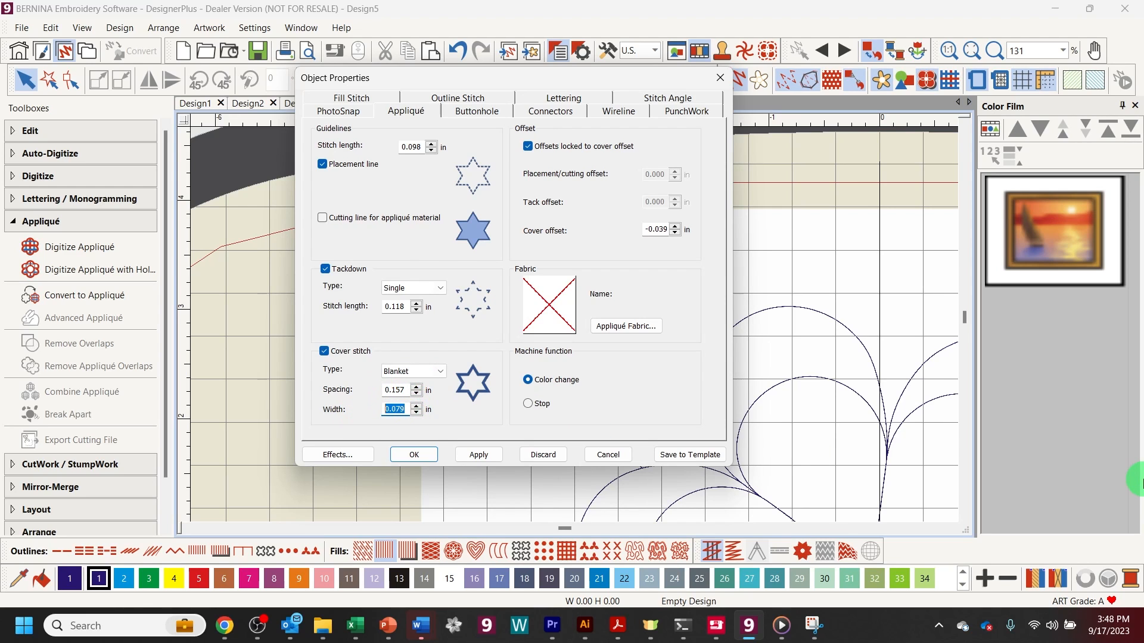
pyautogui.write('2mm')
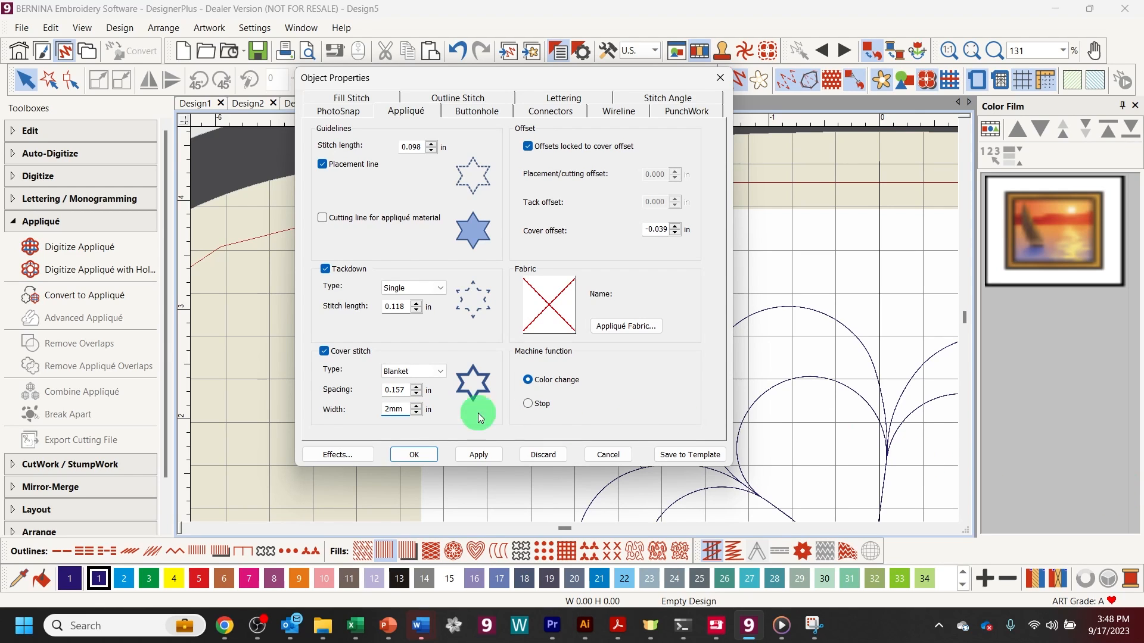
pyautogui.click(394, 390)
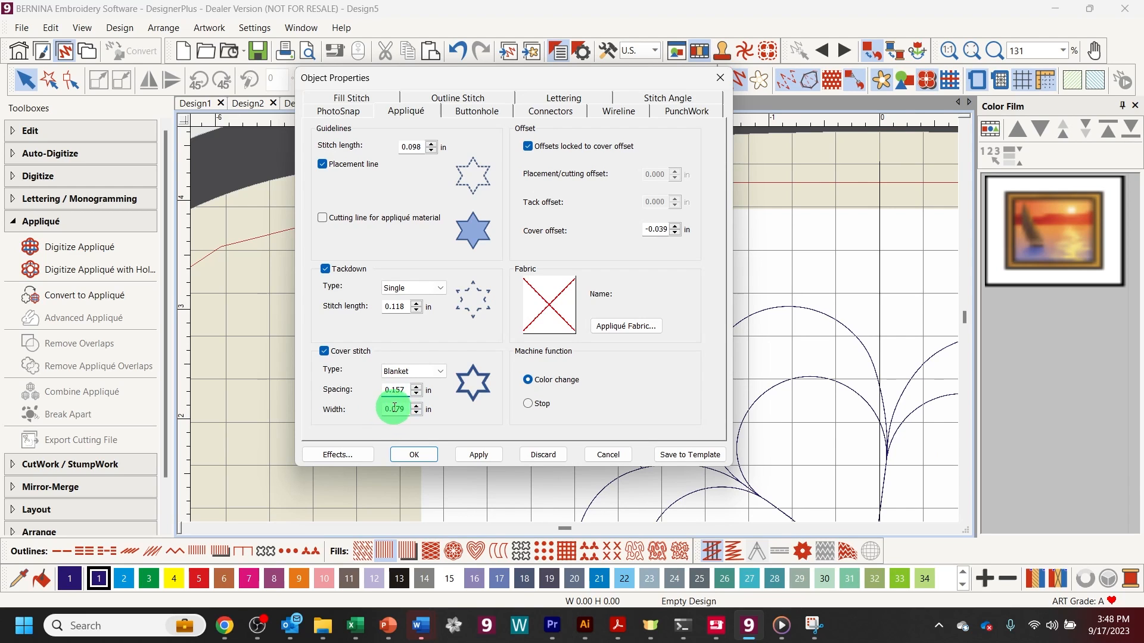
# Step: Unlock the appliqué offsets from the cover offset, apply the settings and close the object properties
pyautogui.click(529, 148)
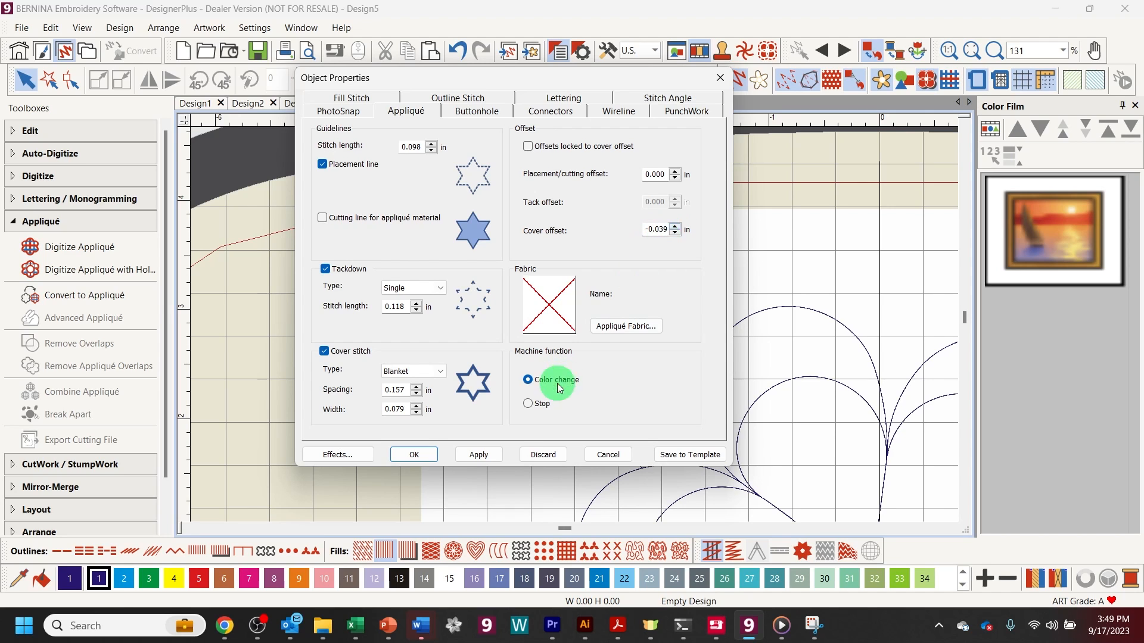
pyautogui.click(480, 455)
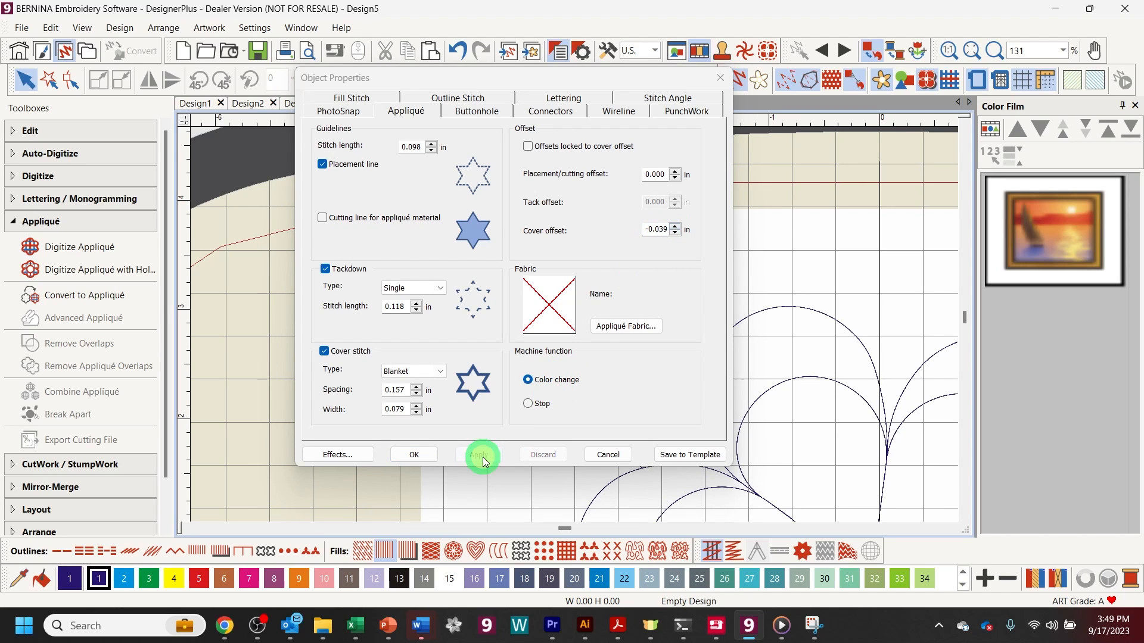
pyautogui.click(423, 456)
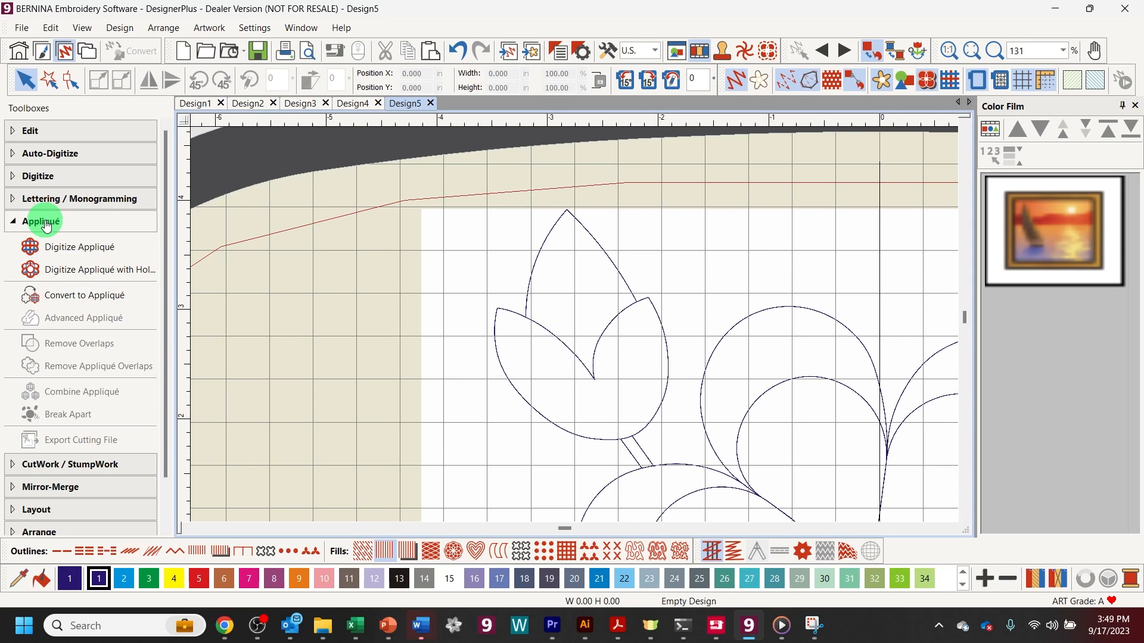
# Step: Digitize the pointed bud petal as a closed appliqué, about 1.07 by 1.73 inches, with its lower edges extended under the bud base
pyautogui.click(51, 253)
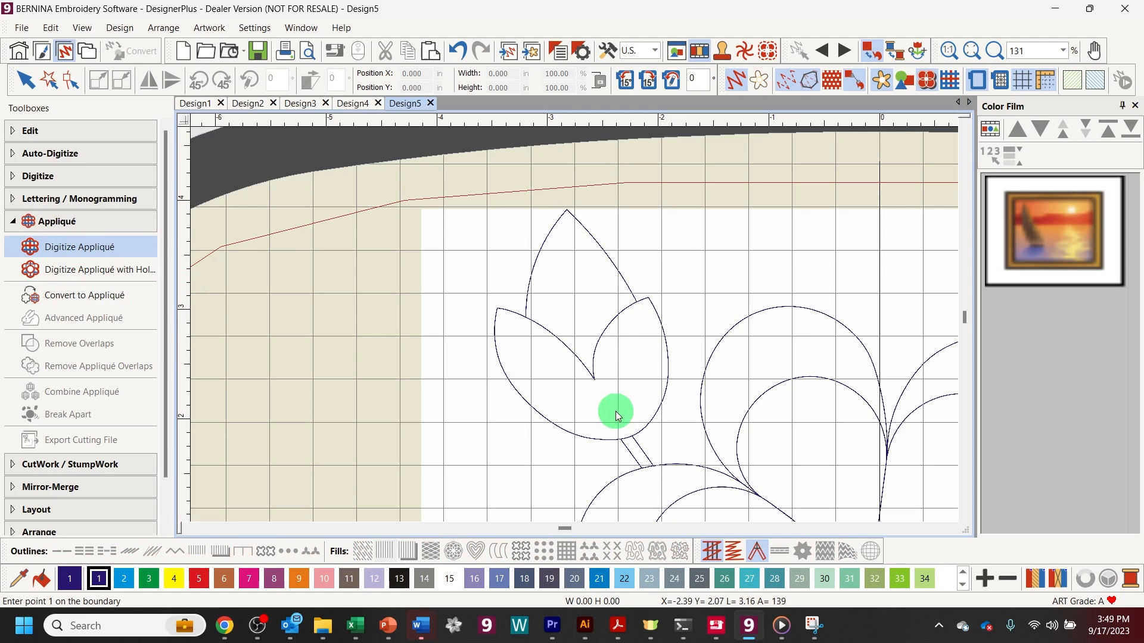
pyautogui.click(527, 330)
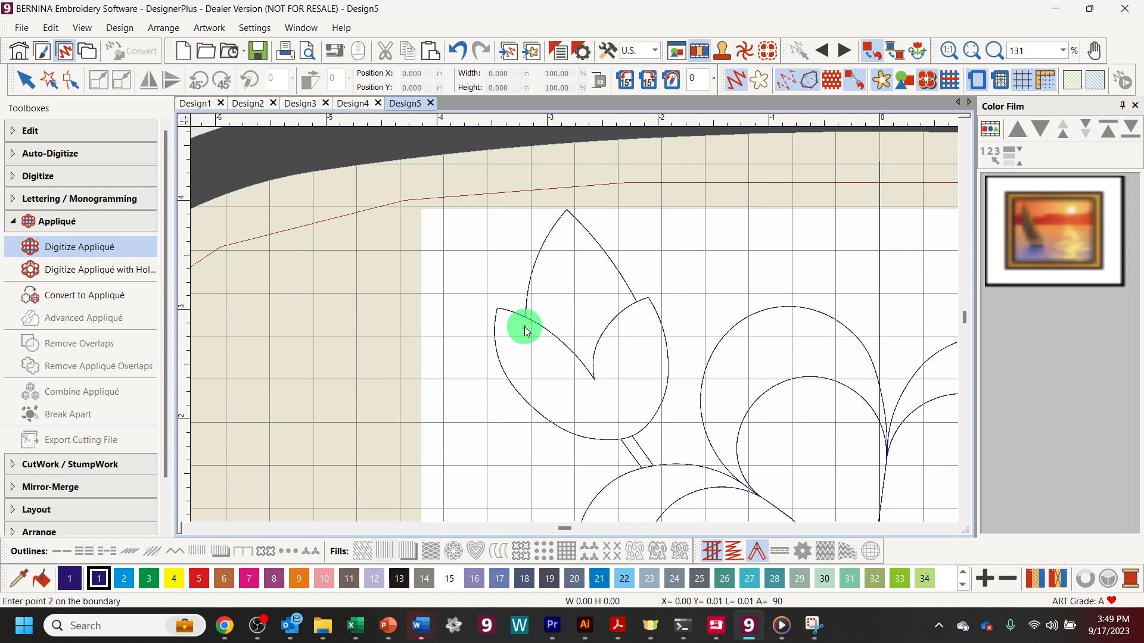
pyautogui.rightClick(531, 275)
pyautogui.rightClick(551, 226)
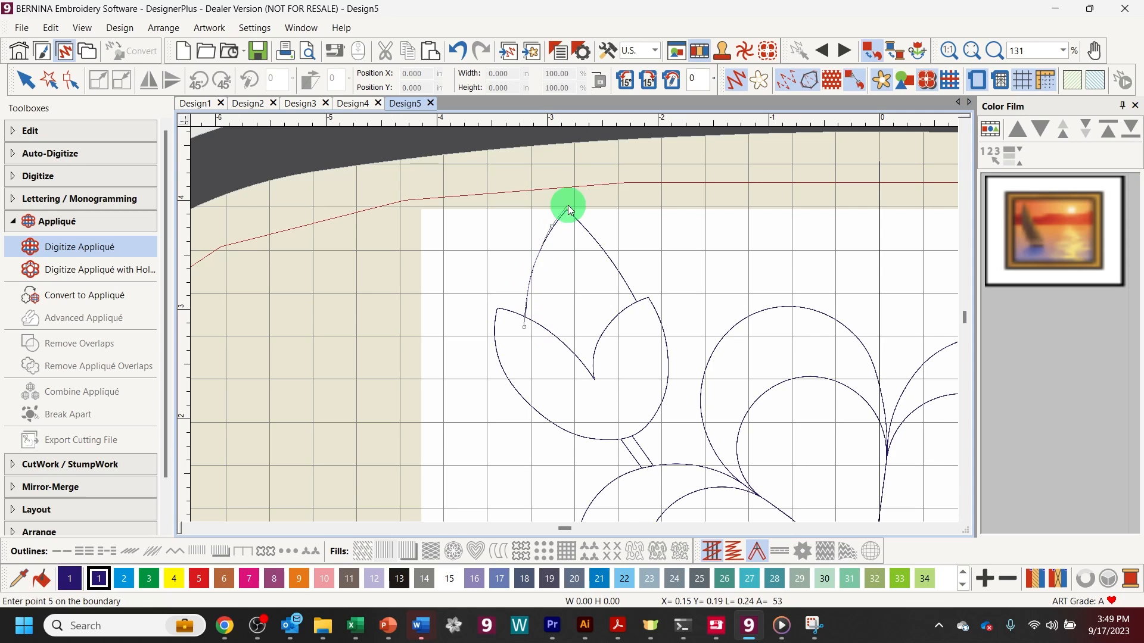
pyautogui.click(566, 206)
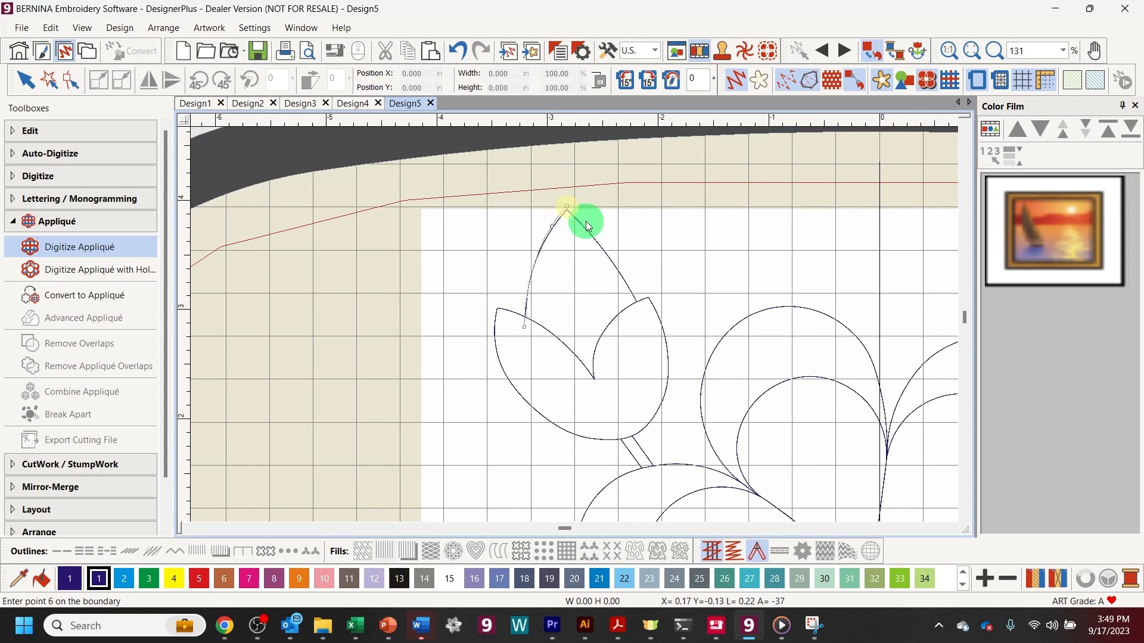
pyautogui.rightClick(604, 245)
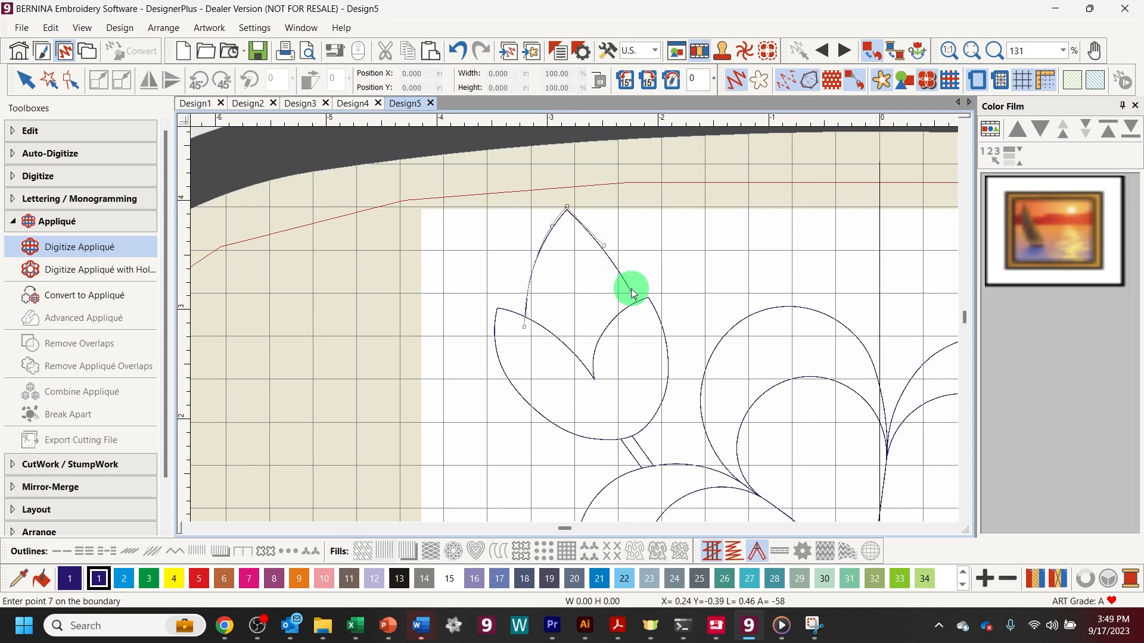
pyautogui.click(630, 290)
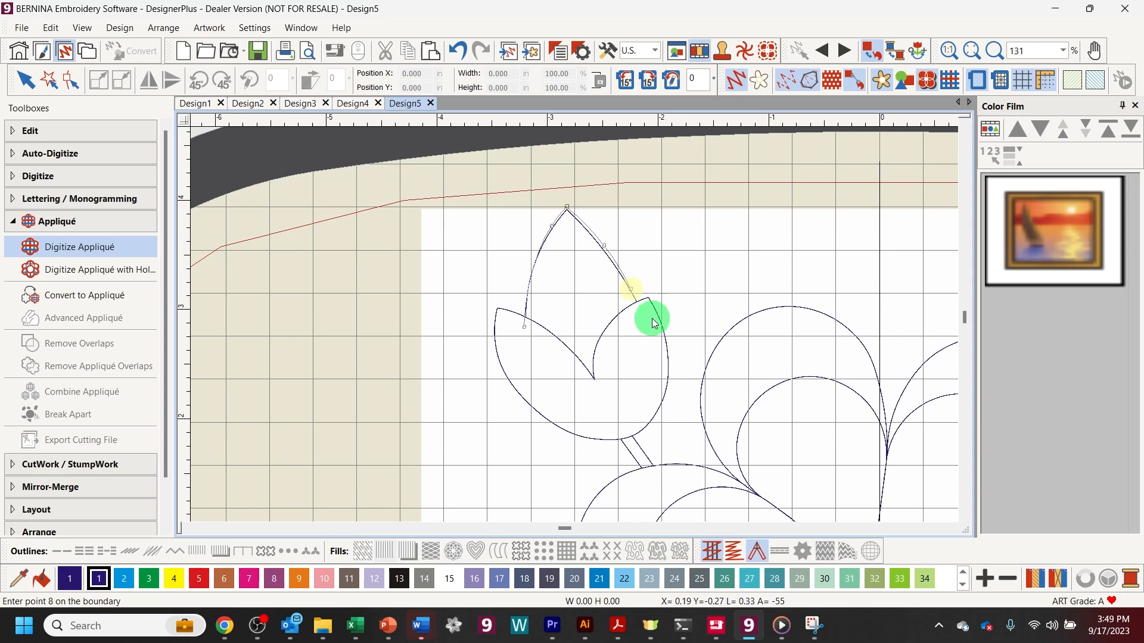
pyautogui.click(641, 312)
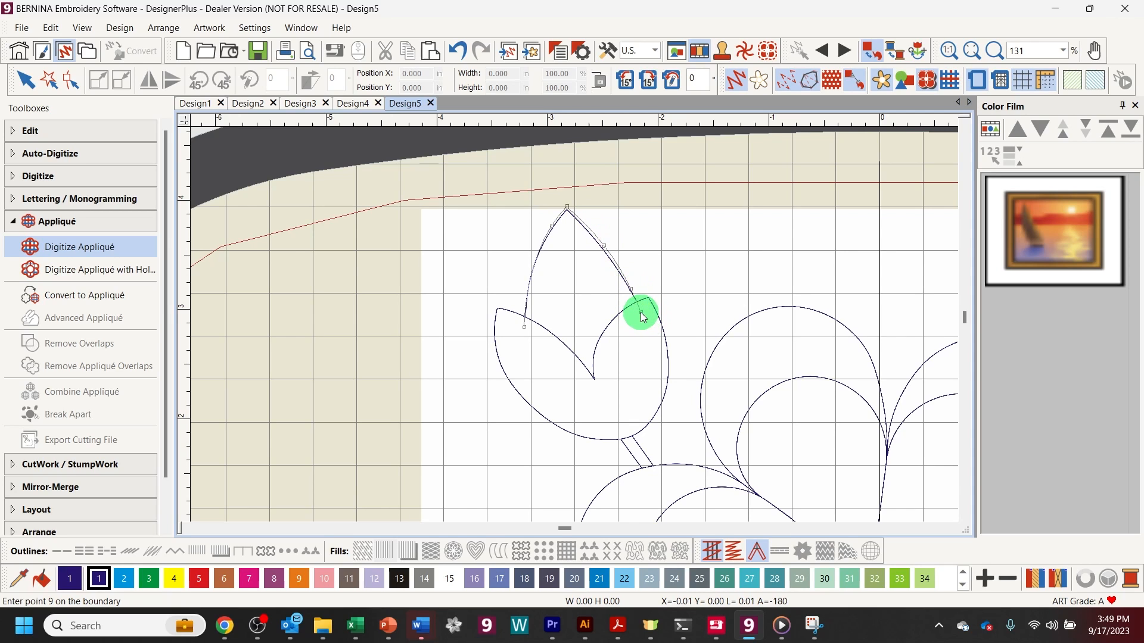
pyautogui.rightClick(613, 338)
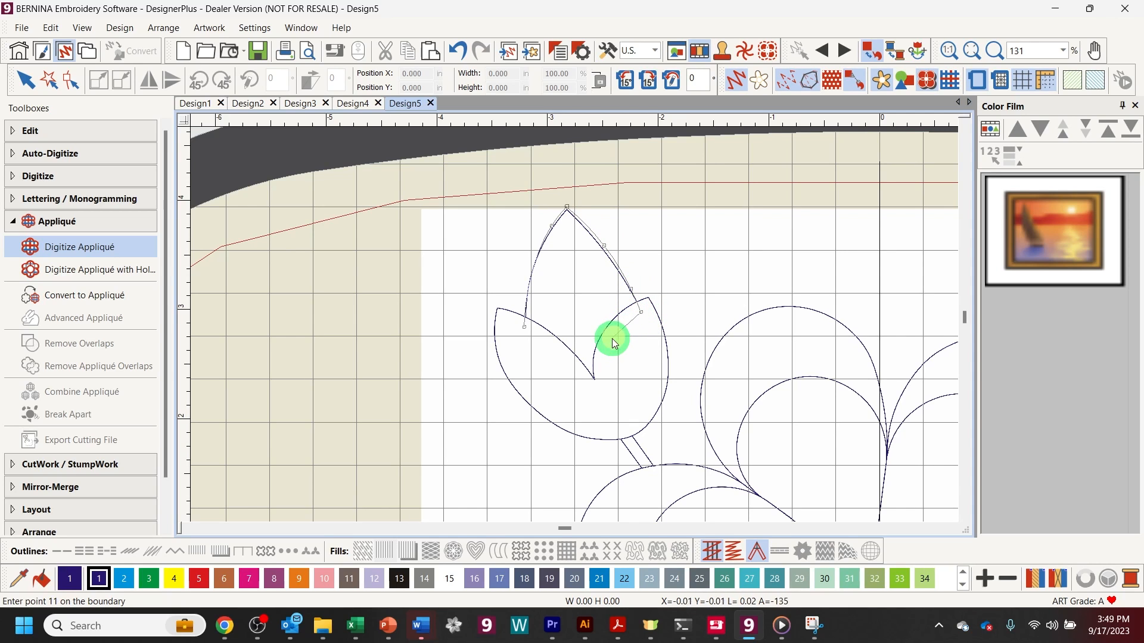
pyautogui.click(600, 395)
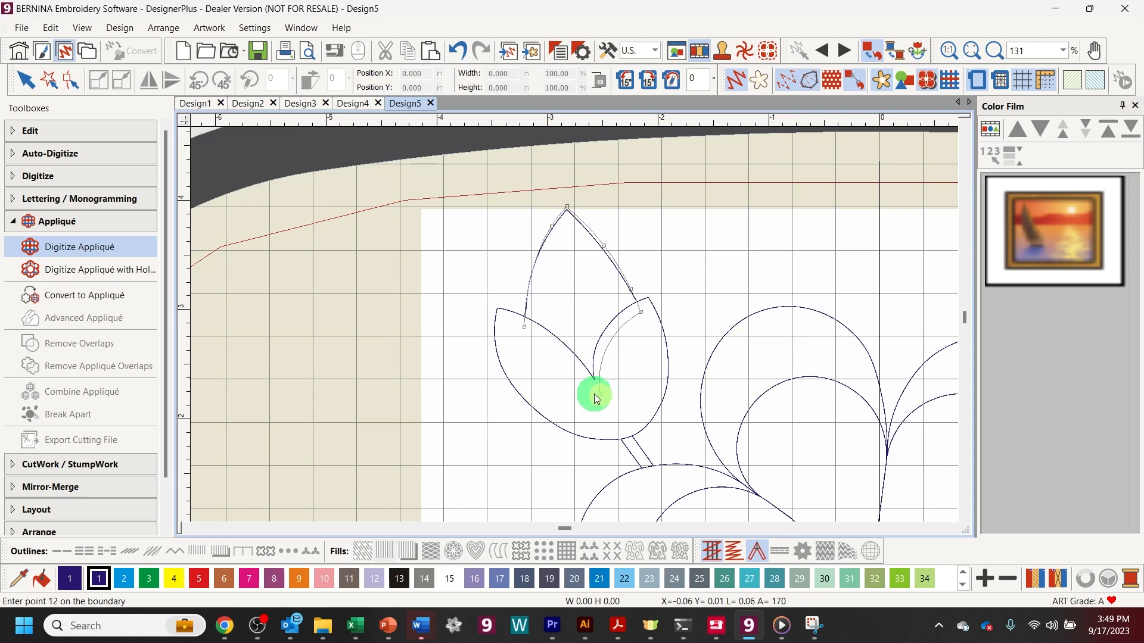
pyautogui.rightClick(572, 366)
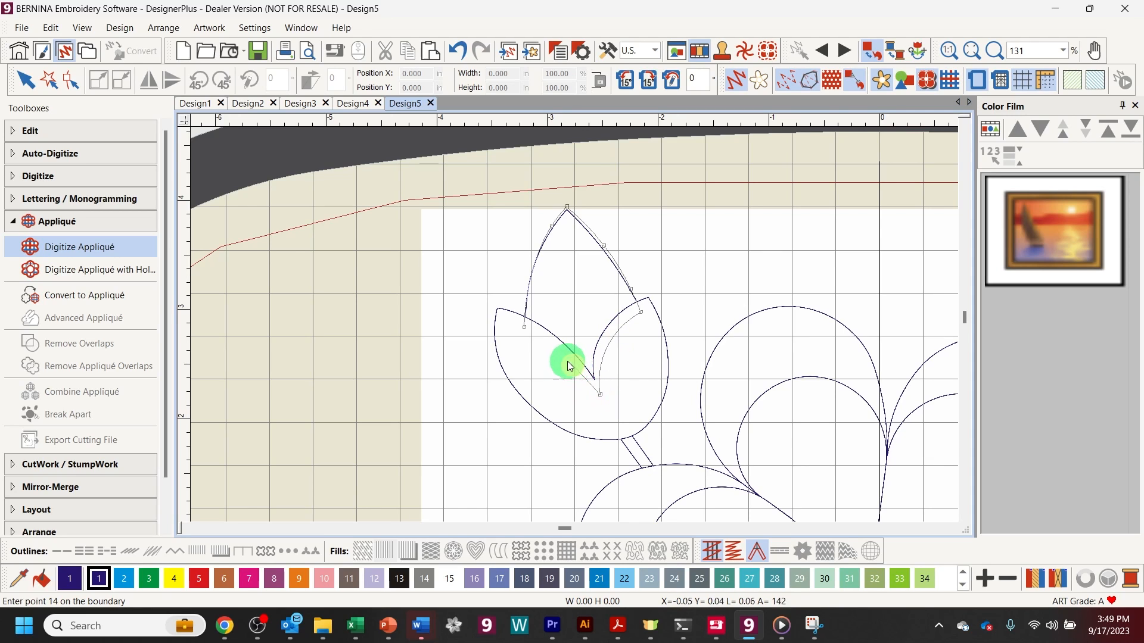
pyautogui.click(533, 331)
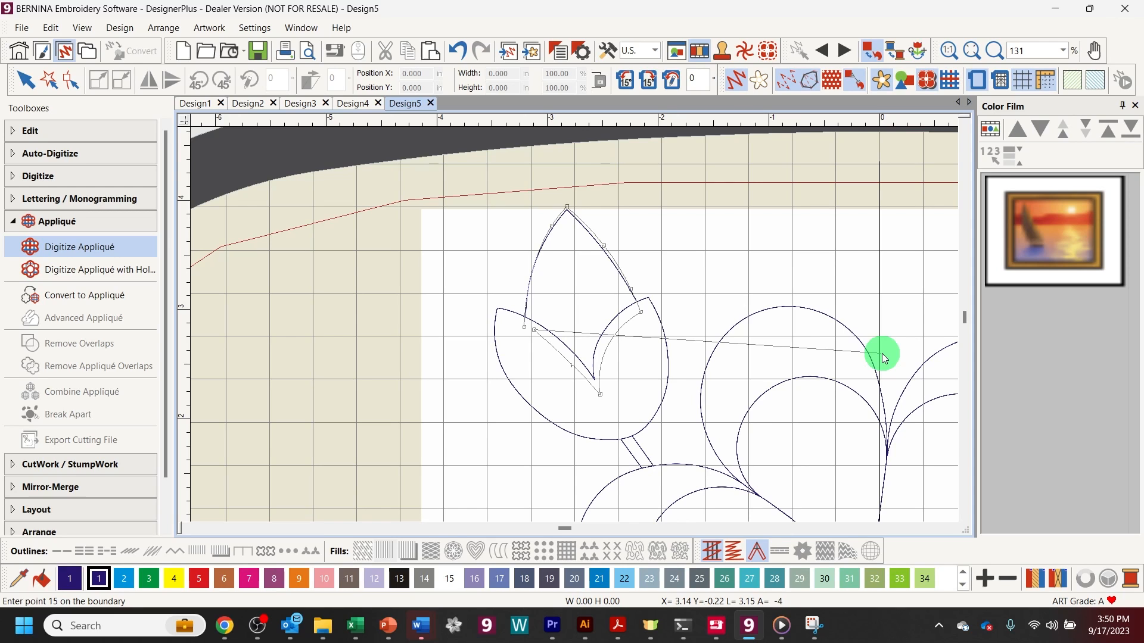
pyautogui.press('Return')
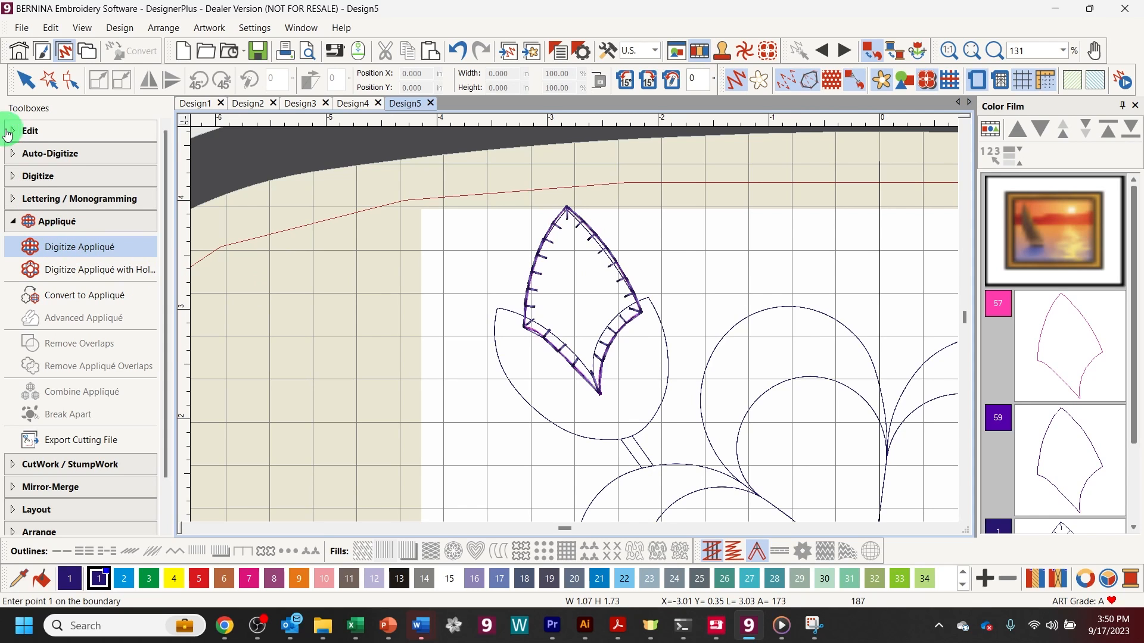
# Step: Digitize the bud's short stem as an open object with a stem stitch outline in green thread color 3
pyautogui.click(30, 174)
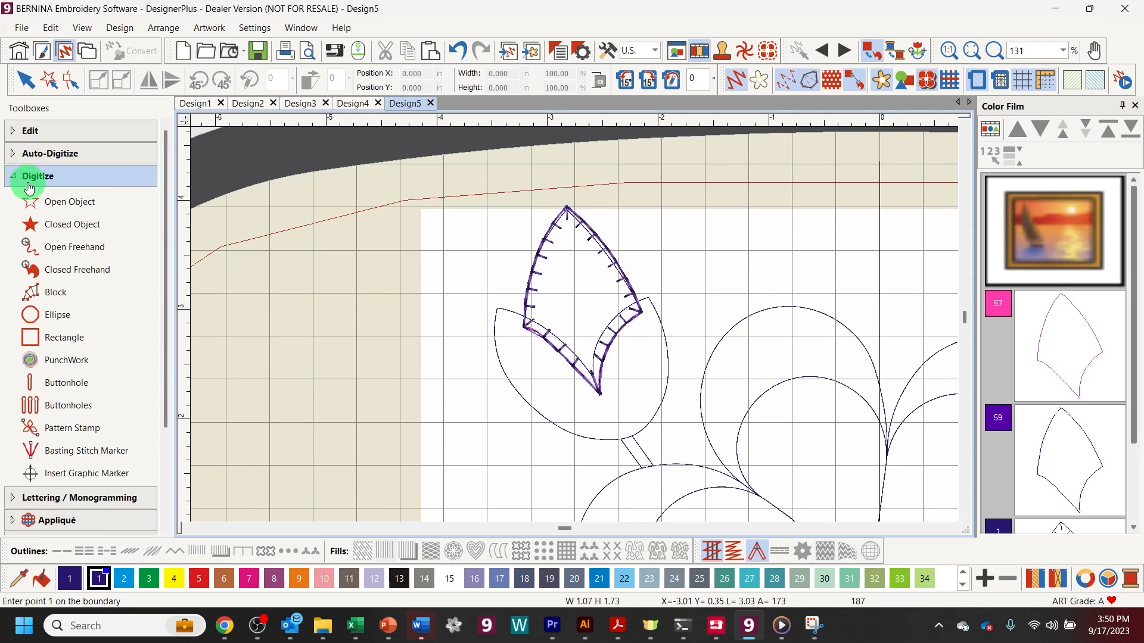
pyautogui.click(64, 202)
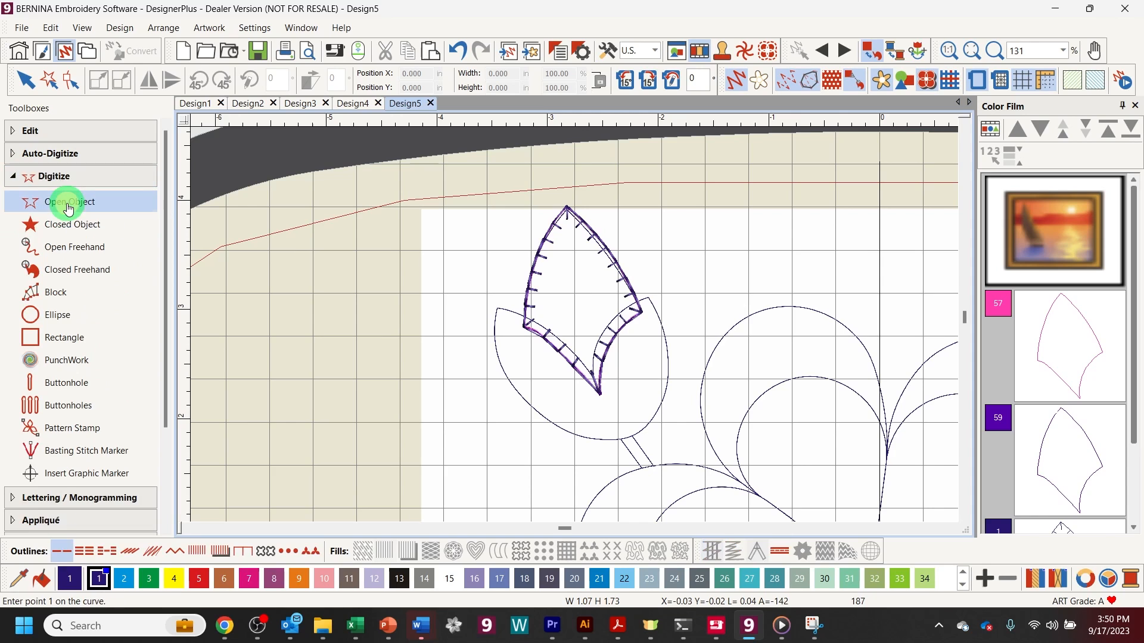
pyautogui.click(153, 553)
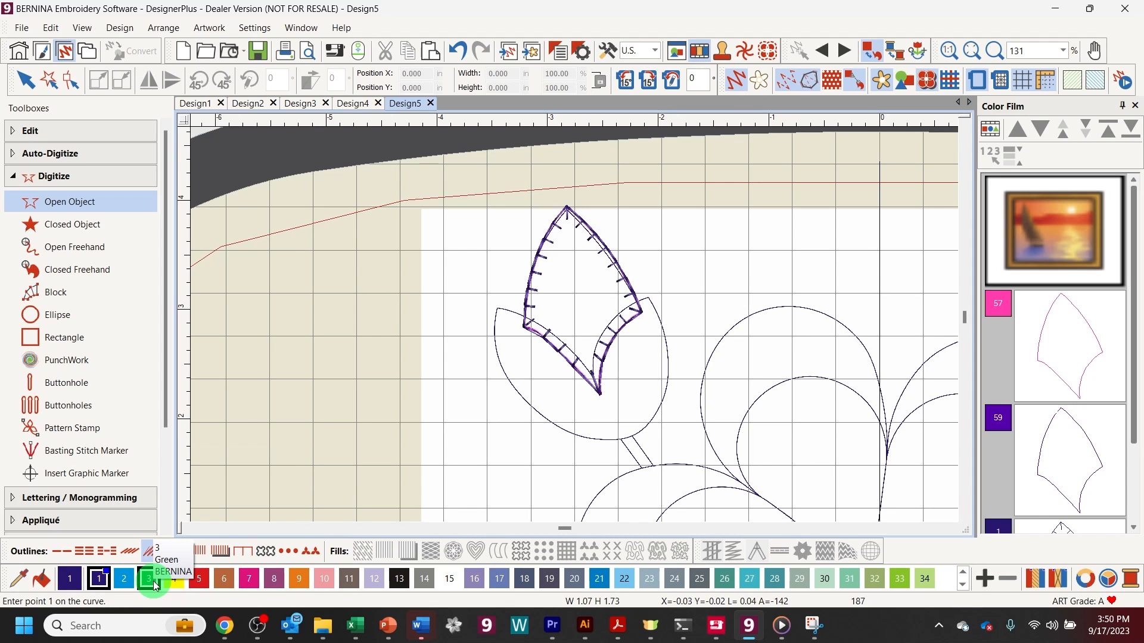
pyautogui.click(154, 585)
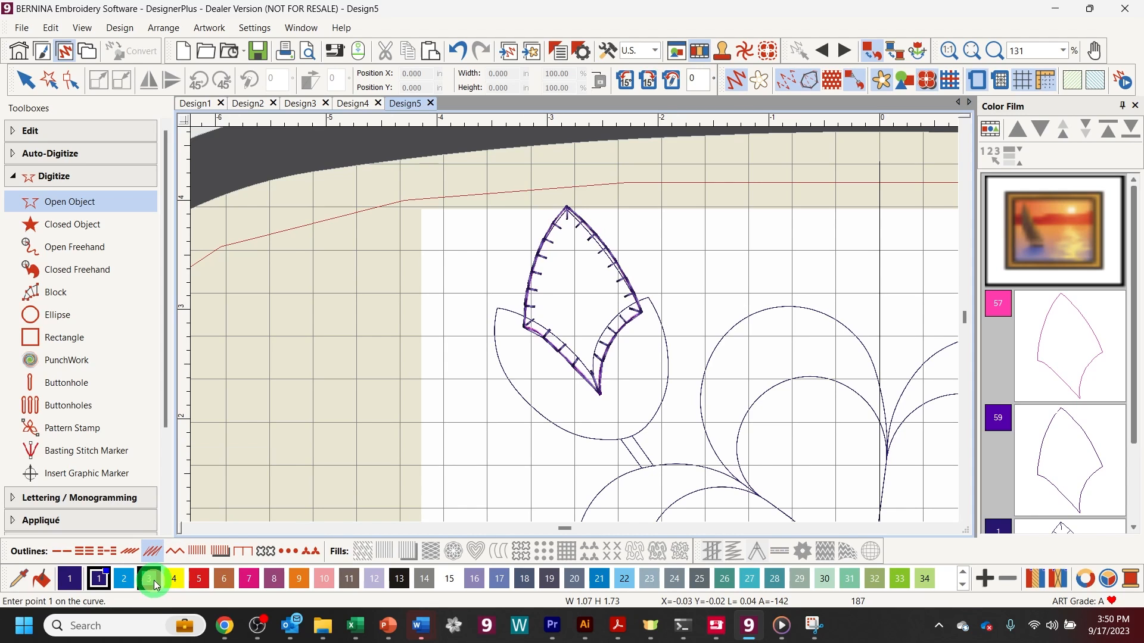
pyautogui.click(651, 476)
pyautogui.click(649, 471)
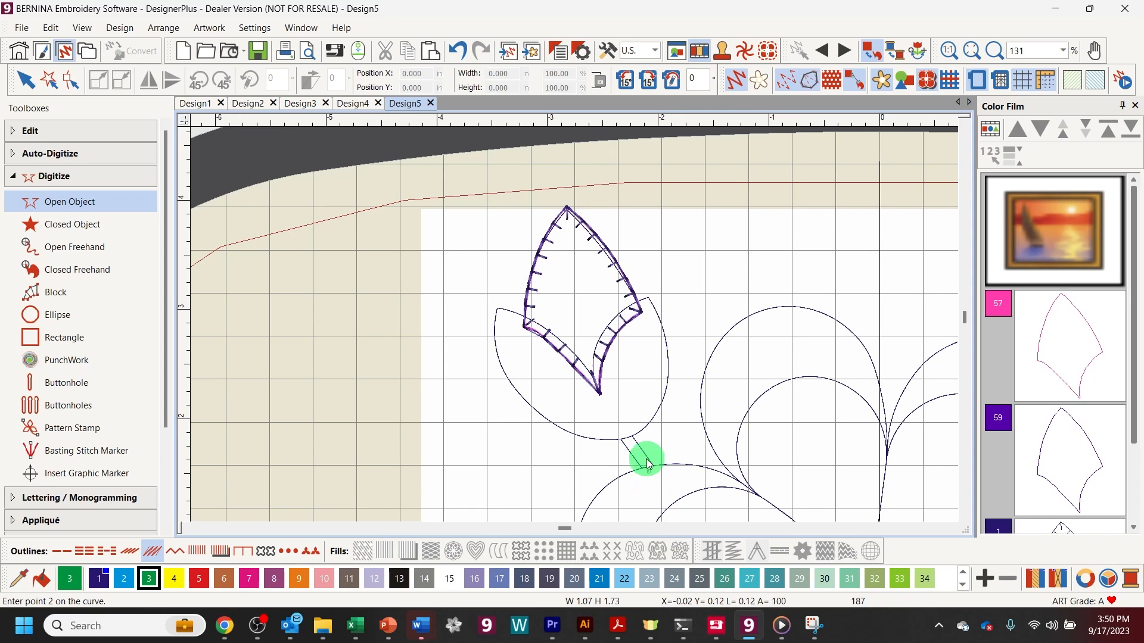
pyautogui.click(635, 447)
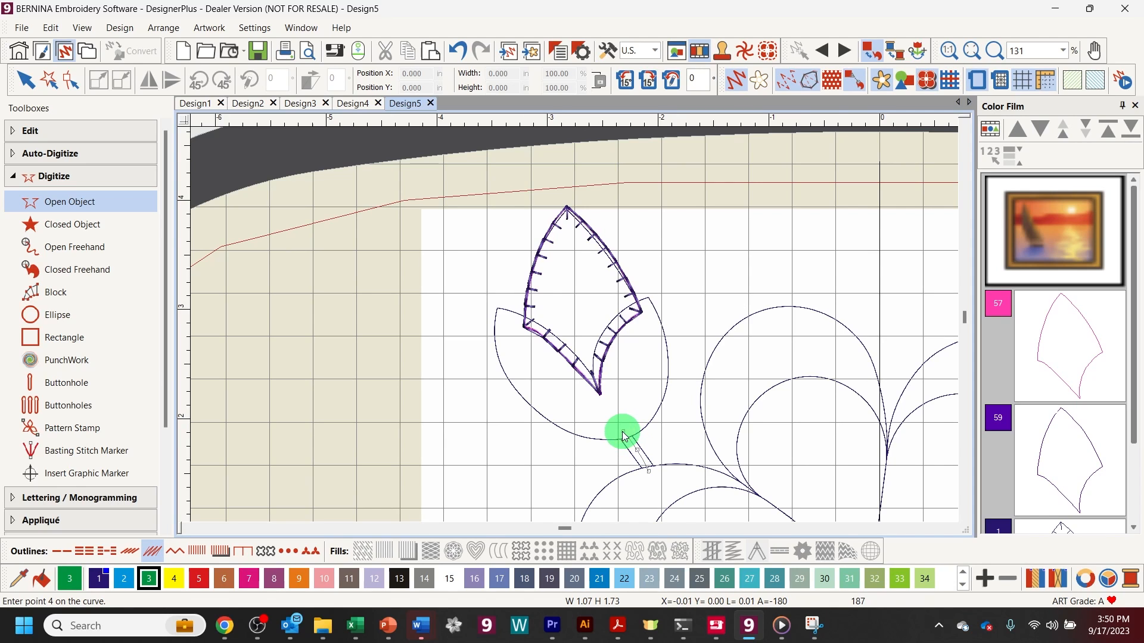
pyautogui.press('Return')
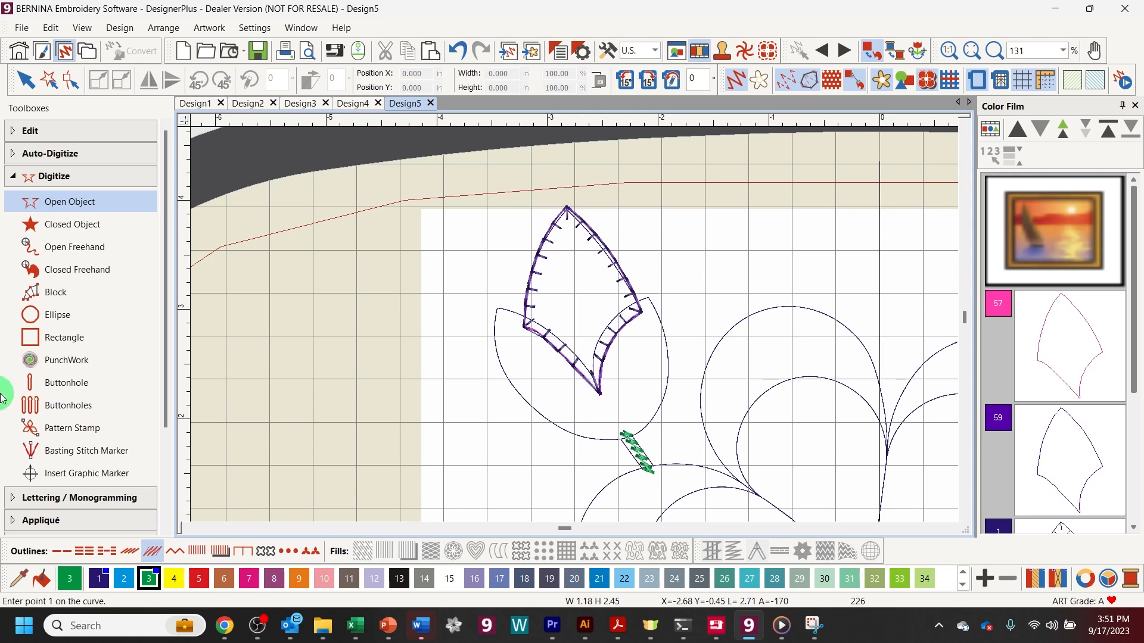
# Step: Digitize the bud base as a closed green appliqué about 1.6 inches wide, following its outer curve and the V-shaped notch over the petal
pyautogui.click(10, 179)
pyautogui.click(35, 225)
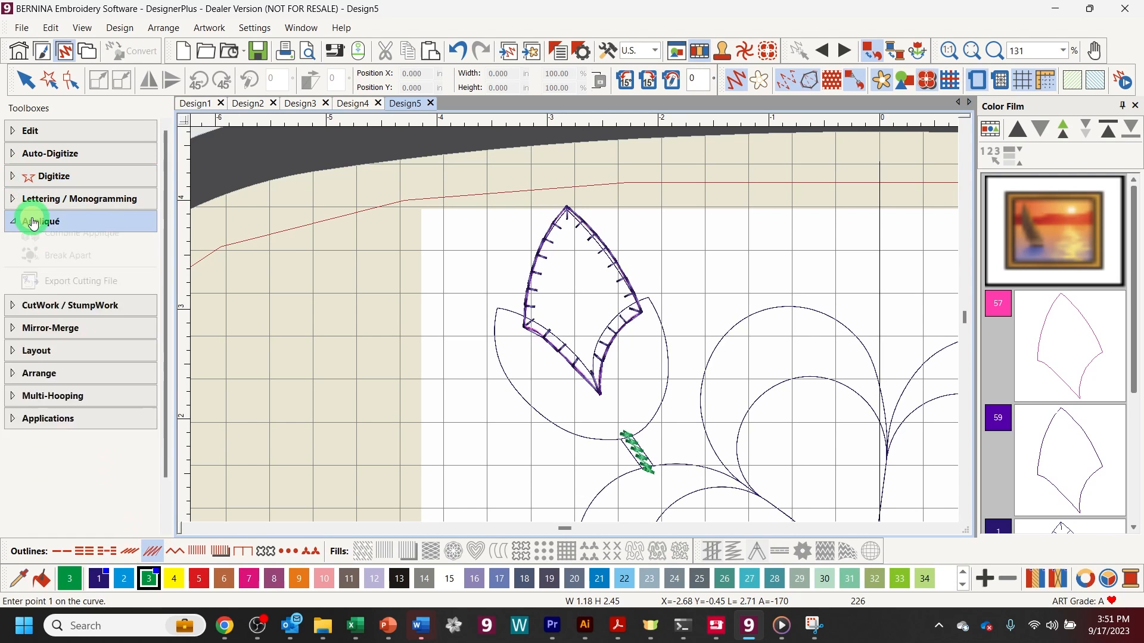
pyautogui.click(54, 247)
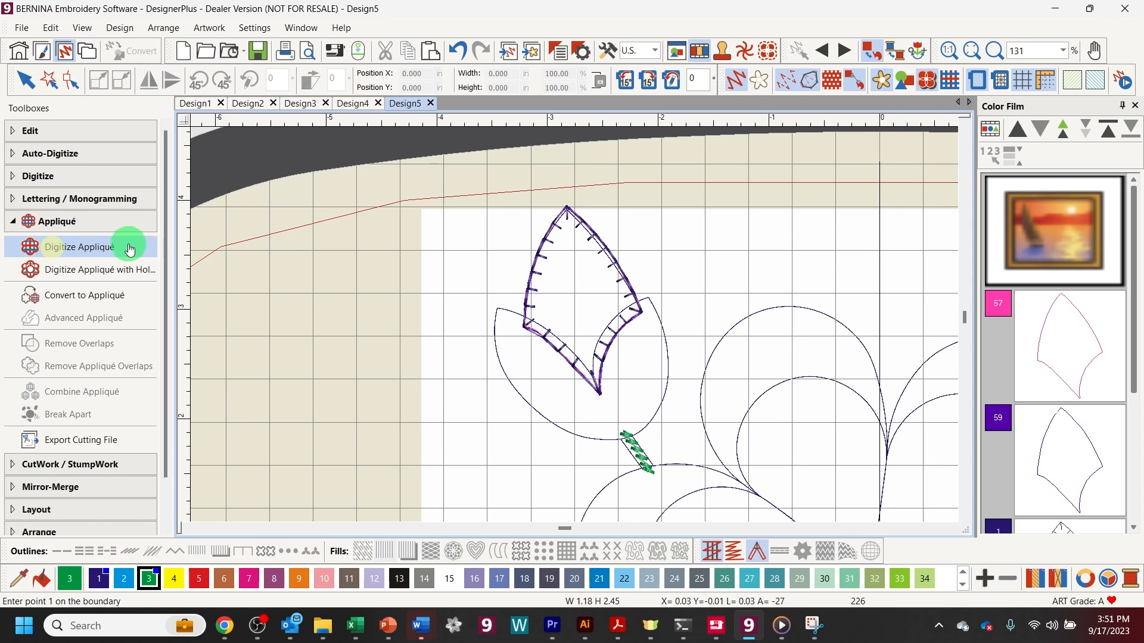
pyautogui.click(648, 297)
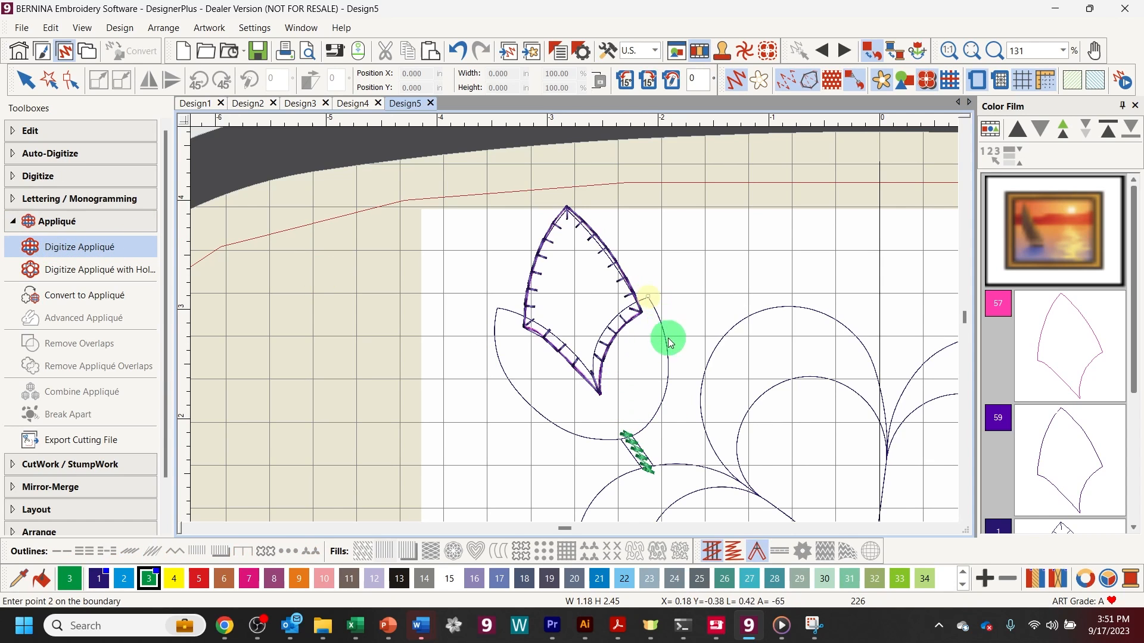
pyautogui.click(667, 353)
pyautogui.click(651, 421)
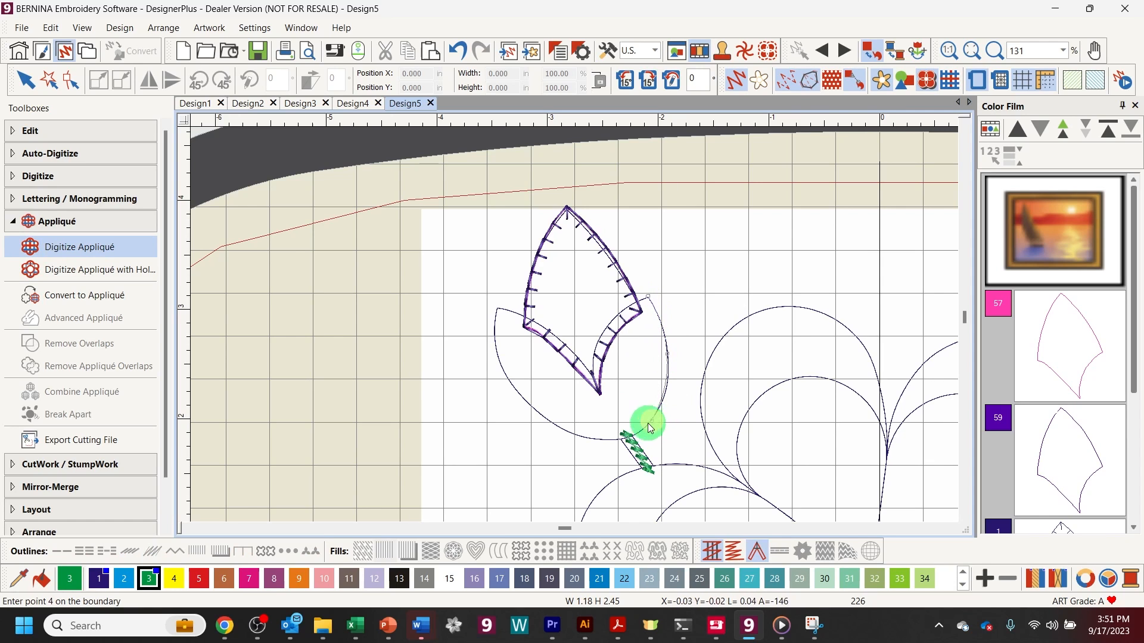
pyautogui.click(596, 441)
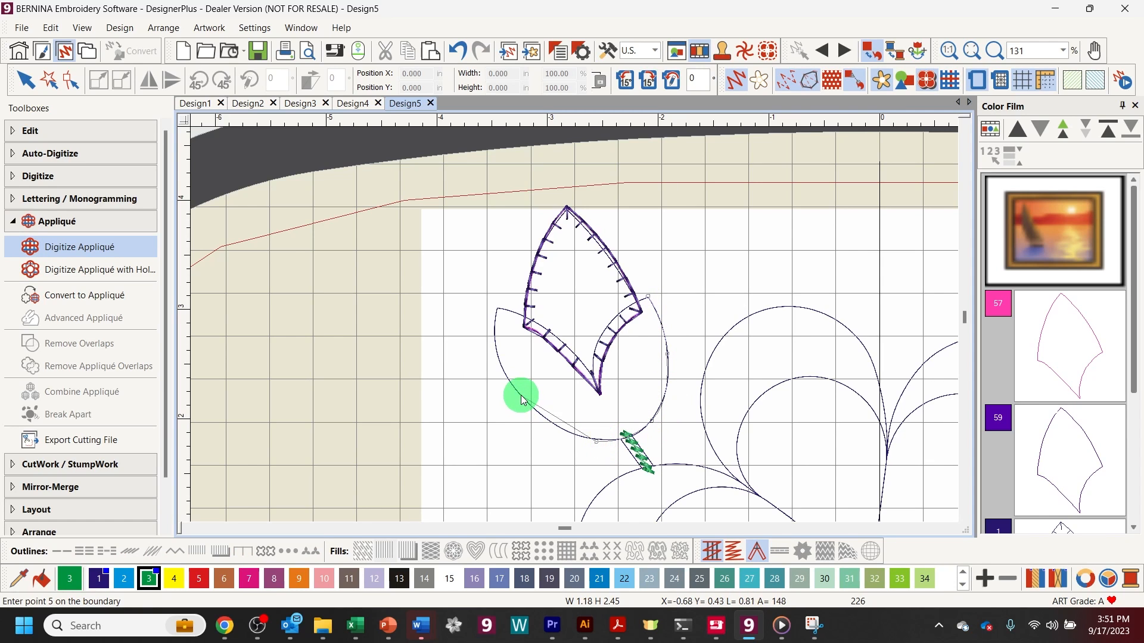
pyautogui.click(517, 395)
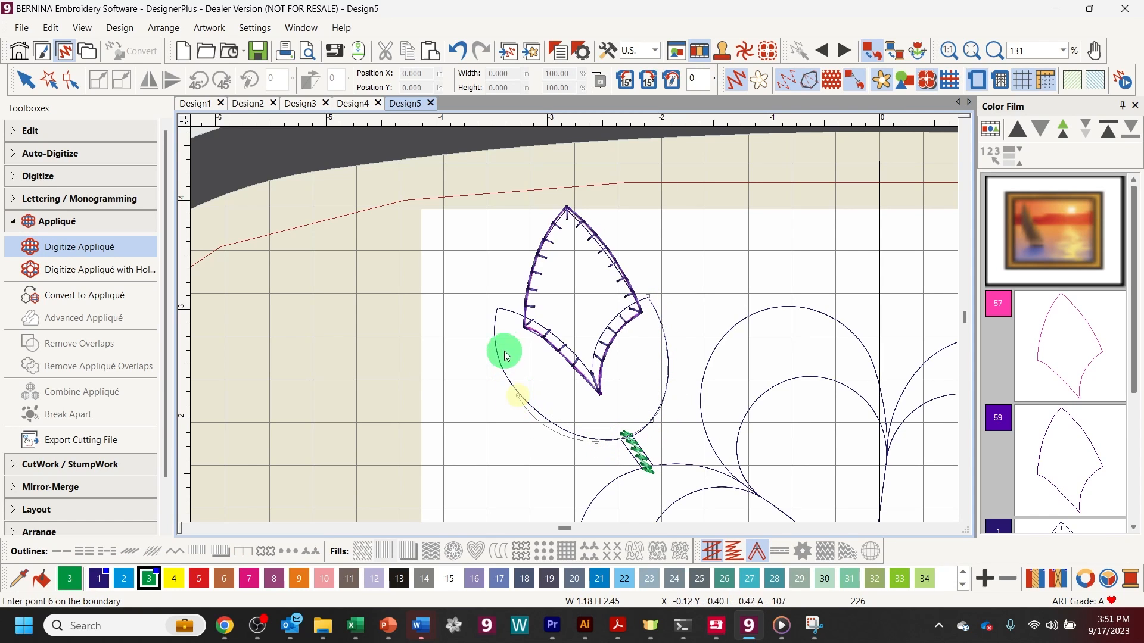
pyautogui.click(494, 308)
pyautogui.click(542, 324)
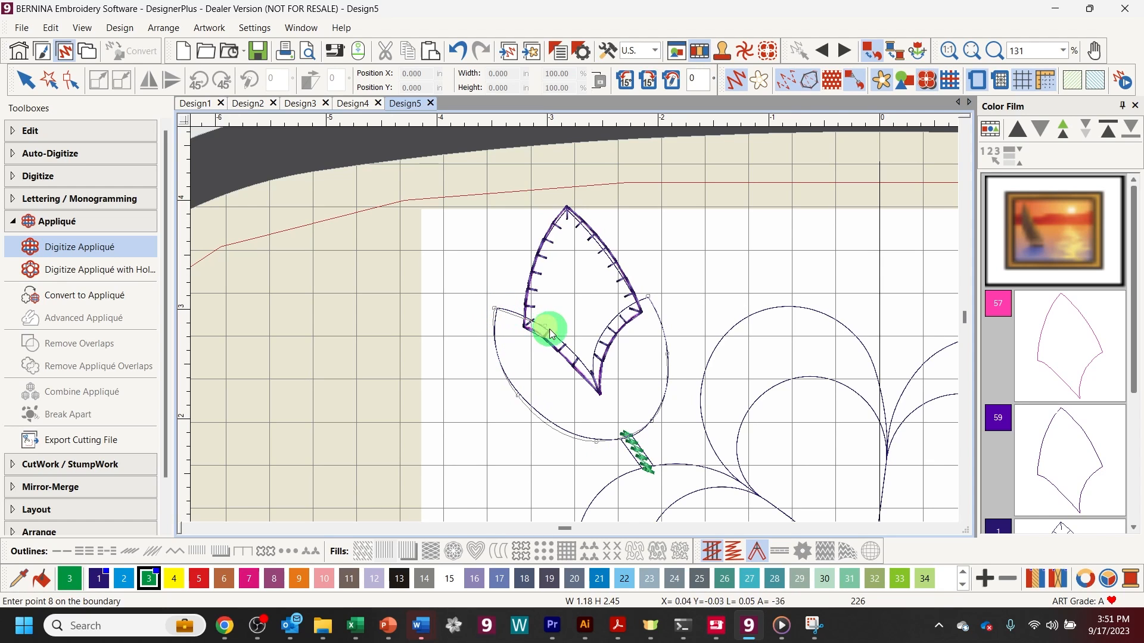
pyautogui.rightClick(581, 360)
pyautogui.rightClick(581, 359)
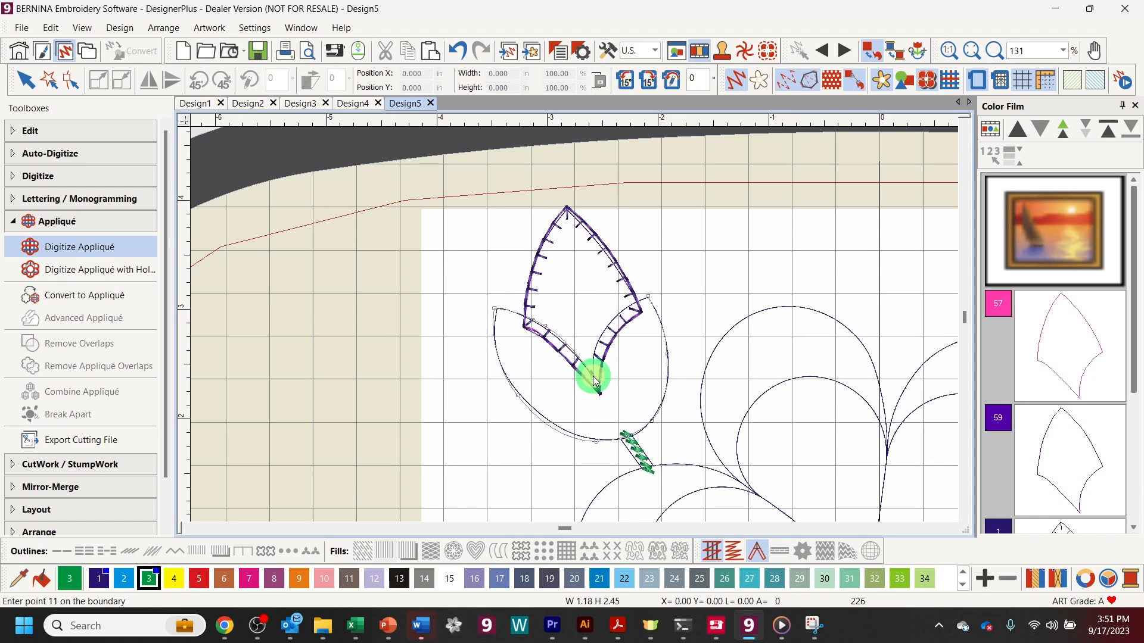
pyautogui.rightClick(601, 328)
pyautogui.click(624, 308)
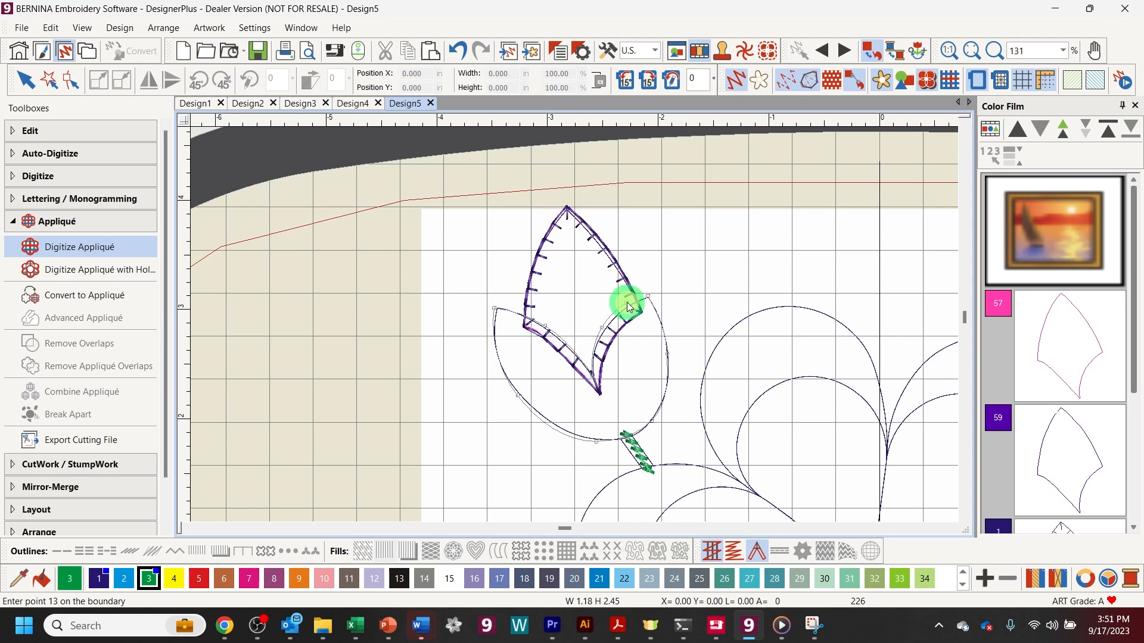
pyautogui.click(627, 308)
pyautogui.press('Return')
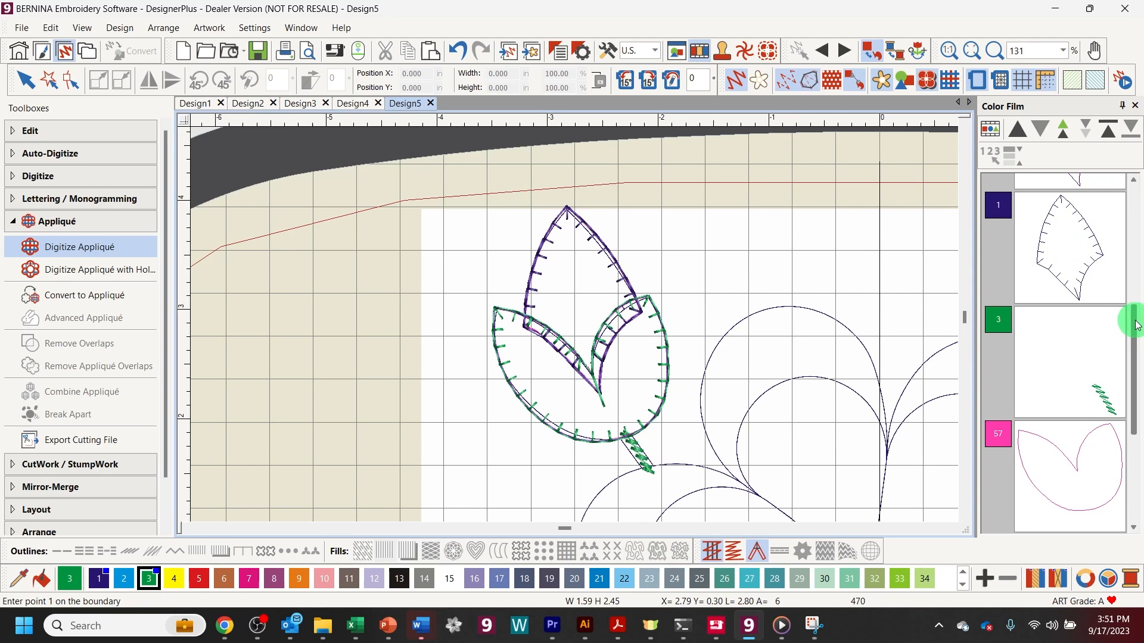
# Step: Recolor the pointed bud petal's cover stitching to thread color 8 and deselect the petal
pyautogui.moveTo(1134, 326); pyautogui.dragTo(1134, 234)
pyautogui.click(1076, 460)
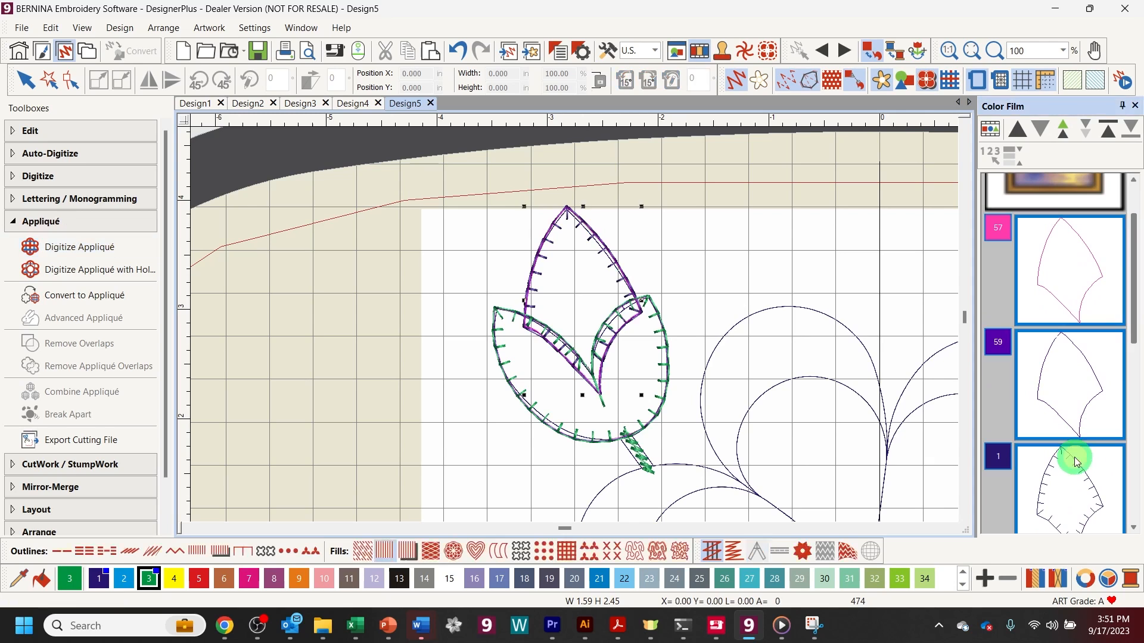
pyautogui.click(275, 579)
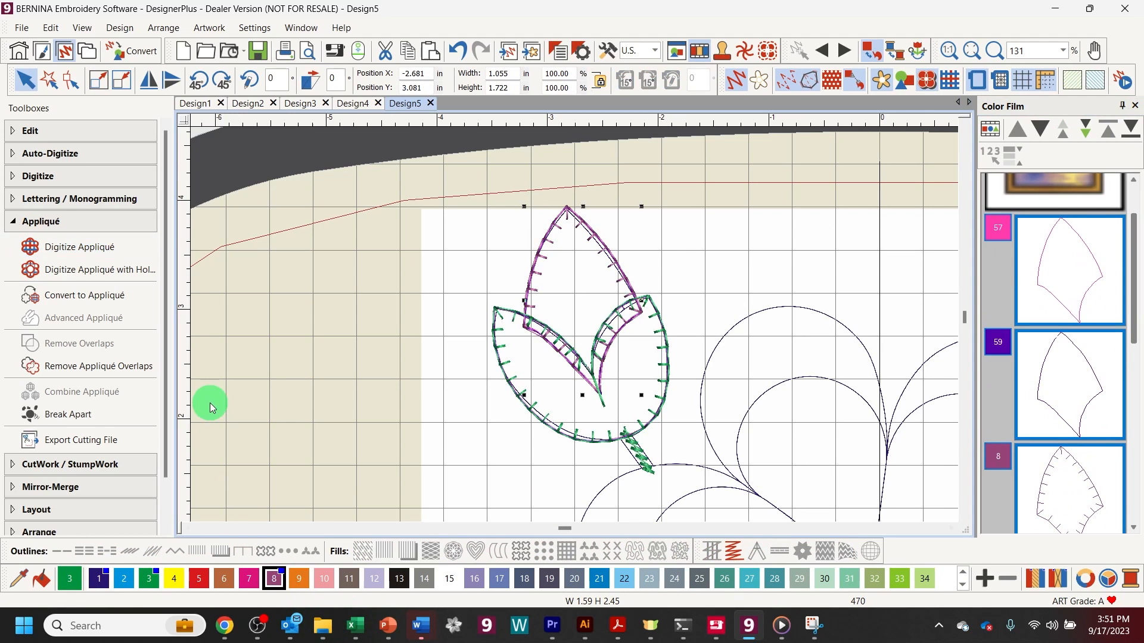
pyautogui.click(266, 385)
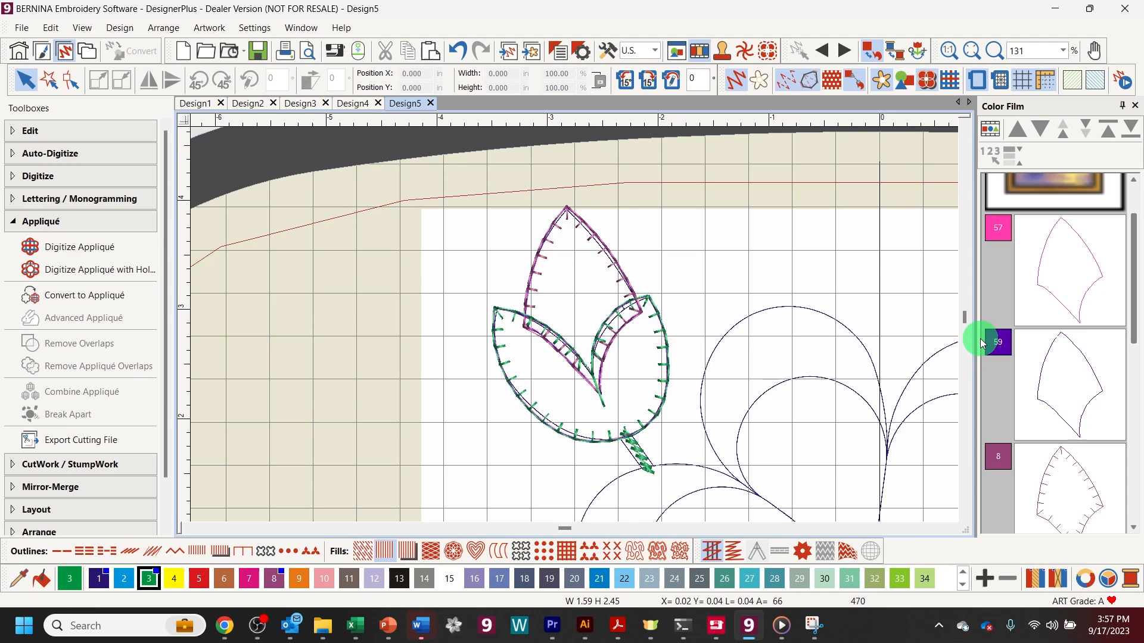
# Step: Select both the bud petal and the bud base appliqués and remove their appliqué overlaps
pyautogui.click(1037, 276)
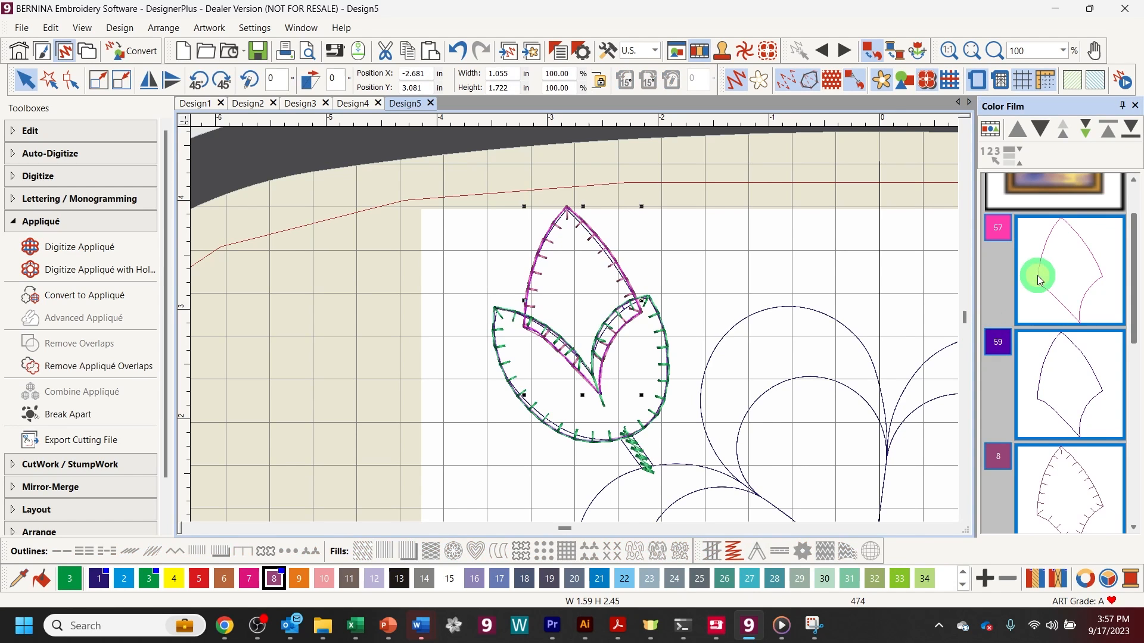
pyautogui.scroll(-2, 1030, 261)
pyautogui.scroll(-2, 1034, 281)
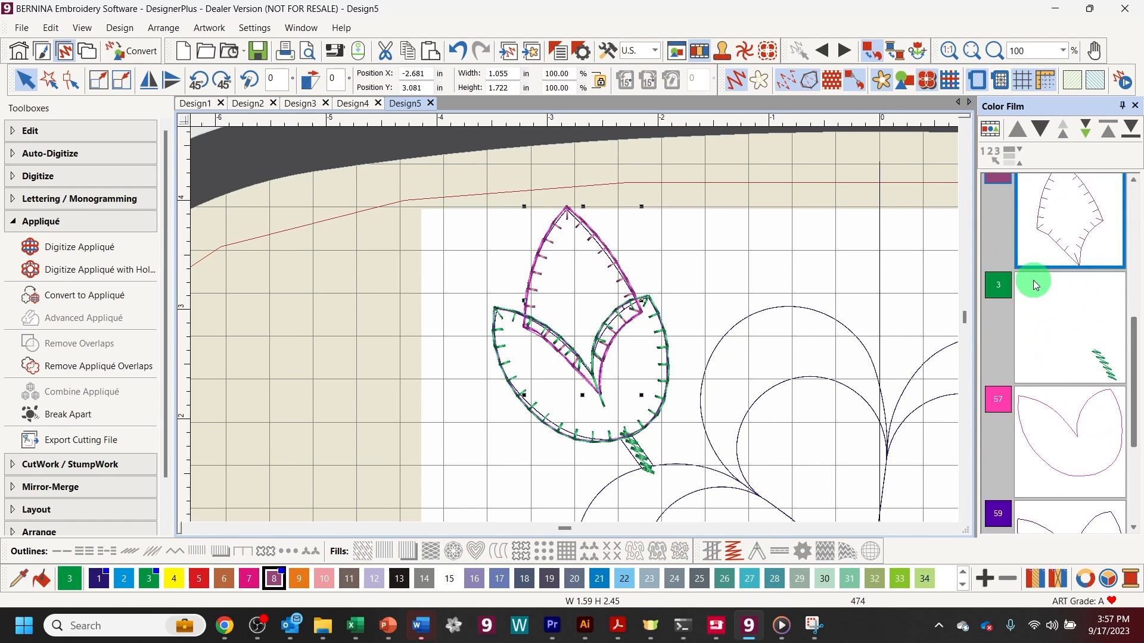
pyautogui.keyDown('ctrl'); pyautogui.click(1106, 454); pyautogui.keyUp('ctrl')
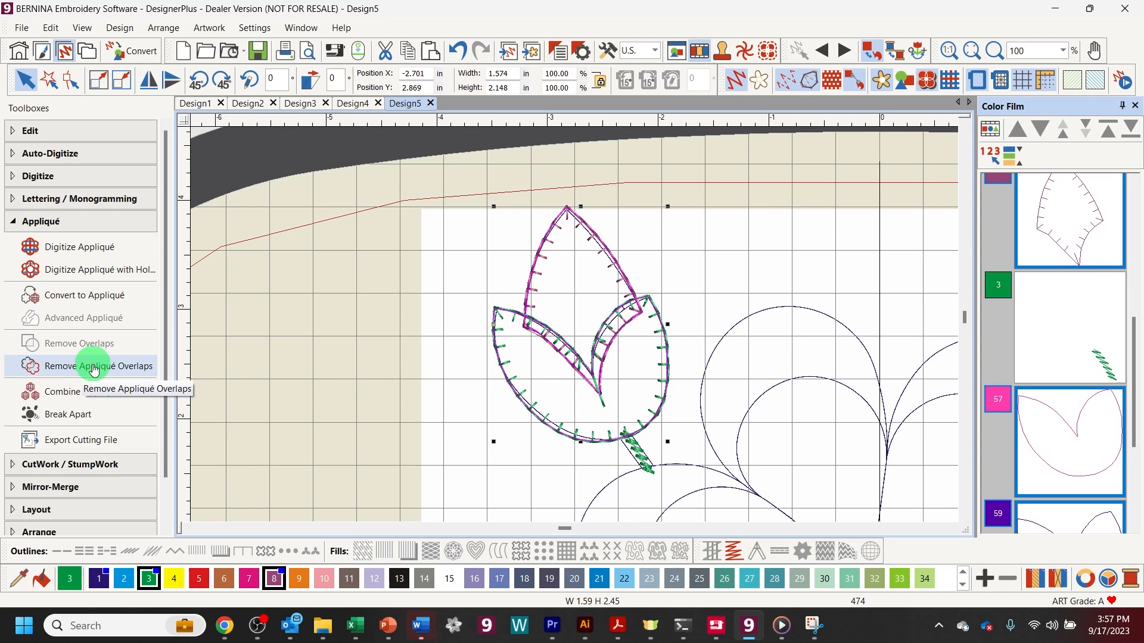
pyautogui.click(55, 370)
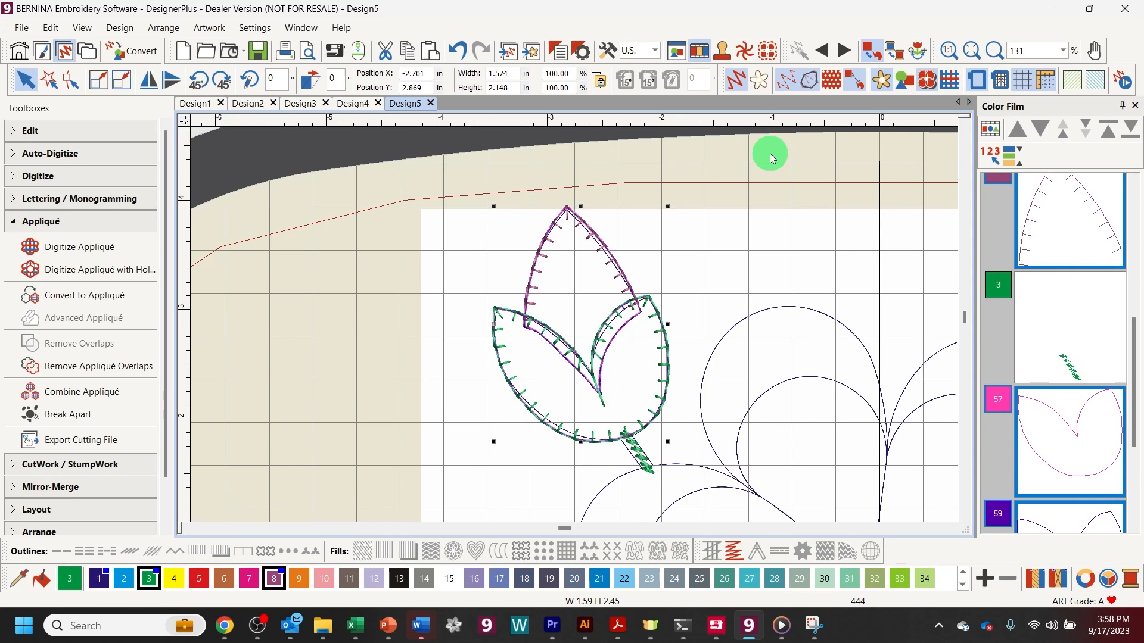
# Step: Digitize the stem joining the flower to the right-hand leaf as an open object with the green stem stitch outline
pyautogui.click(972, 48)
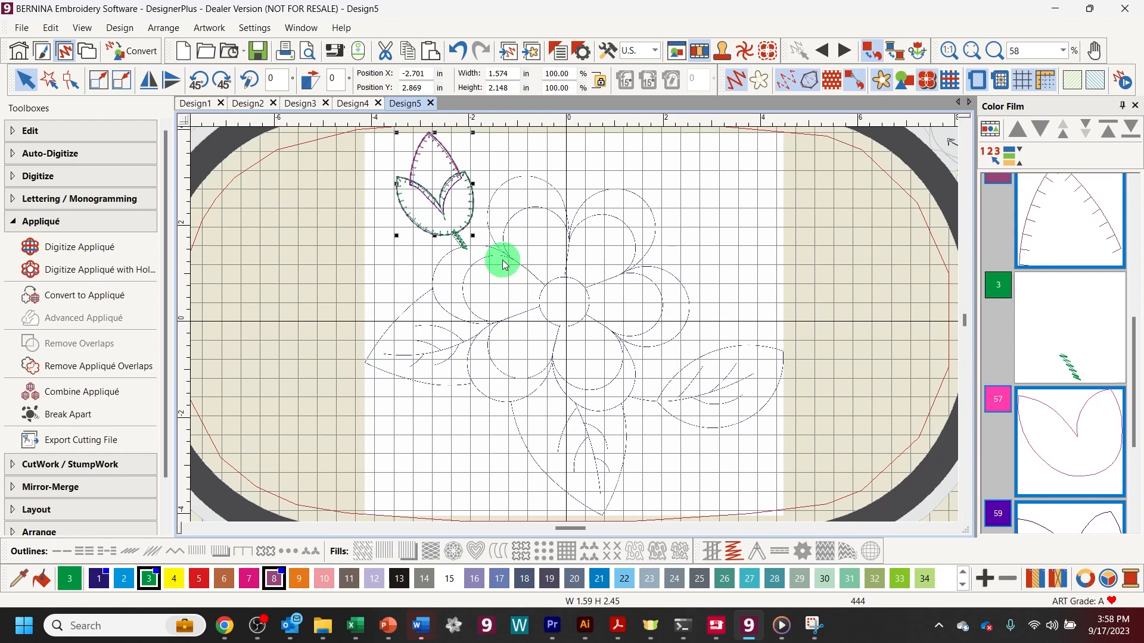
pyautogui.click(373, 263)
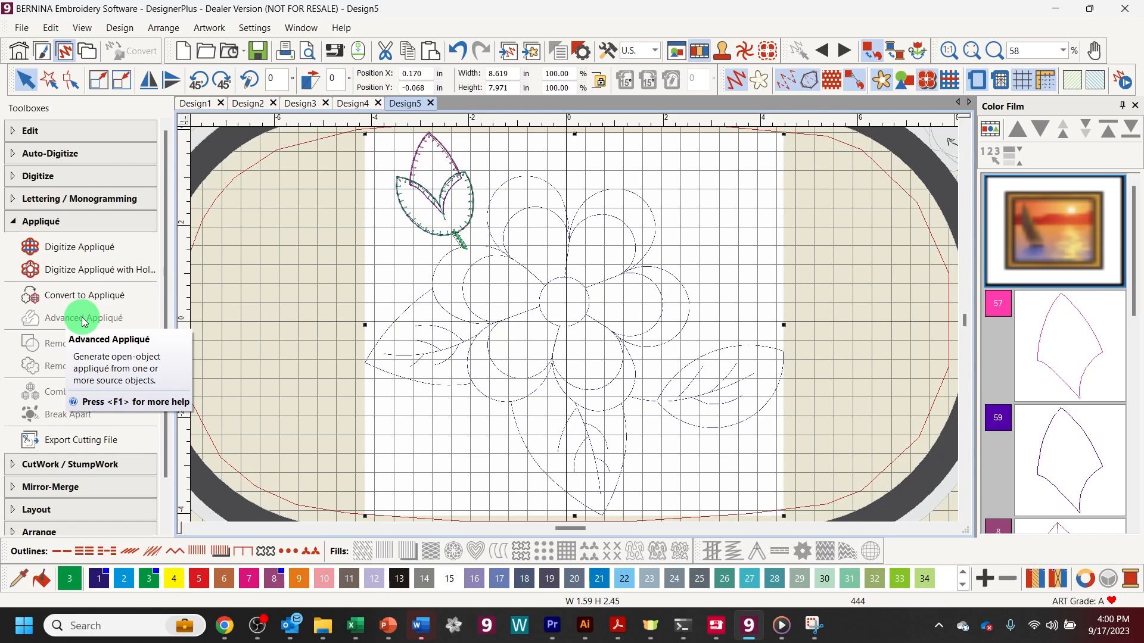
pyautogui.click(234, 248)
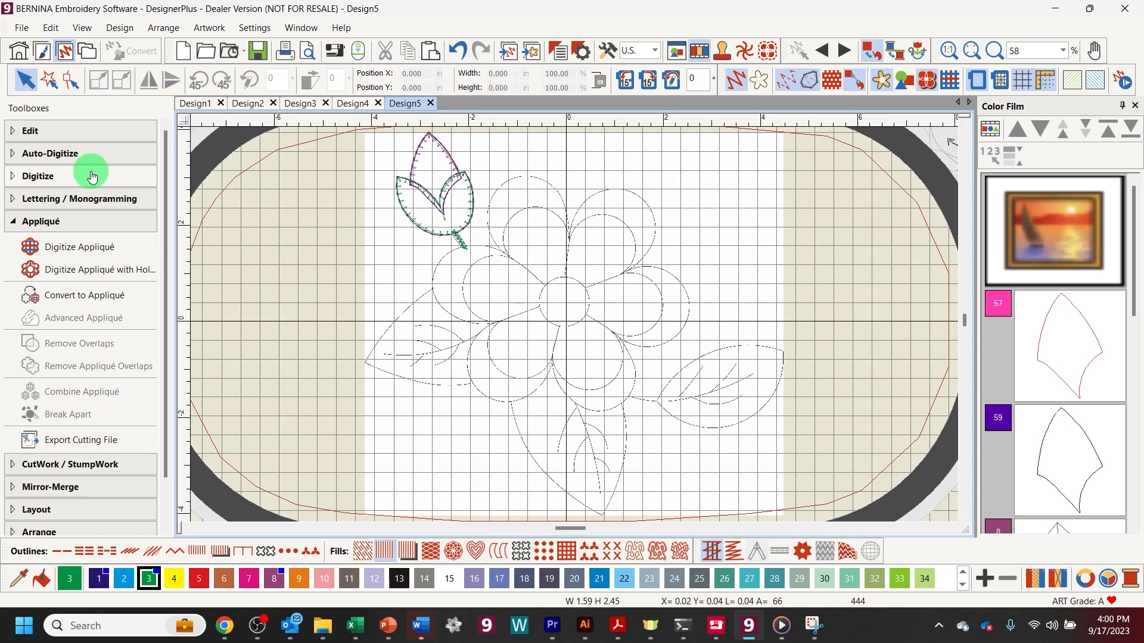
pyautogui.click(31, 177)
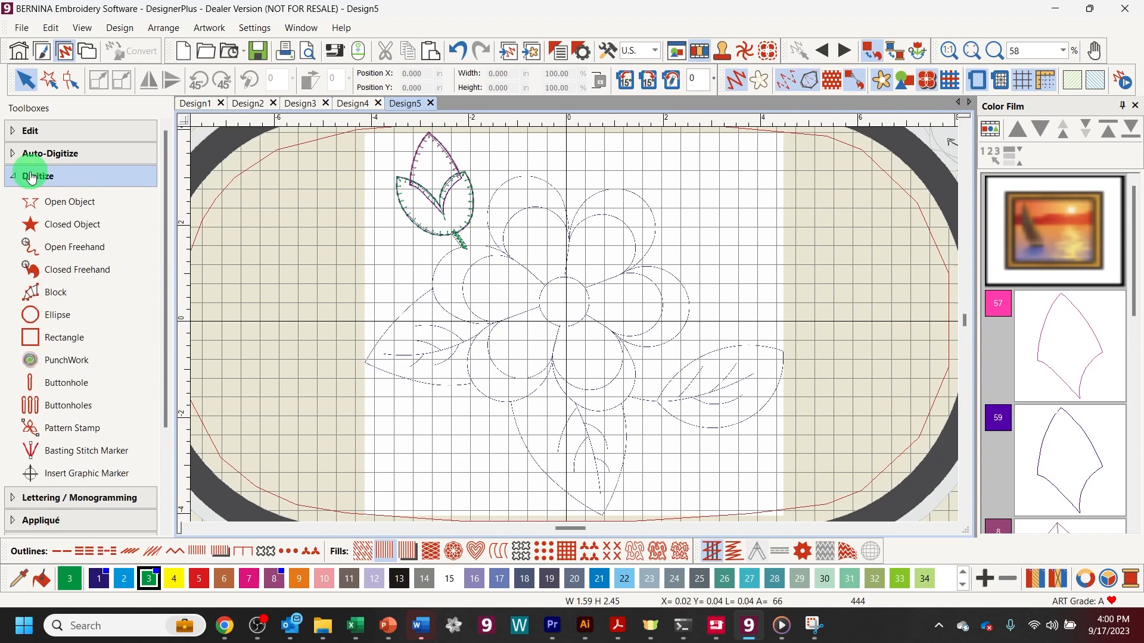
pyautogui.click(53, 204)
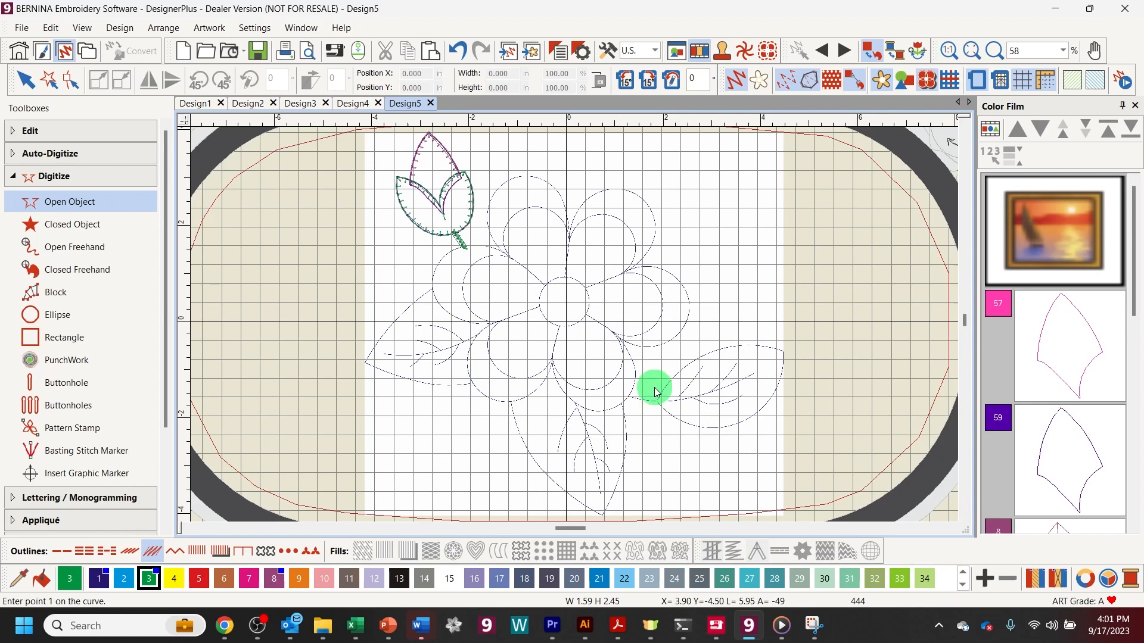
pyautogui.click(623, 395)
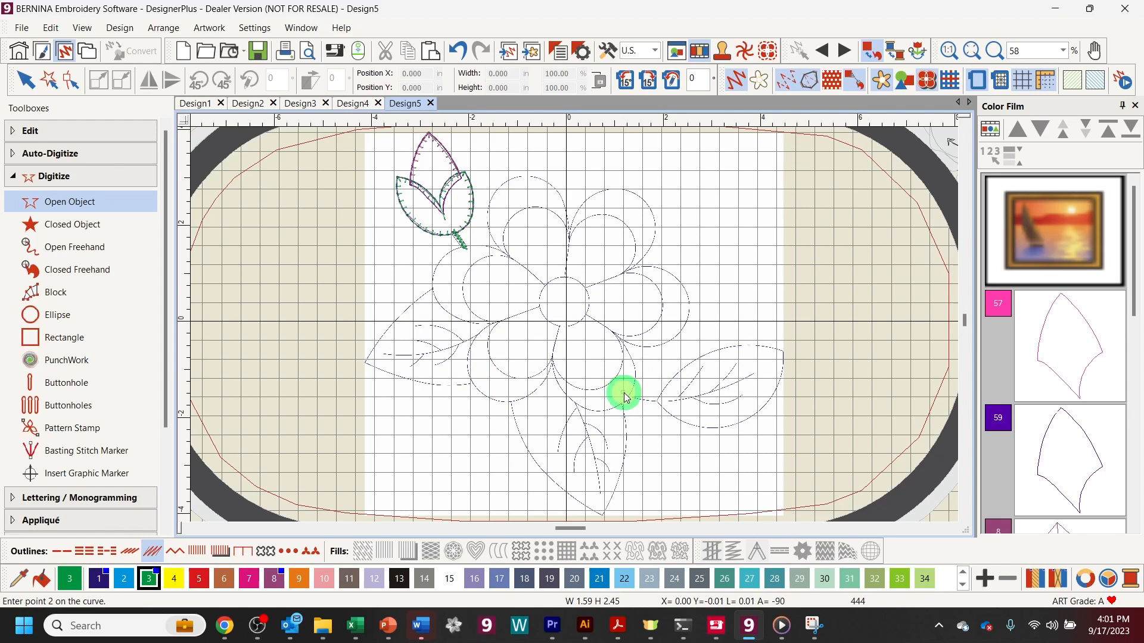
pyautogui.click(647, 402)
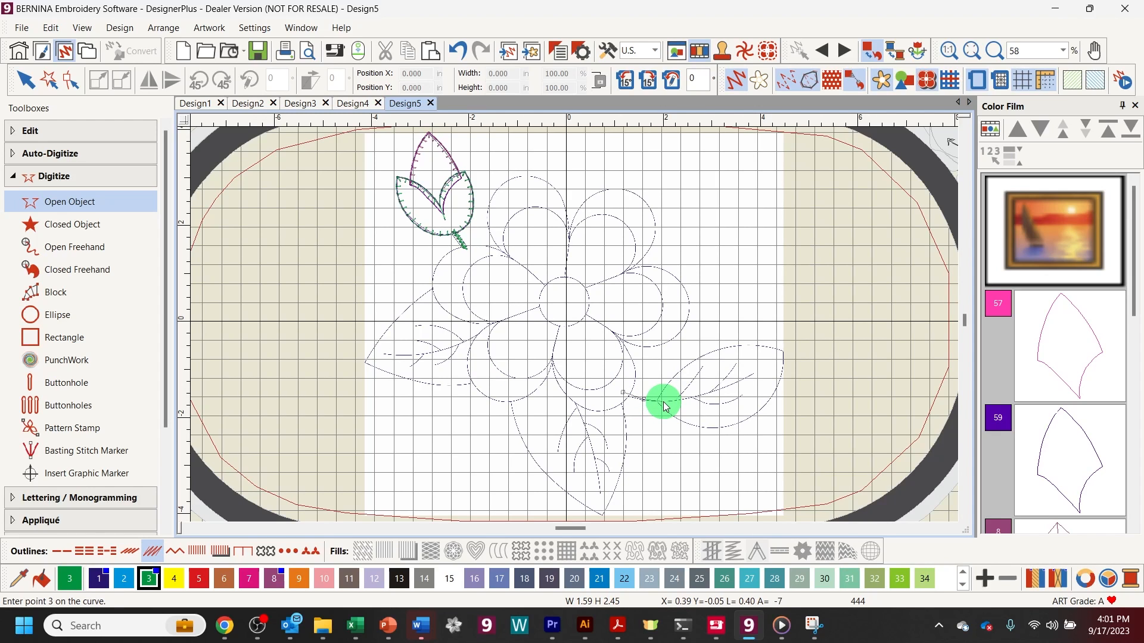
pyautogui.click(663, 403)
pyautogui.press('Return')
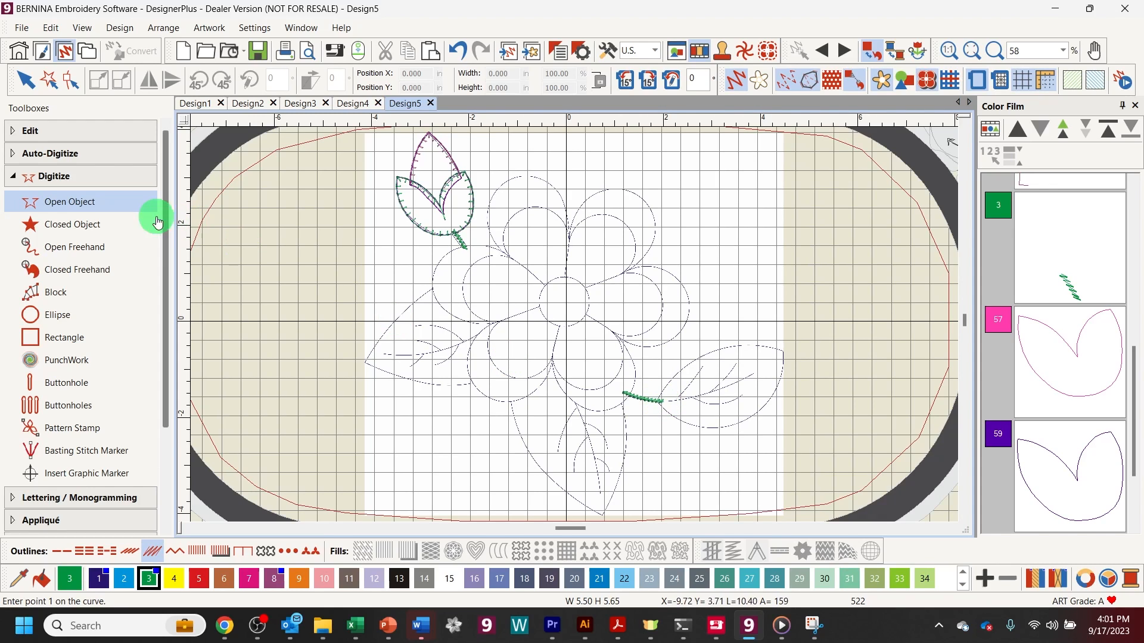
# Step: Digitize the right-hand leaf as a closed green object about 2.6 inches wide with a single-run outline, following the artwork's curved edges and pointed tip
pyautogui.click(69, 231)
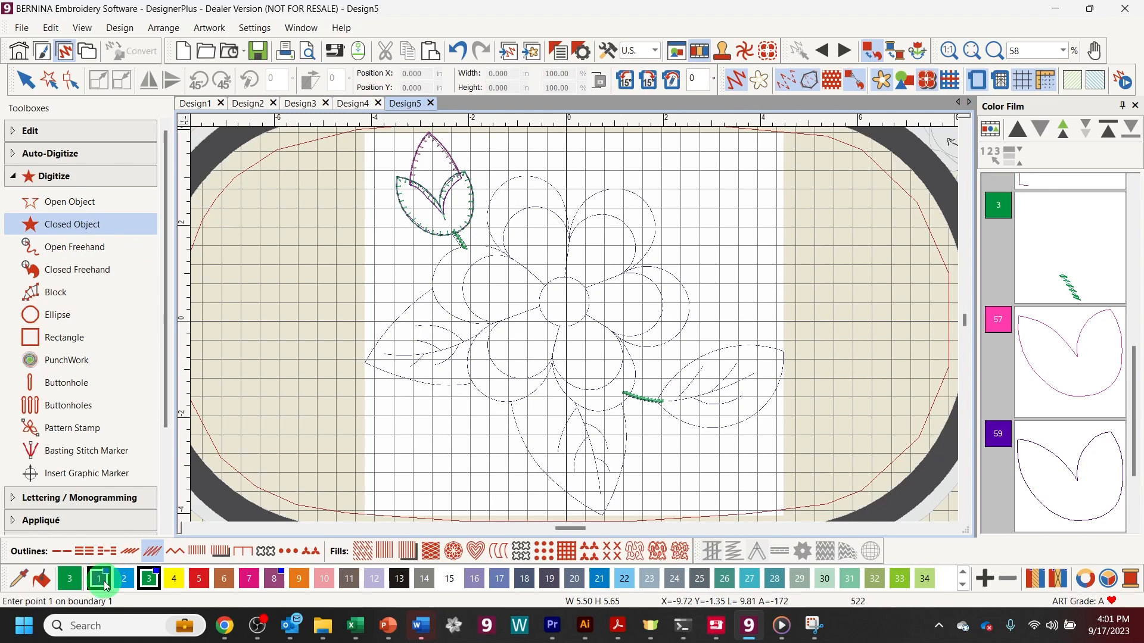
pyautogui.click(66, 549)
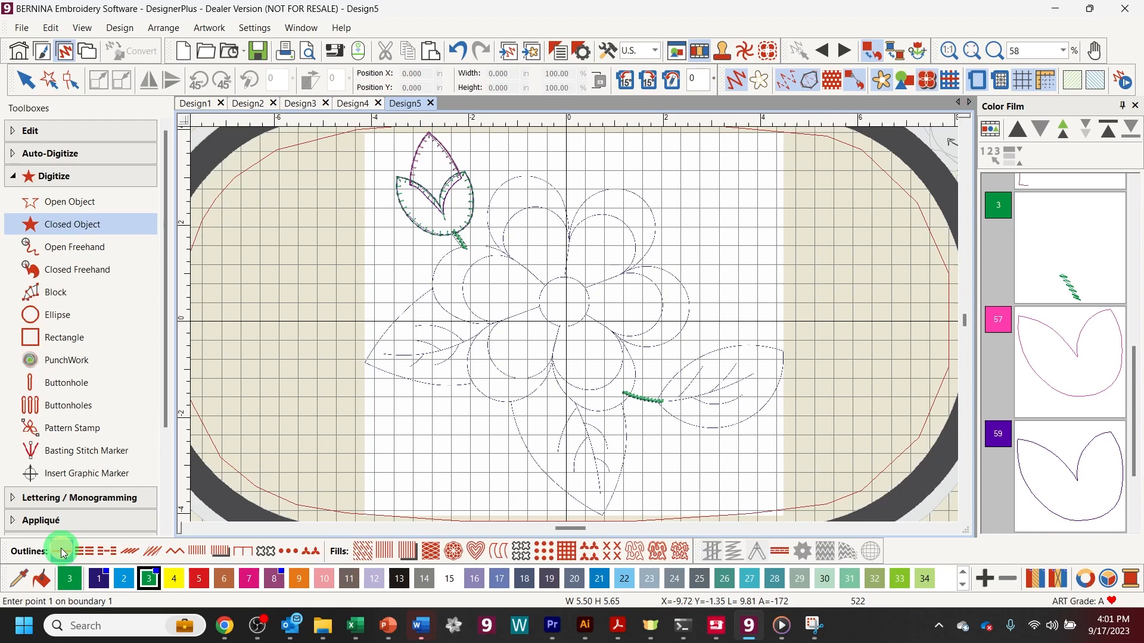
pyautogui.click(659, 402)
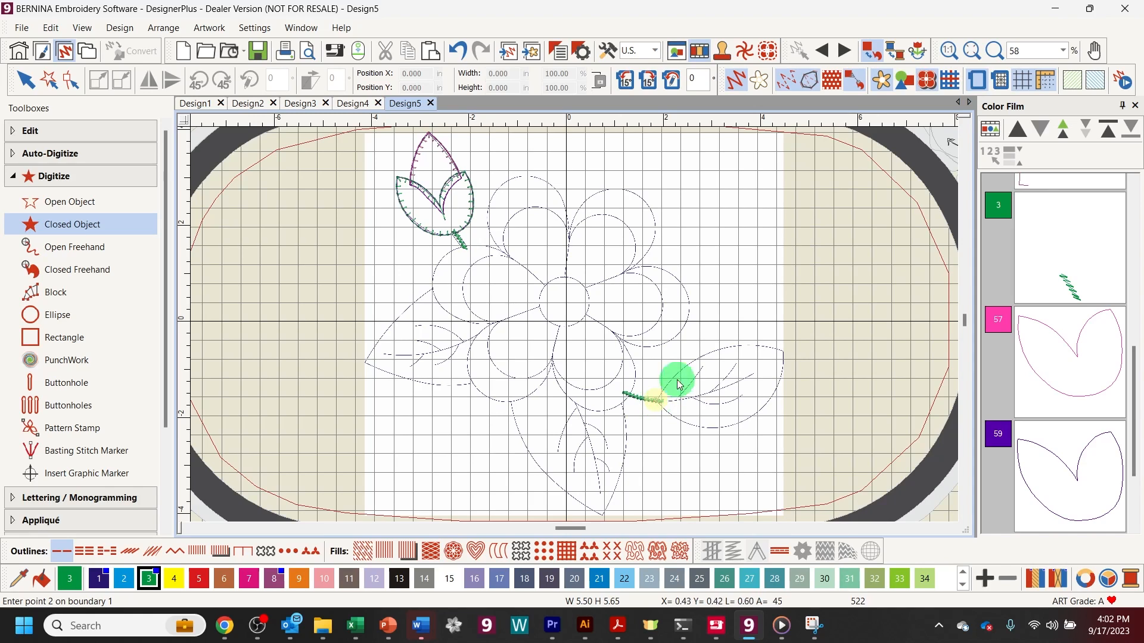
pyautogui.click(697, 356)
pyautogui.click(783, 351)
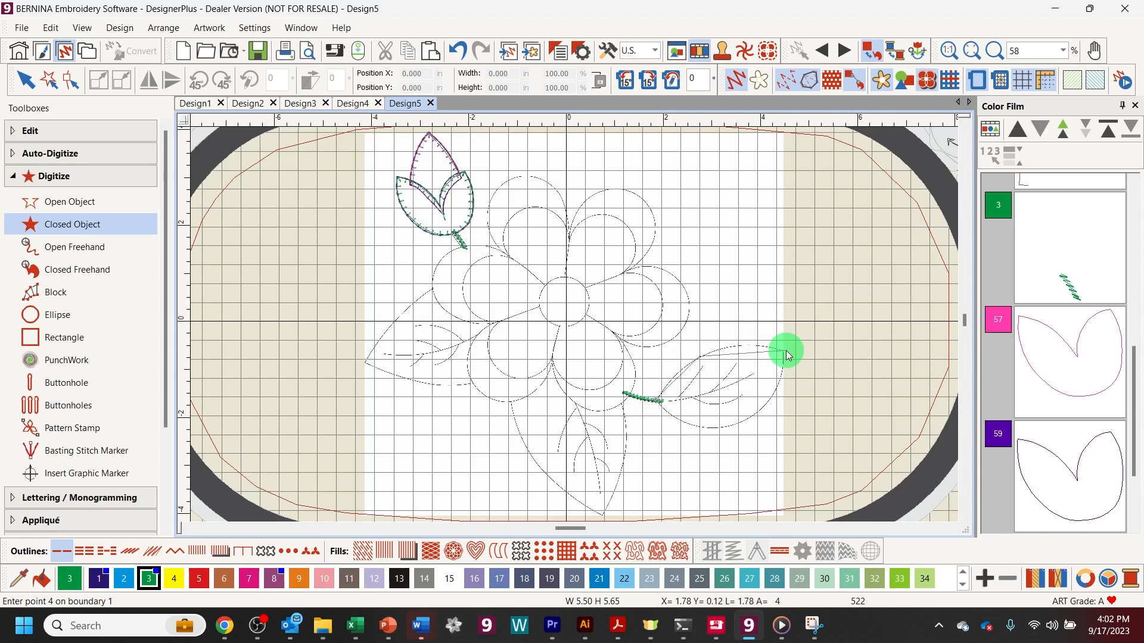
pyautogui.click(783, 351)
pyautogui.click(763, 409)
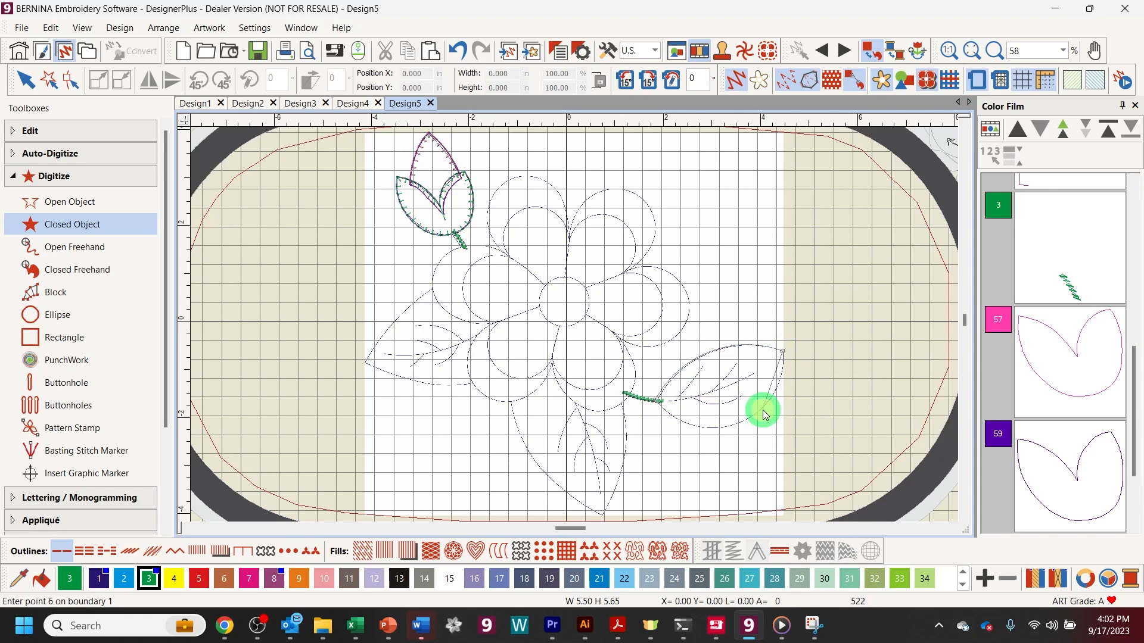
pyautogui.click(762, 410)
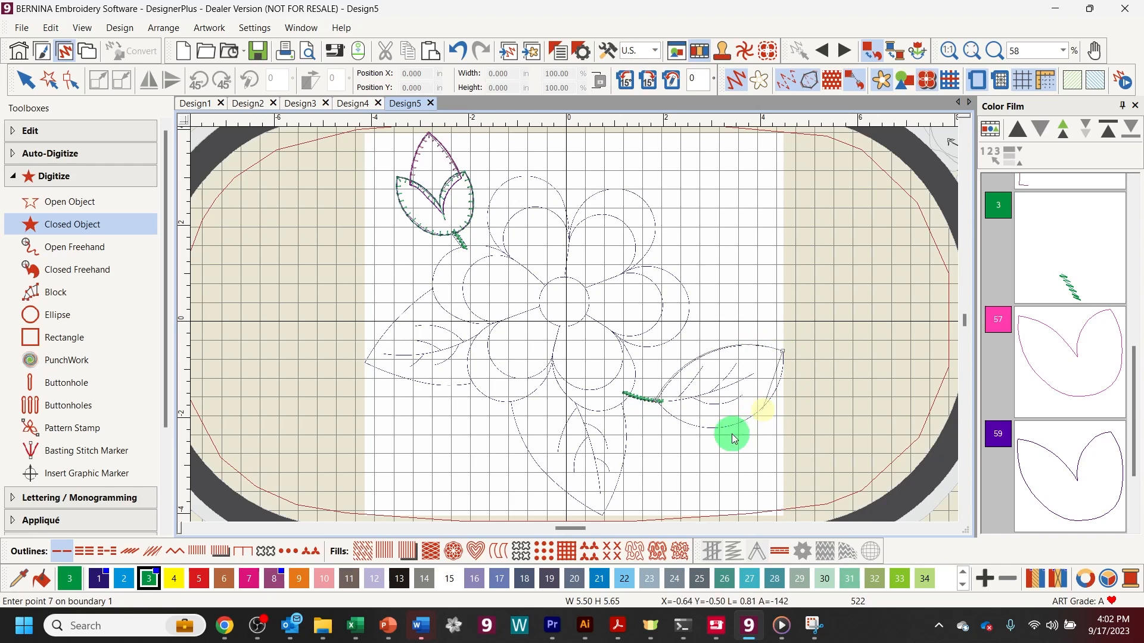
pyautogui.click(690, 428)
pyautogui.click(688, 429)
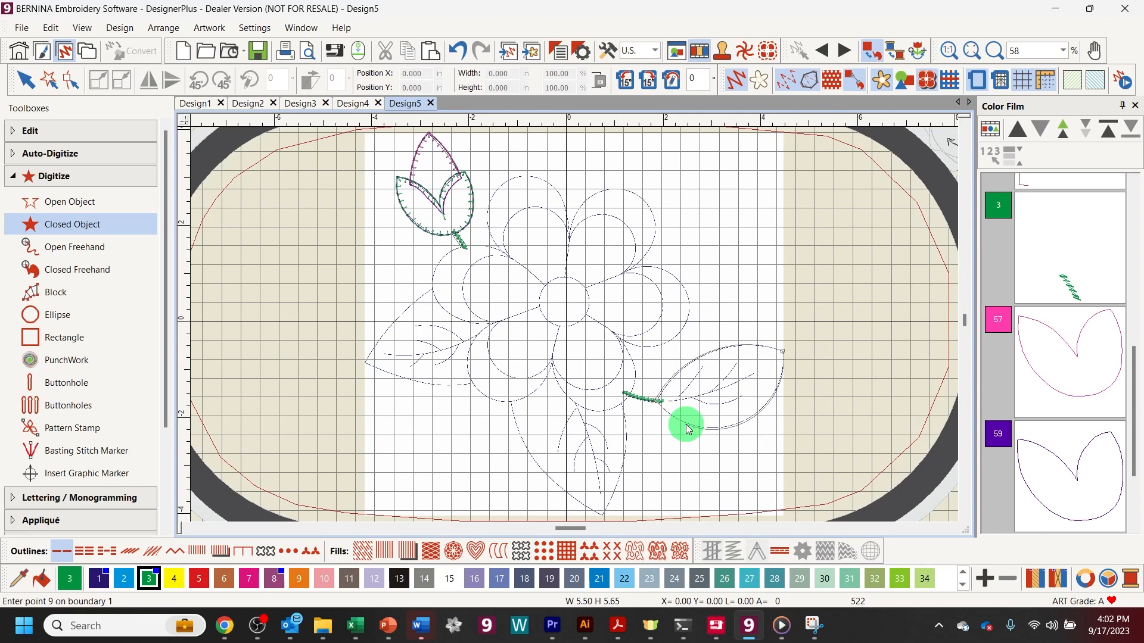
pyautogui.press('Return')
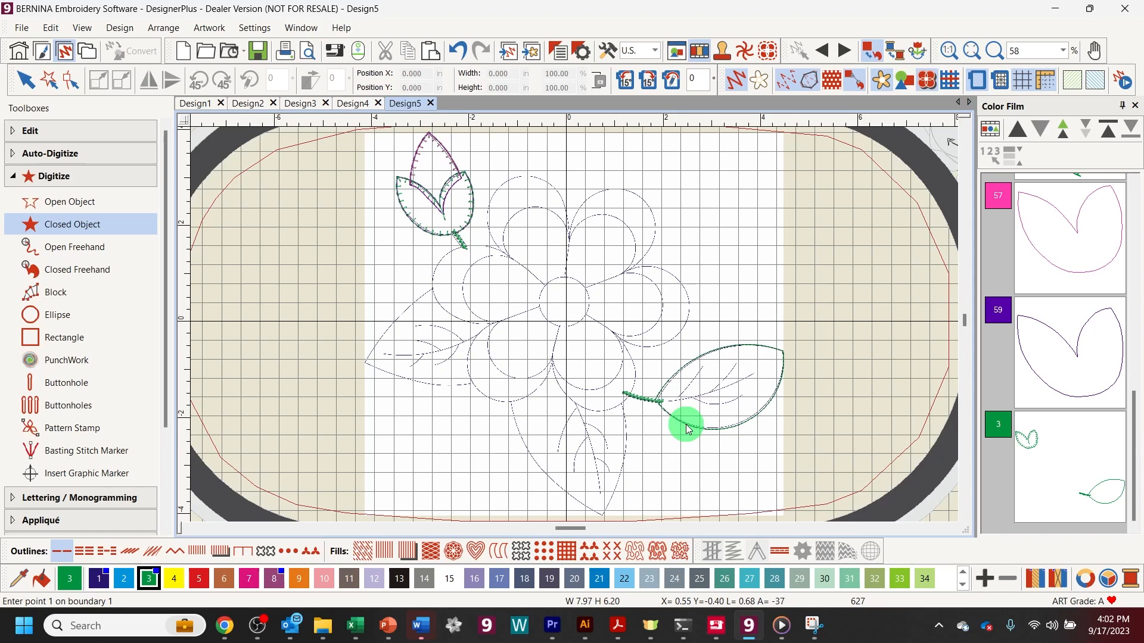
# Step: Digitize the bottom leaf's two visible sides as an open object about 2.4 by 2.5 inches, tucking both ends under the flower petals
pyautogui.click(60, 206)
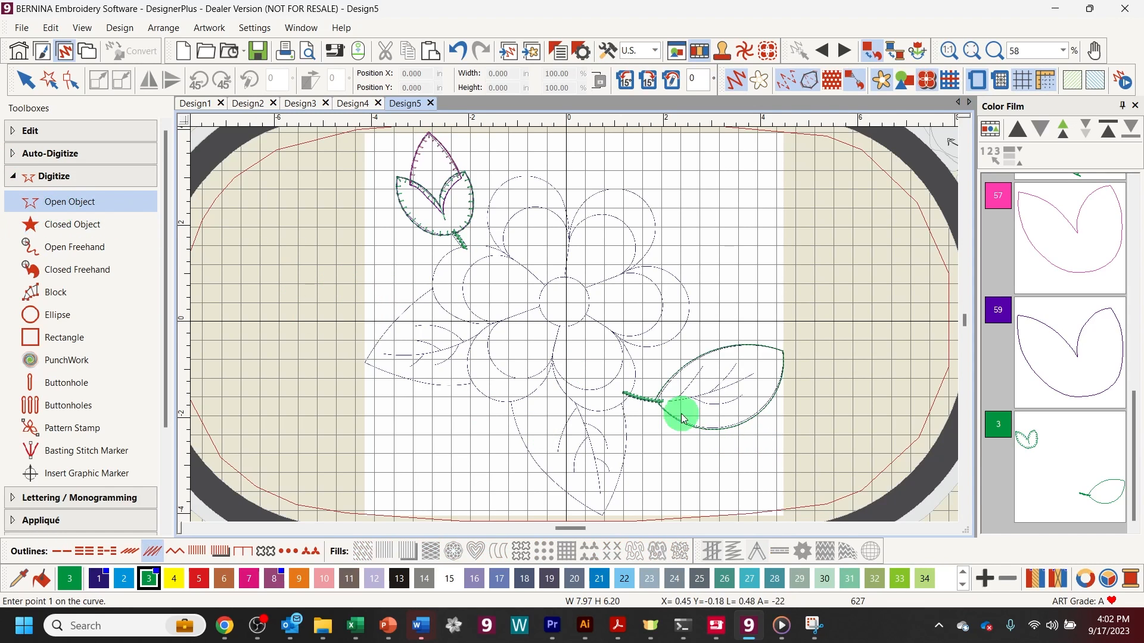
pyautogui.click(620, 400)
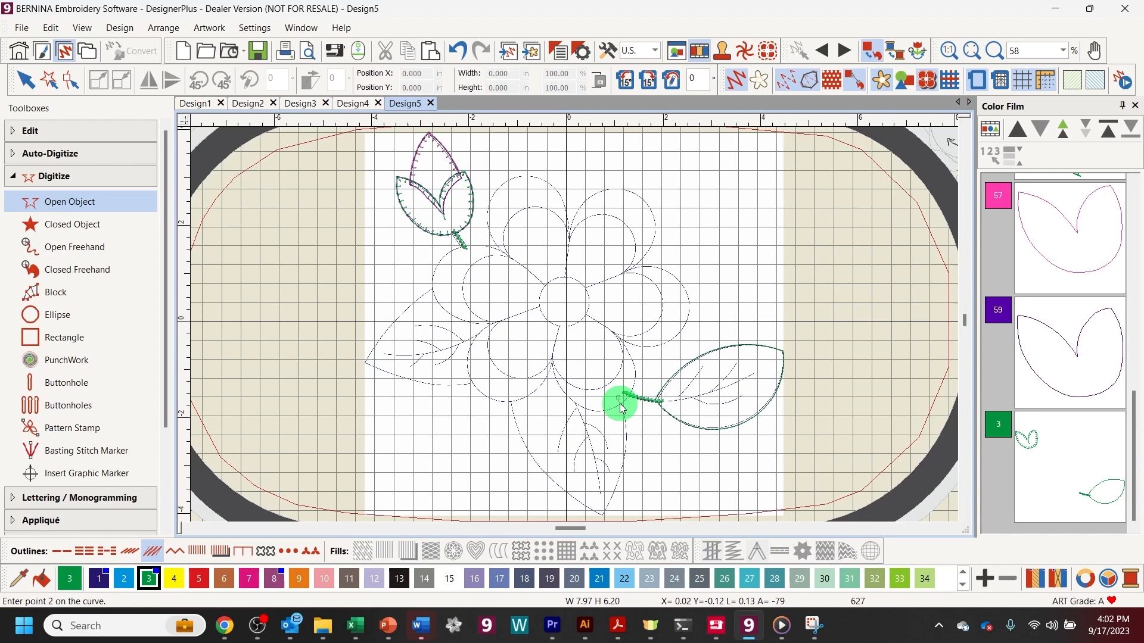
pyautogui.click(625, 427)
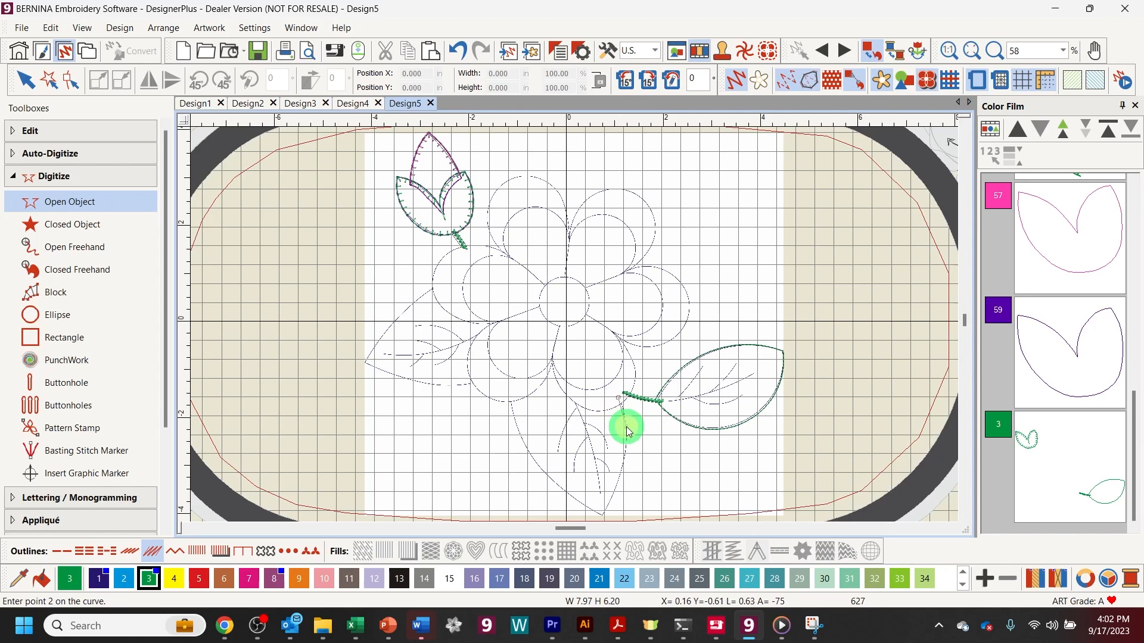
pyautogui.click(619, 476)
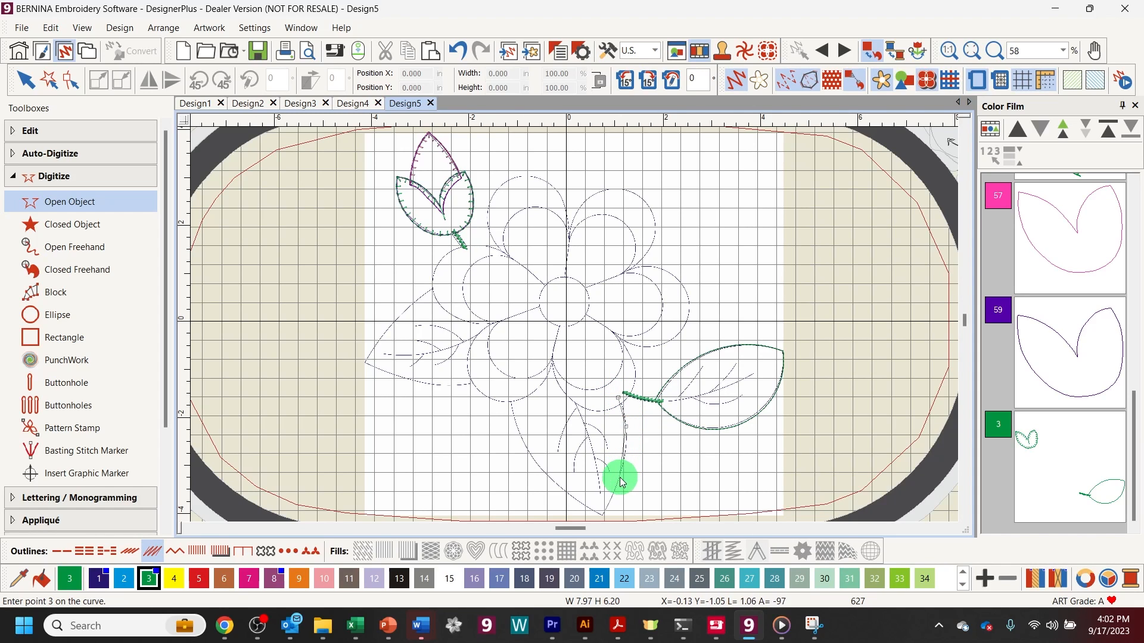
pyautogui.click(602, 517)
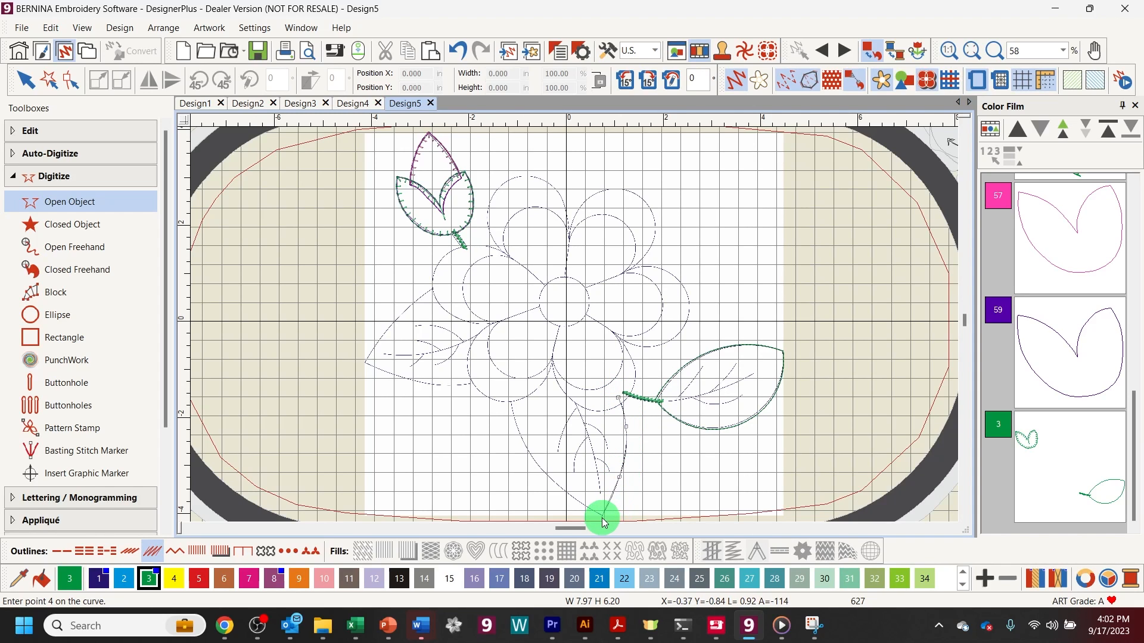
pyautogui.click(533, 465)
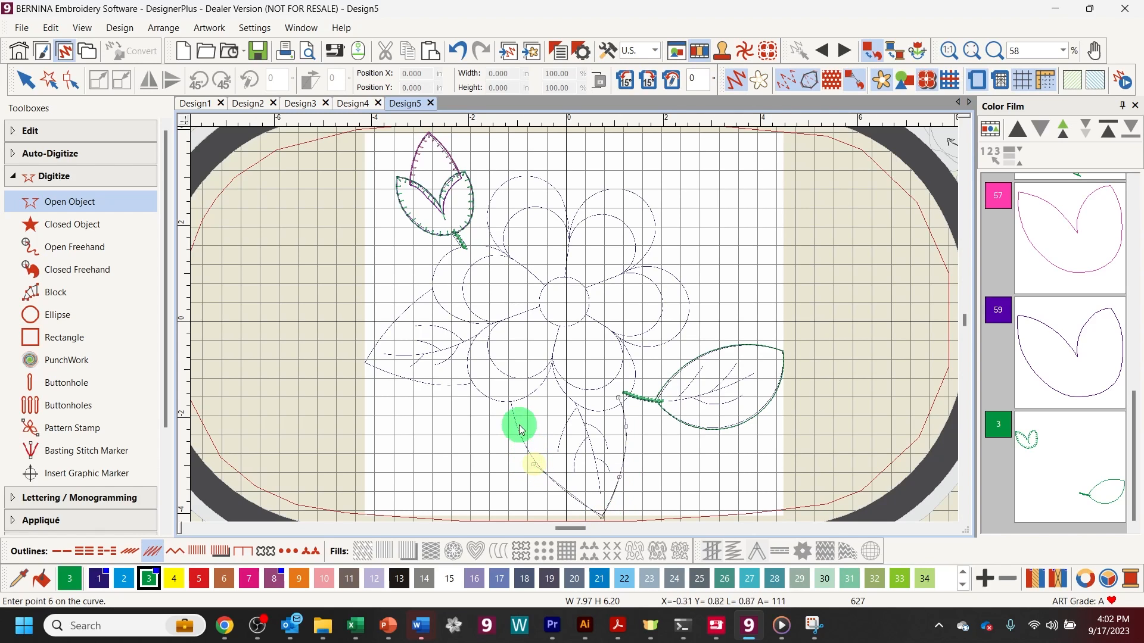
pyautogui.click(512, 398)
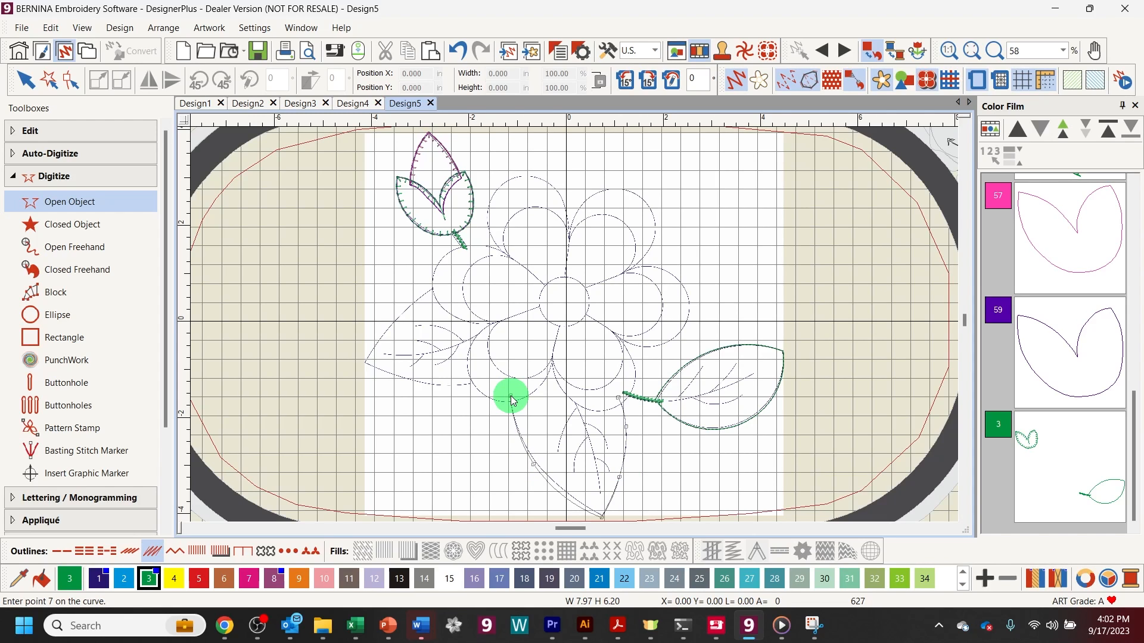
pyautogui.press('Return')
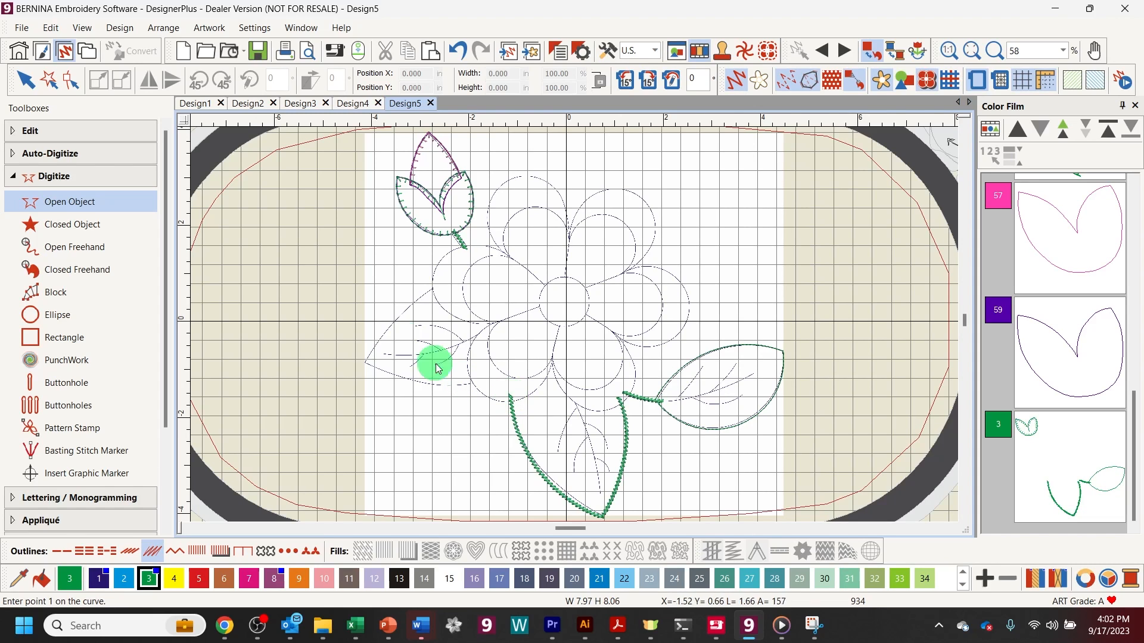
# Step: Change the bottom leaf's stitch type to a single-run outline and deselect it
pyautogui.click(24, 79)
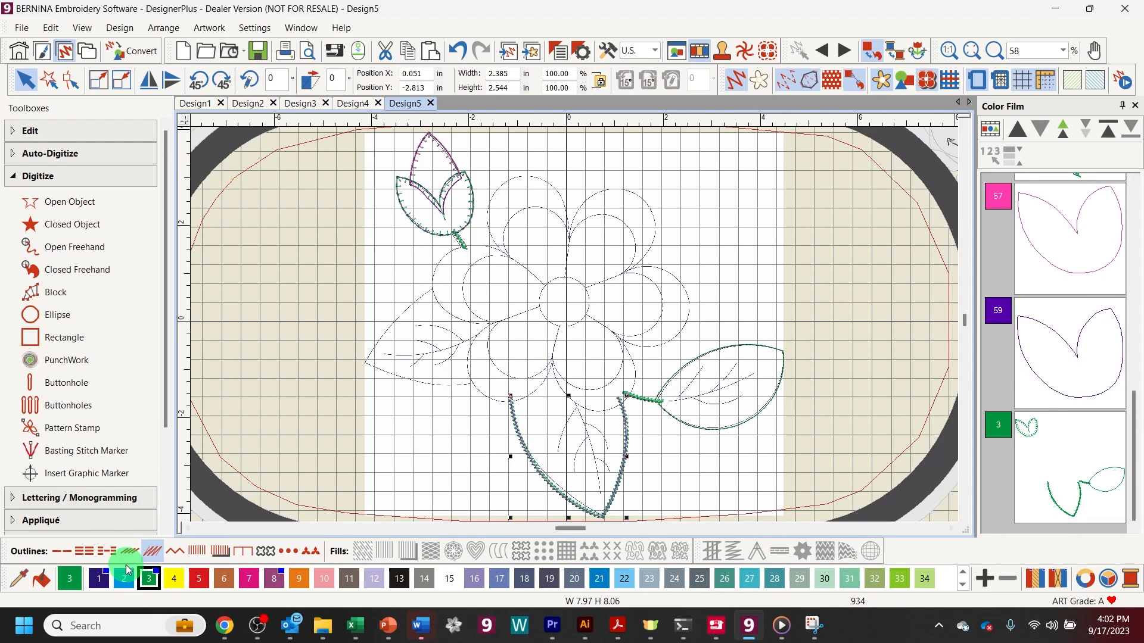
pyautogui.click(57, 551)
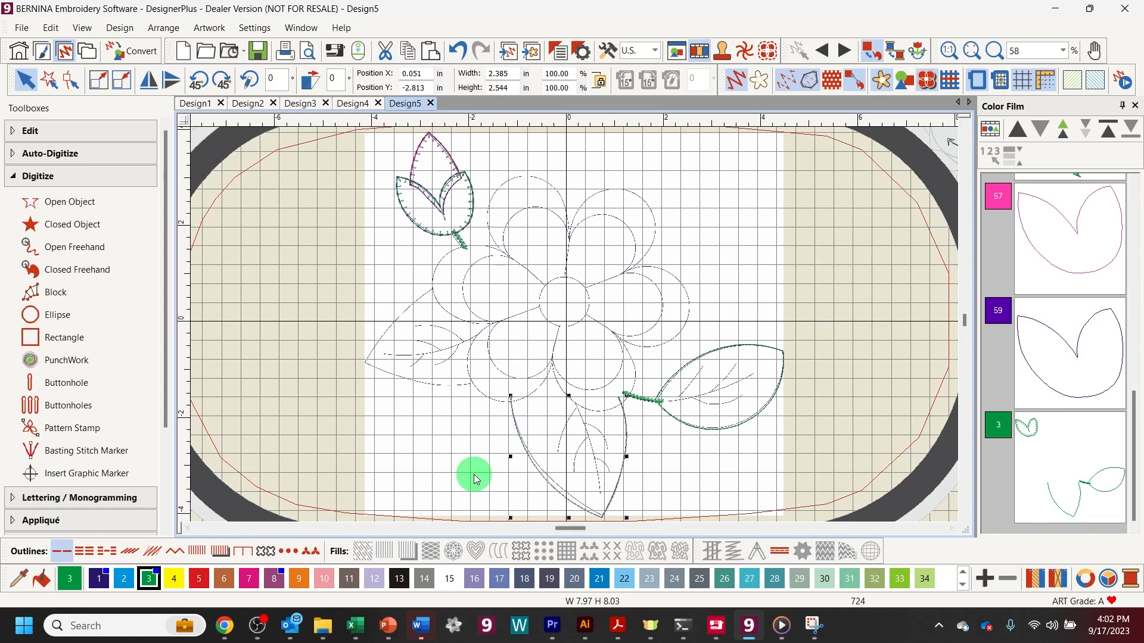
pyautogui.click(460, 475)
pyautogui.click(81, 576)
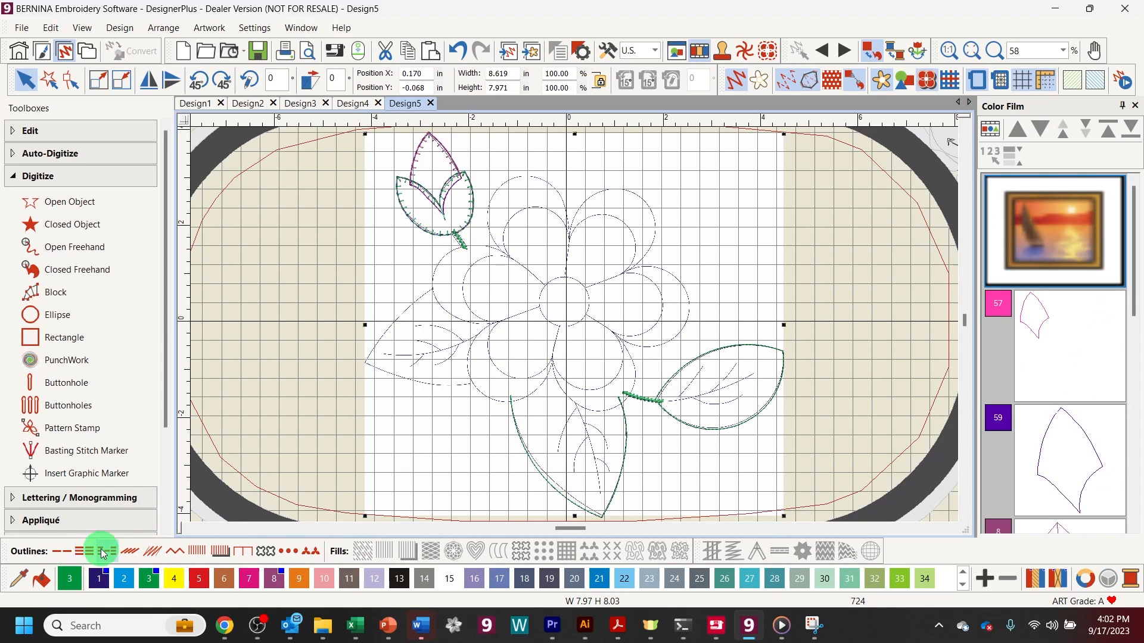
# Step: Digitize the left-hand leaf as an open green single-run outline from the lower petal around the pointed tip to the upper petal
pyautogui.click(56, 201)
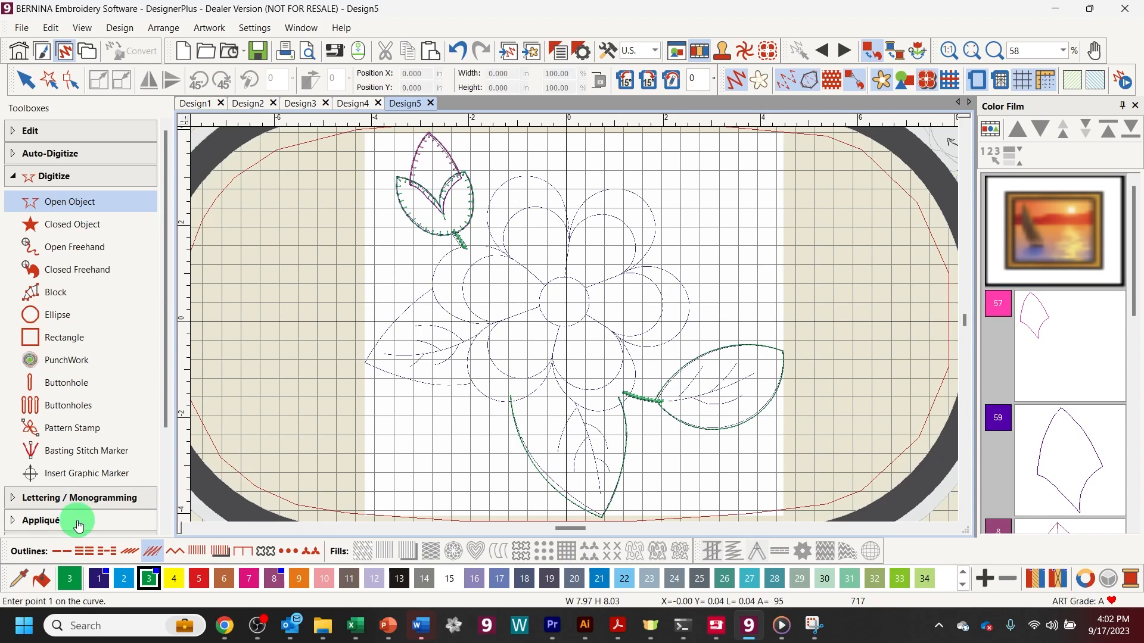
pyautogui.click(66, 552)
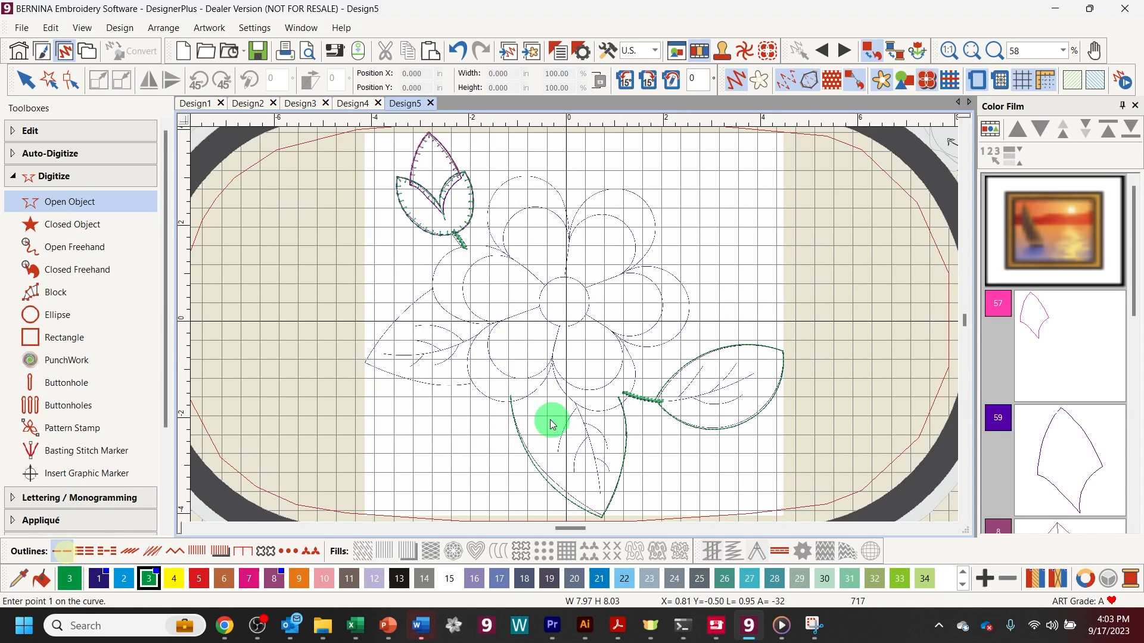
pyautogui.click(482, 384)
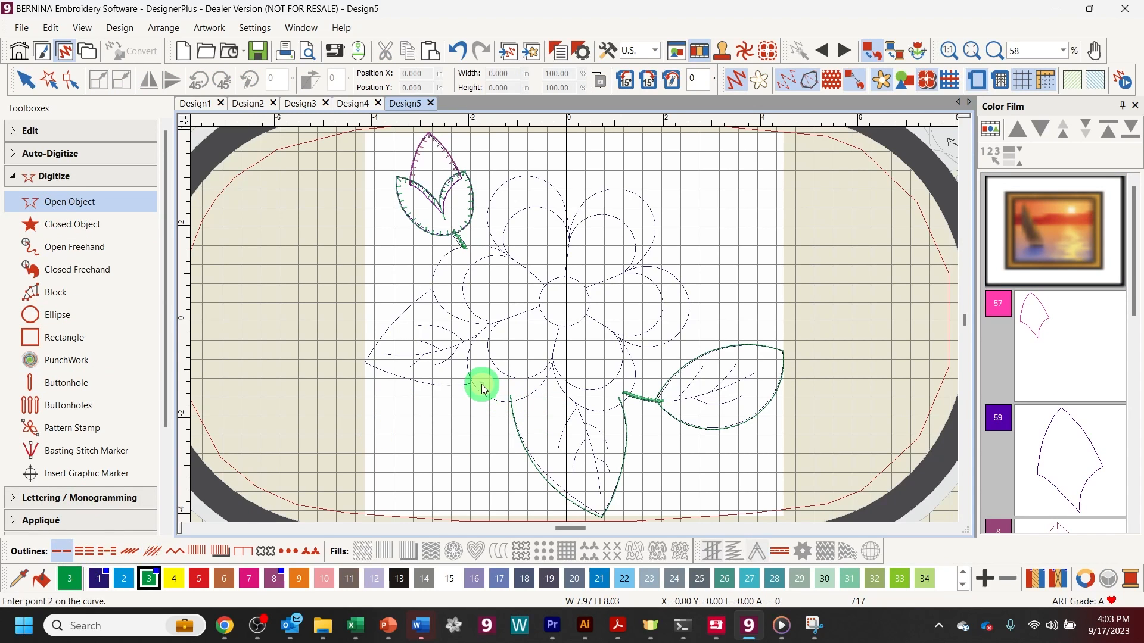
pyautogui.rightClick(425, 385)
pyautogui.click(363, 364)
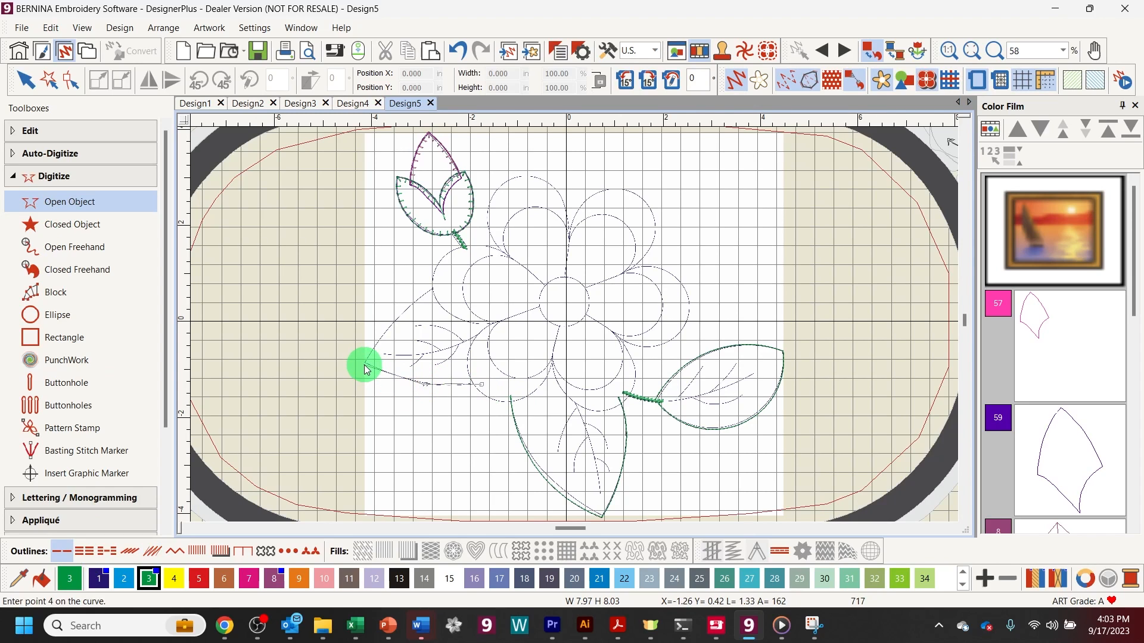
pyautogui.rightClick(402, 309)
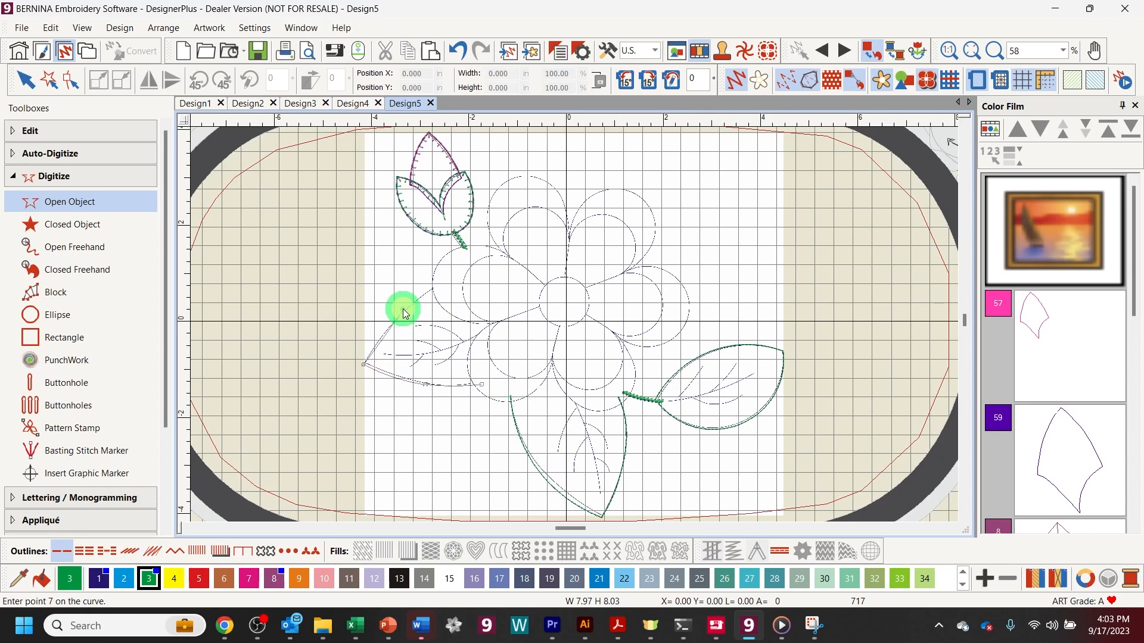
pyautogui.click(437, 285)
pyautogui.press('Return')
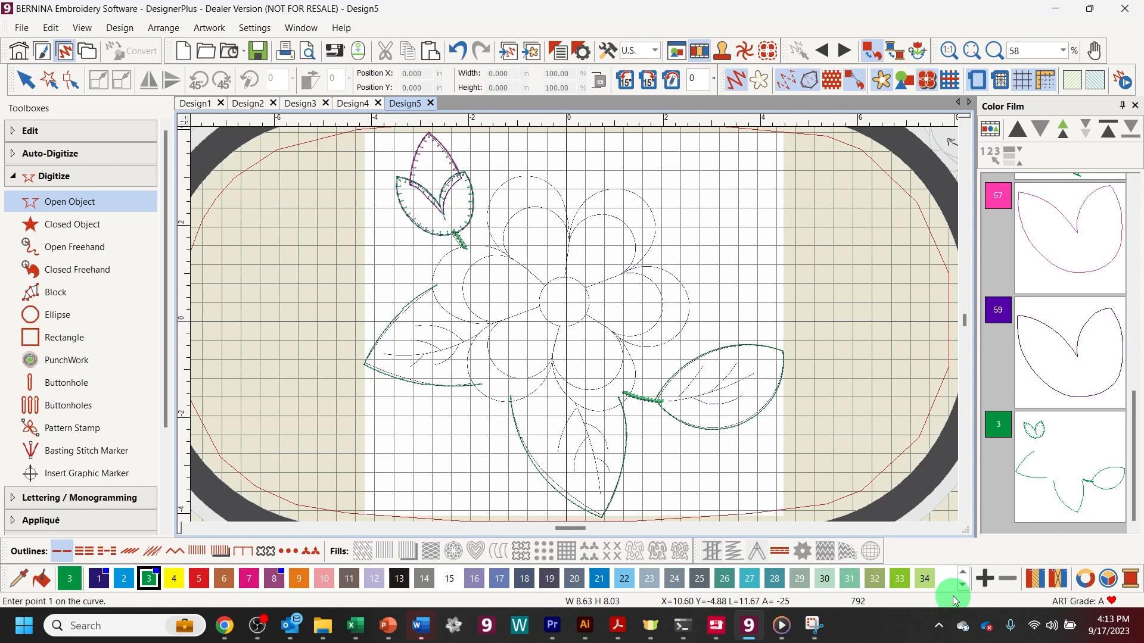
# Step: Digitize the right-hand leaf's upper side vein nearest the tip as an open backstitch line in thread color 33
pyautogui.click(900, 580)
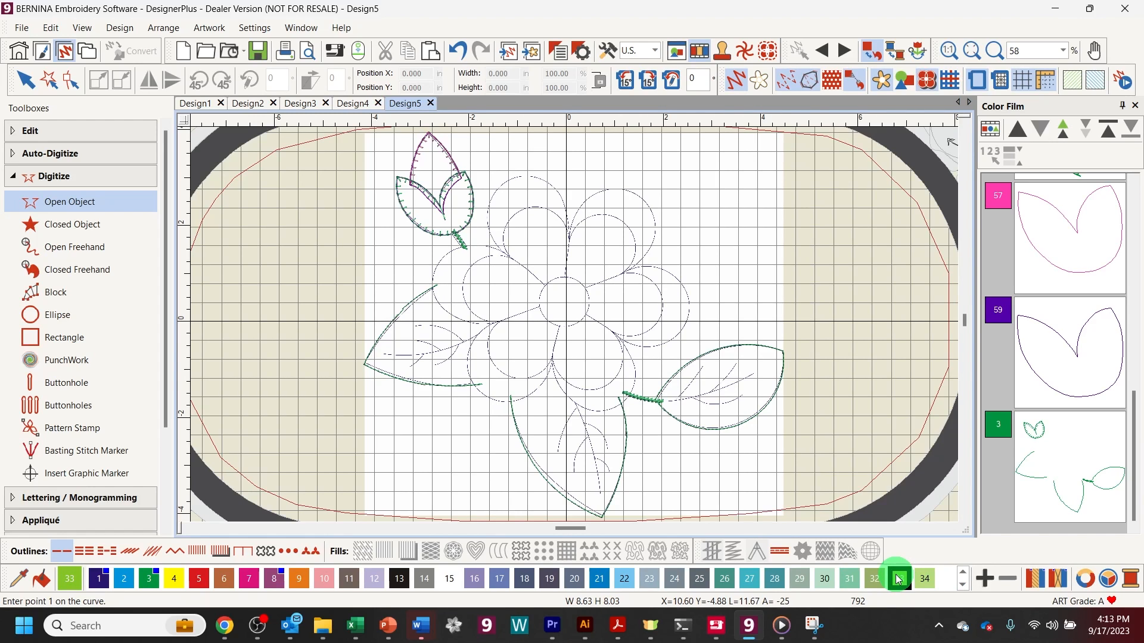
pyautogui.click(129, 554)
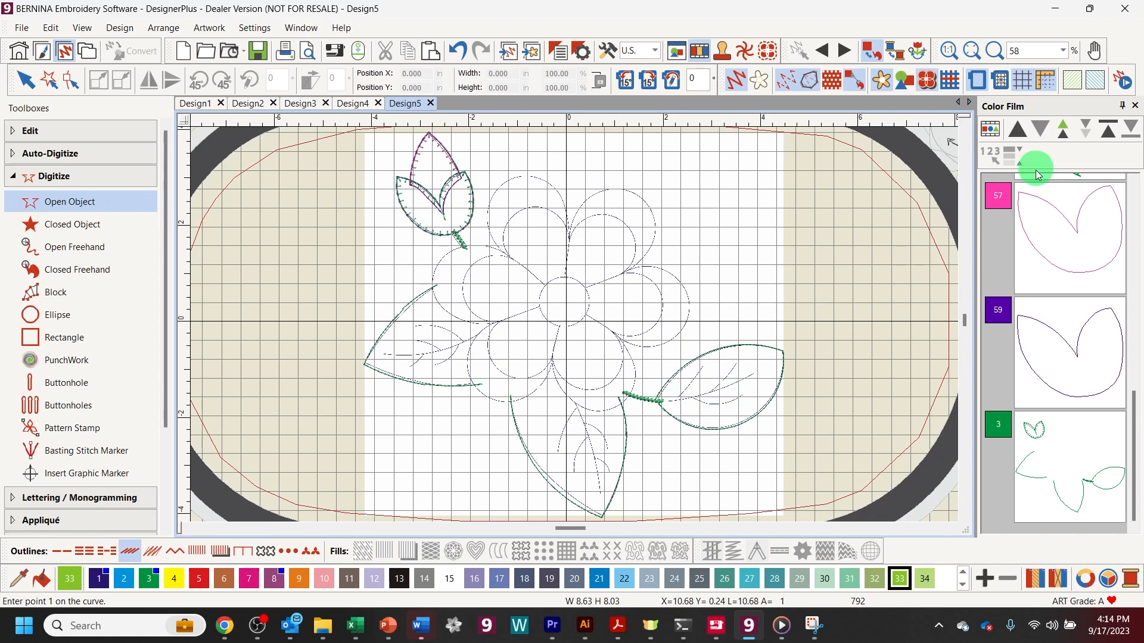
pyautogui.click(994, 52)
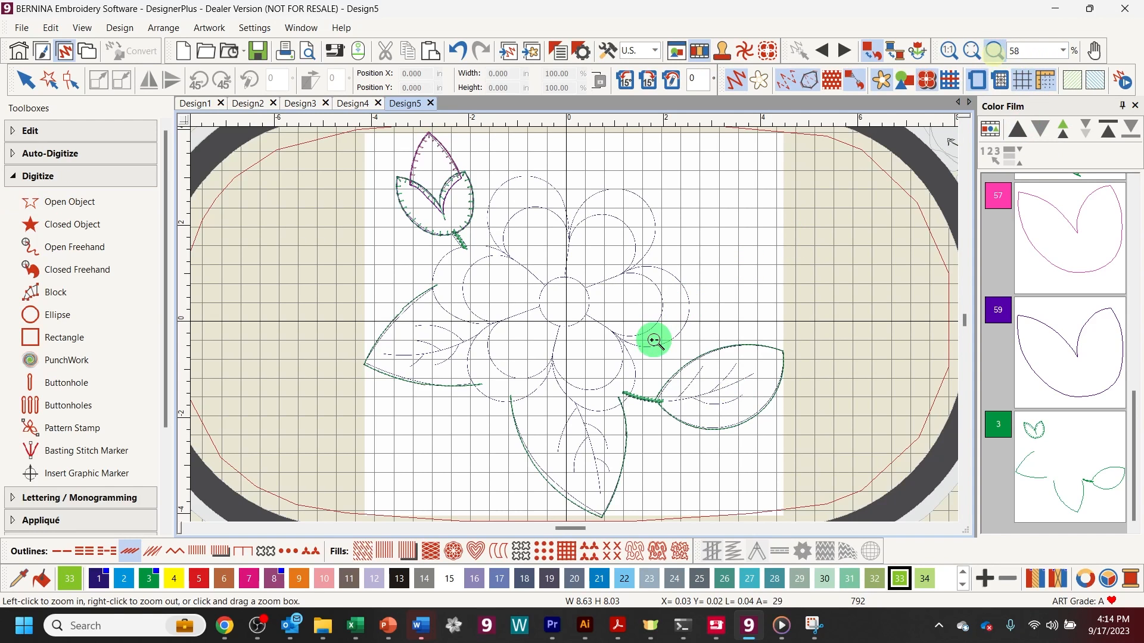
pyautogui.moveTo(654, 338); pyautogui.dragTo(788, 452)
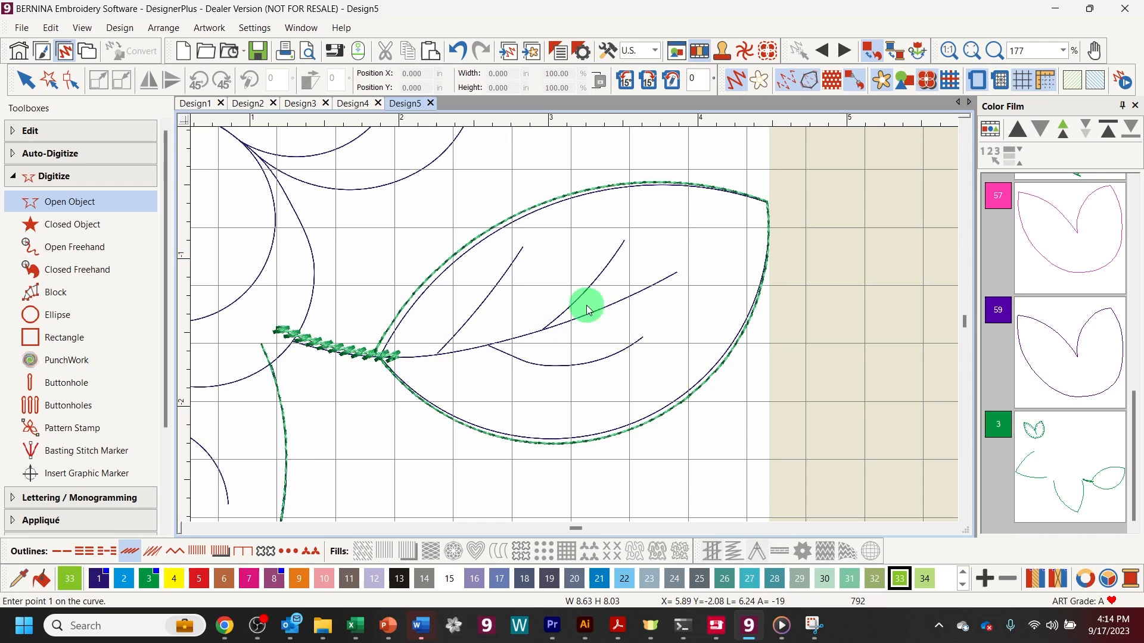
pyautogui.click(625, 238)
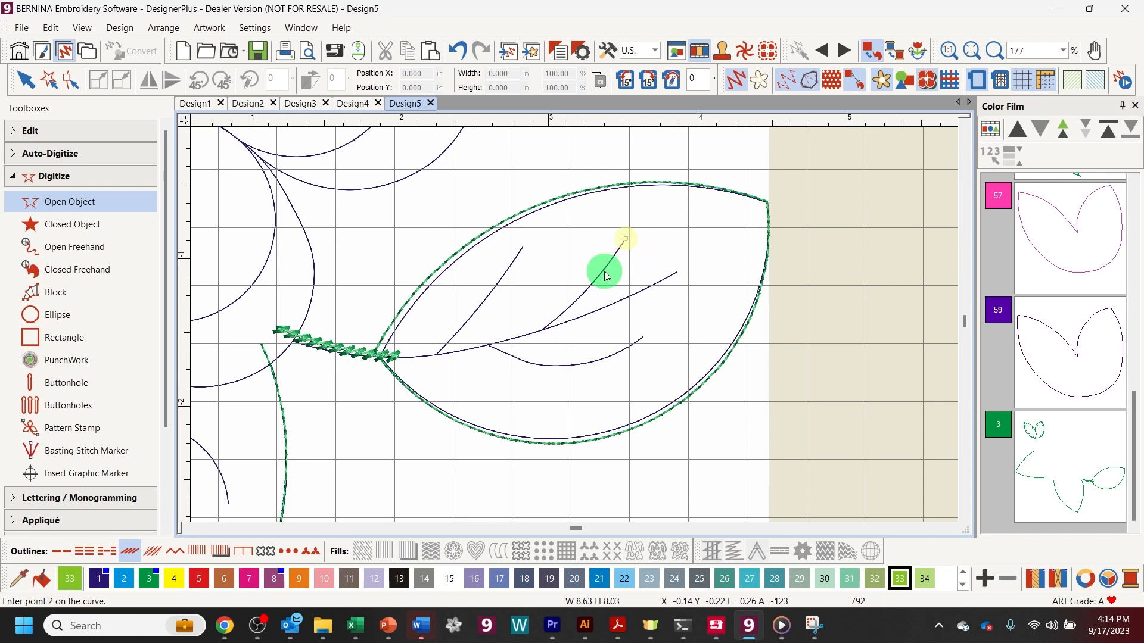
pyautogui.click(596, 281)
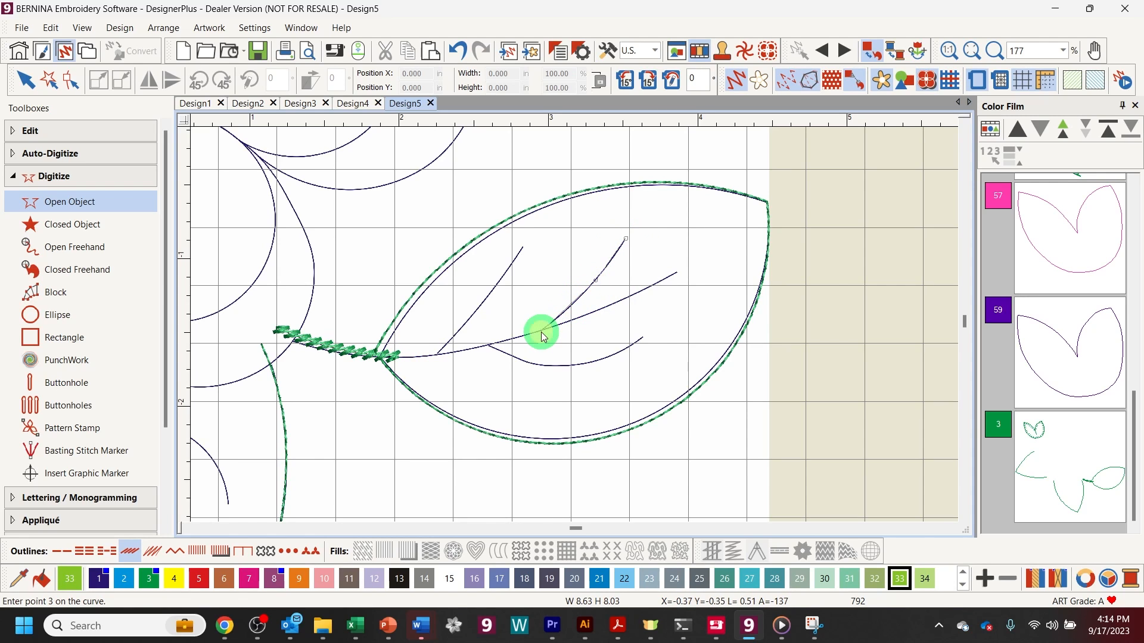
pyautogui.press('Return')
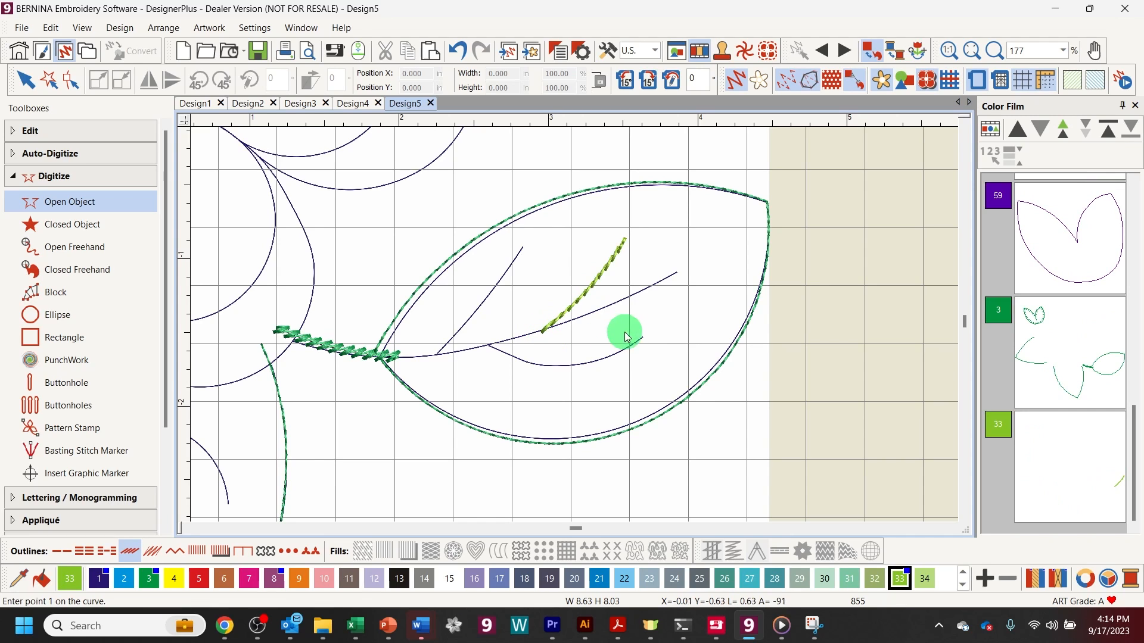
# Step: Digitize the right-hand leaf's curved lower side vein as an open object ending at the center vein
pyautogui.click(643, 335)
pyautogui.click(582, 366)
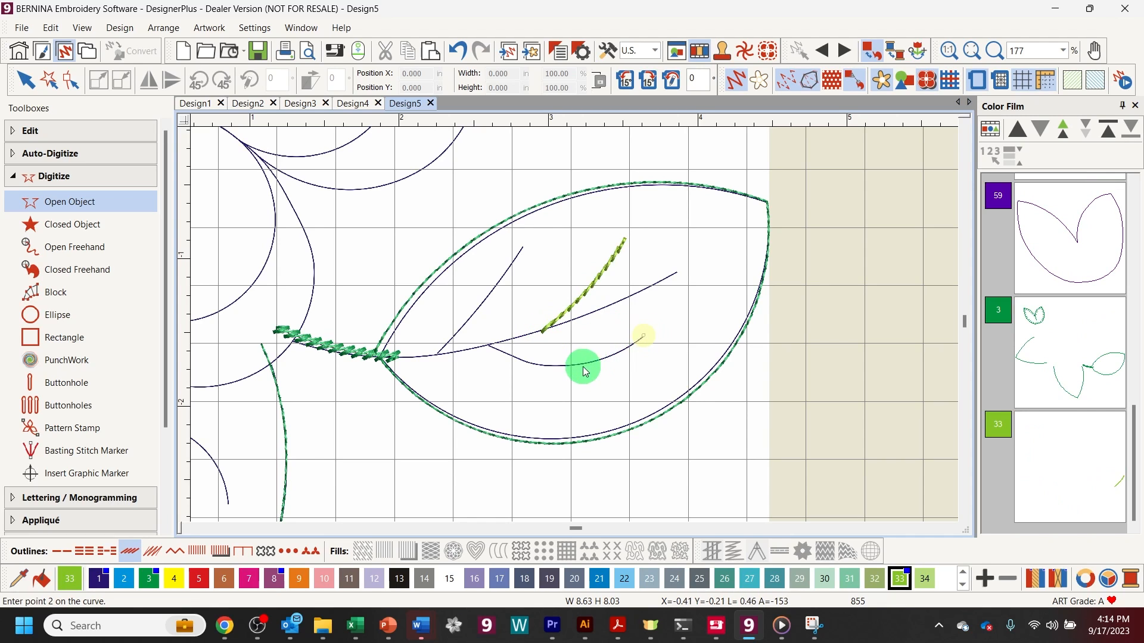
pyautogui.click(530, 366)
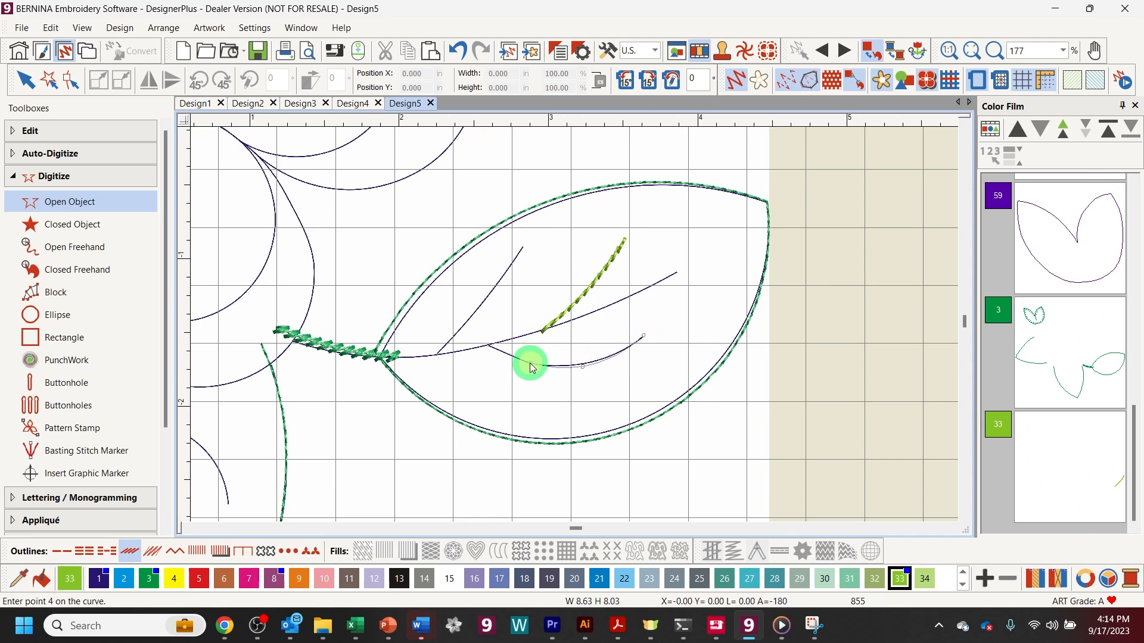
pyautogui.click(485, 347)
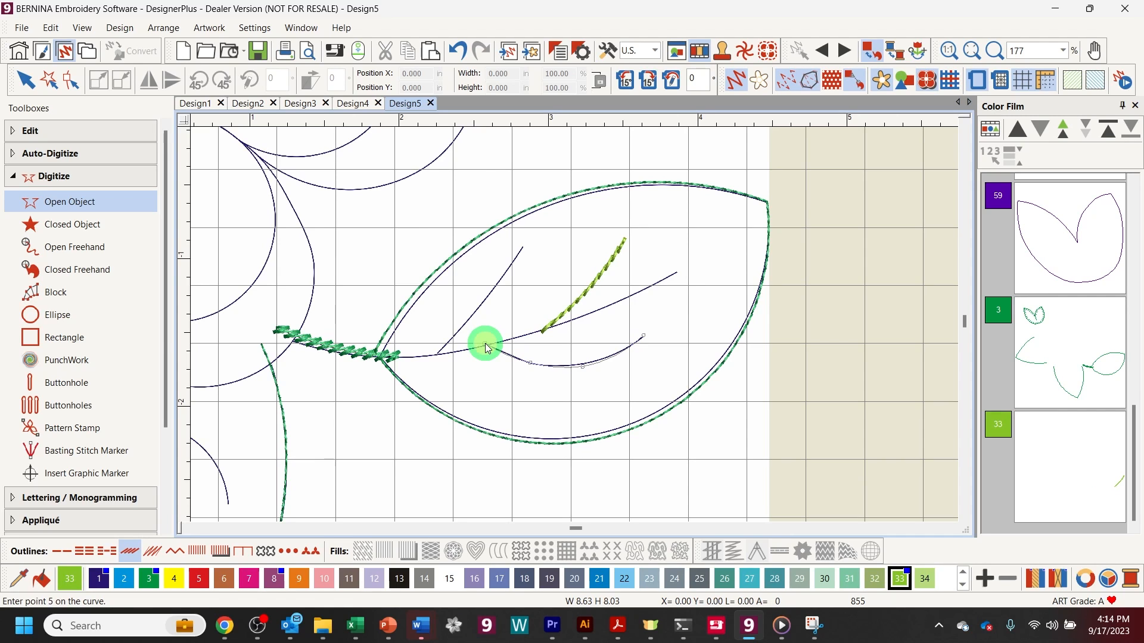
pyautogui.press('Return')
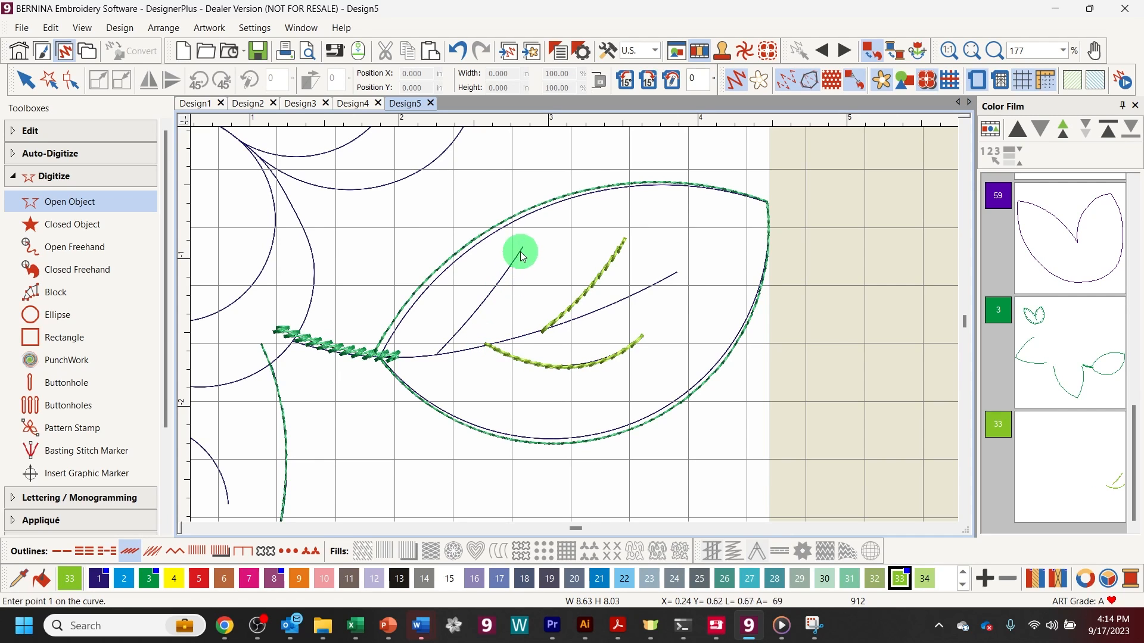
# Step: Digitize the right-hand leaf's upper side vein nearest the stem as an open object
pyautogui.click(521, 246)
pyautogui.click(483, 302)
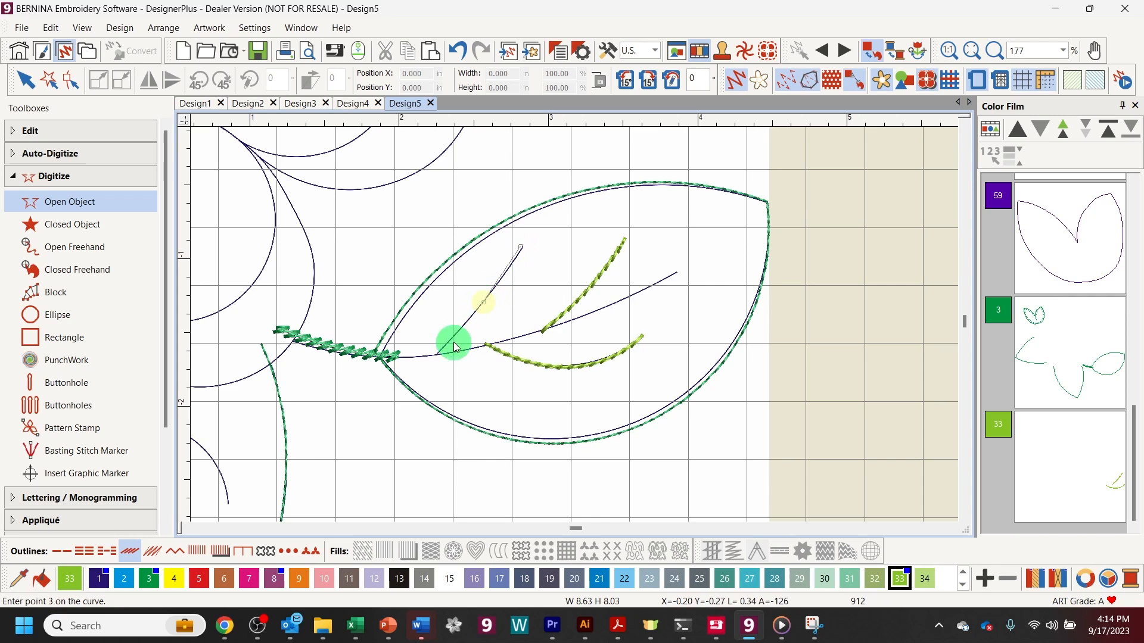
# Step: Finish the upper side vein nearest the right leaf's stem and trace that leaf's center vein from its tip to the stem
pyautogui.click(433, 358)
pyautogui.press('Return')
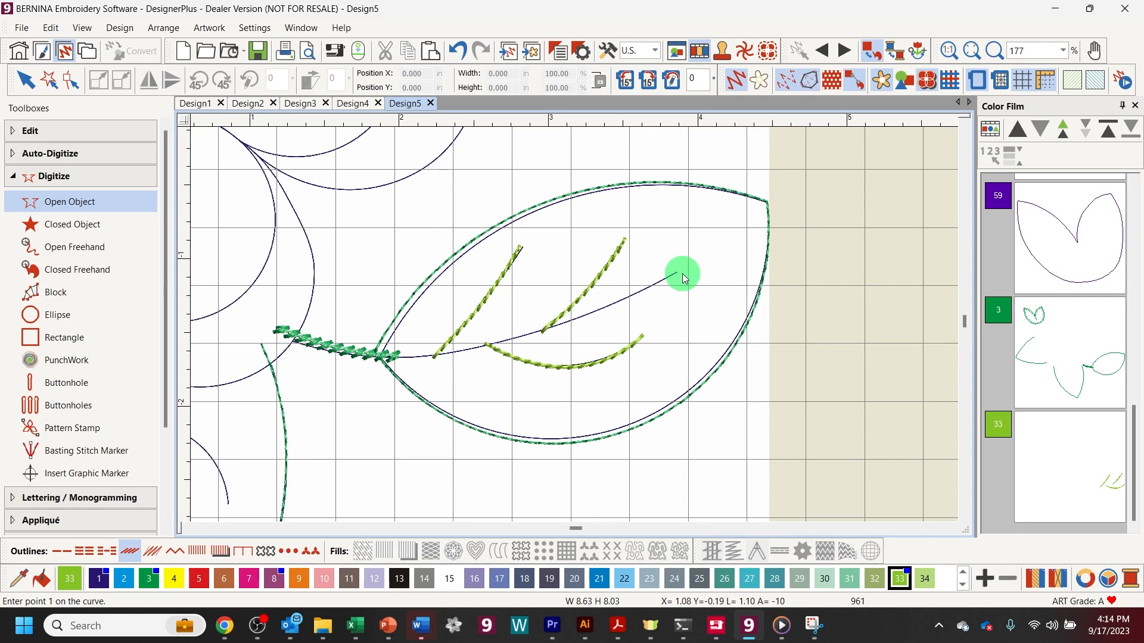
pyautogui.click(595, 313)
pyautogui.click(499, 340)
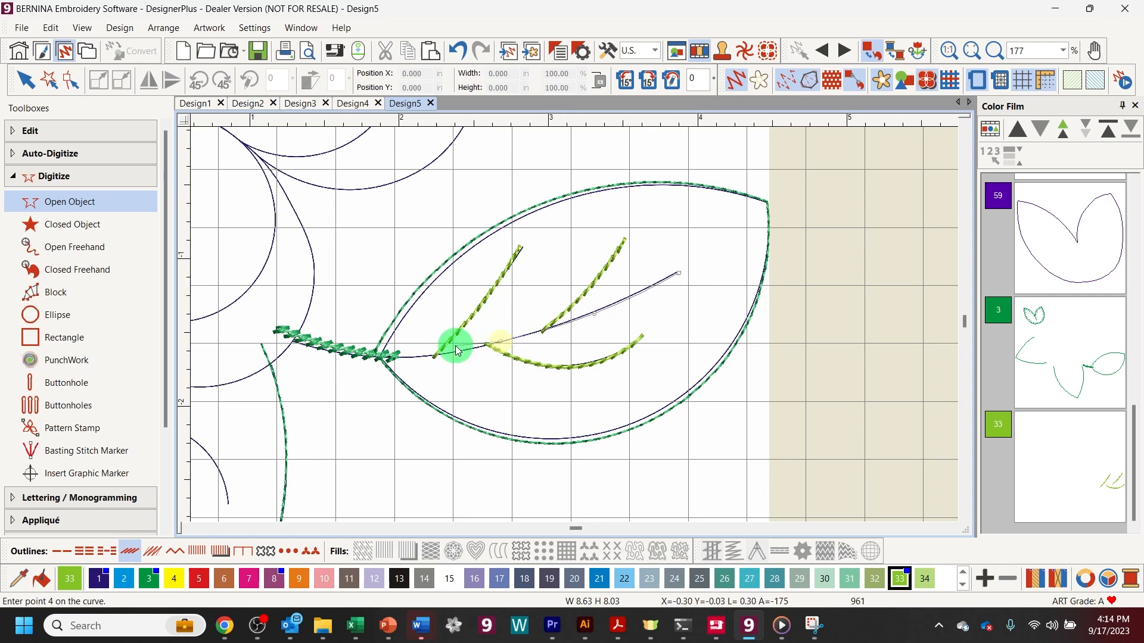
pyautogui.click(421, 356)
pyautogui.click(376, 358)
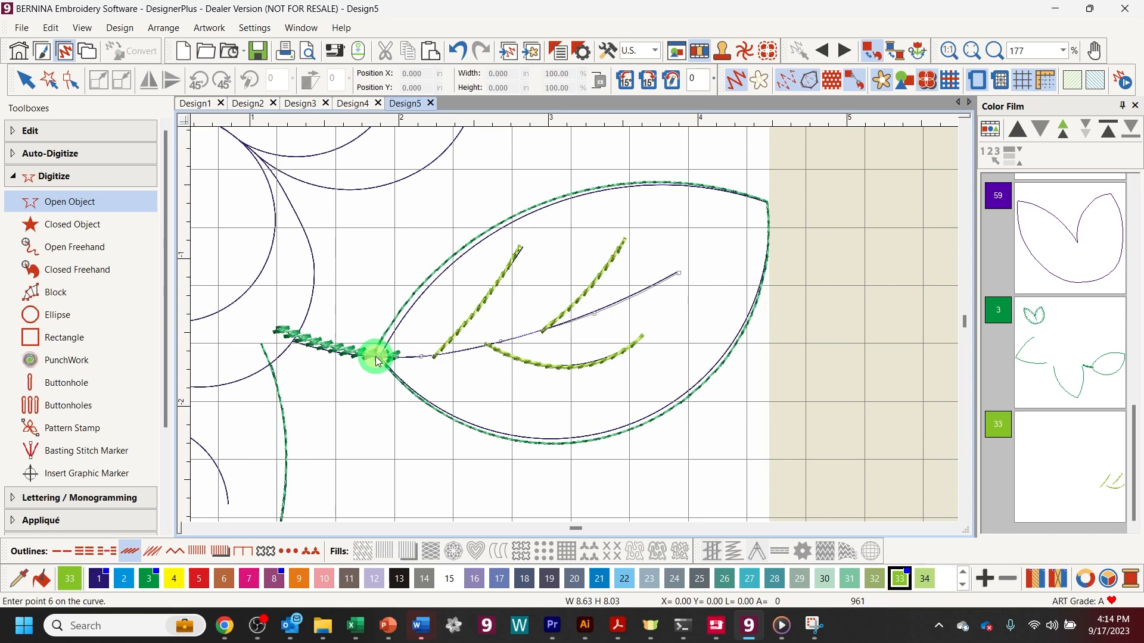
pyautogui.press('Return')
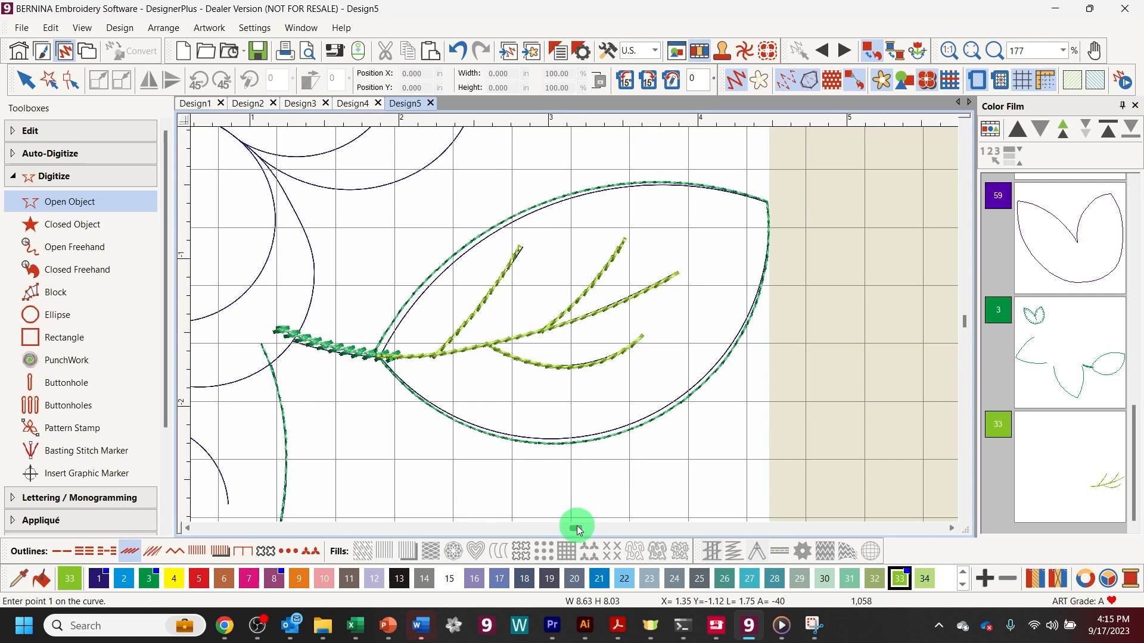
# Step: Digitize the short lower right side vein of the bottom leaf as an open curve from its tip to the center vein
pyautogui.moveTo(577, 528); pyautogui.dragTo(607, 524)
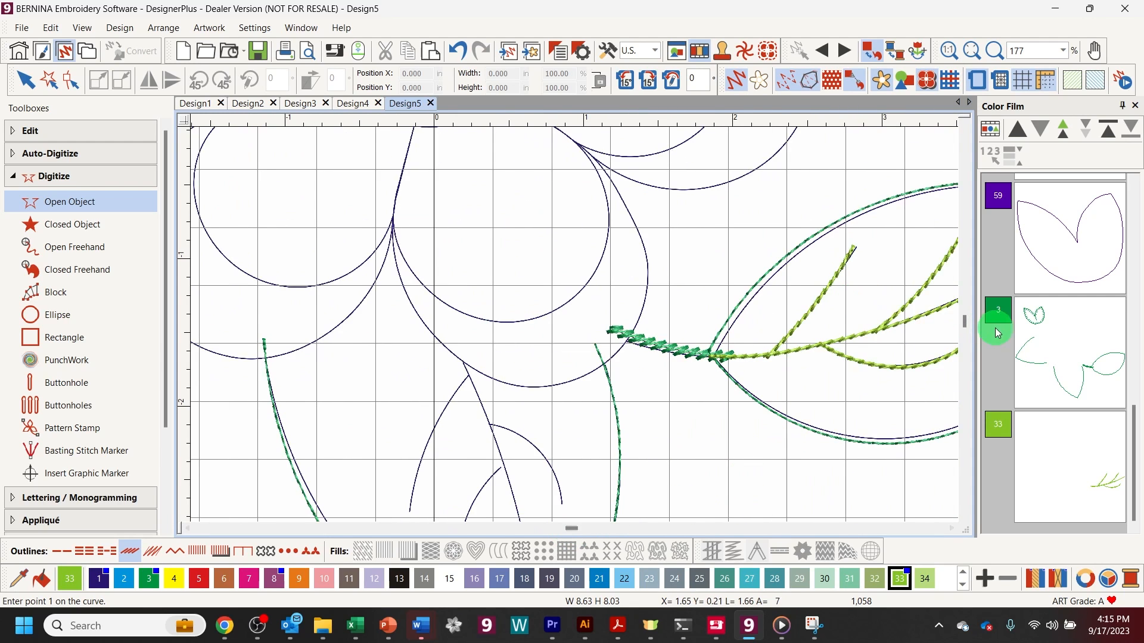
pyautogui.moveTo(963, 324); pyautogui.dragTo(958, 327)
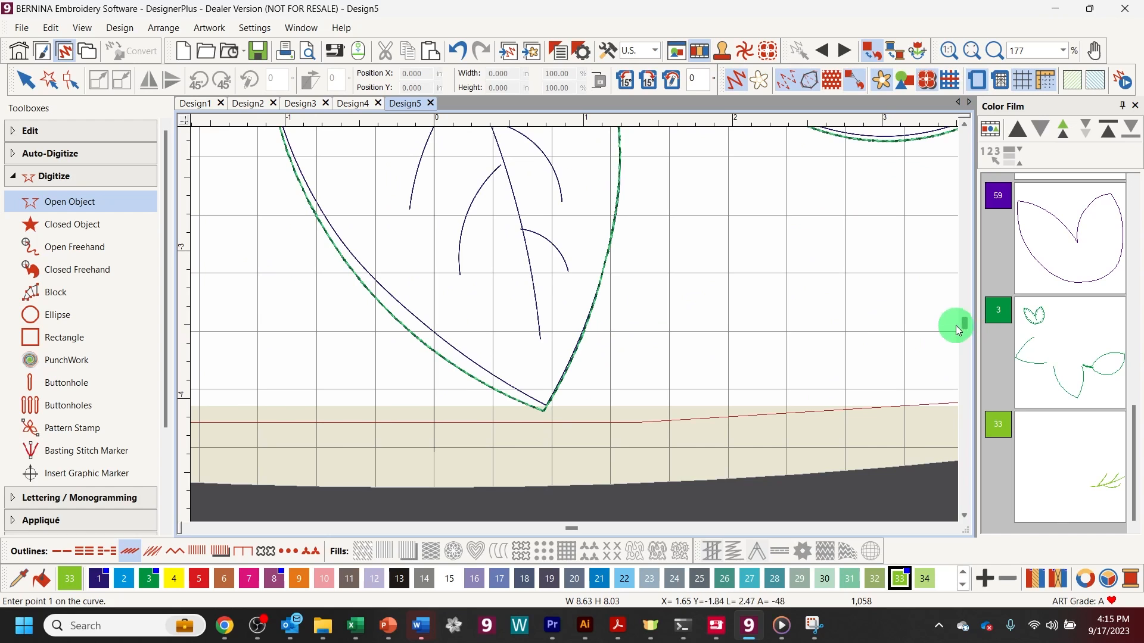
pyautogui.click(966, 124)
pyautogui.click(966, 125)
pyautogui.click(966, 124)
pyautogui.click(966, 125)
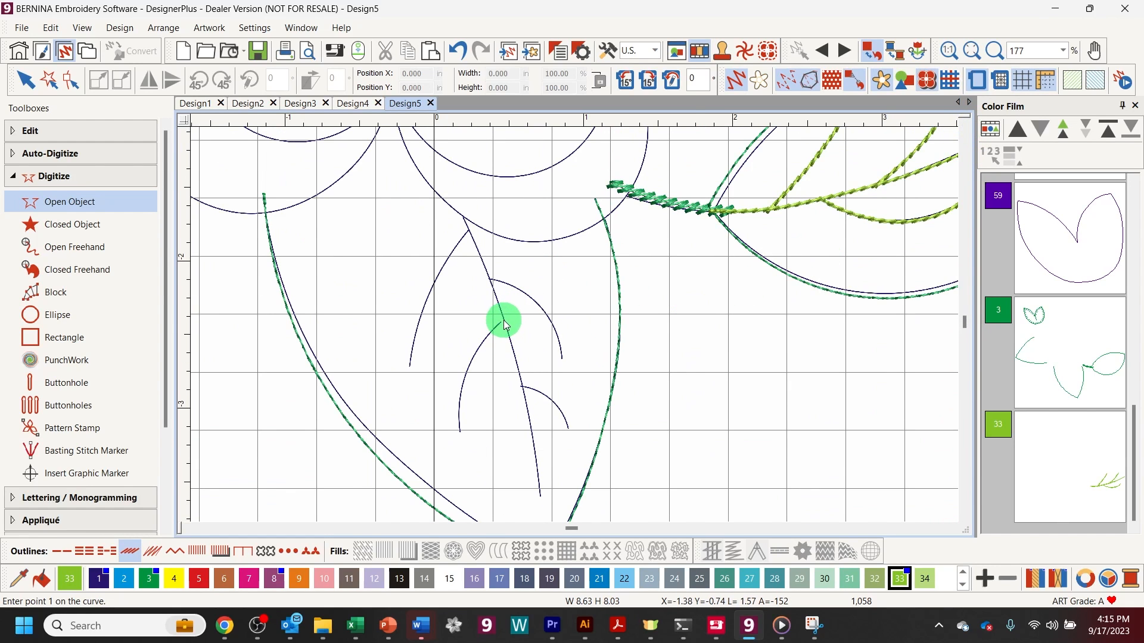
pyautogui.click(569, 430)
pyautogui.click(552, 403)
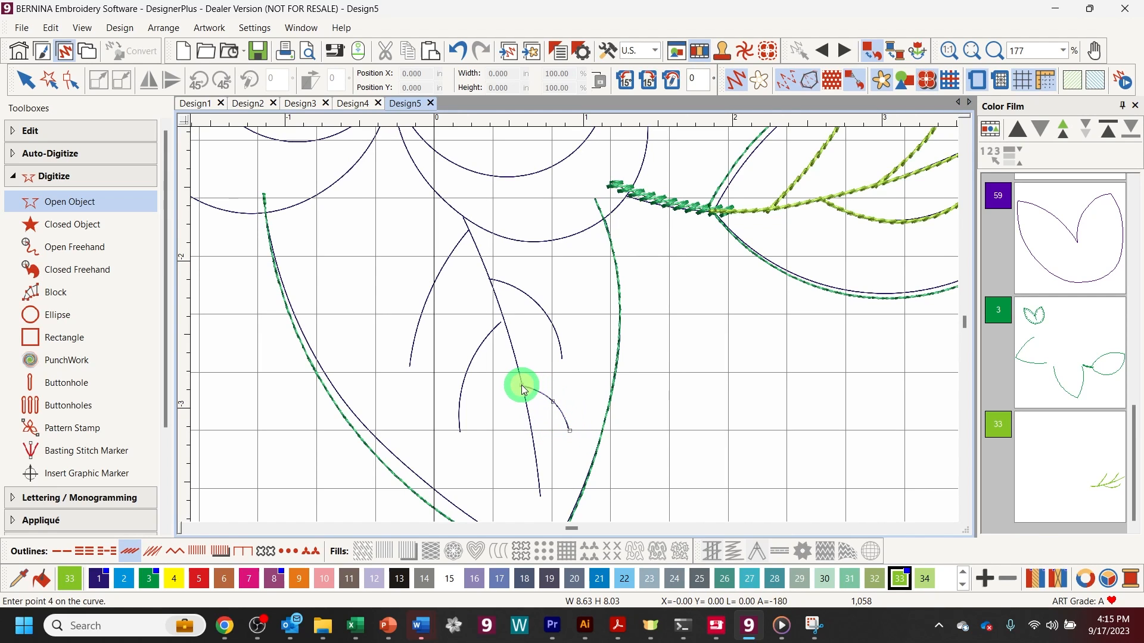
pyautogui.press('Return')
# Step: Trace the bottom leaf's lower left and upper right side veins as two separate open curves ending at the center vein
pyautogui.click(460, 429)
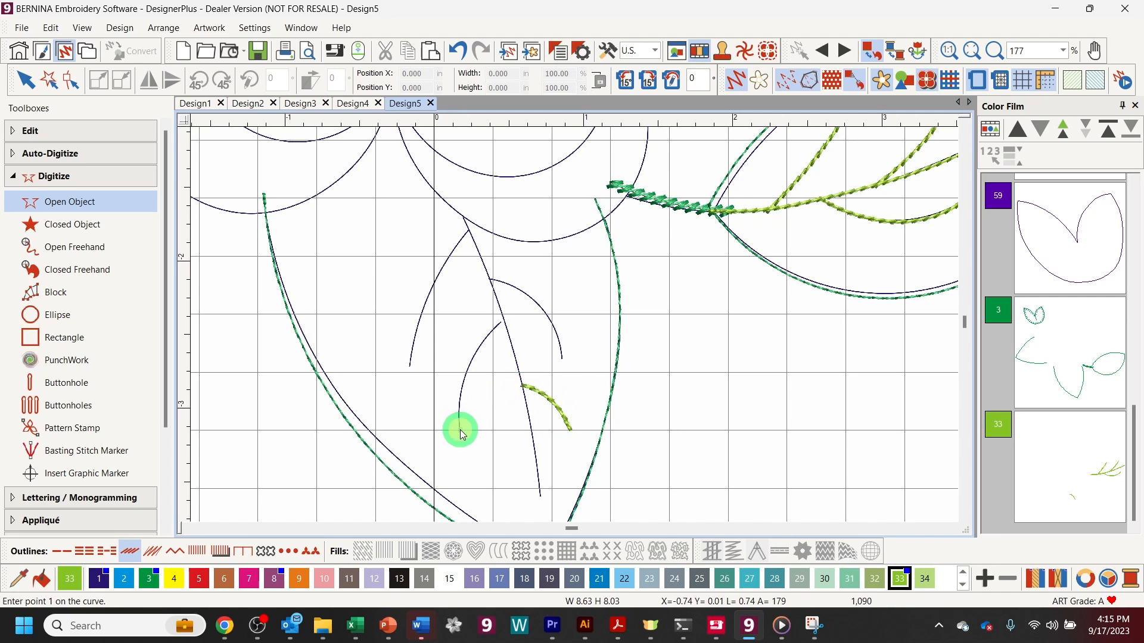
pyautogui.click(466, 373)
pyautogui.click(504, 318)
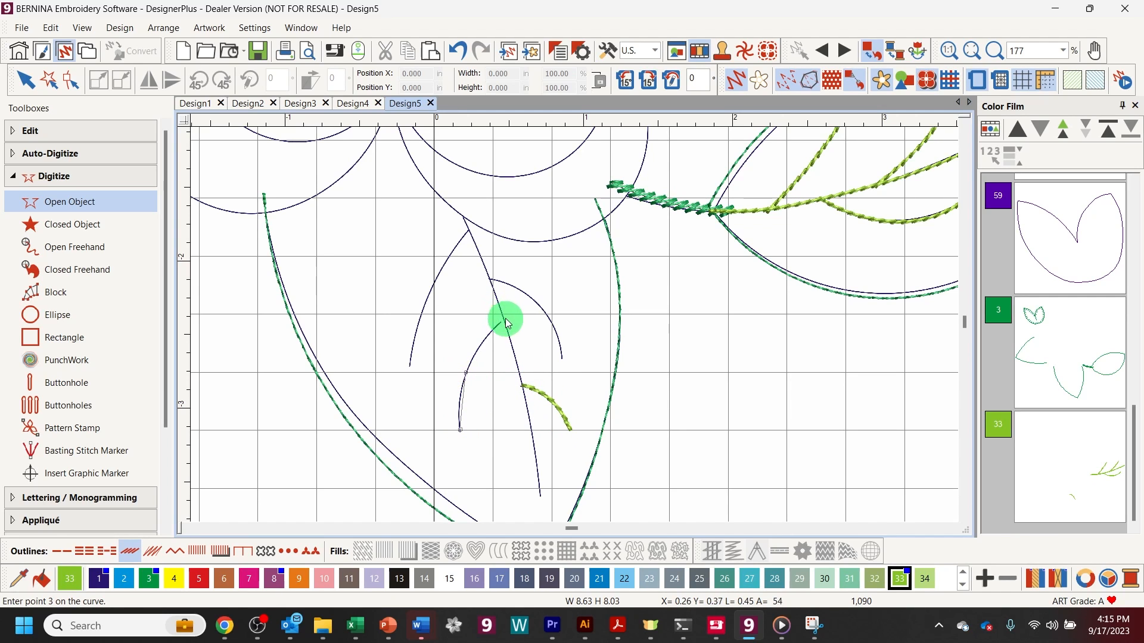
pyautogui.press('Return')
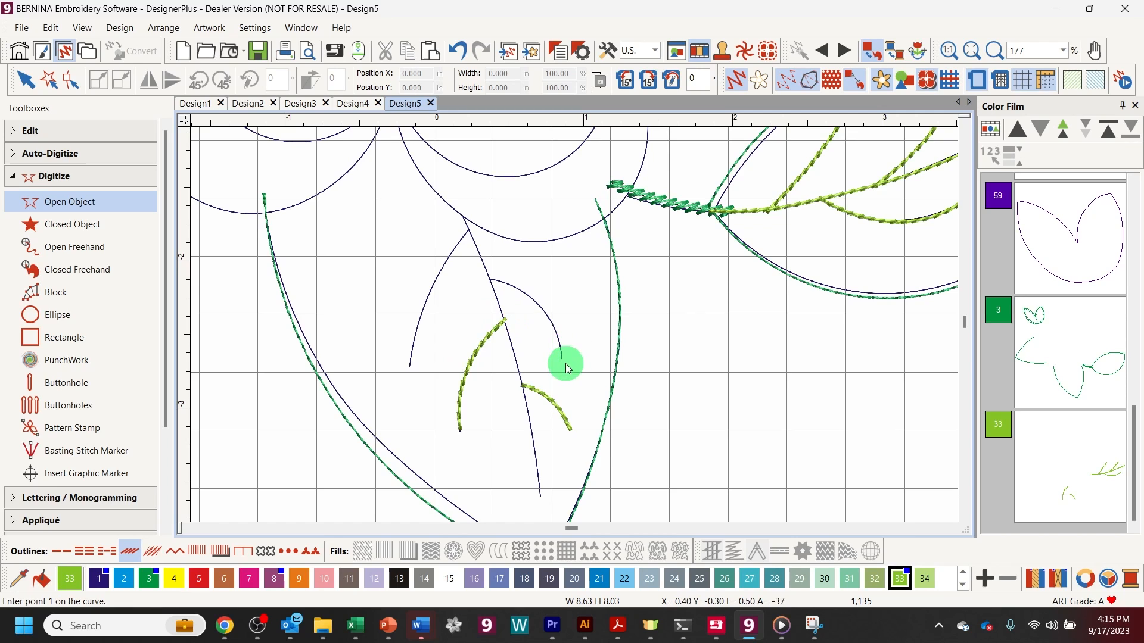
pyautogui.click(563, 363)
pyautogui.click(542, 304)
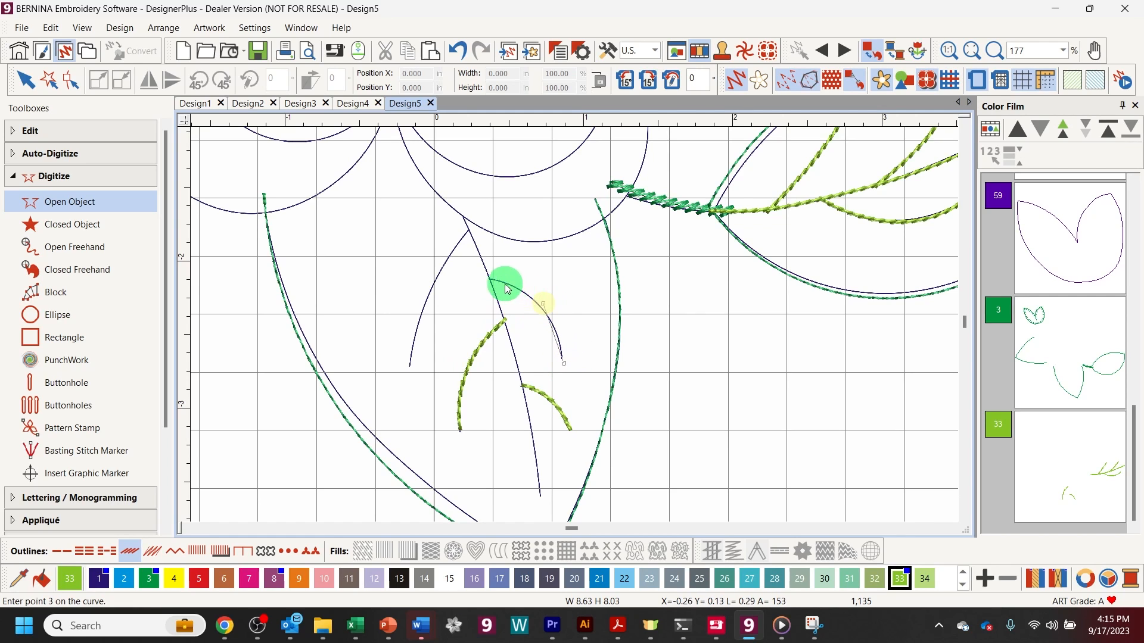
pyautogui.click(485, 281)
pyautogui.press('Return')
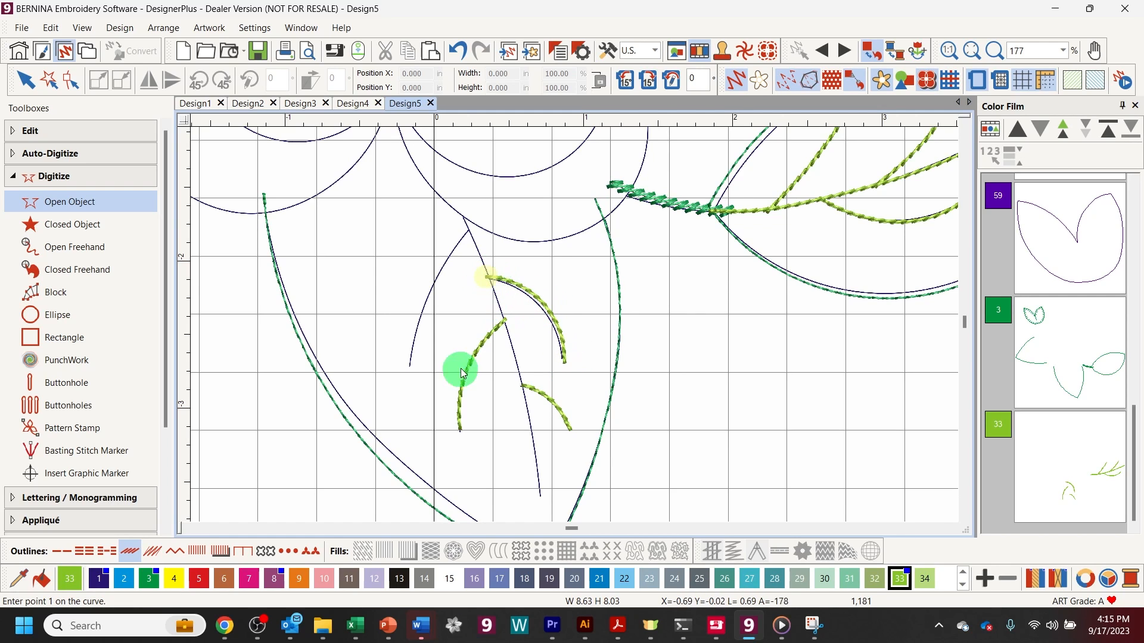
# Step: Trace the bottom leaf's upper left side vein as an open curve from its tip up to the center vein
pyautogui.click(410, 368)
pyautogui.click(424, 308)
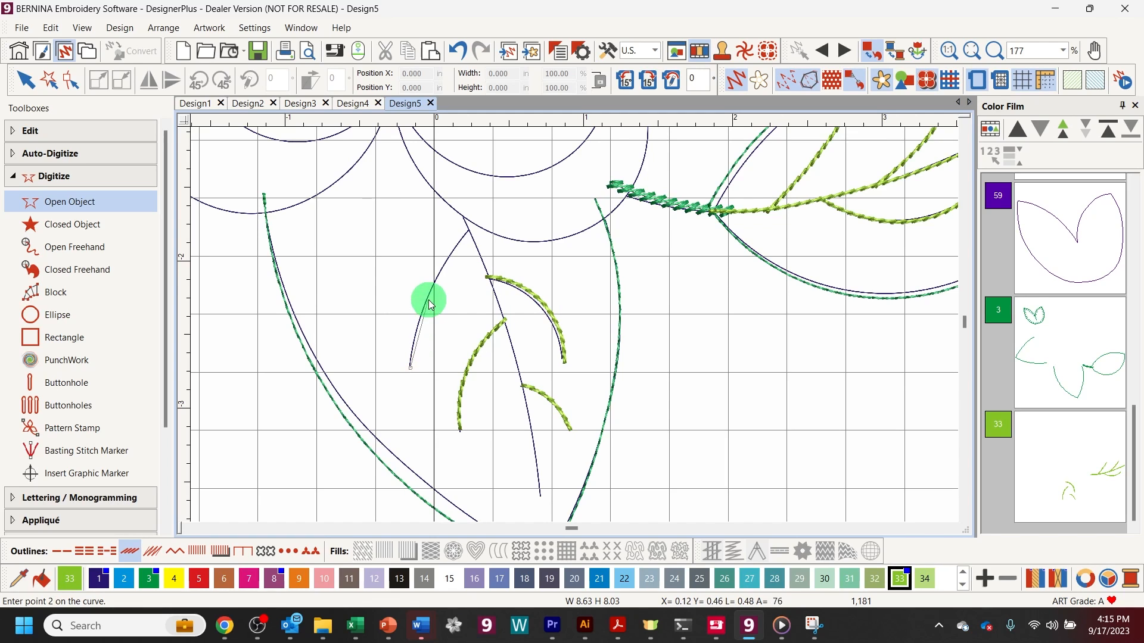
pyautogui.click(468, 225)
pyautogui.click(471, 230)
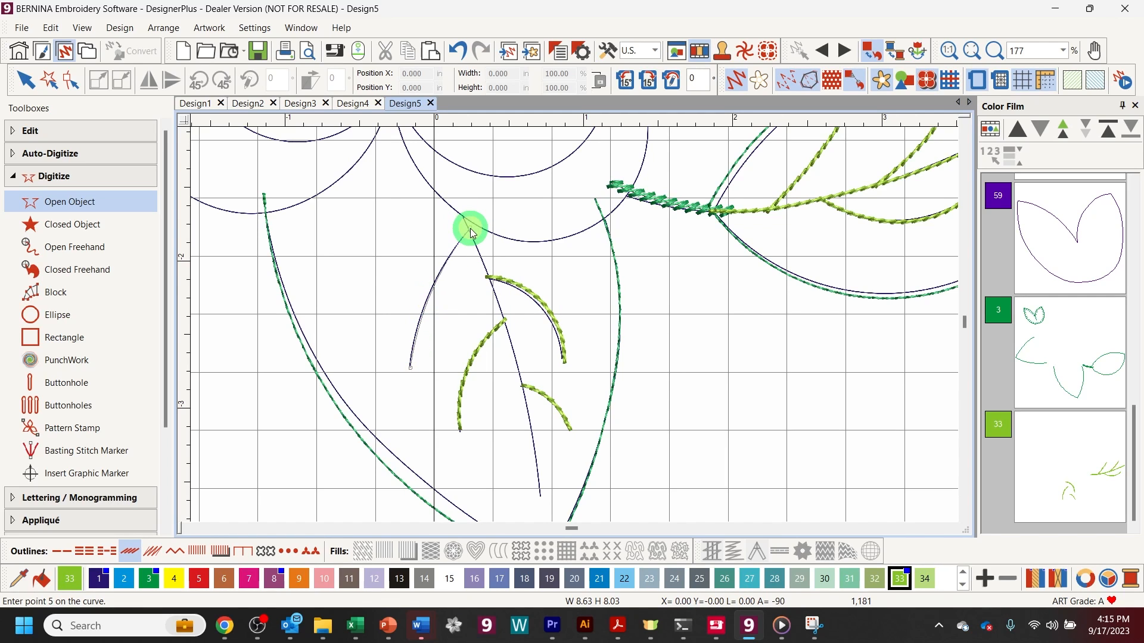
pyautogui.press('Return')
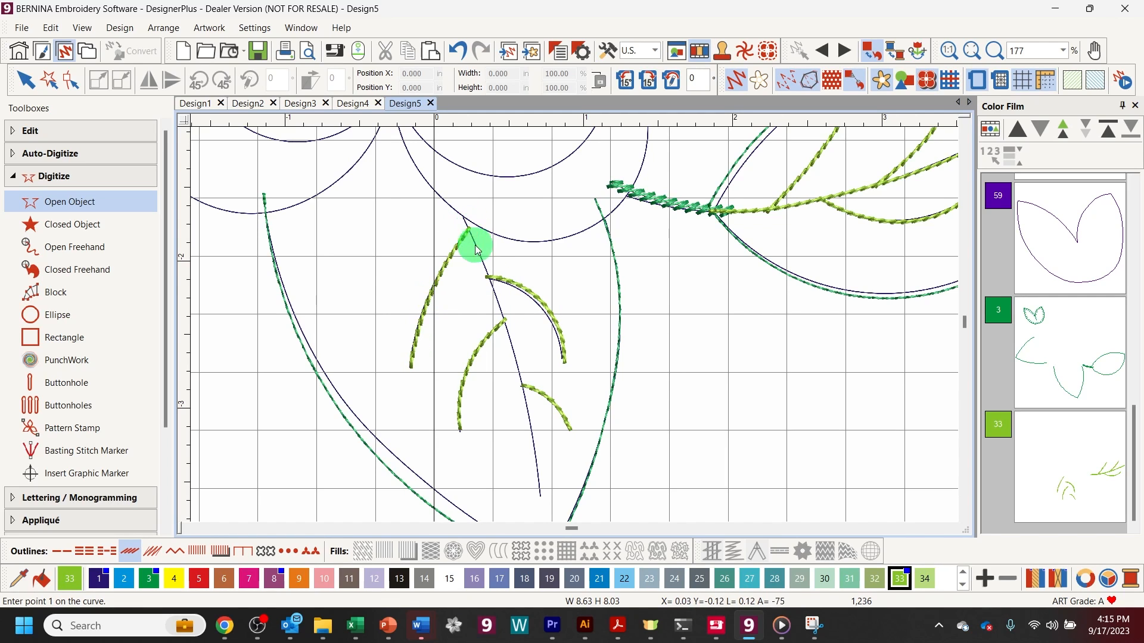
# Step: Trace the bottom leaf's center vein as an open curve from its lower tip up to the flower petal's edge
pyautogui.click(540, 495)
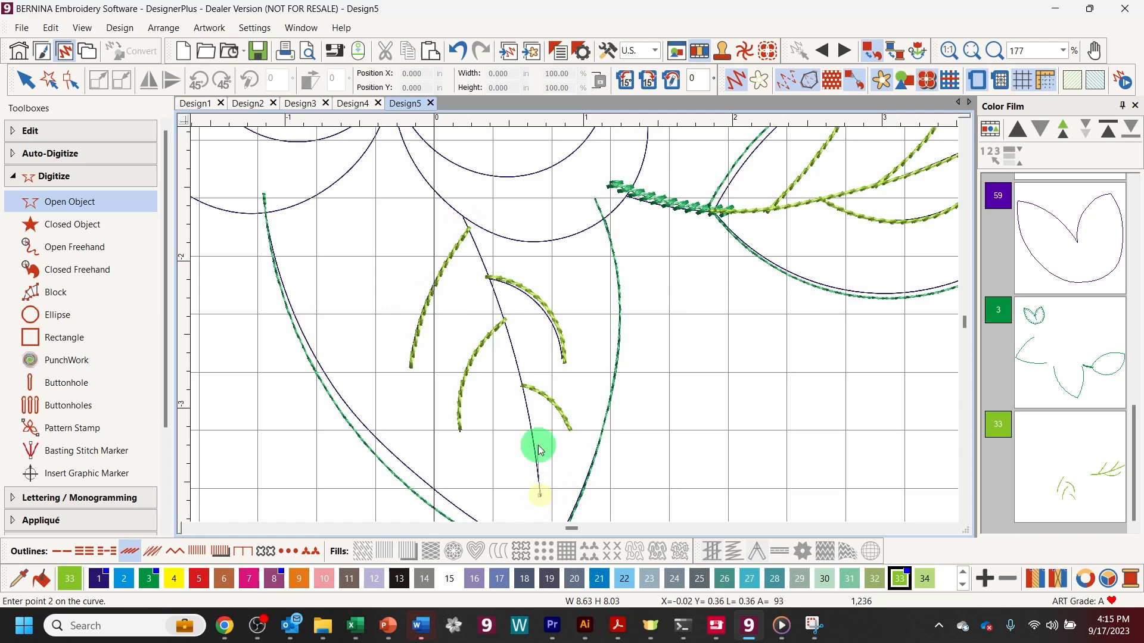
pyautogui.click(512, 348)
pyautogui.click(487, 271)
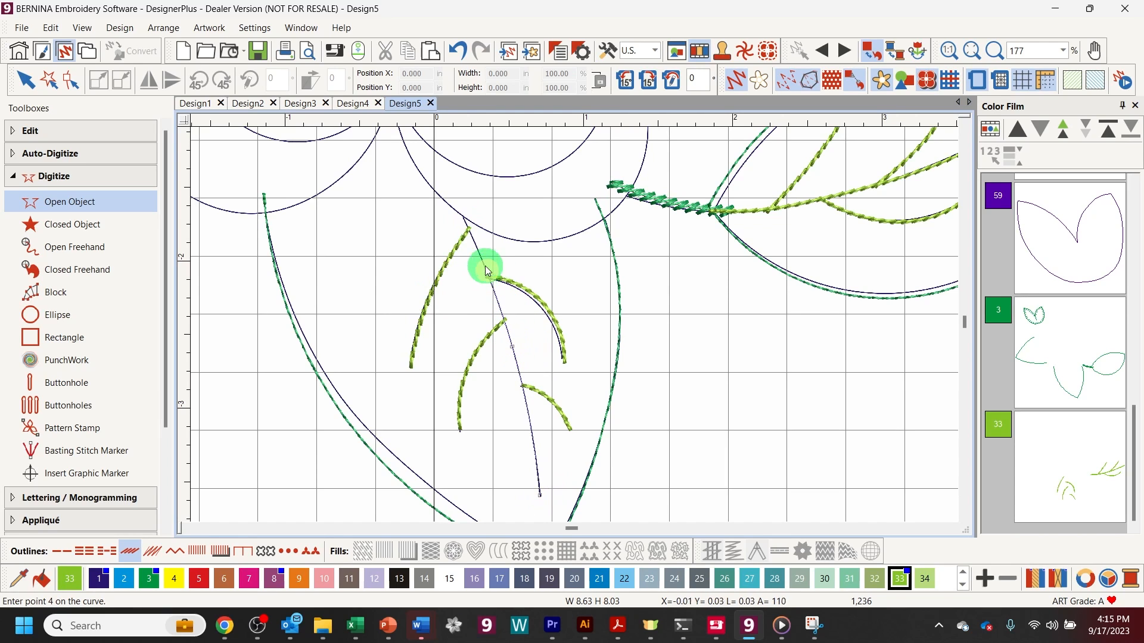
pyautogui.click(463, 210)
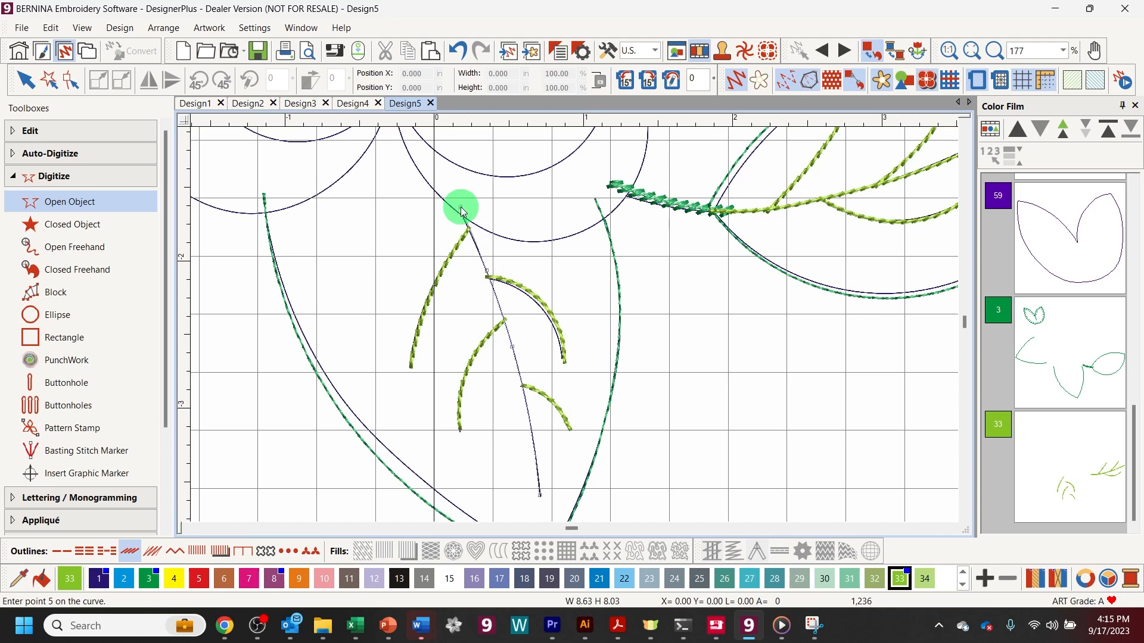
pyautogui.press('Return')
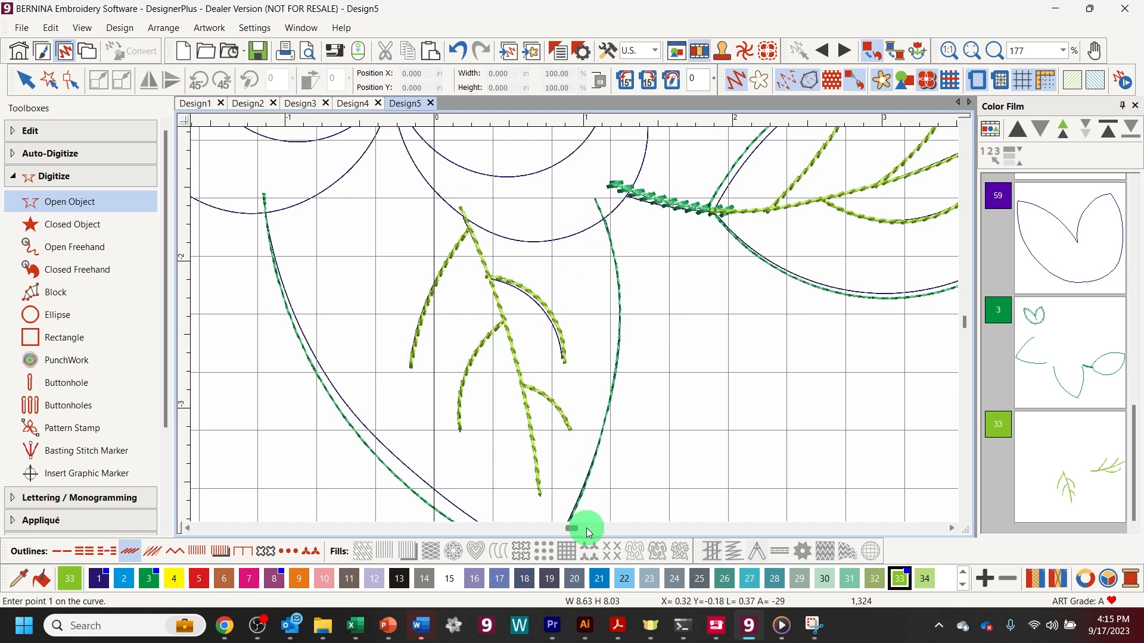
# Step: Digitize the short lower side vein nearest the left leaf's tip as an open curve ending at the center vein
pyautogui.moveTo(587, 528); pyautogui.dragTo(565, 529)
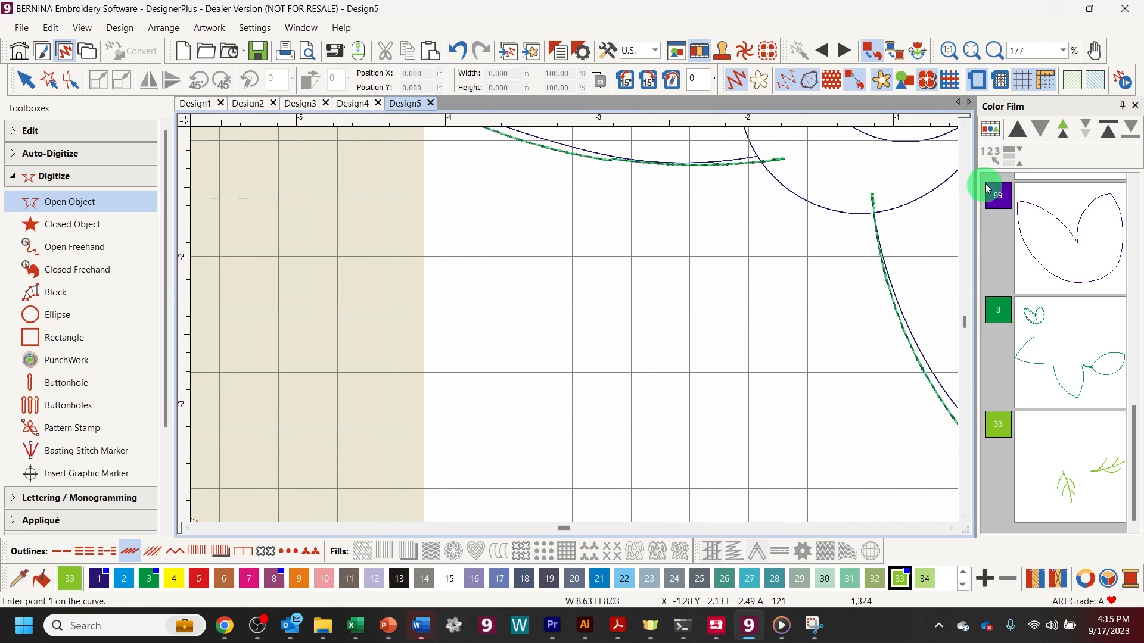
pyautogui.scroll(5, 962, 319)
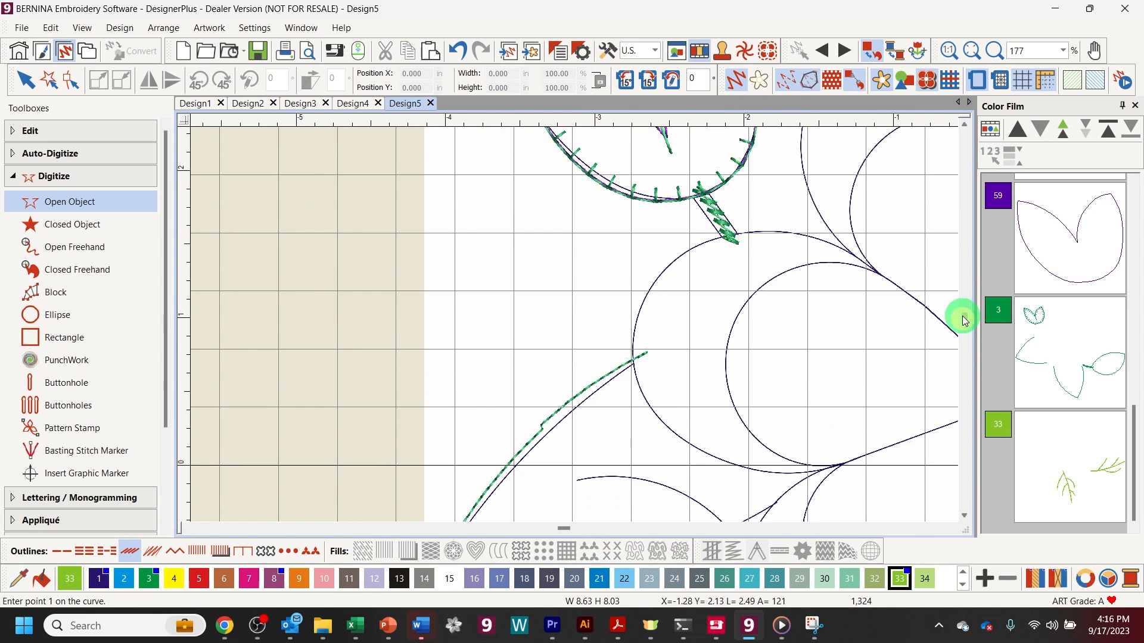
pyautogui.scroll(-1, 959, 320)
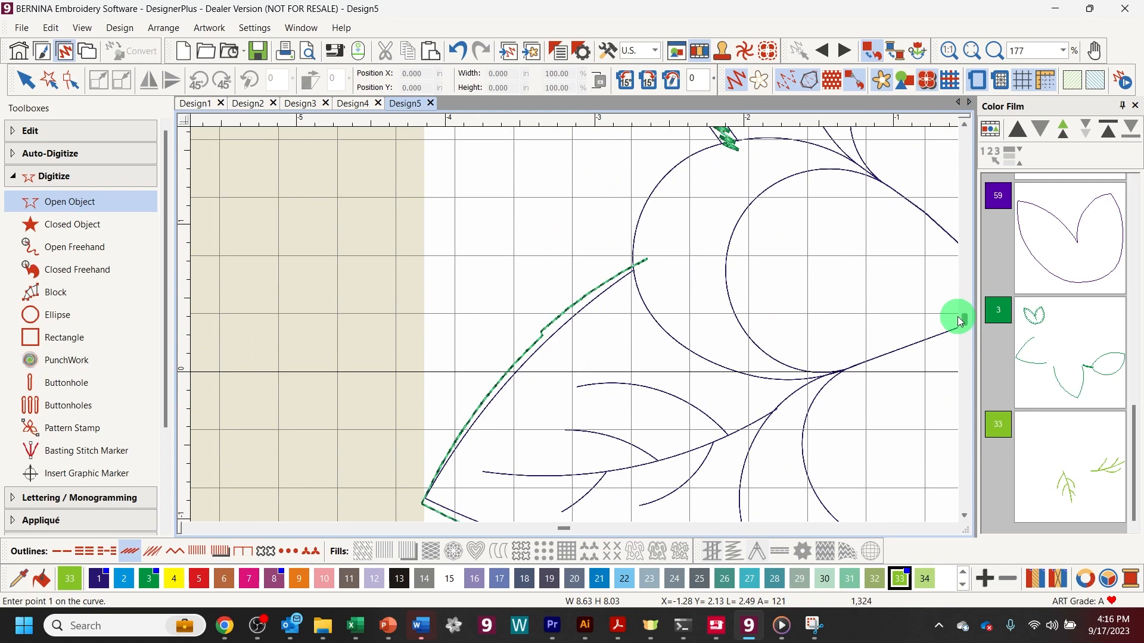
pyautogui.scroll(-1, 956, 316)
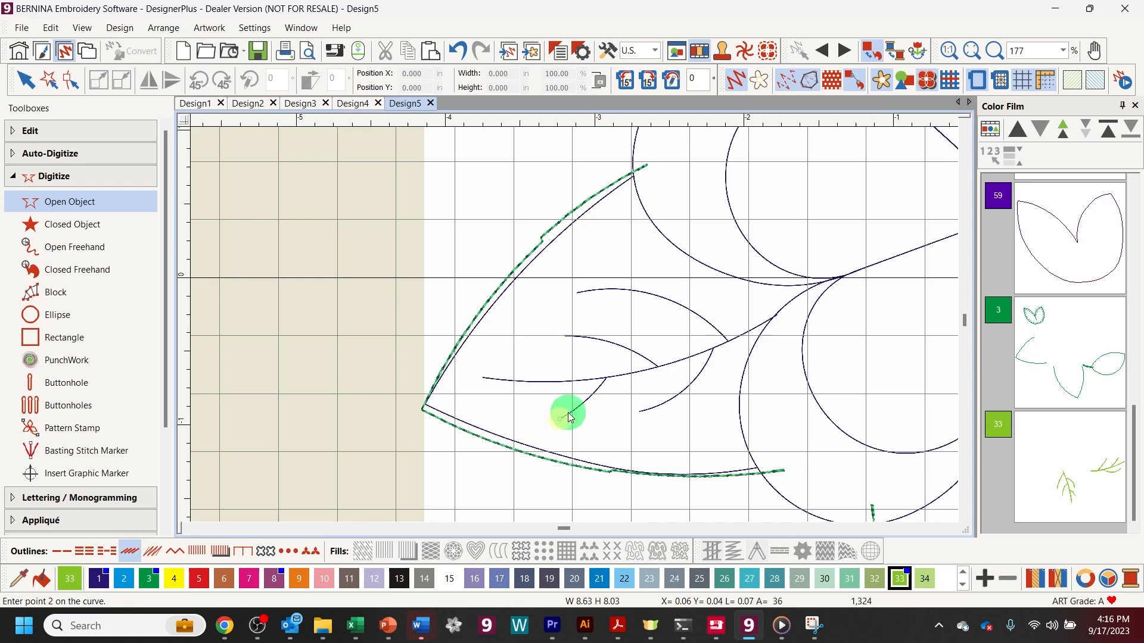
pyautogui.click(583, 405)
pyautogui.press('Return')
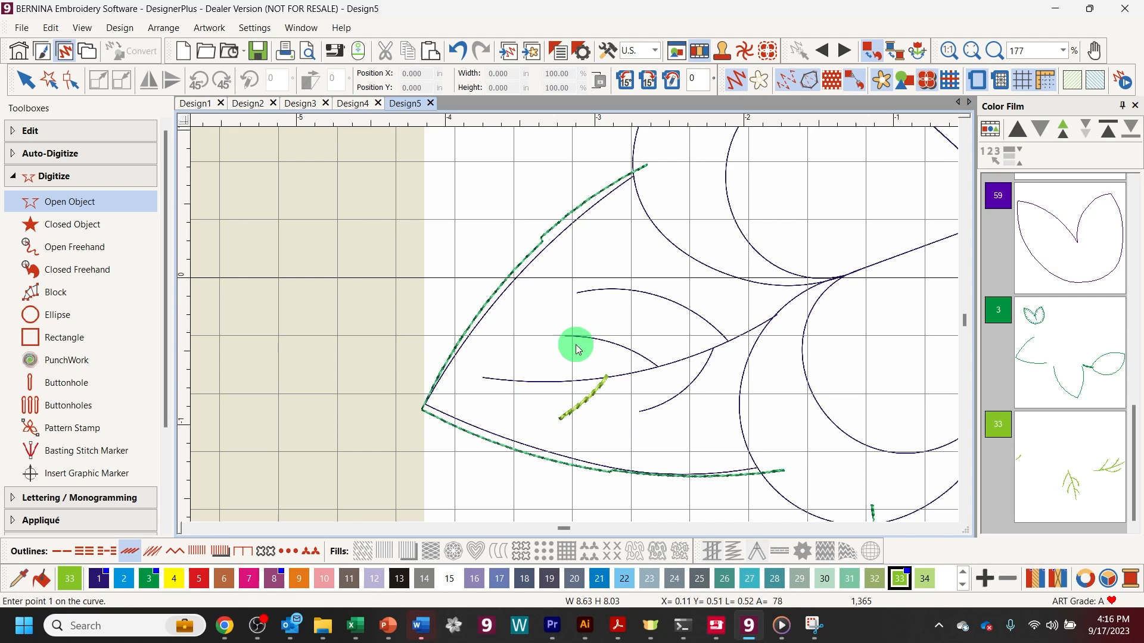
# Step: Trace the left leaf's shorter upper side vein and its lower side vein nearest the flower as two open curves
pyautogui.click(564, 333)
pyautogui.click(614, 352)
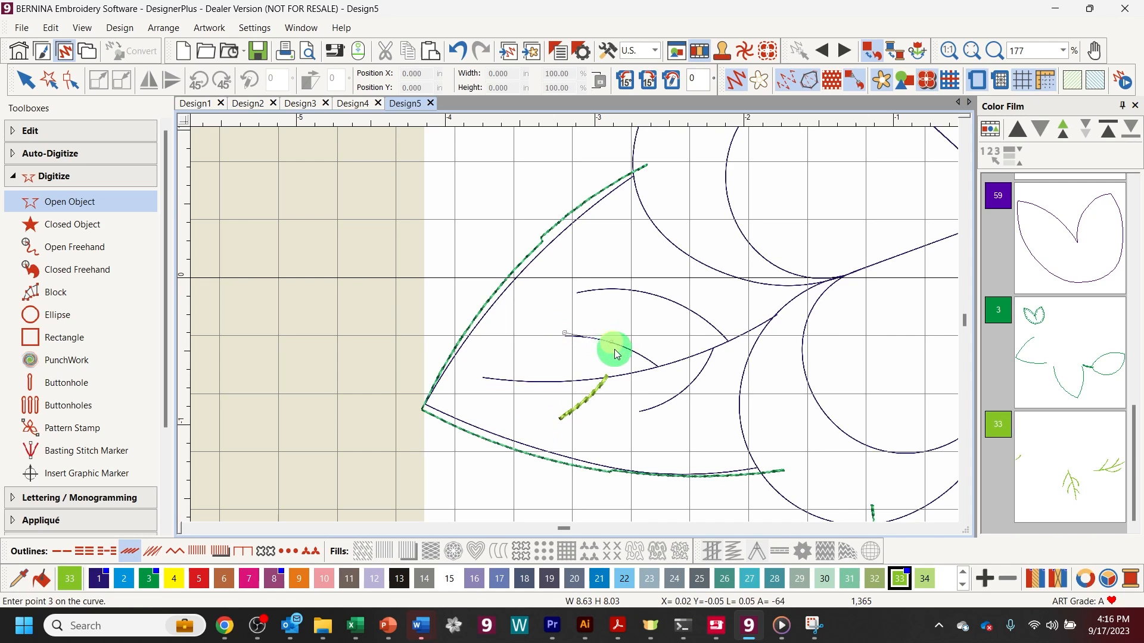
pyautogui.click(657, 368)
pyautogui.press('Return')
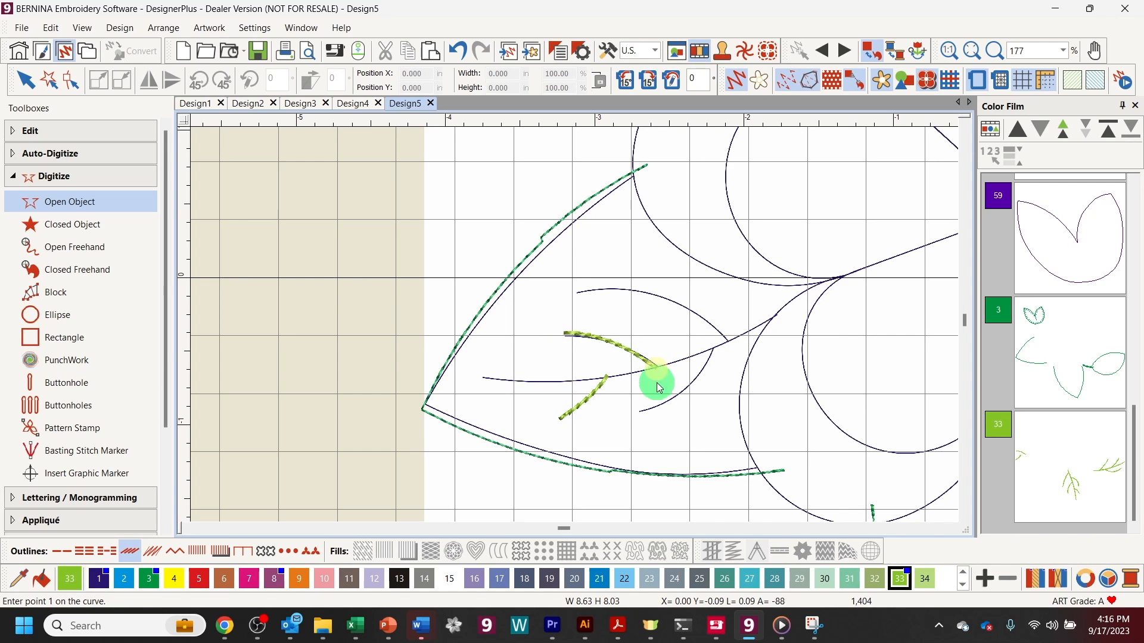
pyautogui.click(638, 414)
pyautogui.click(675, 396)
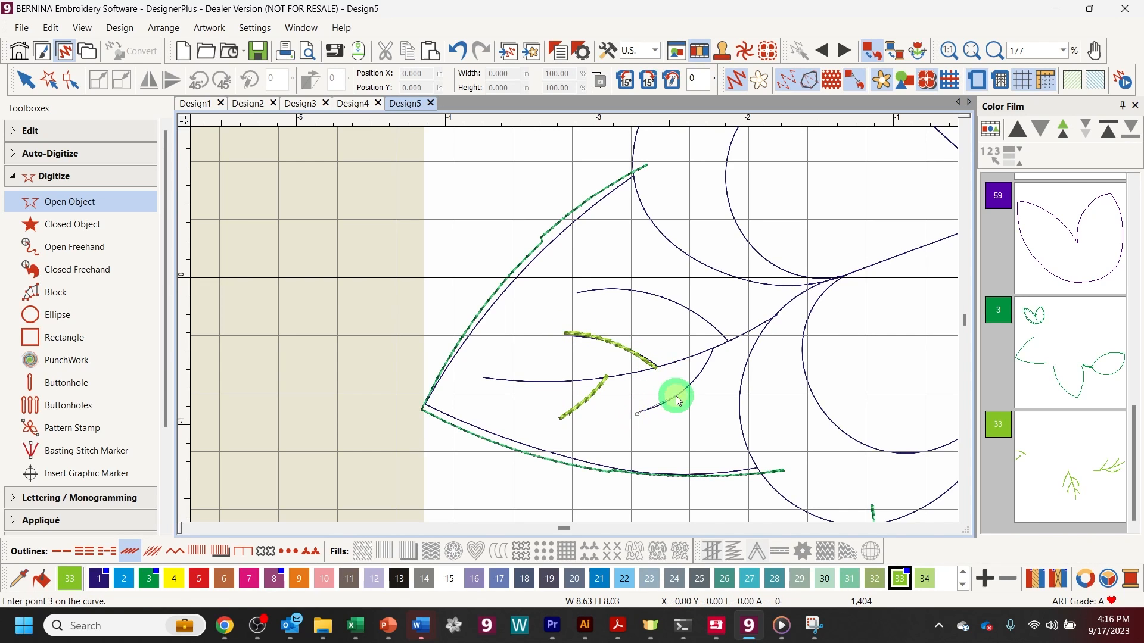
pyautogui.click(710, 346)
pyautogui.press('Return')
# Step: Trace the left leaf's long upper side vein as an open curve from the center vein outward to its tip
pyautogui.click(727, 343)
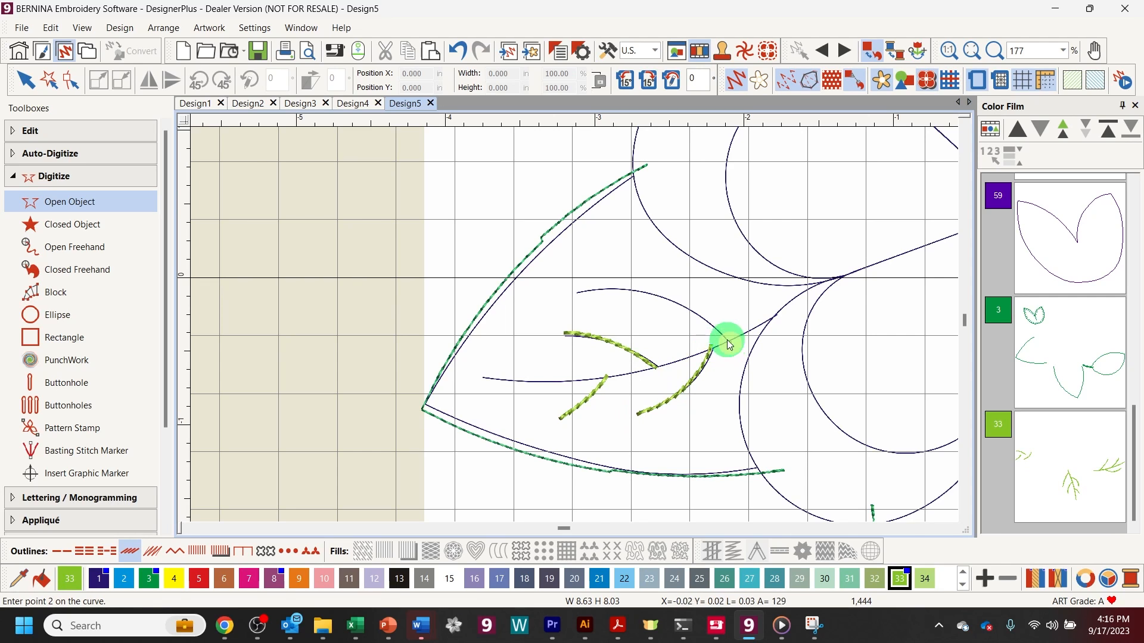
pyautogui.click(697, 313)
pyautogui.click(632, 292)
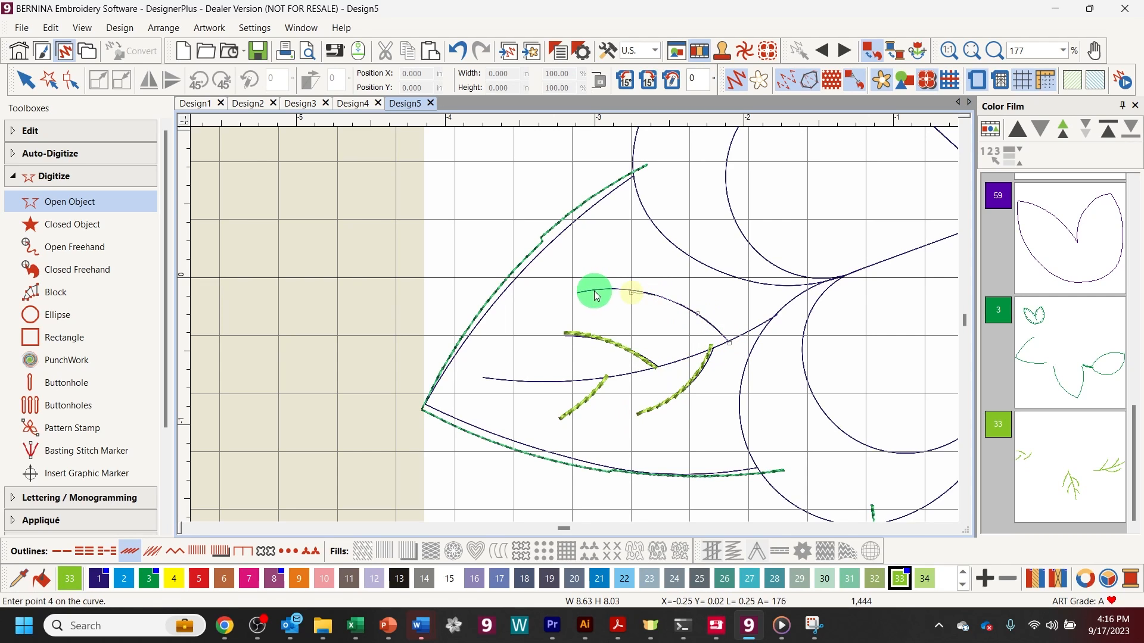
pyautogui.click(595, 293)
pyautogui.press('Return')
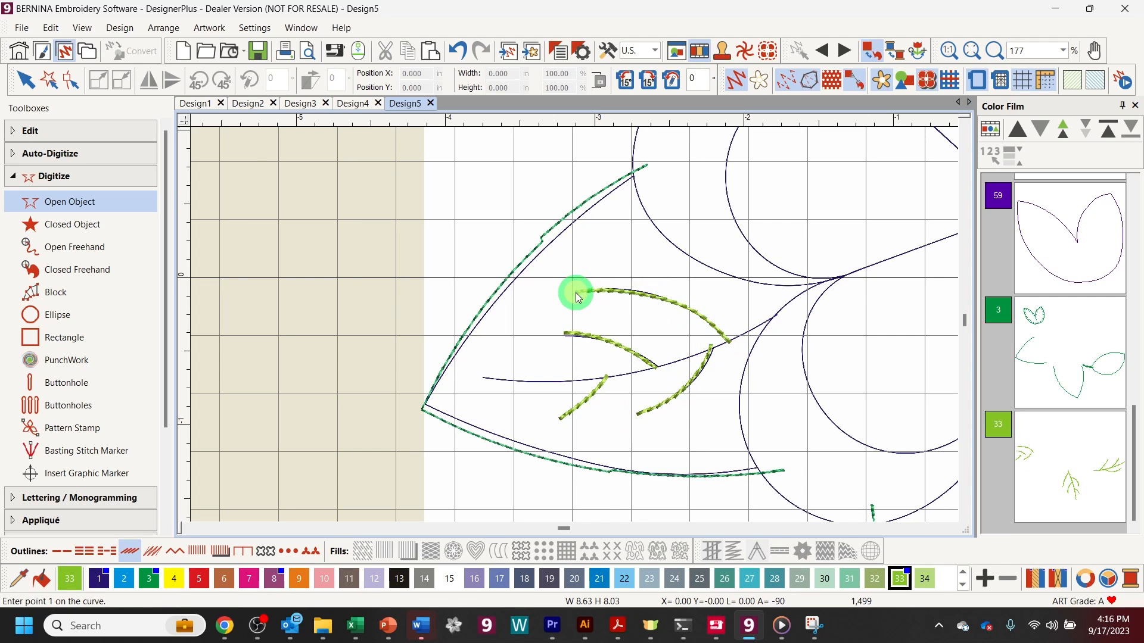
# Step: Trace the left leaf's center vein as an open curve from near the leaf tip to just inside the flower petal's edge
pyautogui.click(474, 374)
pyautogui.click(563, 381)
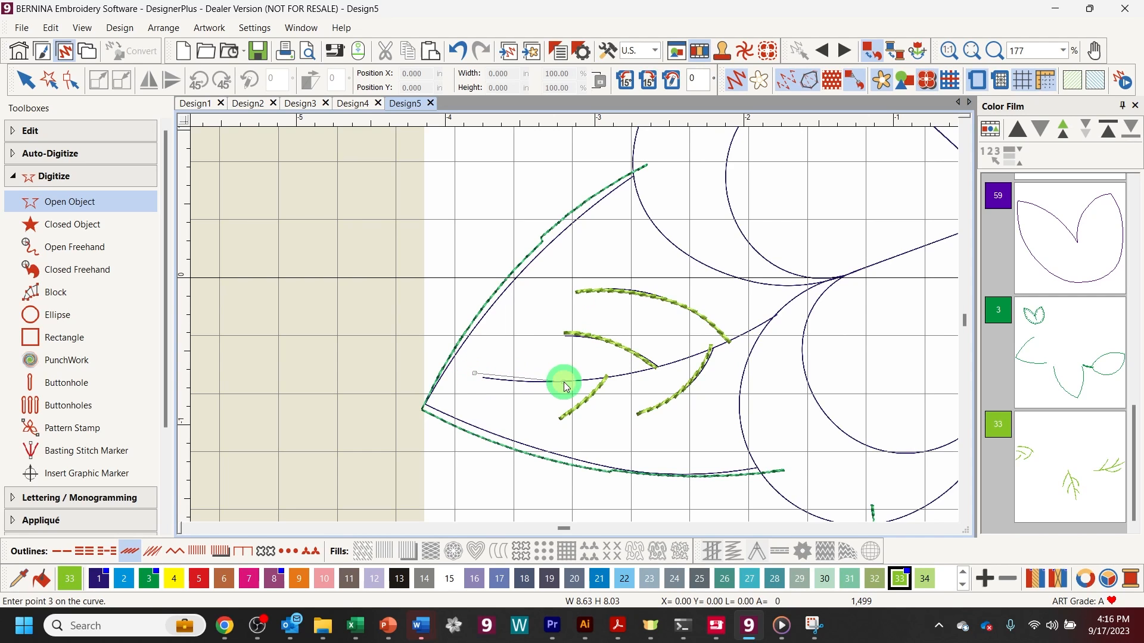
pyautogui.doubleClick(654, 367)
pyautogui.doubleClick(743, 336)
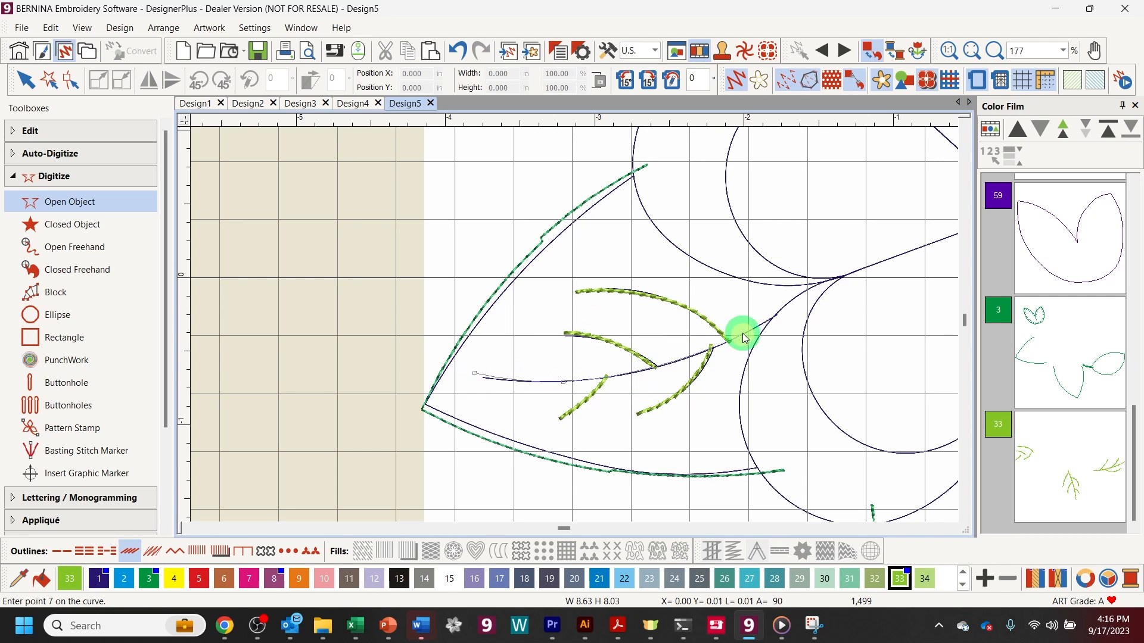
pyautogui.click(776, 320)
pyautogui.click(783, 316)
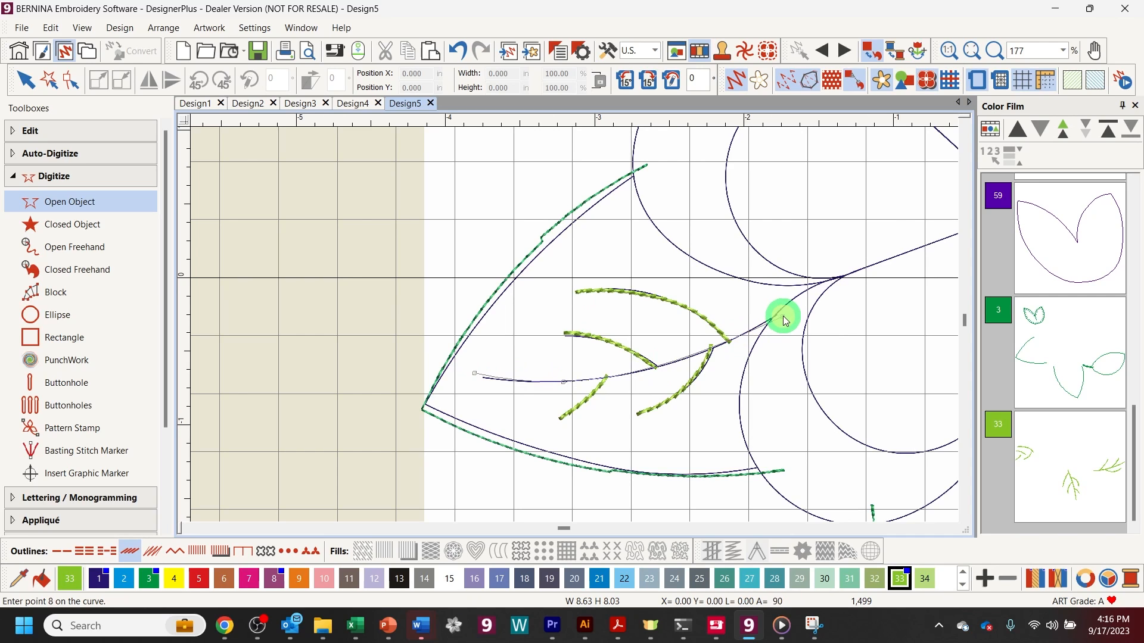
pyautogui.press('Return')
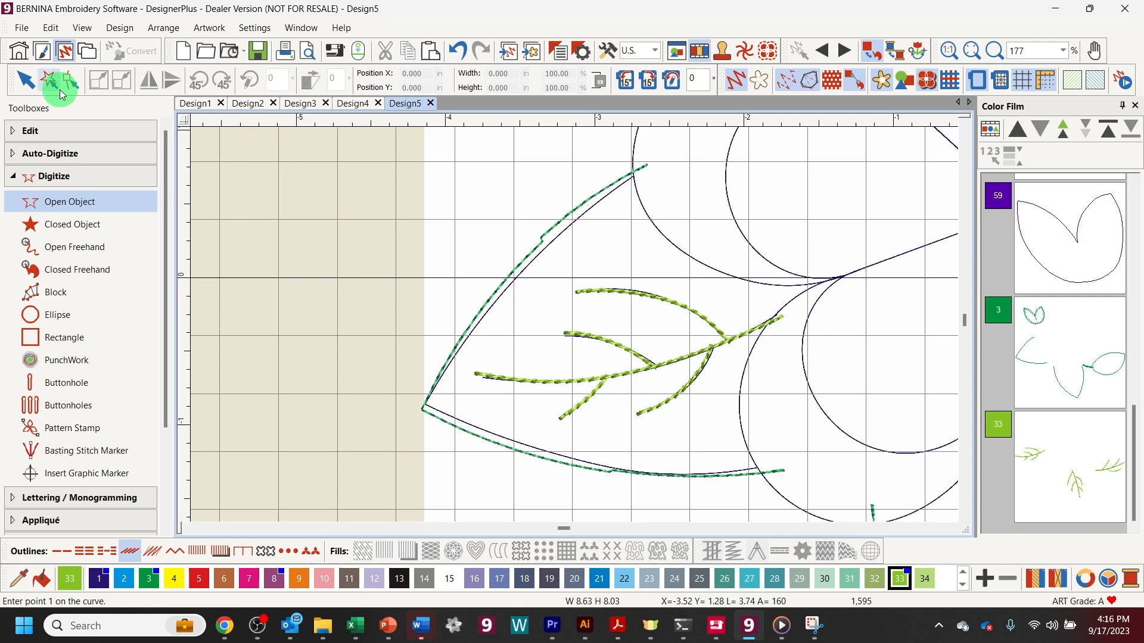
# Step: Reshape the left leaf outline's upper edge, removing the notch at its middle point and moving that point onto the artwork line
pyautogui.click(25, 80)
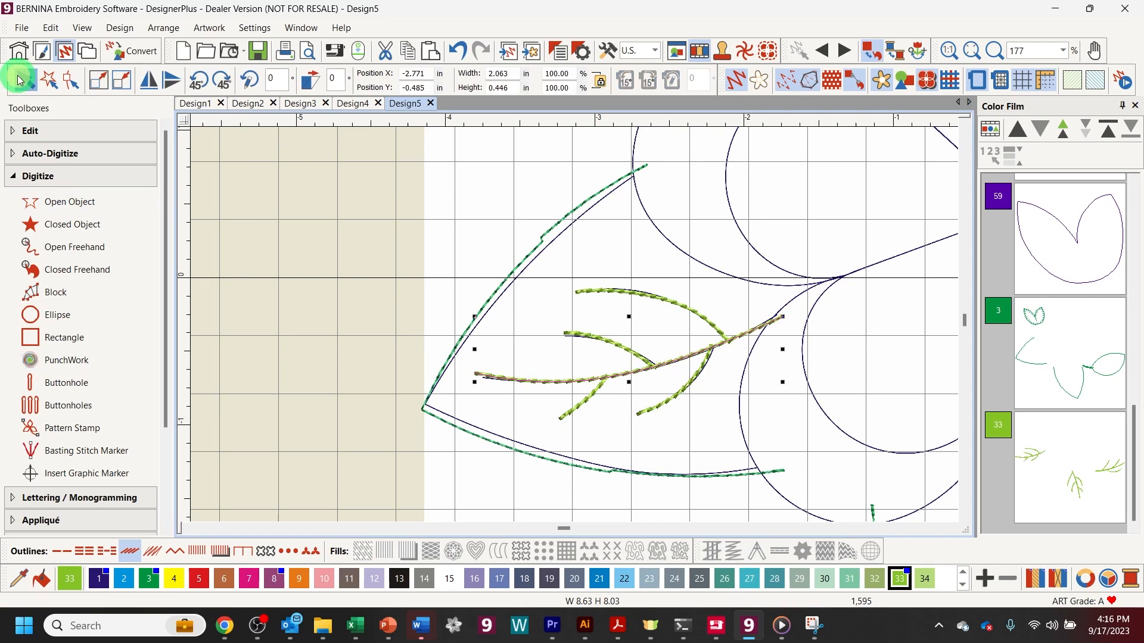
pyautogui.click(544, 233)
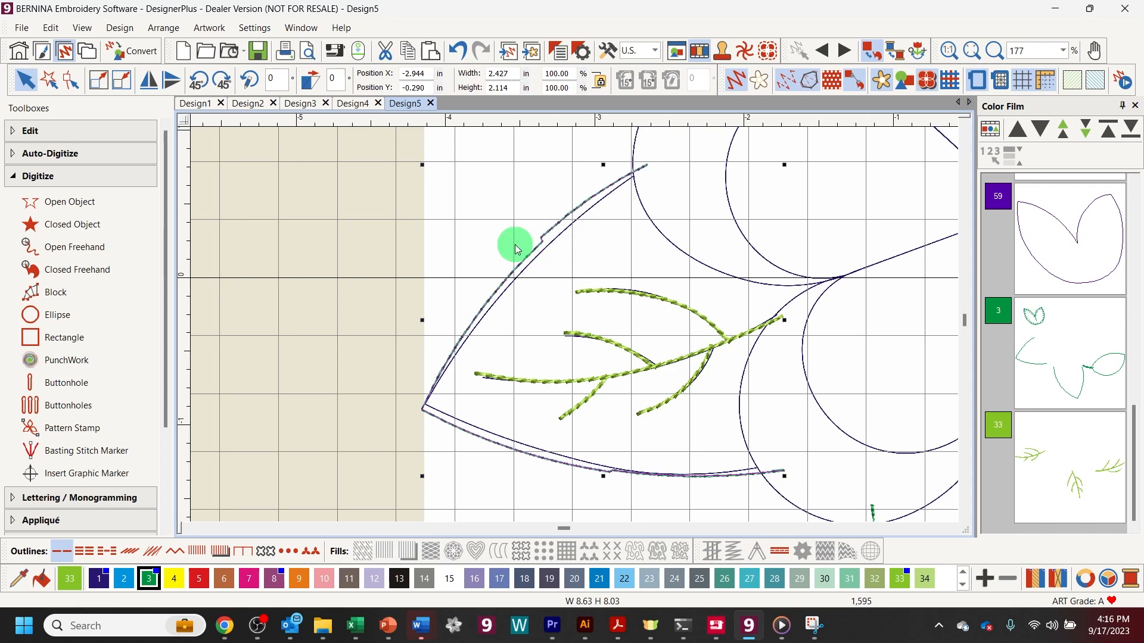
pyautogui.click(70, 79)
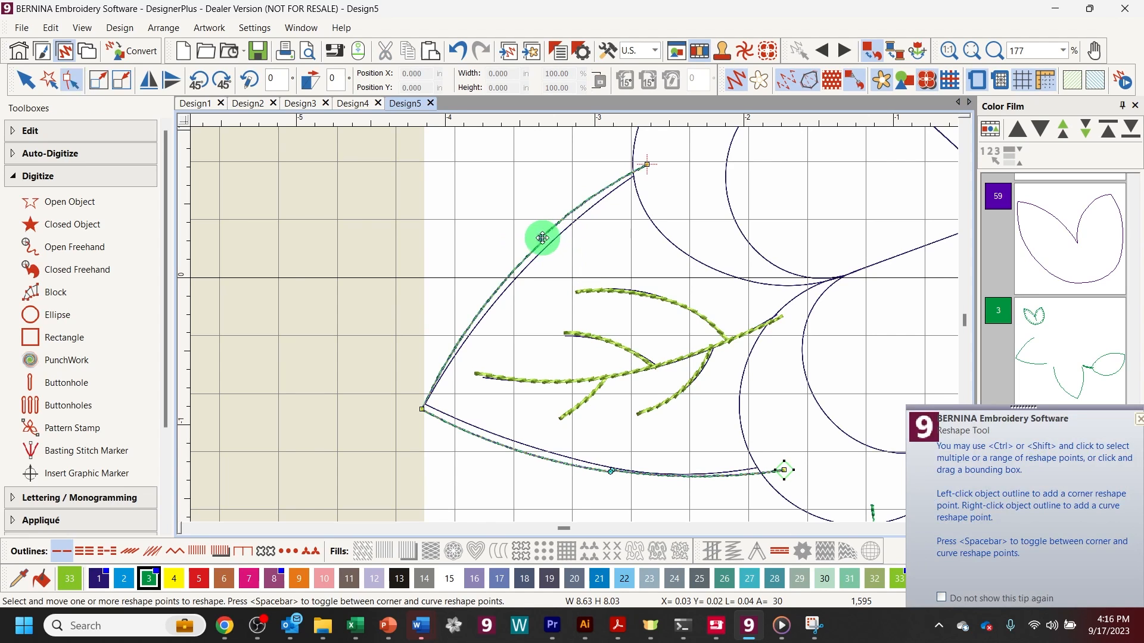
pyautogui.click(541, 238)
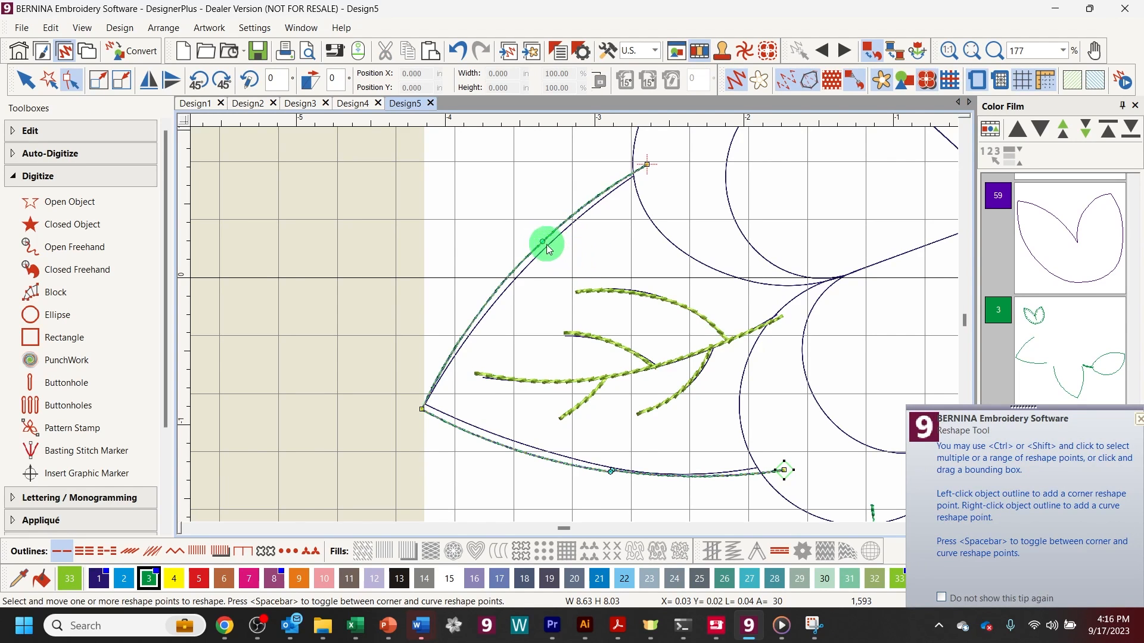
pyautogui.moveTo(541, 241); pyautogui.dragTo(545, 245)
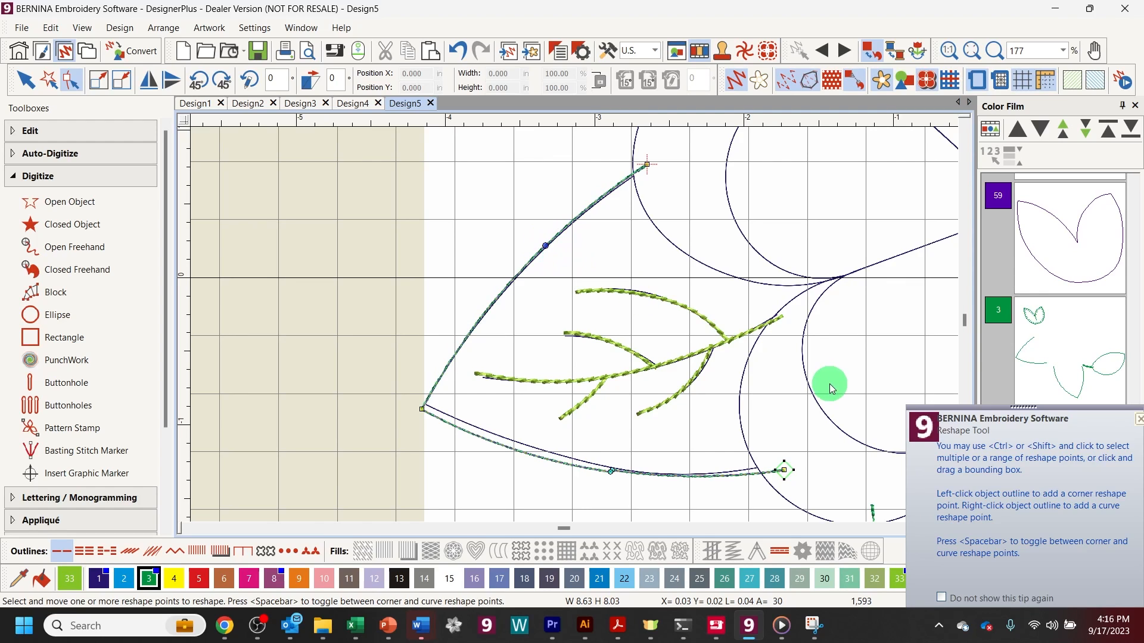
# Step: Remove the extra reshape point on the left leaf's lower edge and move the remaining point and the leaf tip onto the artwork
pyautogui.click(610, 471)
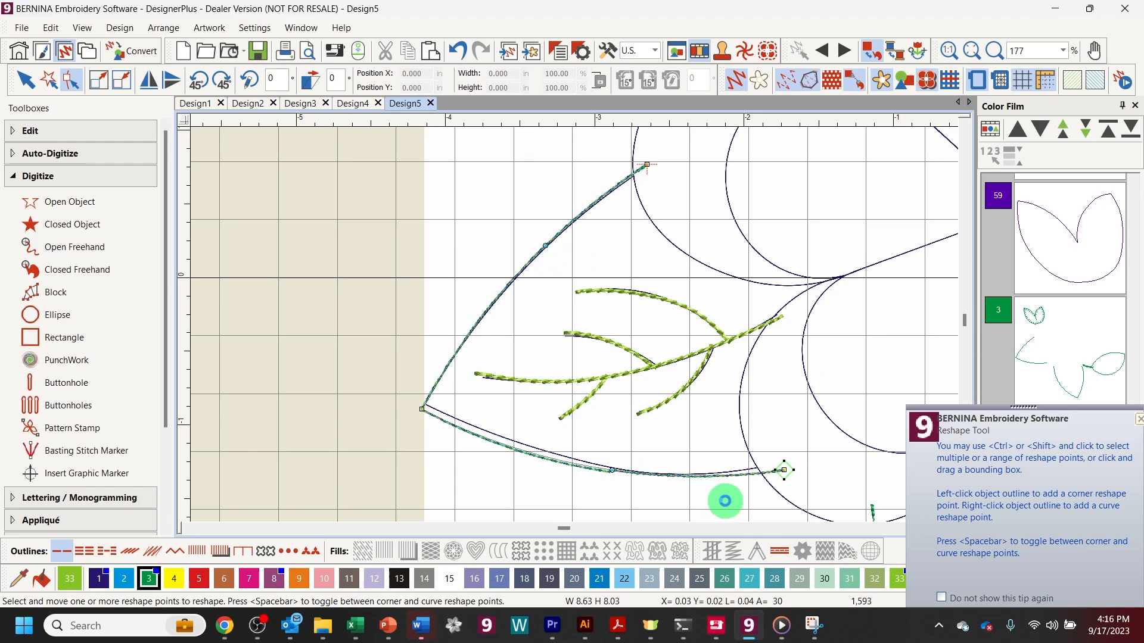
pyautogui.moveTo(611, 472); pyautogui.dragTo(602, 467)
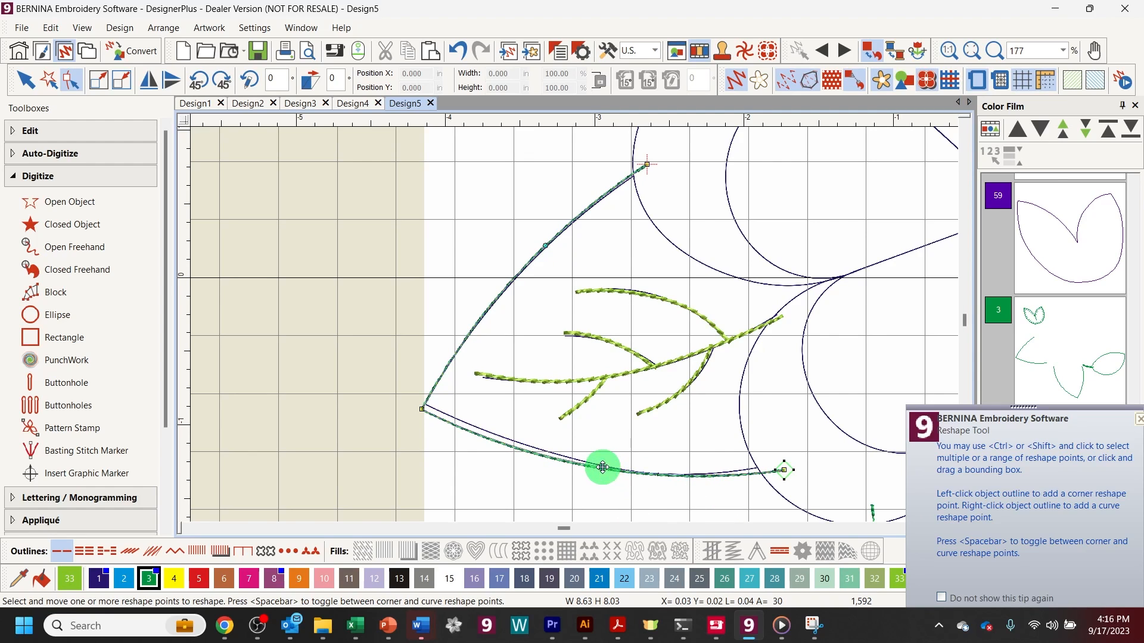
pyautogui.click(423, 405)
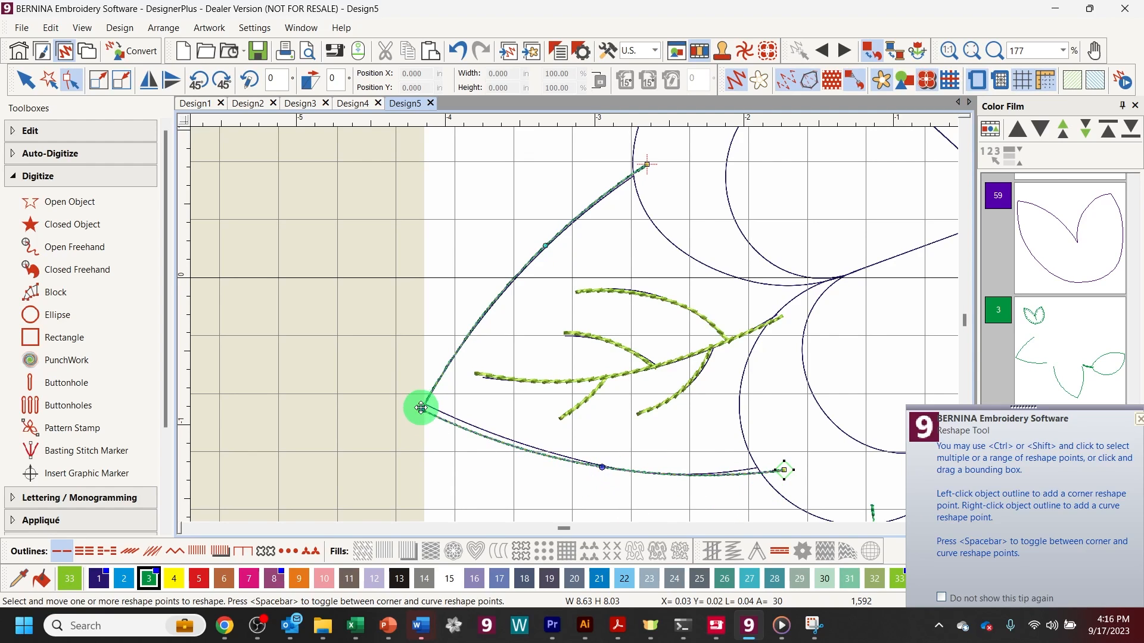
pyautogui.moveTo(423, 405); pyautogui.dragTo(423, 403)
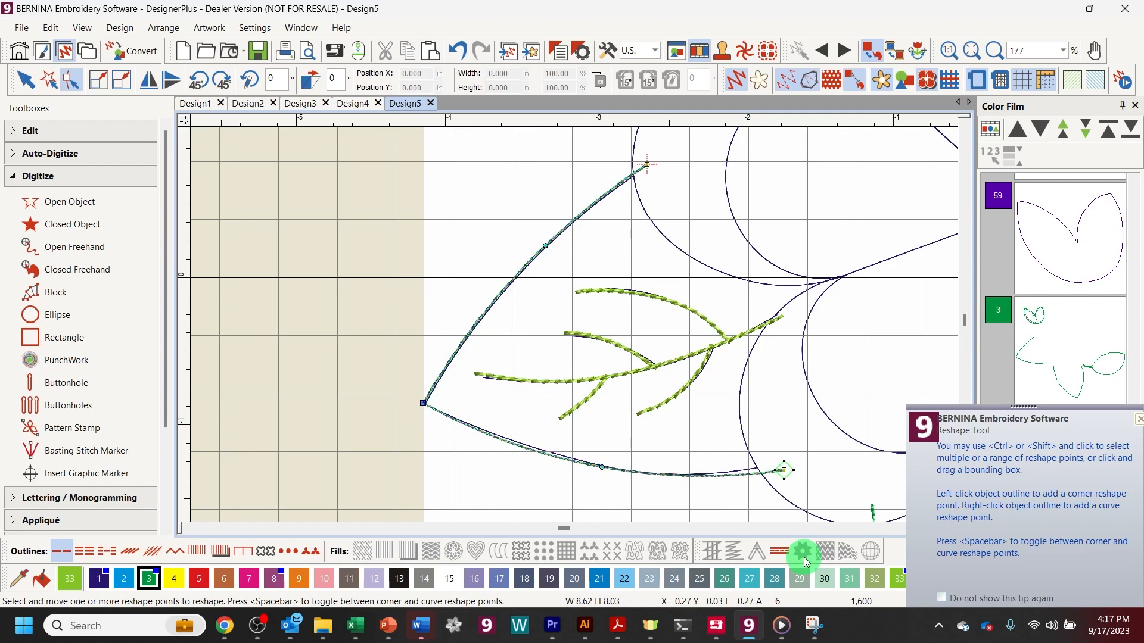
pyautogui.click(1138, 421)
# Step: Reshape the bottom leaf outline by moving its tip and the two points along its left edge onto the artwork line
pyautogui.moveTo(965, 319); pyautogui.dragTo(964, 321)
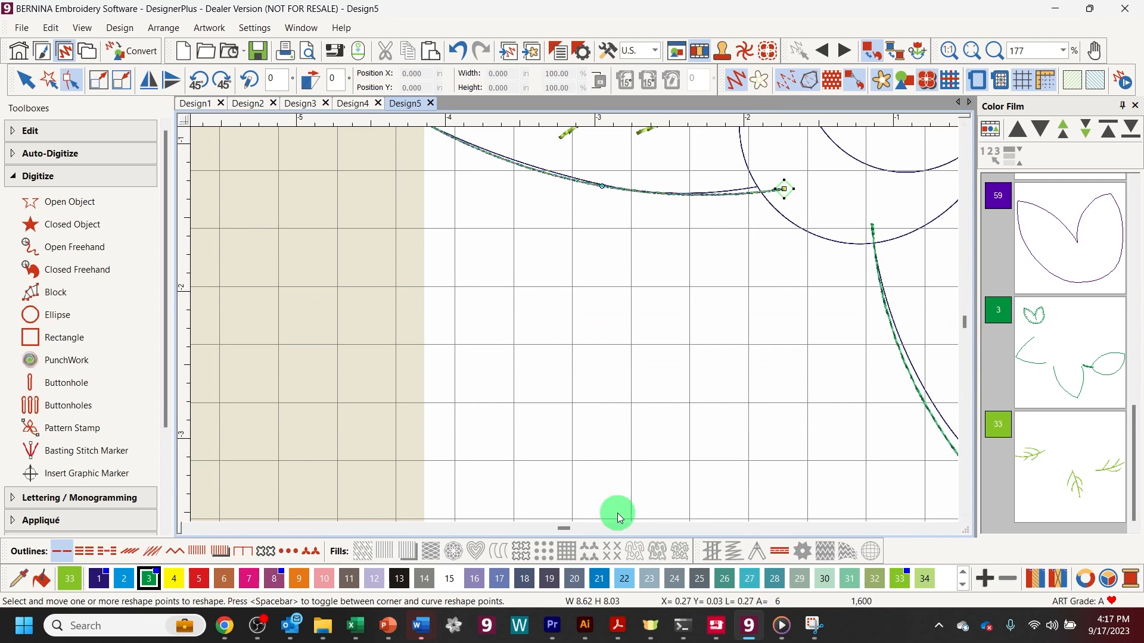
pyautogui.moveTo(566, 526); pyautogui.dragTo(571, 527)
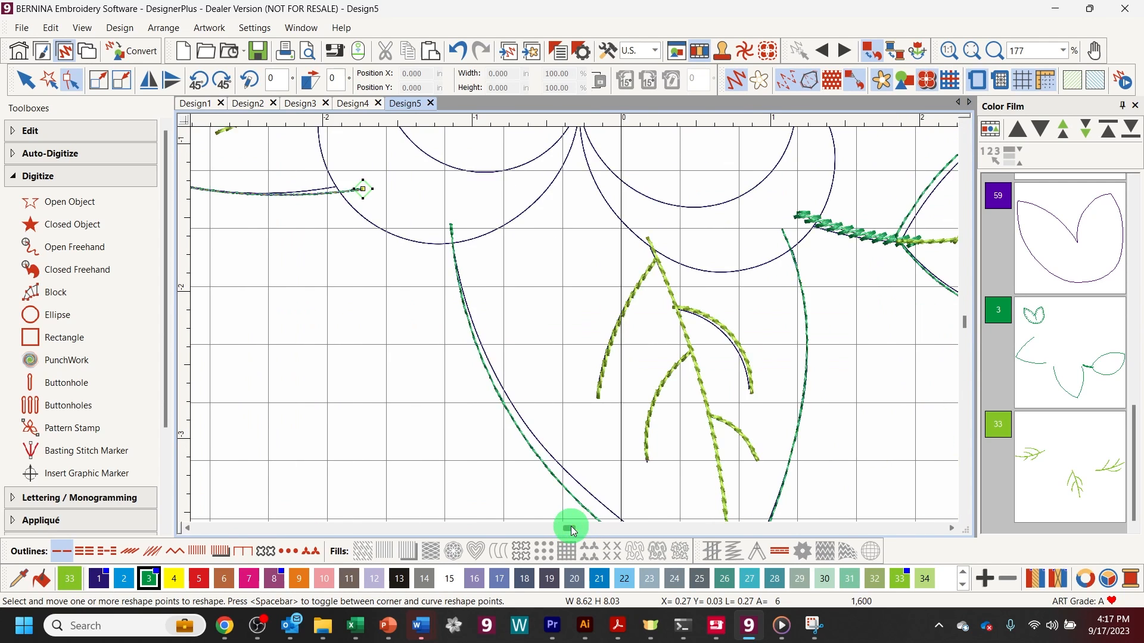
pyautogui.moveTo(965, 316); pyautogui.dragTo(959, 321)
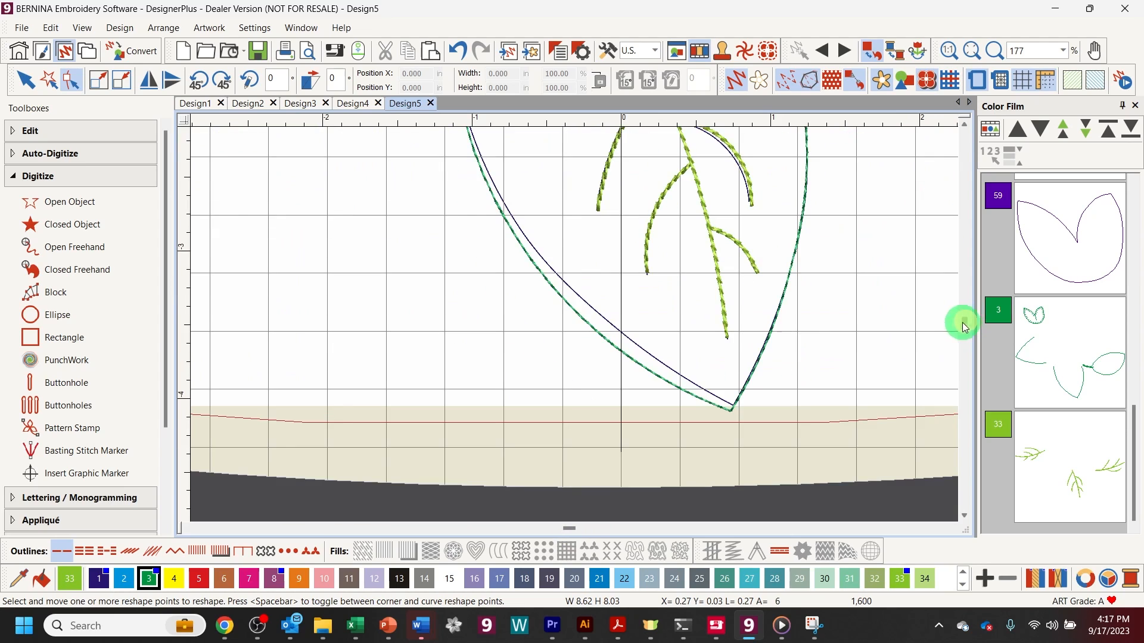
pyautogui.click(572, 311)
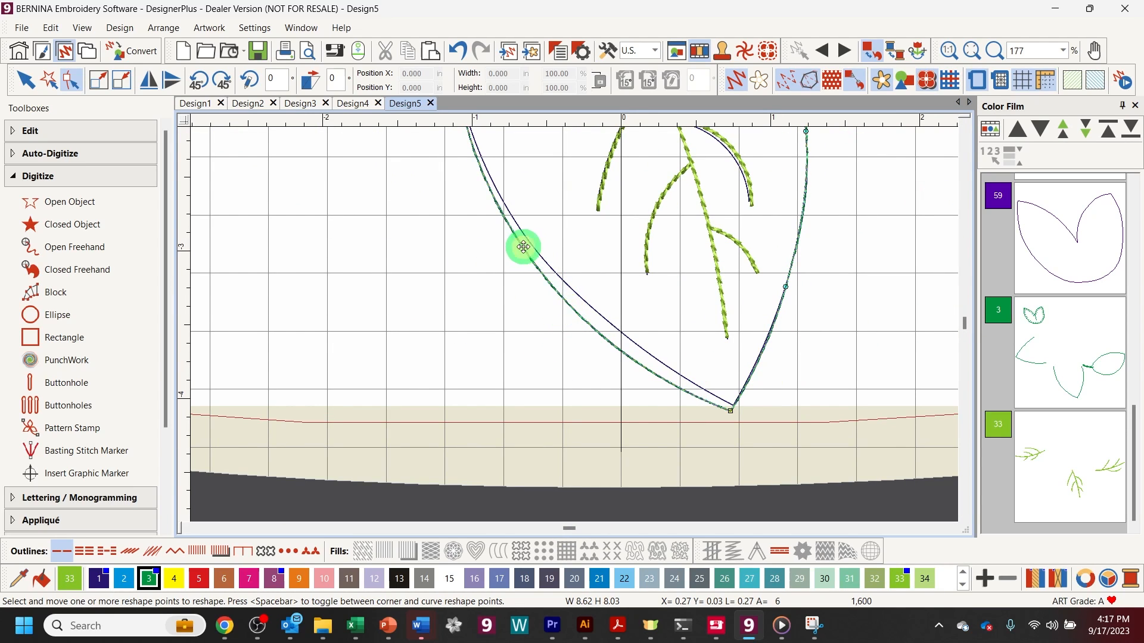
pyautogui.moveTo(523, 247); pyautogui.dragTo(530, 245)
pyautogui.click(731, 411)
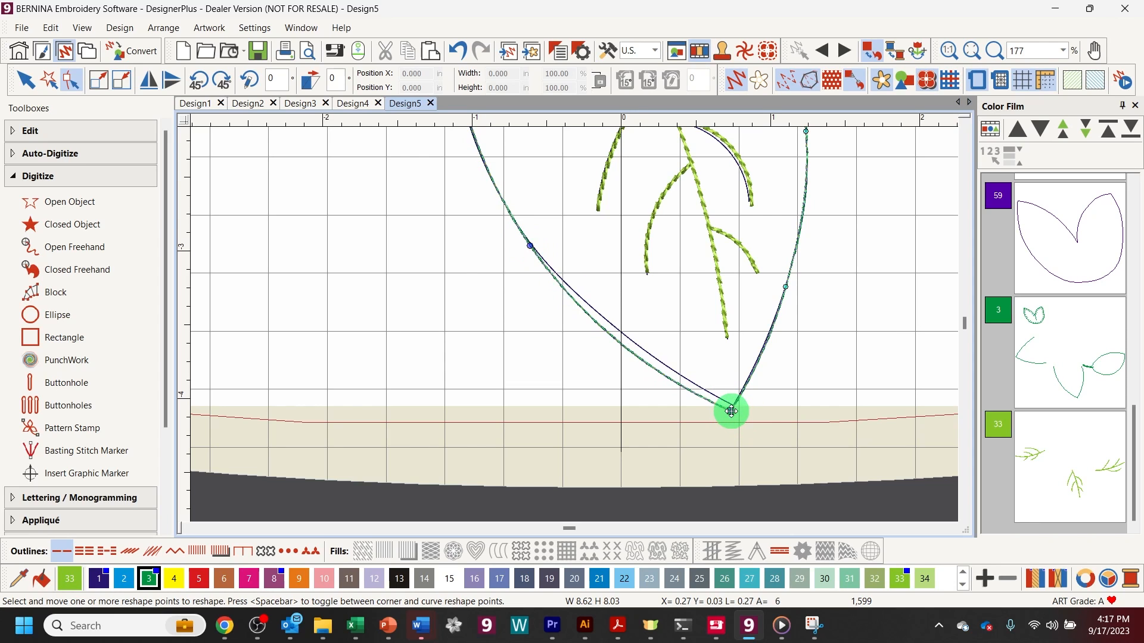
pyautogui.moveTo(731, 411); pyautogui.dragTo(735, 407)
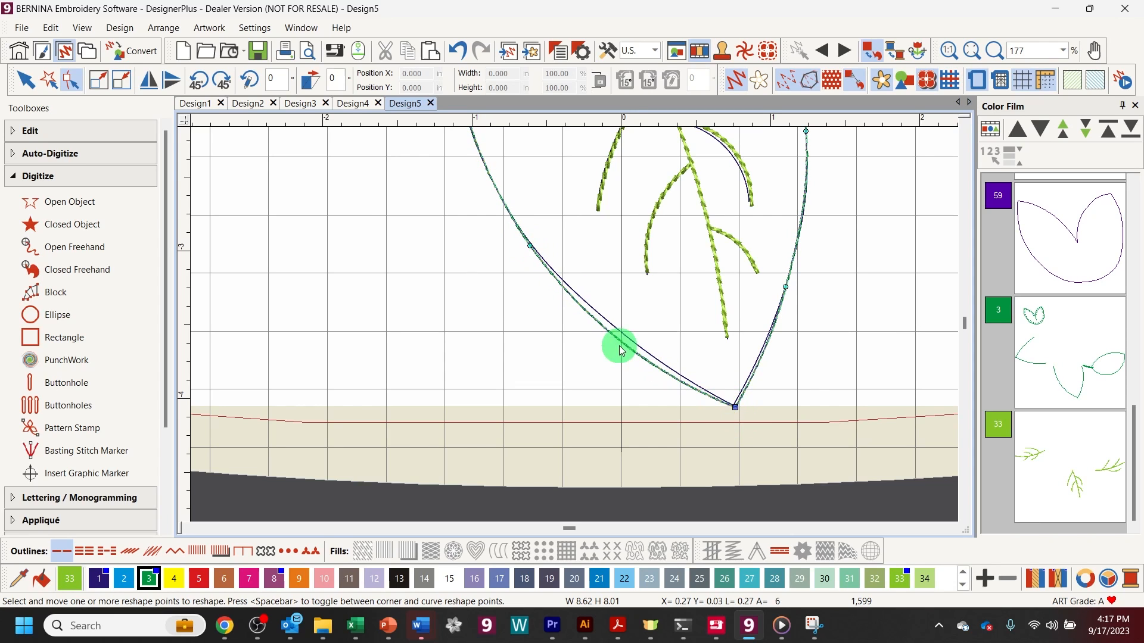
pyautogui.moveTo(619, 343); pyautogui.dragTo(622, 334)
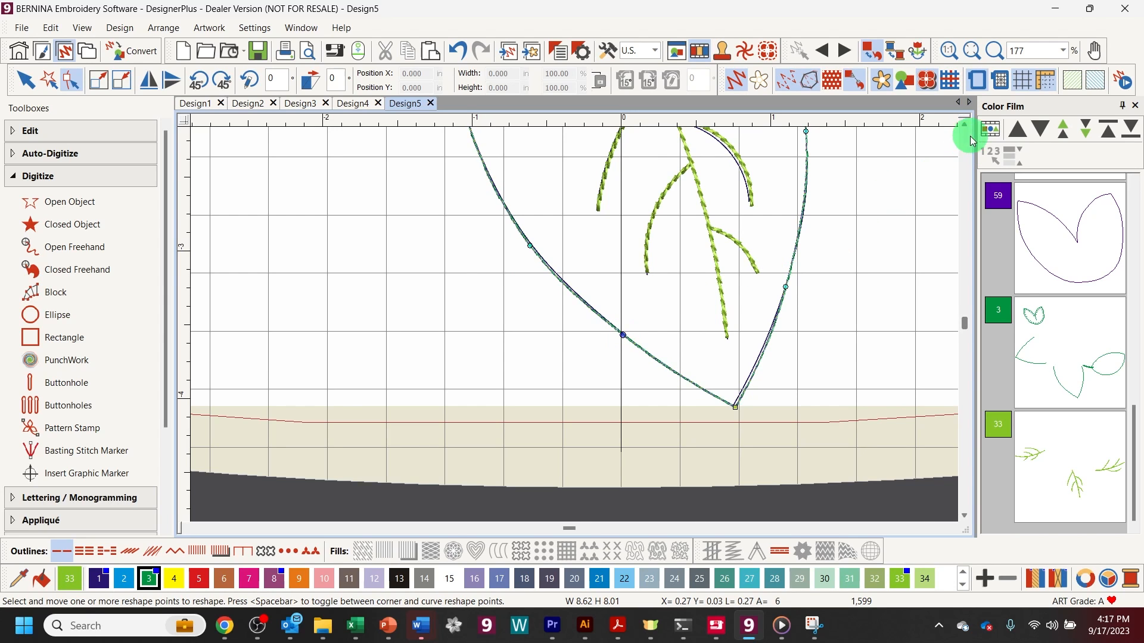
# Step: Reshape the right leaf outline by moving its two lower-edge points and its upper-edge point toward the artwork line
pyautogui.scroll(3, 967, 121)
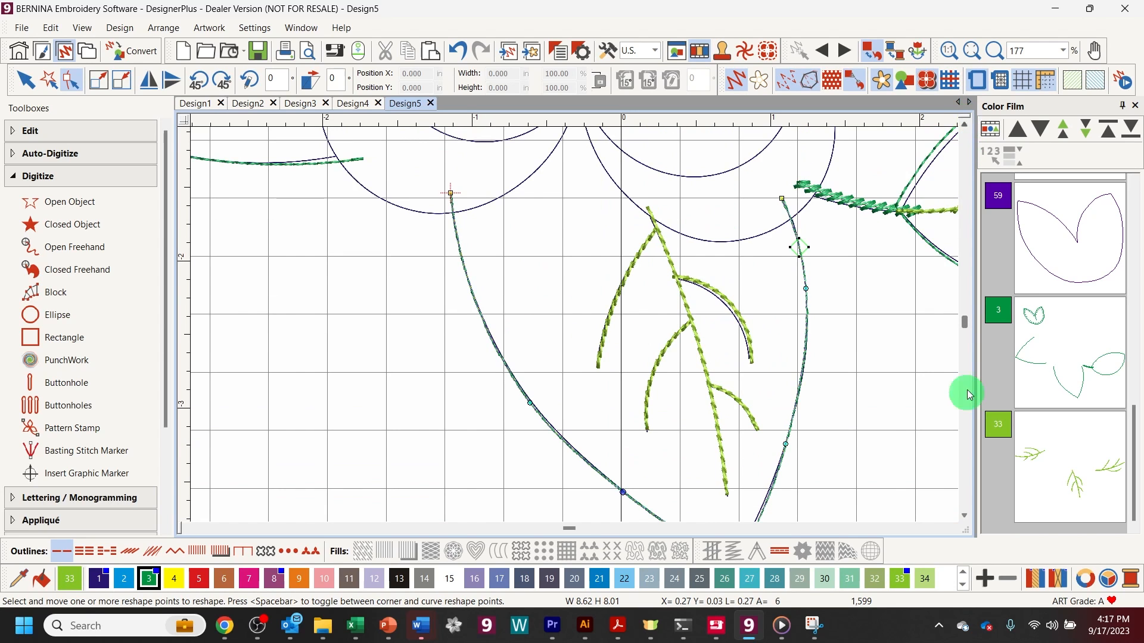
pyautogui.click(946, 528)
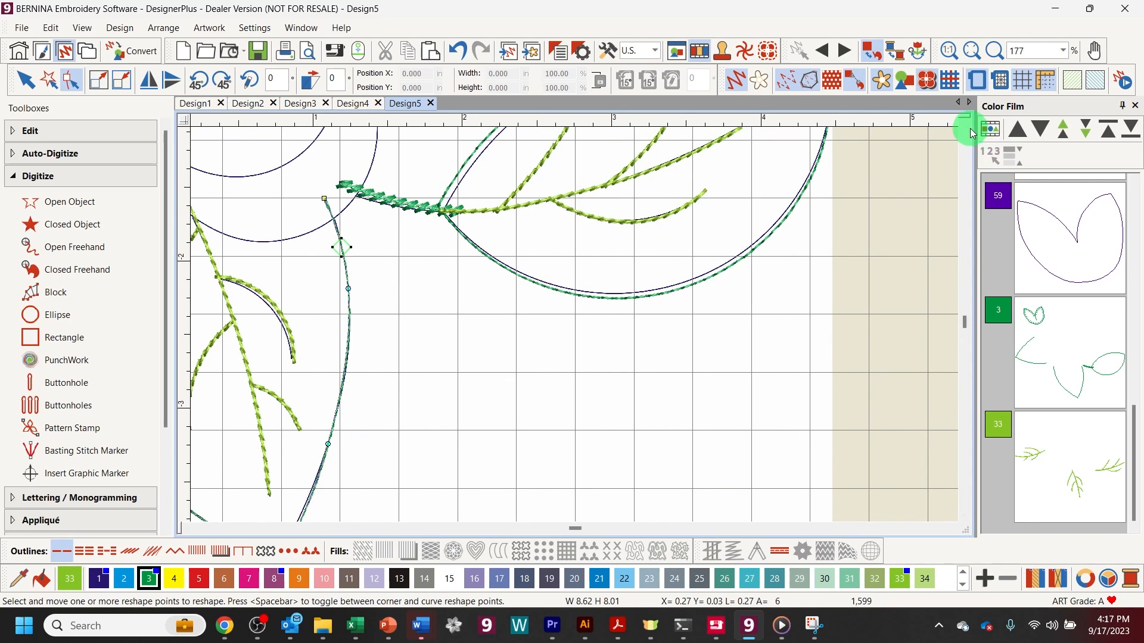
pyautogui.scroll(3, 968, 125)
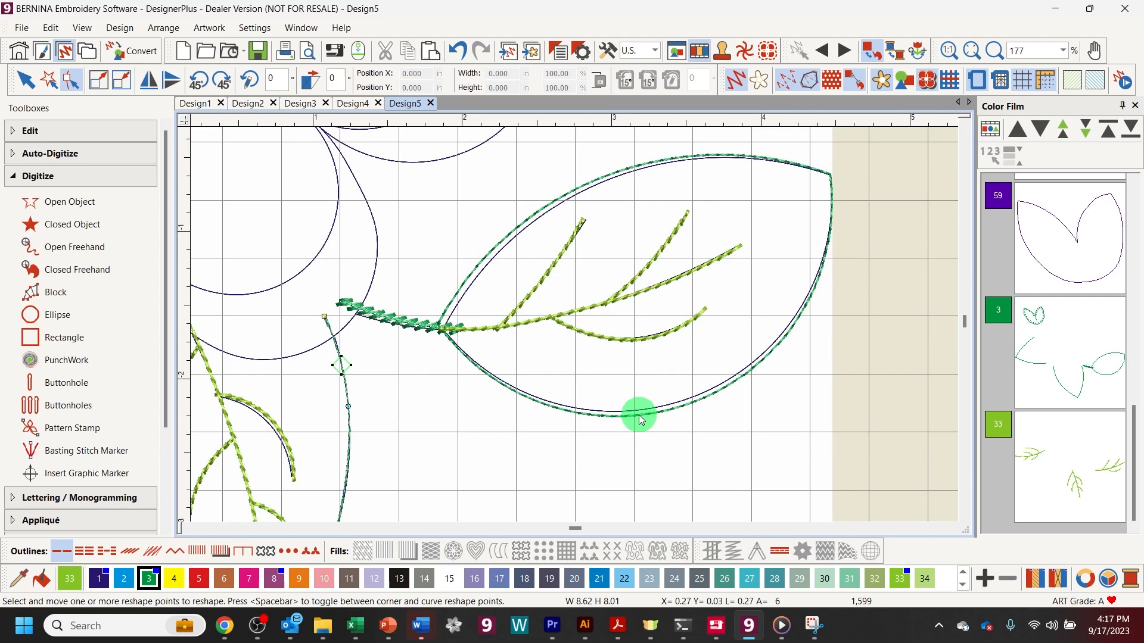
pyautogui.click(638, 416)
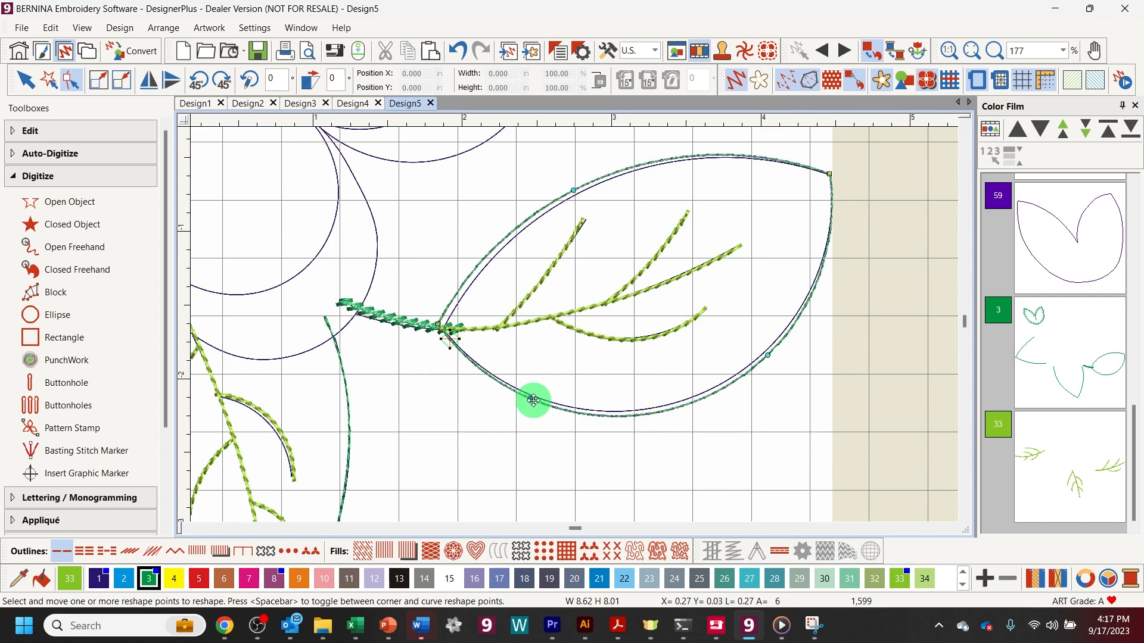
pyautogui.moveTo(538, 398); pyautogui.dragTo(532, 399)
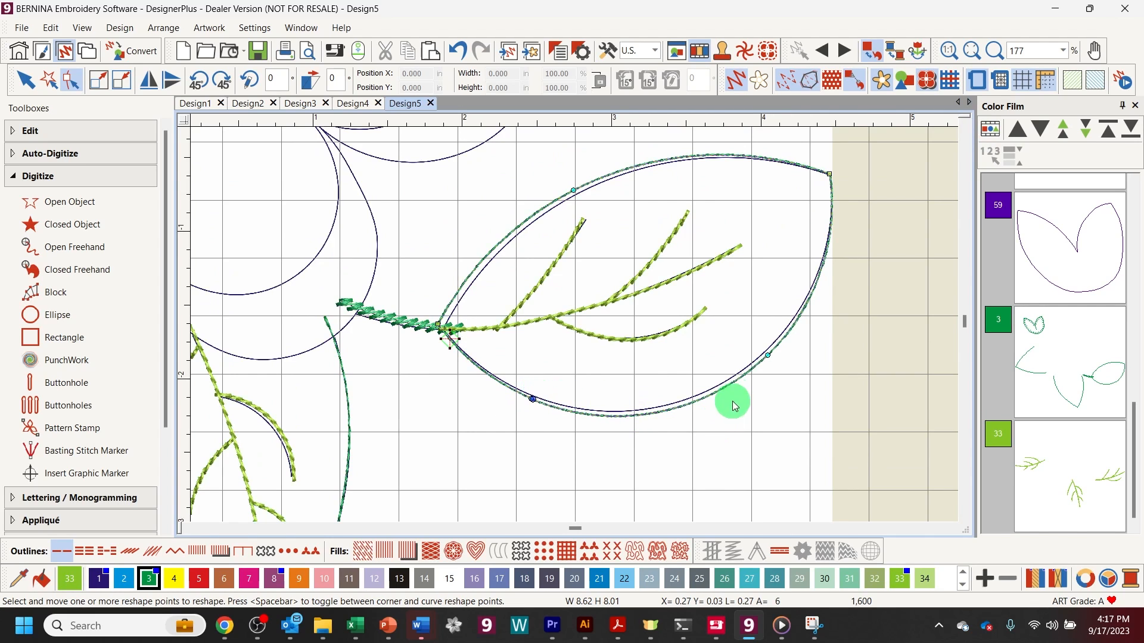
pyautogui.moveTo(768, 356); pyautogui.dragTo(767, 352)
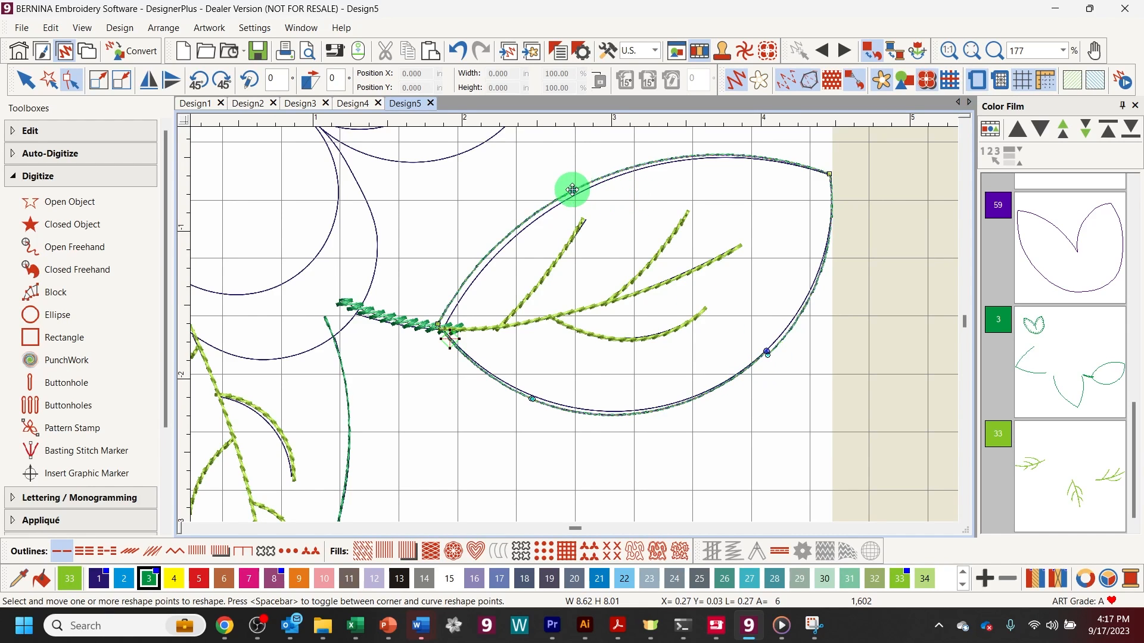
pyautogui.moveTo(573, 192); pyautogui.dragTo(575, 194)
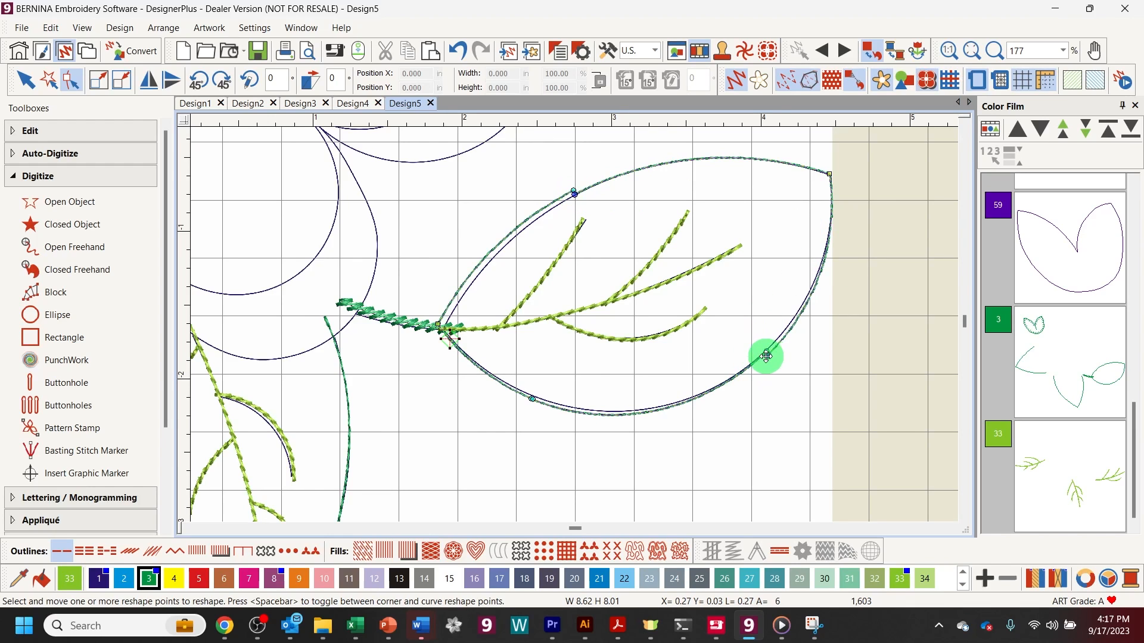
# Step: Delete the duplicate reshape points on the right leaf's lower and upper edges and finish reshaping
pyautogui.click(766, 356)
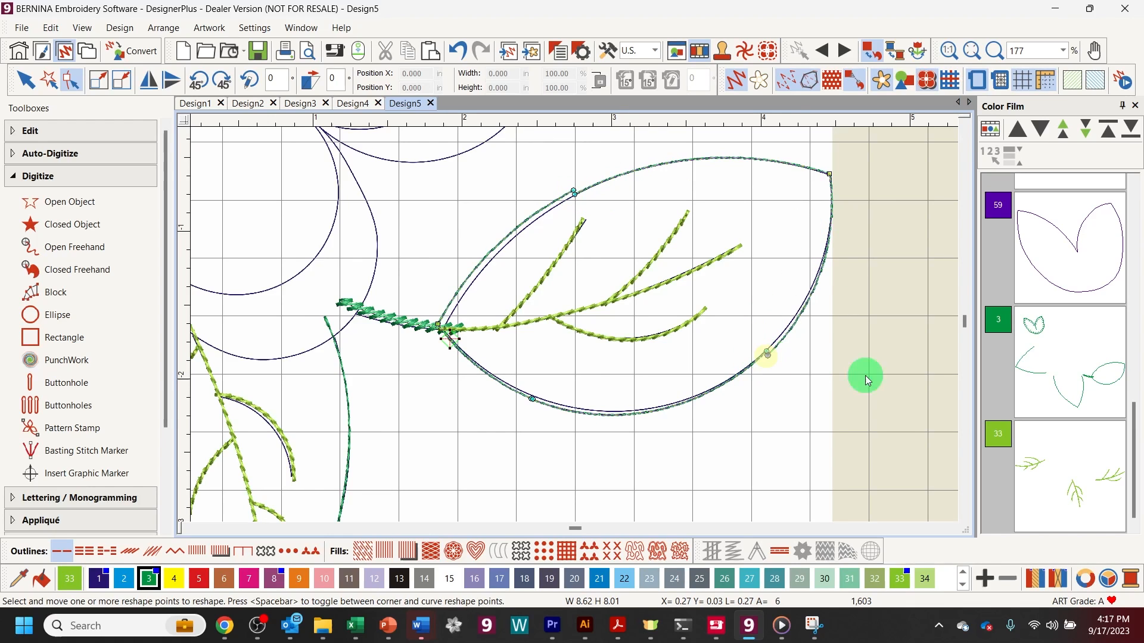
pyautogui.click(922, 381)
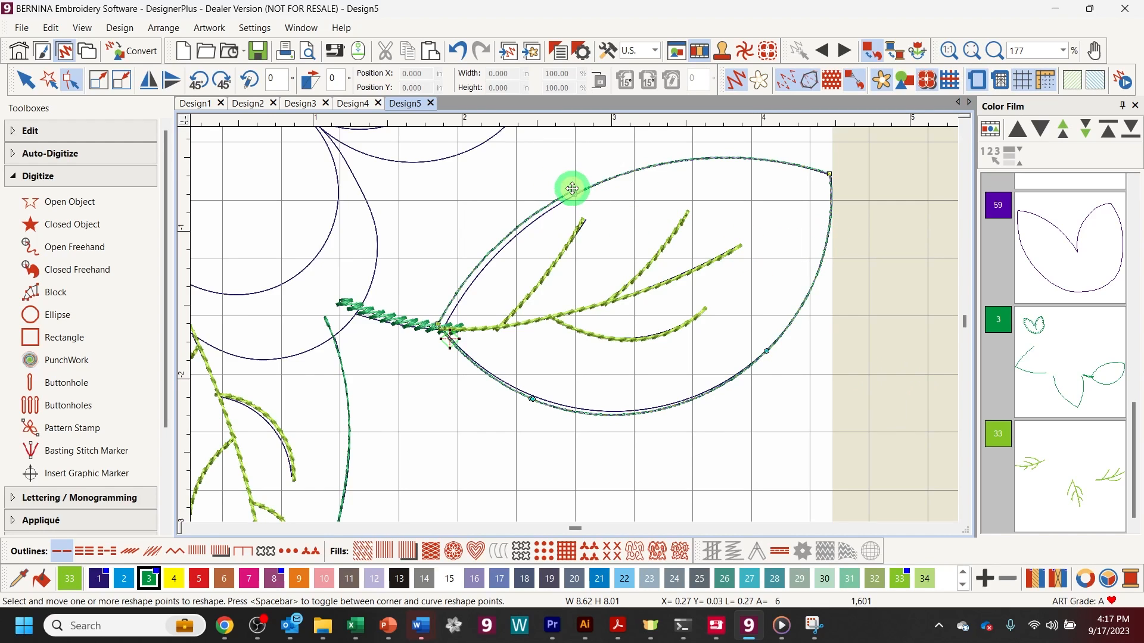
pyautogui.click(921, 231)
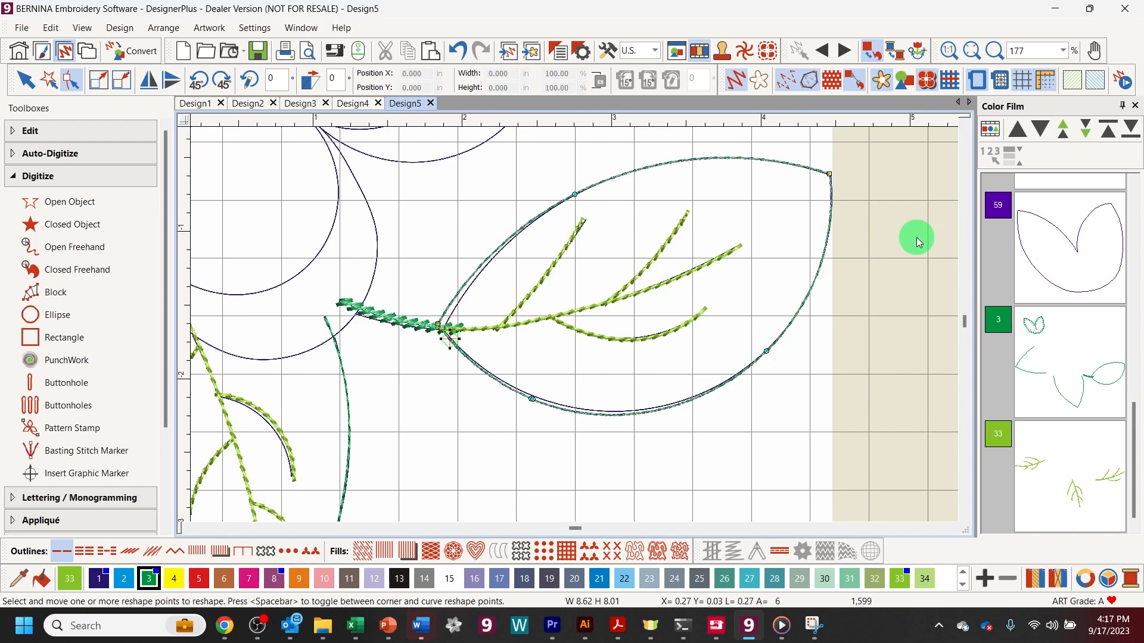
pyautogui.click(32, 84)
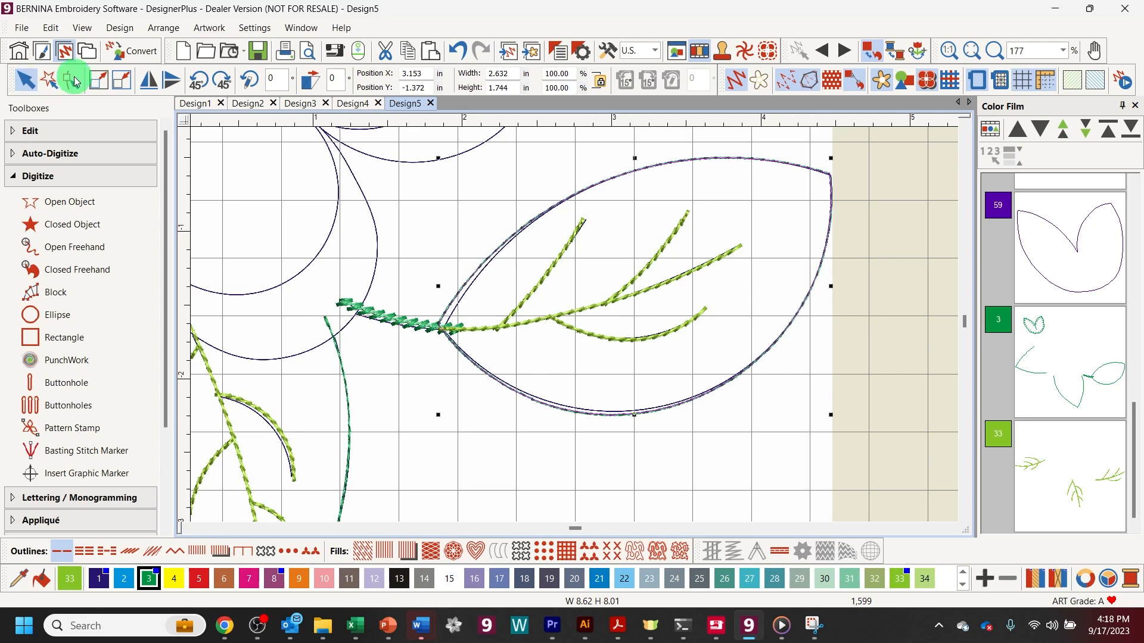
# Step: Deselect the leaf outline and switch off the realistic stitch display to show the veins' start points, end points and connectors
pyautogui.click(882, 250)
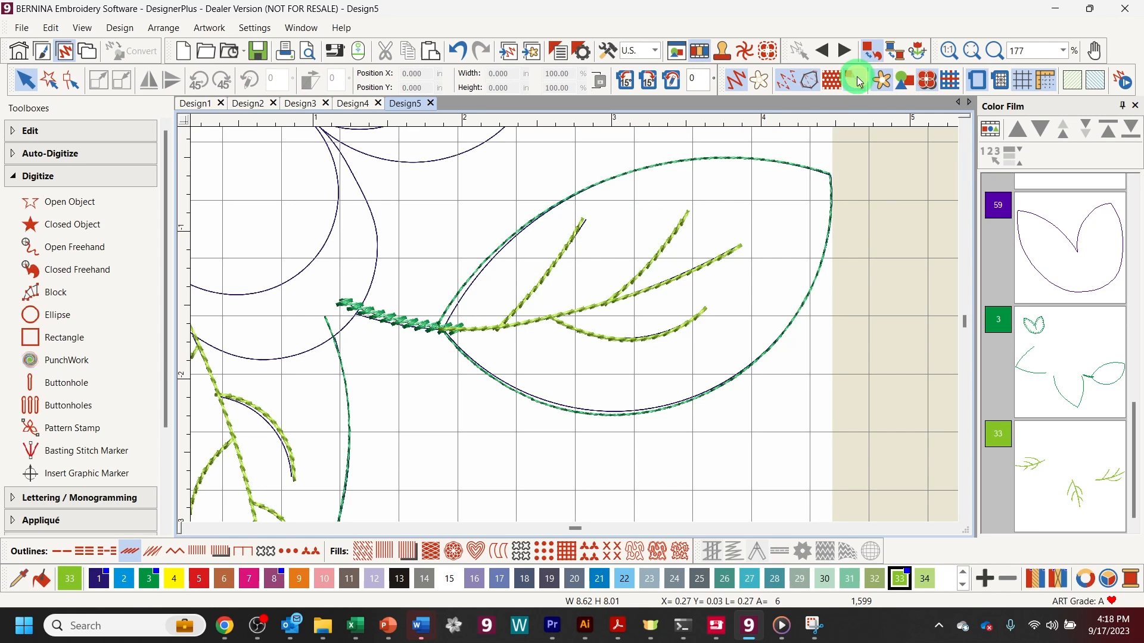
pyautogui.click(735, 79)
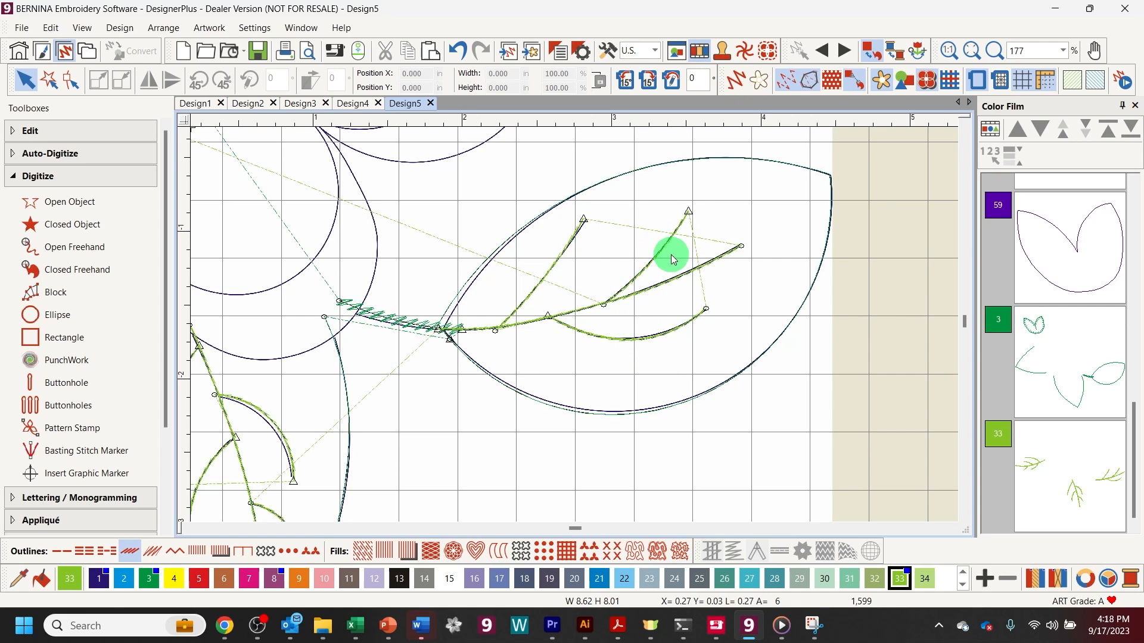
pyautogui.click(737, 83)
pyautogui.click(738, 83)
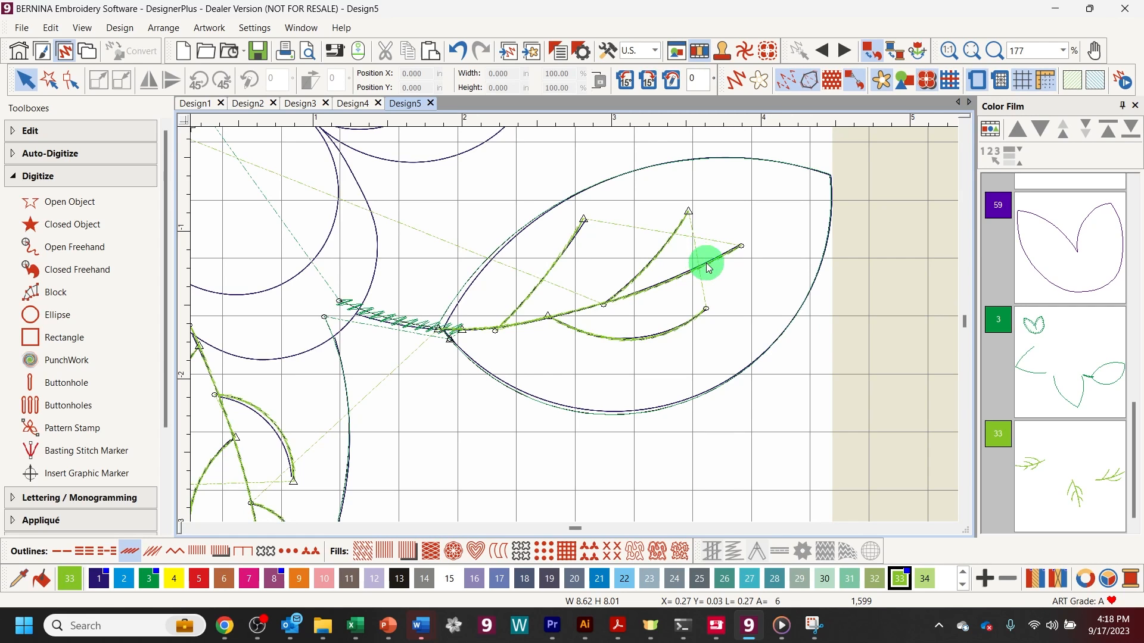
# Step: Apply Blackwork Run to the right leaf's four veins, with the entry point at the base of the center vein near the stem
pyautogui.click(685, 253)
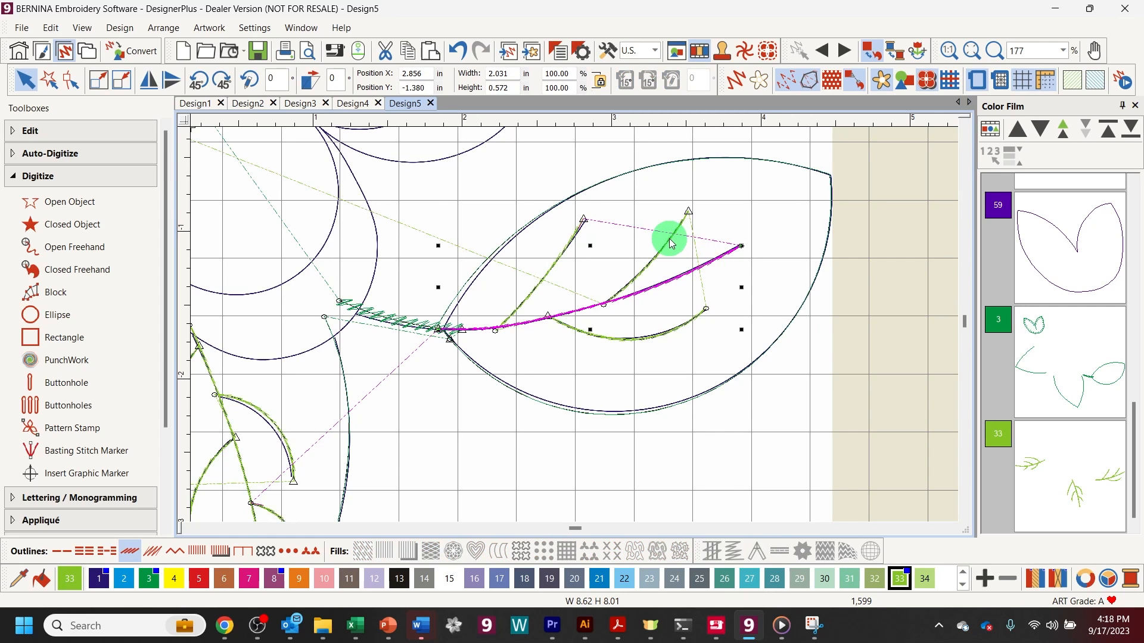
pyautogui.keyDown('ctrl'); pyautogui.click(670, 240); pyautogui.keyUp('ctrl')
pyautogui.keyDown('ctrl'); pyautogui.click(656, 339); pyautogui.keyUp('ctrl')
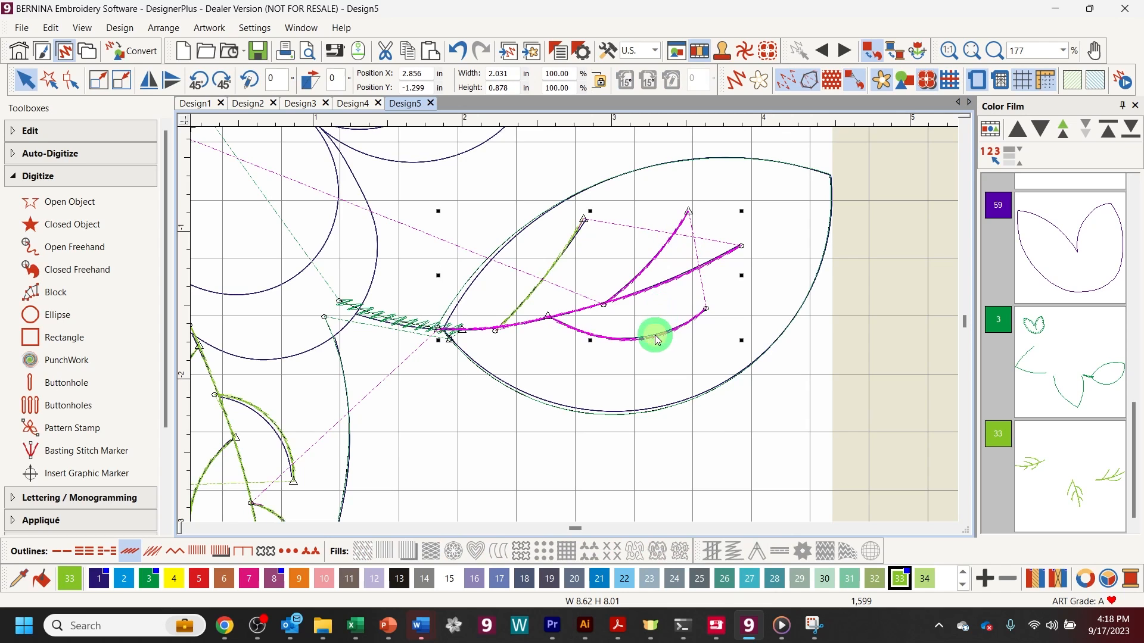
pyautogui.keyDown('ctrl'); pyautogui.click(552, 274); pyautogui.keyUp('ctrl')
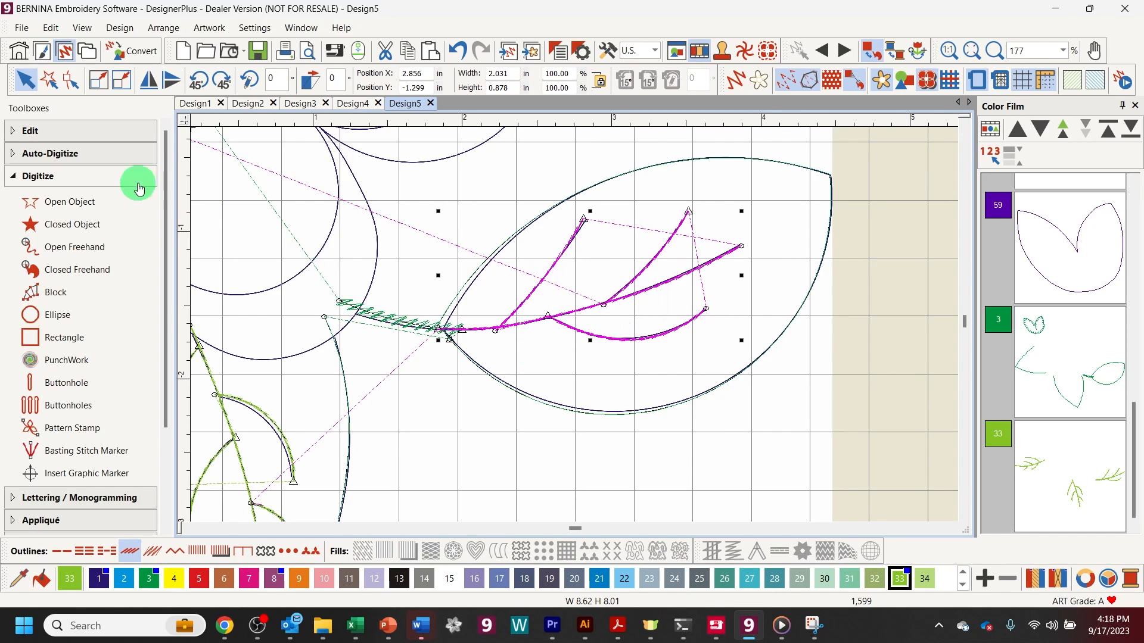
pyautogui.click(19, 130)
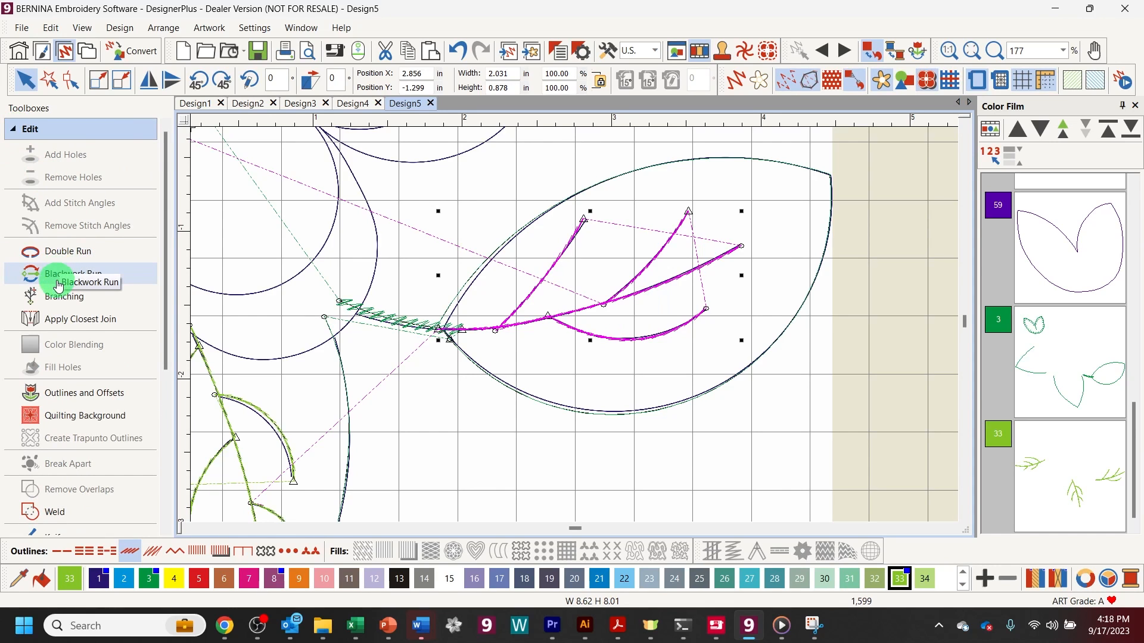
pyautogui.click(53, 277)
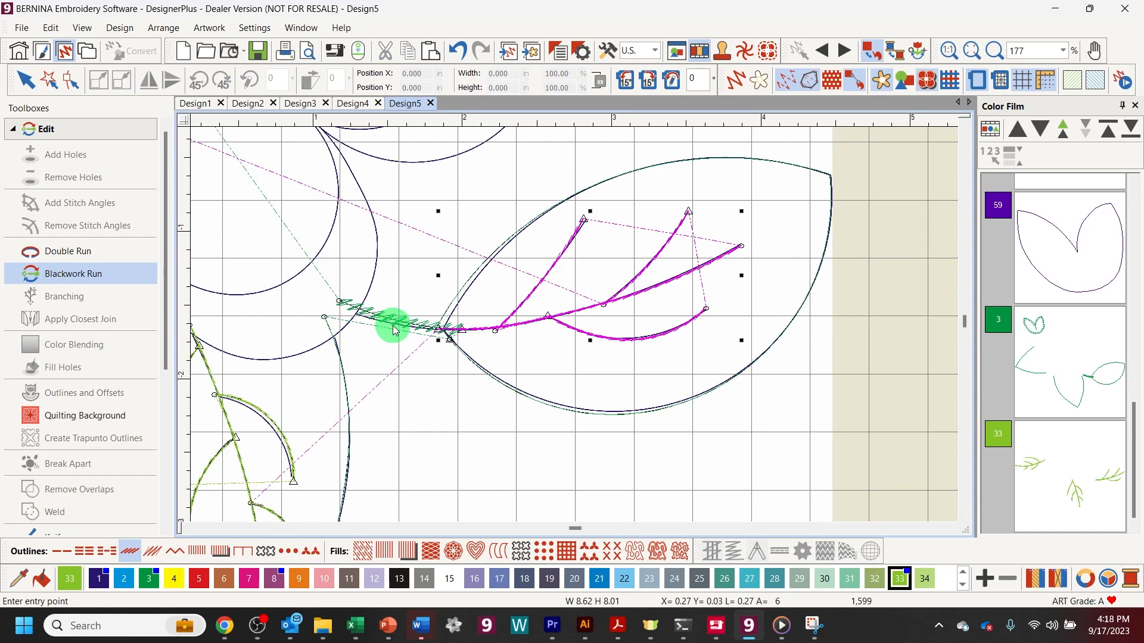
pyautogui.click(446, 332)
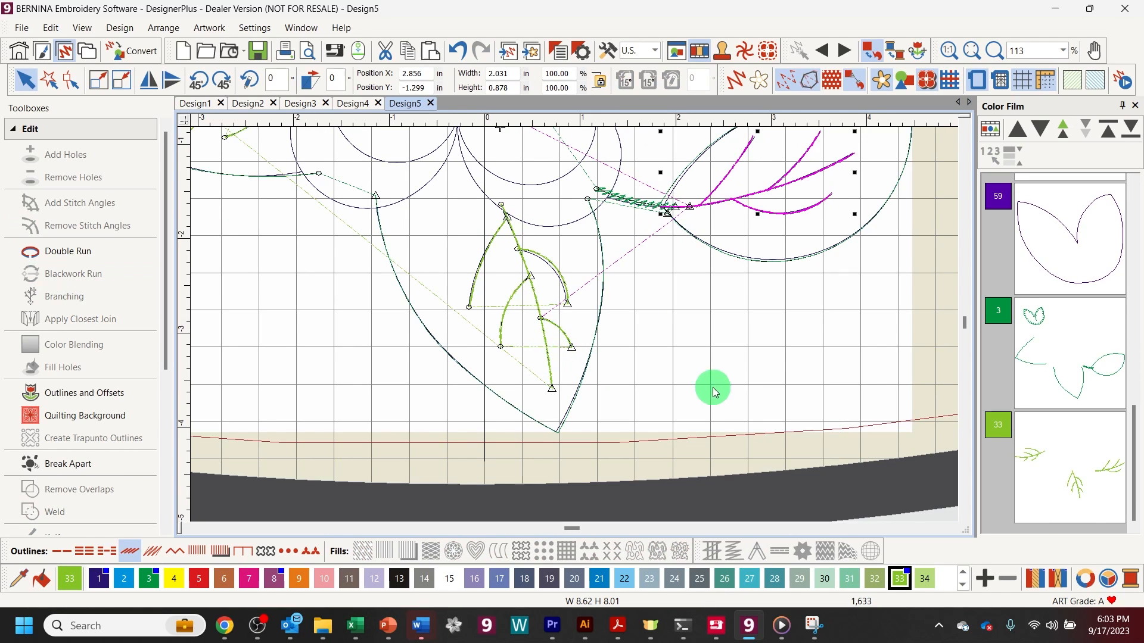
# Step: Apply Blackwork Run to the bottom leaf's five veins, starting from the upper end of the center vein
pyautogui.click(714, 388)
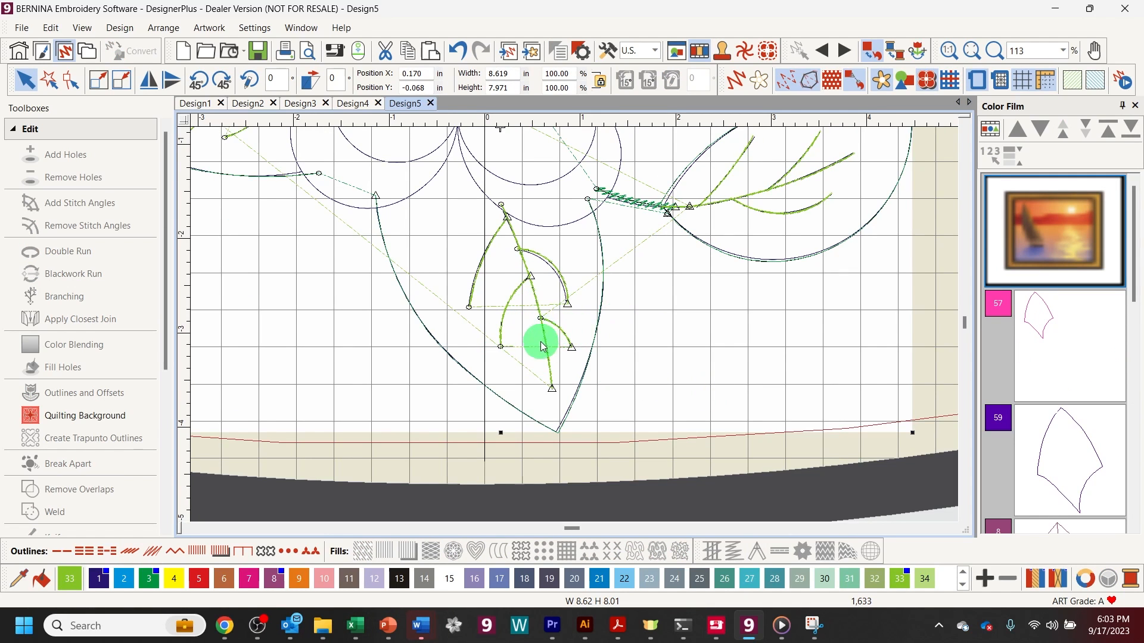
pyautogui.click(549, 357)
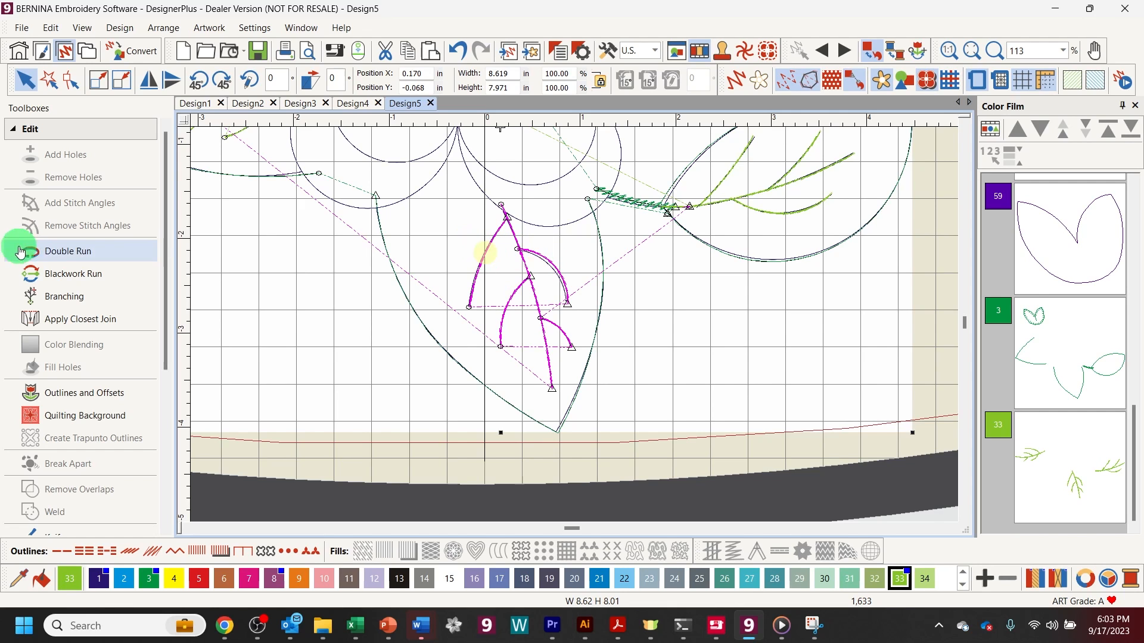
pyautogui.click(49, 278)
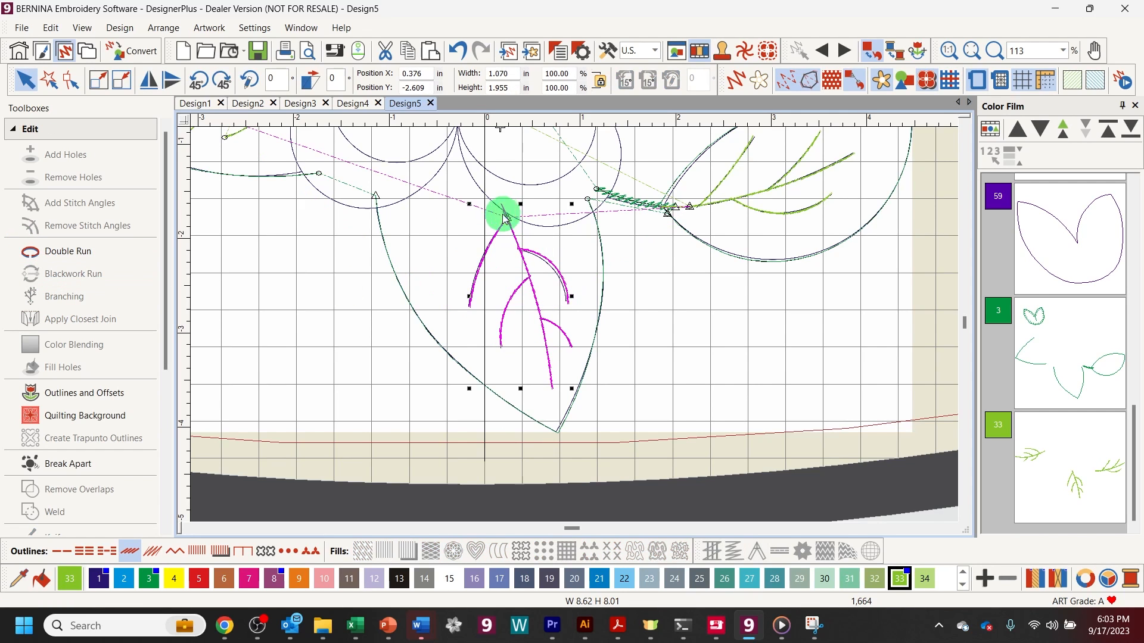
# Step: Apply Blackwork Run to the left leaf's five veins, with entry and exit points at the center vein's base beside the flower
pyautogui.moveTo(575, 528); pyautogui.dragTo(564, 527)
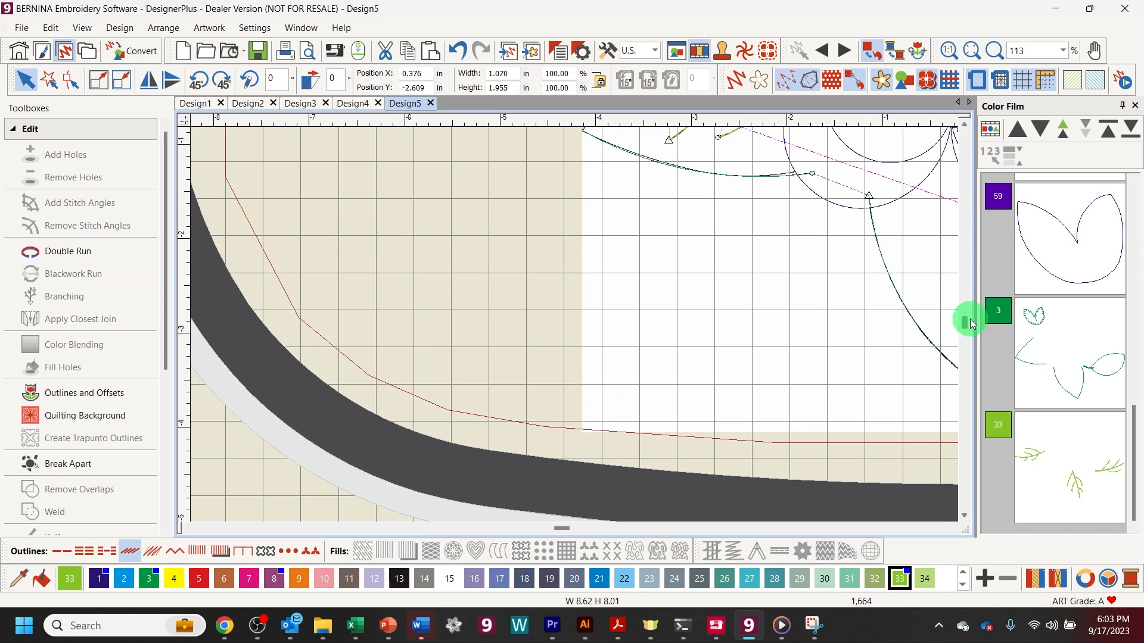
pyautogui.moveTo(965, 322); pyautogui.dragTo(965, 320)
pyautogui.click(645, 362)
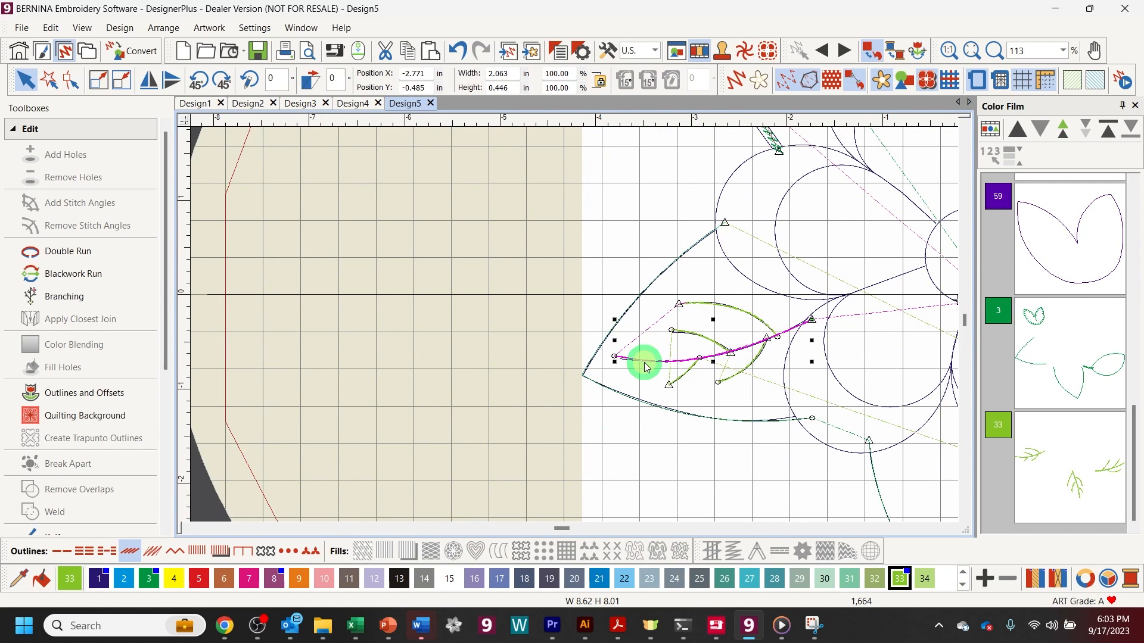
pyautogui.keyDown('ctrl'); pyautogui.click(682, 370); pyautogui.keyUp('ctrl')
pyautogui.keyDown('ctrl'); pyautogui.click(693, 332); pyautogui.keyUp('ctrl')
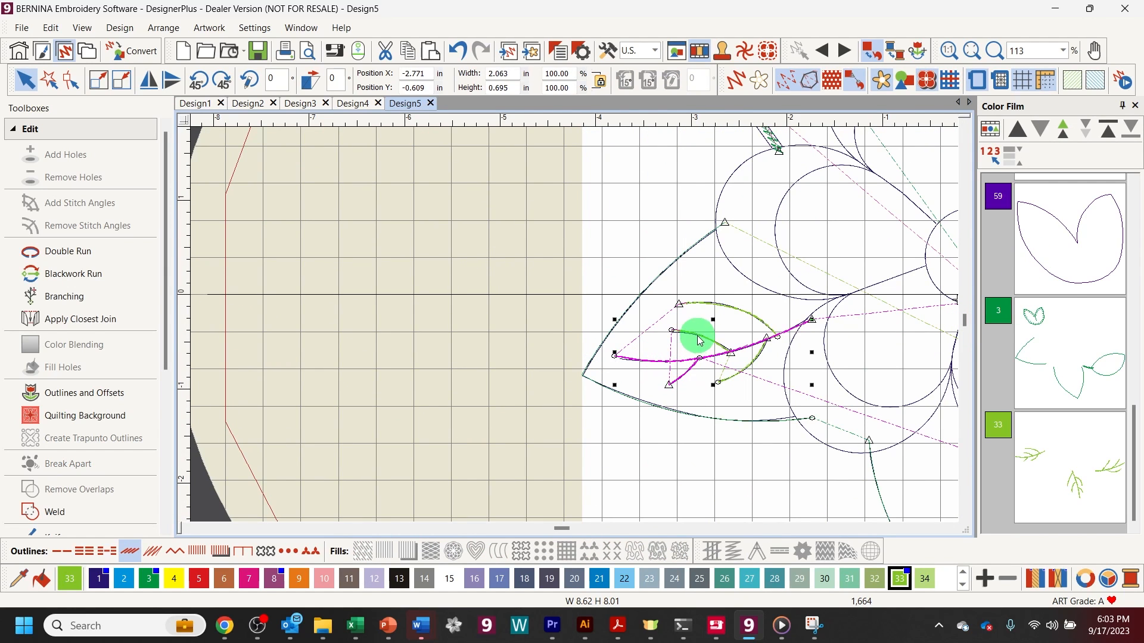
pyautogui.keyDown('ctrl'); pyautogui.click(719, 309); pyautogui.keyUp('ctrl')
pyautogui.keyDown('ctrl'); pyautogui.click(748, 361); pyautogui.keyUp('ctrl')
pyautogui.click(73, 273)
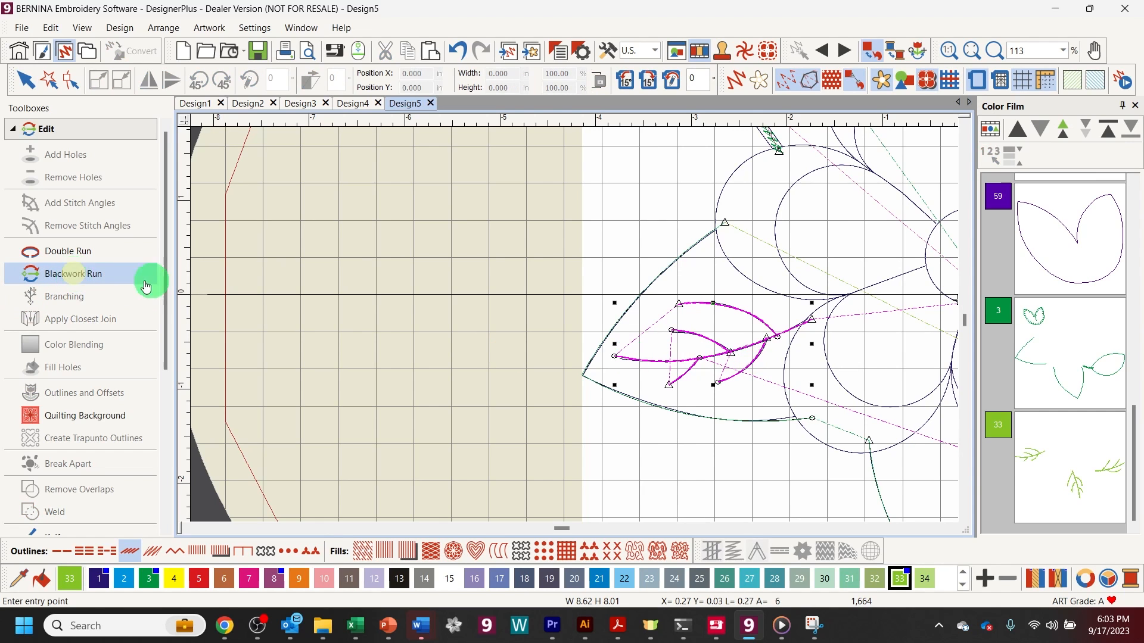
pyautogui.click(792, 325)
pyautogui.click(802, 324)
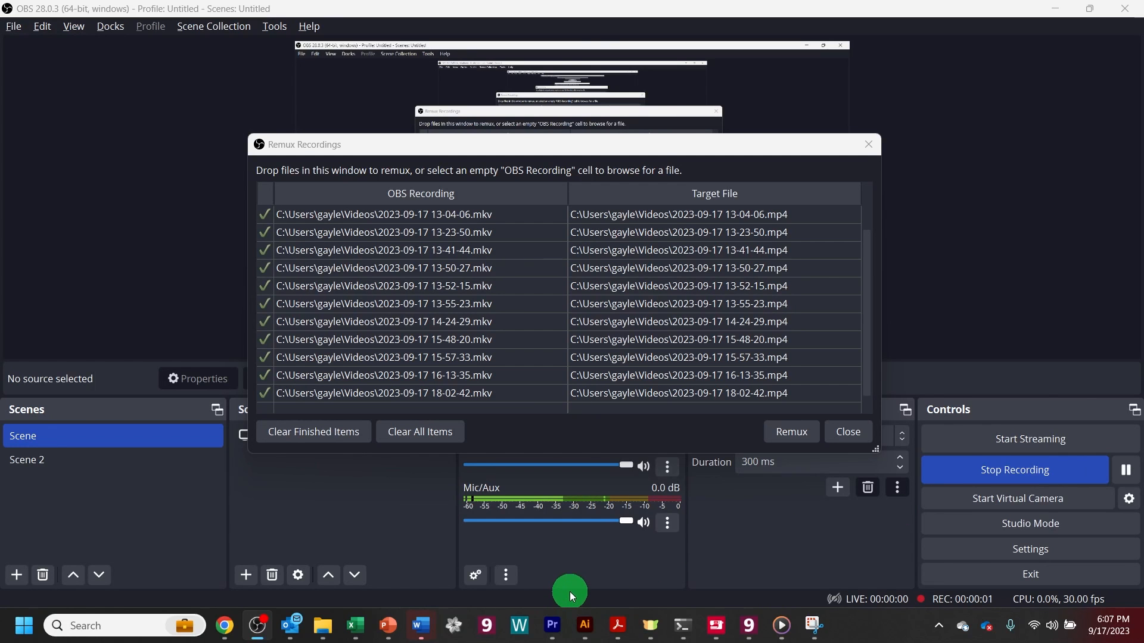
# Step: Deselect the left leaf's veins and start a Closed Object in red, color 5
pyautogui.hotkey('alt', 'Tab')
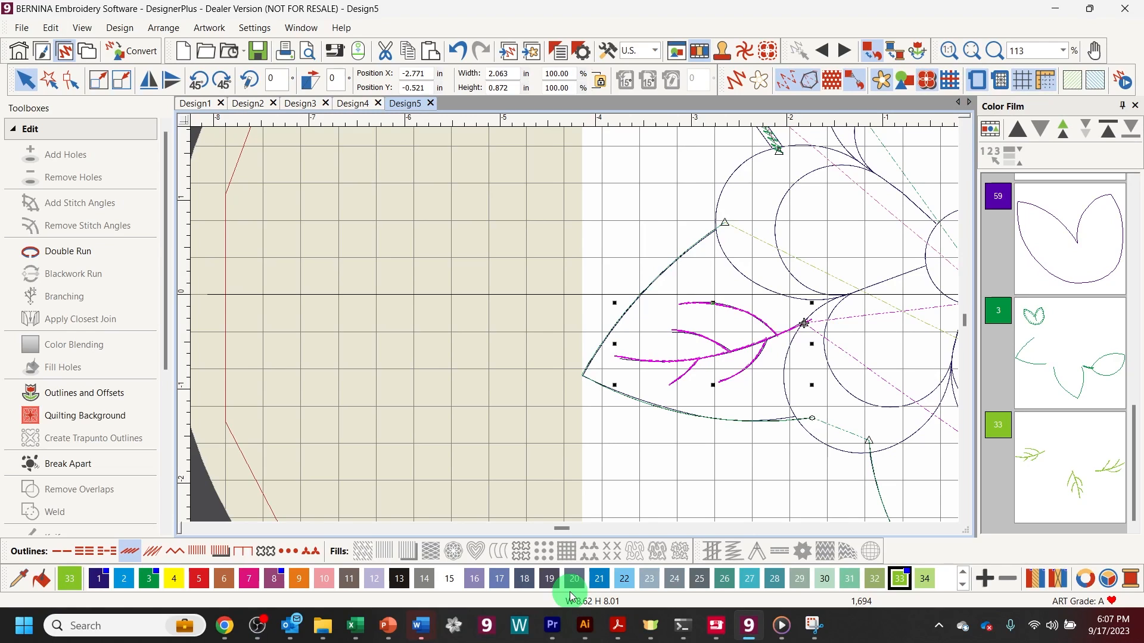
pyautogui.click(971, 56)
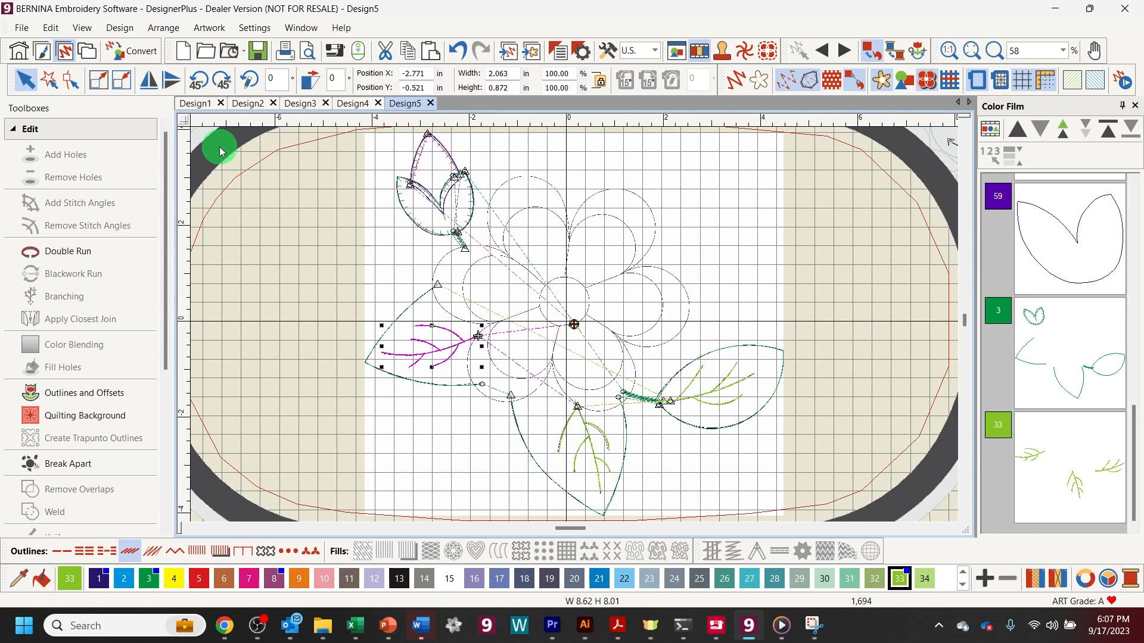
pyautogui.click(254, 181)
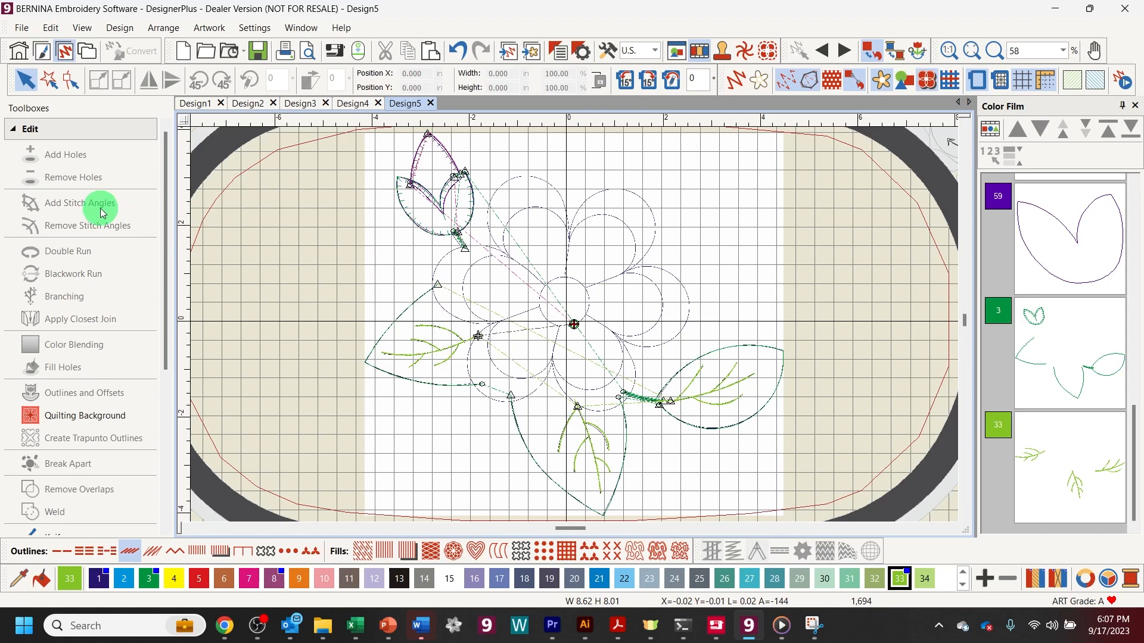
pyautogui.click(10, 130)
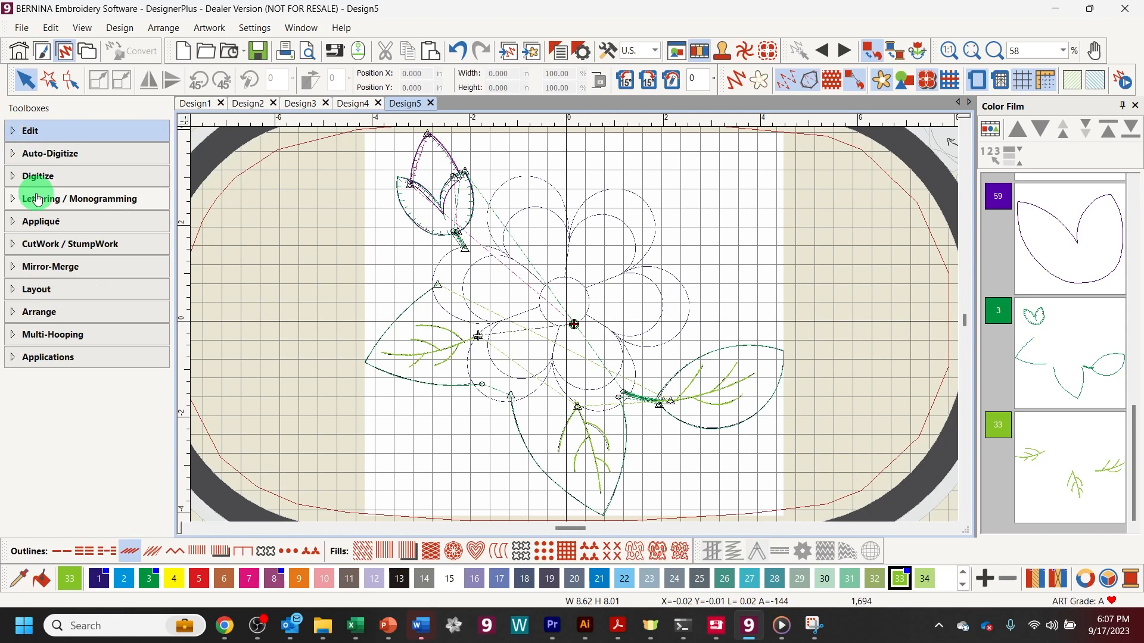
pyautogui.click(48, 179)
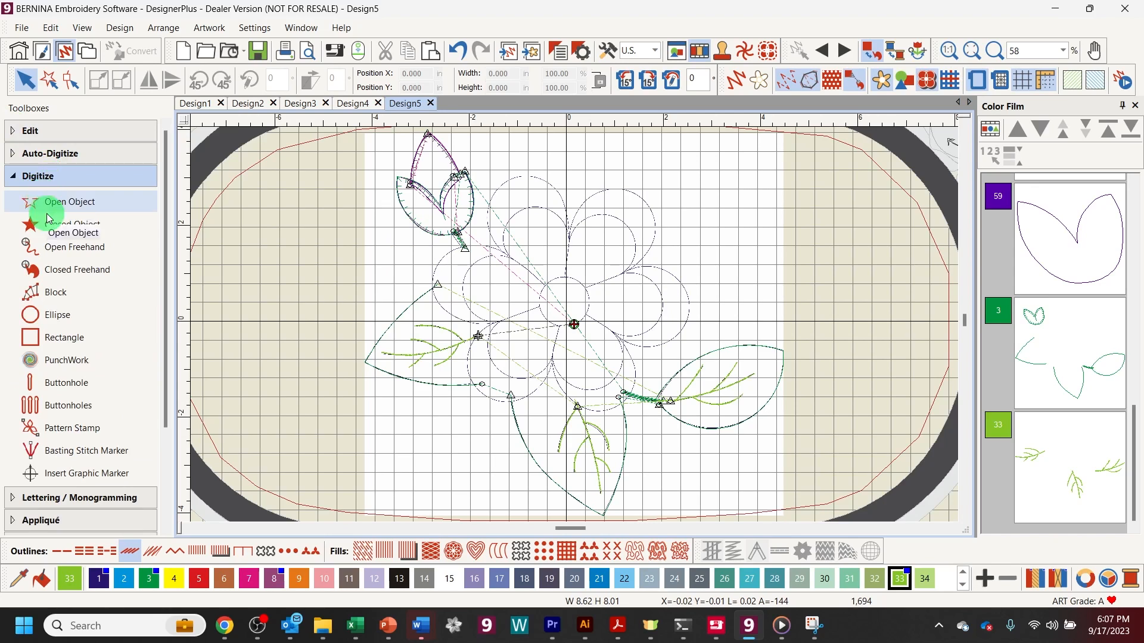
pyautogui.click(50, 224)
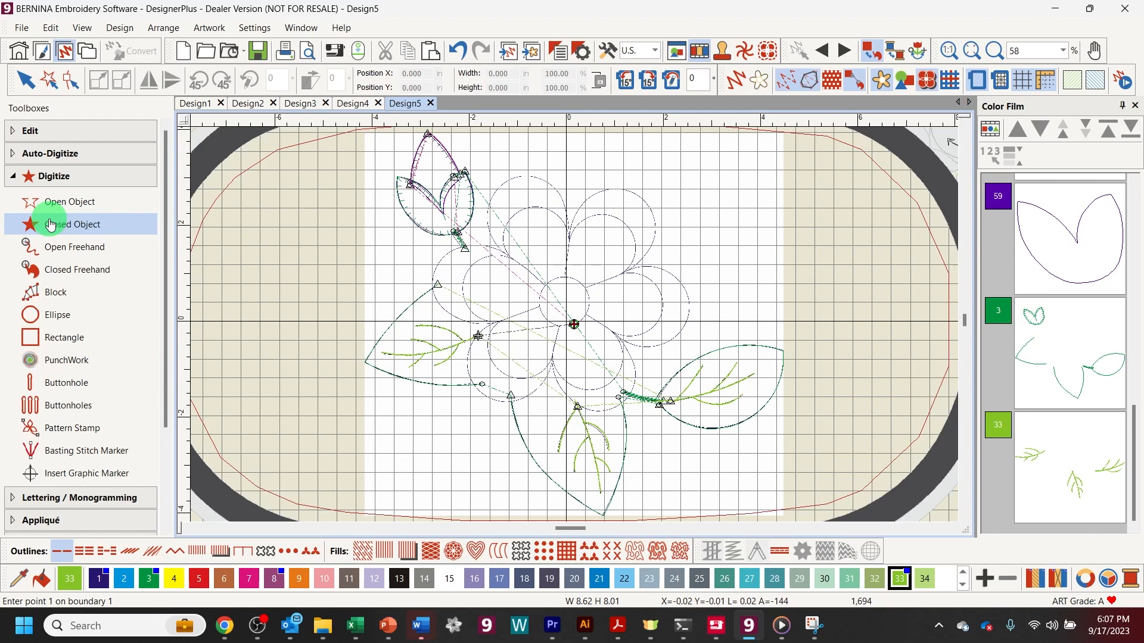
pyautogui.click(198, 578)
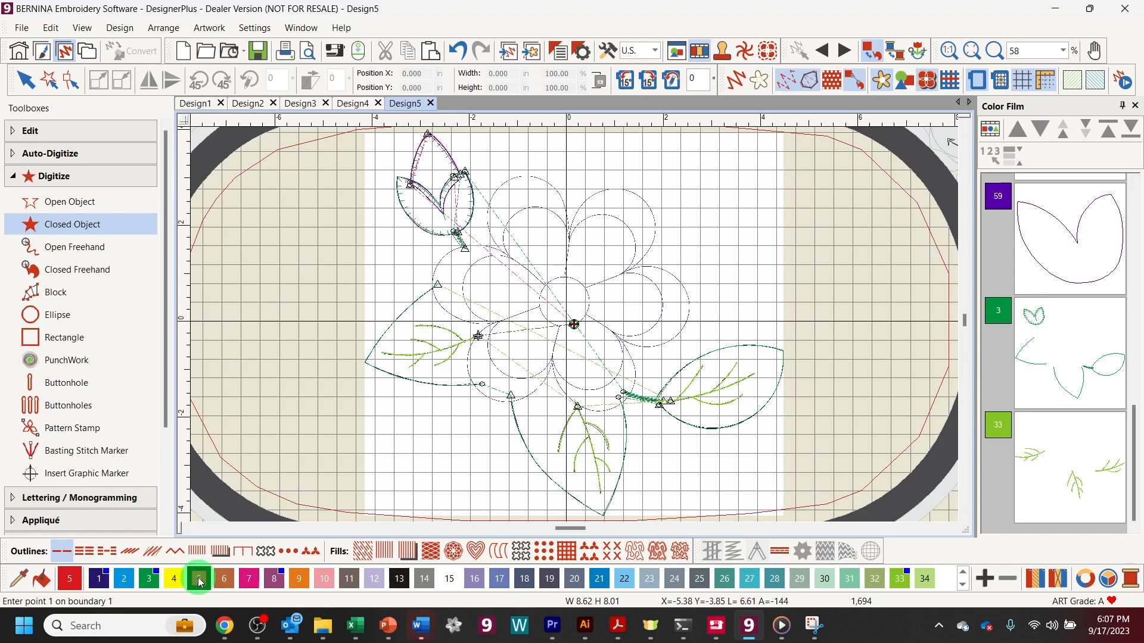
pyautogui.click(200, 580)
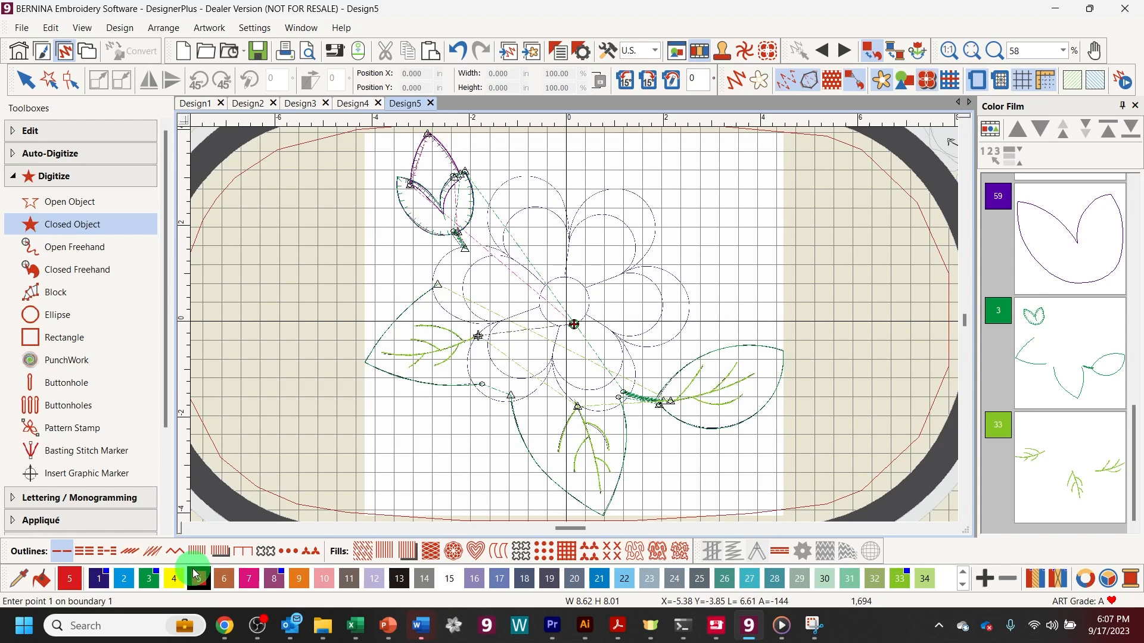
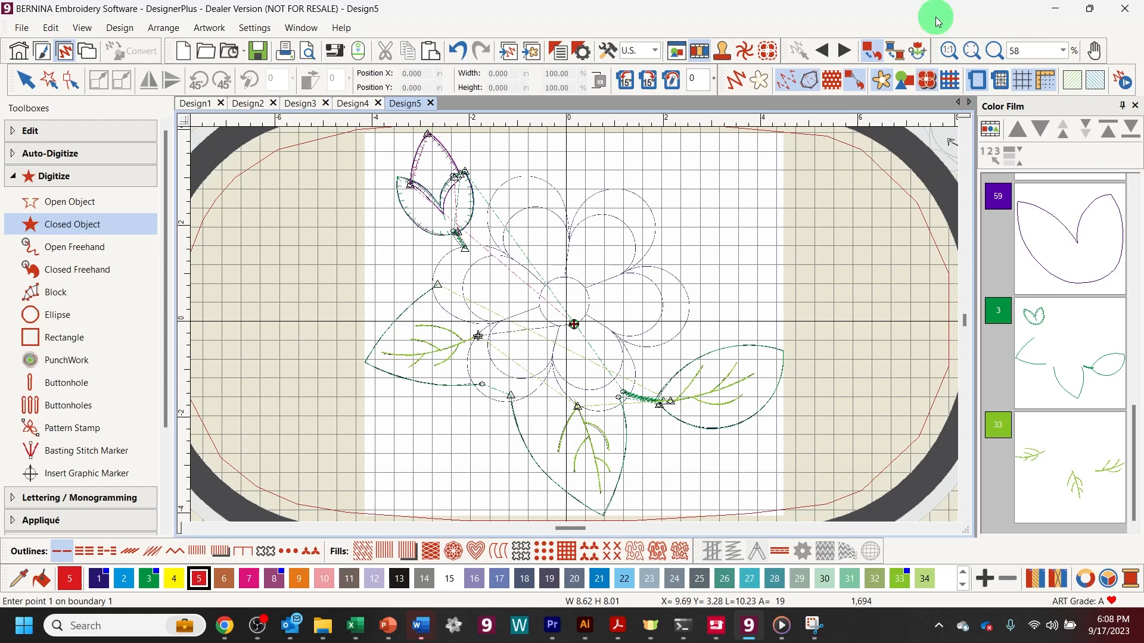
# Step: Trace the outer edge of the flower's upper-right petal, from its upper notch to the notch beside the right petal
pyautogui.click(996, 54)
pyautogui.moveTo(414, 159); pyautogui.dragTo(703, 411)
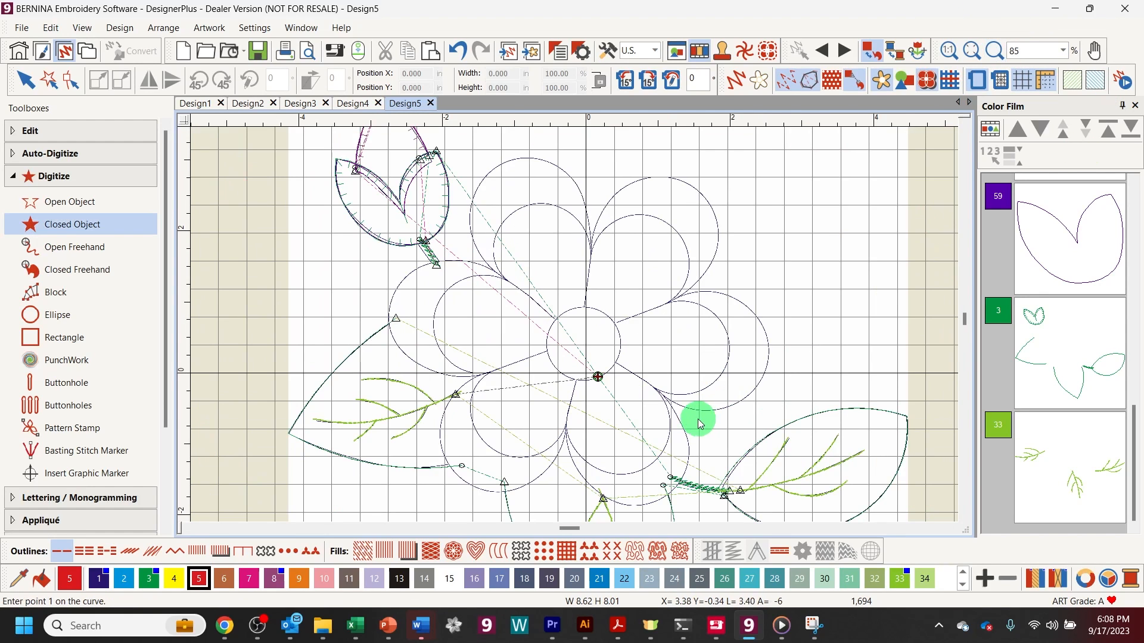
pyautogui.click(591, 241)
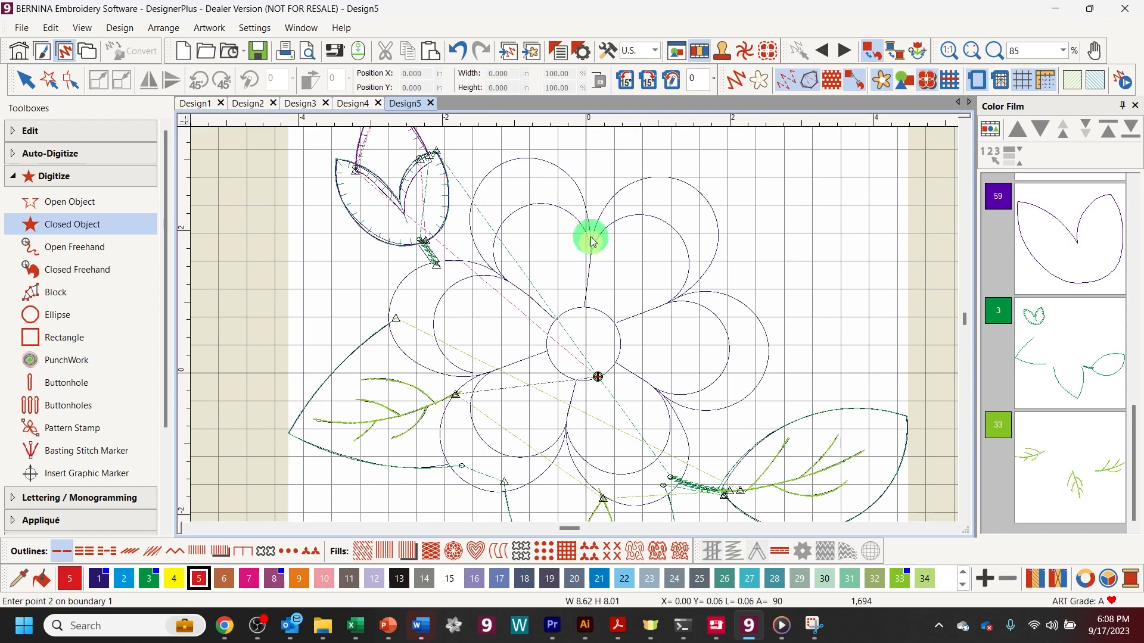
pyautogui.click(628, 186)
pyautogui.click(663, 174)
pyautogui.click(691, 185)
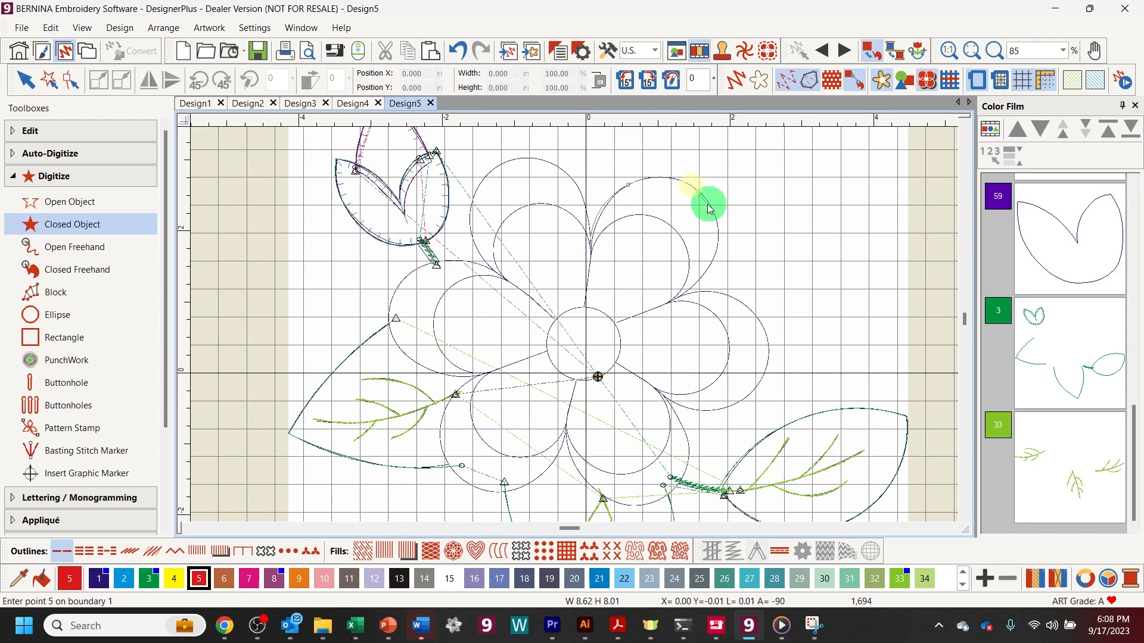
pyautogui.rightClick(718, 244)
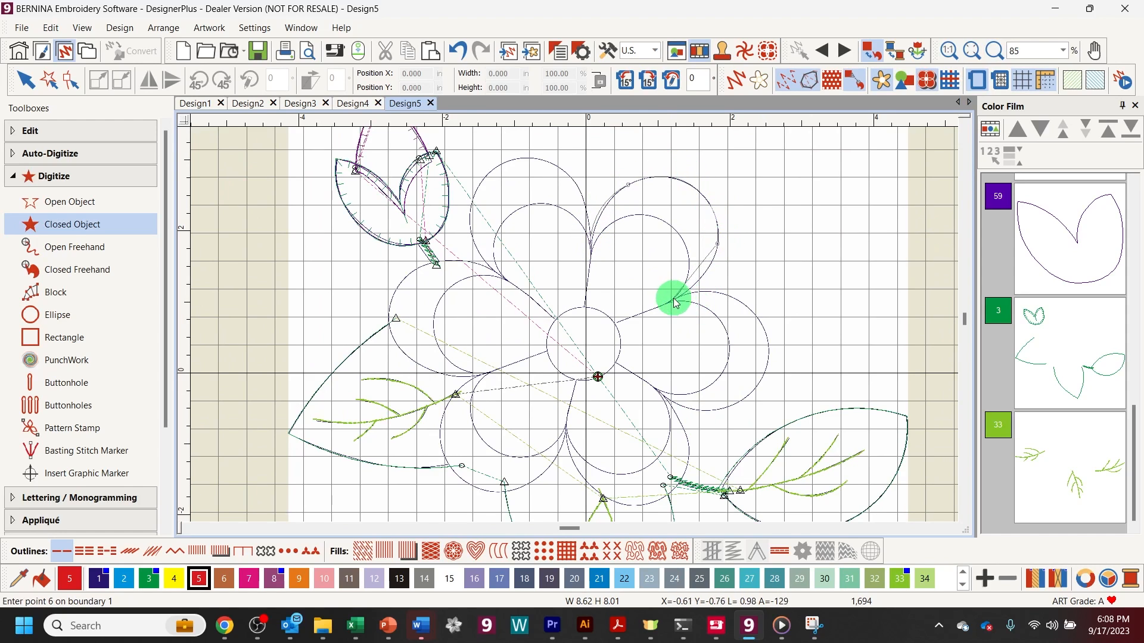
pyautogui.click(672, 303)
# Step: Continue the closed outline around the right petal's outer edge with curve points, ending with a corner at its lower notch
pyautogui.rightClick(748, 310)
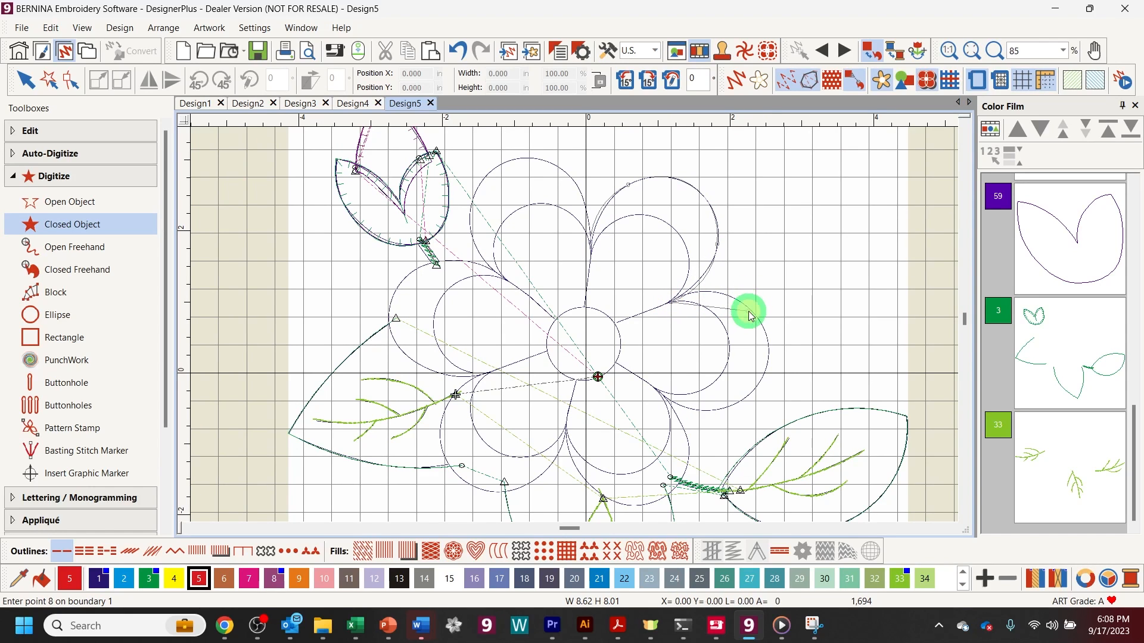
pyautogui.rightClick(769, 370)
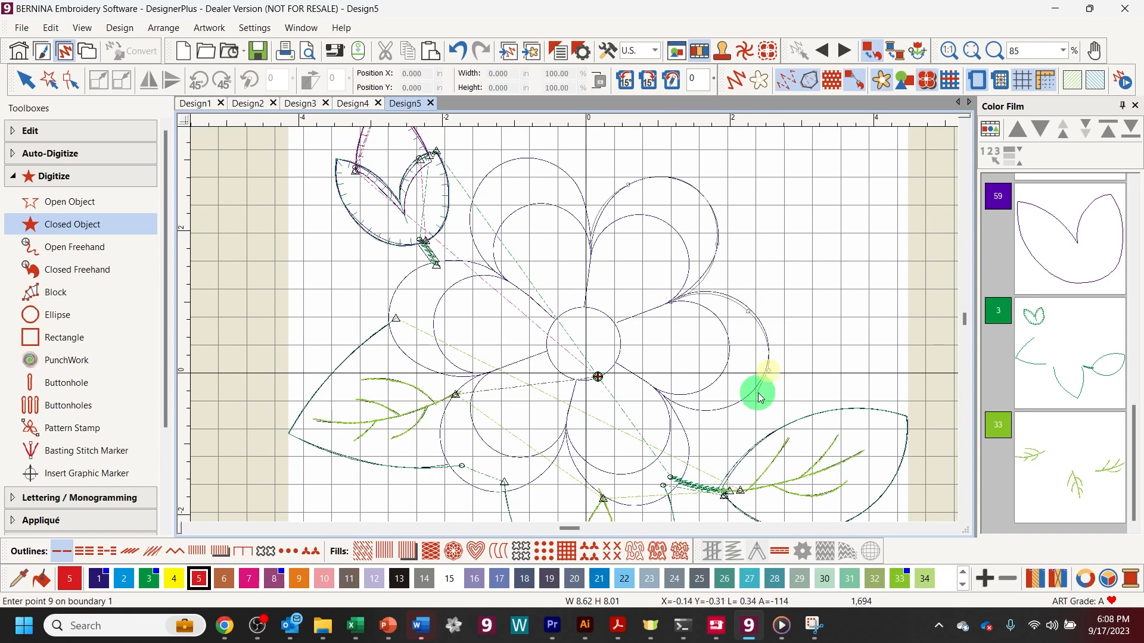
pyautogui.rightClick(727, 409)
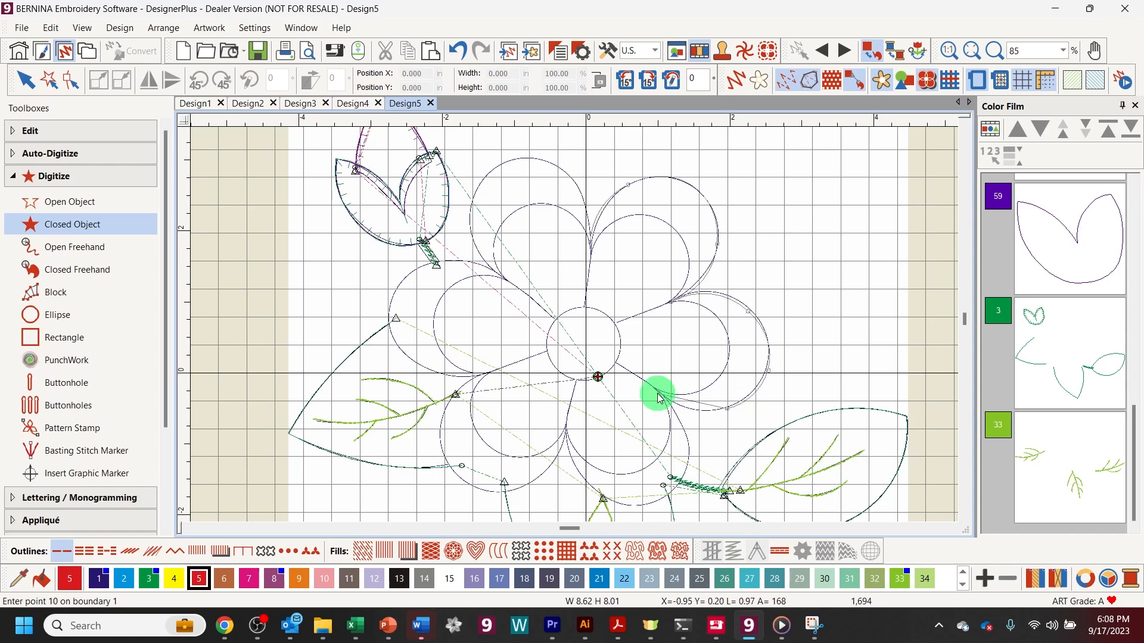
pyautogui.click(653, 390)
# Step: Continue the closed outline around the lower-right petal's outer edge to the notch beside the lower-left petal
pyautogui.rightClick(686, 430)
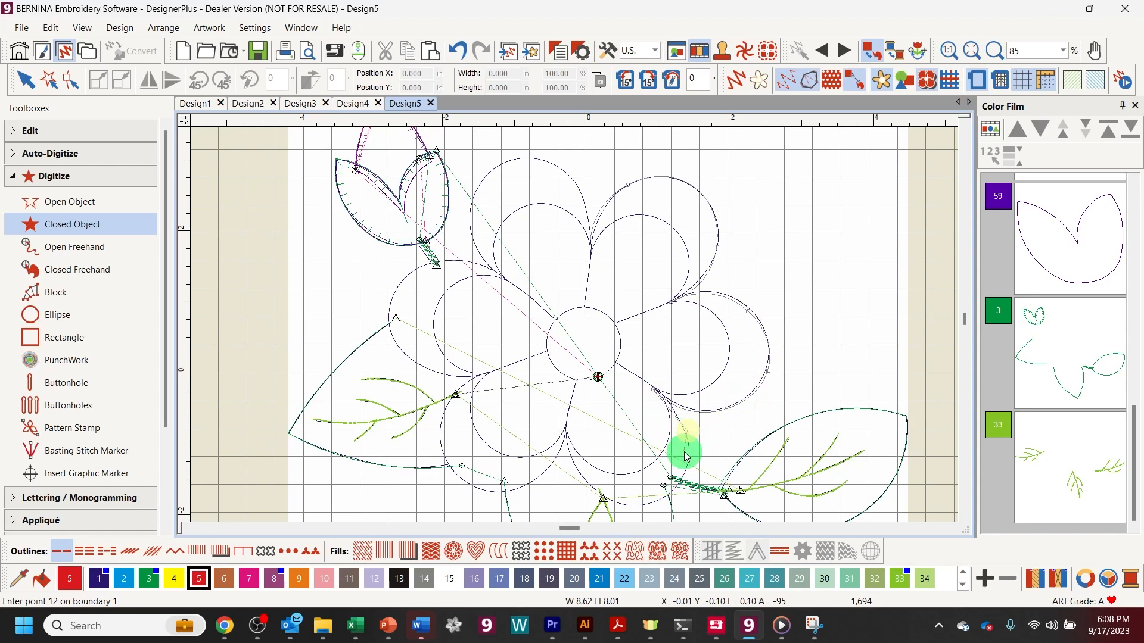
pyautogui.click(682, 476)
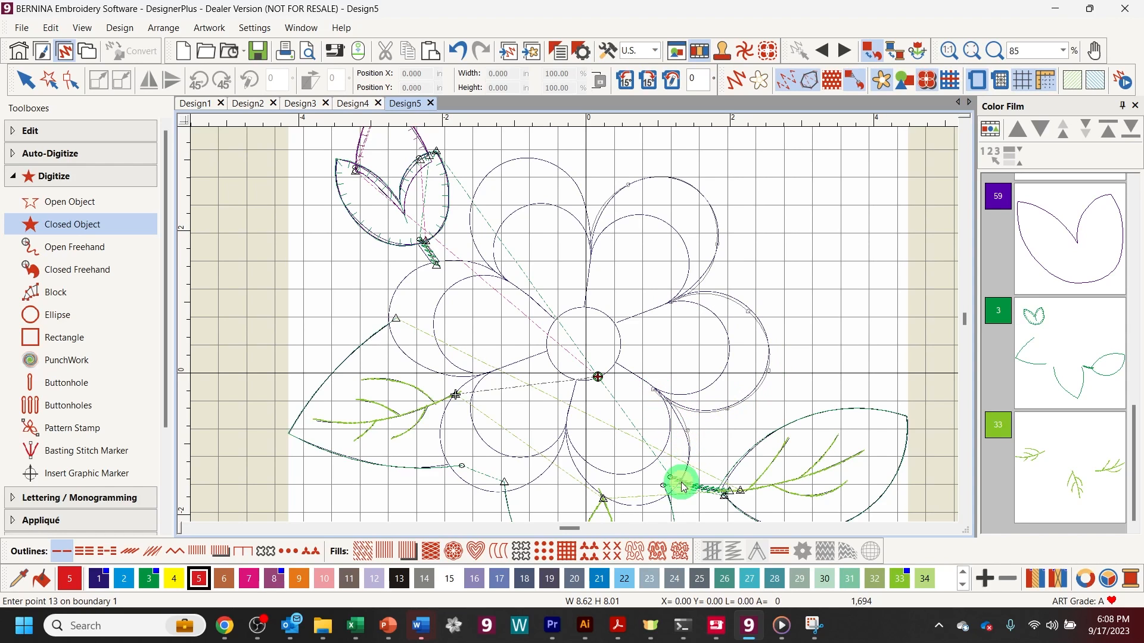
pyautogui.rightClick(639, 507)
pyautogui.rightClick(585, 483)
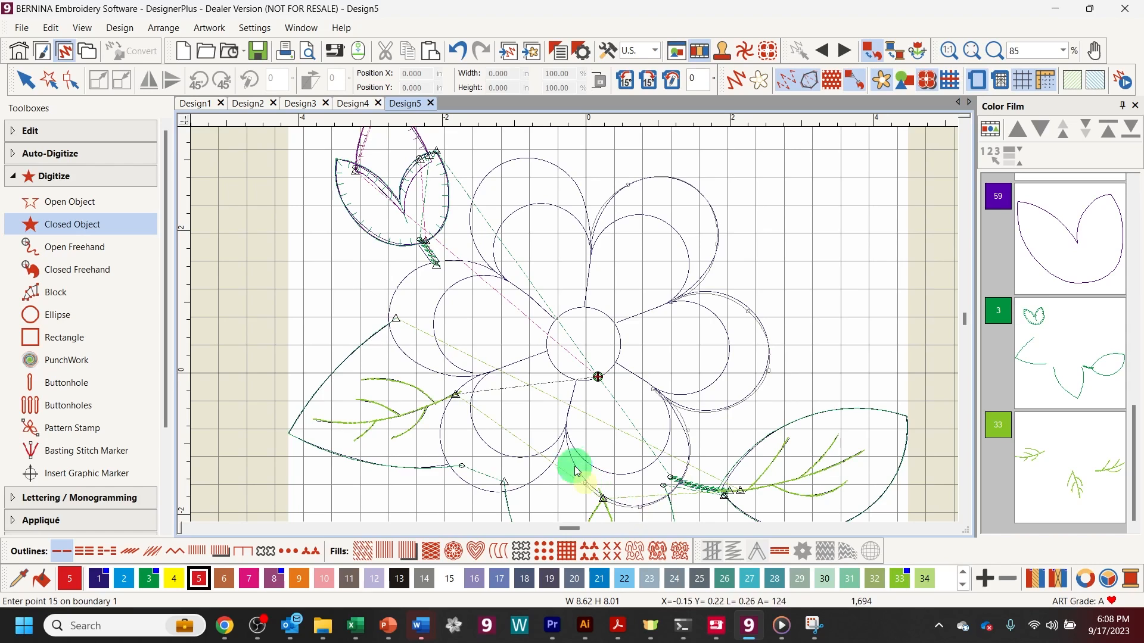
pyautogui.click(566, 432)
# Step: Continue the closed outline around the lower-left petal's outer edge to the notch beside the left petal
pyautogui.rightClick(544, 473)
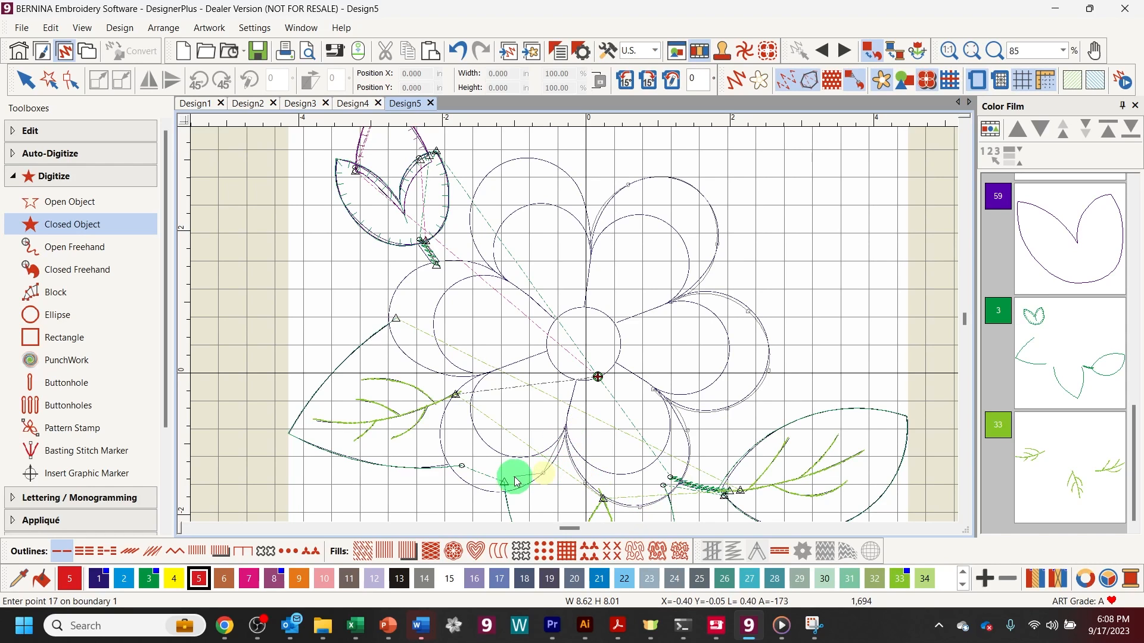
pyautogui.rightClick(488, 491)
pyautogui.rightClick(444, 457)
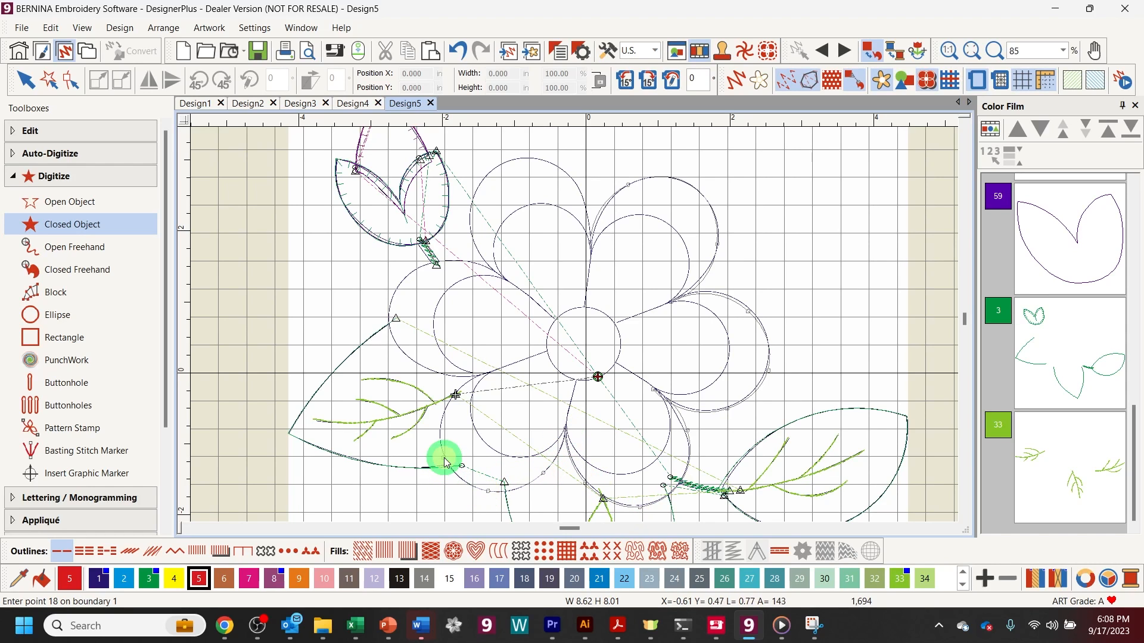
pyautogui.rightClick(442, 417)
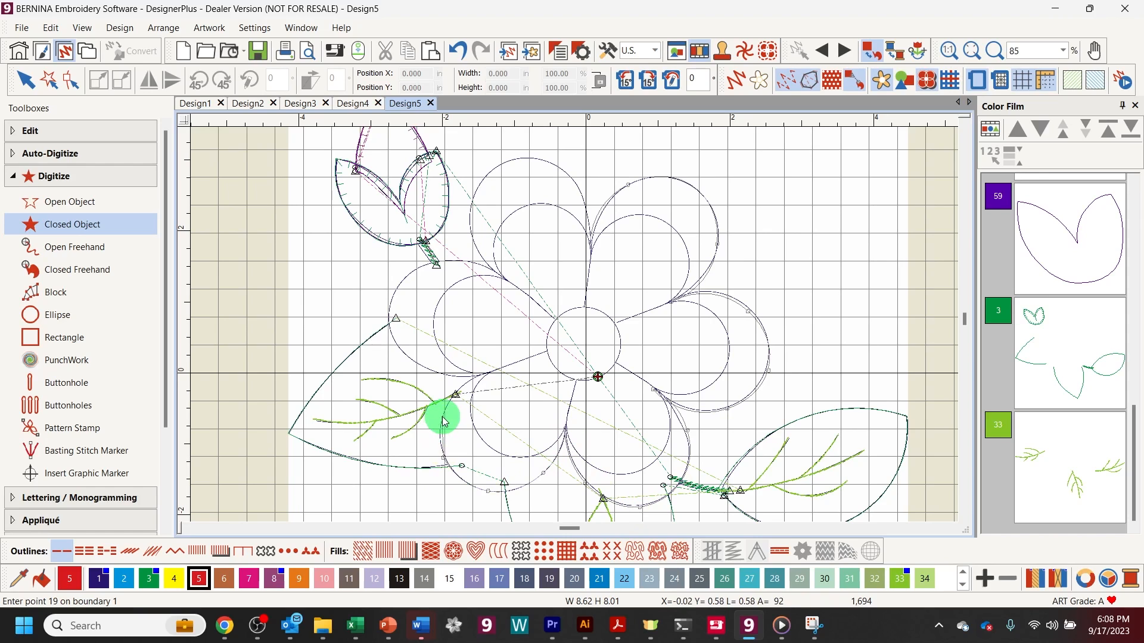
pyautogui.rightClick(475, 377)
# Step: Continue the closed outline around the left petal's outer edge to the notch beside the upper-left petal
pyautogui.rightClick(414, 360)
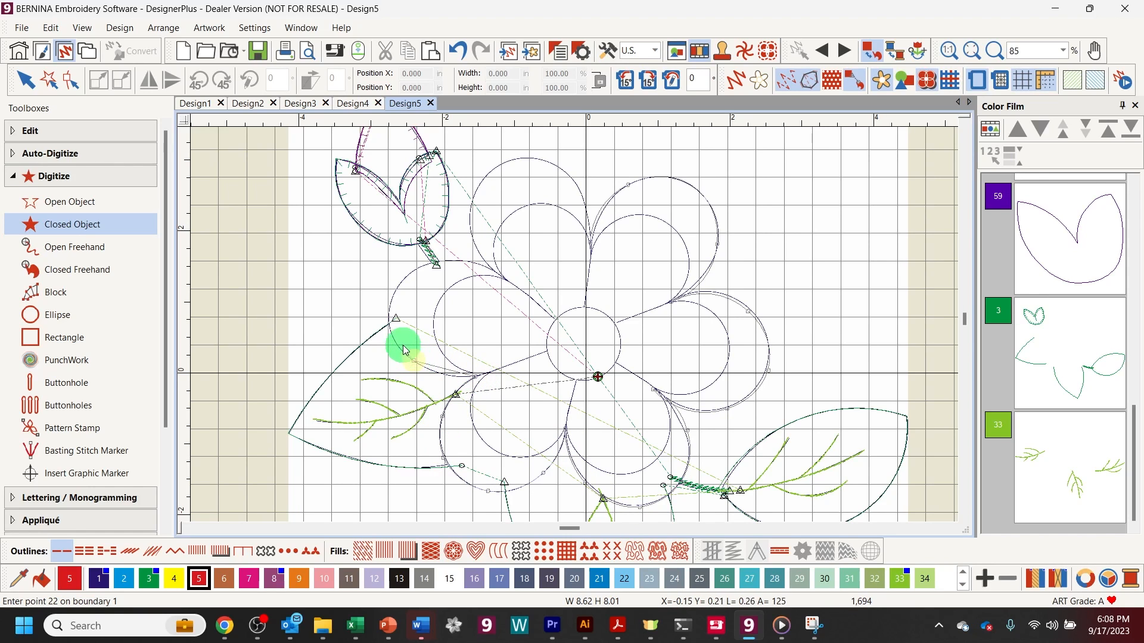
pyautogui.rightClick(389, 334)
pyautogui.rightClick(389, 298)
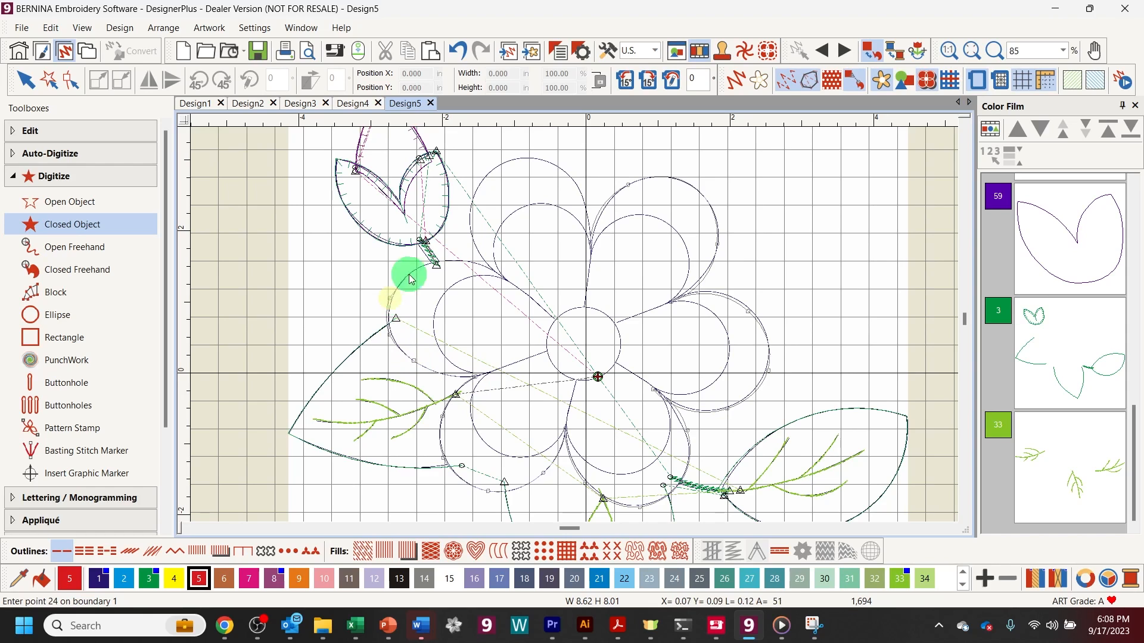
pyautogui.rightClick(440, 259)
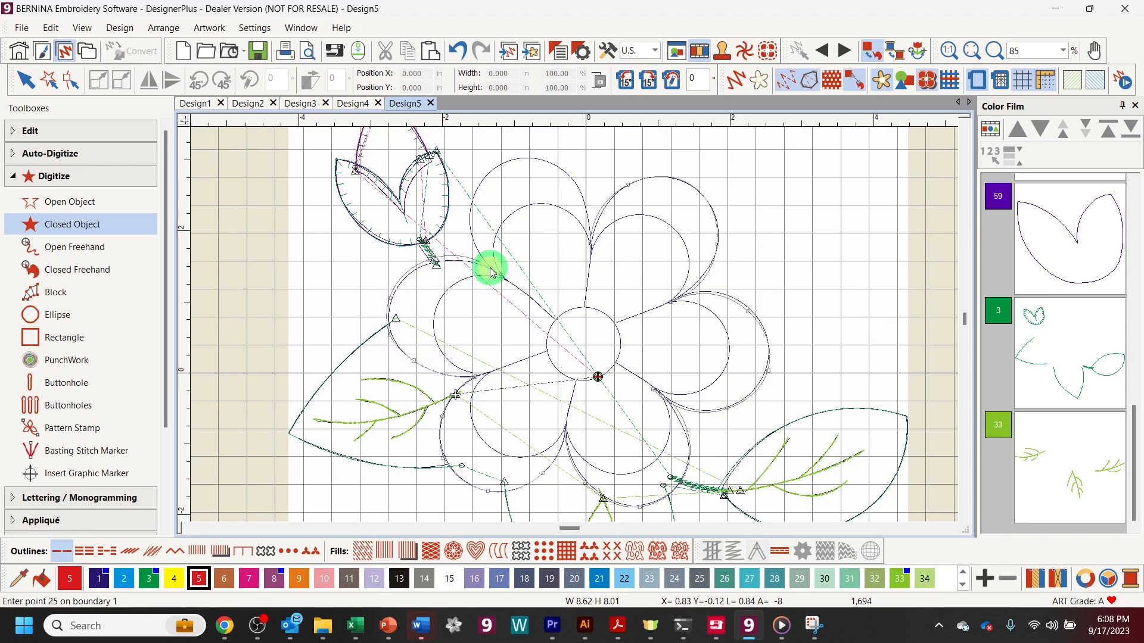
pyautogui.rightClick(490, 268)
# Step: Trace the upper-left petal's outer edge with curve points and complete the red closed outline of the flower
pyautogui.rightClick(469, 203)
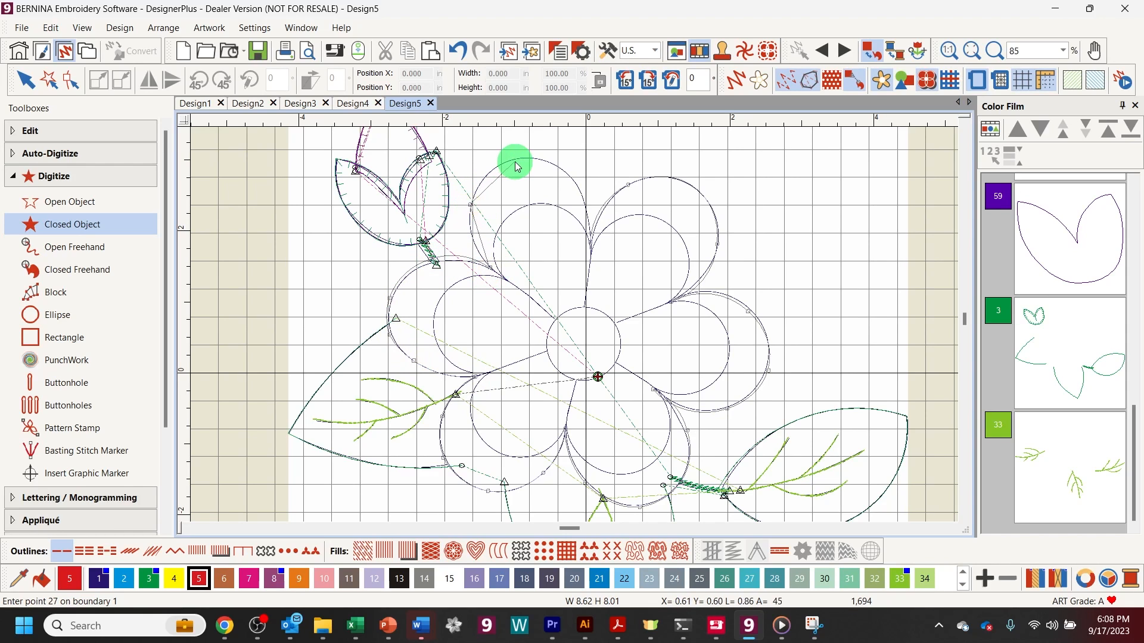
pyautogui.rightClick(515, 162)
pyautogui.rightClick(586, 193)
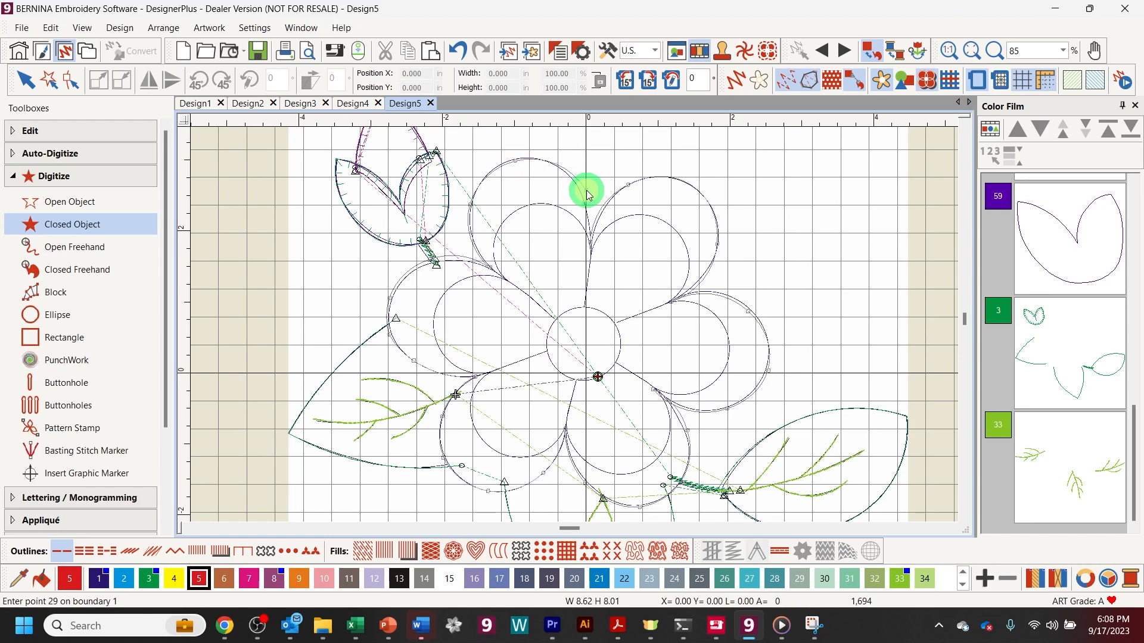
pyautogui.press('Return')
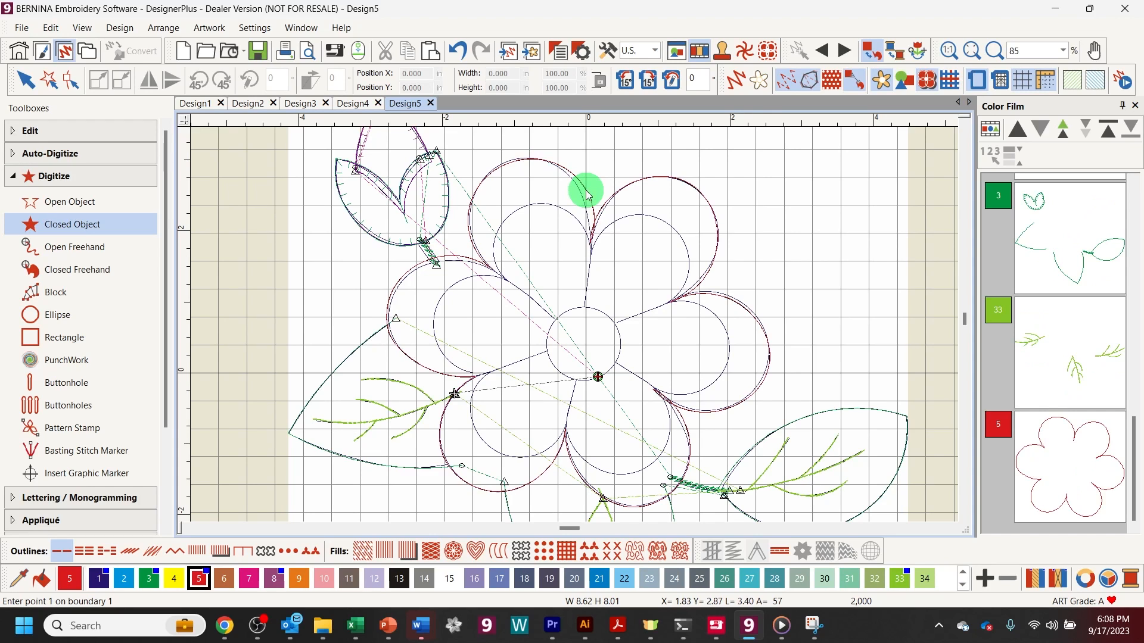
# Step: Examine the reshape points of the flower outline, the right leaf outline and the lower leaf outline
pyautogui.click(62, 78)
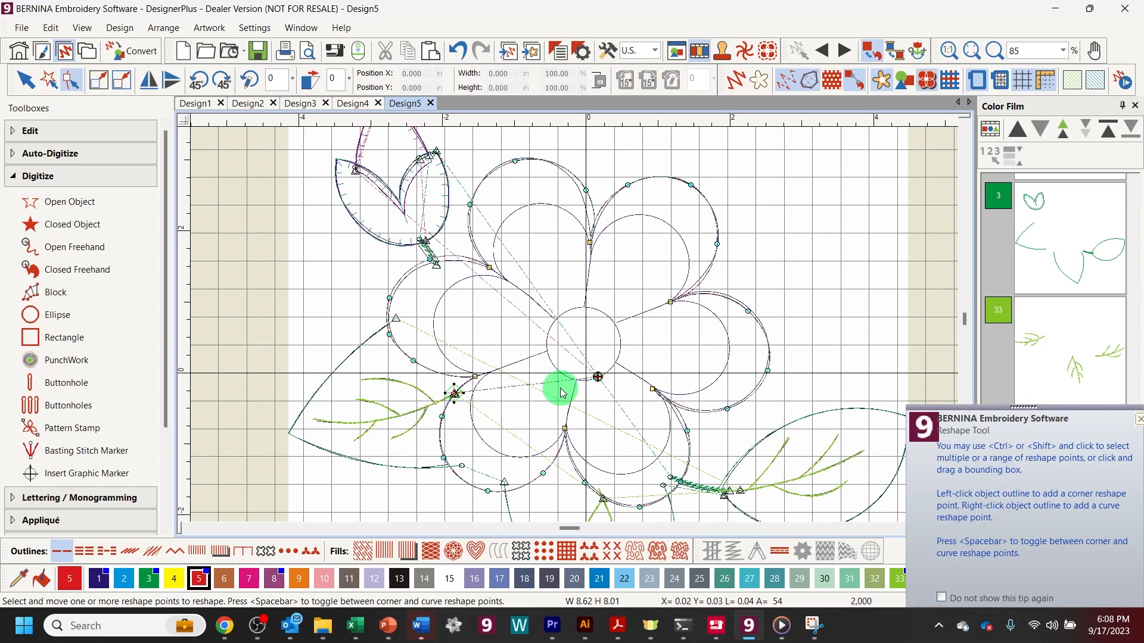
pyautogui.click(1139, 420)
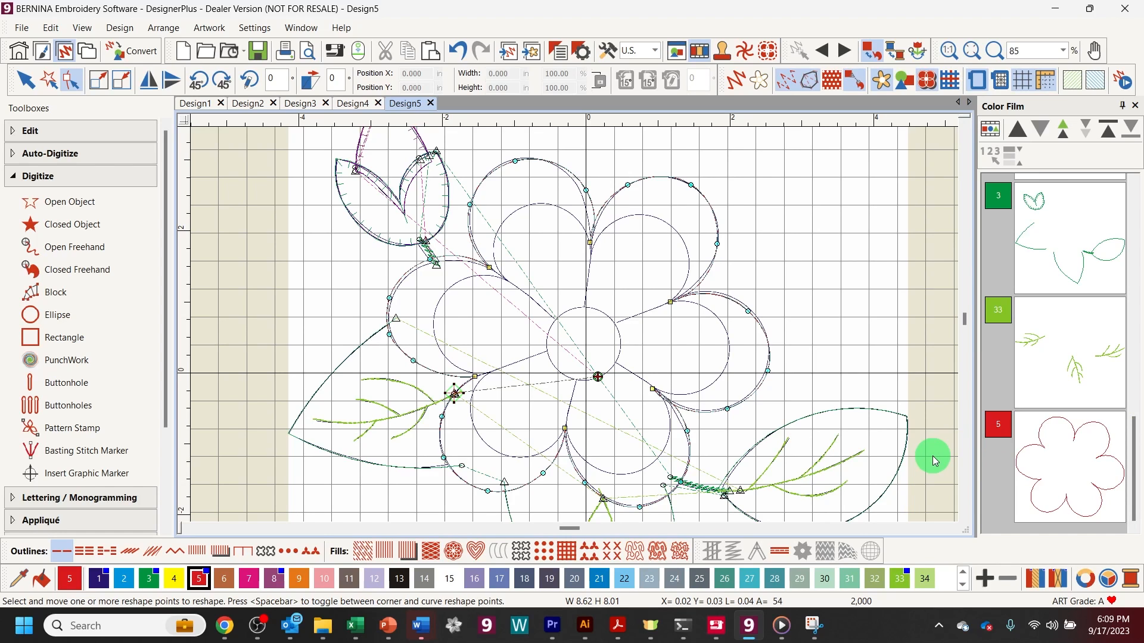
pyautogui.click(965, 516)
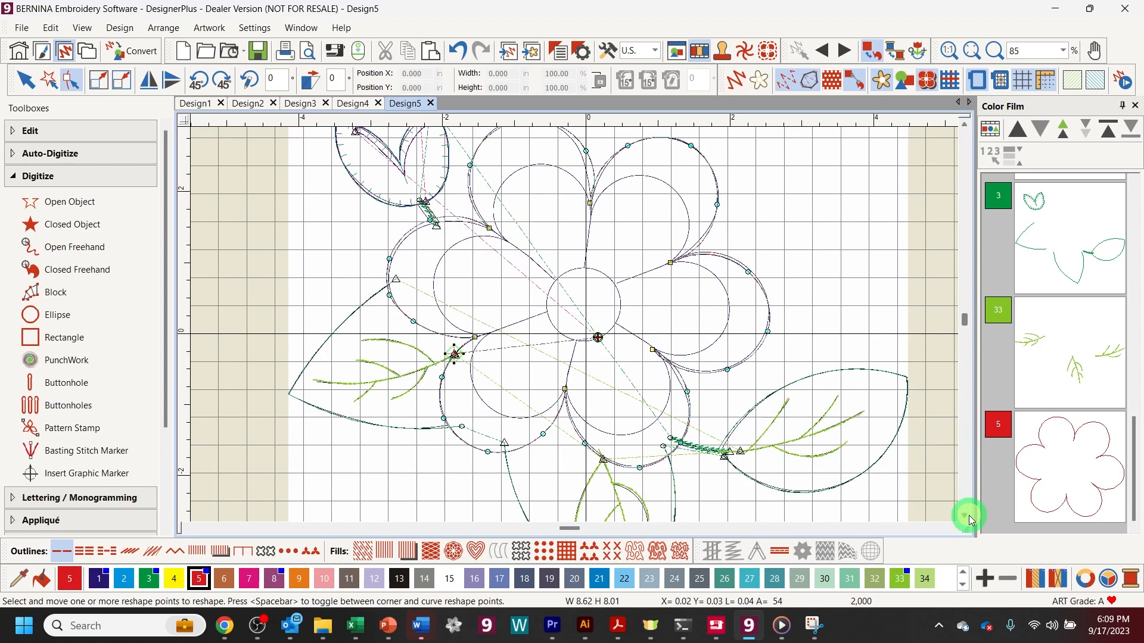
pyautogui.click(965, 516)
pyautogui.click(791, 349)
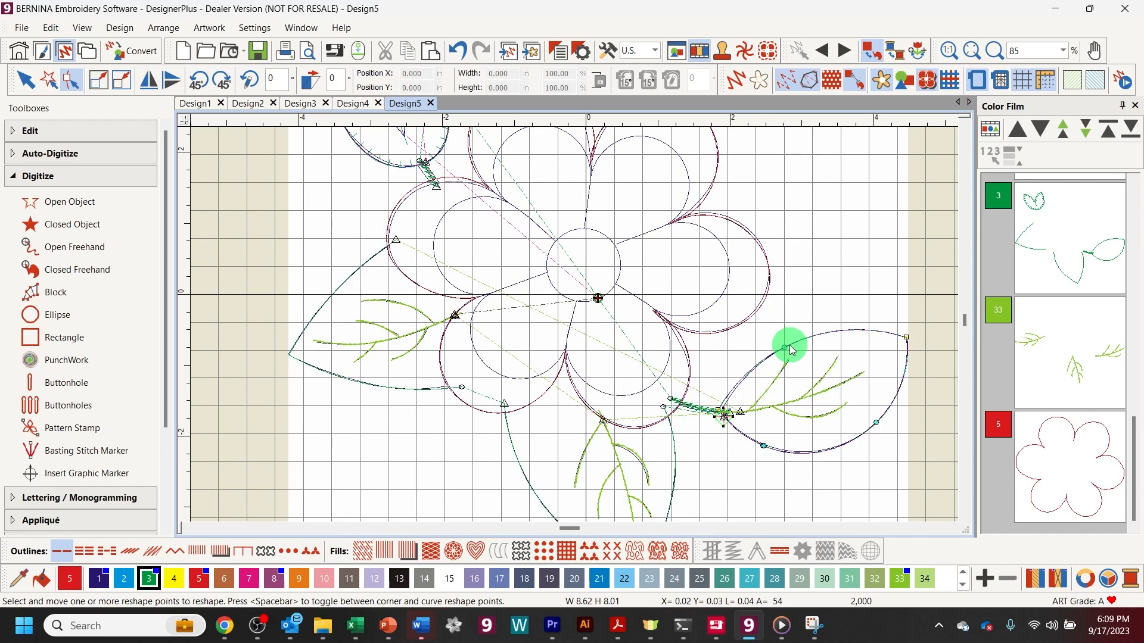
pyautogui.click(676, 466)
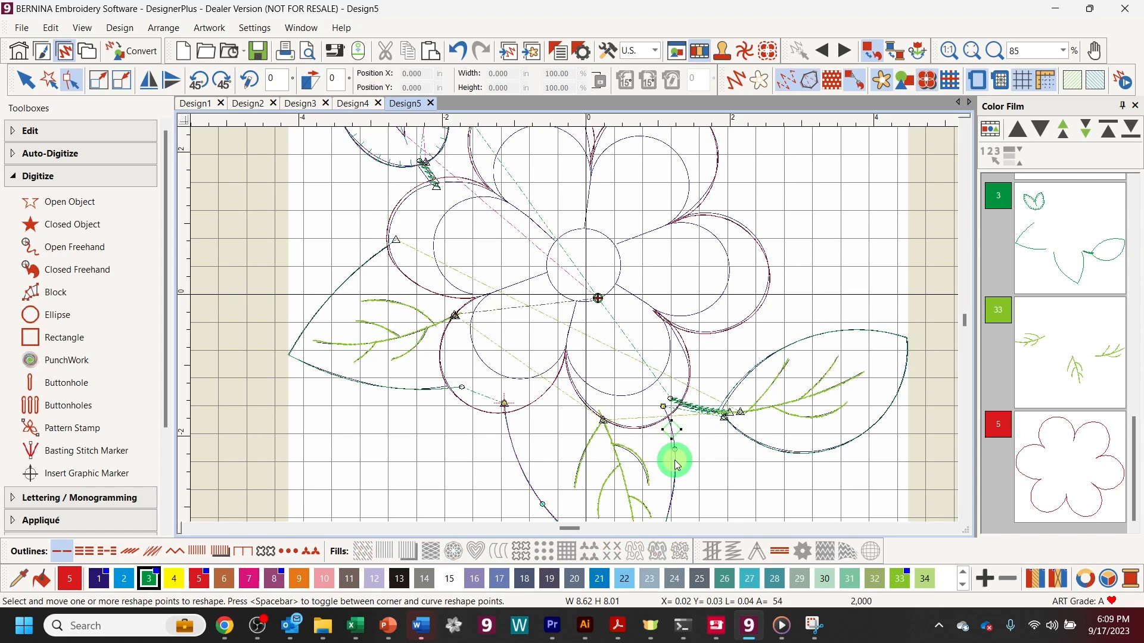
# Step: Select the left, lower and right leaf outlines together and convert them to a Pattern Run outline with its properties open
pyautogui.click(367, 389)
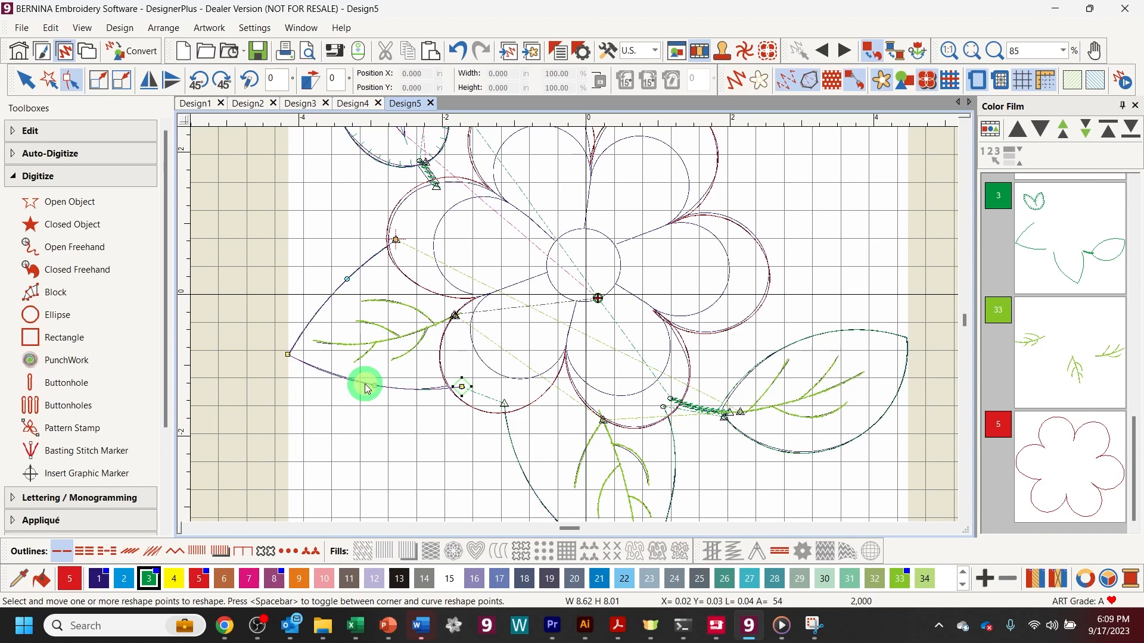
pyautogui.click(31, 81)
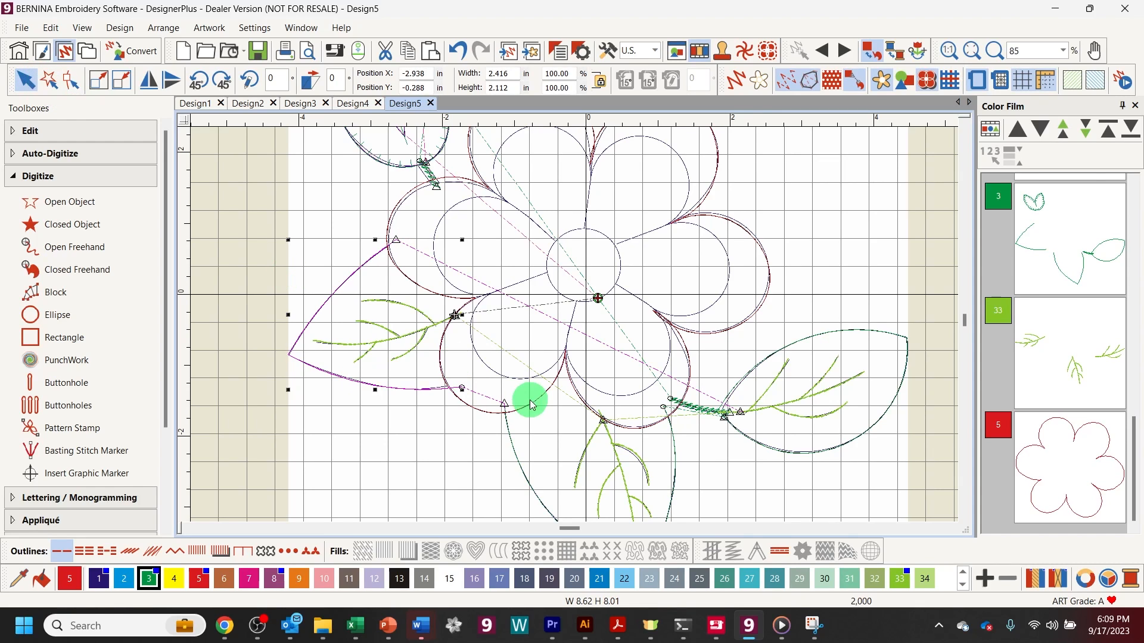
pyautogui.keyDown('ctrl'); pyautogui.click(517, 458); pyautogui.keyUp('ctrl')
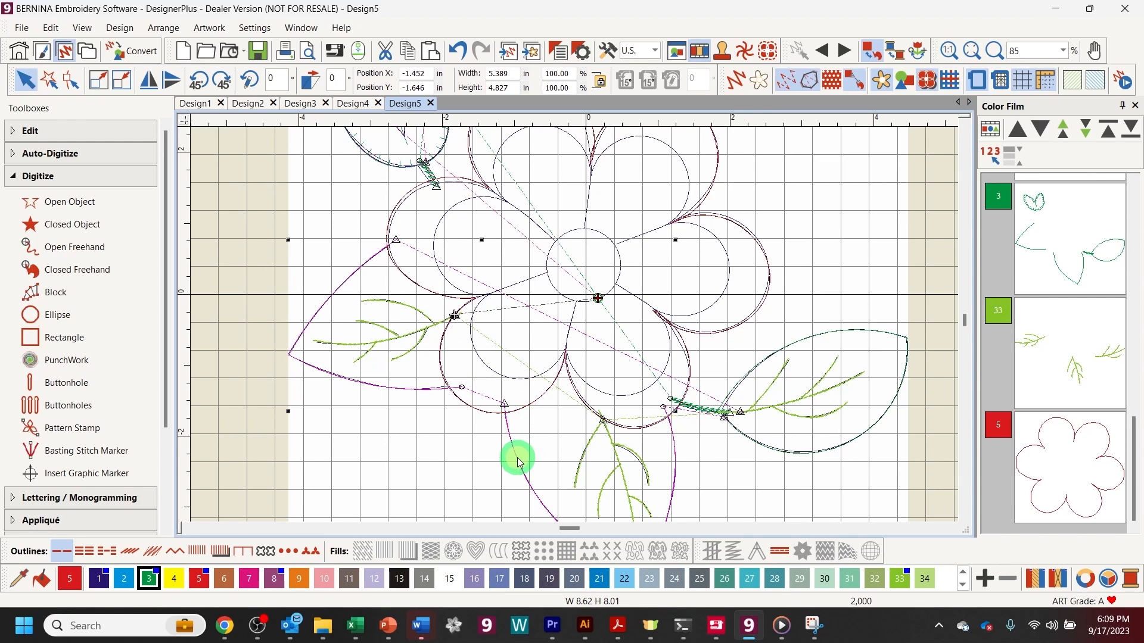
pyautogui.keyDown('ctrl'); pyautogui.click(752, 446); pyautogui.keyUp('ctrl')
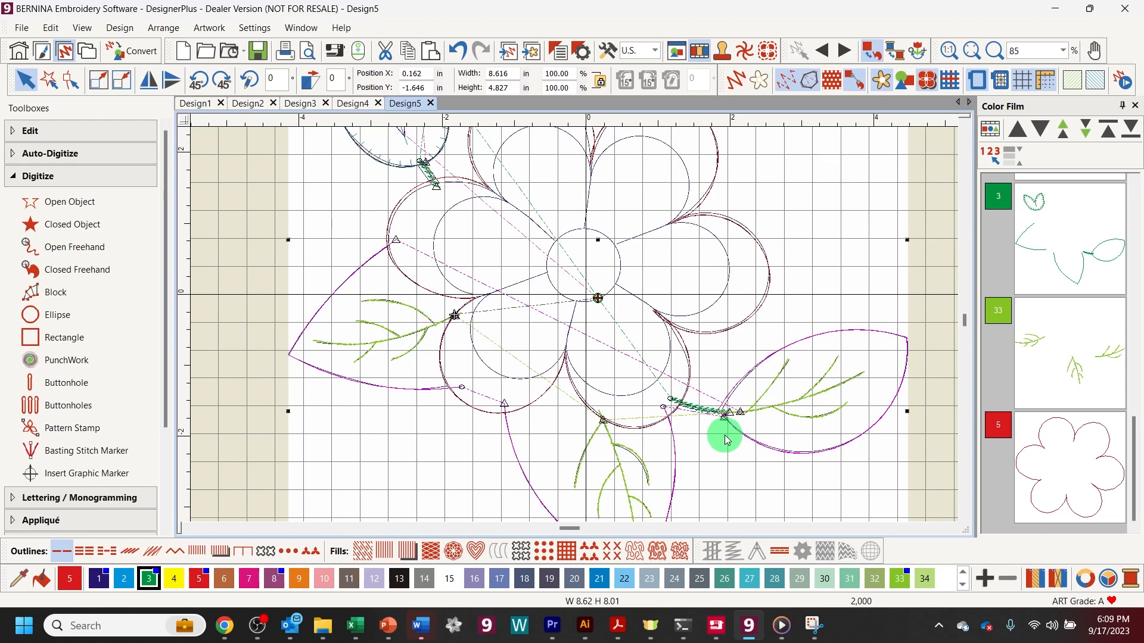
pyautogui.rightClick(312, 559)
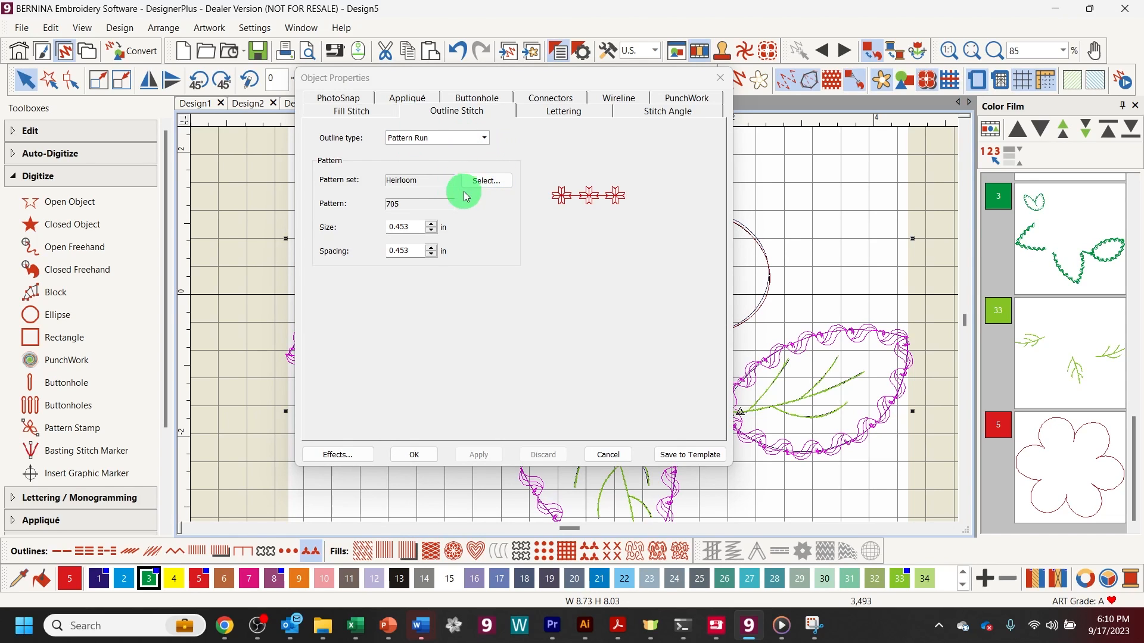
# Step: Apply pattern a312 from the Quilting set to the three leaf outlines
pyautogui.click(489, 185)
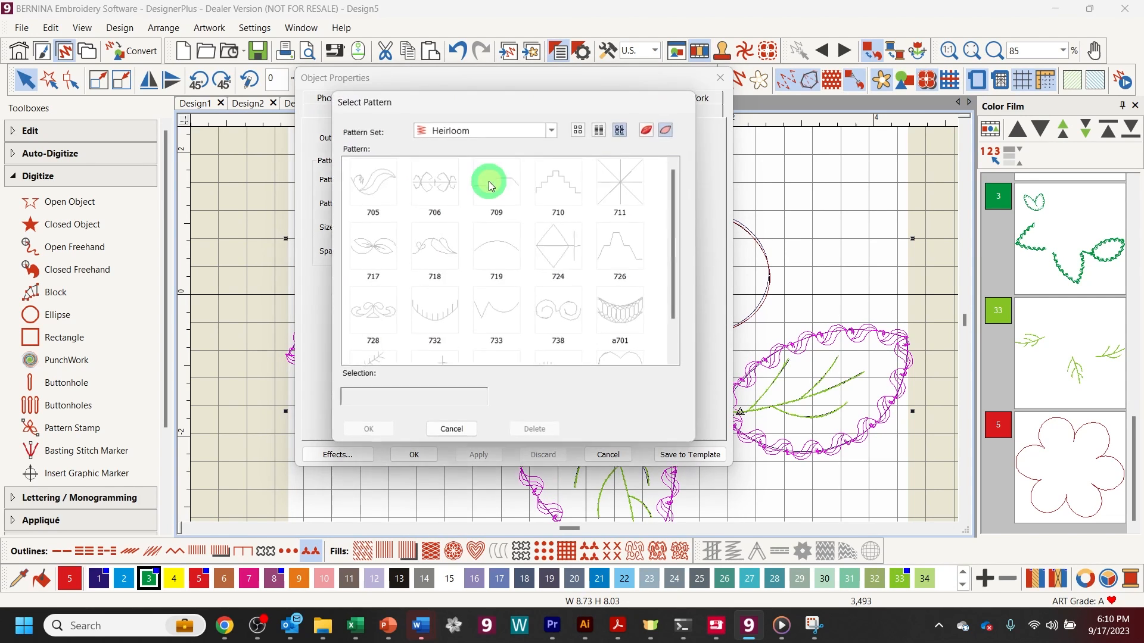
pyautogui.click(554, 132)
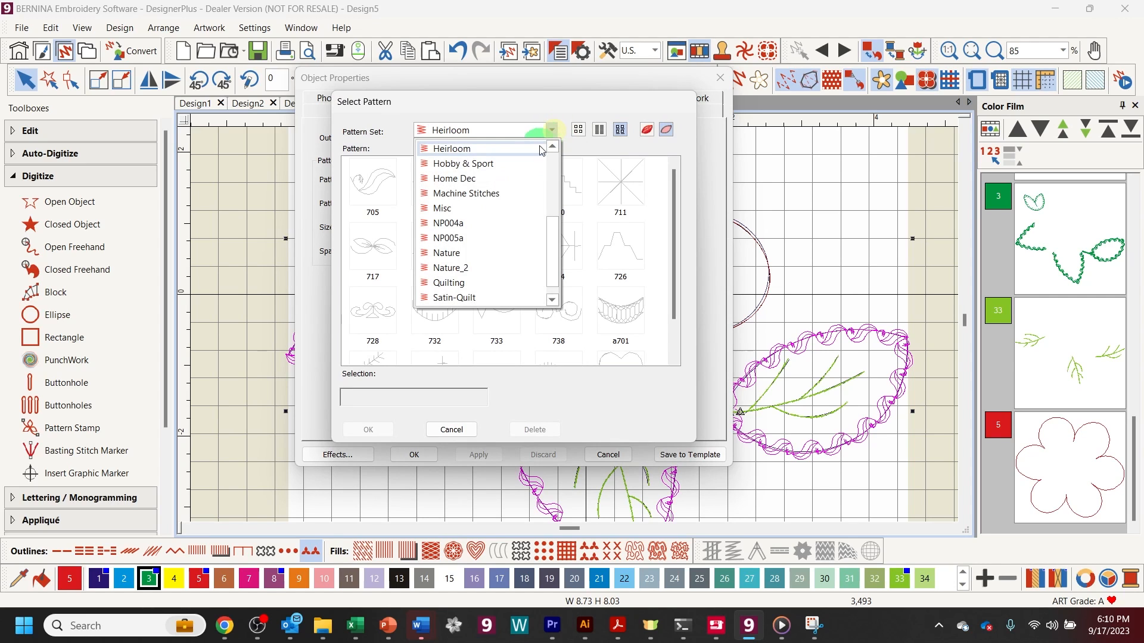
pyautogui.click(500, 285)
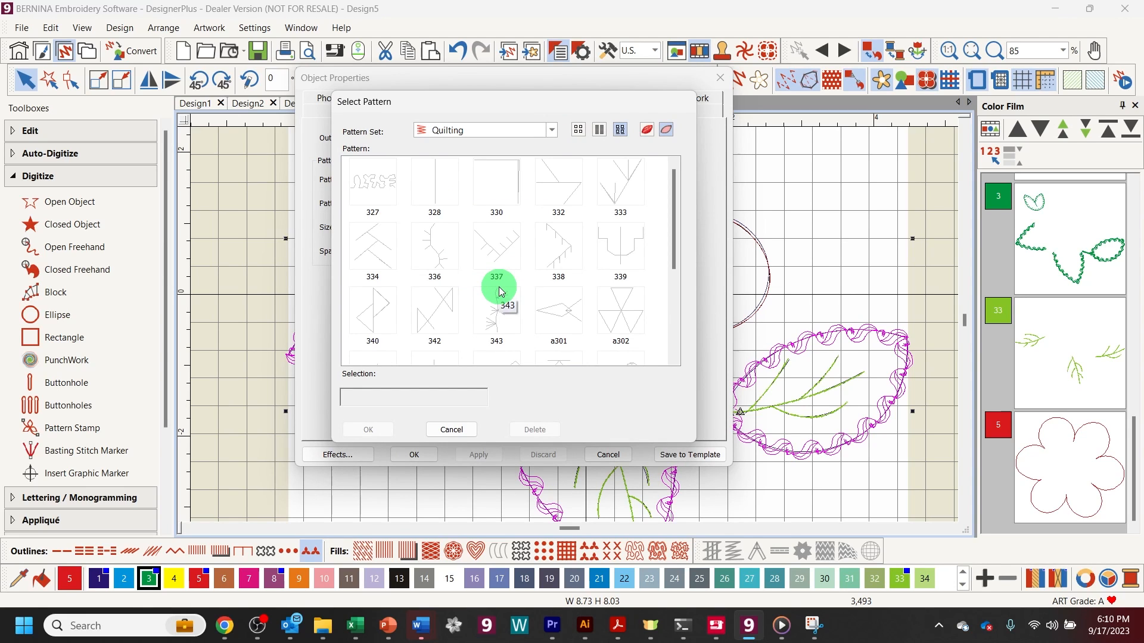
pyautogui.scroll(-3, 499, 291)
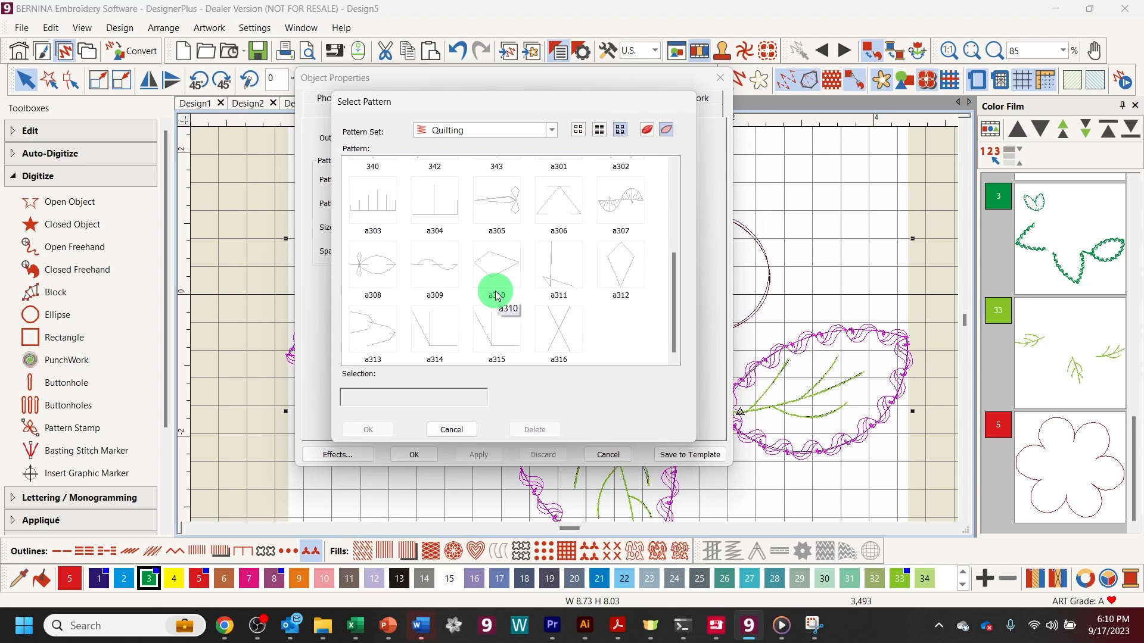
pyautogui.click(620, 275)
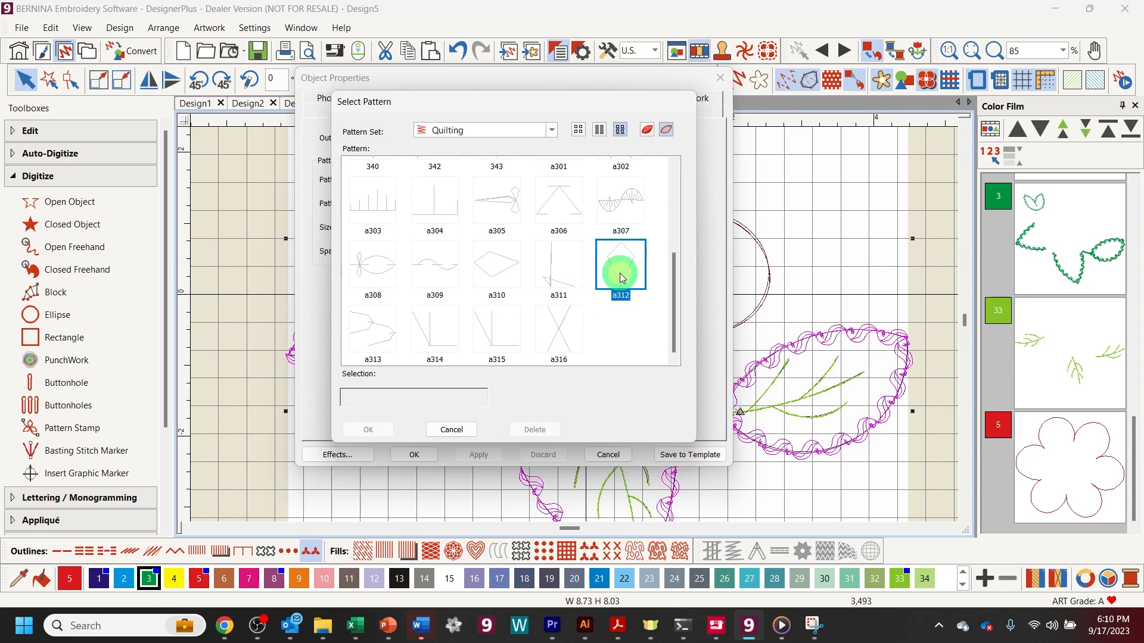
pyautogui.click(358, 430)
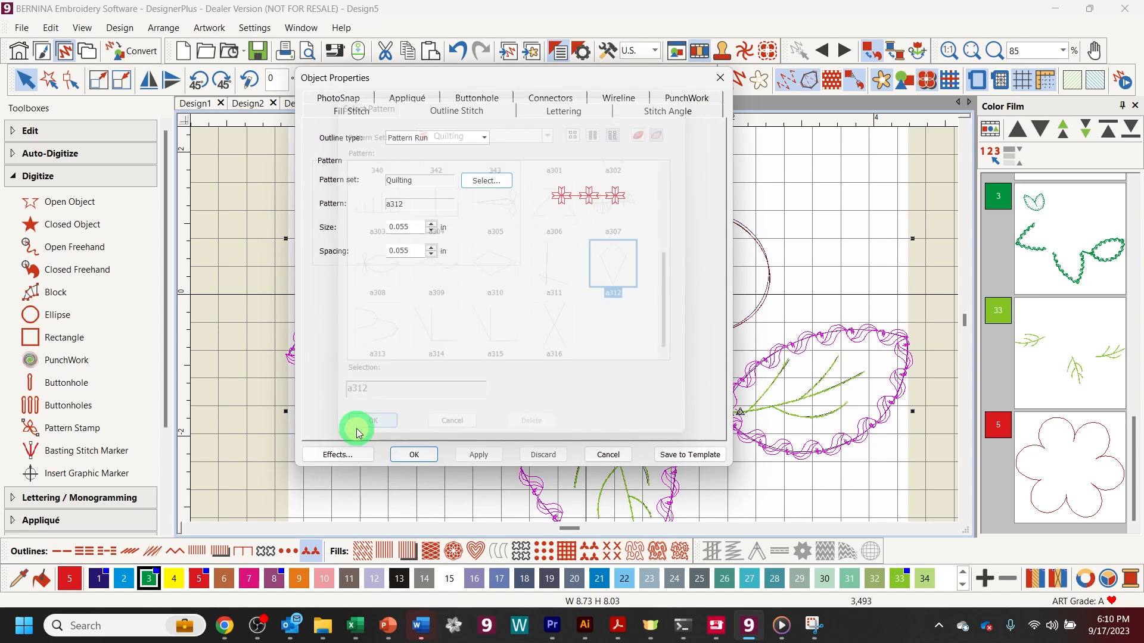
pyautogui.click(479, 454)
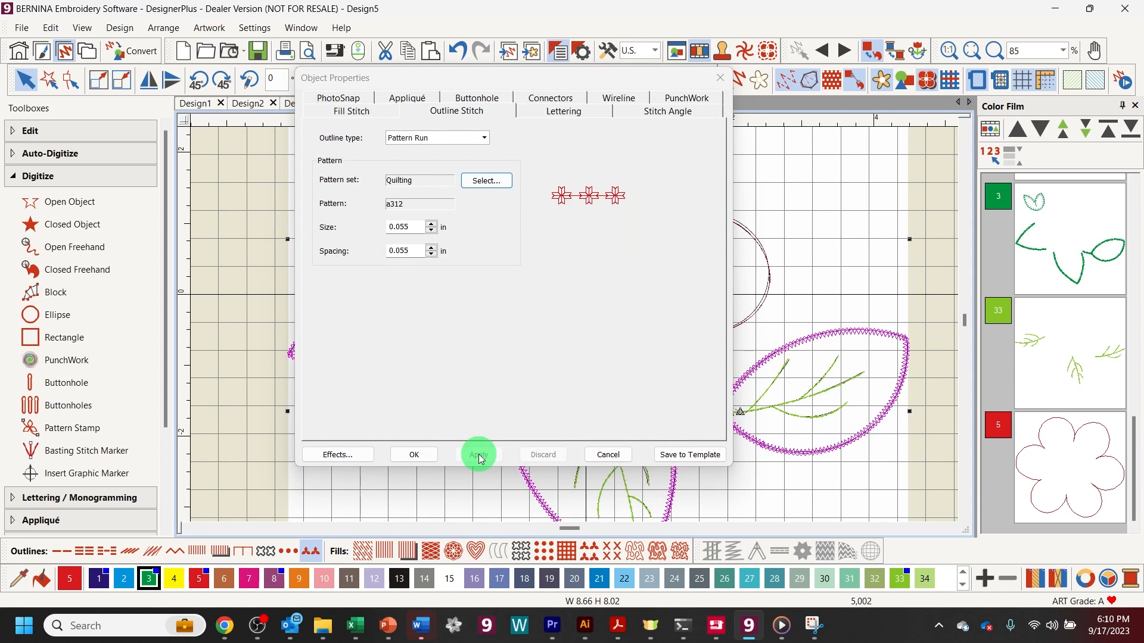
pyautogui.click(414, 455)
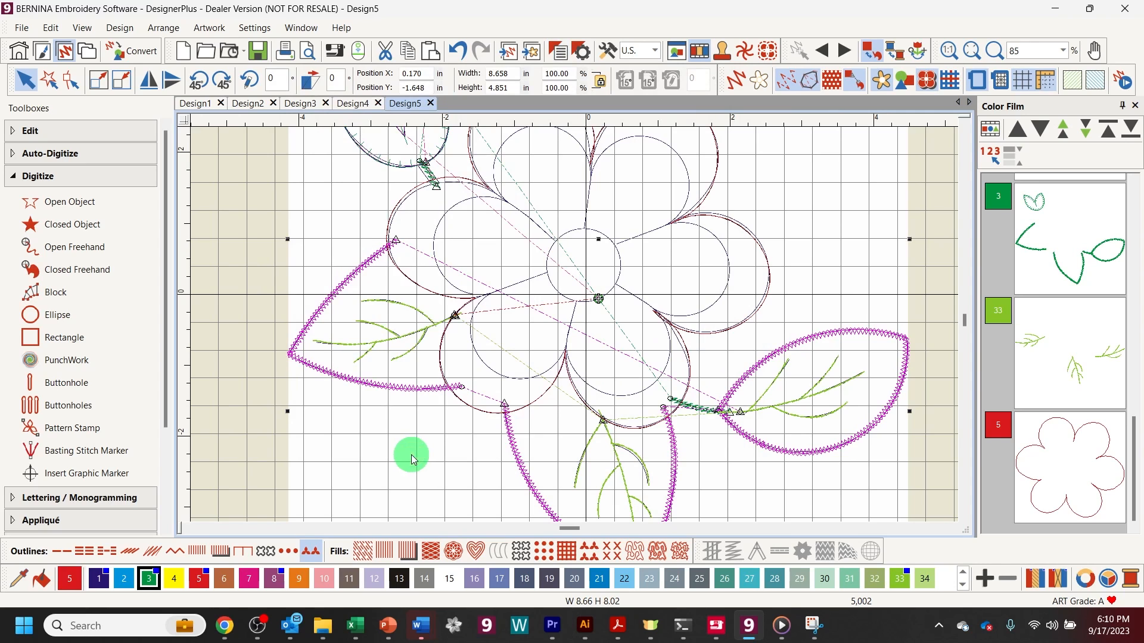
# Step: Deselect the leaves and set the red flower outline's outline type to Pattern Run
pyautogui.click(933, 464)
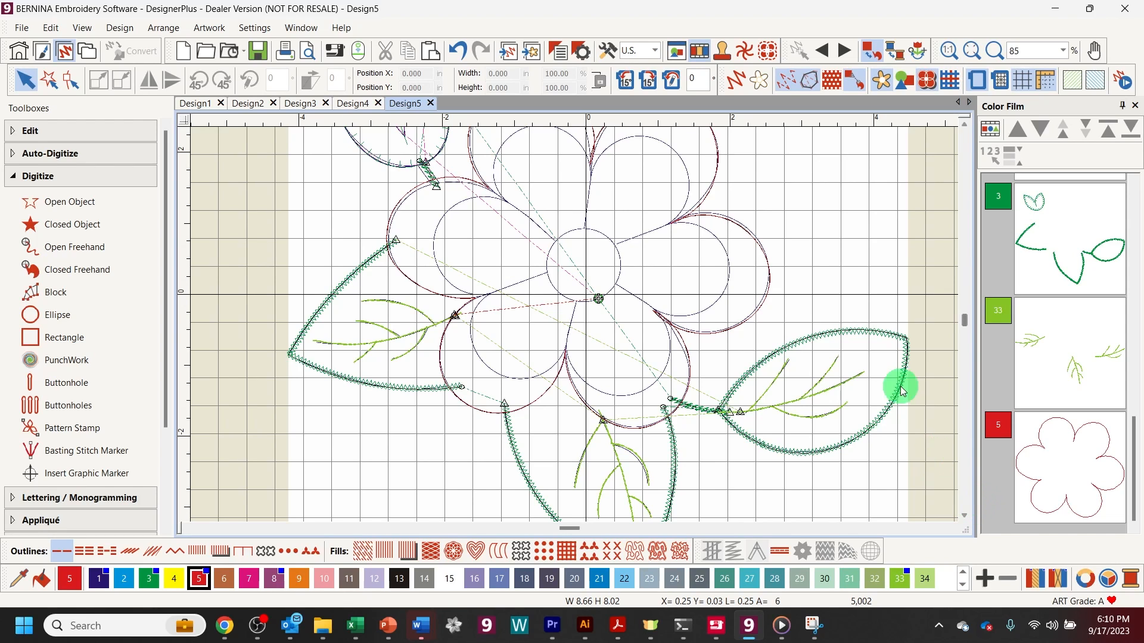
pyautogui.doubleClick(768, 280)
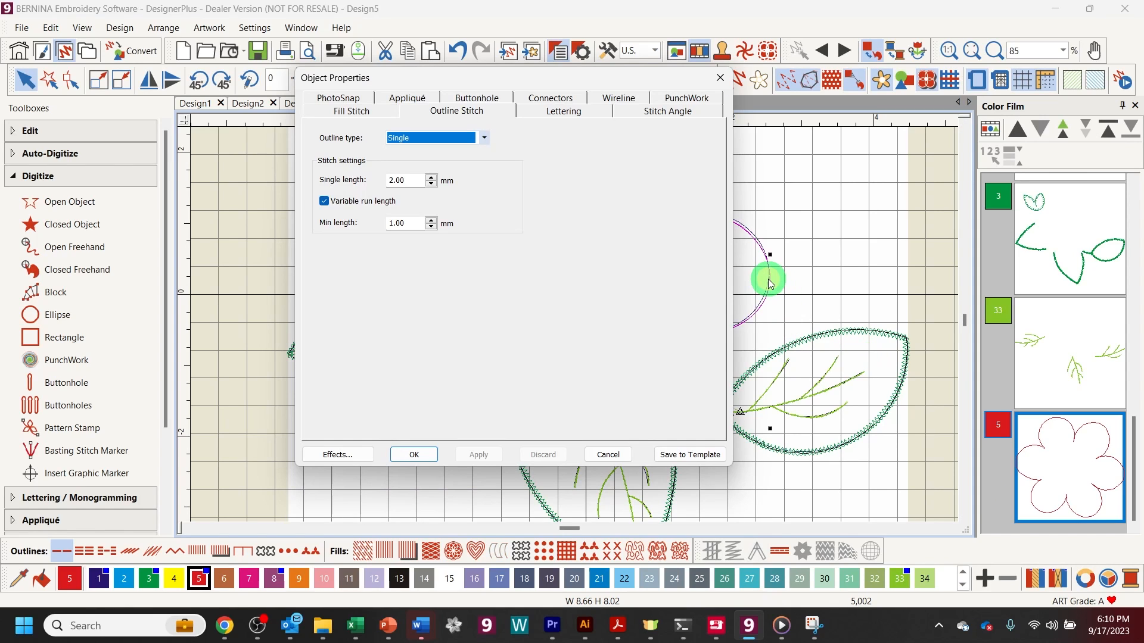
pyautogui.click(487, 138)
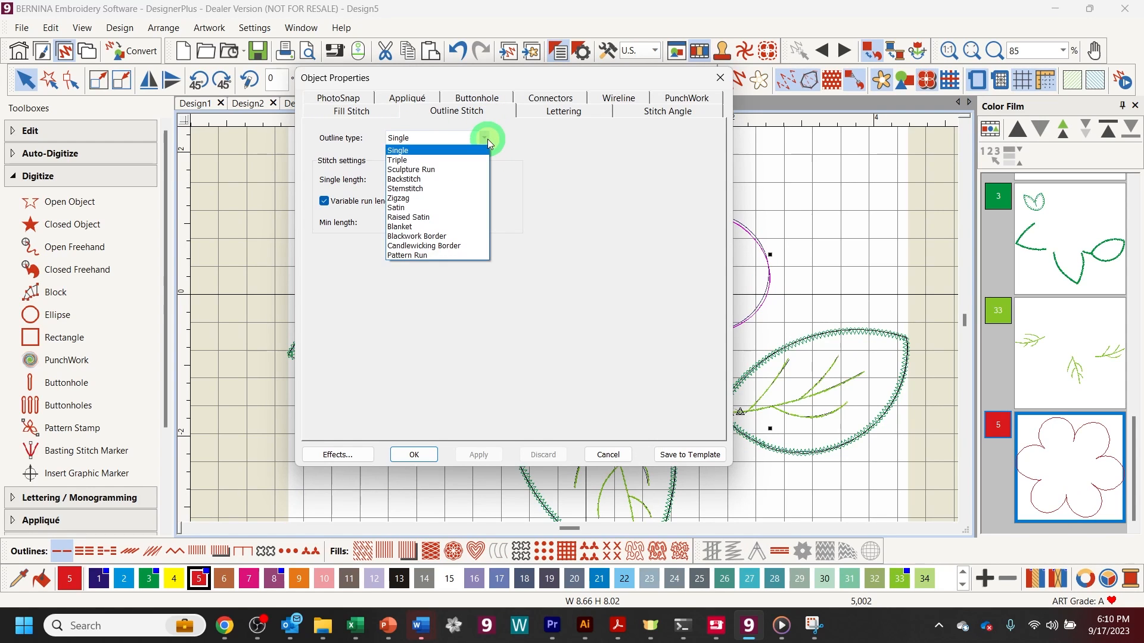
pyautogui.click(430, 256)
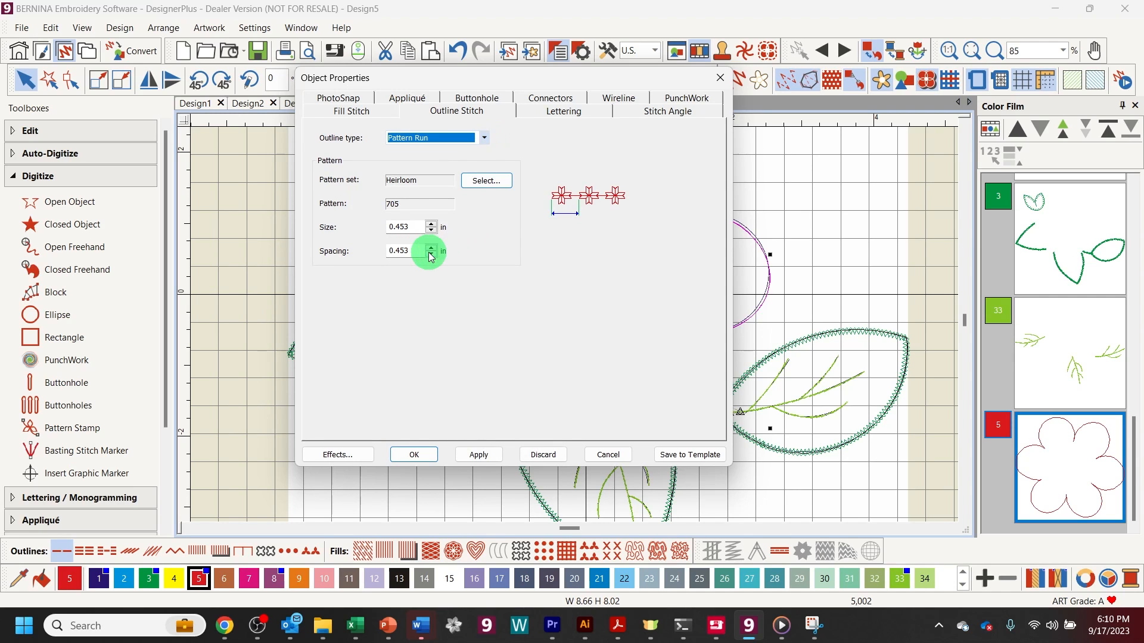
# Step: Apply pattern NP005-28 from the BerninaV5 set to the flower's Pattern Run outline and accept the properties
pyautogui.click(473, 179)
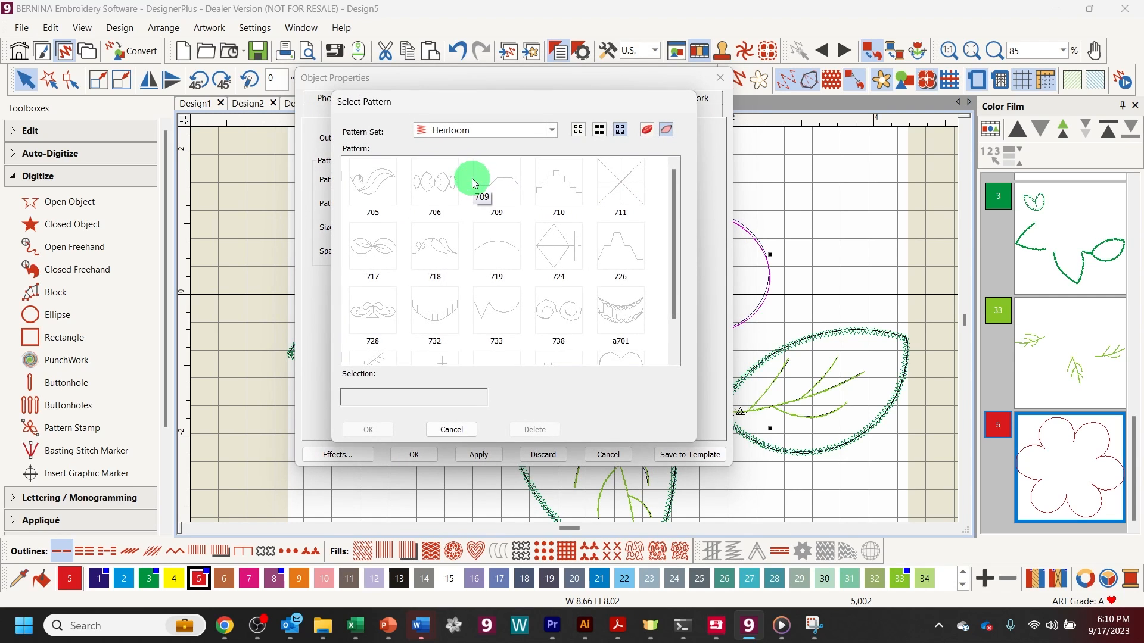
pyautogui.click(552, 130)
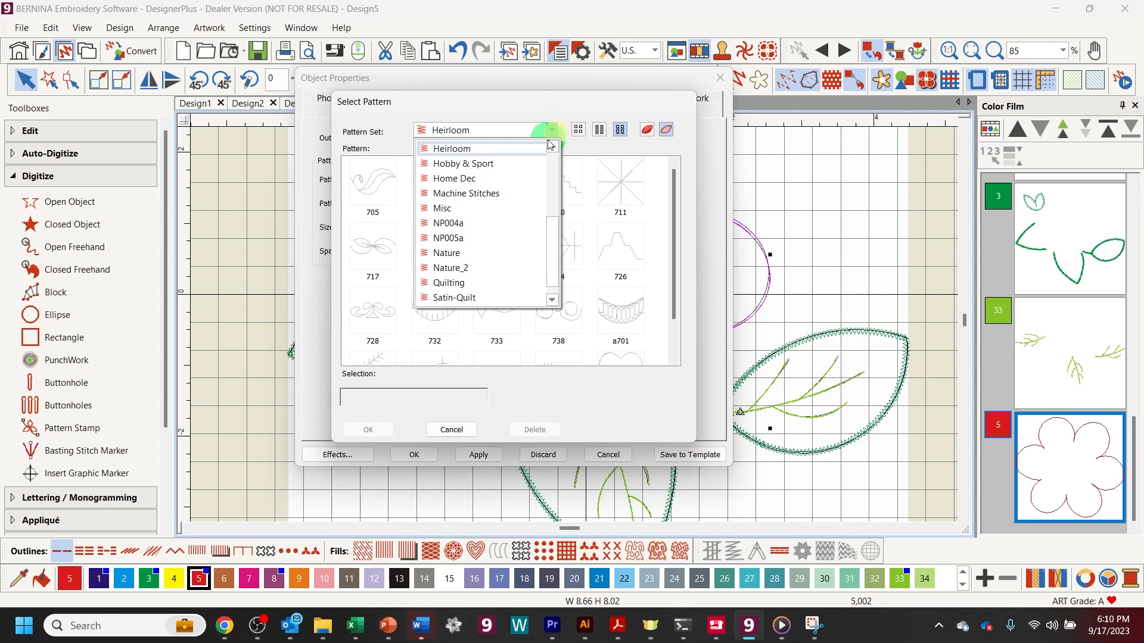
pyautogui.scroll(3, 532, 191)
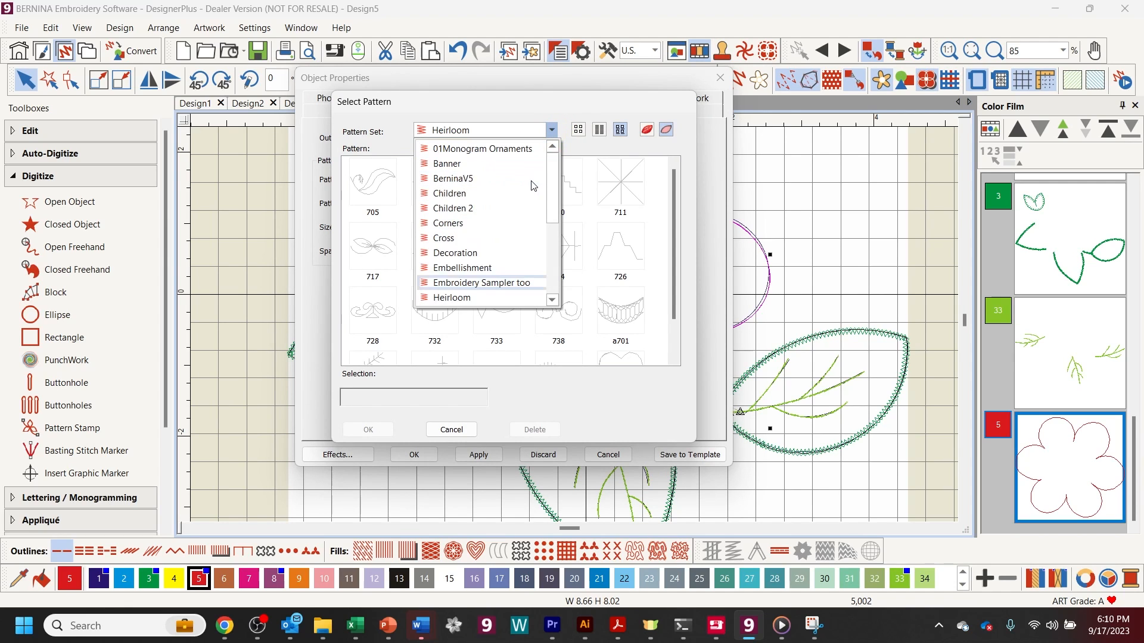
pyautogui.click(447, 180)
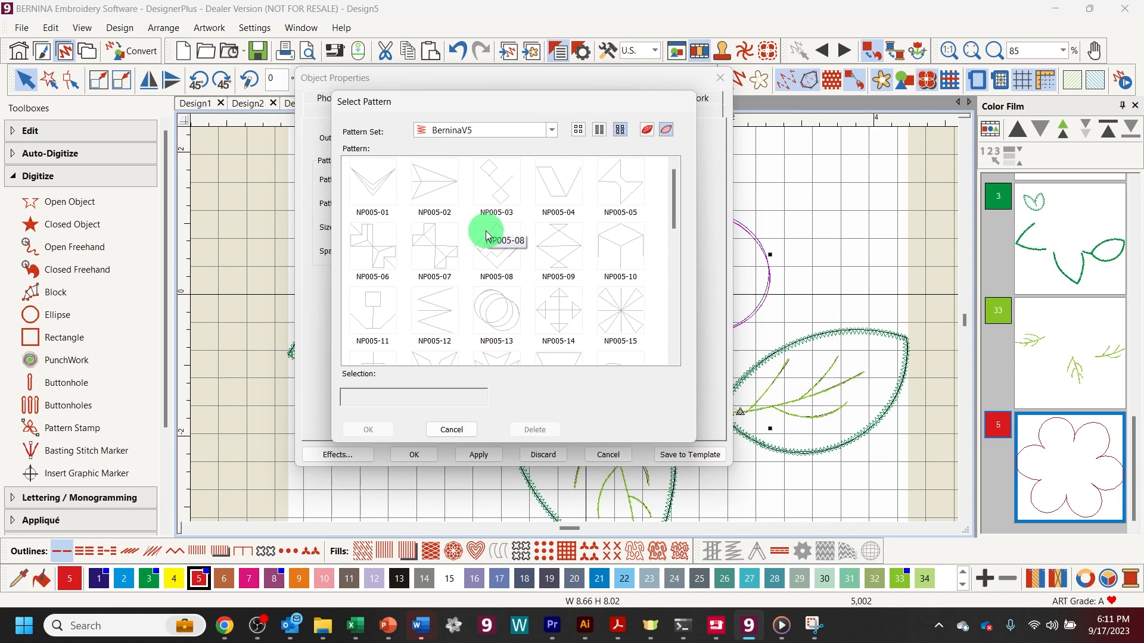
pyautogui.scroll(-3, 487, 235)
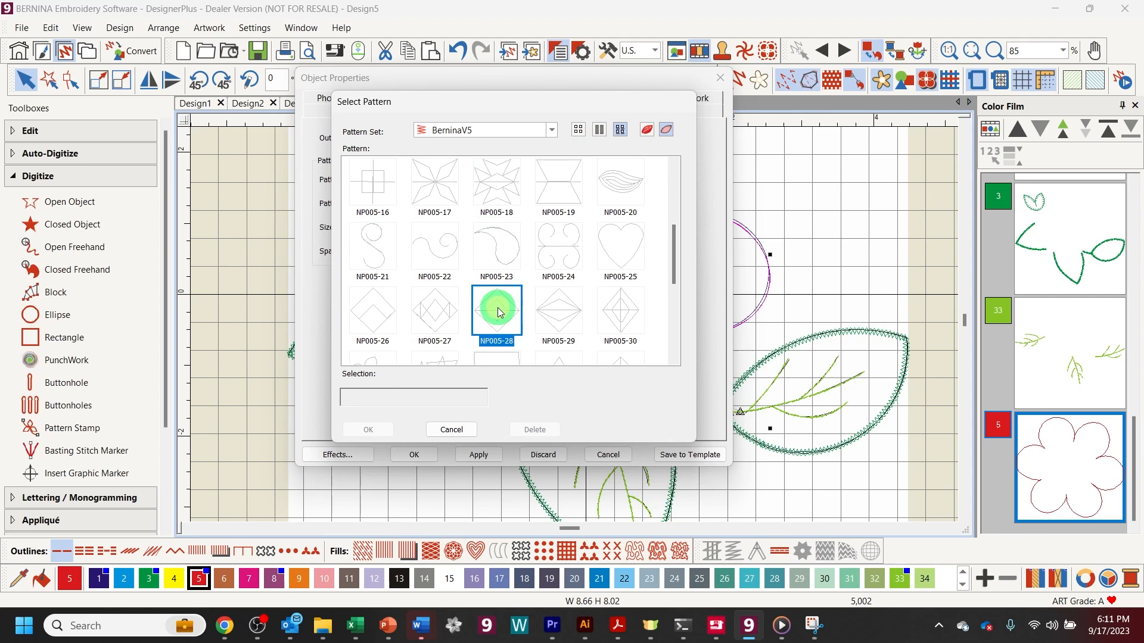
pyautogui.click(498, 307)
pyautogui.click(498, 307)
pyautogui.click(374, 428)
pyautogui.click(471, 454)
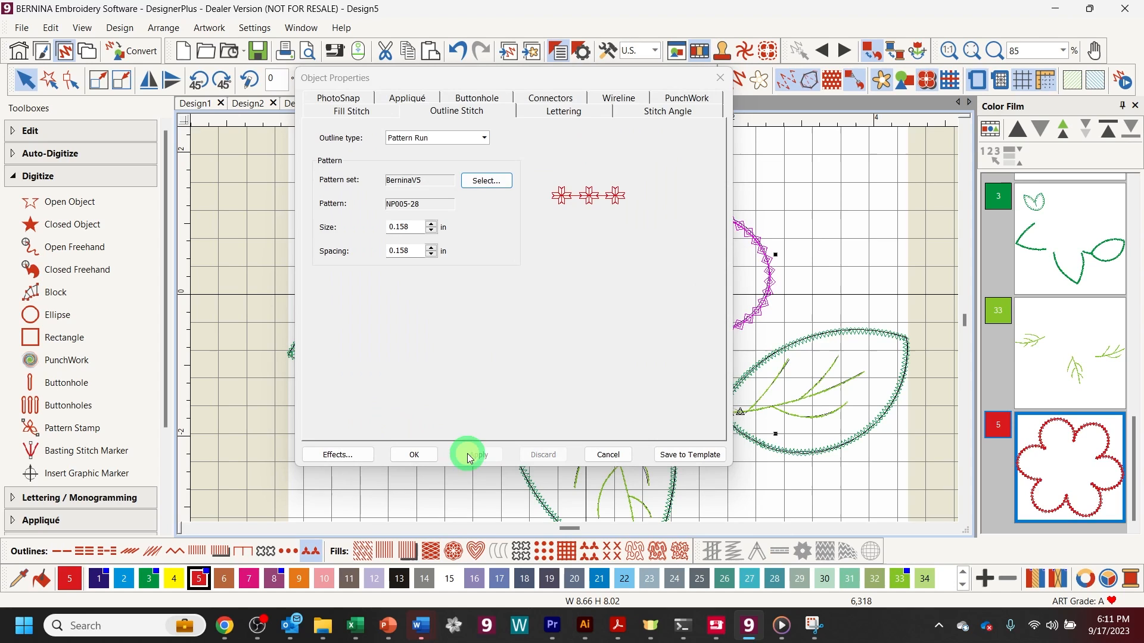
pyautogui.click(418, 458)
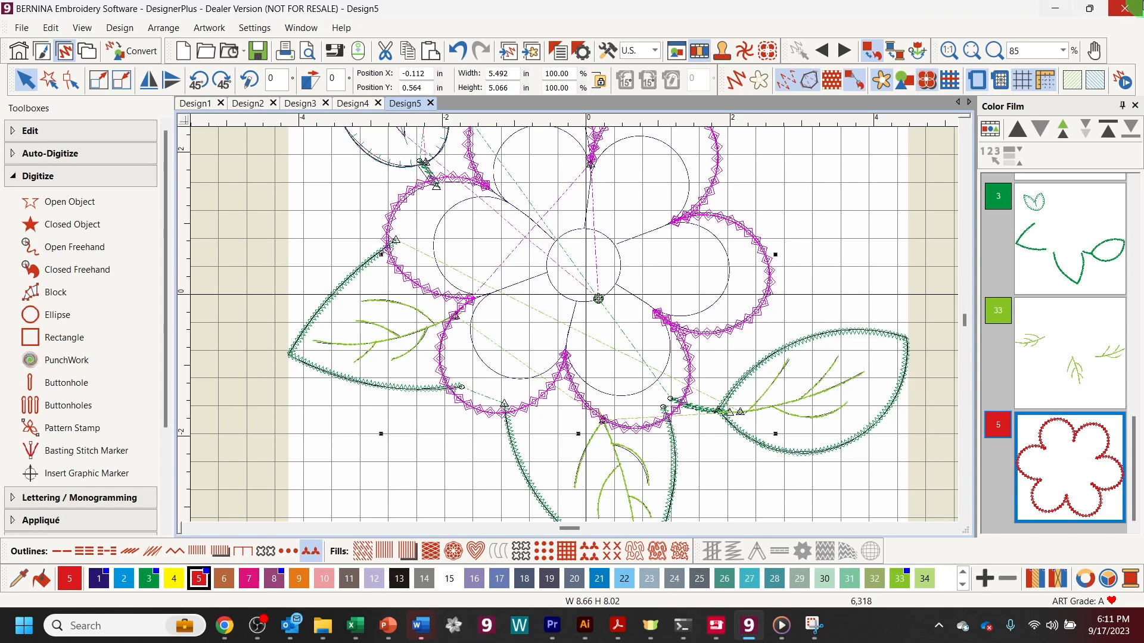
# Step: Switch from the Digitize toolset to the Appliqué toolset and deselect the flower outline
pyautogui.click(971, 51)
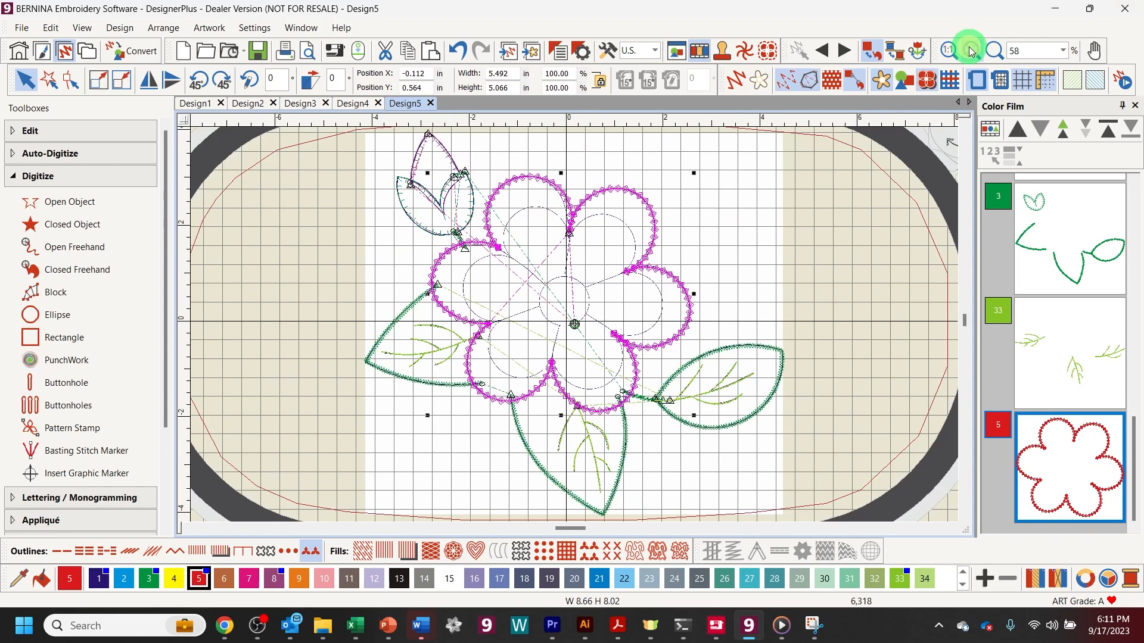
pyautogui.click(21, 177)
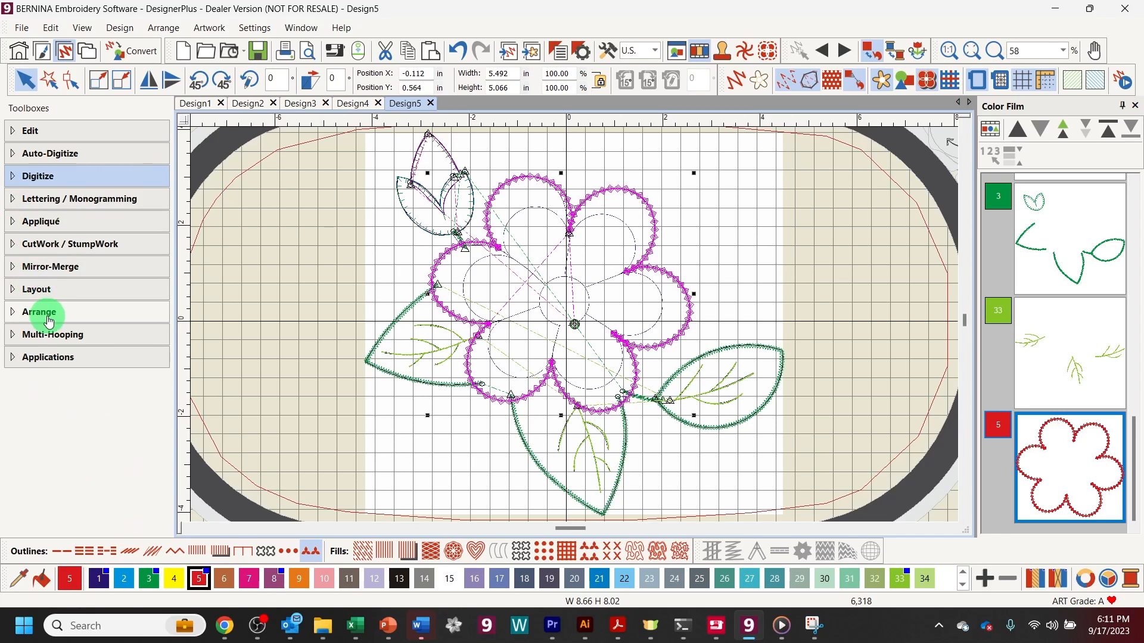
pyautogui.click(37, 221)
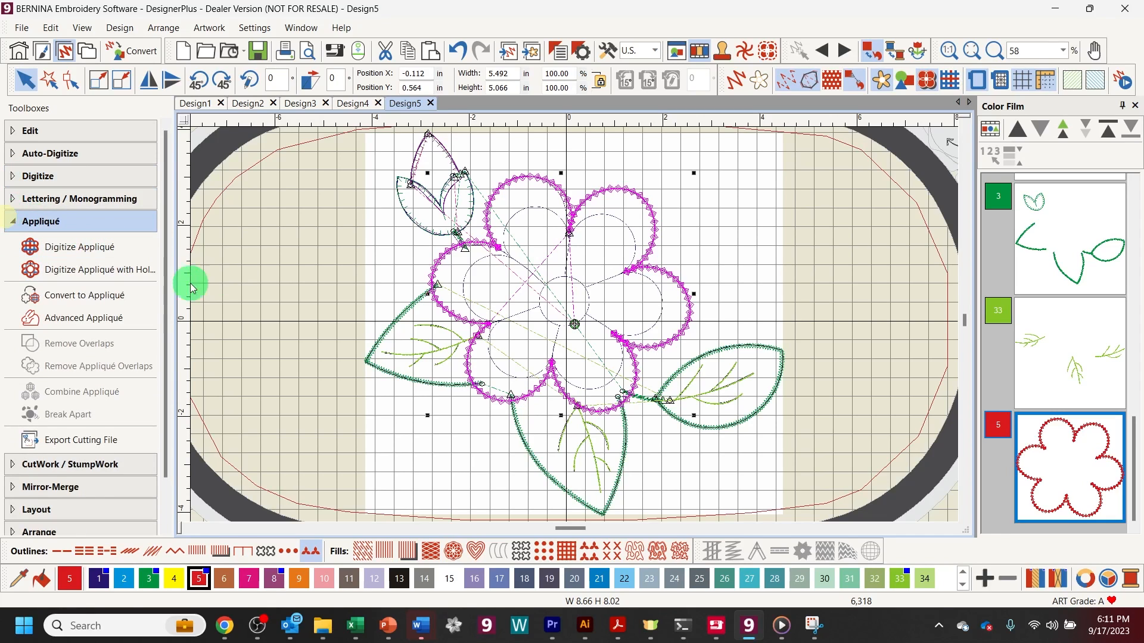
pyautogui.click(247, 309)
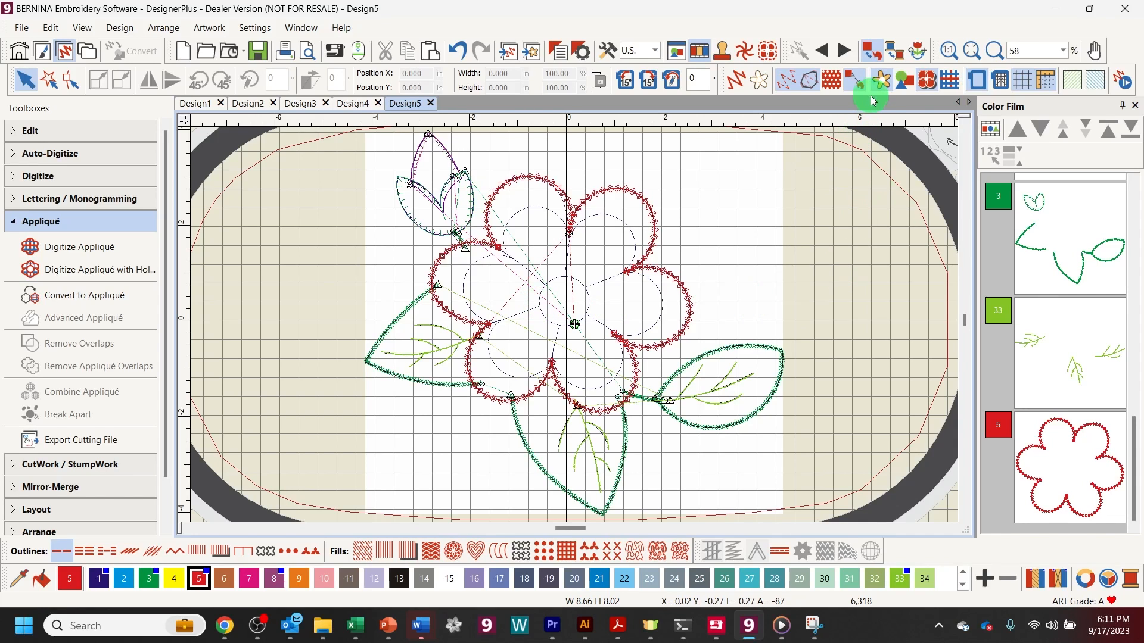
# Step: Hide the background artwork and grid, and set the background color inside the hoop to a muted blue-violet
pyautogui.click(885, 86)
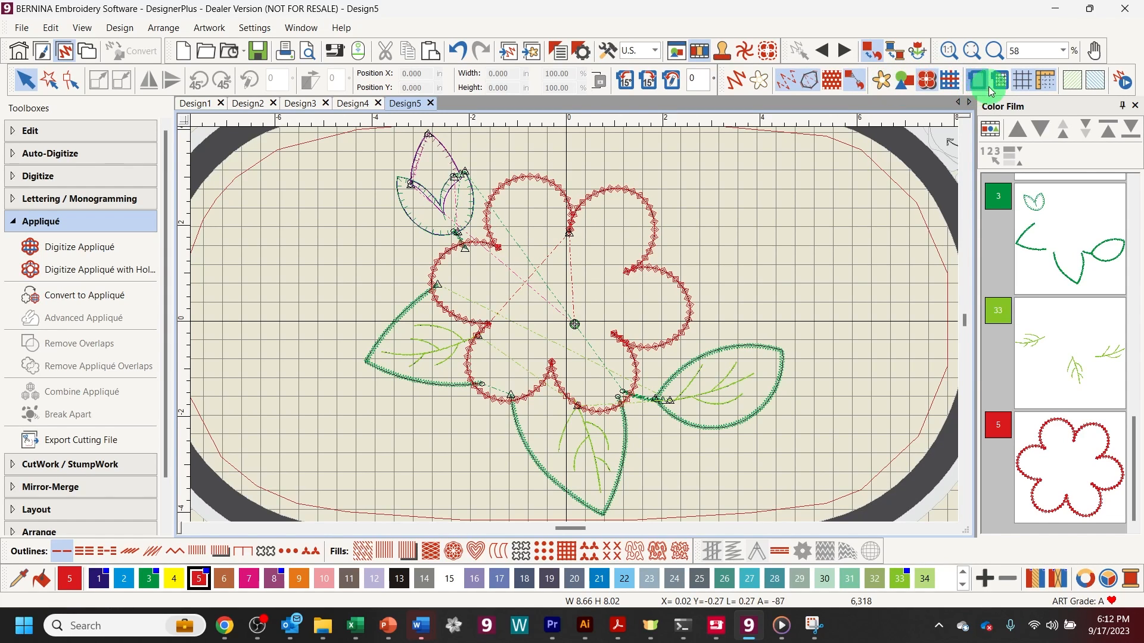
pyautogui.click(1023, 83)
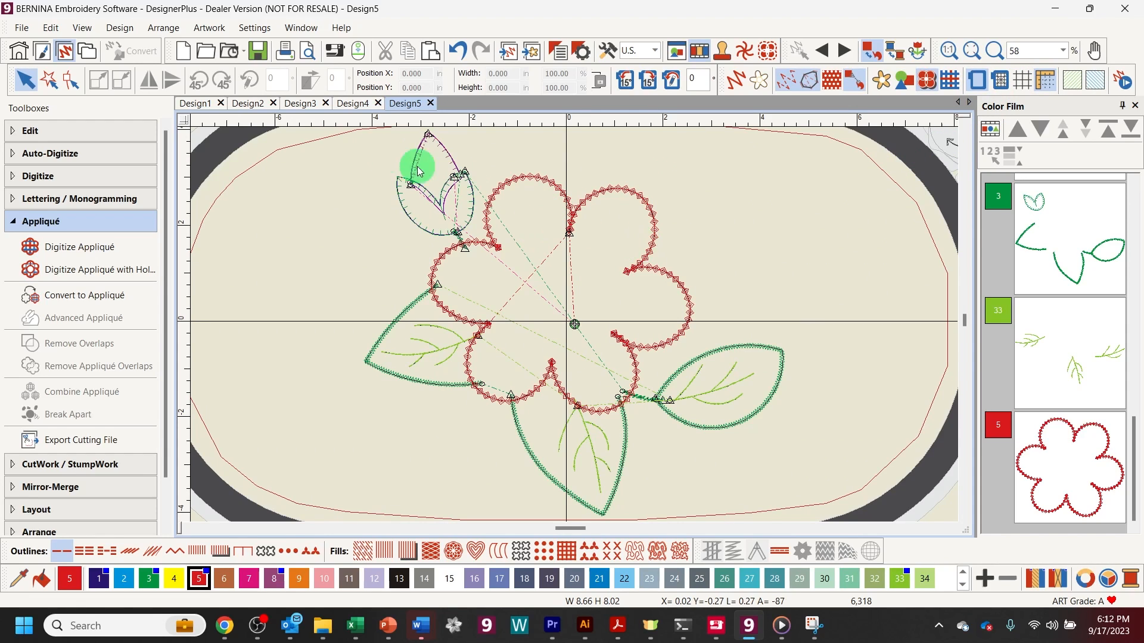
pyautogui.click(119, 28)
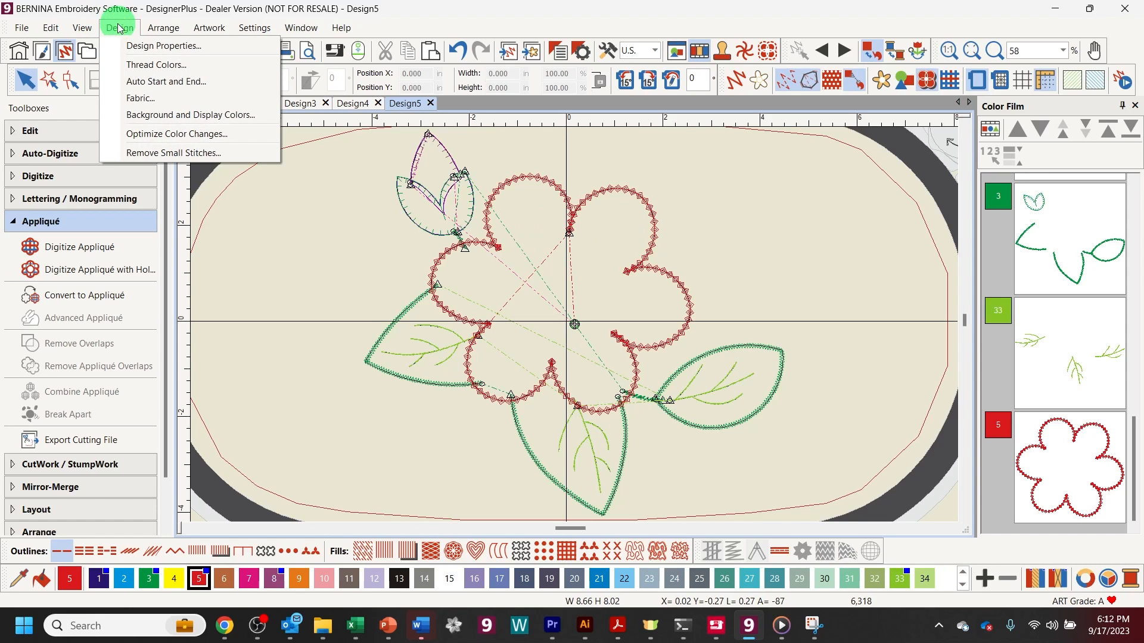
pyautogui.click(176, 115)
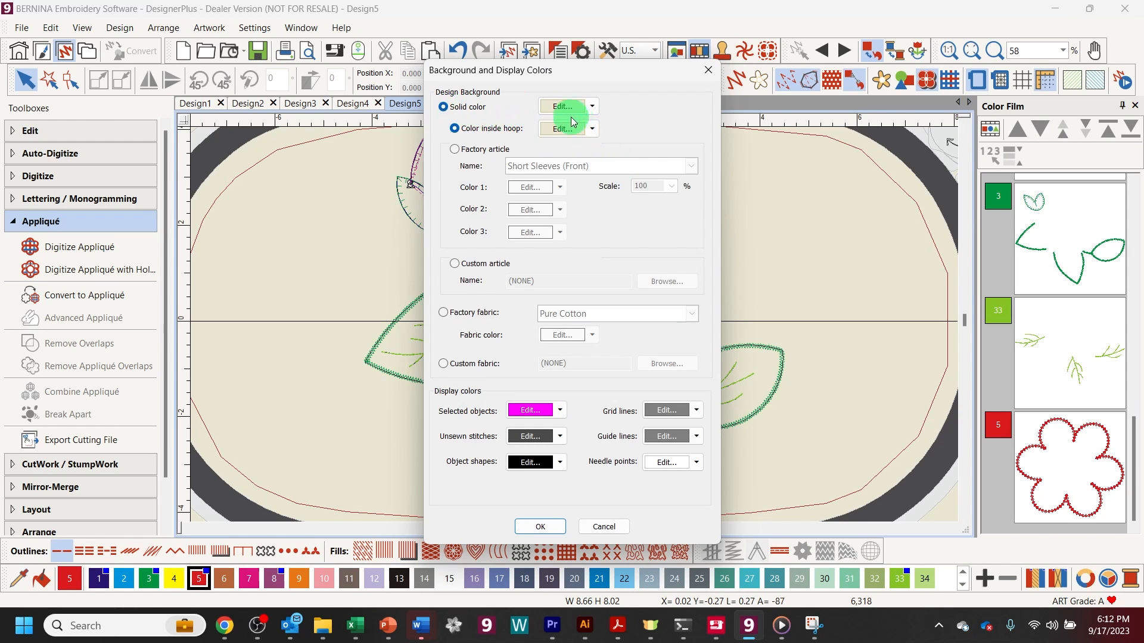
pyautogui.click(585, 130)
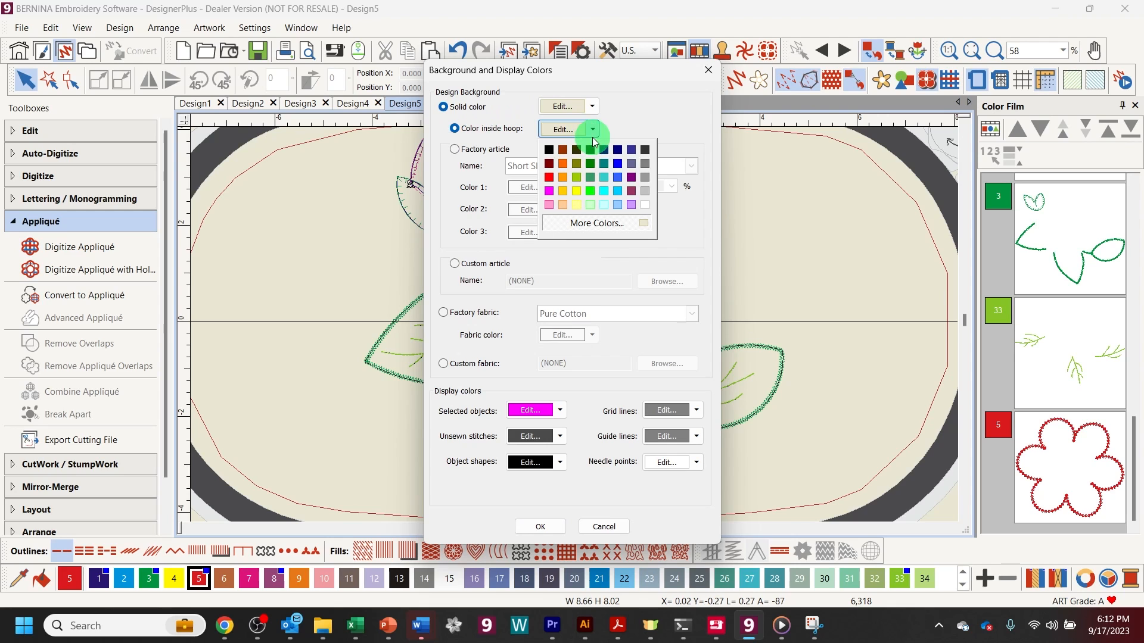
pyautogui.click(630, 161)
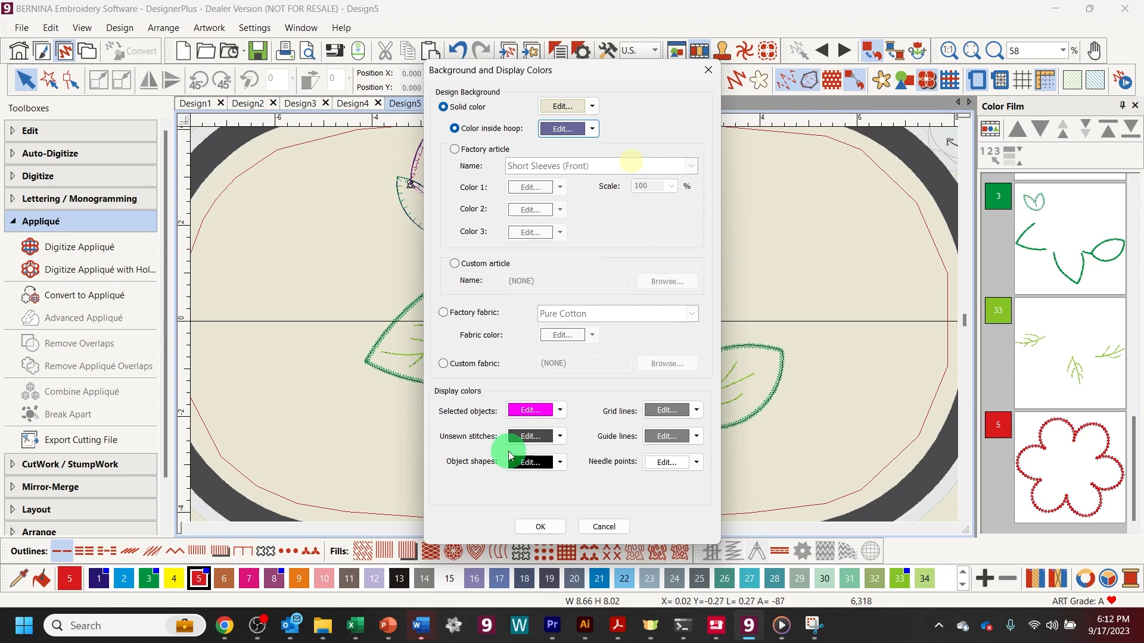
pyautogui.click(542, 531)
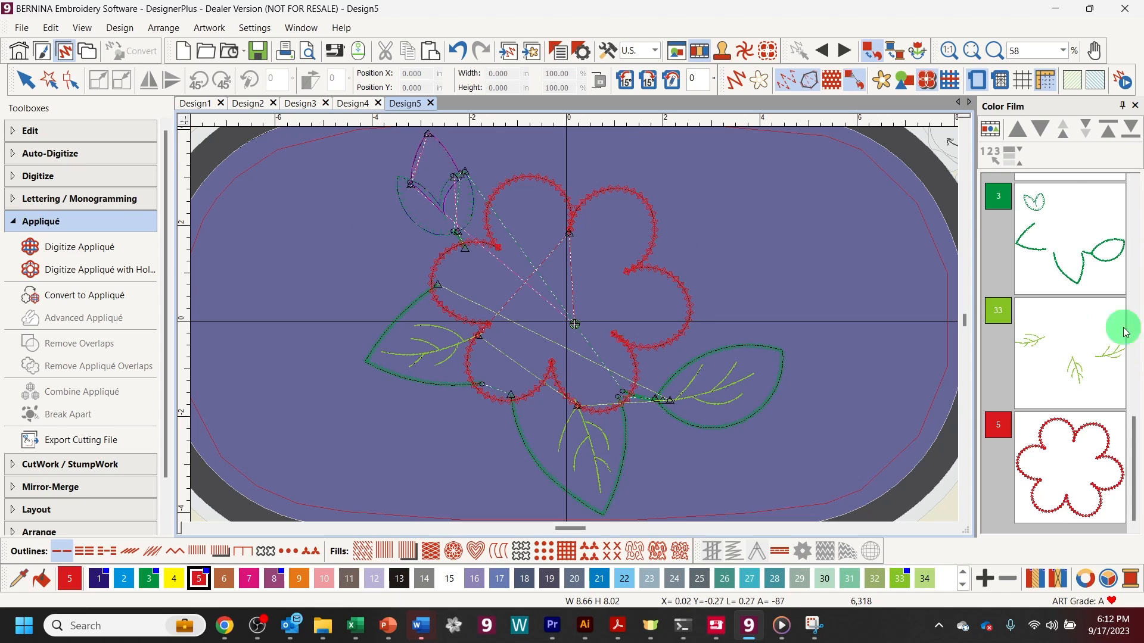
# Step: Show individual objects in the Color Film and select the whole range from the right leaf outline through the flower outline
pyautogui.scroll(3, 1066, 306)
pyautogui.scroll(2, 1071, 310)
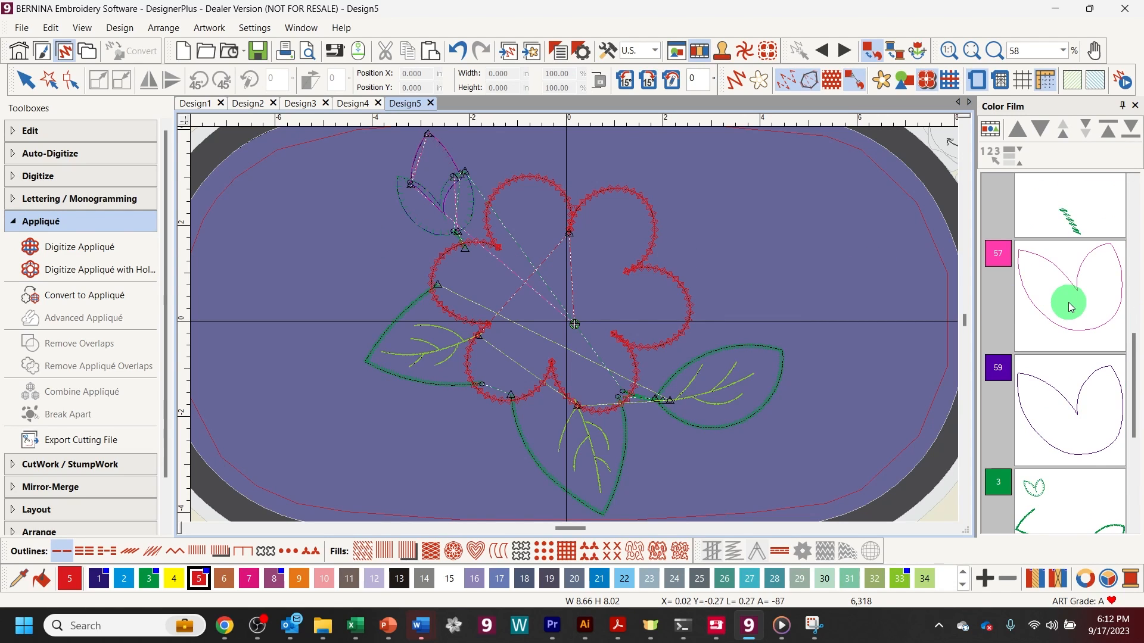
pyautogui.scroll(-4, 1071, 309)
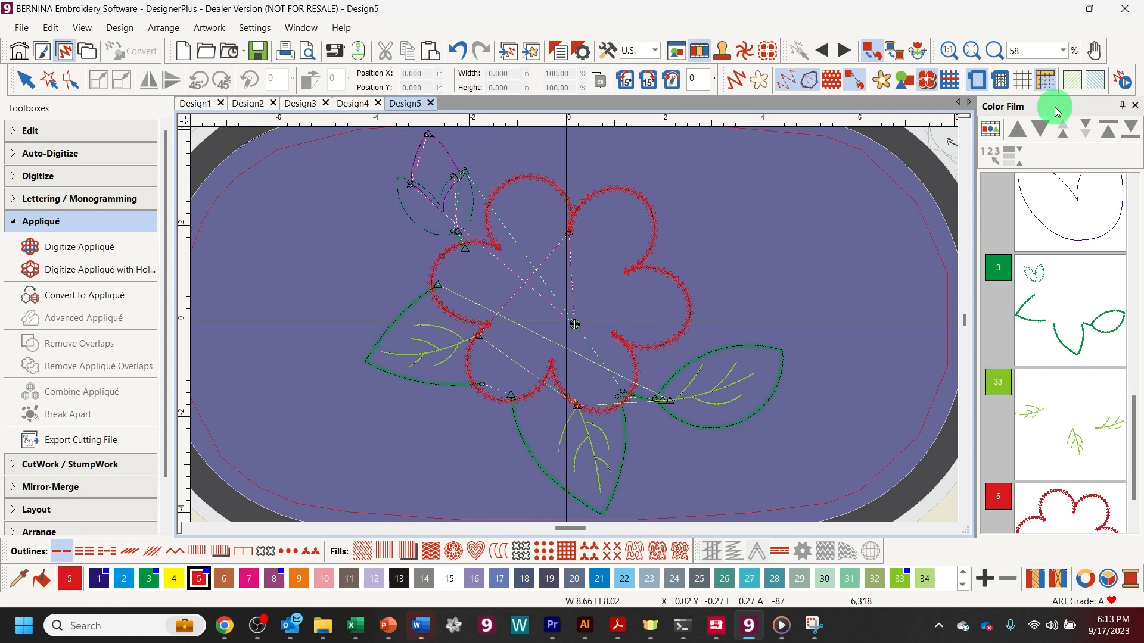
pyautogui.click(994, 132)
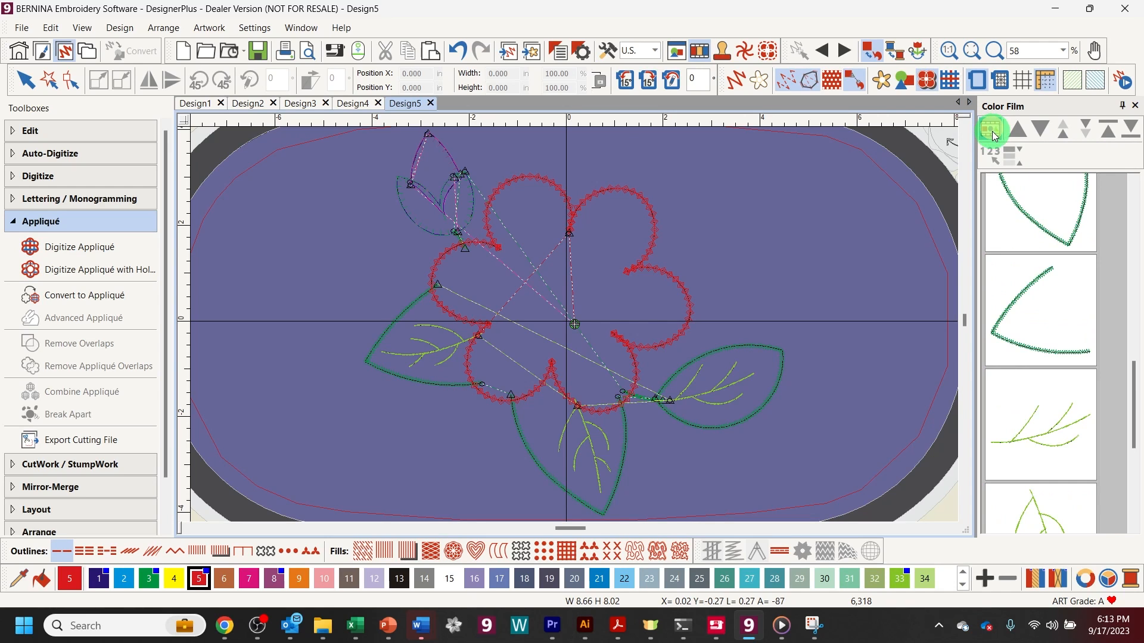
pyautogui.scroll(3, 1042, 262)
pyautogui.click(1082, 363)
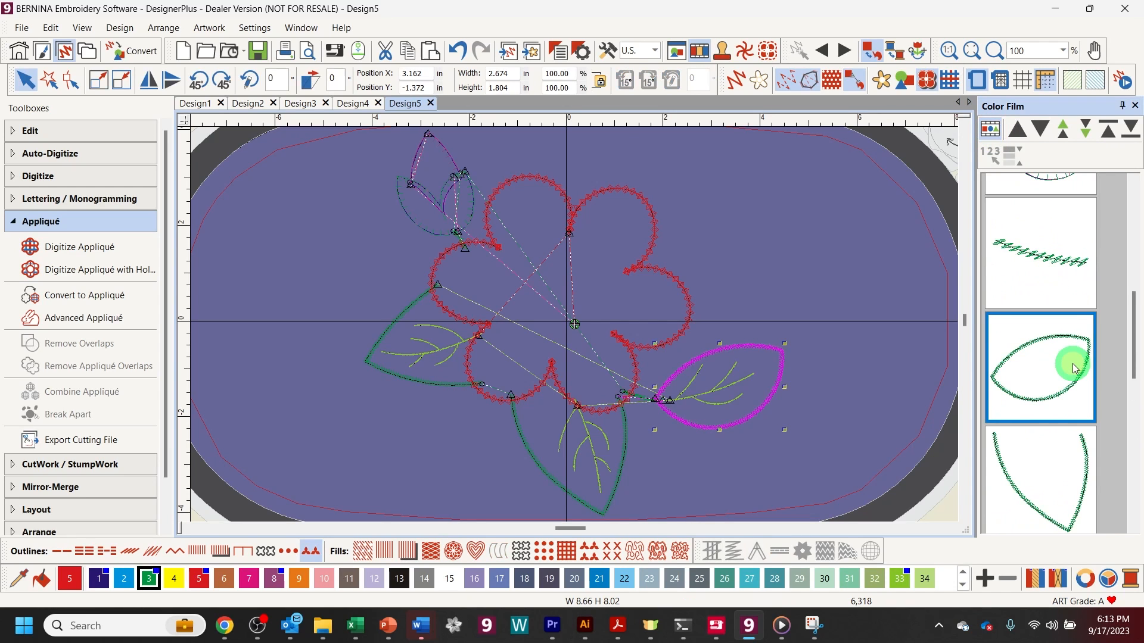
pyautogui.scroll(-5, 1072, 368)
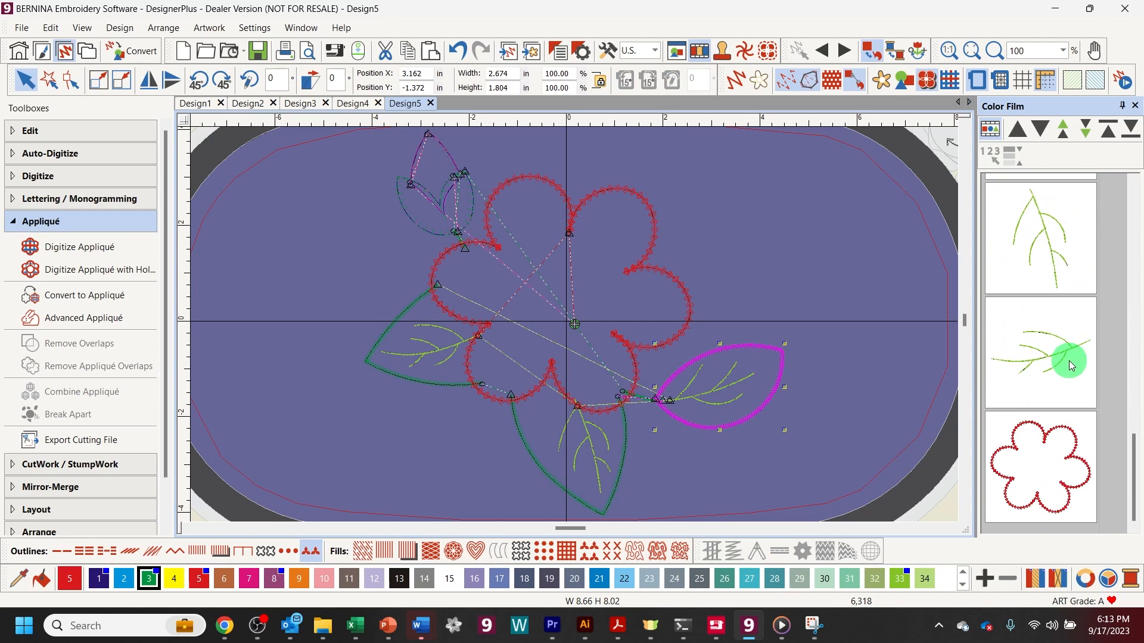
pyautogui.keyDown('shift'); pyautogui.click(1039, 464); pyautogui.keyUp('shift')
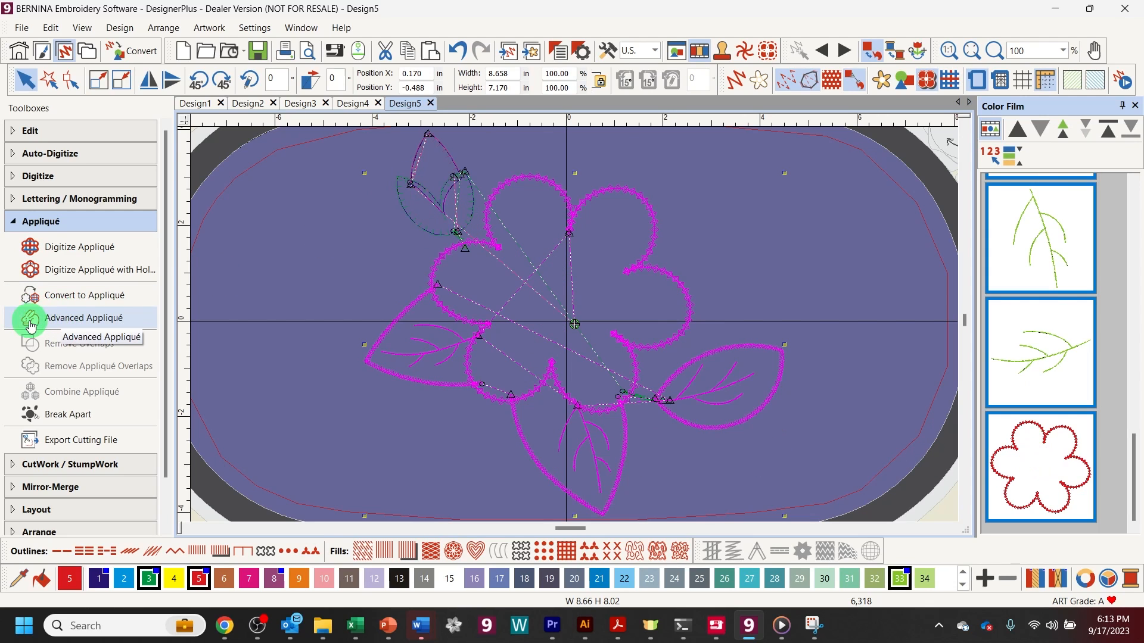
# Step: Turn the selected objects into an Advanced Appliqué and fill the three leaf patches with dark green fabric from Benartex's Apple Butter collection
pyautogui.click(98, 327)
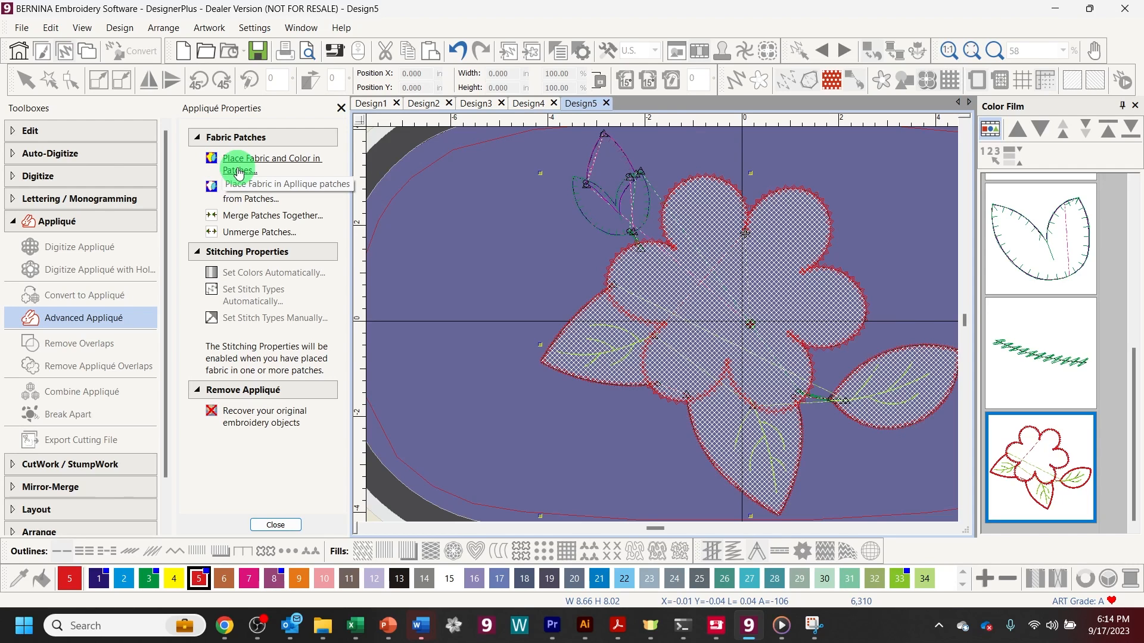
pyautogui.click(298, 164)
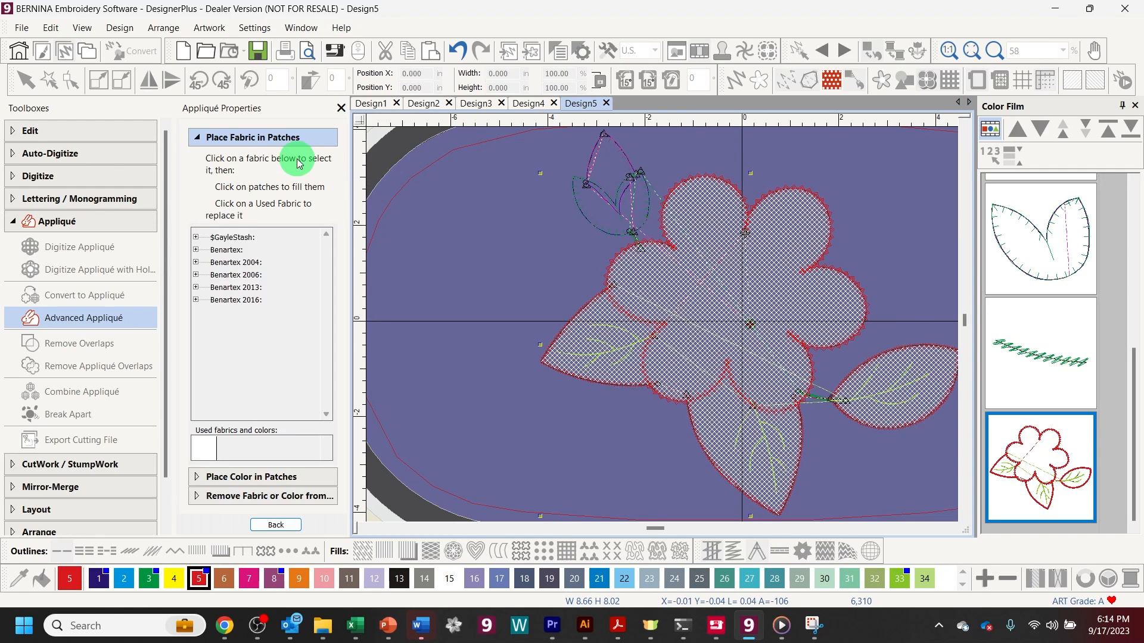
pyautogui.click(195, 251)
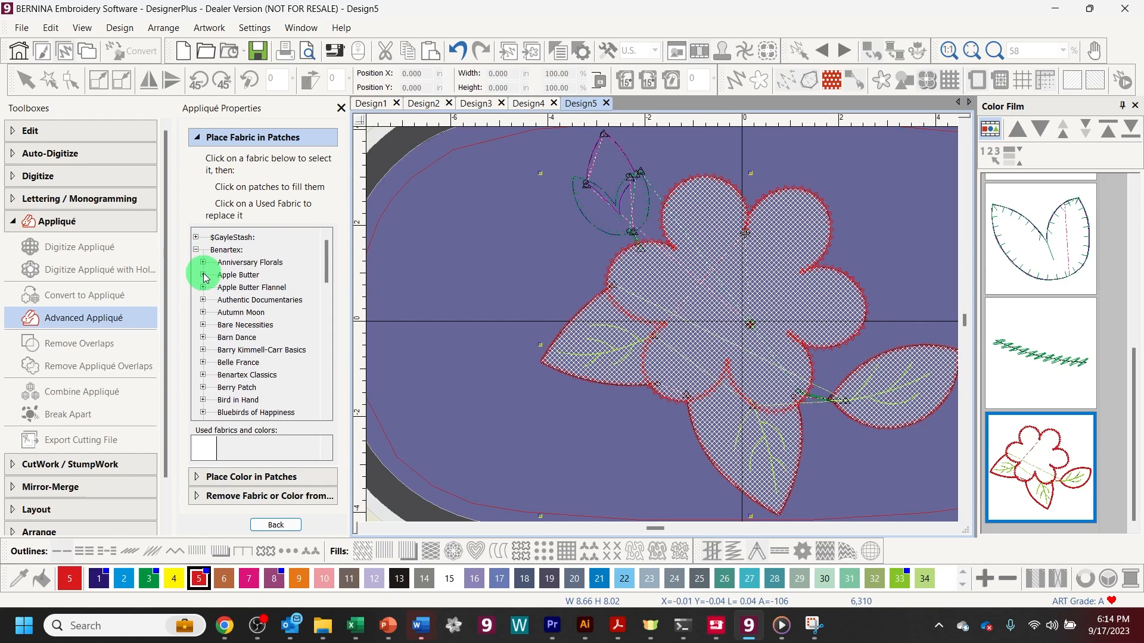
pyautogui.click(202, 275)
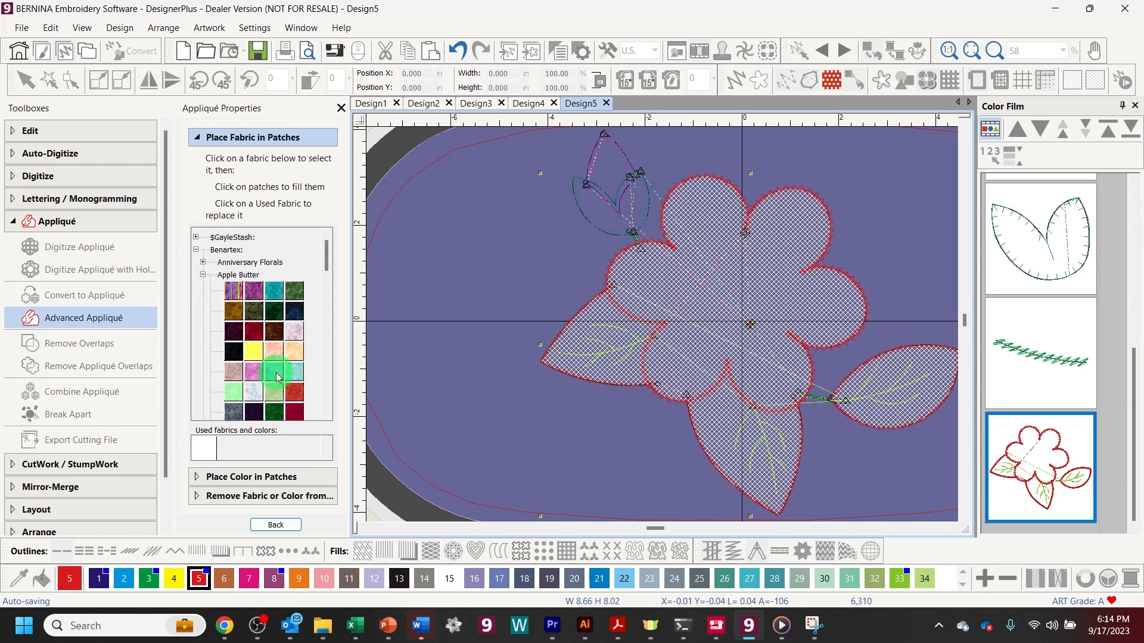
pyautogui.scroll(-1, 277, 351)
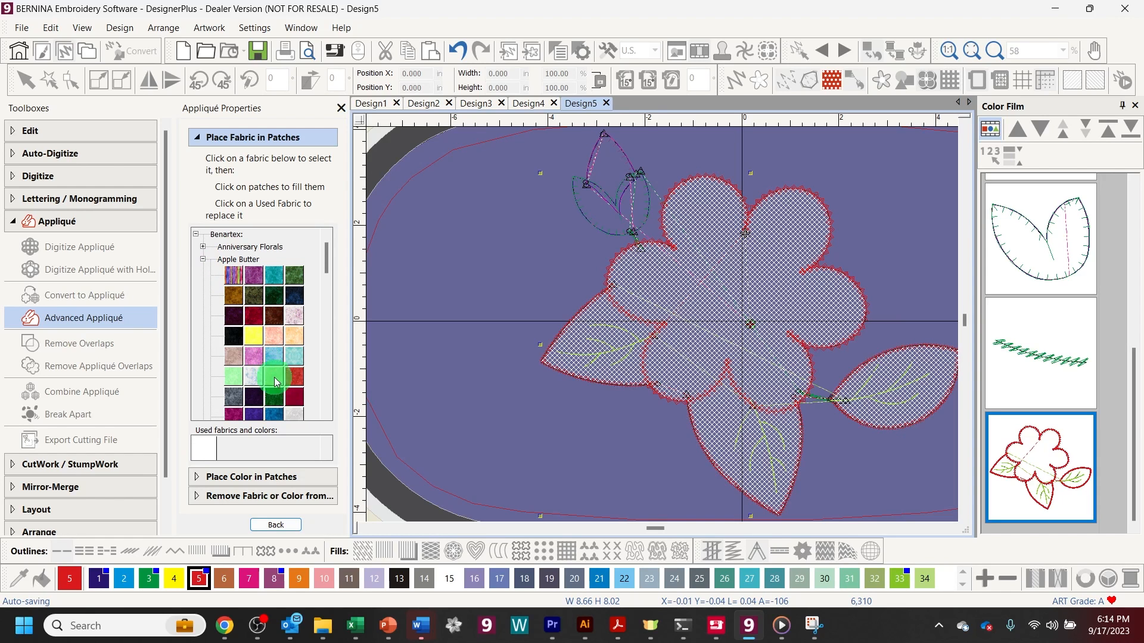
pyautogui.click(283, 401)
pyautogui.click(611, 361)
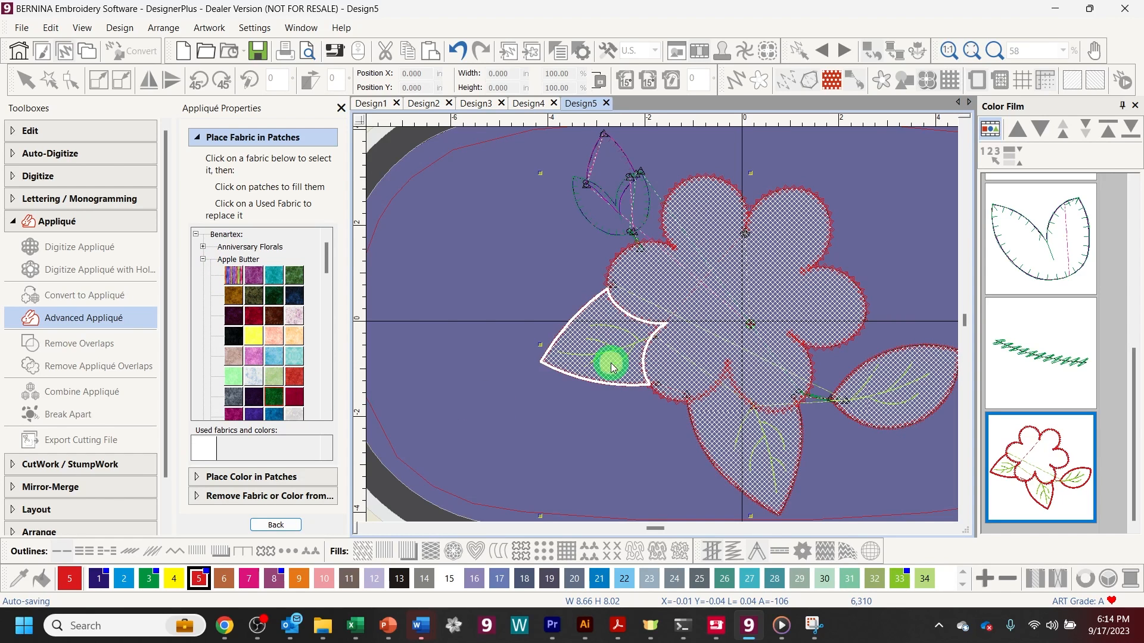
pyautogui.click(735, 445)
pyautogui.click(882, 404)
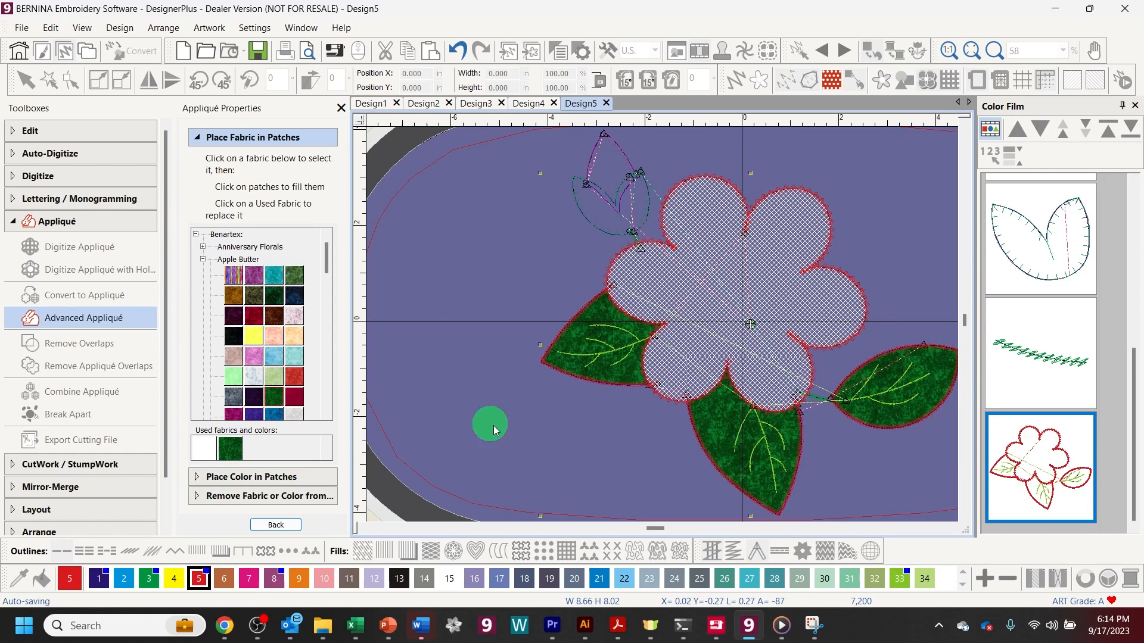
# Step: Fill the flower patch with the red Apple Butter fabric and finish the Advanced Appliqué
pyautogui.click(296, 380)
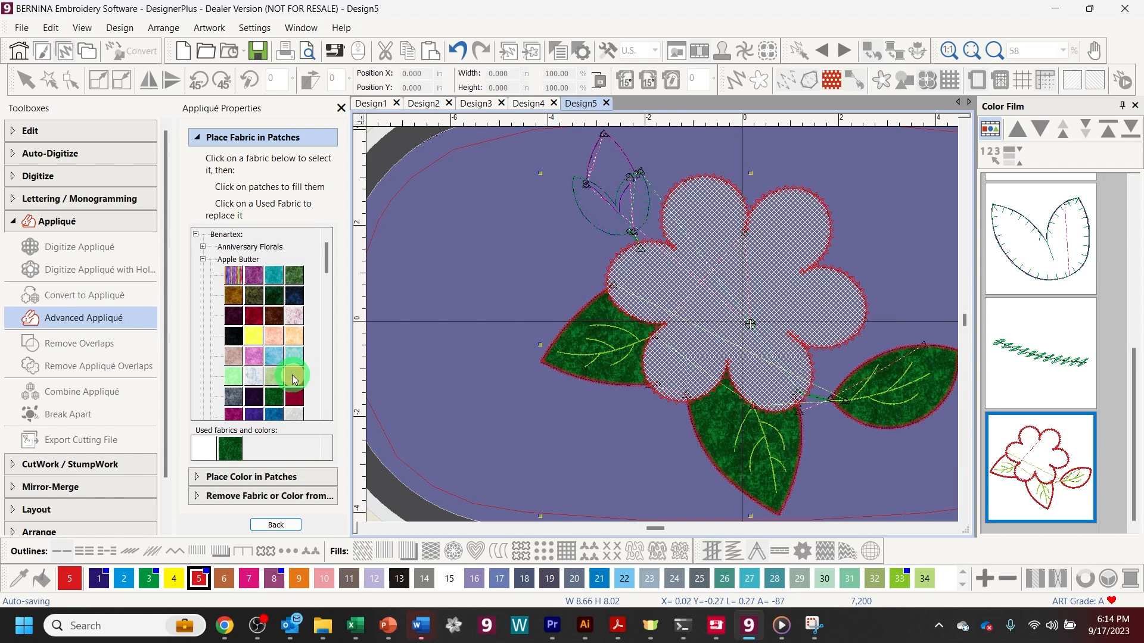
pyautogui.click(765, 344)
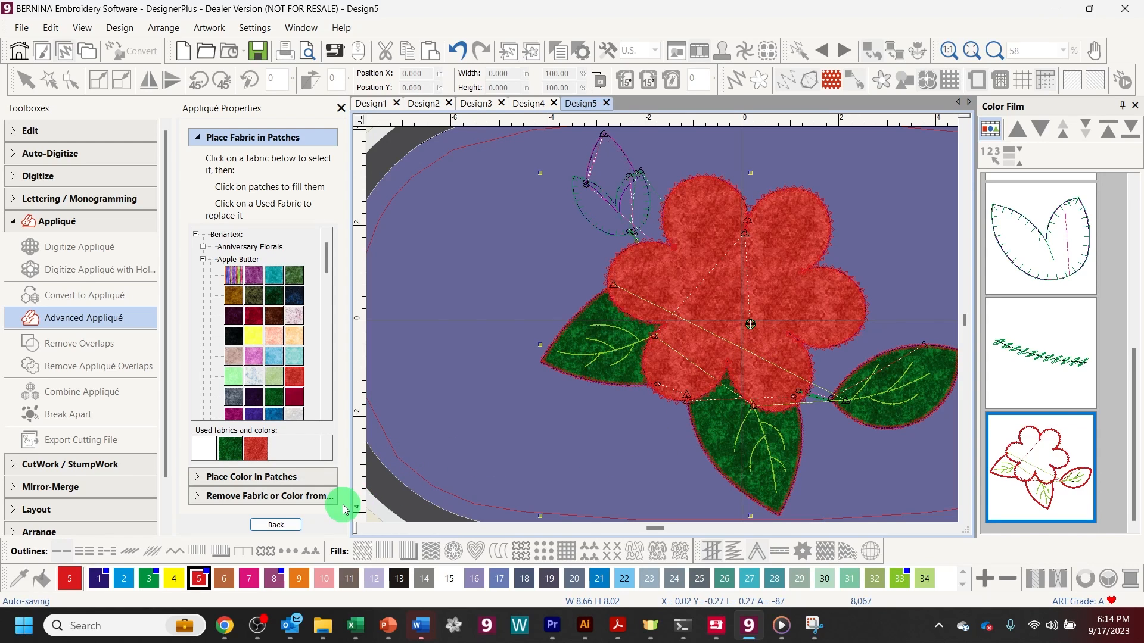
pyautogui.click(283, 524)
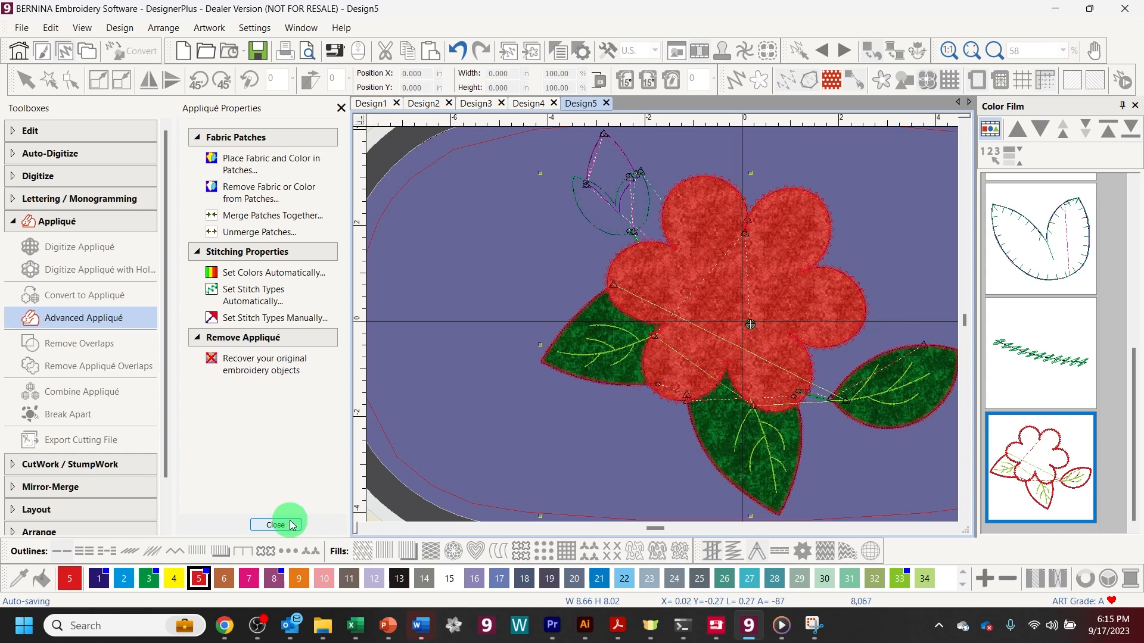
pyautogui.click(292, 525)
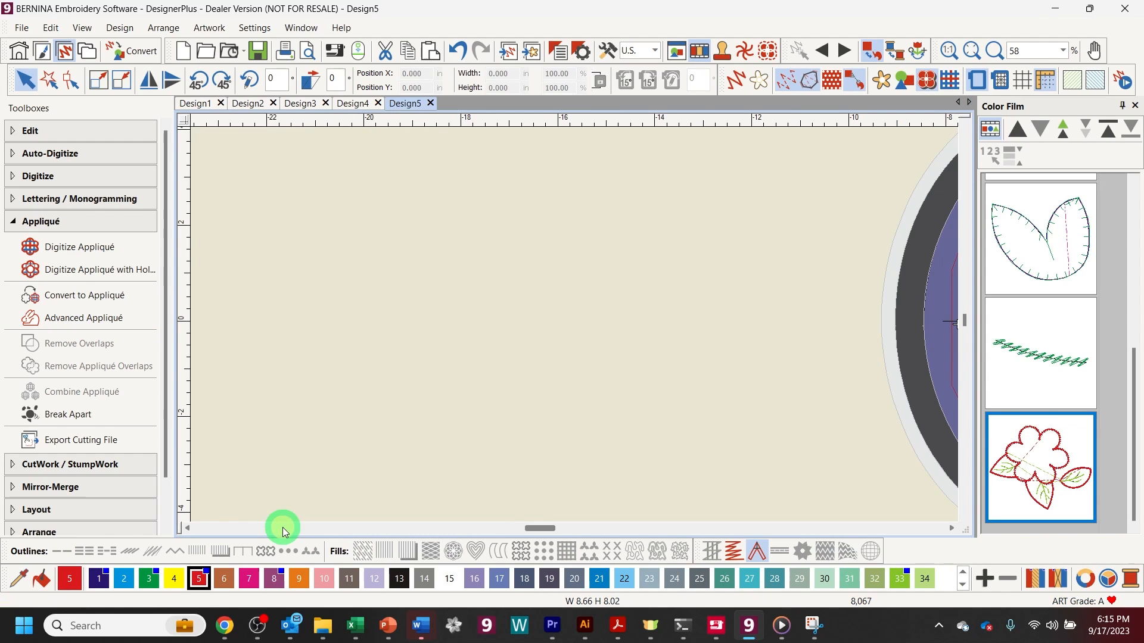
# Step: Deselect the Advanced Appliqué and display its fabric patches within the full hoop view
pyautogui.click(1063, 50)
pyautogui.click(1029, 90)
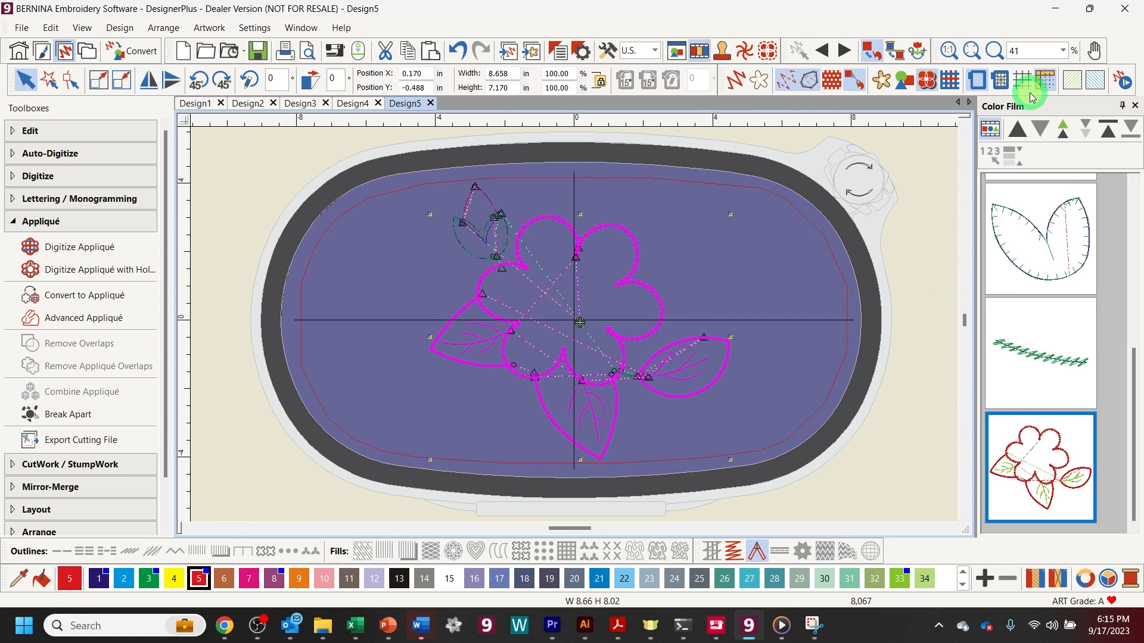
pyautogui.click(948, 230)
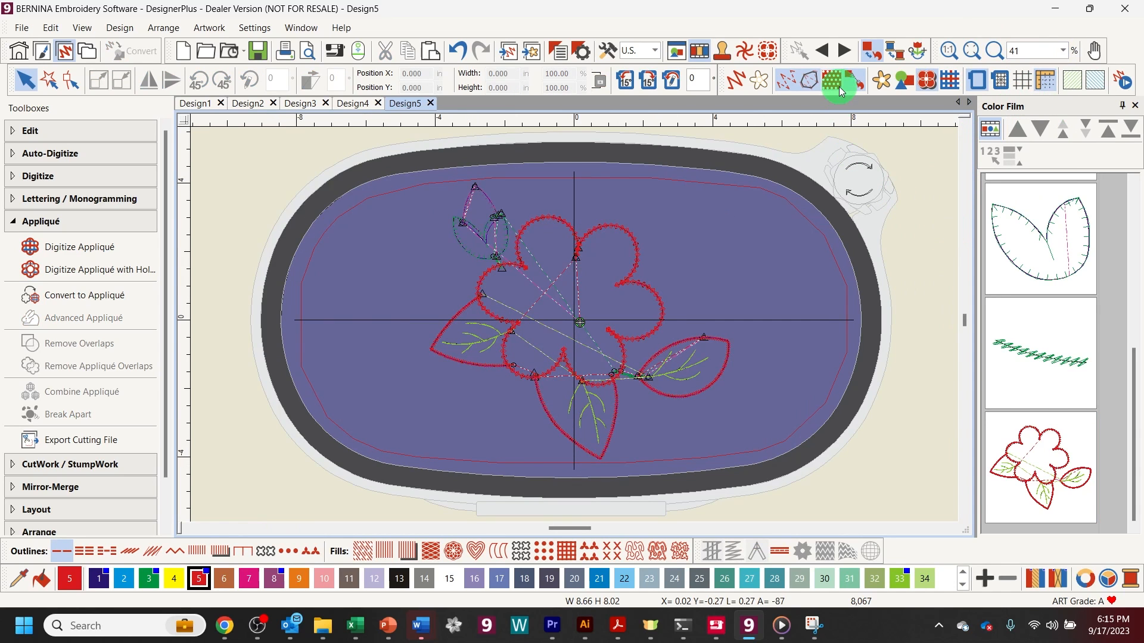
pyautogui.click(953, 92)
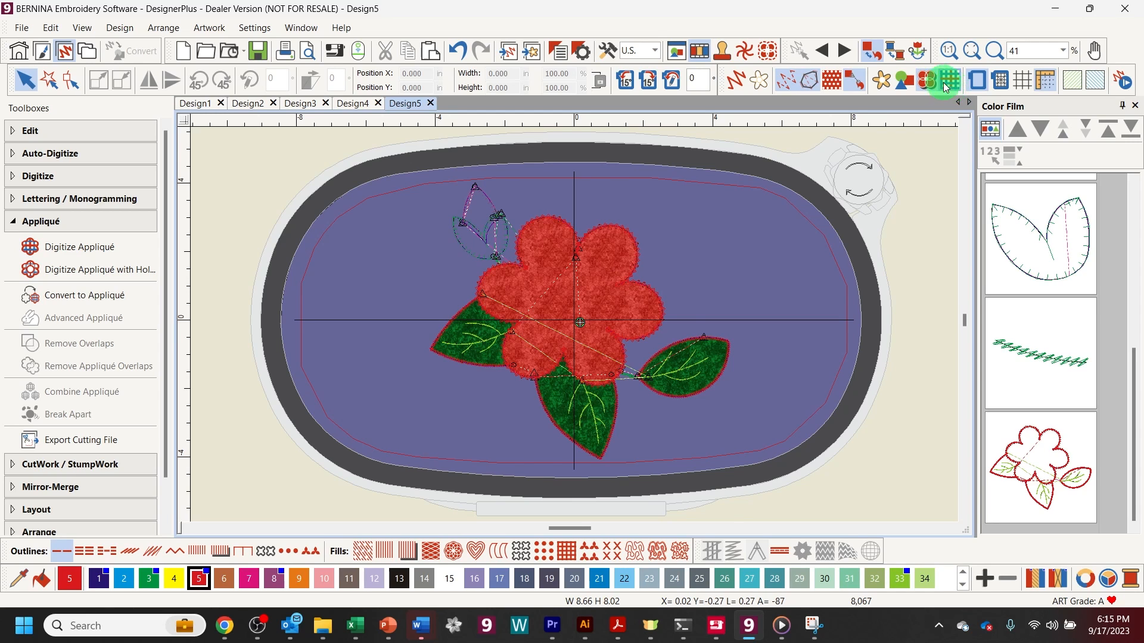
# Step: Save the design as AdvancedApplique in BERNINA A730/A200 ART format in the 2023 September Lesson 8 class folder
pyautogui.click(16, 26)
pyautogui.click(86, 161)
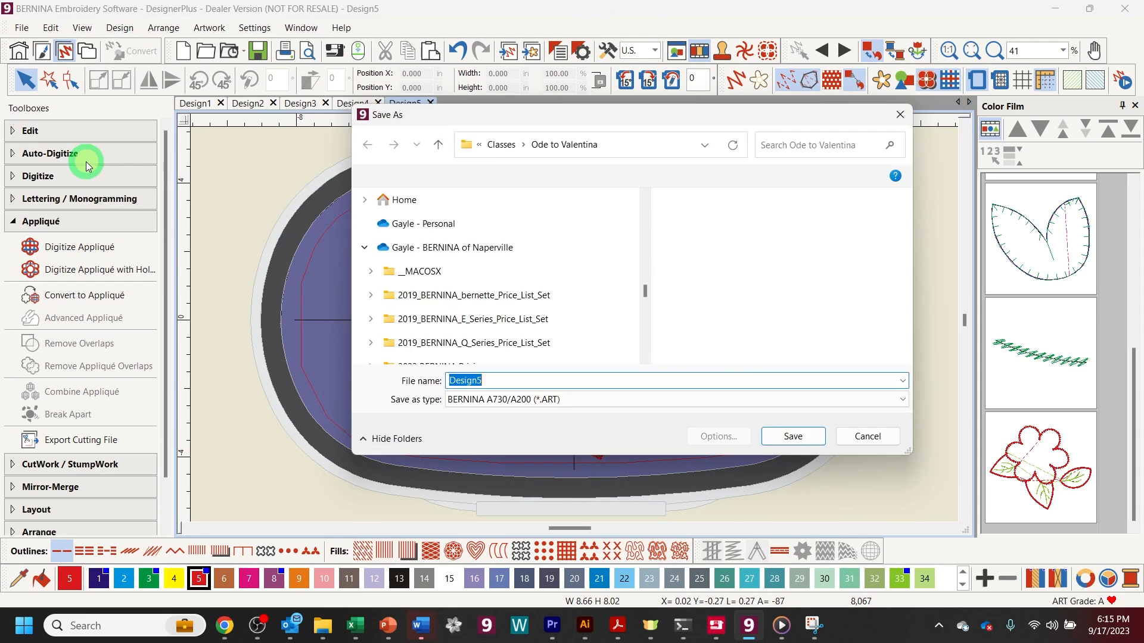
pyautogui.click(492, 153)
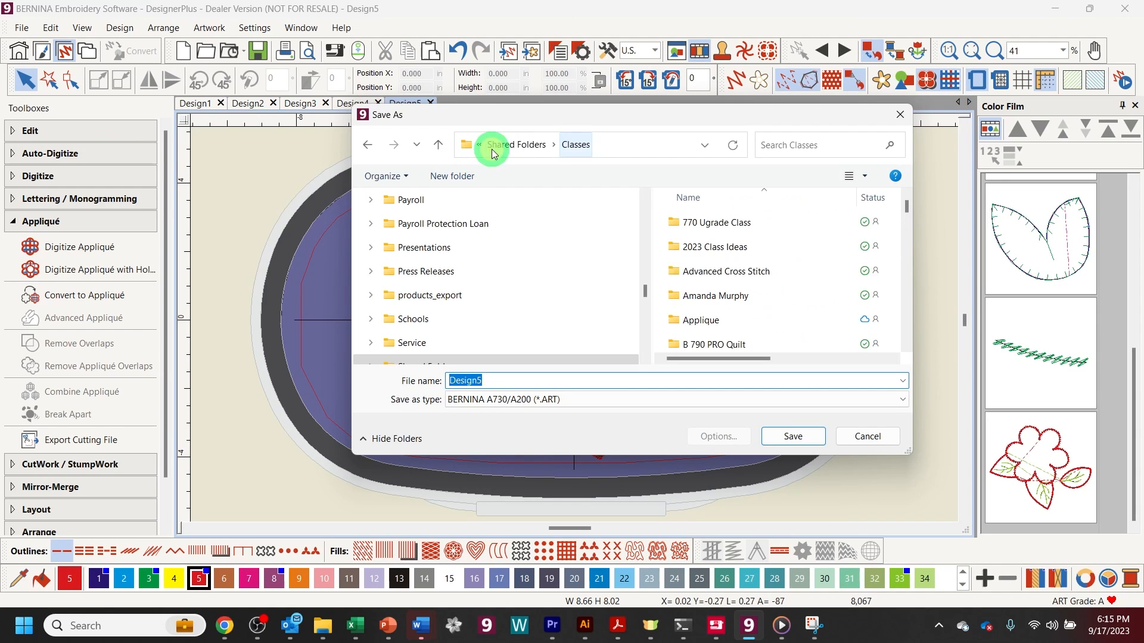
pyautogui.scroll(-1, 684, 253)
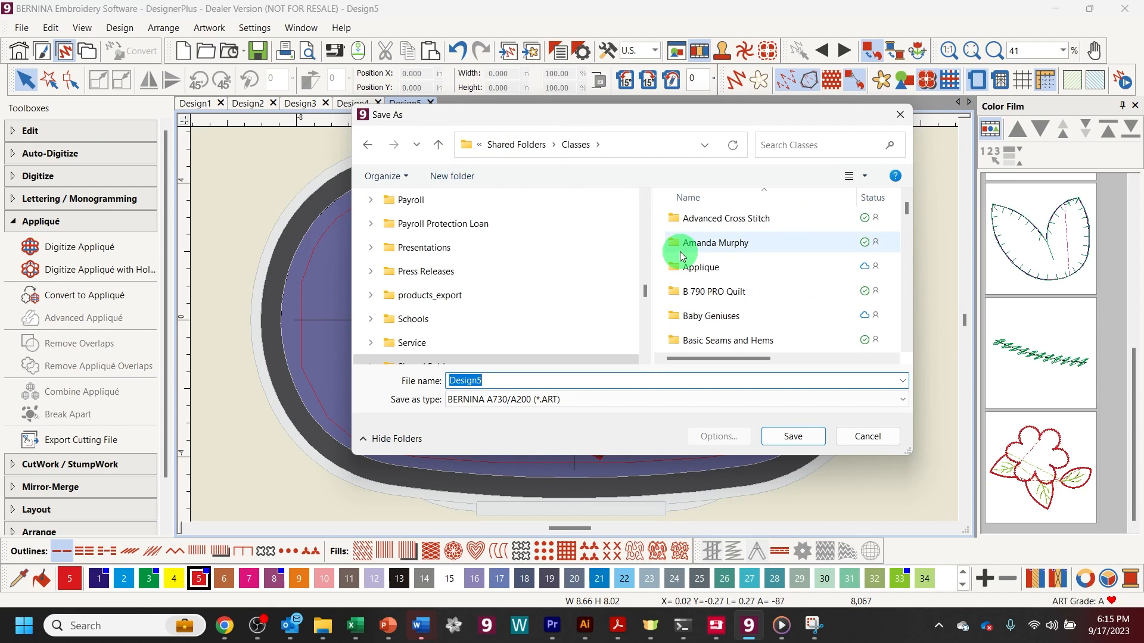
pyautogui.scroll(-7, 682, 255)
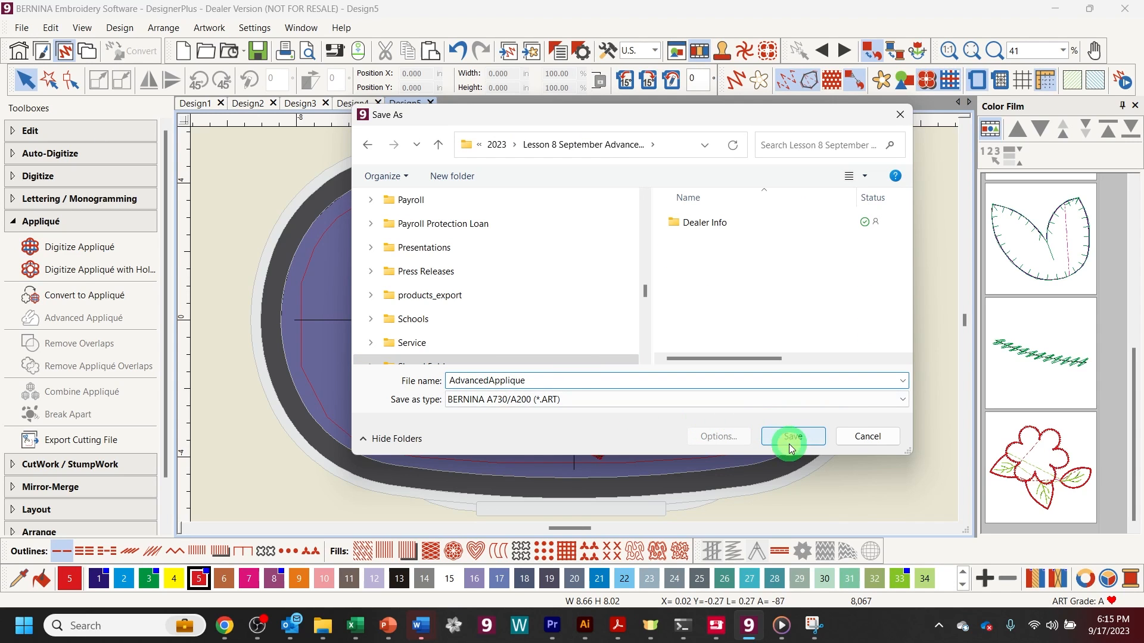
pyautogui.click(791, 447)
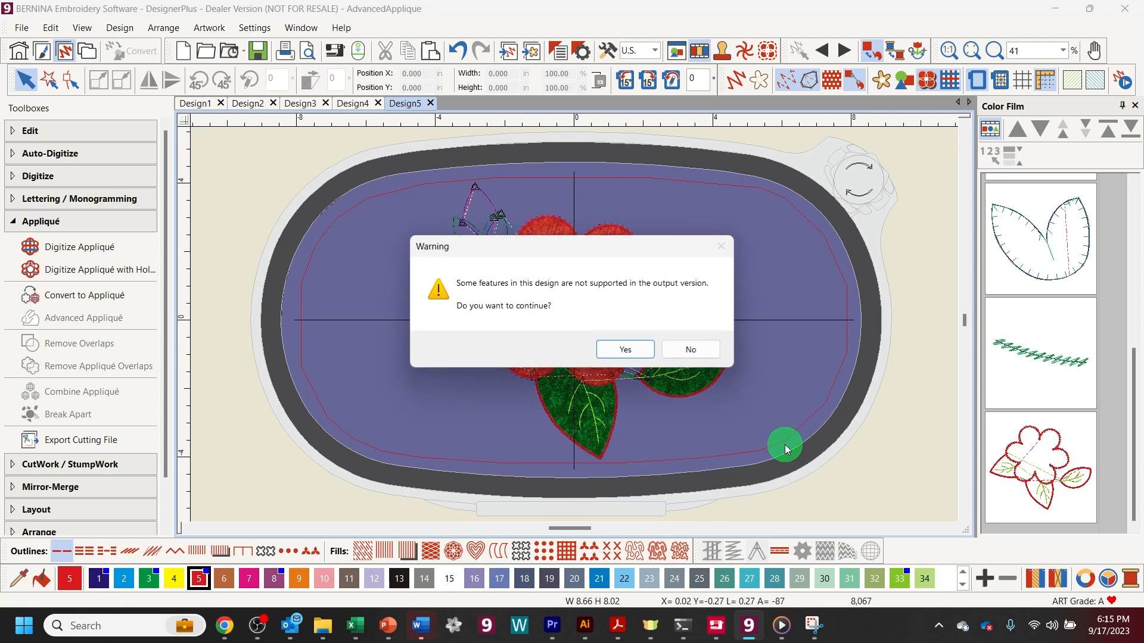
pyautogui.press('Return')
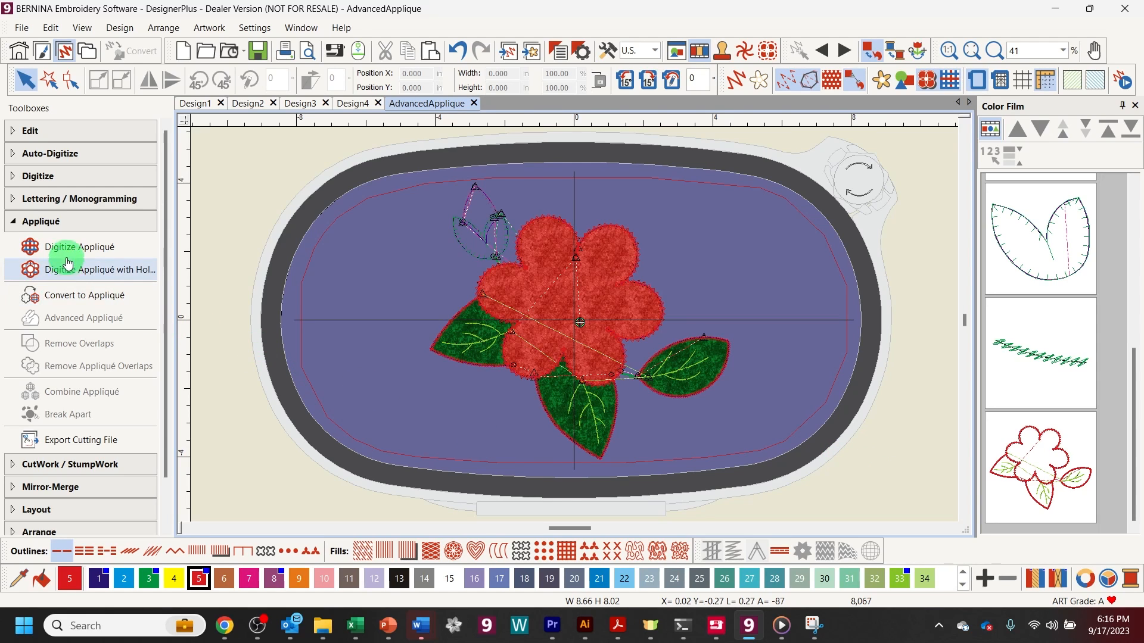
# Step: Hide the appliqué fabrics and show the background artwork to expose the flower's inner petal lines
pyautogui.click(16, 177)
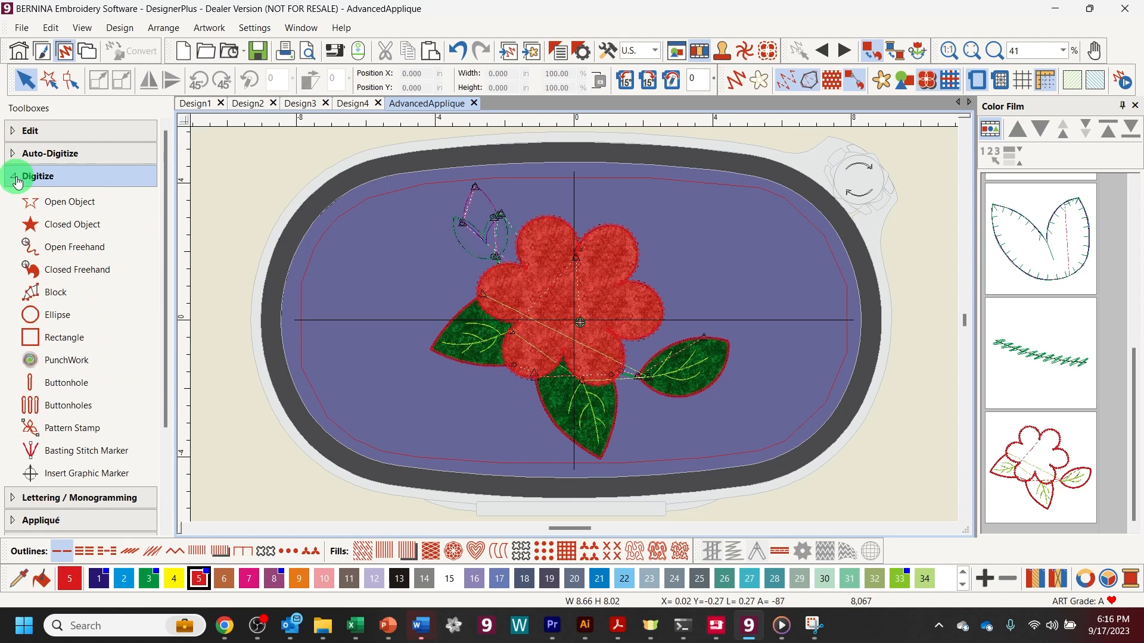
pyautogui.click(89, 206)
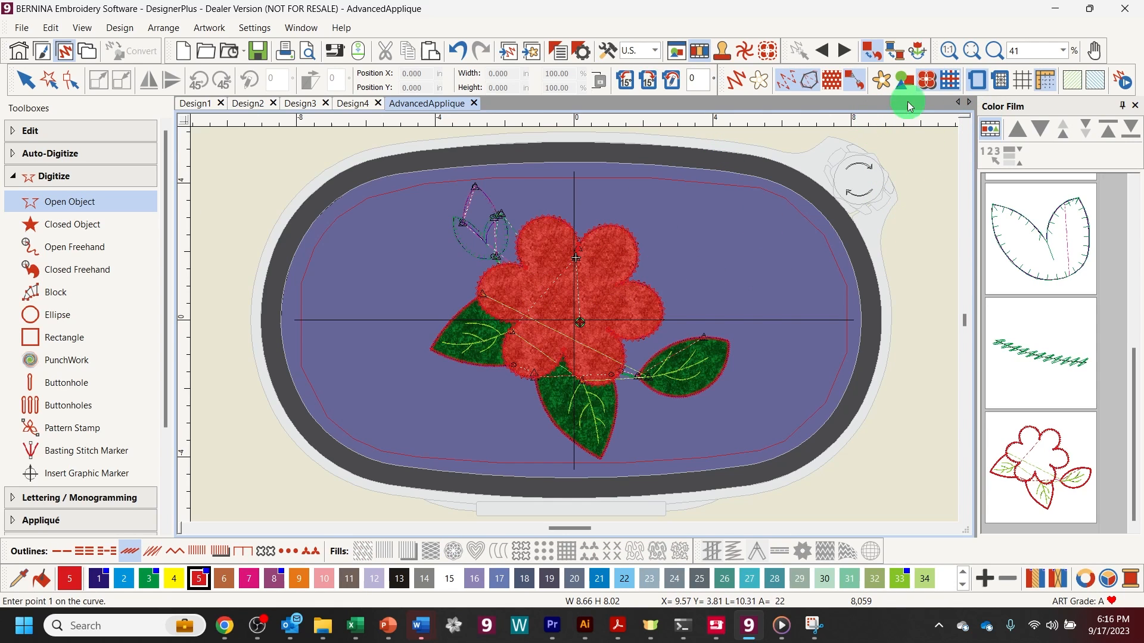
pyautogui.click(951, 80)
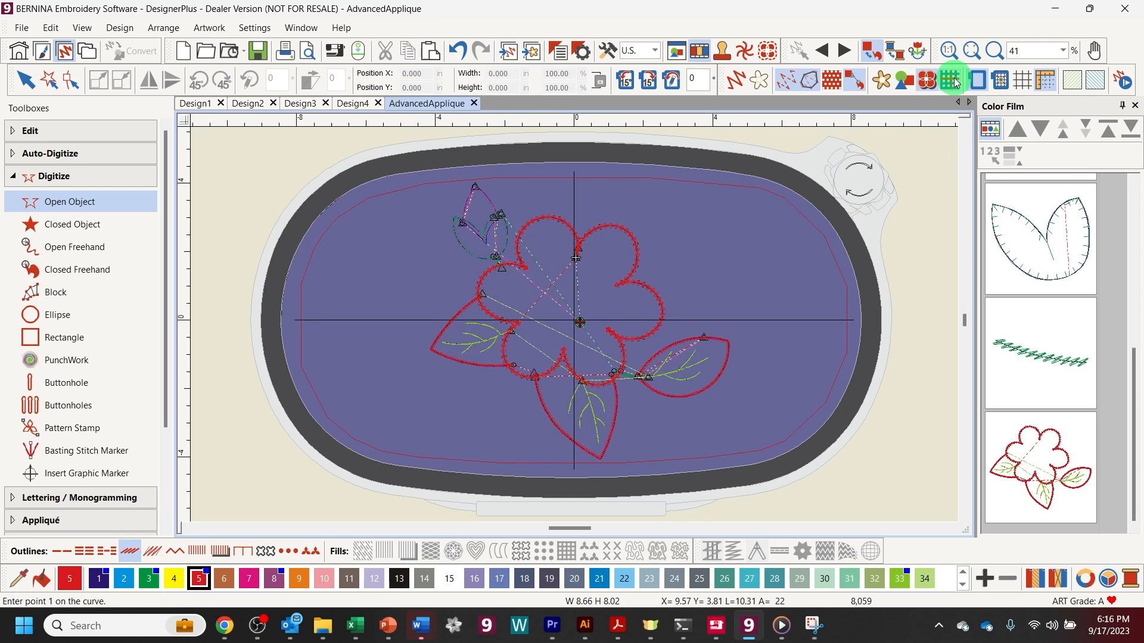
pyautogui.click(882, 85)
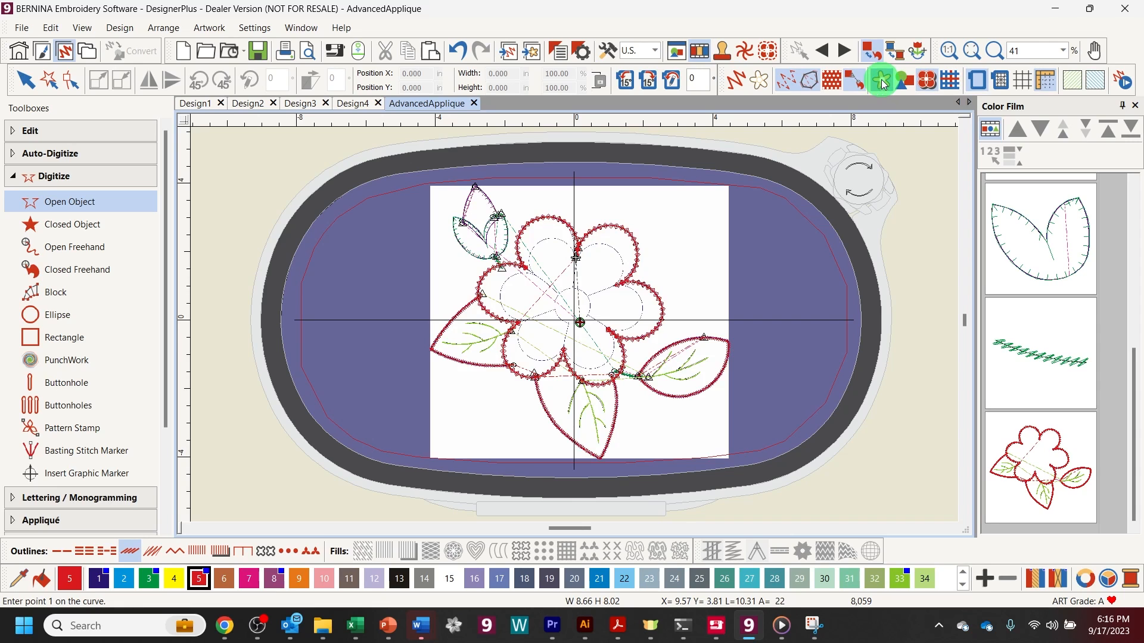
pyautogui.click(1002, 53)
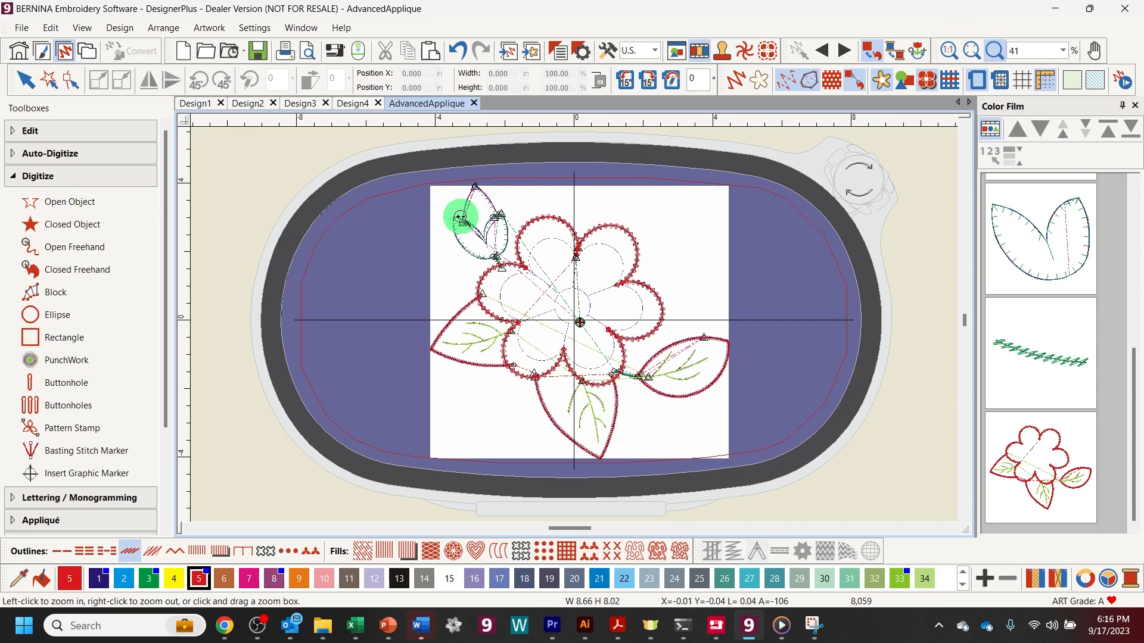
pyautogui.moveTo(477, 203); pyautogui.dragTo(644, 394)
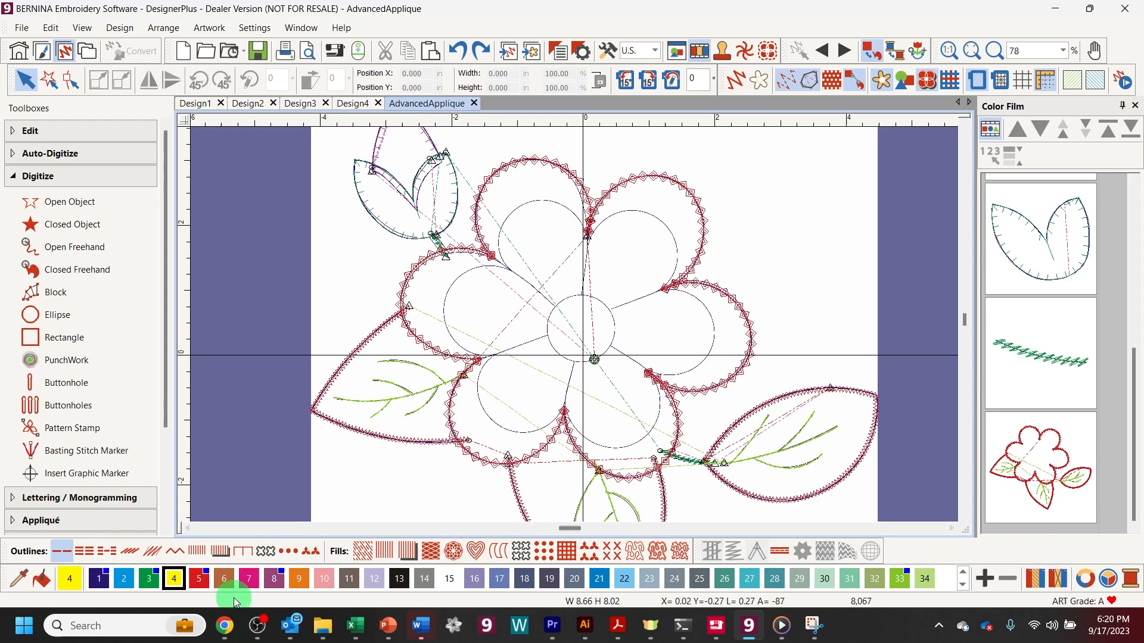
# Step: Digitize the inner line of the flower's upper-left petal as an open object in pink color 7, ending at the center circle
pyautogui.click(249, 584)
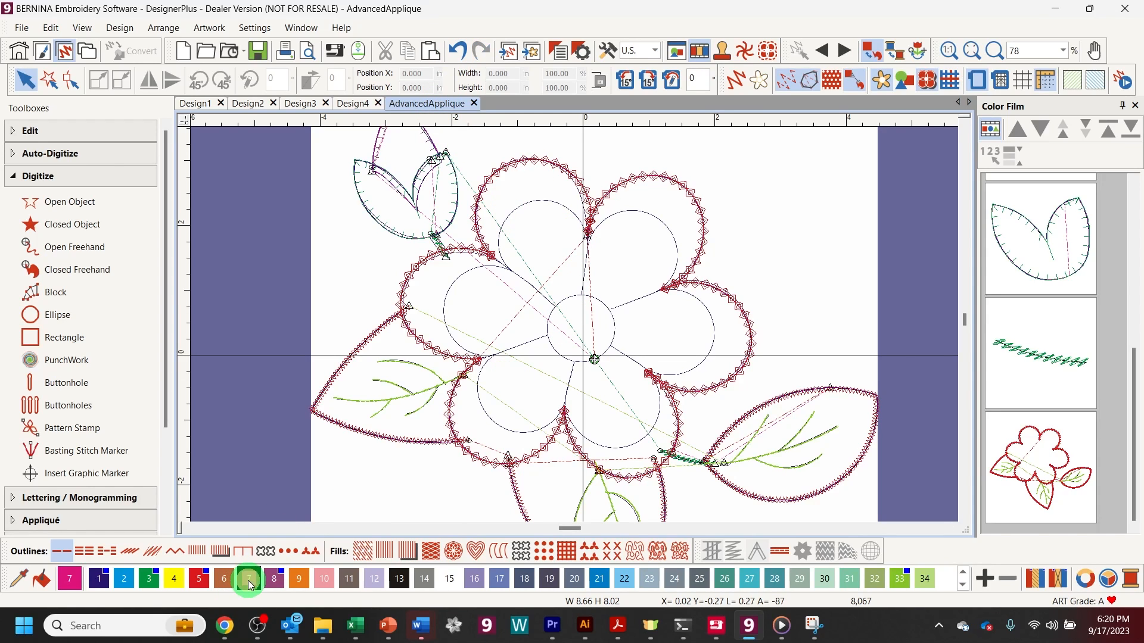
pyautogui.click(57, 202)
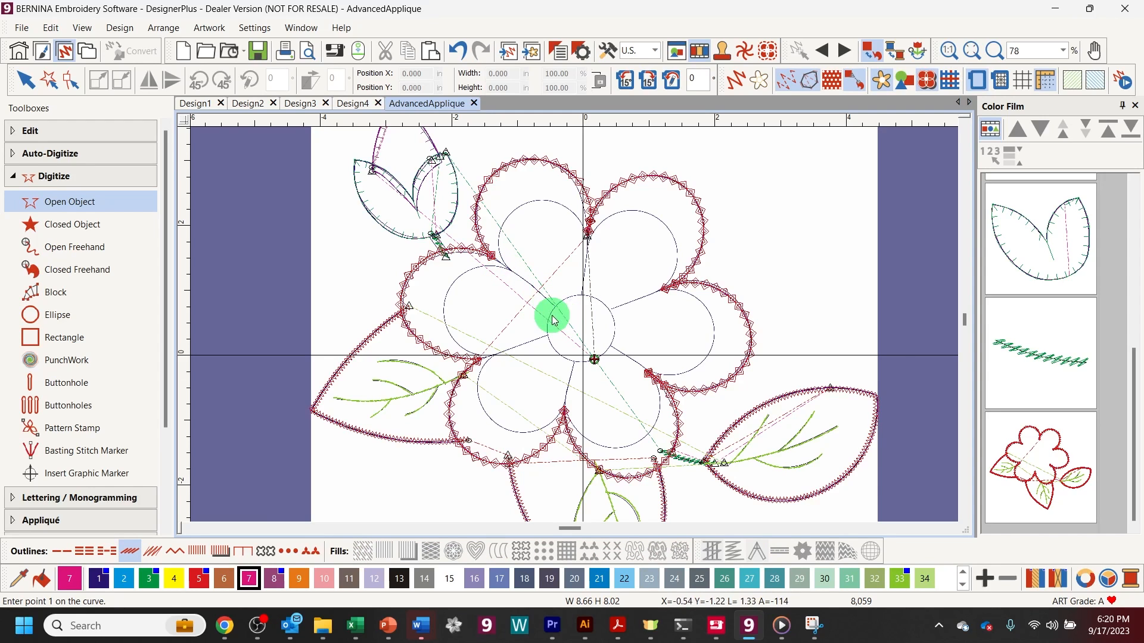
pyautogui.click(513, 275)
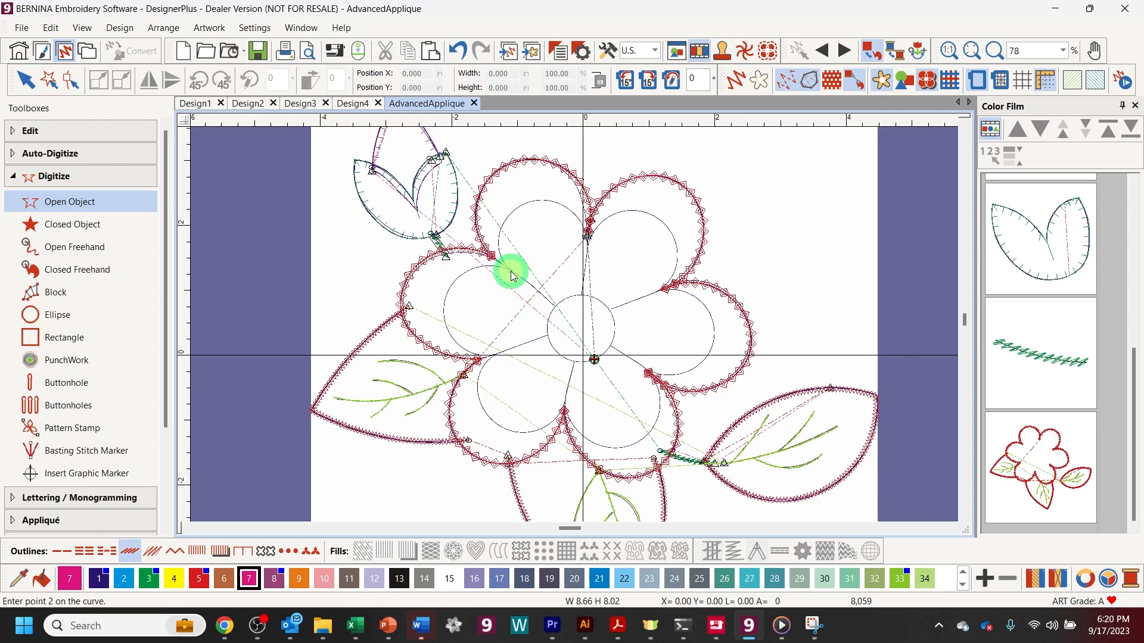
pyautogui.click(501, 241)
pyautogui.click(524, 203)
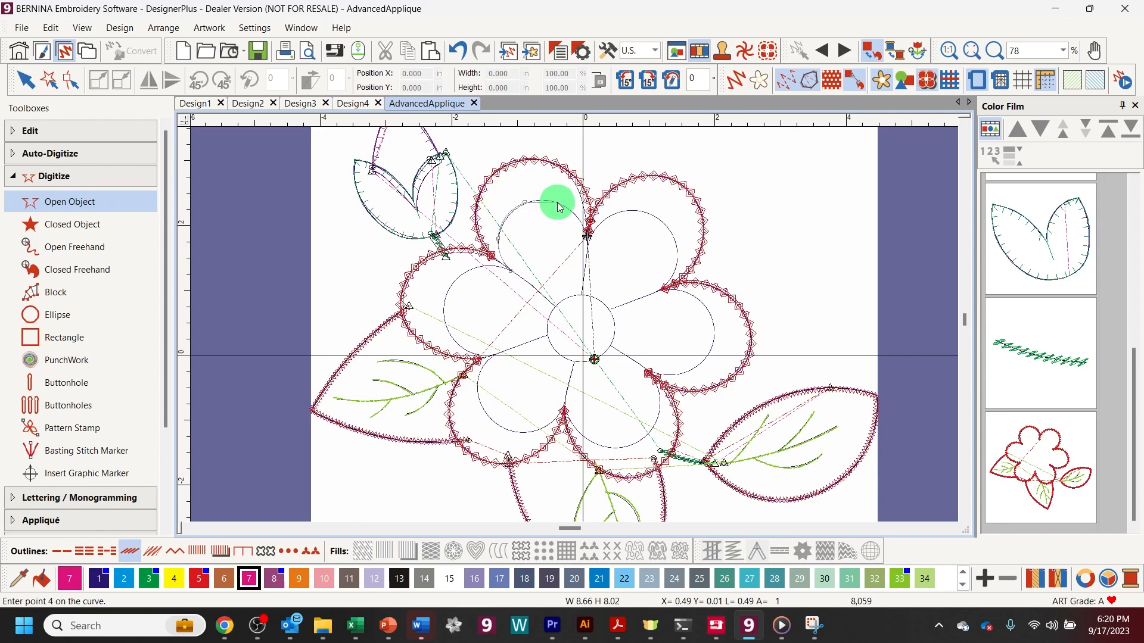
pyautogui.click(557, 203)
pyautogui.click(588, 237)
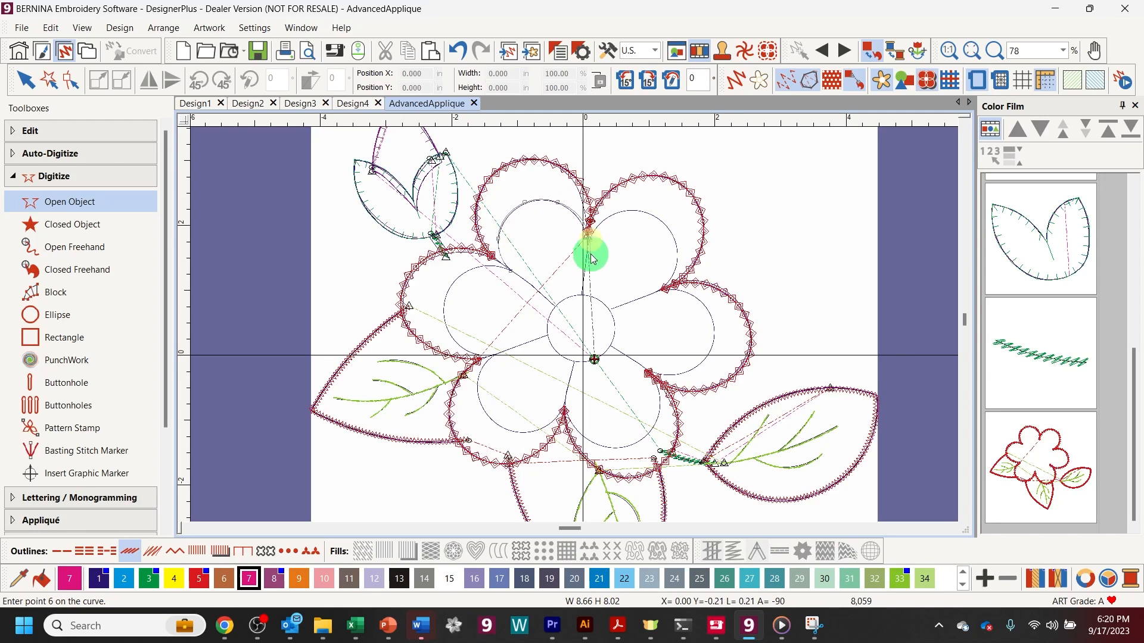
pyautogui.click(584, 298)
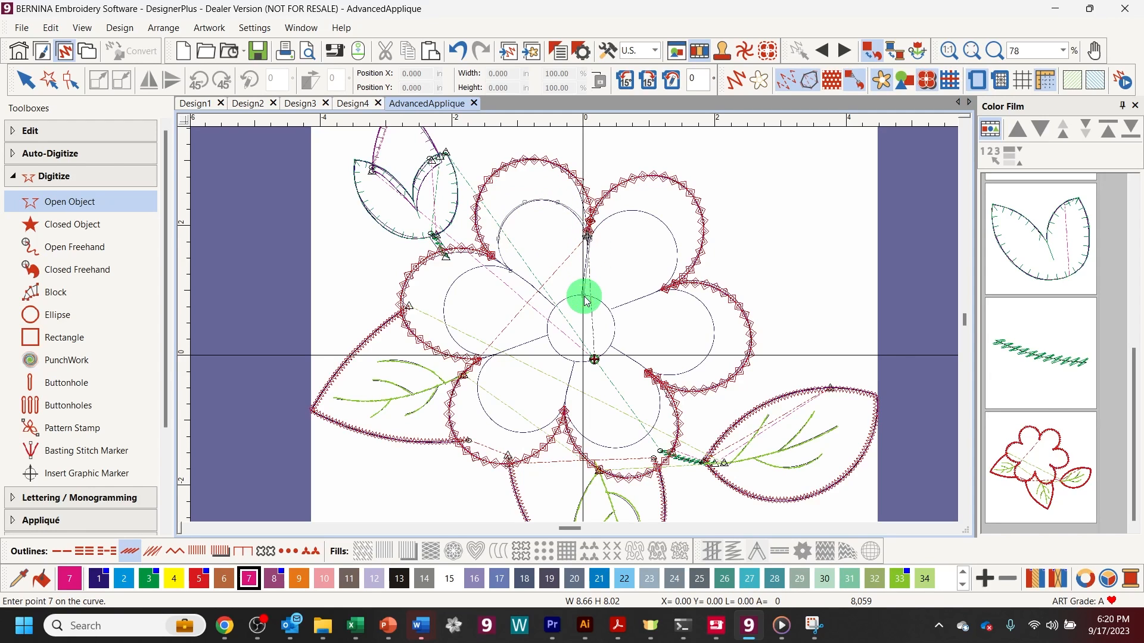
pyautogui.press('Return')
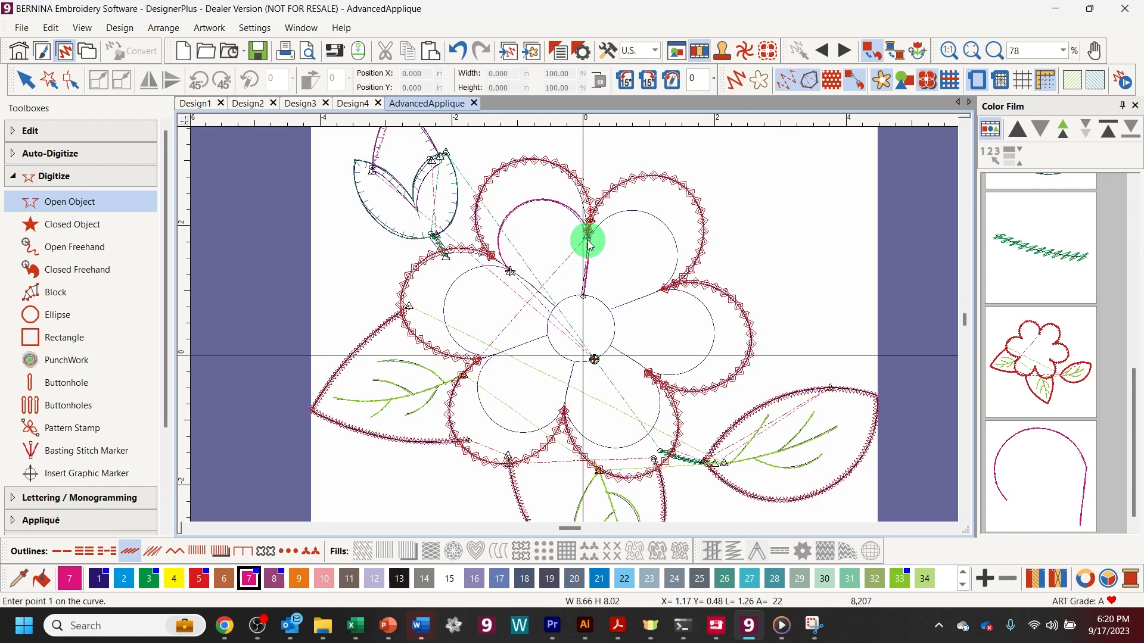
# Step: Digitize the inner line of the upper-right petal as an open object, ending at the flower's center circle
pyautogui.click(588, 241)
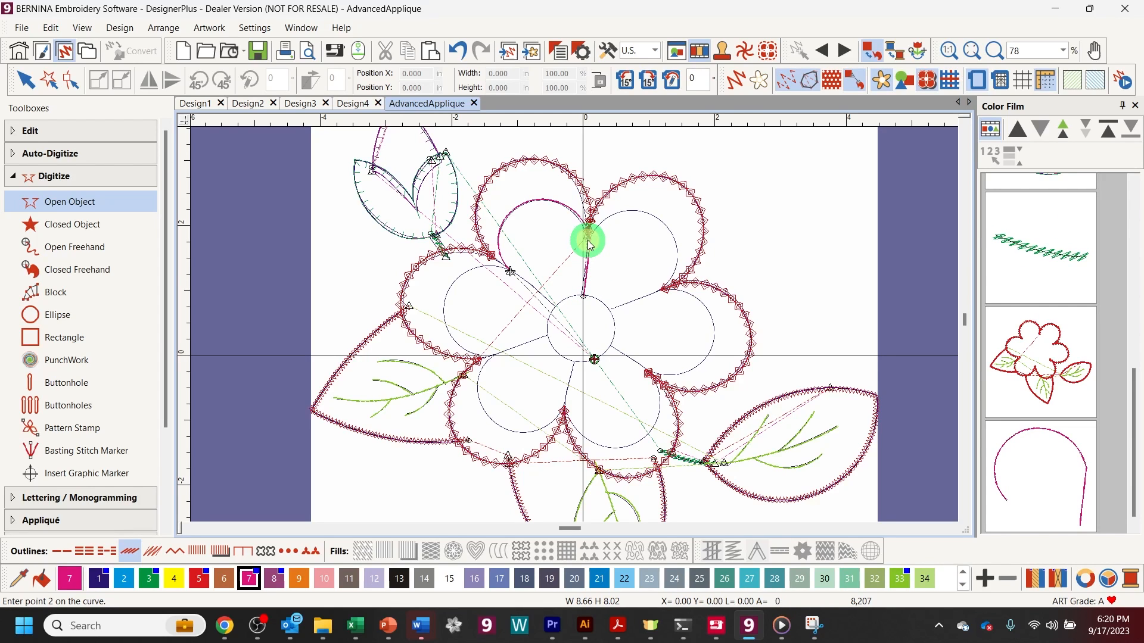
pyautogui.click(615, 212)
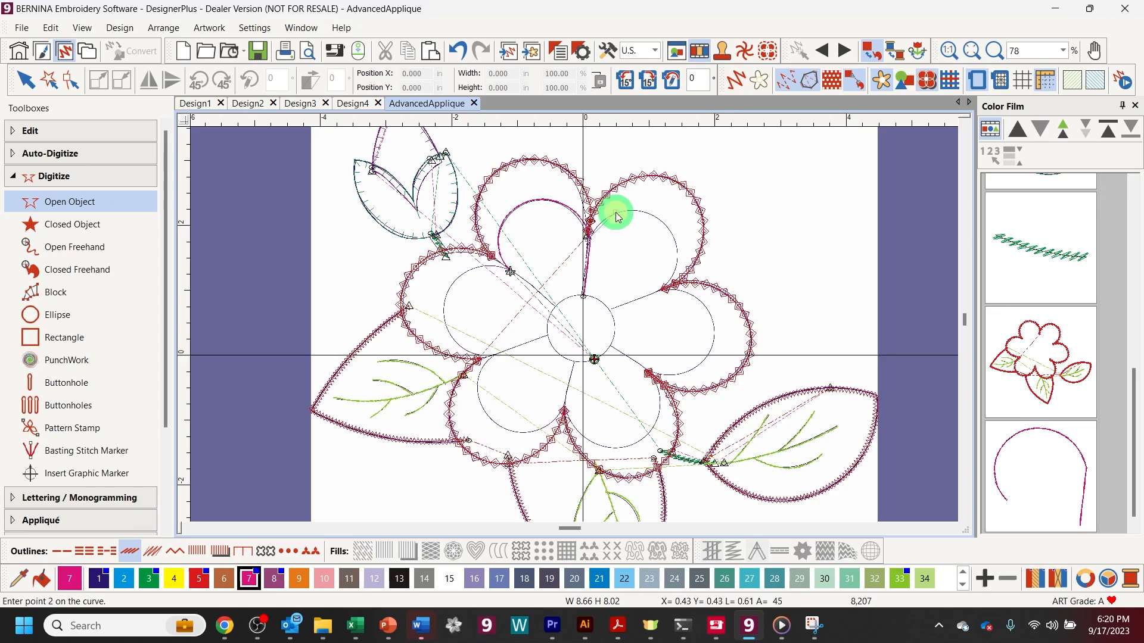
pyautogui.click(654, 216)
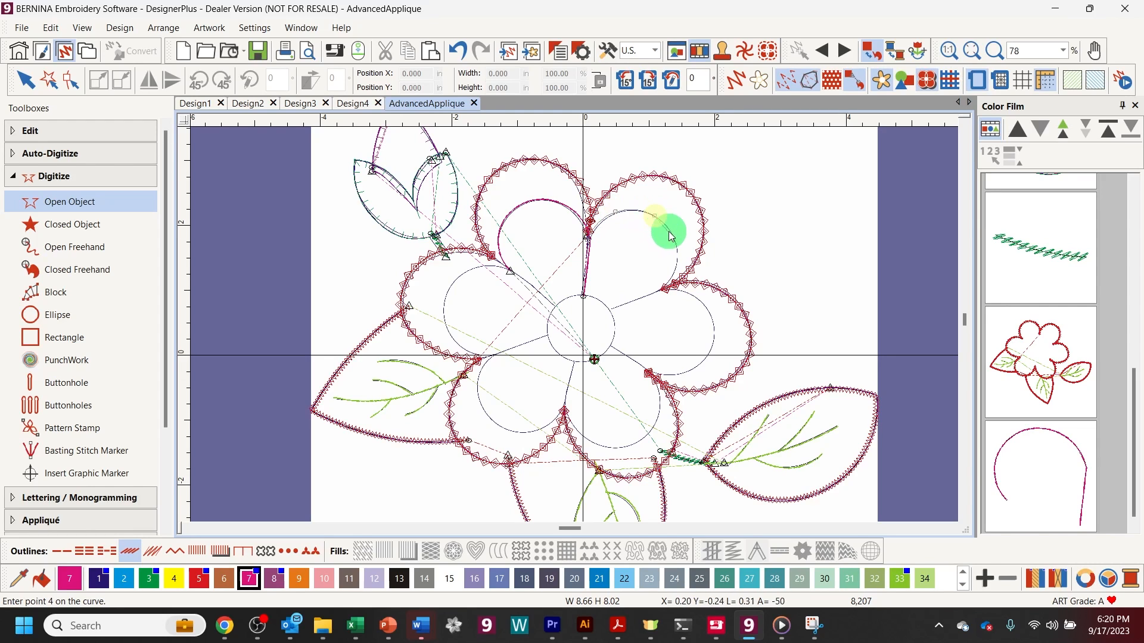
pyautogui.click(664, 289)
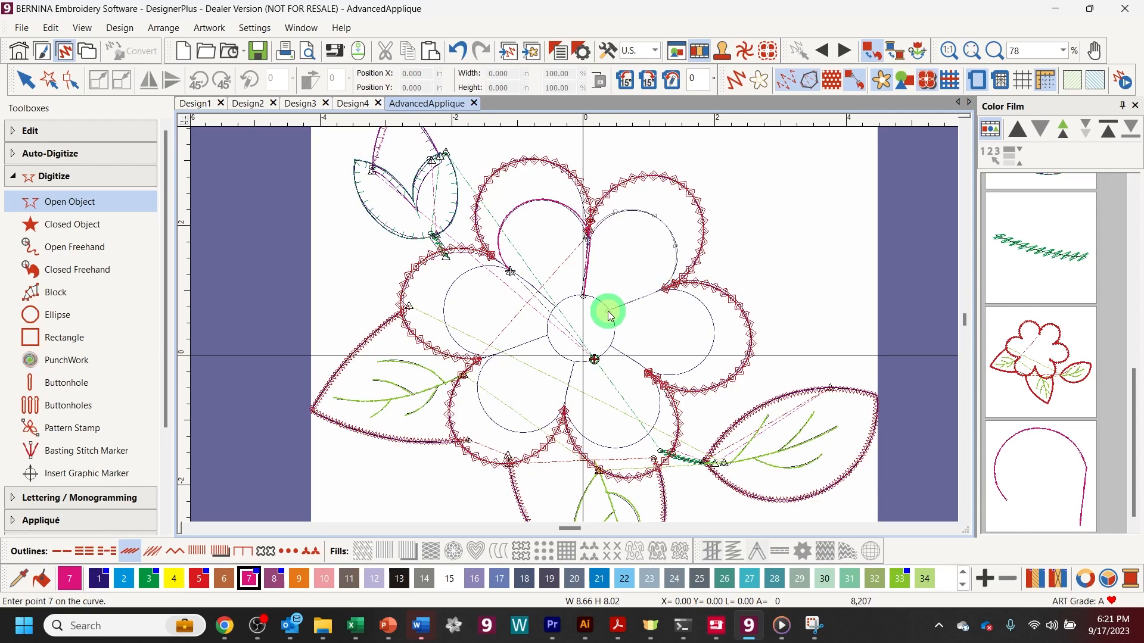
pyautogui.press('Return')
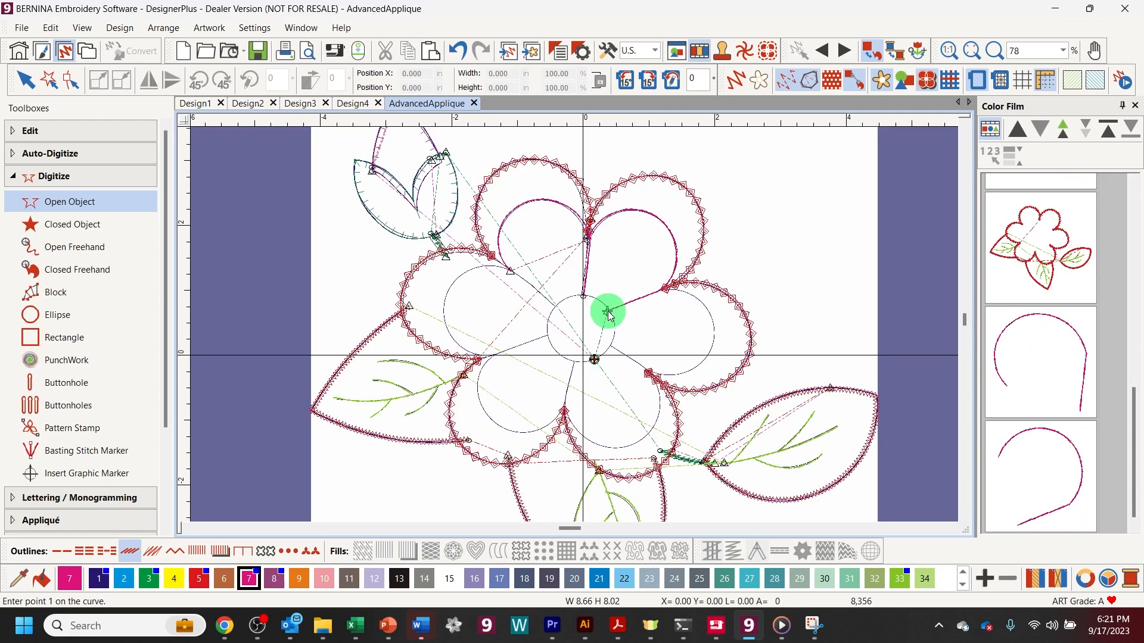
# Step: Digitize the inner curve of the flower's right petal as an open object
pyautogui.click(662, 292)
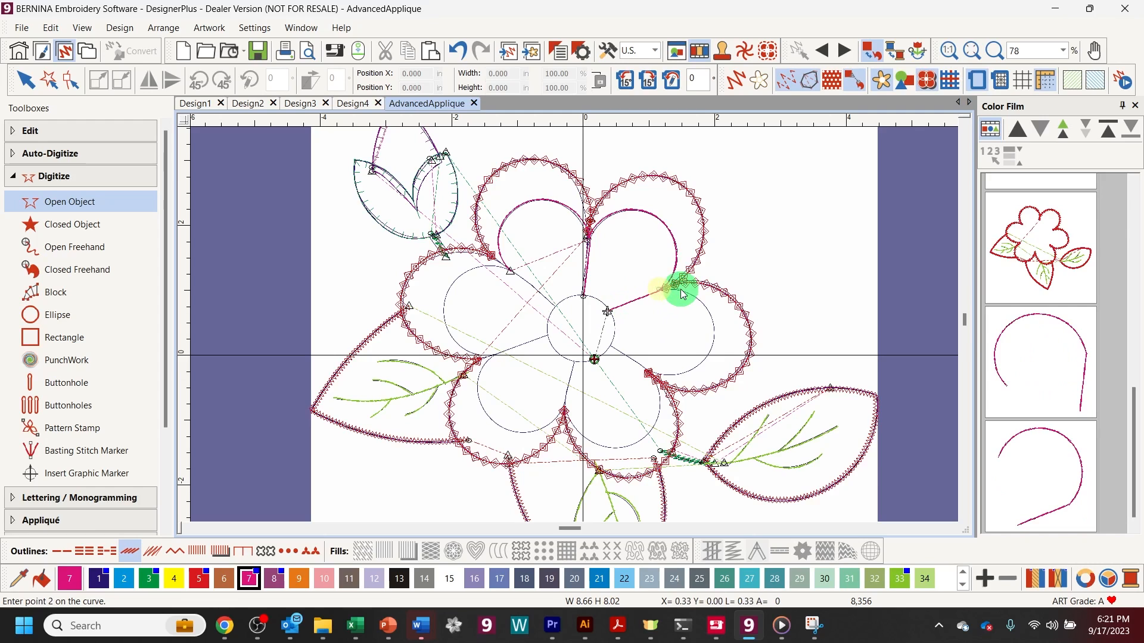
pyautogui.click(712, 312)
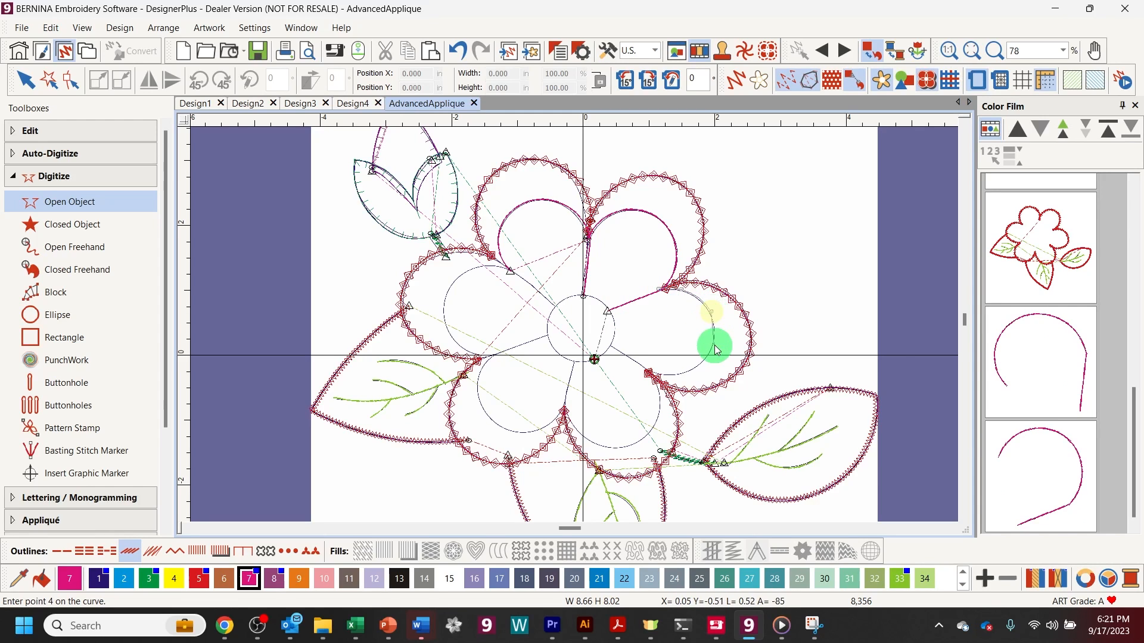
pyautogui.click(703, 360)
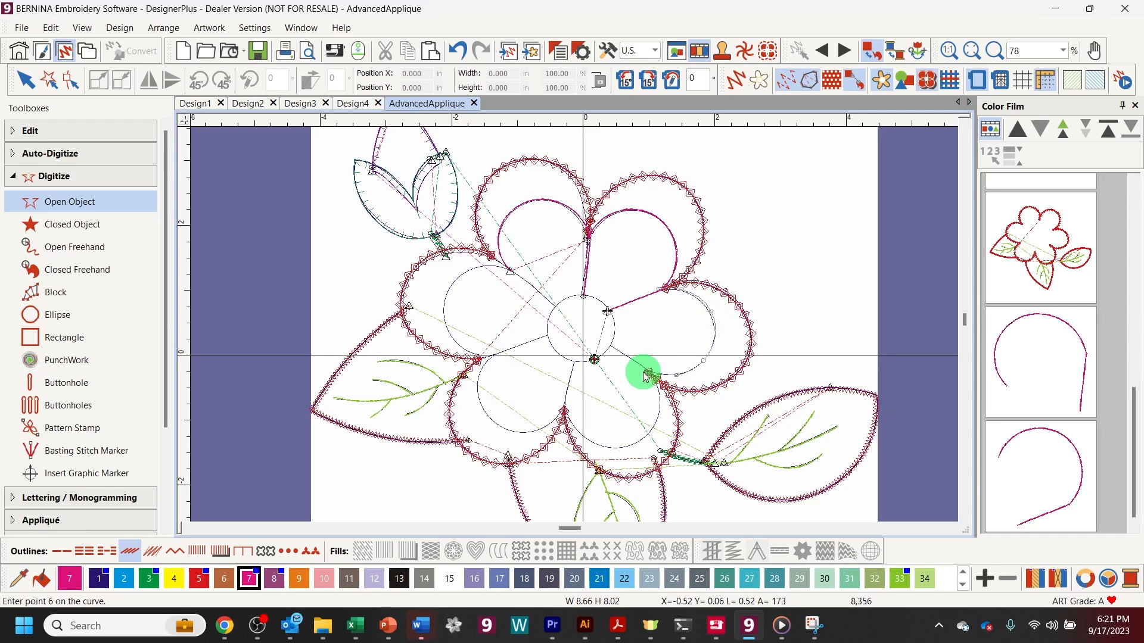
pyautogui.press('Return')
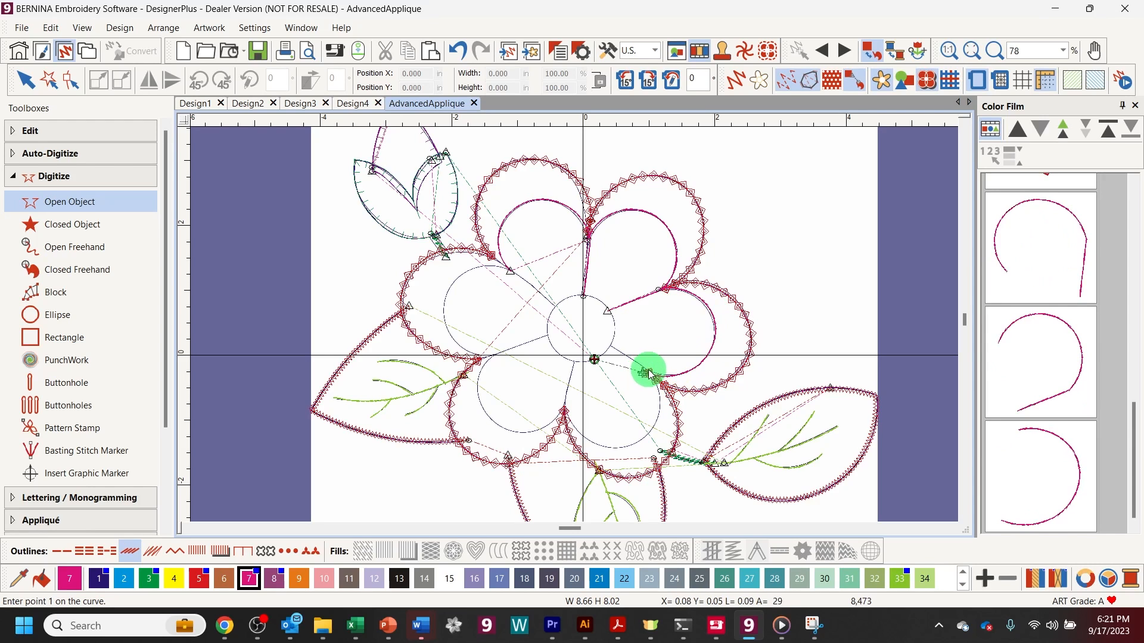
# Step: Digitize the inner line of the flower's lower-right petal as an open object, ending where it meets the lower-left petal
pyautogui.click(656, 380)
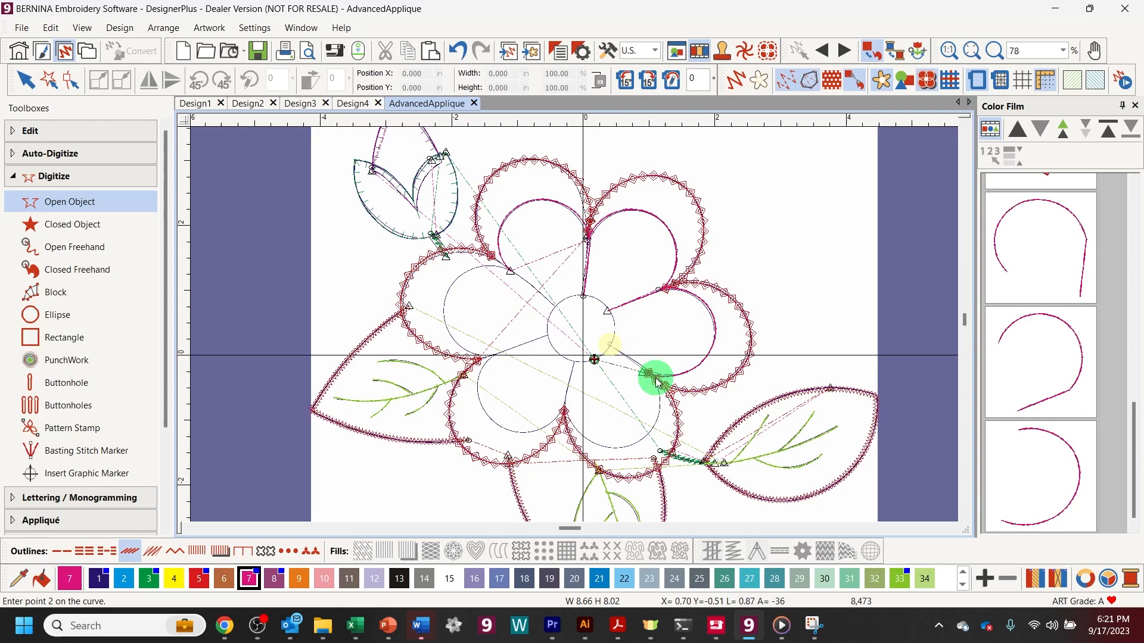
pyautogui.click(657, 416)
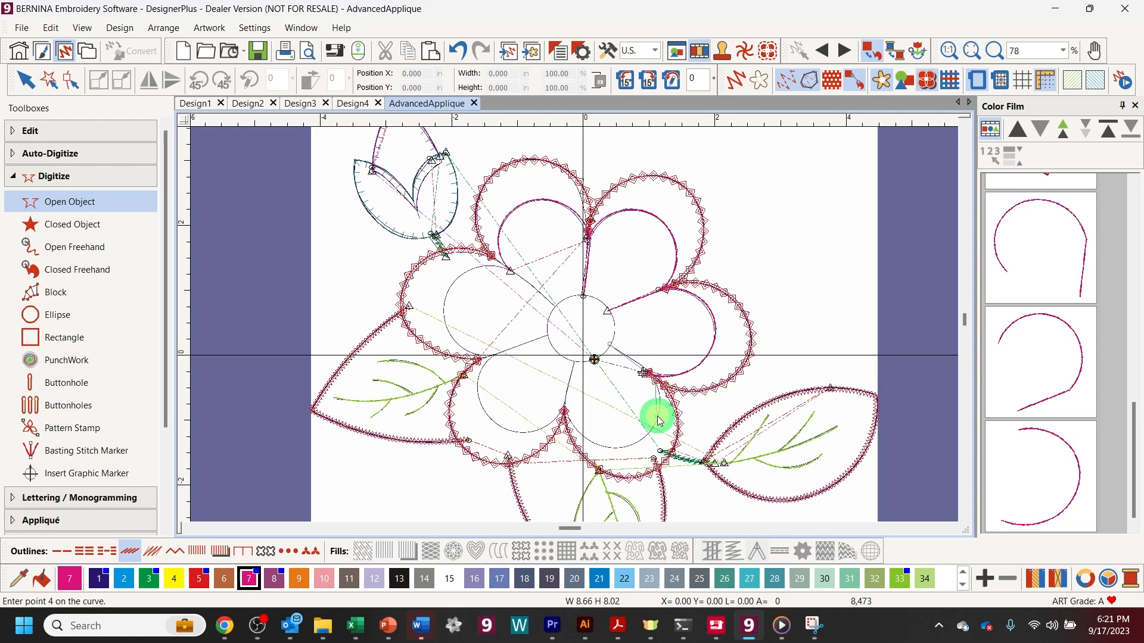
pyautogui.click(623, 447)
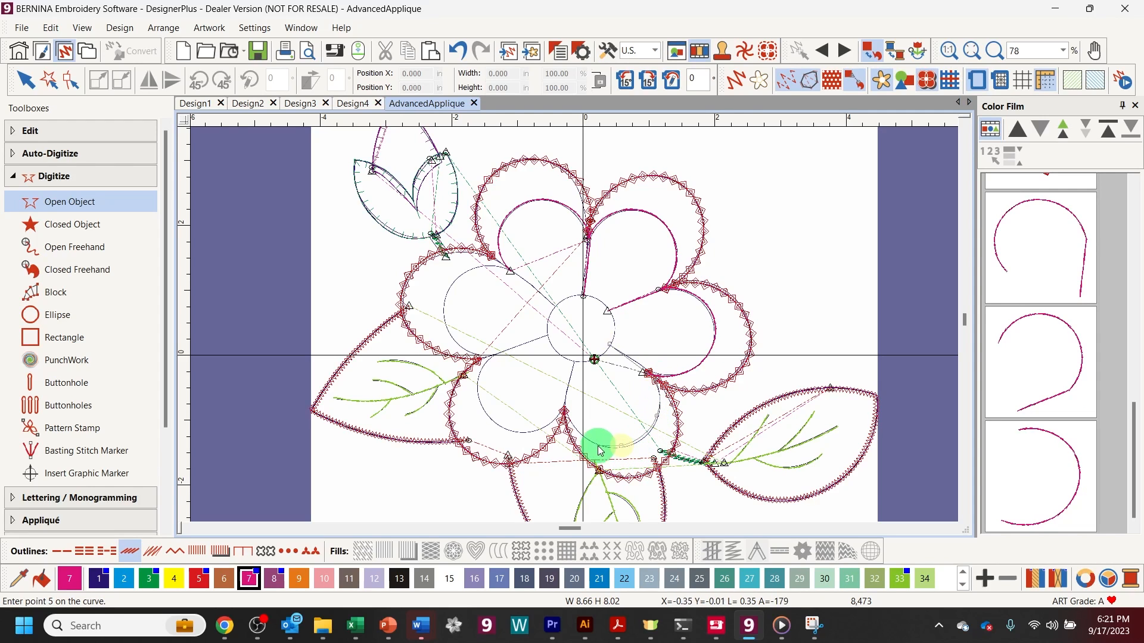
pyautogui.click(578, 433)
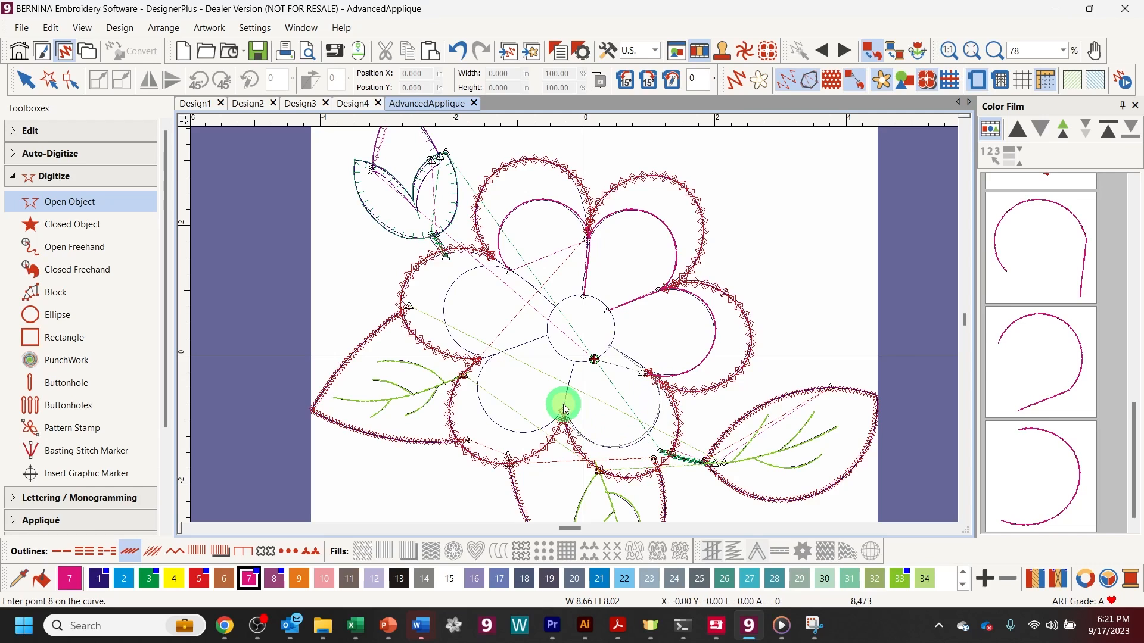
pyautogui.press('Return')
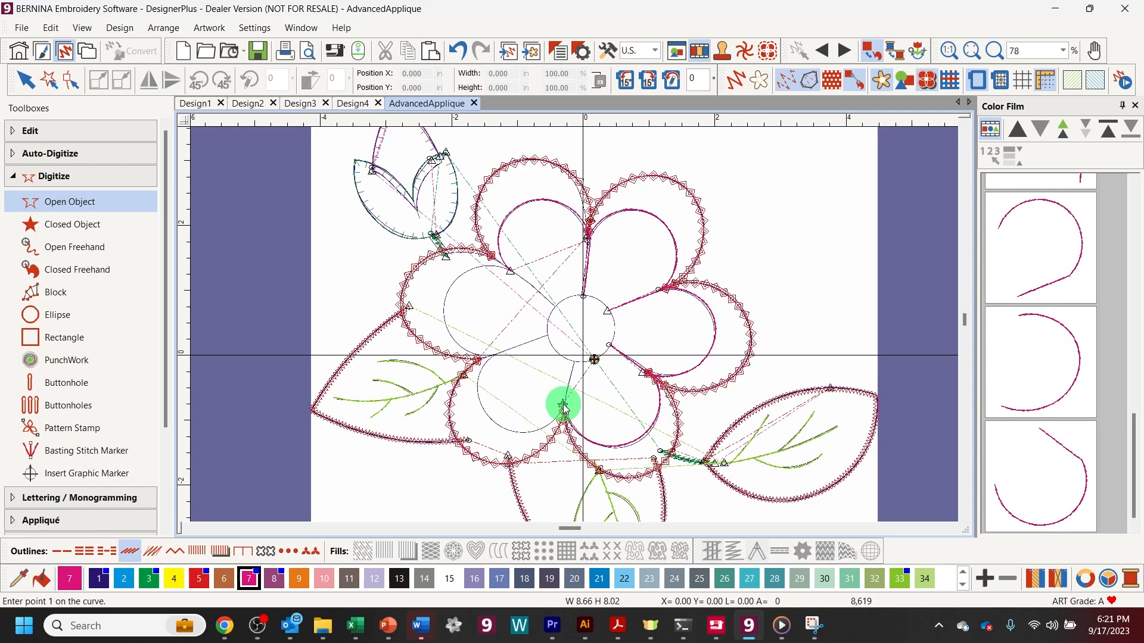
# Step: Digitize the inner line of the lower-left petal as an open object, from the center circle around to the left petal
pyautogui.click(574, 361)
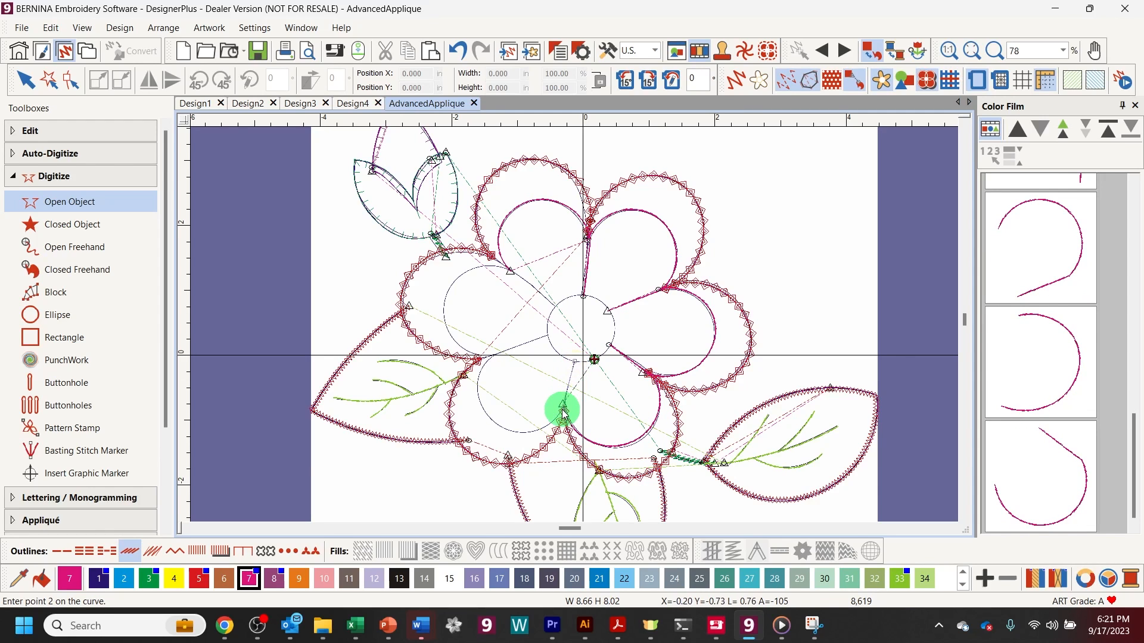
pyautogui.click(562, 406)
pyautogui.rightClick(535, 431)
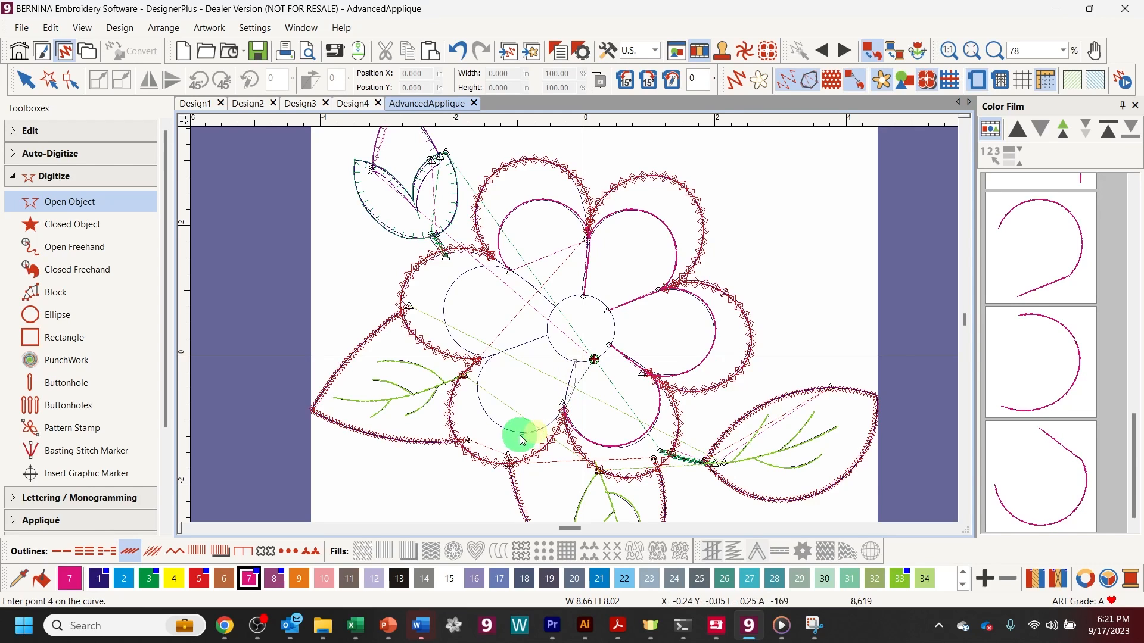
pyautogui.rightClick(494, 421)
pyautogui.rightClick(481, 400)
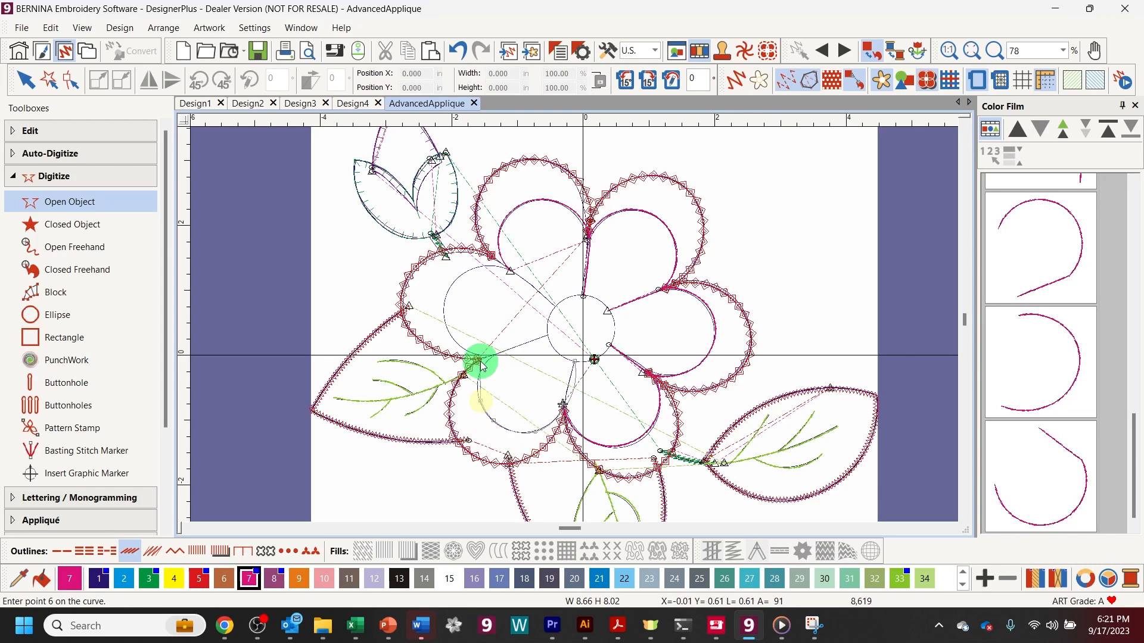
pyautogui.rightClick(479, 366)
pyautogui.click(489, 355)
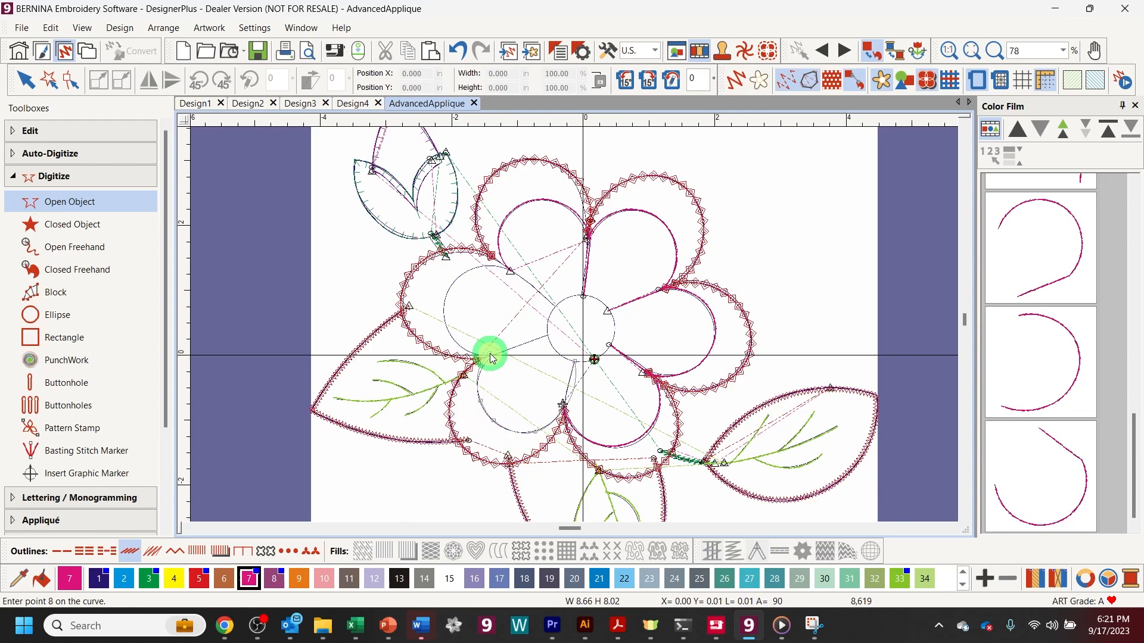
pyautogui.press('Return')
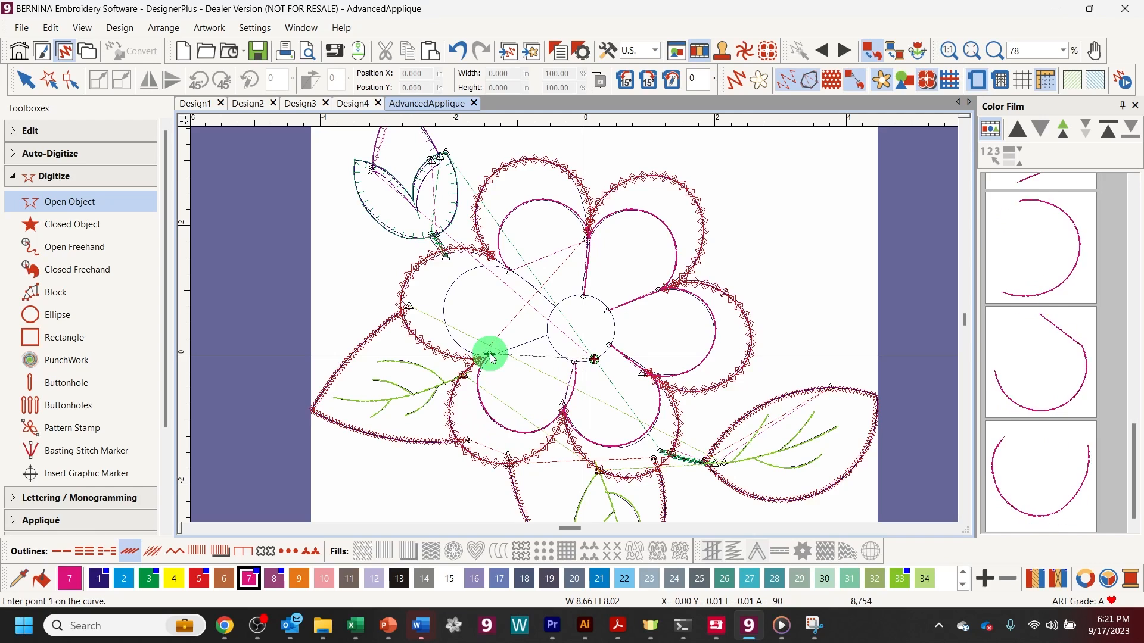
# Step: Digitize the inner line of the left petal as an open object, from the center circle around to the upper-left petal
pyautogui.click(549, 334)
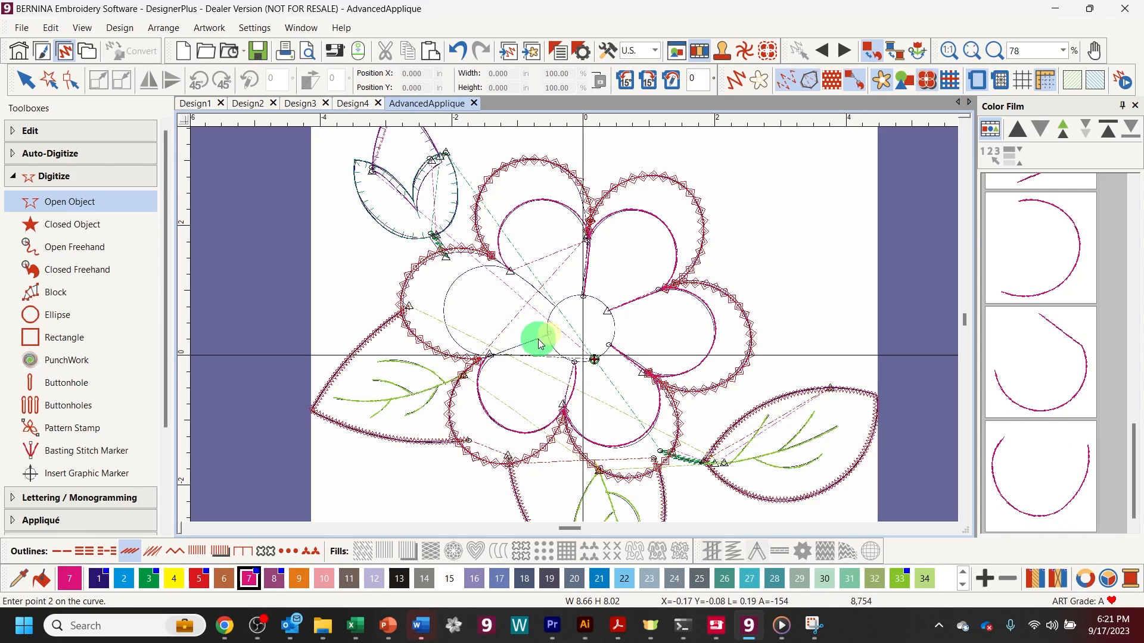
pyautogui.click(489, 355)
pyautogui.click(464, 346)
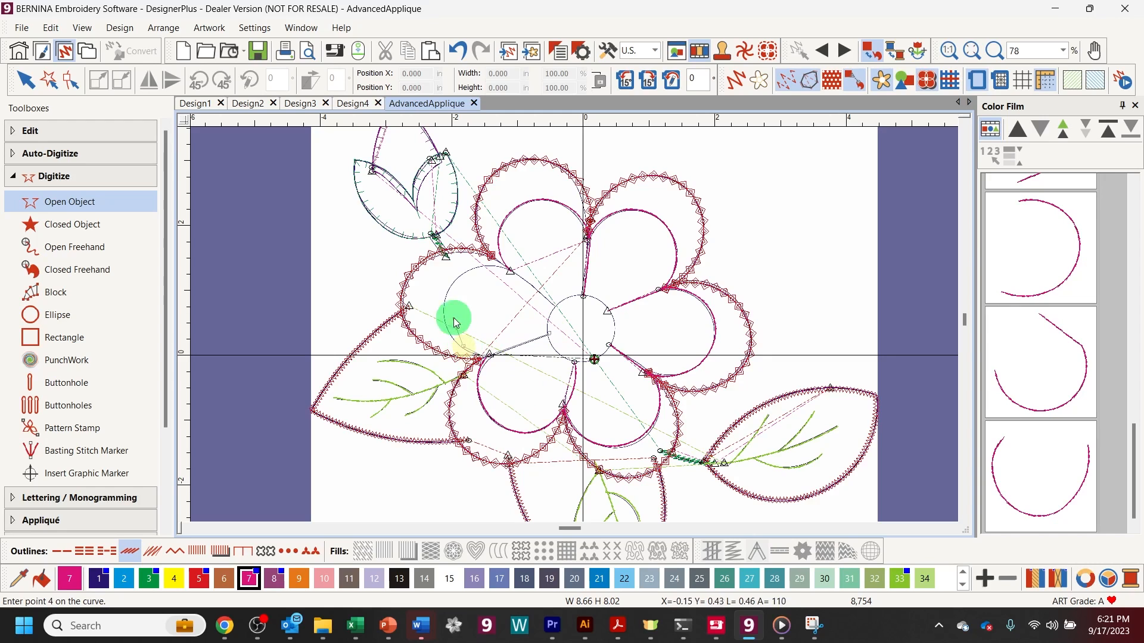
pyautogui.click(441, 298)
pyautogui.click(472, 268)
pyautogui.click(486, 265)
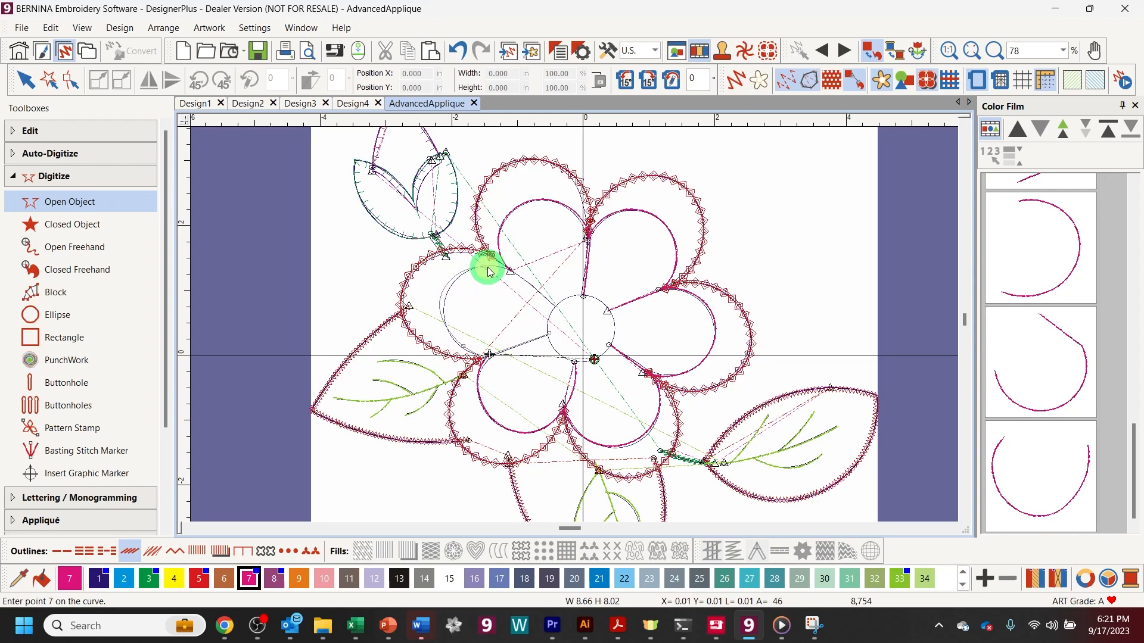
pyautogui.click(511, 272)
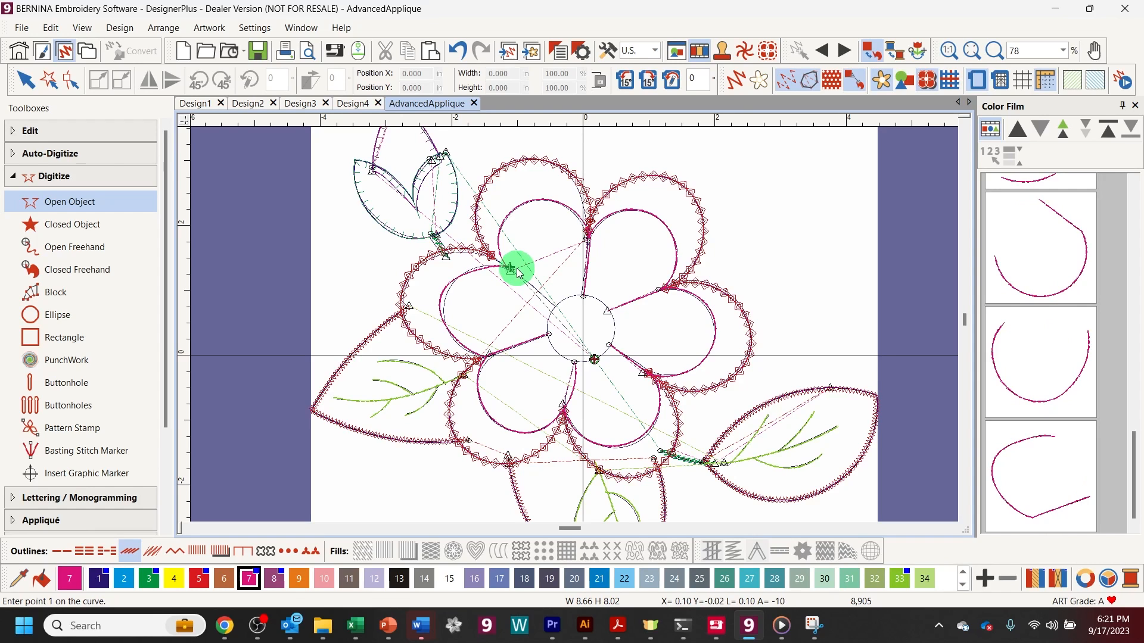
# Step: Reshape the left petal's inner line so its outer curve follows the artwork more closely
pyautogui.click(70, 79)
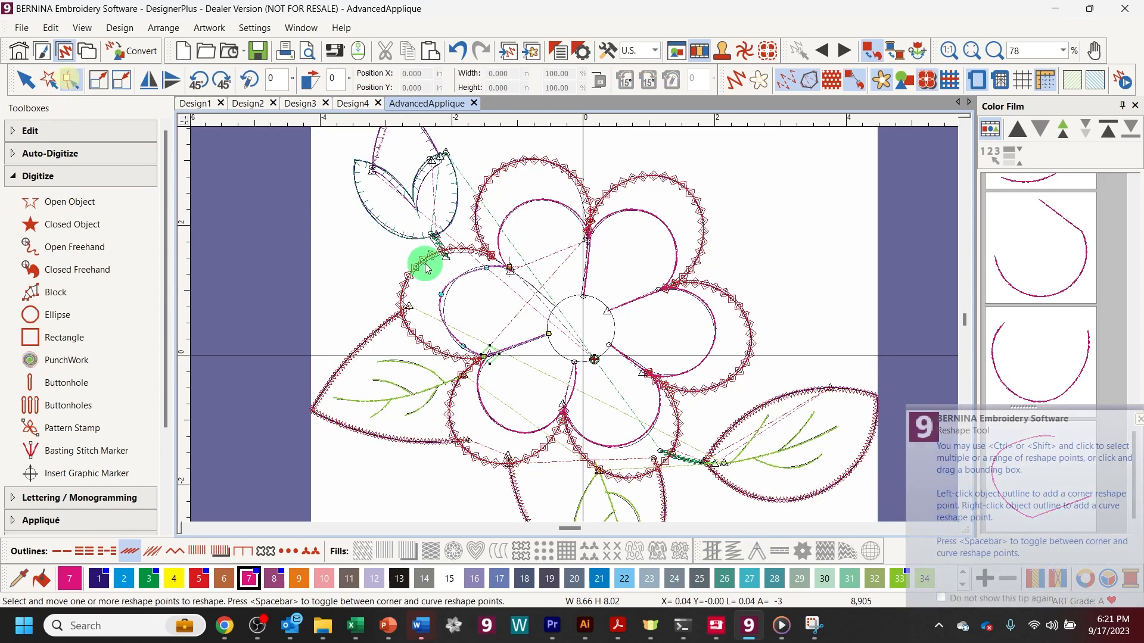
pyautogui.moveTo(446, 295); pyautogui.dragTo(463, 272)
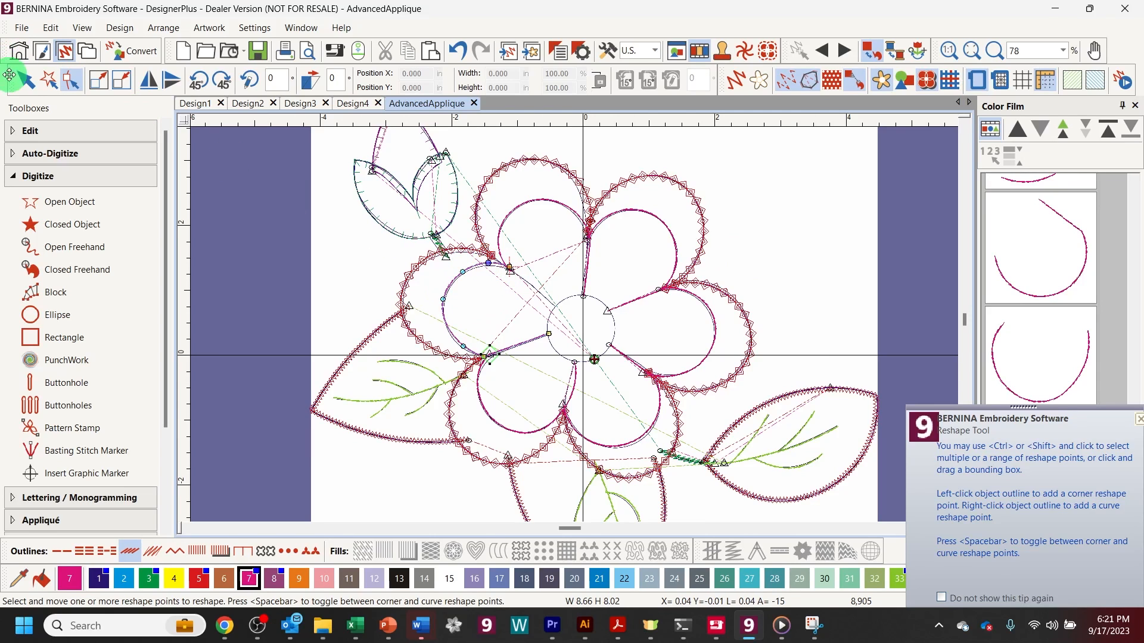
pyautogui.click(32, 83)
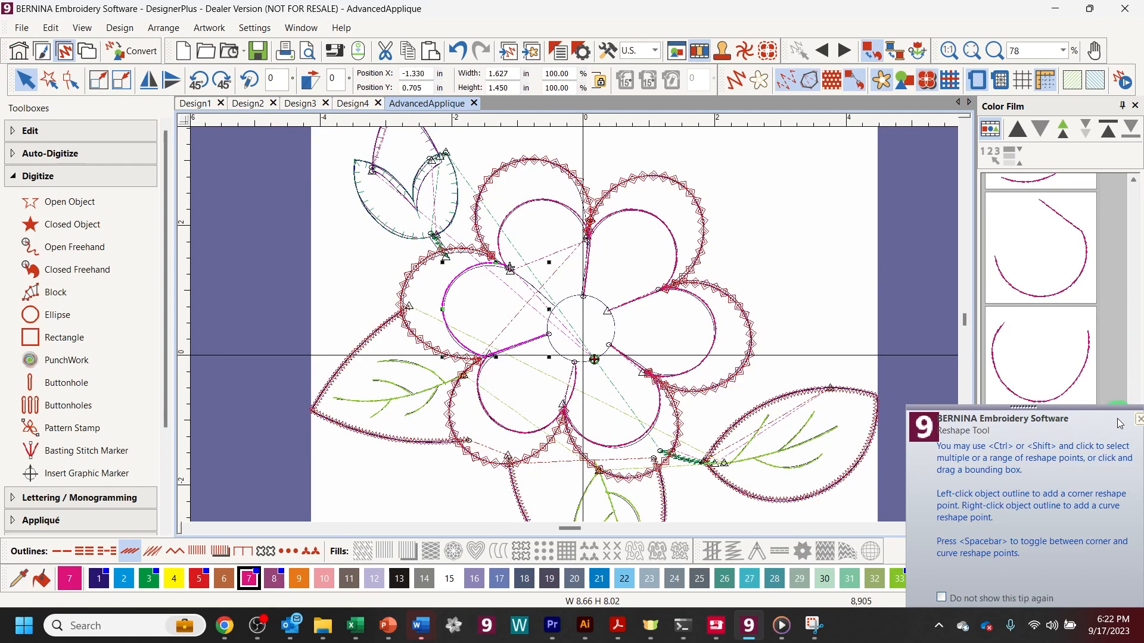
pyautogui.click(1138, 423)
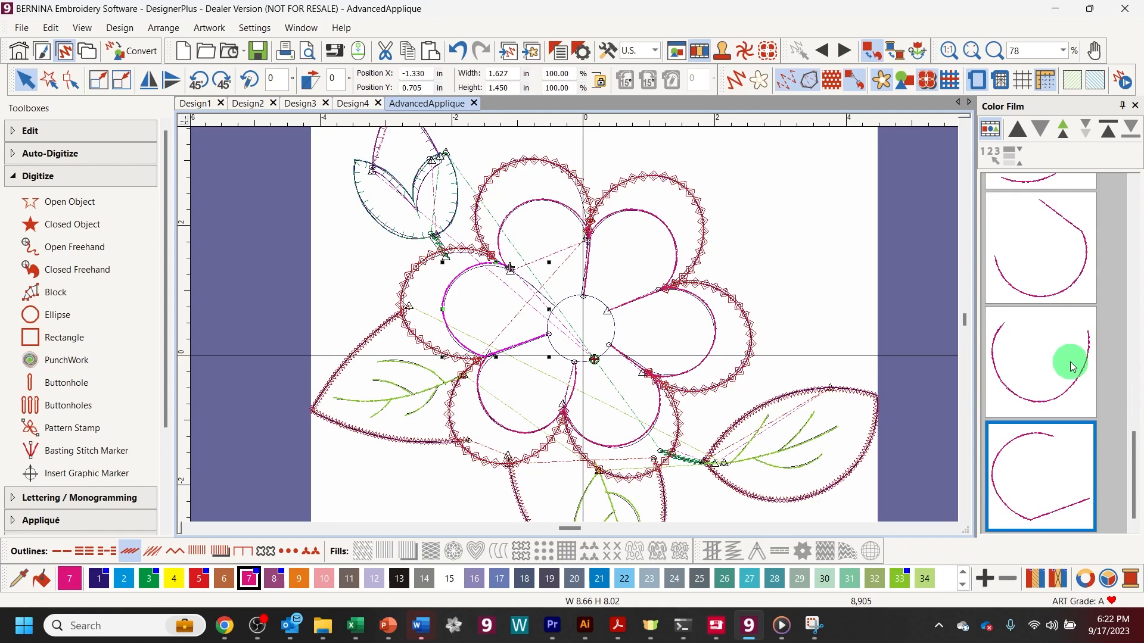
# Step: Display the Color Film by color block and check which petal lines belong to pink color 7
pyautogui.scroll(1, 1058, 363)
pyautogui.scroll(-2, 1058, 365)
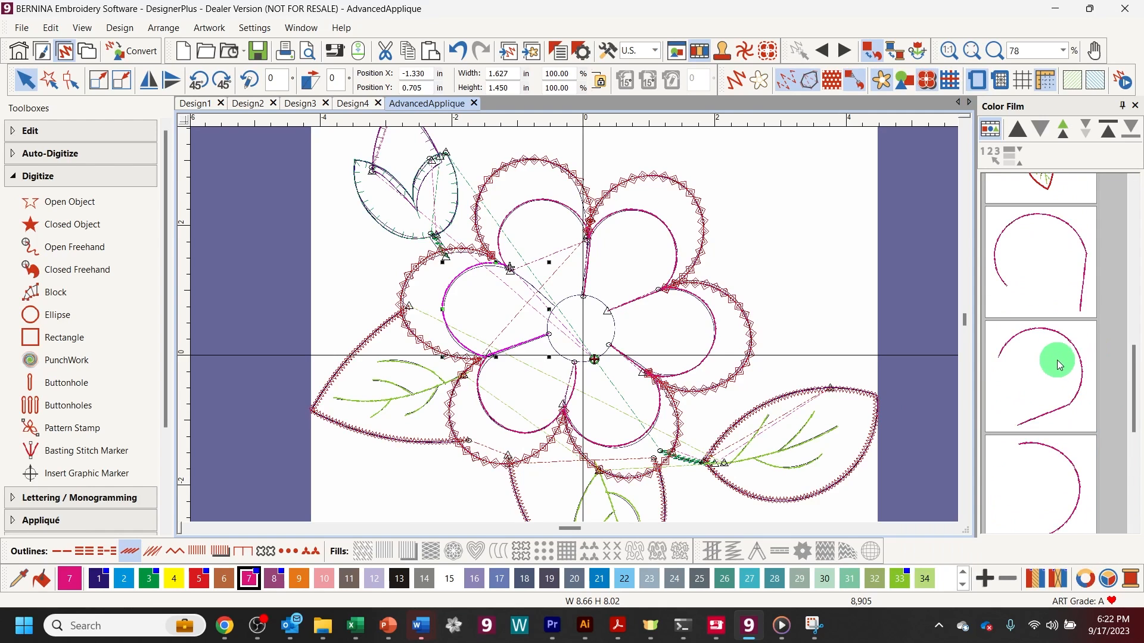
pyautogui.click(989, 129)
pyautogui.moveTo(1134, 342); pyautogui.dragTo(1116, 526)
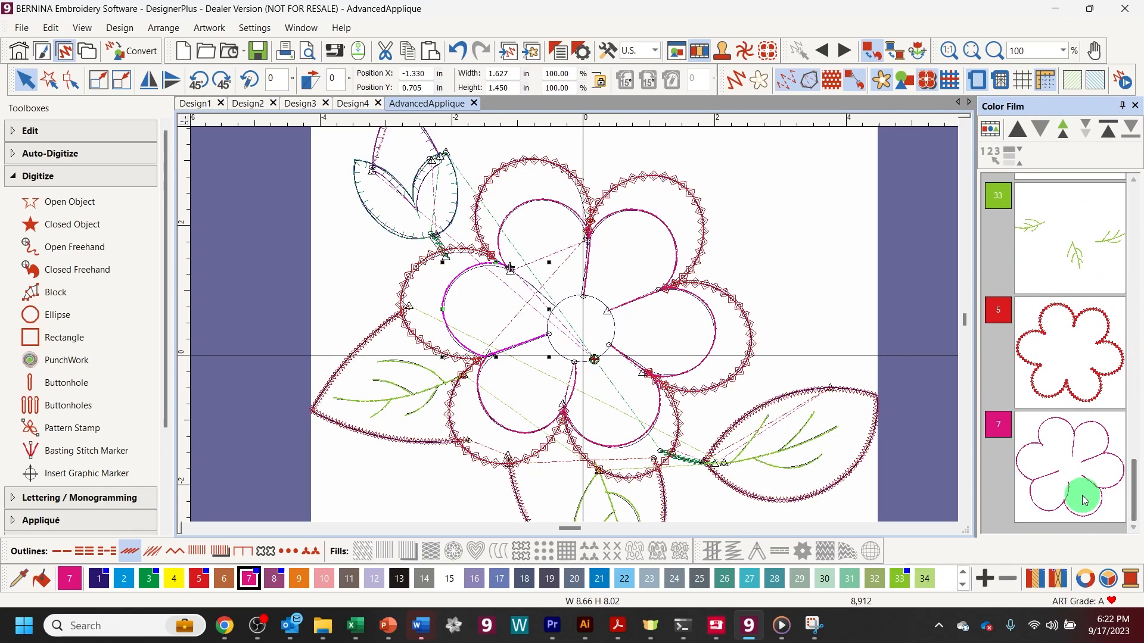
pyautogui.click(1084, 499)
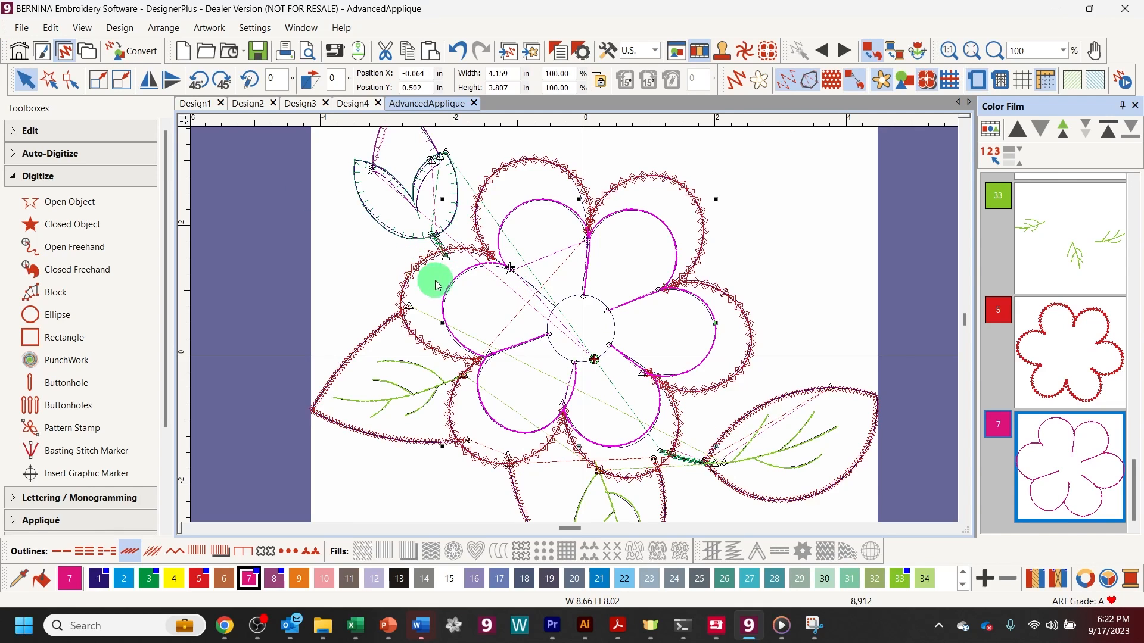
pyautogui.click(268, 257)
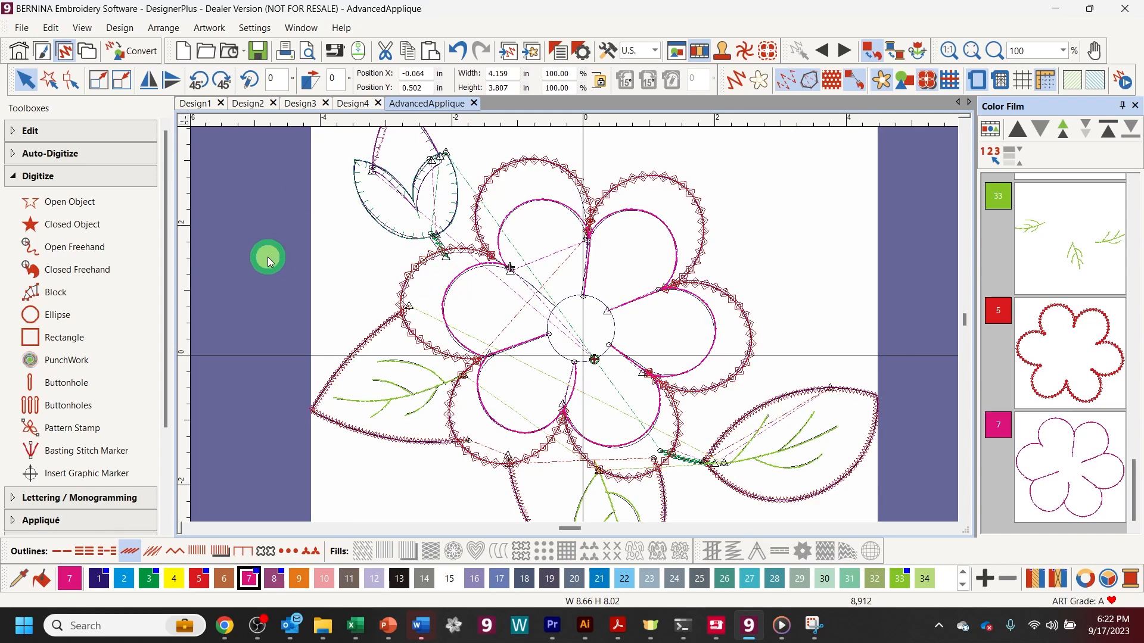
# Step: Reshape the left petal's inner line by extending its upper end to the center circle and adjusting the point at the petal junction
pyautogui.doubleClick(470, 266)
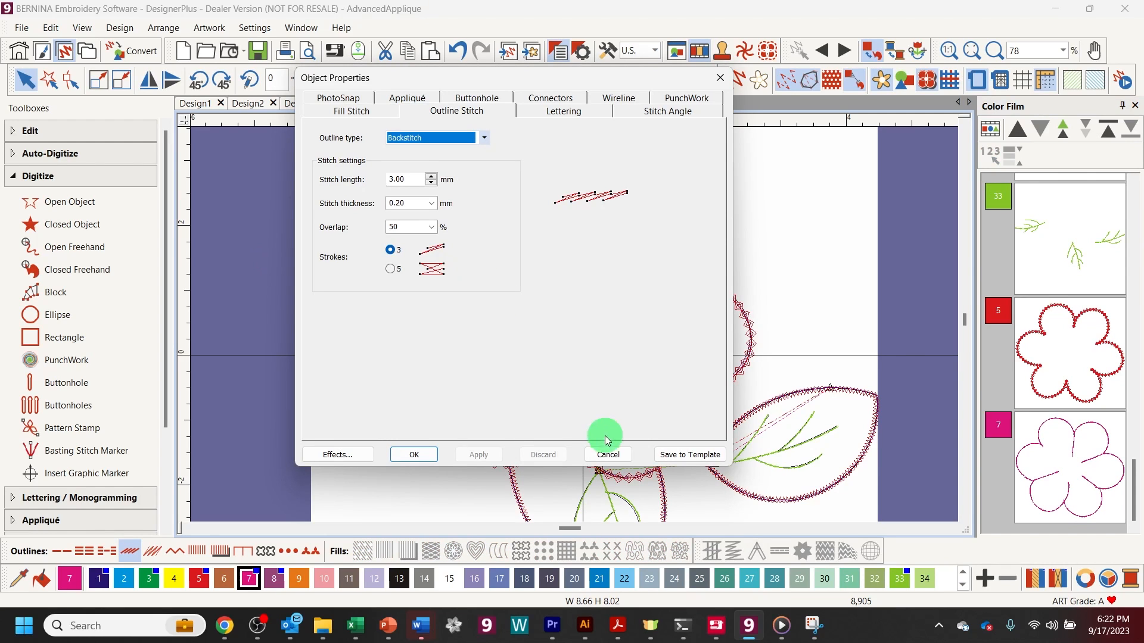
pyautogui.click(415, 454)
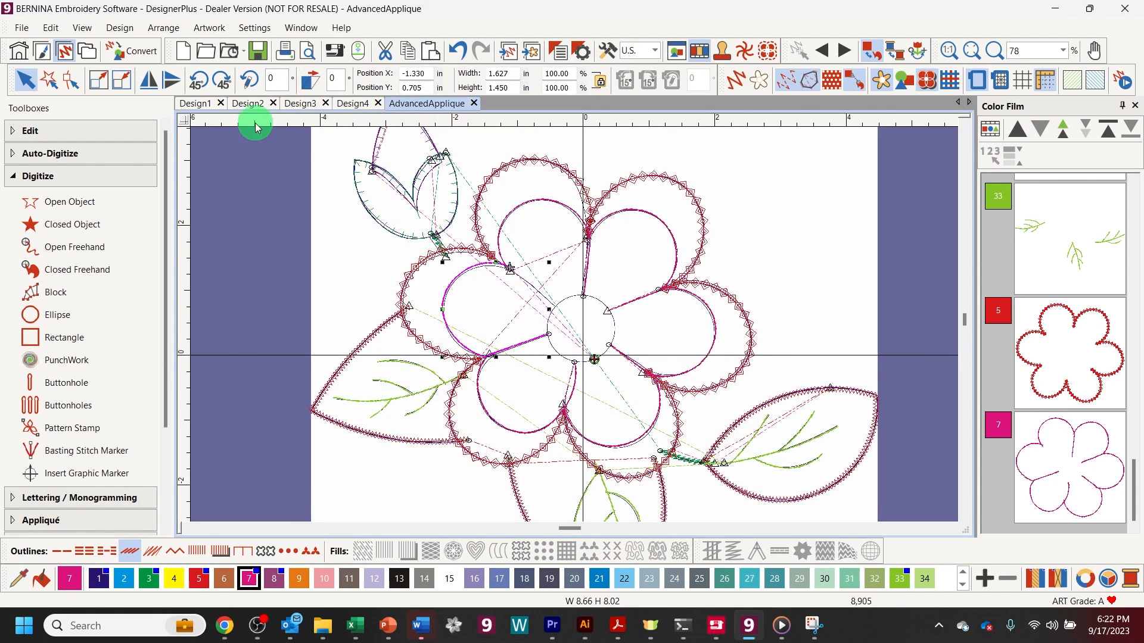
pyautogui.click(71, 79)
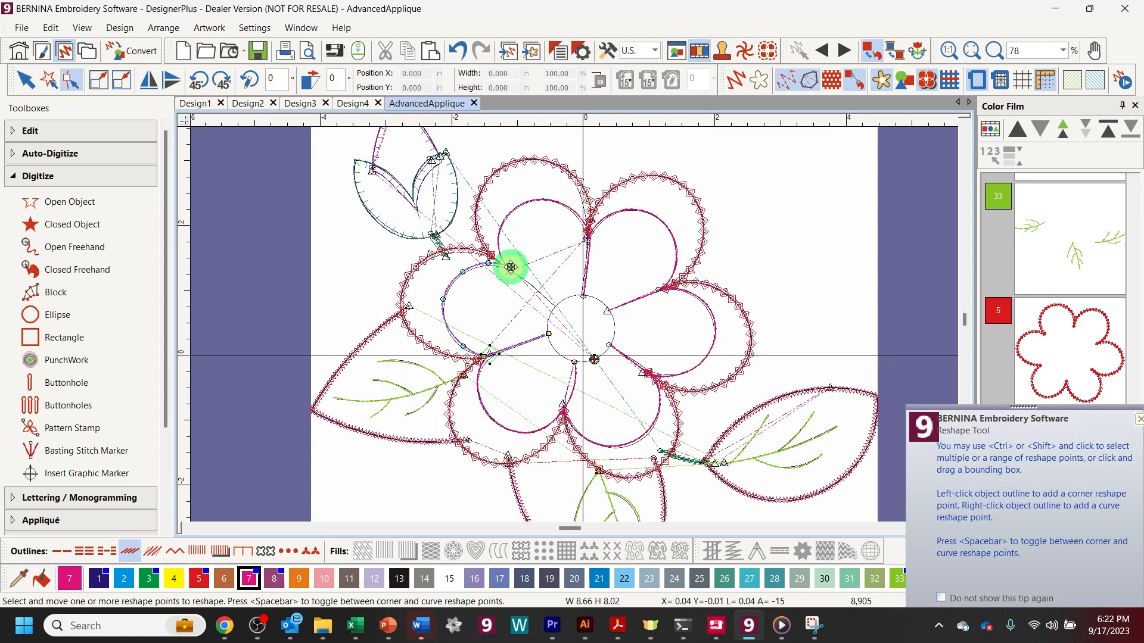
pyautogui.click(510, 268)
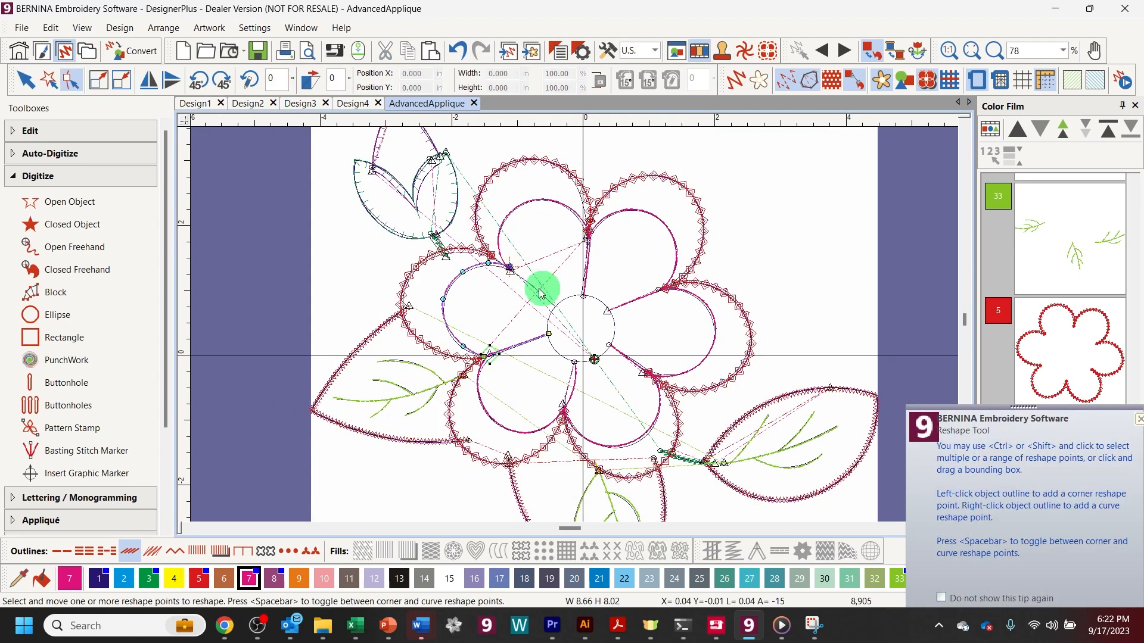
pyautogui.click(995, 55)
pyautogui.moveTo(481, 246); pyautogui.dragTo(591, 355)
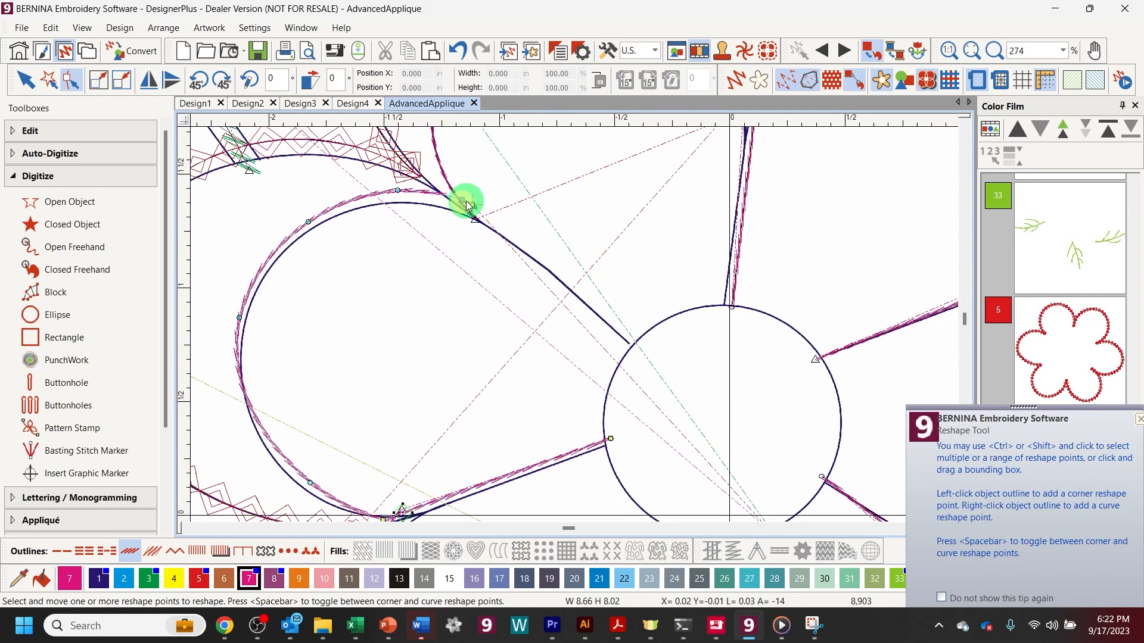
pyautogui.click(637, 351)
pyautogui.moveTo(462, 204); pyautogui.dragTo(472, 207)
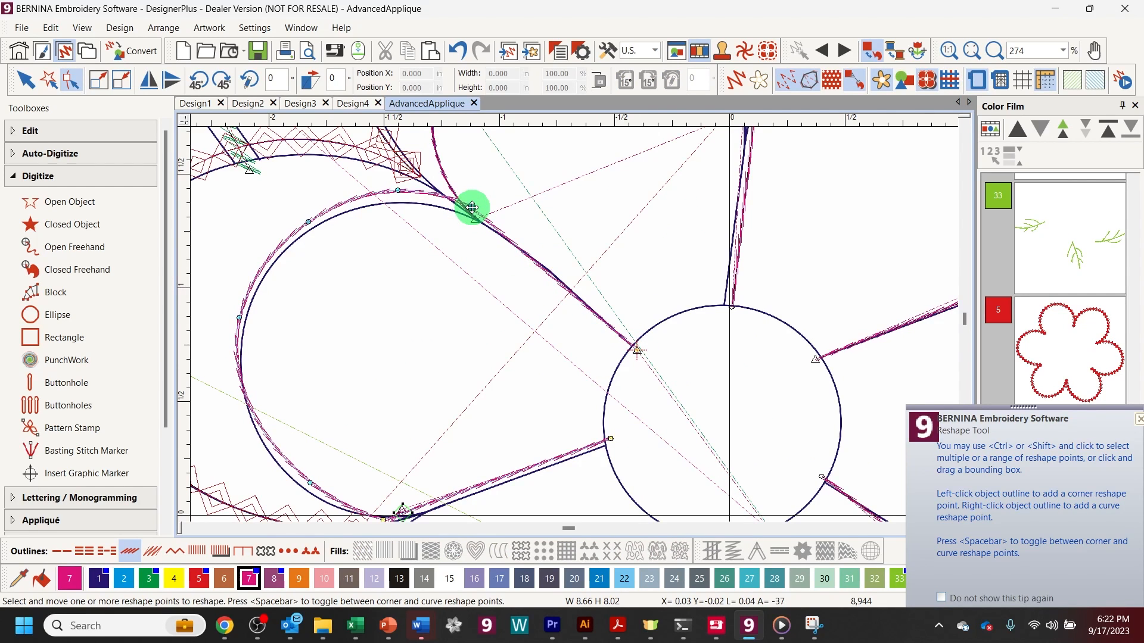
pyautogui.click(971, 51)
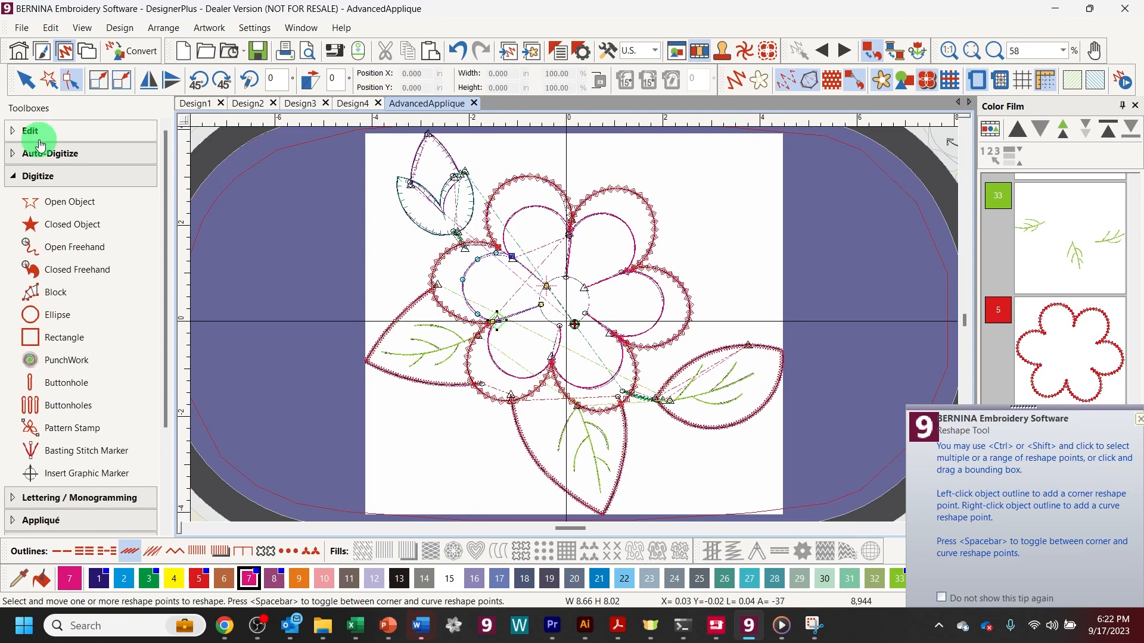
pyautogui.click(27, 83)
pyautogui.click(395, 181)
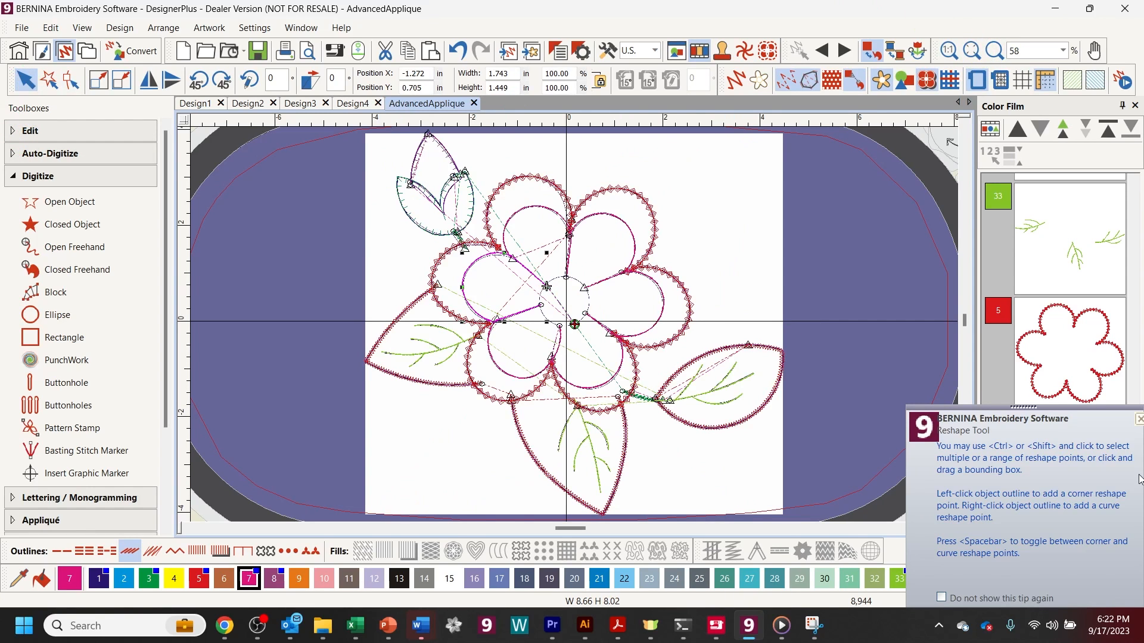
pyautogui.click(1138, 420)
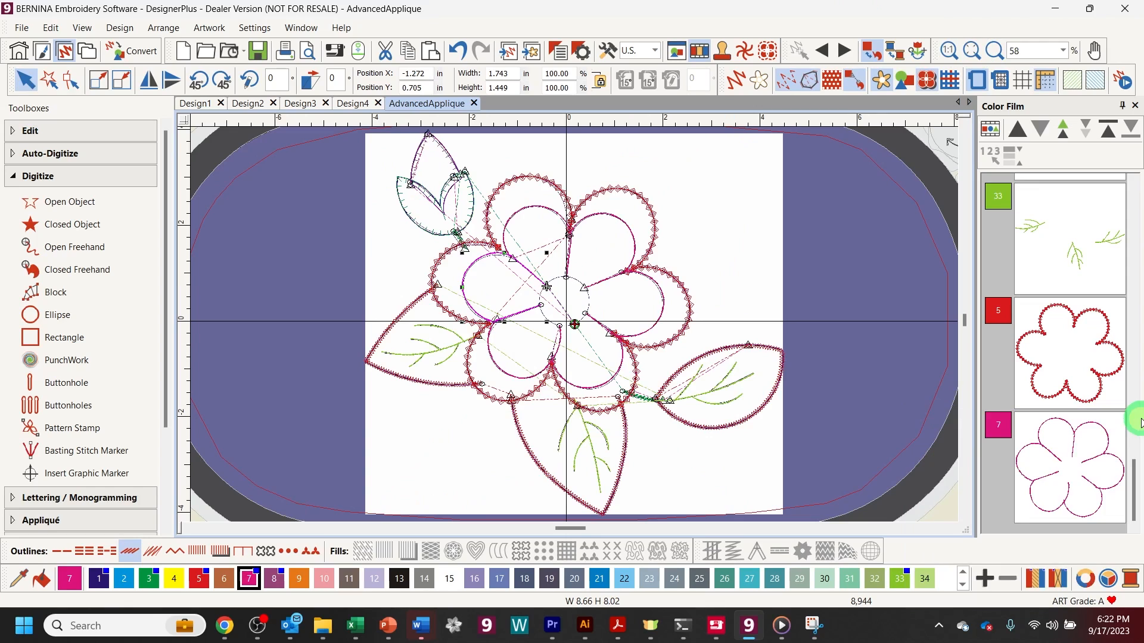
# Step: Set the outline type of the pink color 7 petal lines to Pattern Run
pyautogui.click(1100, 450)
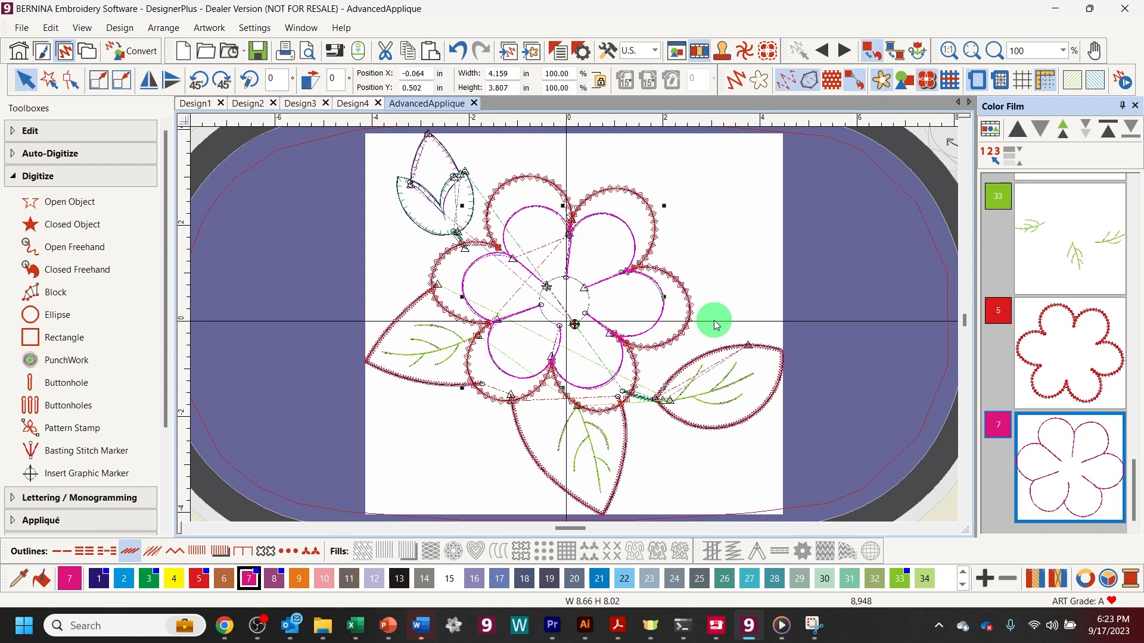
pyautogui.click(562, 52)
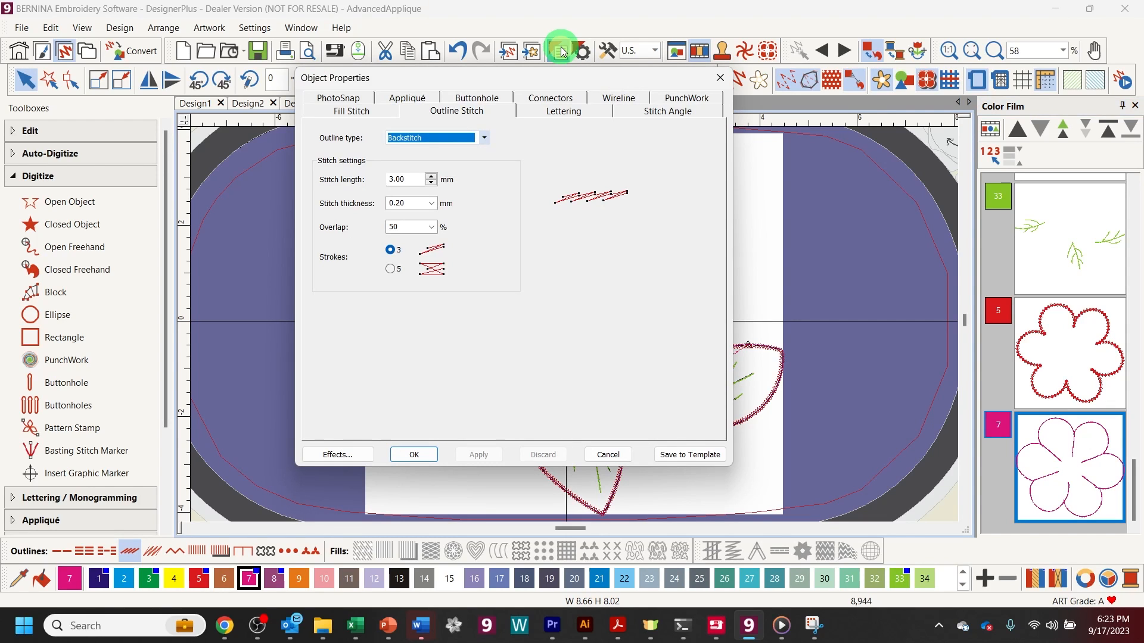
pyautogui.click(484, 138)
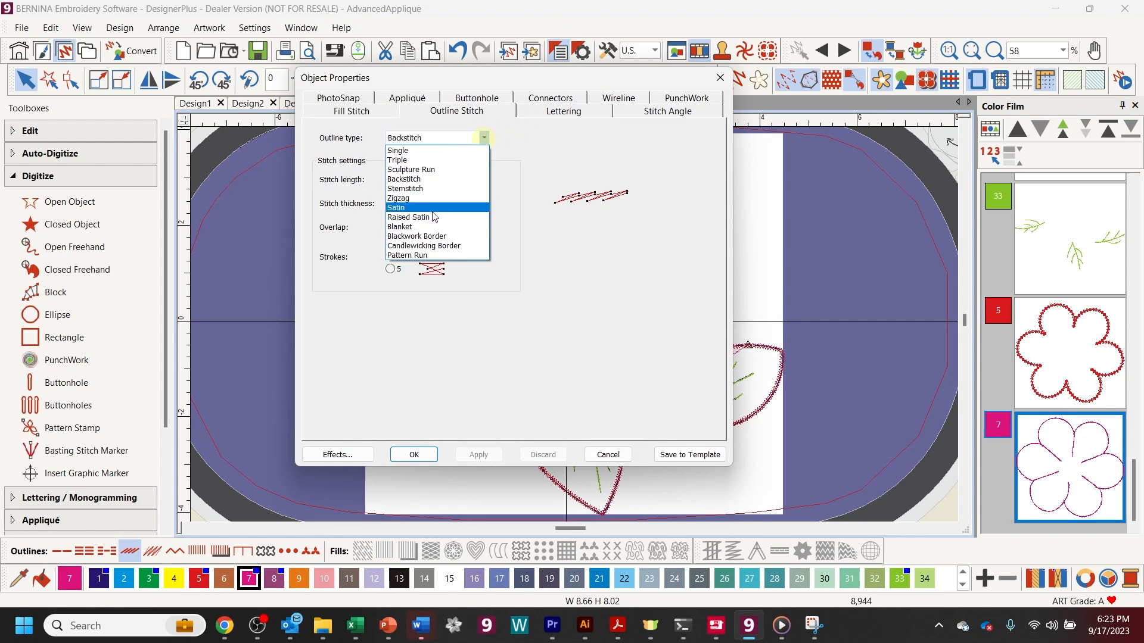
pyautogui.click(425, 256)
# Step: Choose pattern NP005-15 from the BerninaV5 set for the pink petal lines, apply it, and deselect them
pyautogui.click(482, 179)
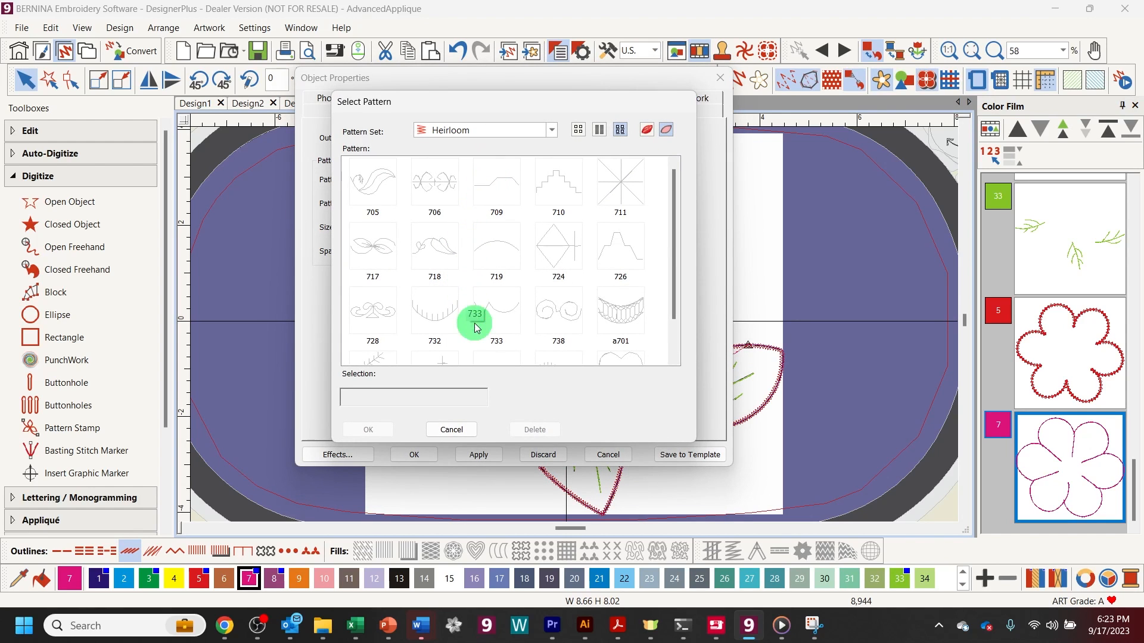
pyautogui.click(551, 130)
pyautogui.moveTo(552, 229); pyautogui.dragTo(554, 171)
pyautogui.click(445, 177)
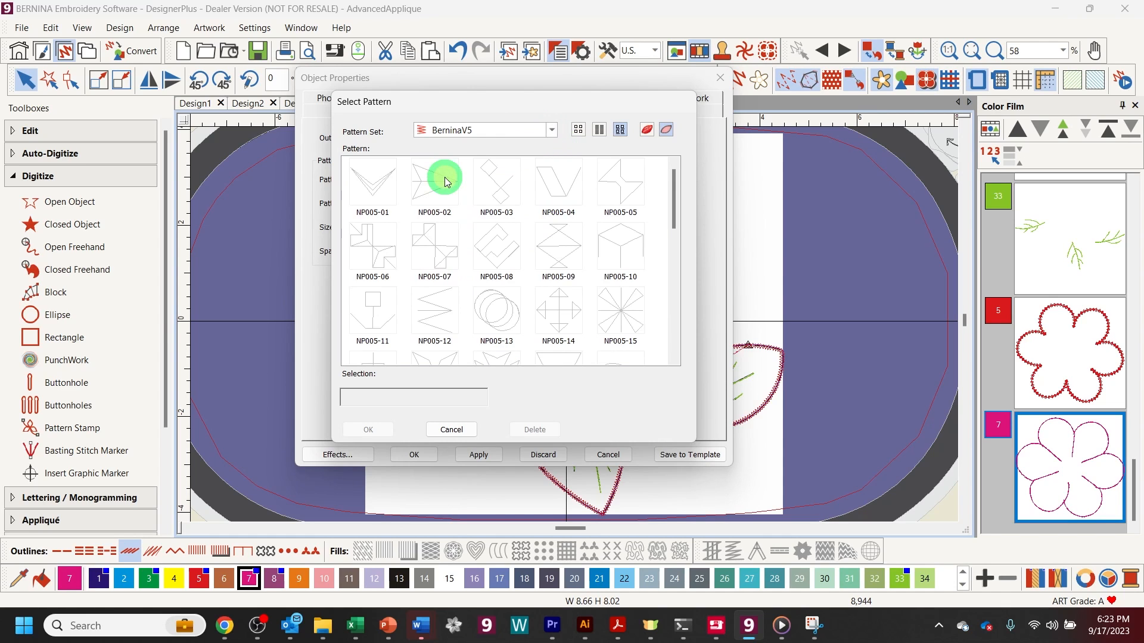
pyautogui.scroll(-3, 526, 240)
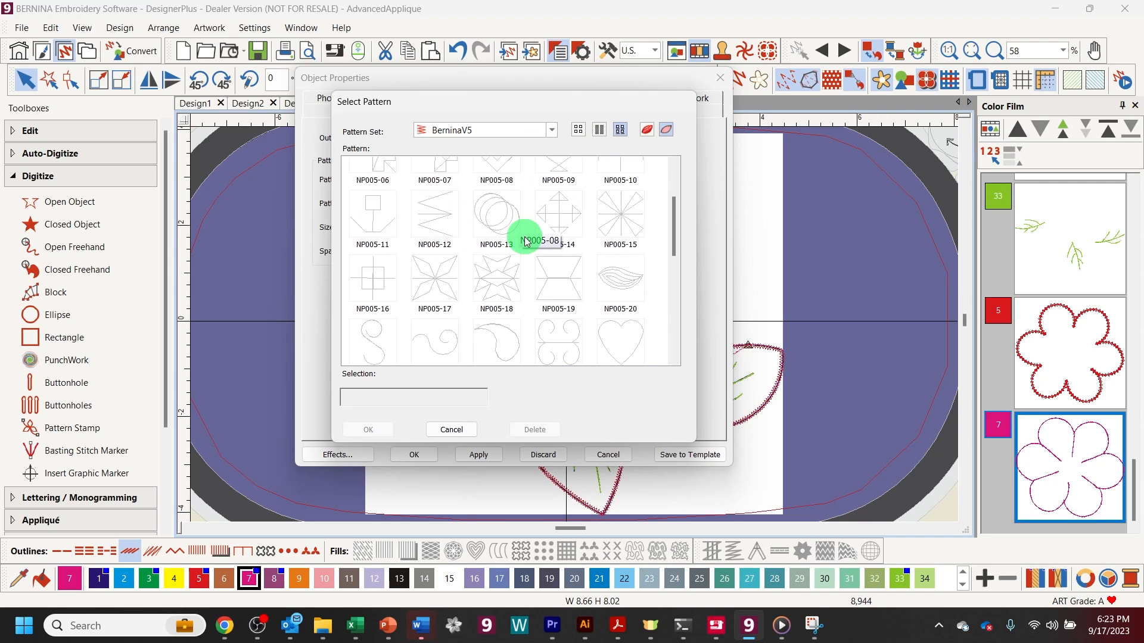
pyautogui.scroll(3, 552, 266)
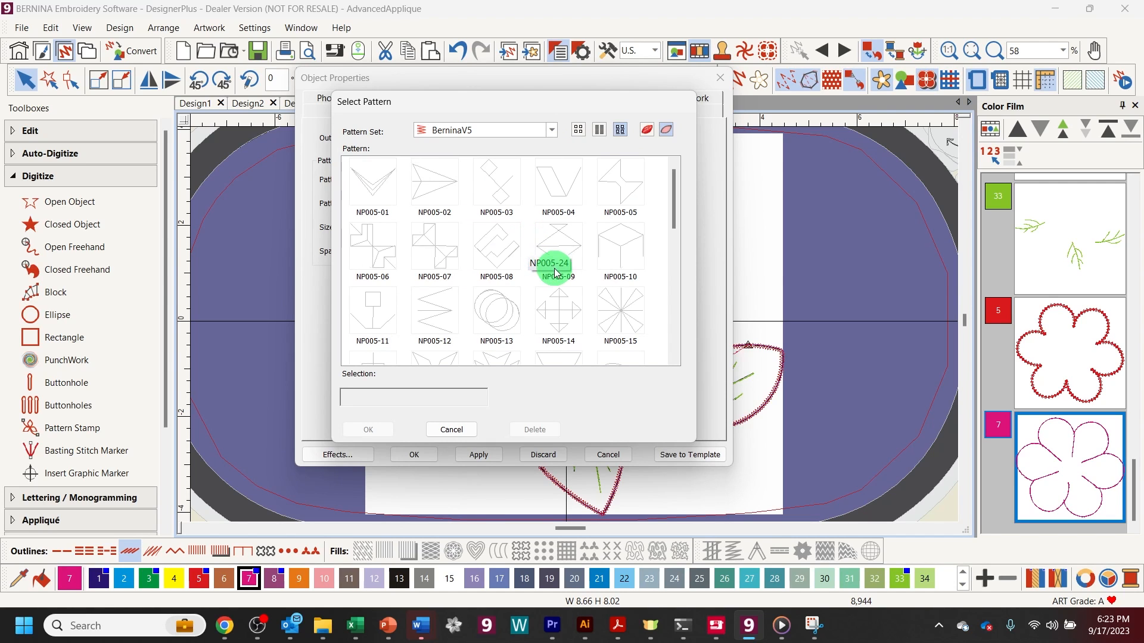
pyautogui.click(620, 321)
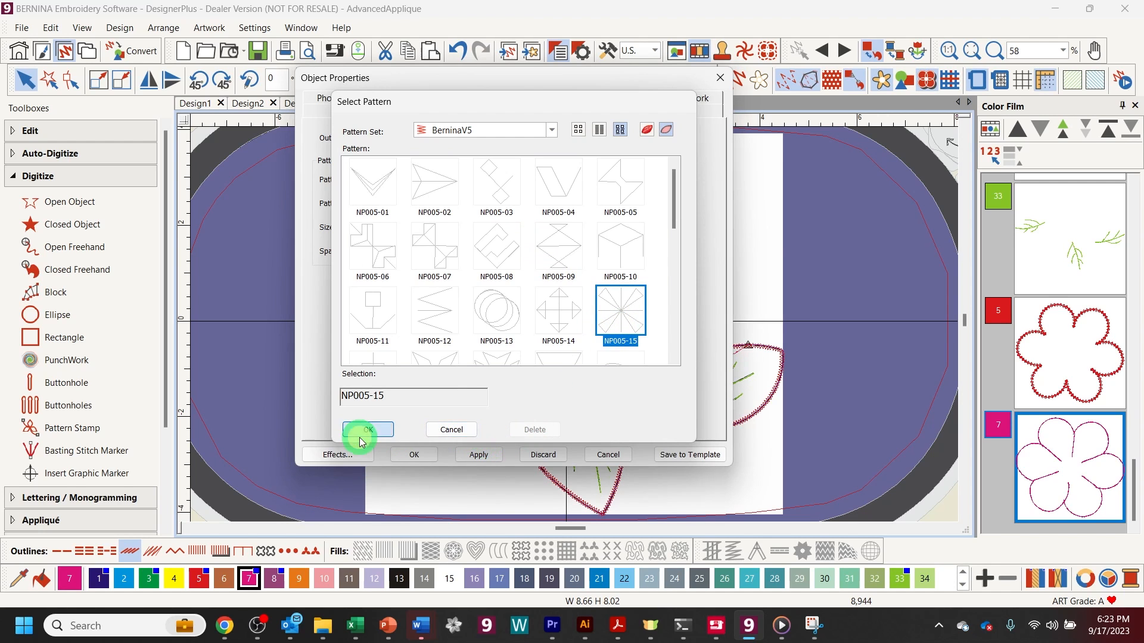
pyautogui.click(364, 430)
pyautogui.click(482, 454)
pyautogui.click(424, 454)
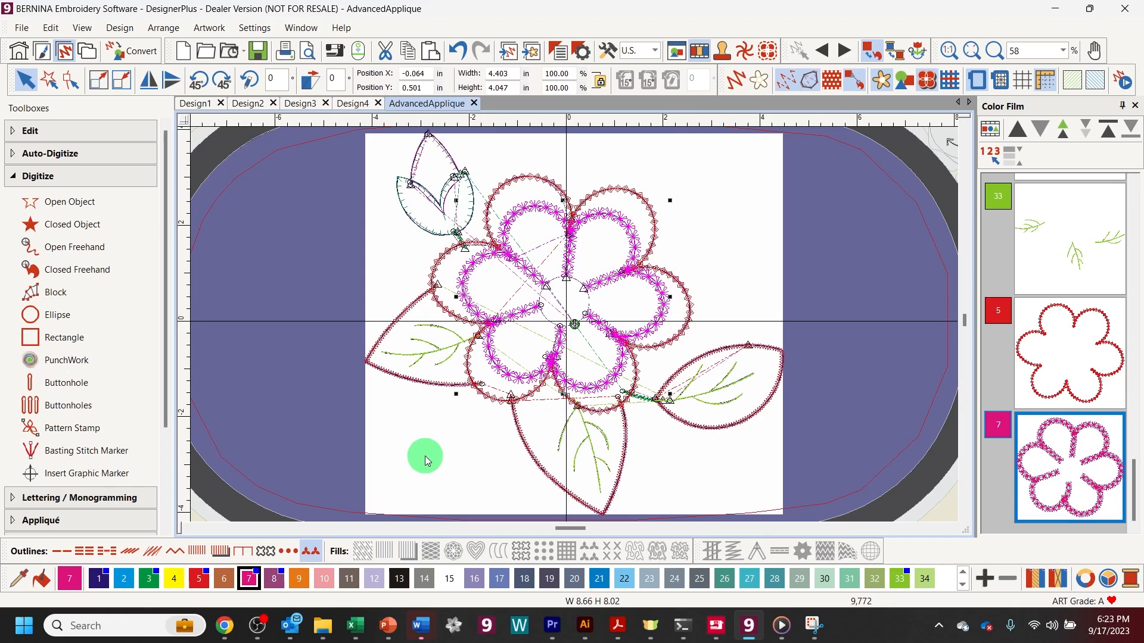
pyautogui.click(335, 245)
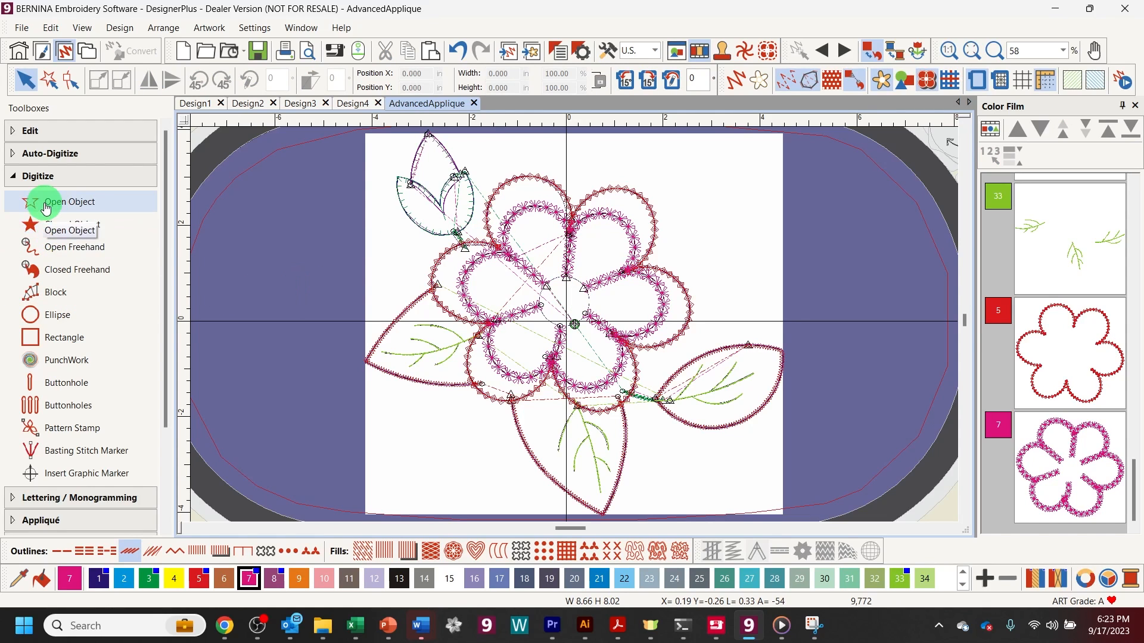
# Step: Digitize the flower's center circle as a closed object in yellow color 4, about 1.17 by 1.12 in
pyautogui.click(51, 224)
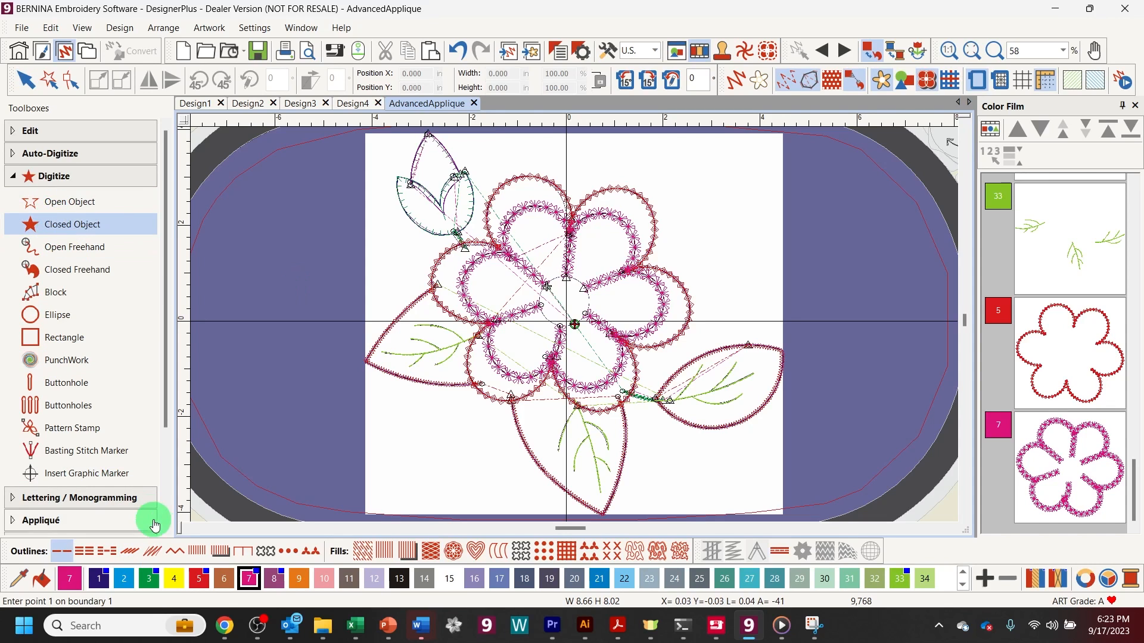
pyautogui.click(172, 579)
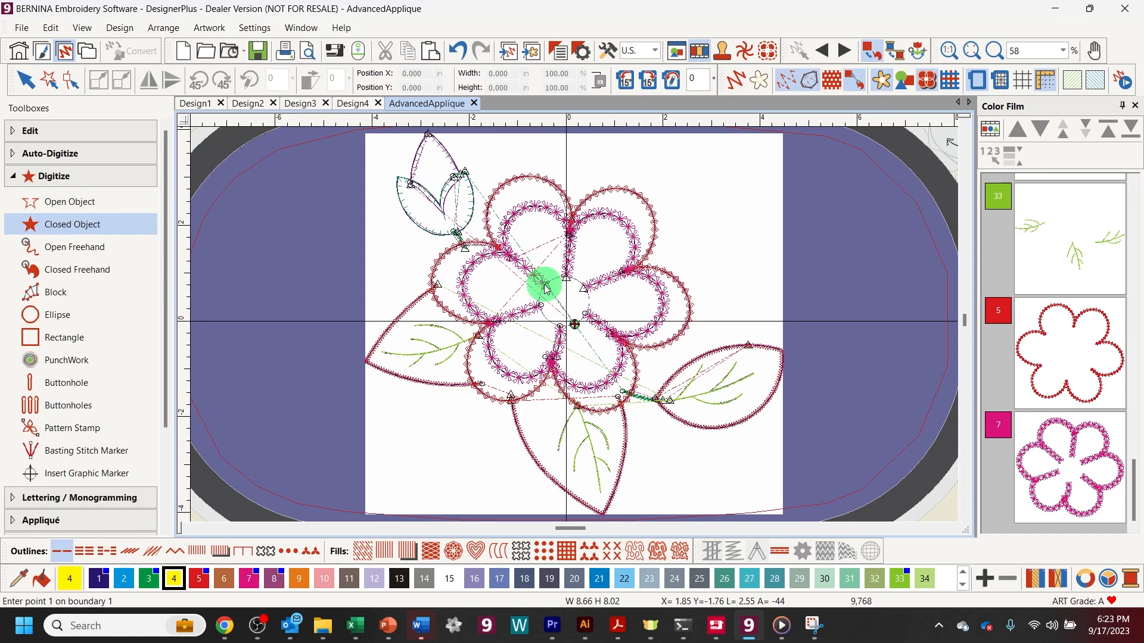
pyautogui.click(578, 282)
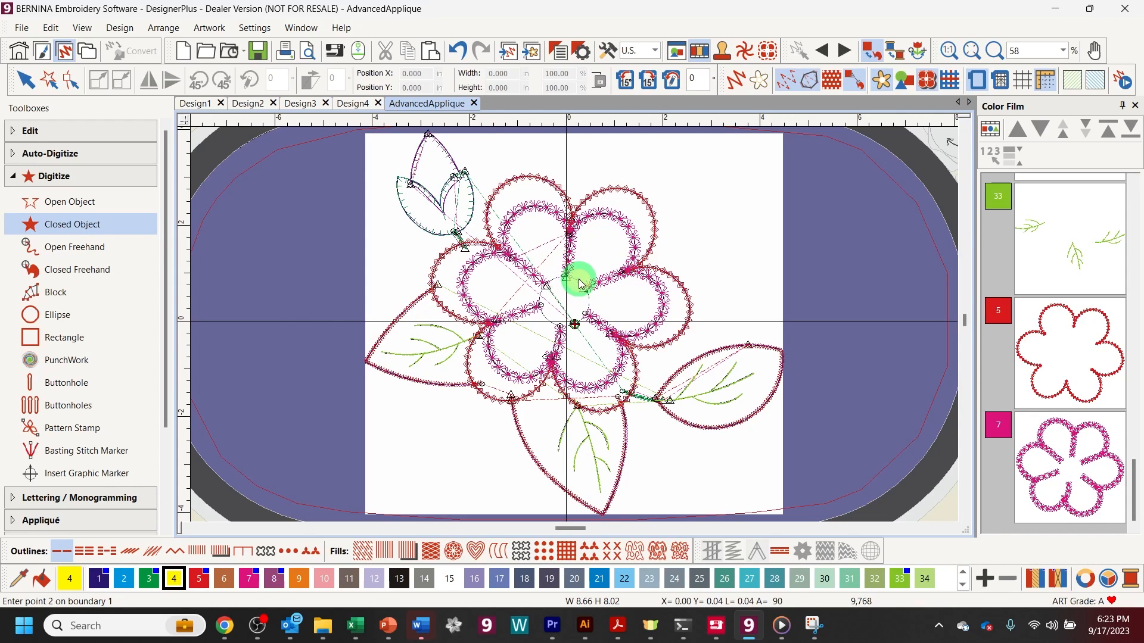
pyautogui.click(578, 278)
pyautogui.click(589, 313)
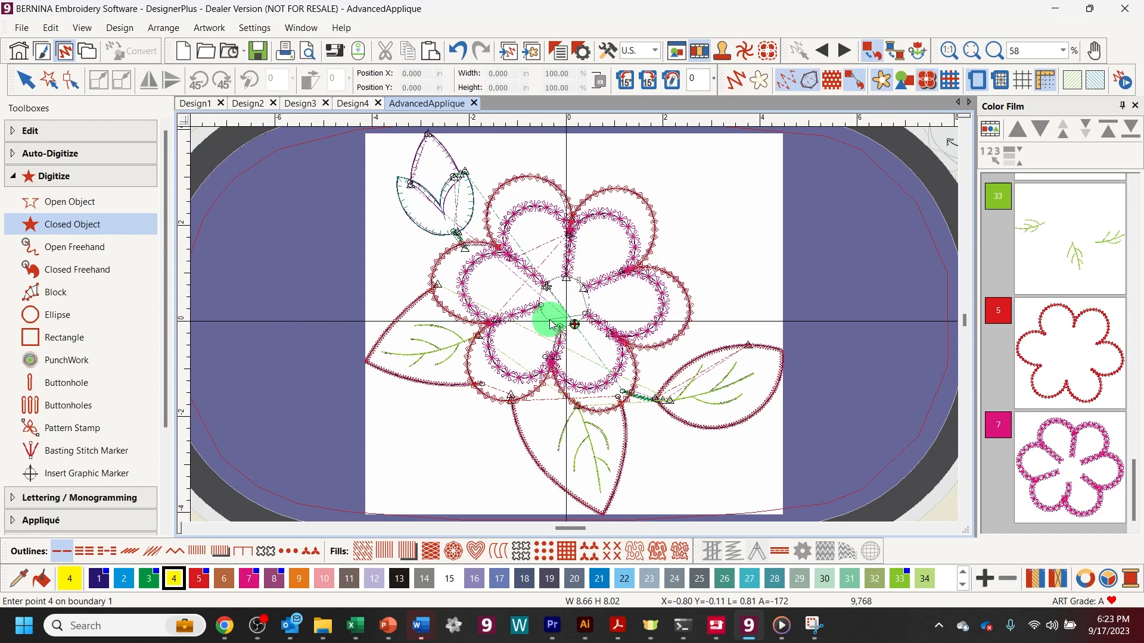
pyautogui.click(559, 326)
pyautogui.click(540, 305)
pyautogui.click(540, 282)
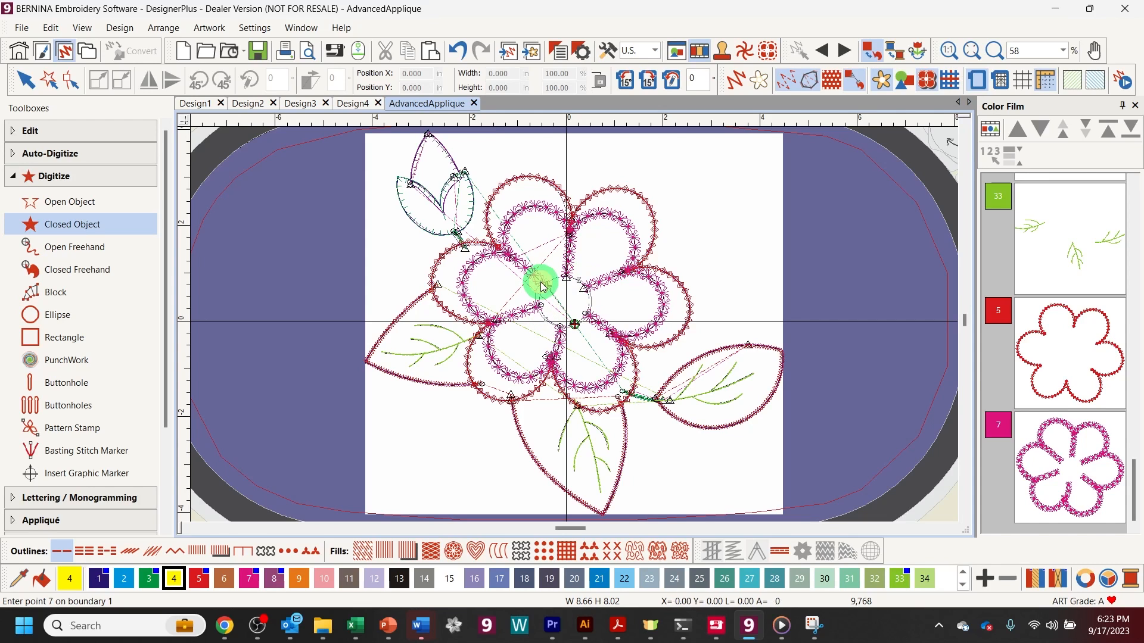
pyautogui.press('Return')
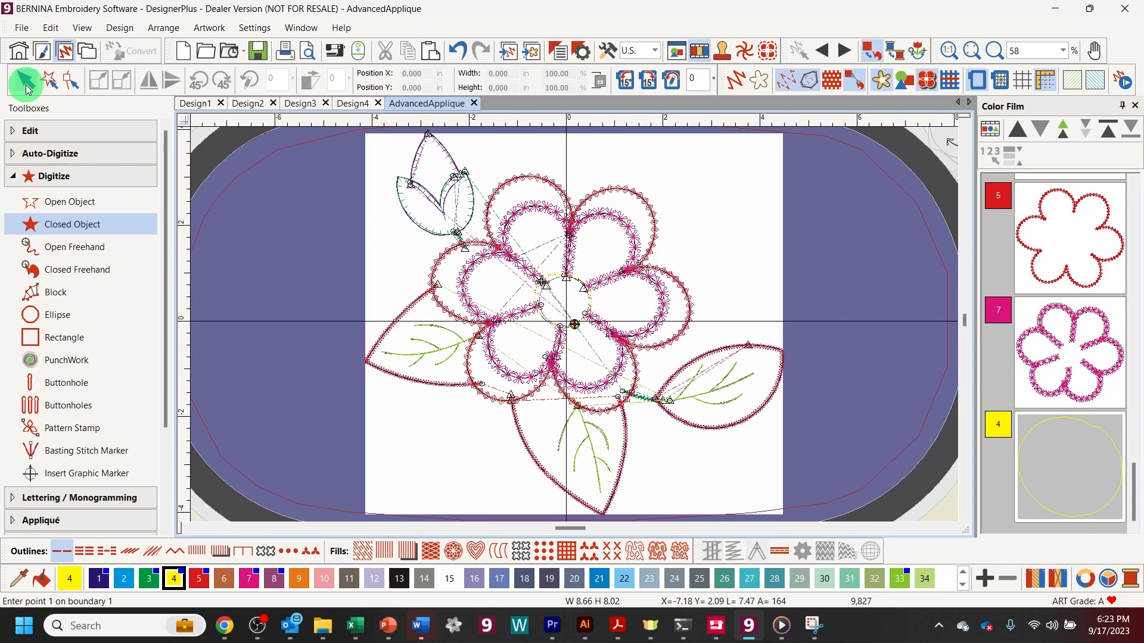
# Step: Set the outline type of the yellow center circle to Pattern Run
pyautogui.click(1034, 433)
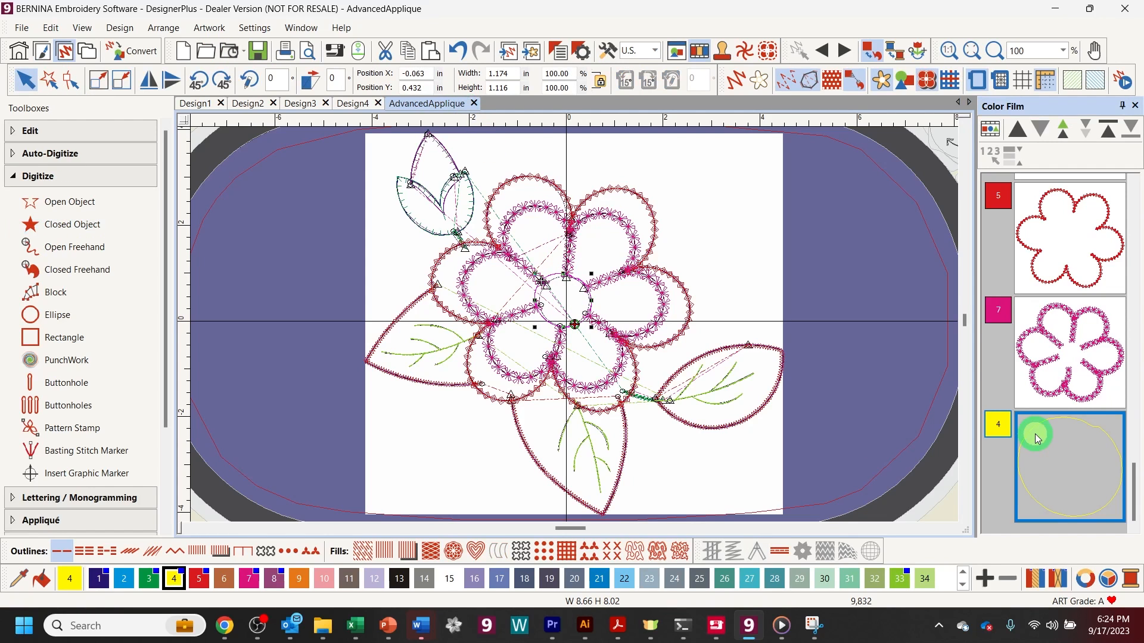
pyautogui.click(555, 55)
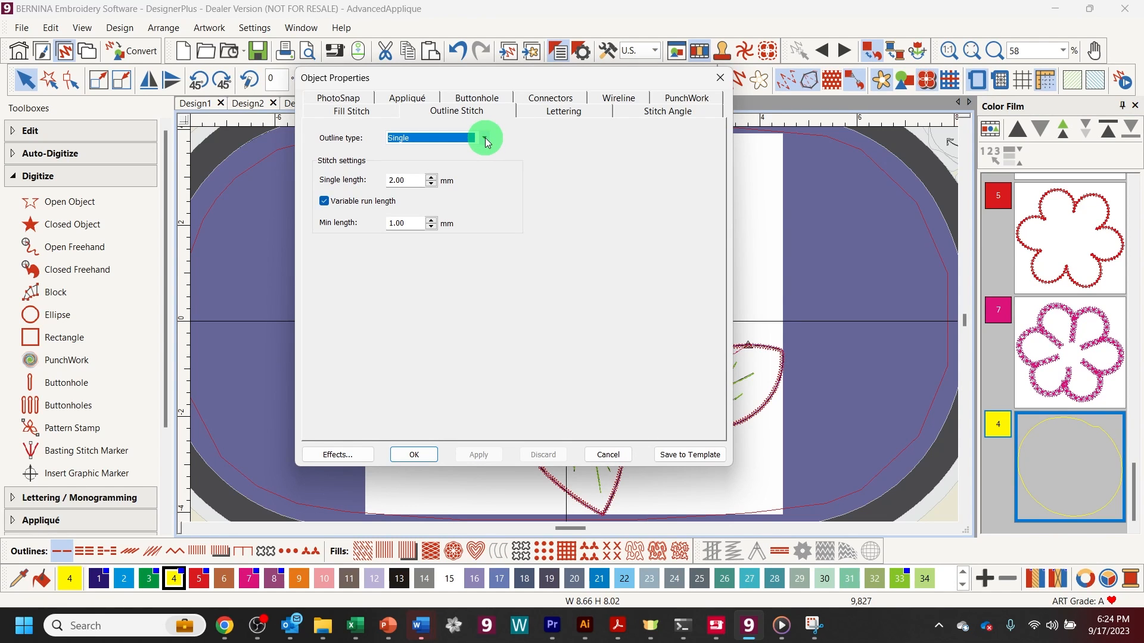
pyautogui.click(485, 137)
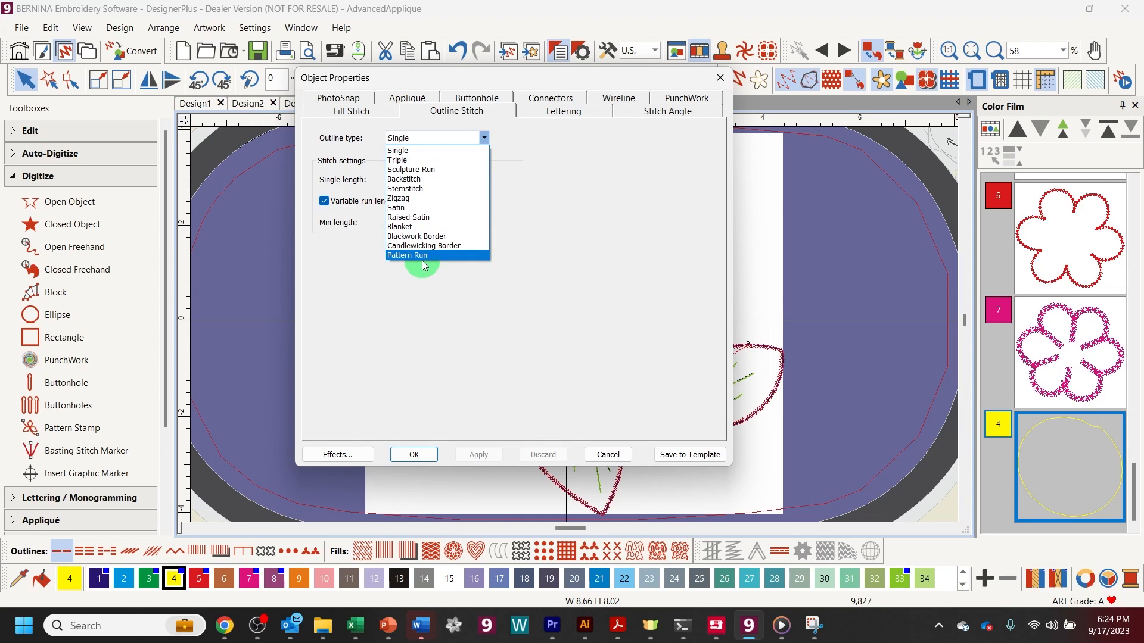
pyautogui.click(422, 259)
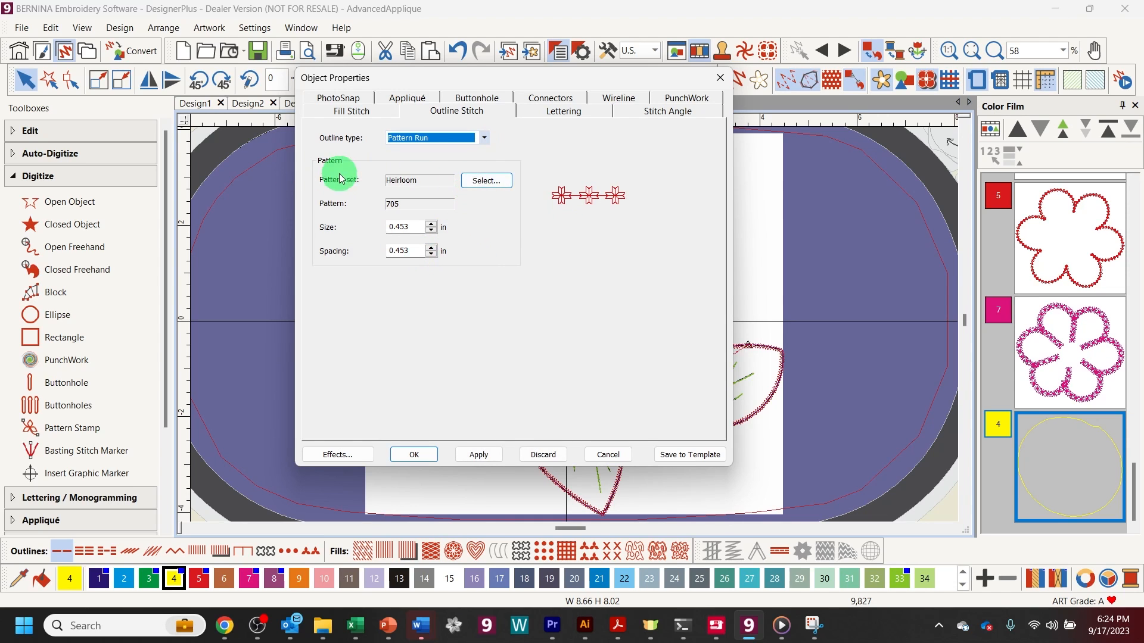
# Step: Choose pattern NP005-13 from the BerninaV5 set for the yellow center circle, apply it, and deselect the circle
pyautogui.click(481, 181)
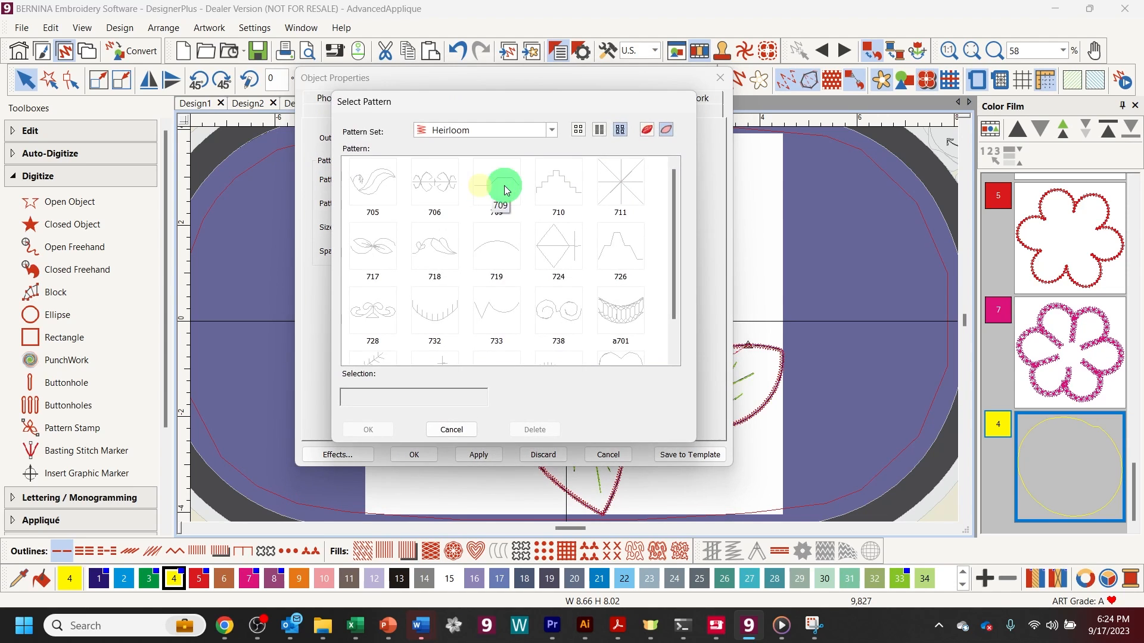
pyautogui.click(552, 131)
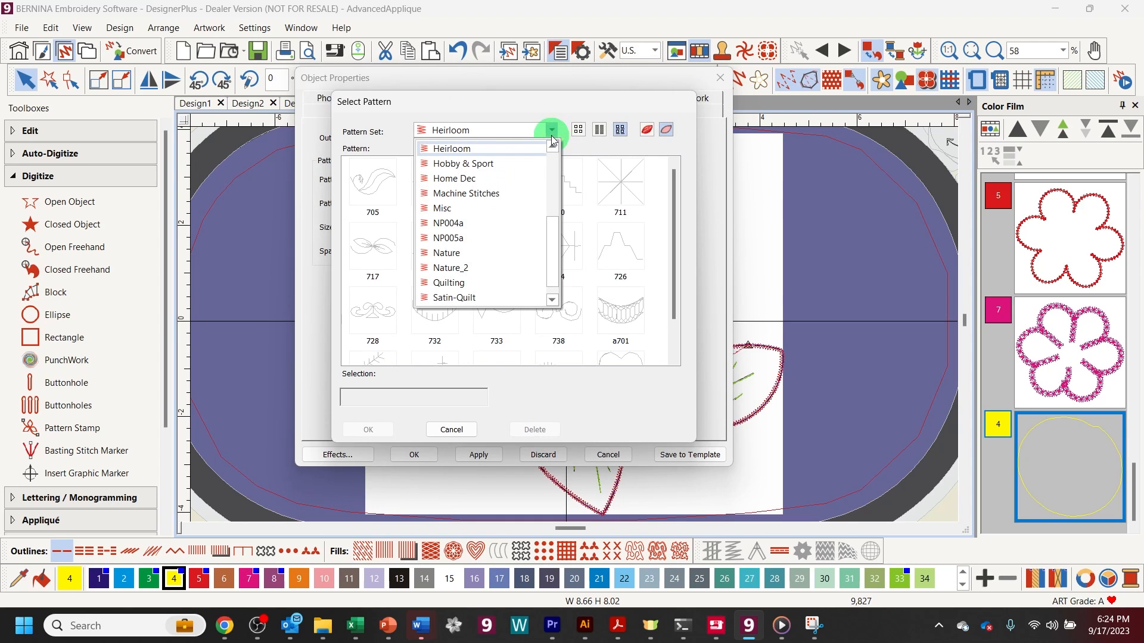
pyautogui.moveTo(556, 222); pyautogui.dragTo(555, 163)
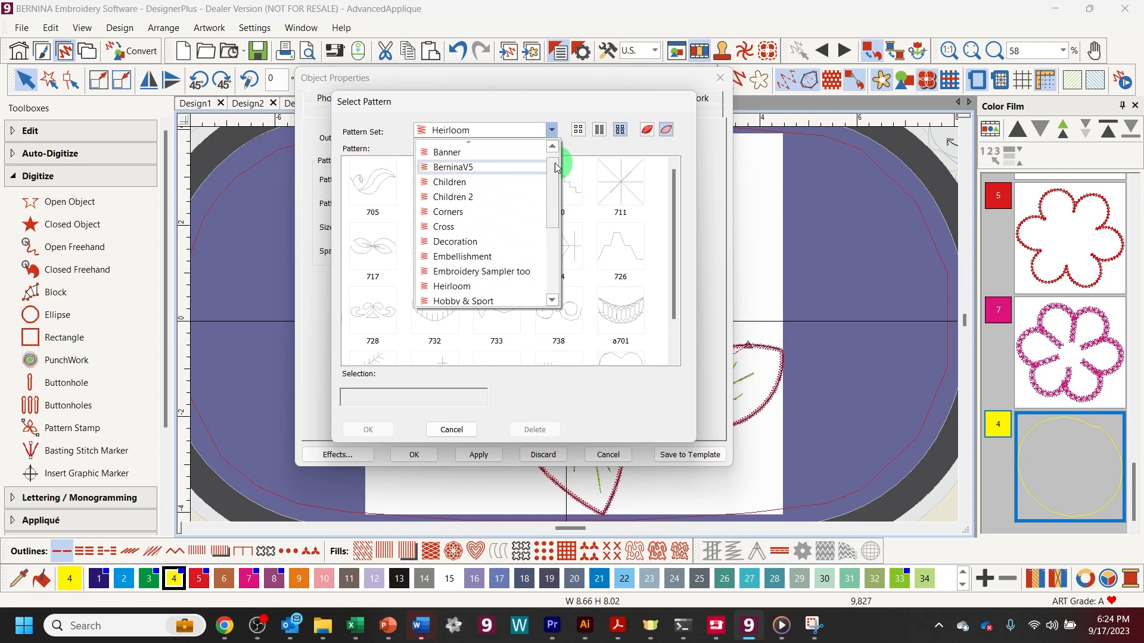
pyautogui.click(519, 165)
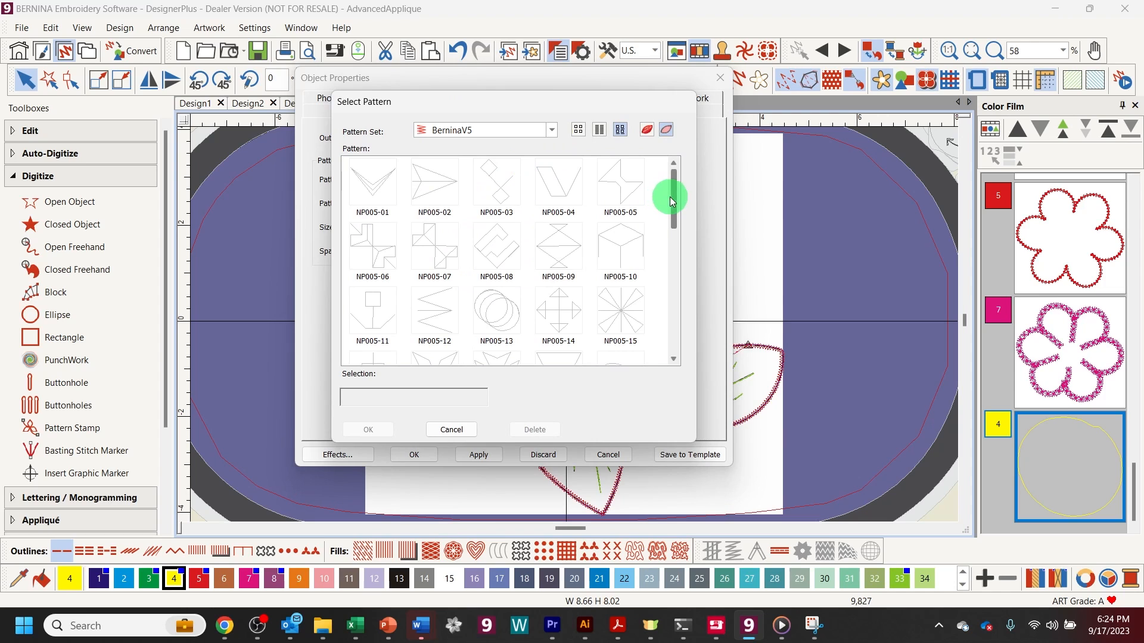
pyautogui.moveTo(671, 198); pyautogui.dragTo(668, 216)
pyautogui.click(500, 255)
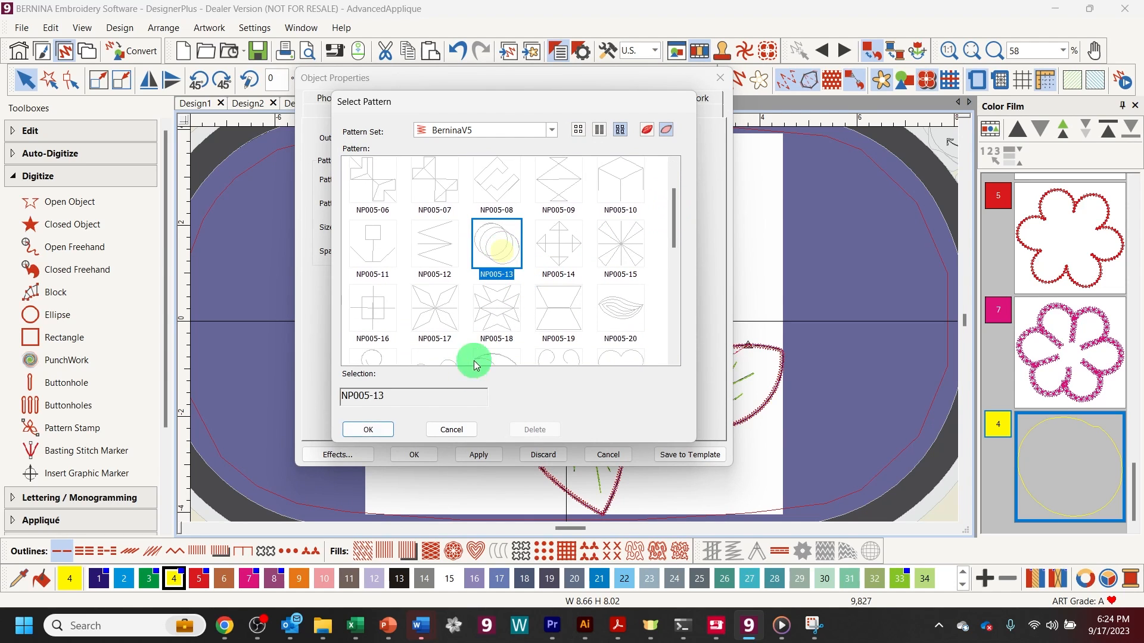
pyautogui.click(379, 425)
pyautogui.click(438, 456)
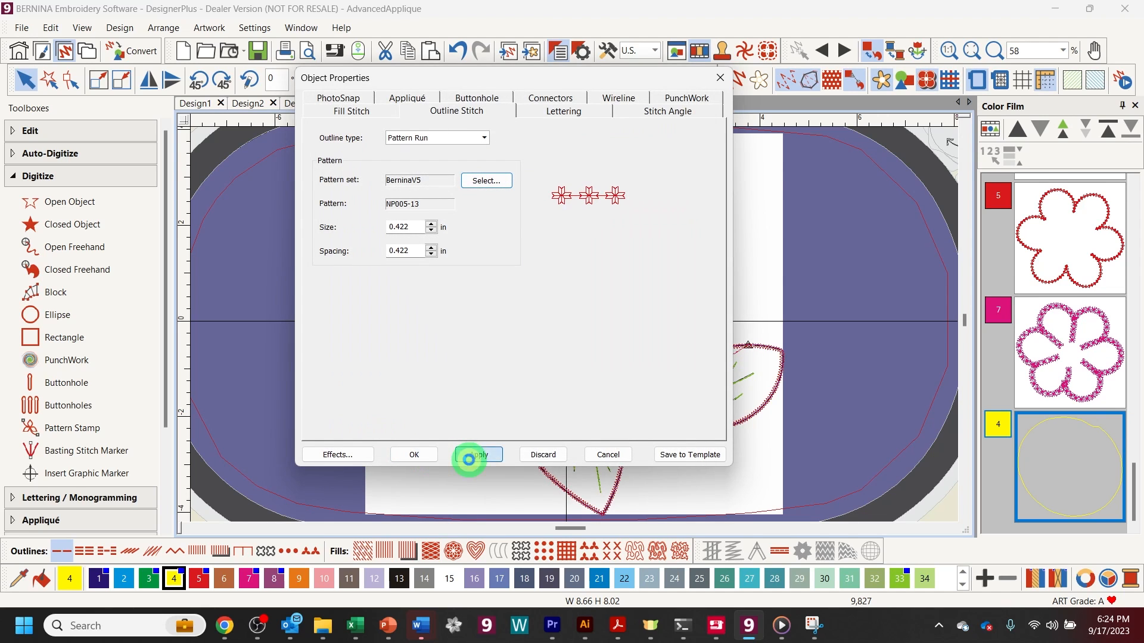
pyautogui.click(904, 356)
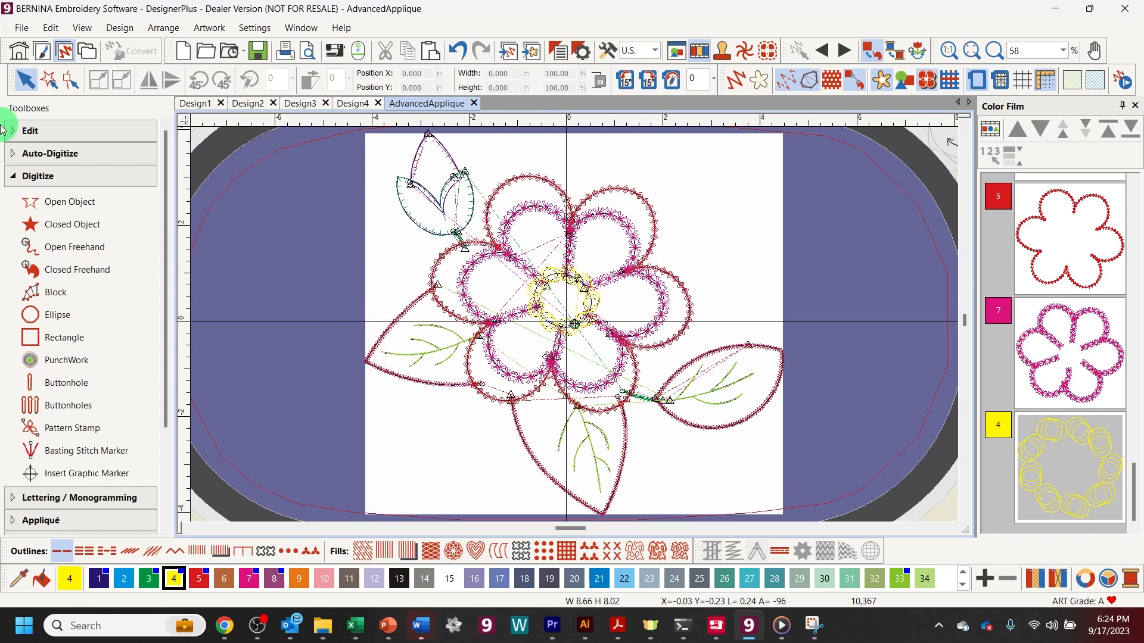
# Step: Start Advanced Appliqué on the pink color 7 petal lines
pyautogui.click(12, 176)
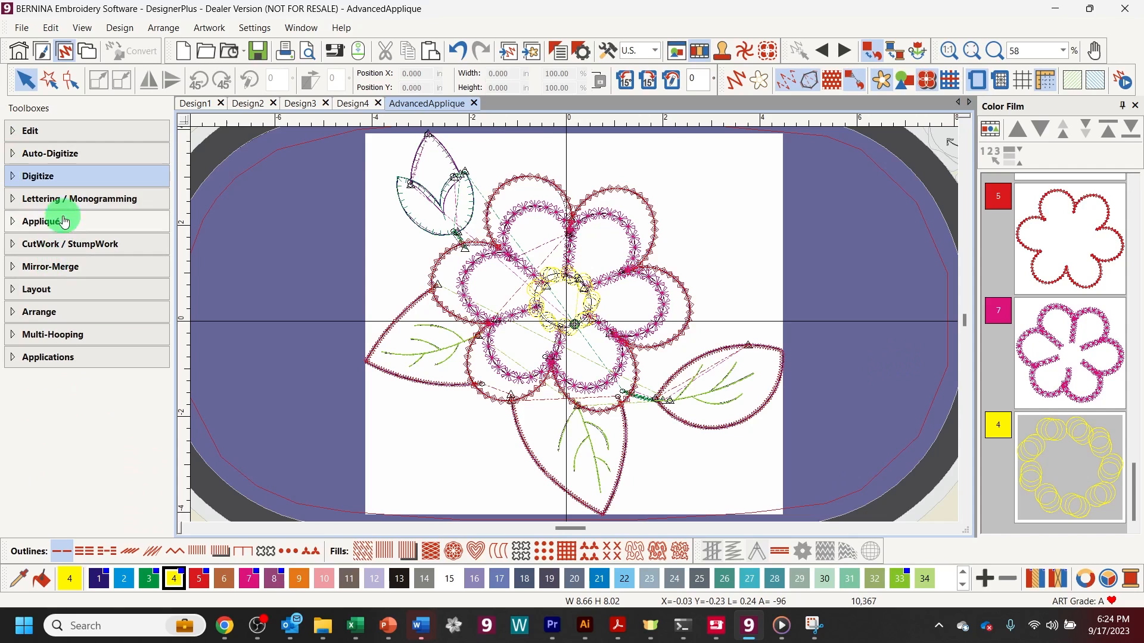
pyautogui.click(67, 219)
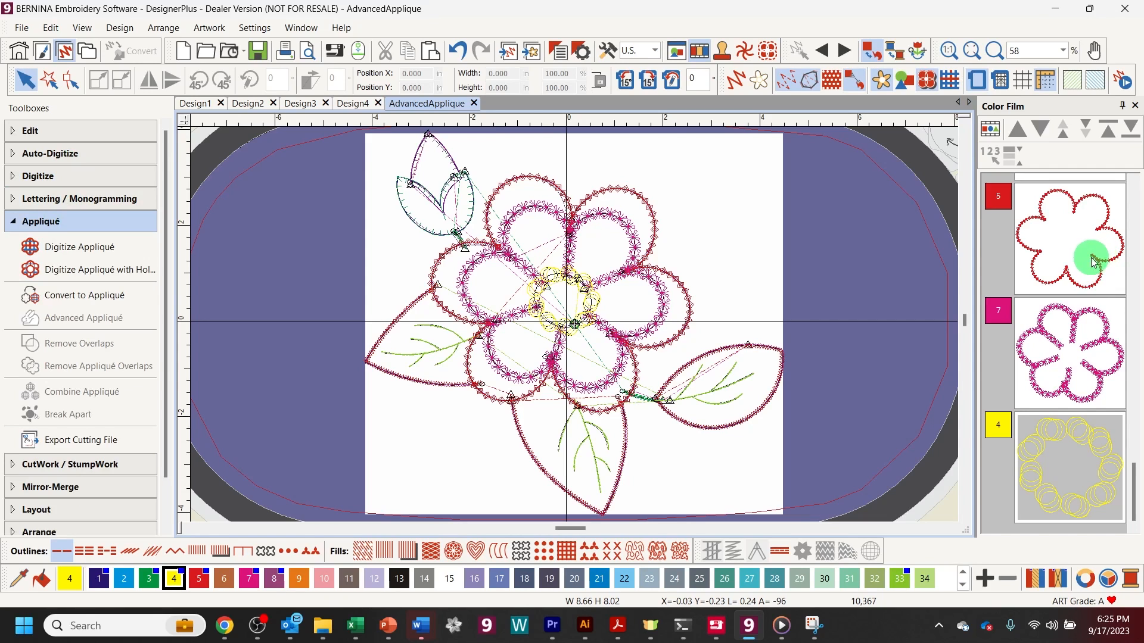
pyautogui.scroll(1, 1090, 261)
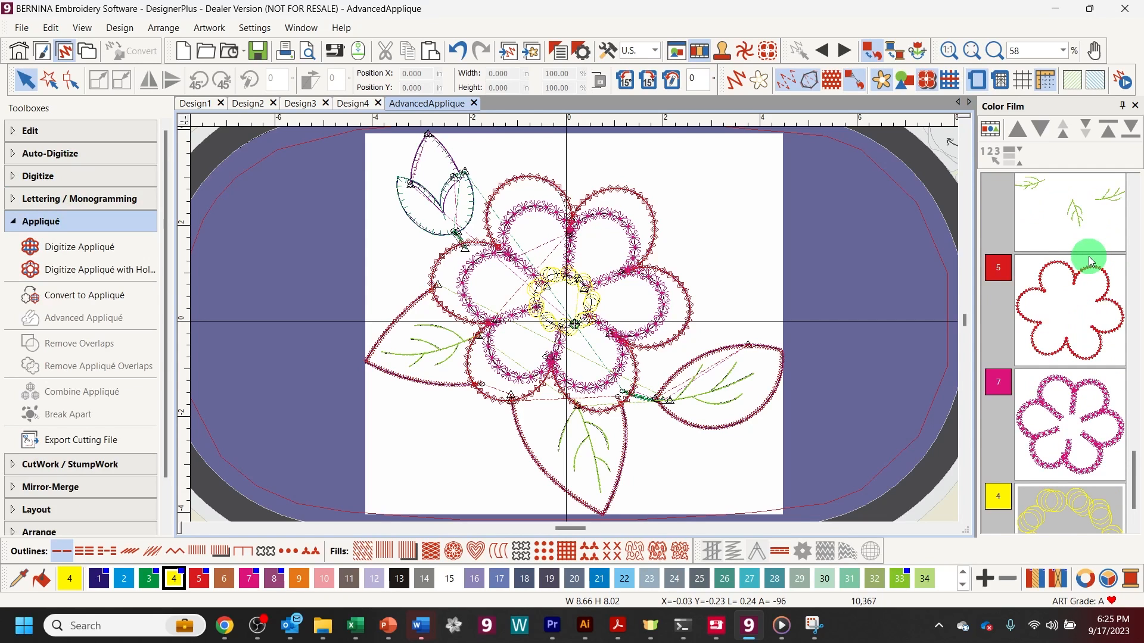
pyautogui.click(1103, 428)
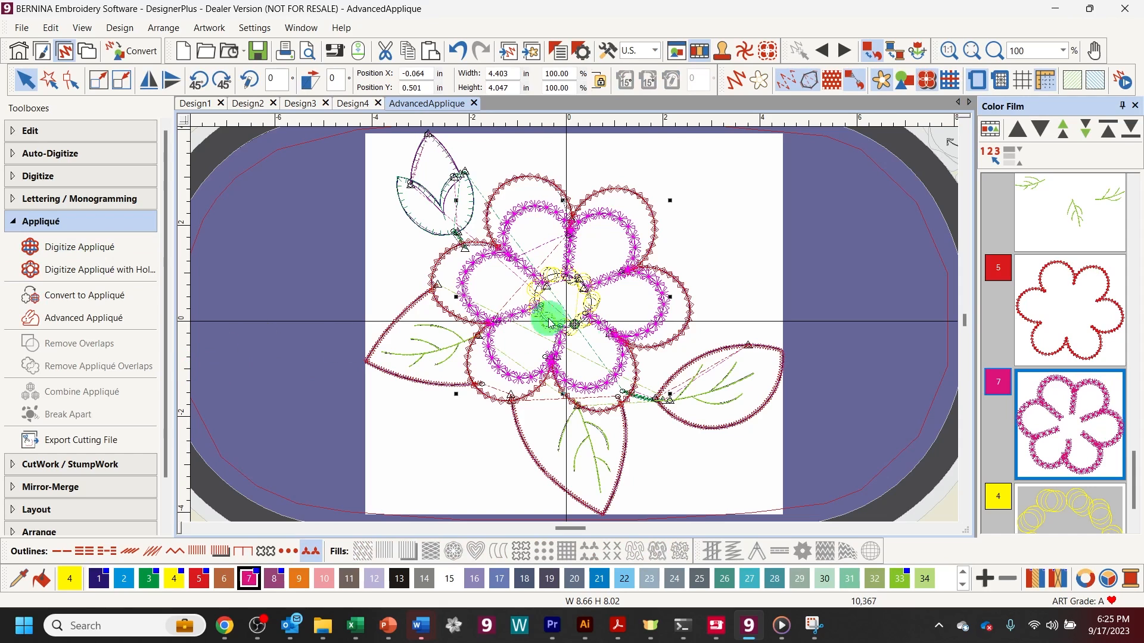
pyautogui.click(76, 317)
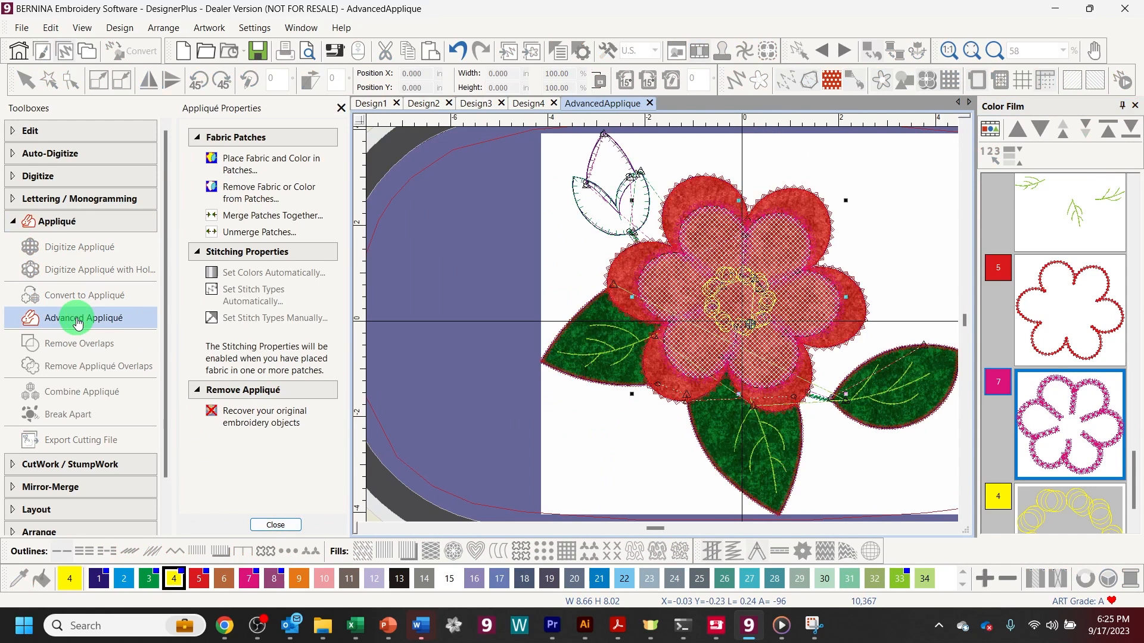
# Step: Place a mottled pink fabric in the flower's inner petal patch and return to the Advanced Appliqué options
pyautogui.click(256, 162)
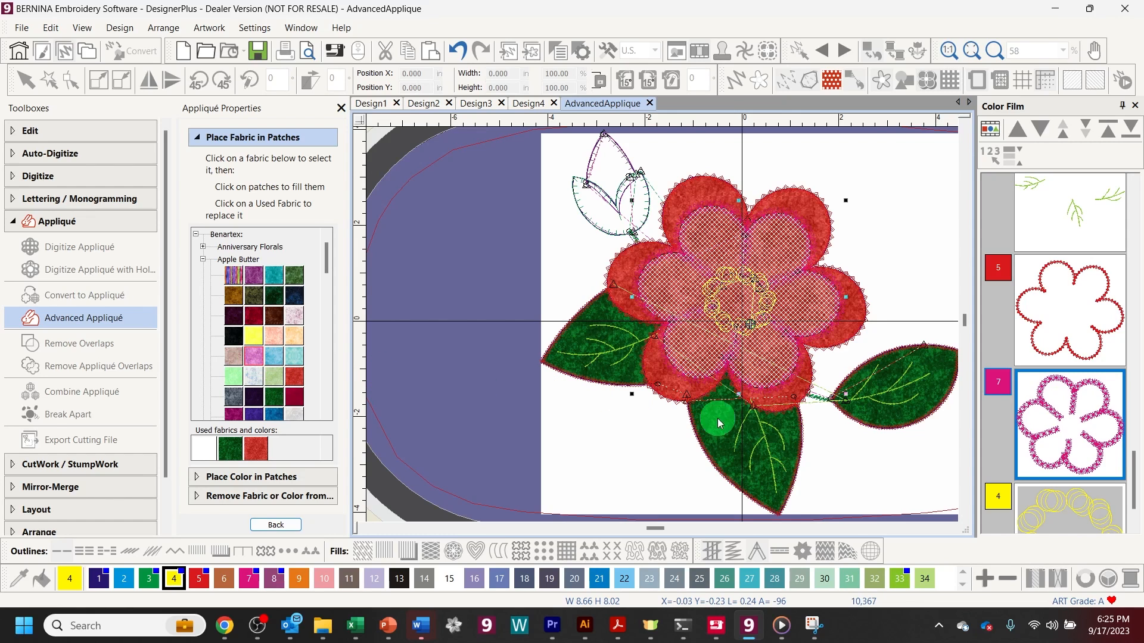
pyautogui.click(699, 360)
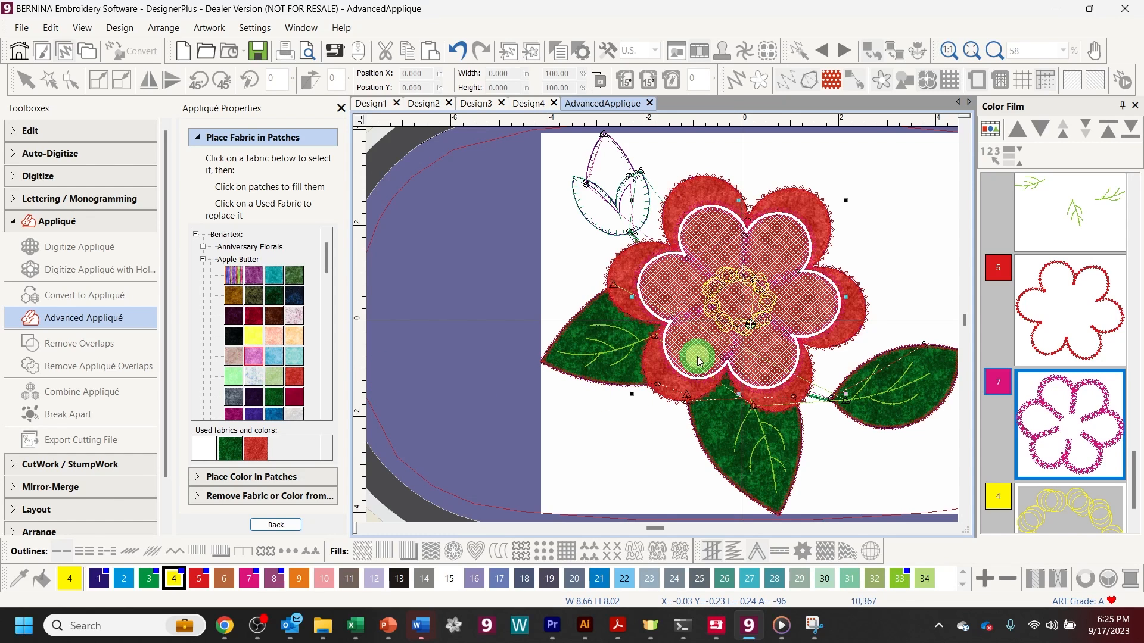
pyautogui.click(275, 524)
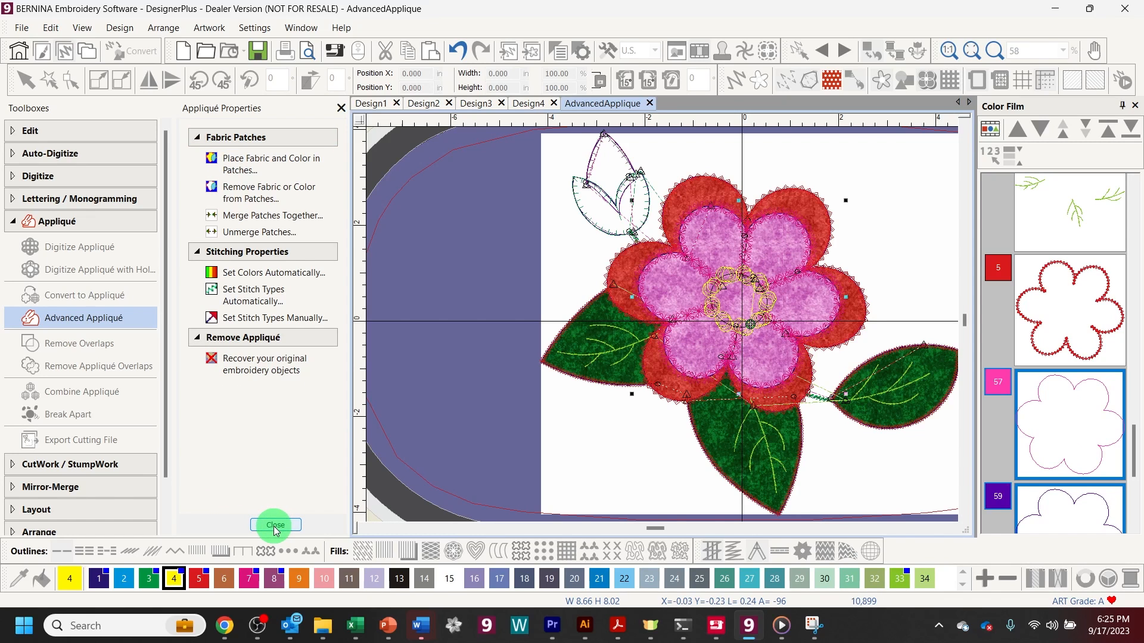
# Step: Close Advanced Appliqué for the inner petals, hide the white background artwork, and show the appliqué fabrics in the design
pyautogui.click(275, 526)
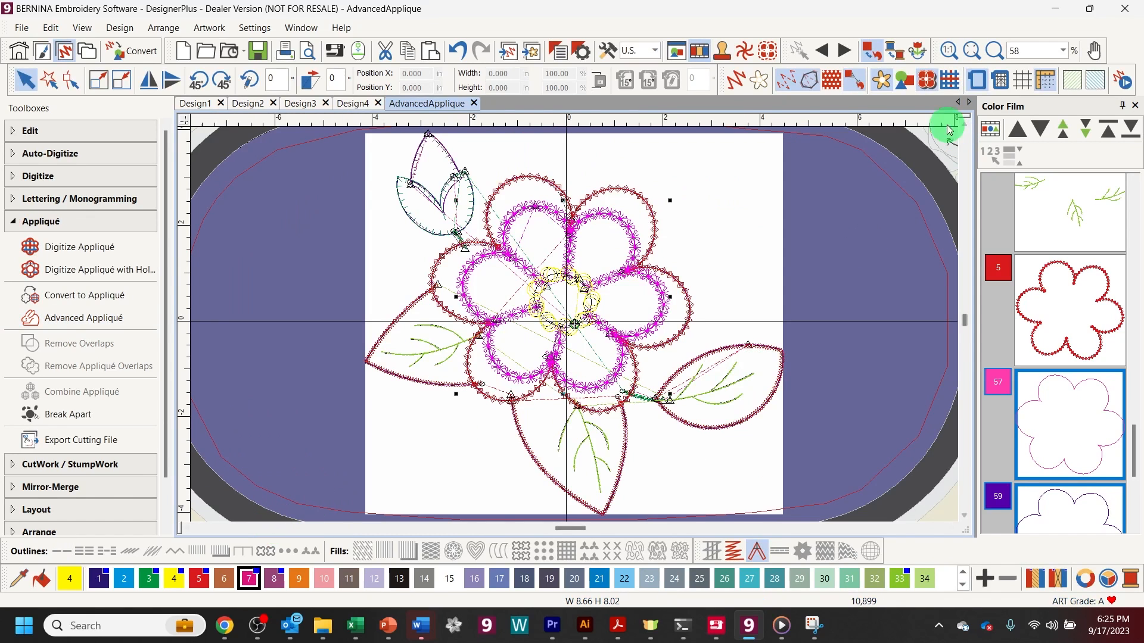
pyautogui.click(881, 80)
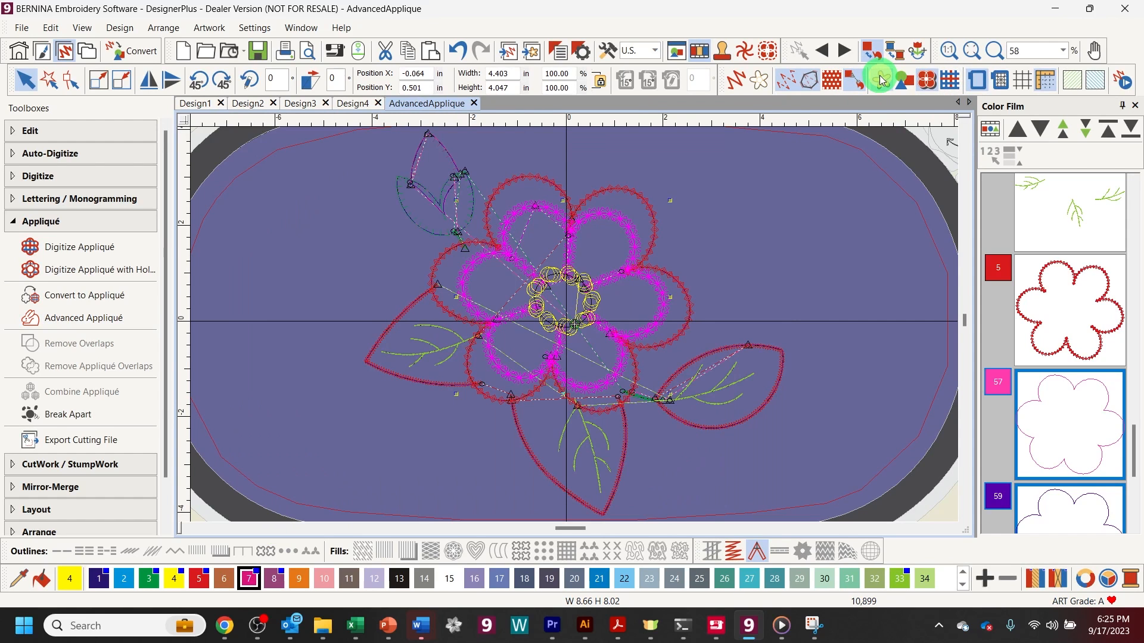
pyautogui.click(952, 81)
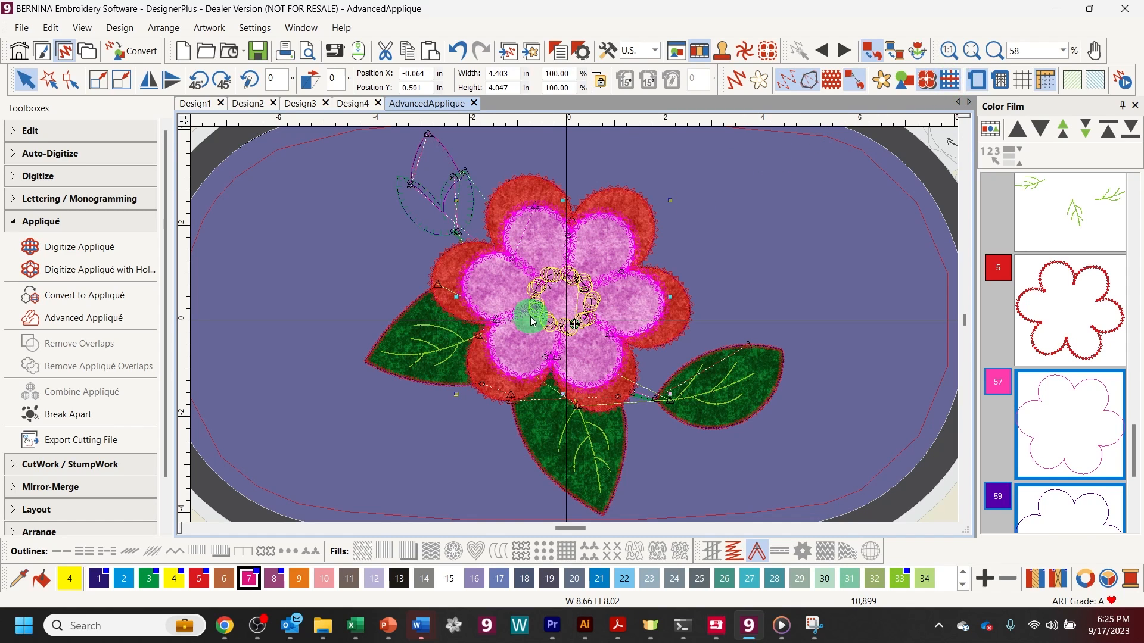
# Step: Use Advanced Appliqué on the yellow color 4 center circle, fill its patch with a yellow Apple Butter fabric, and close the tool
pyautogui.scroll(-5, 1063, 428)
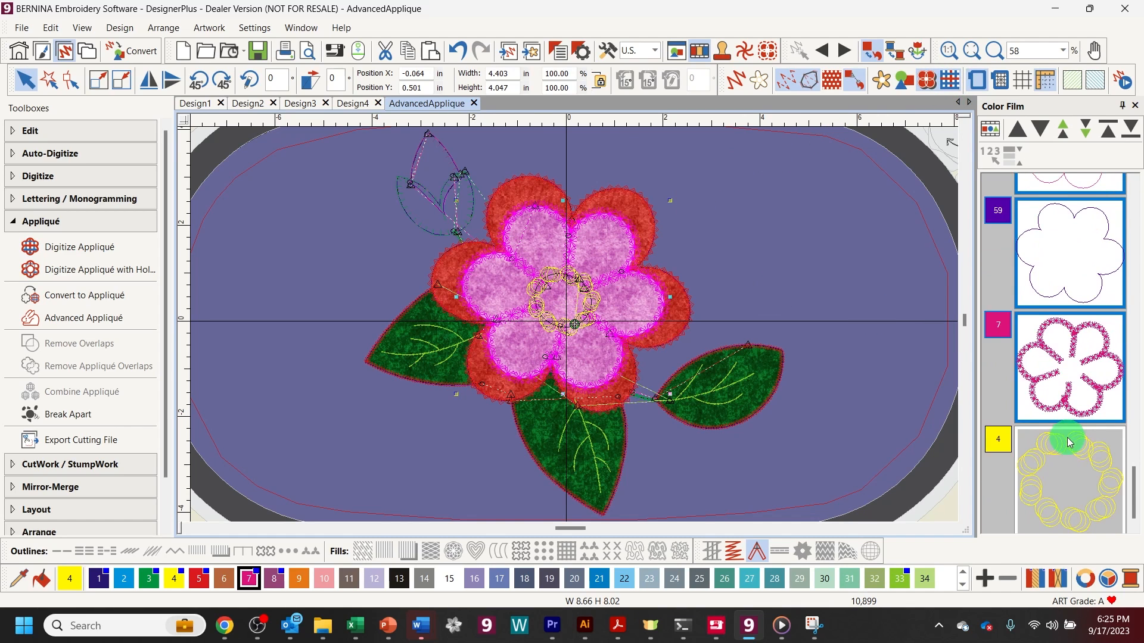
pyautogui.click(1066, 438)
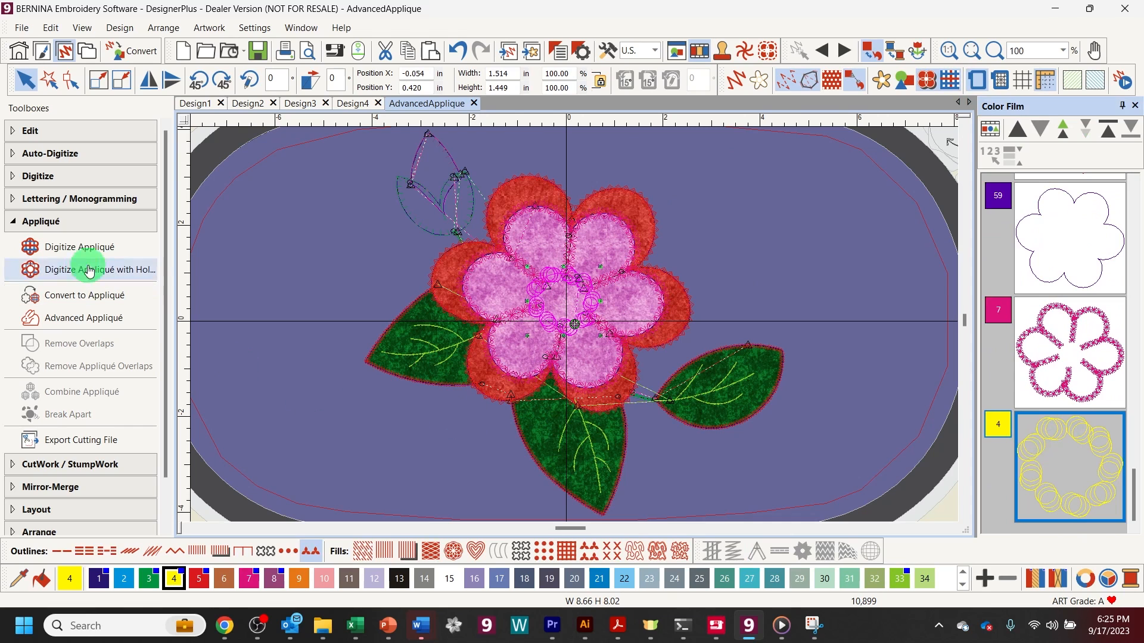
pyautogui.click(67, 330)
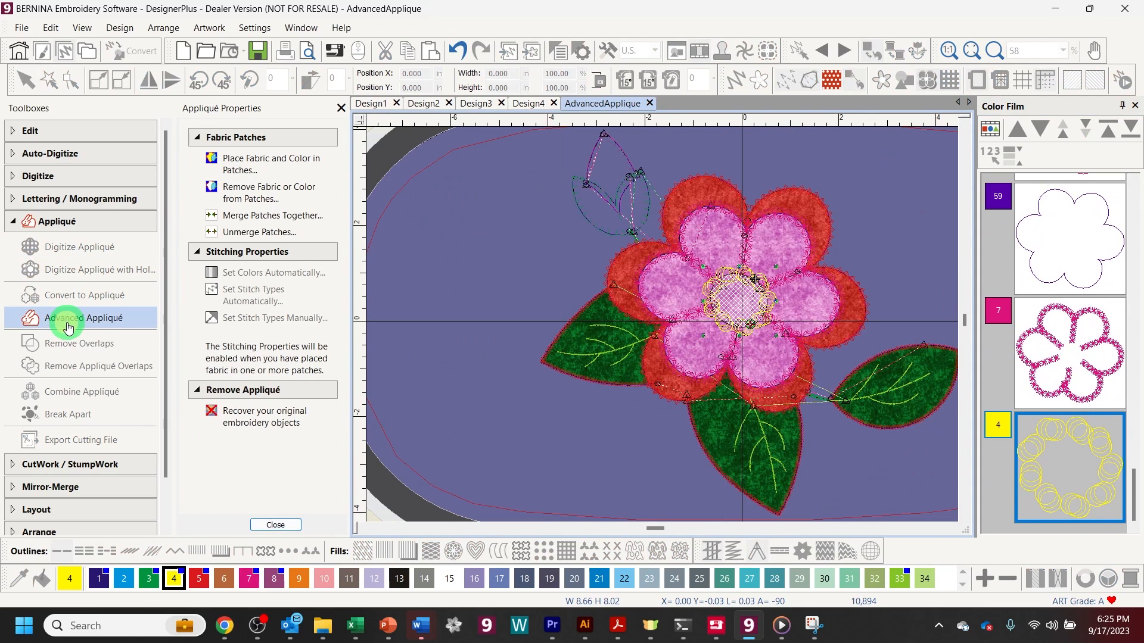
pyautogui.click(214, 159)
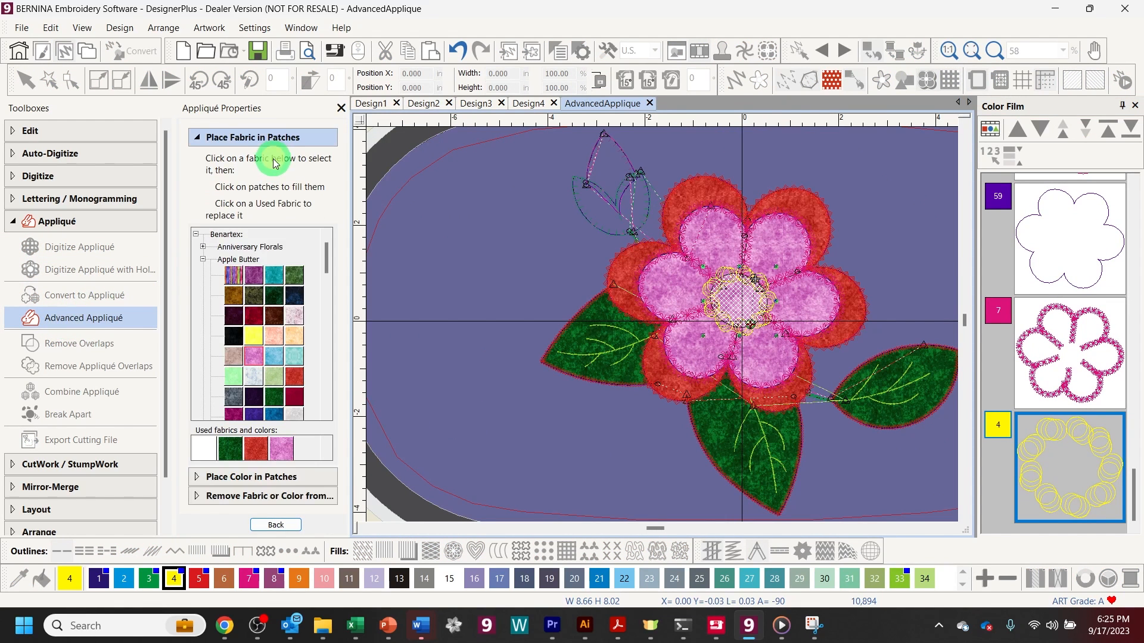
pyautogui.click(251, 338)
pyautogui.click(748, 301)
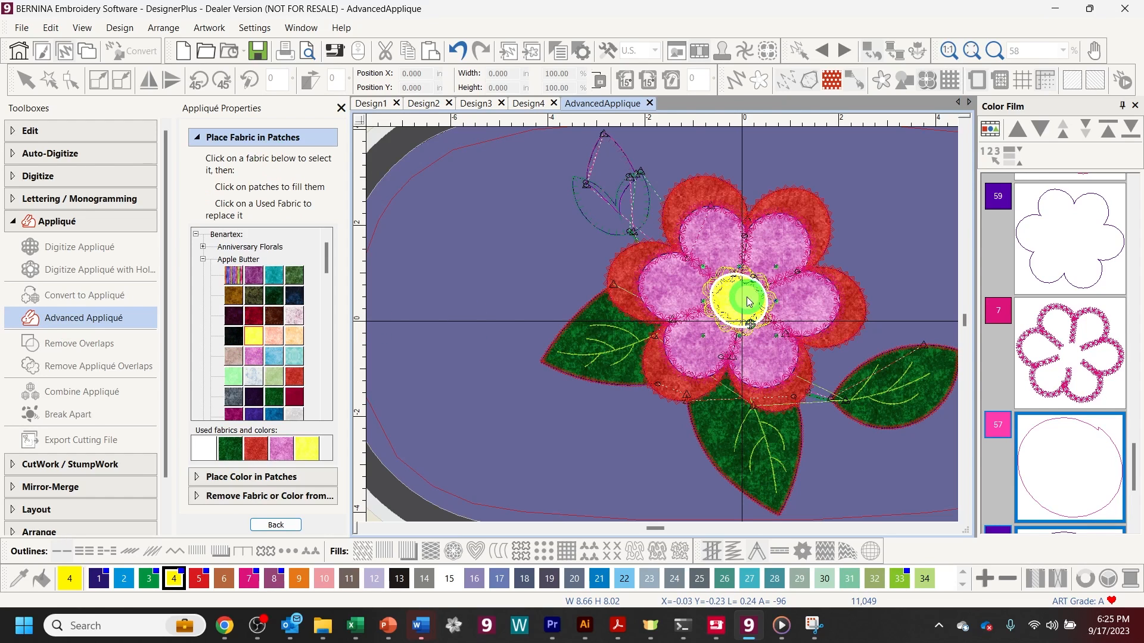
pyautogui.click(274, 524)
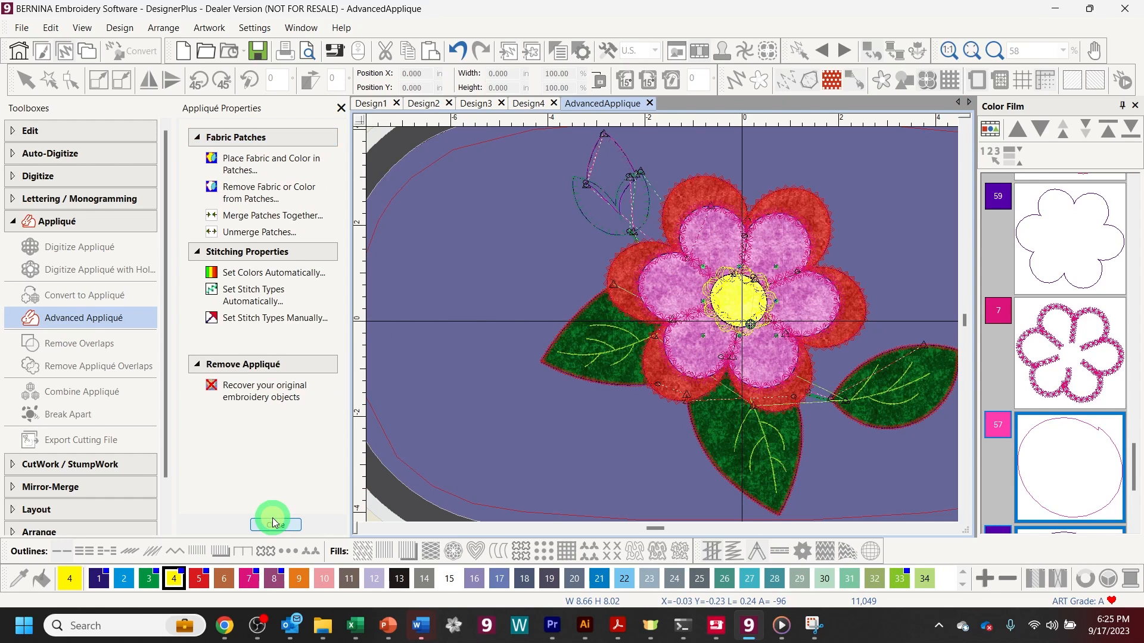
pyautogui.click(277, 524)
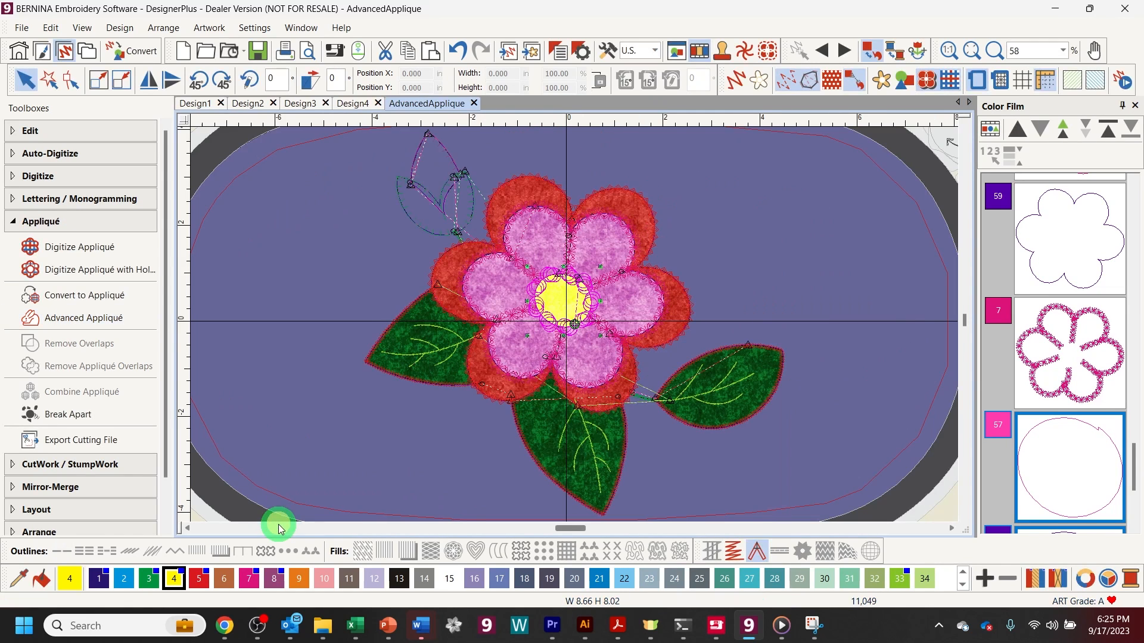
# Step: Turn on the stitch view, select the combined flower-and-leaf appliqué with the red color 5 leaf outlines, and break it apart
pyautogui.click(737, 83)
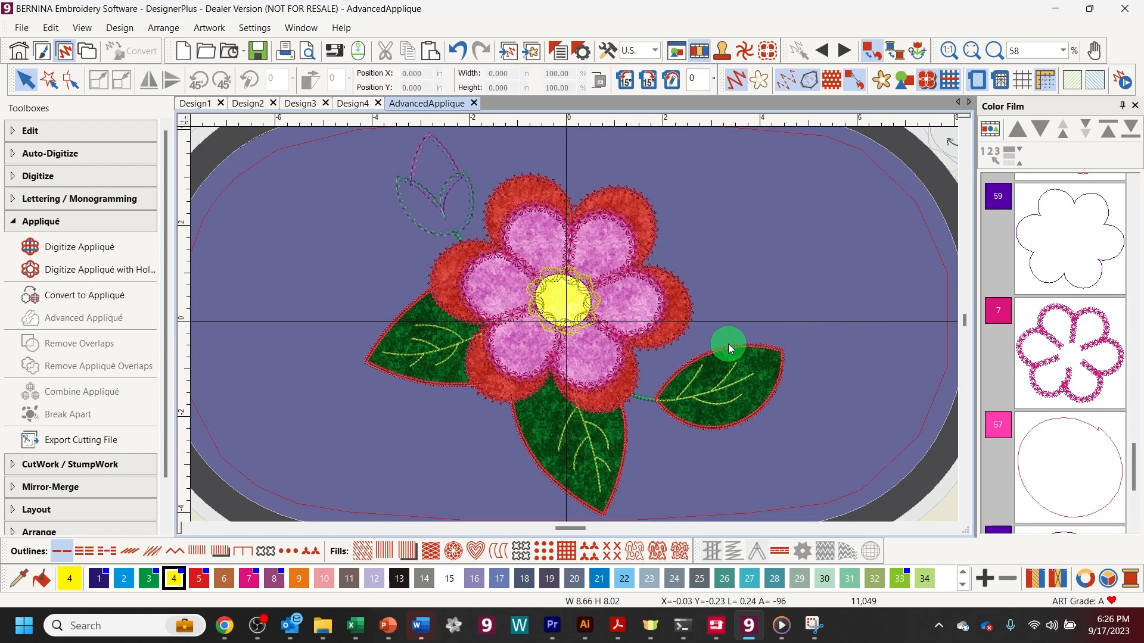
pyautogui.scroll(3, 1101, 311)
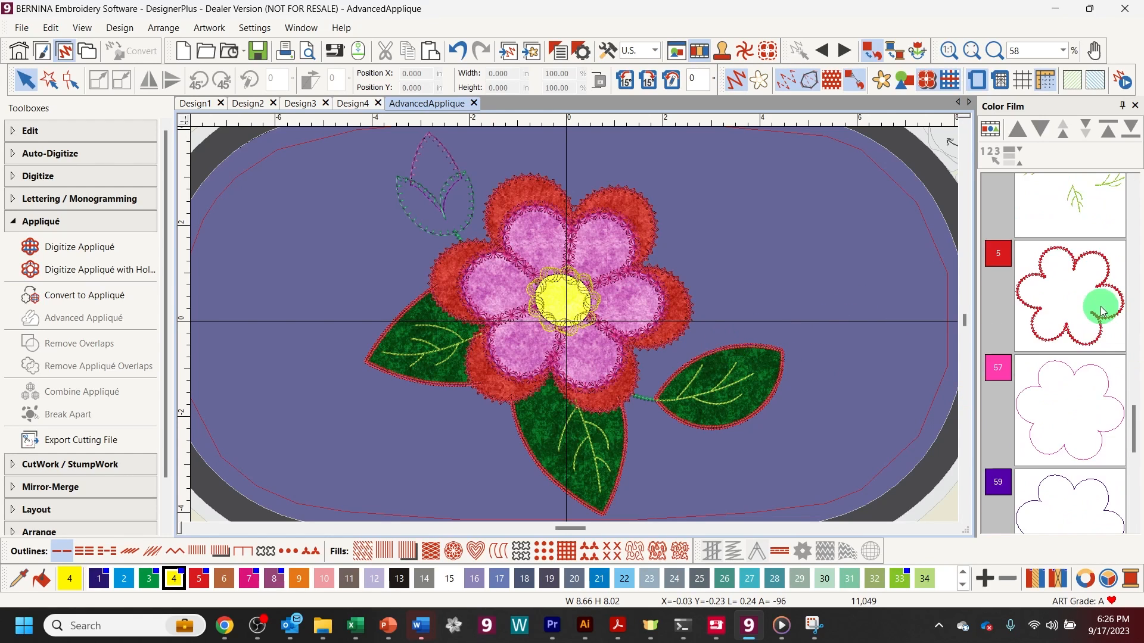
pyautogui.scroll(2, 1101, 311)
pyautogui.scroll(2, 1088, 302)
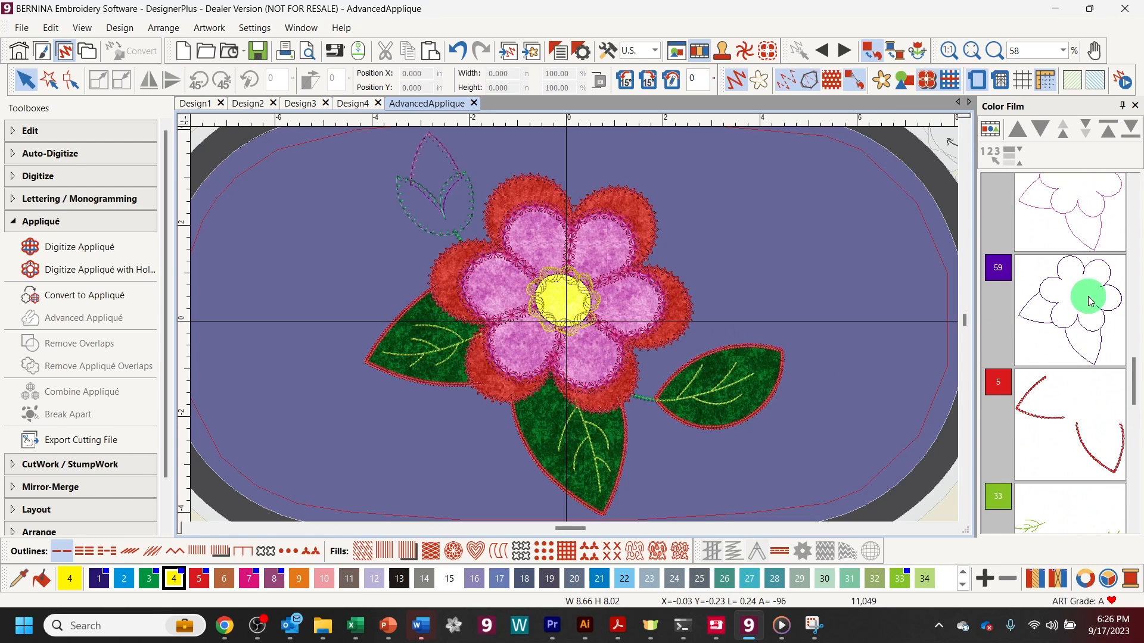
pyautogui.click(1102, 446)
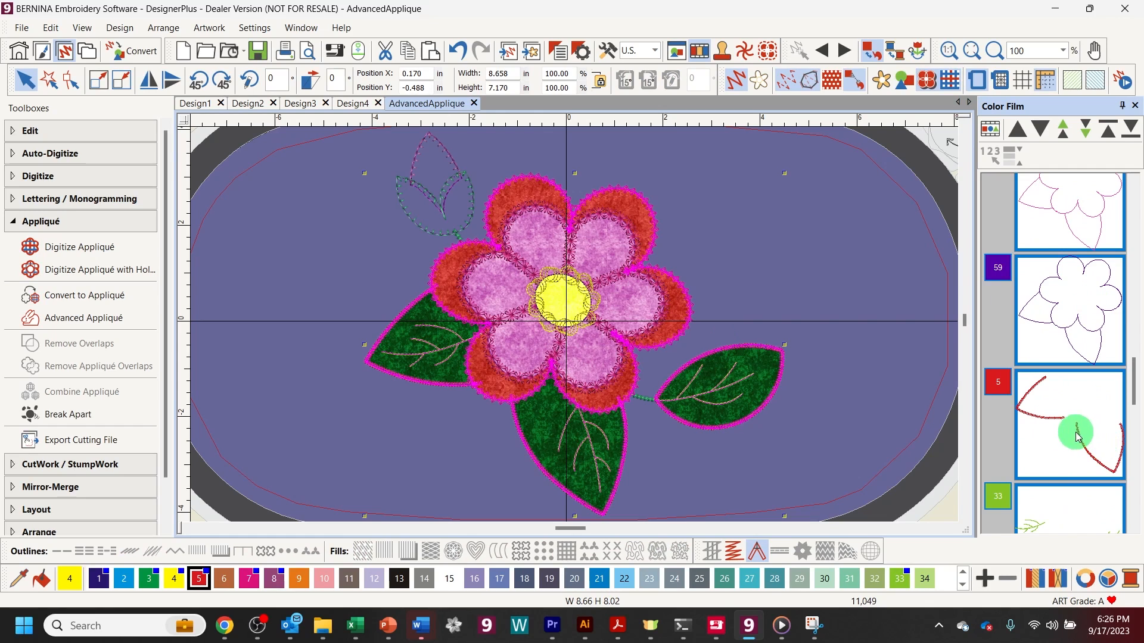
pyautogui.click(55, 417)
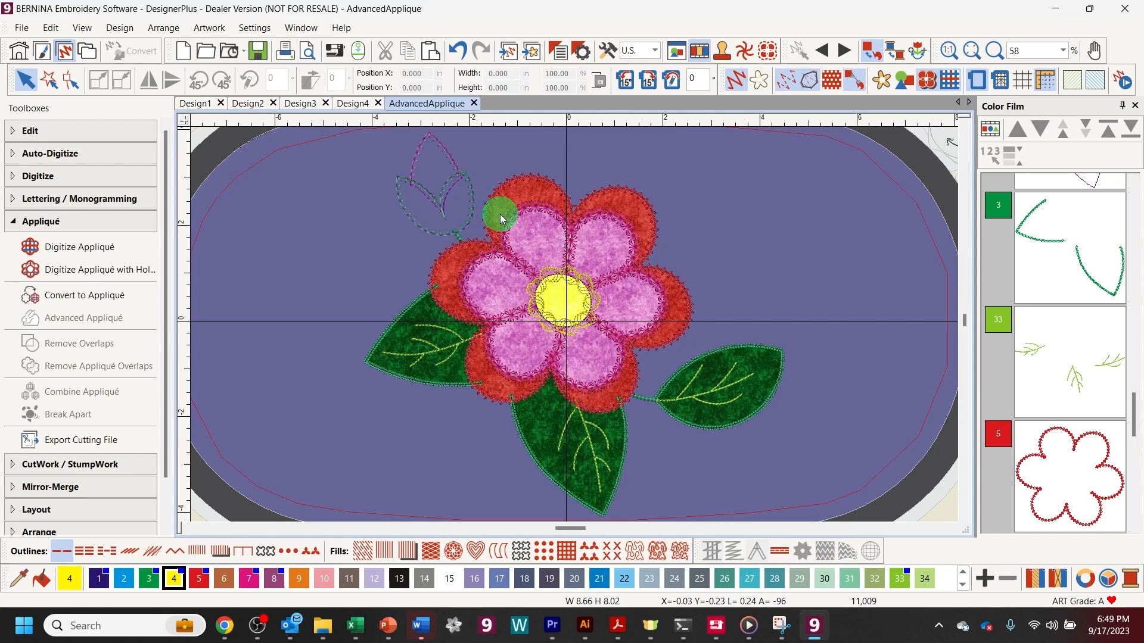
# Step: Open the print preview and accept print options that include appliqué patterns at 100% of actual size
pyautogui.click(308, 54)
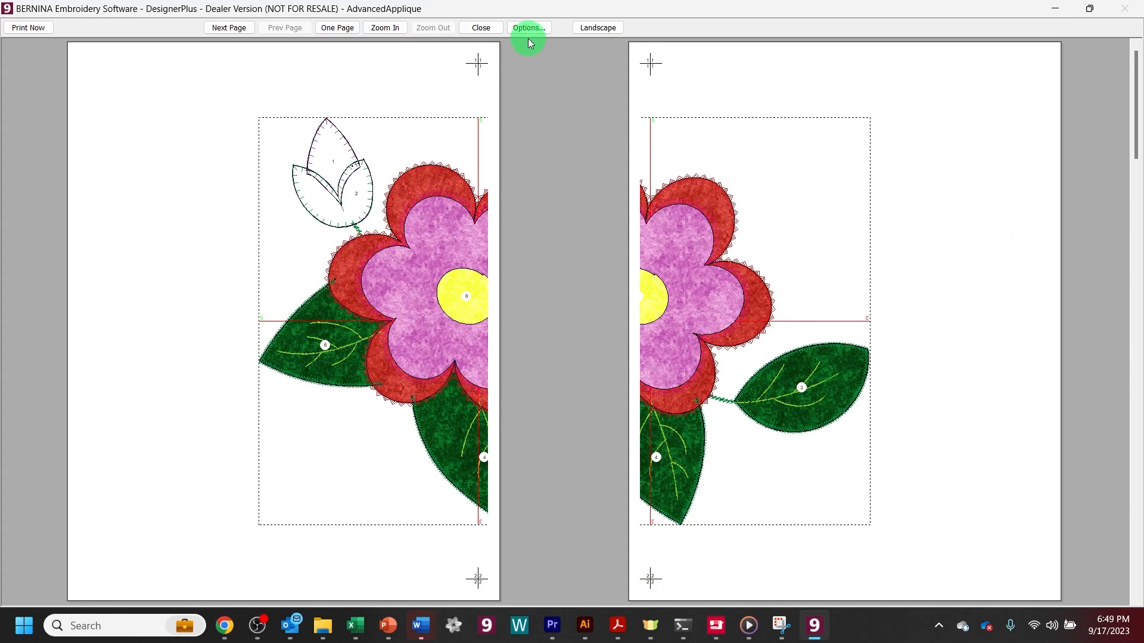
pyautogui.click(530, 30)
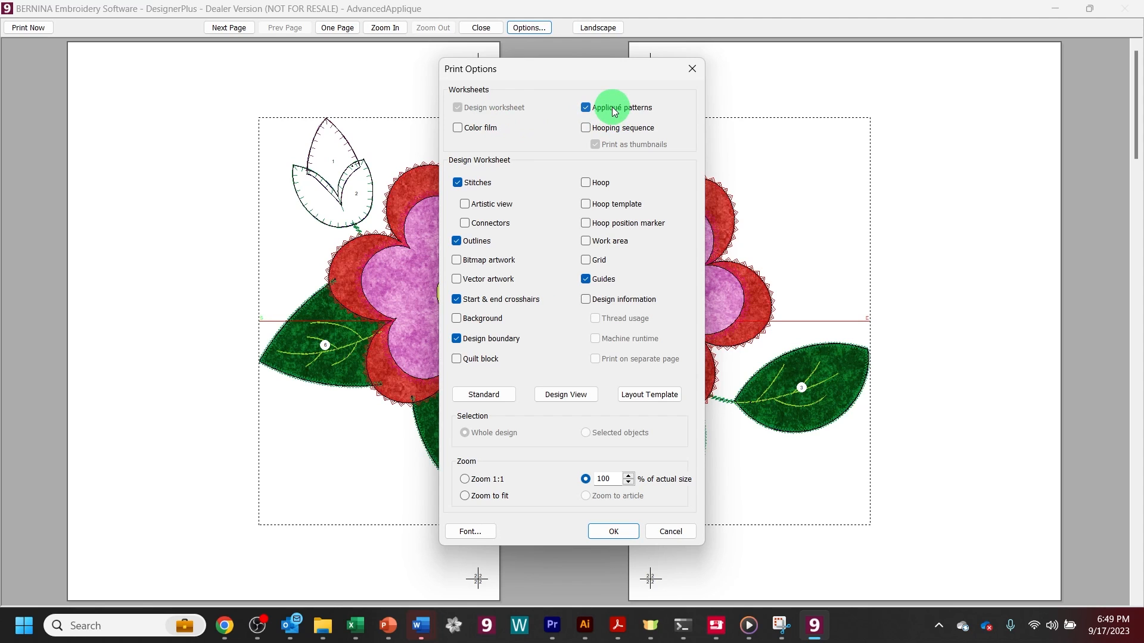
pyautogui.click(595, 532)
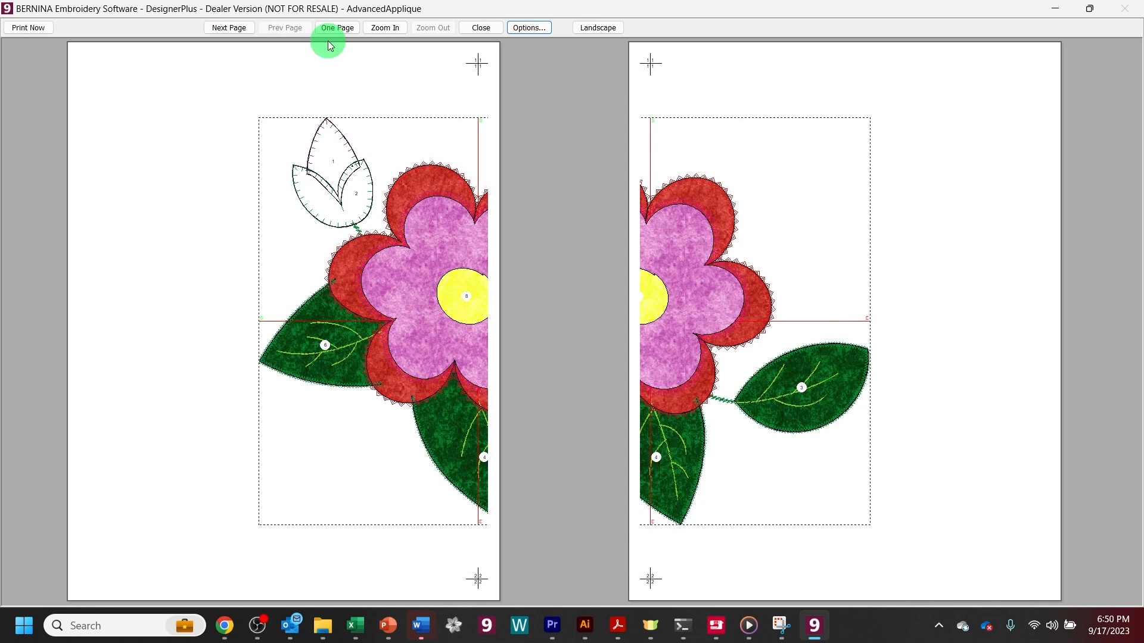
# Step: Page through the preview to the last appliqué pattern page and print the worksheets
pyautogui.click(244, 28)
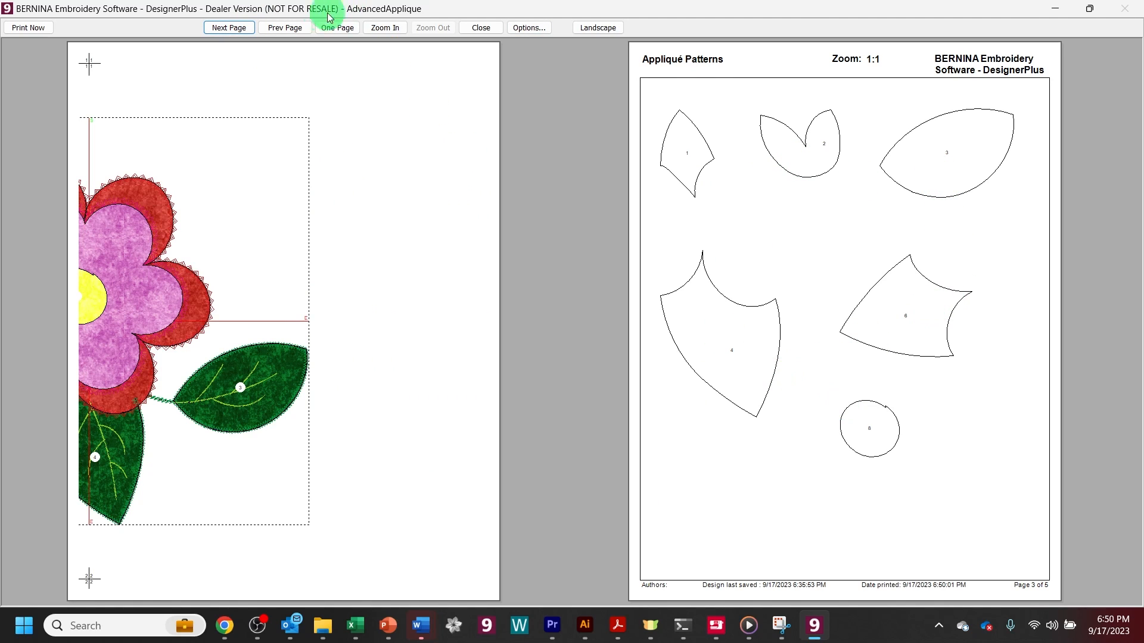
pyautogui.click(244, 28)
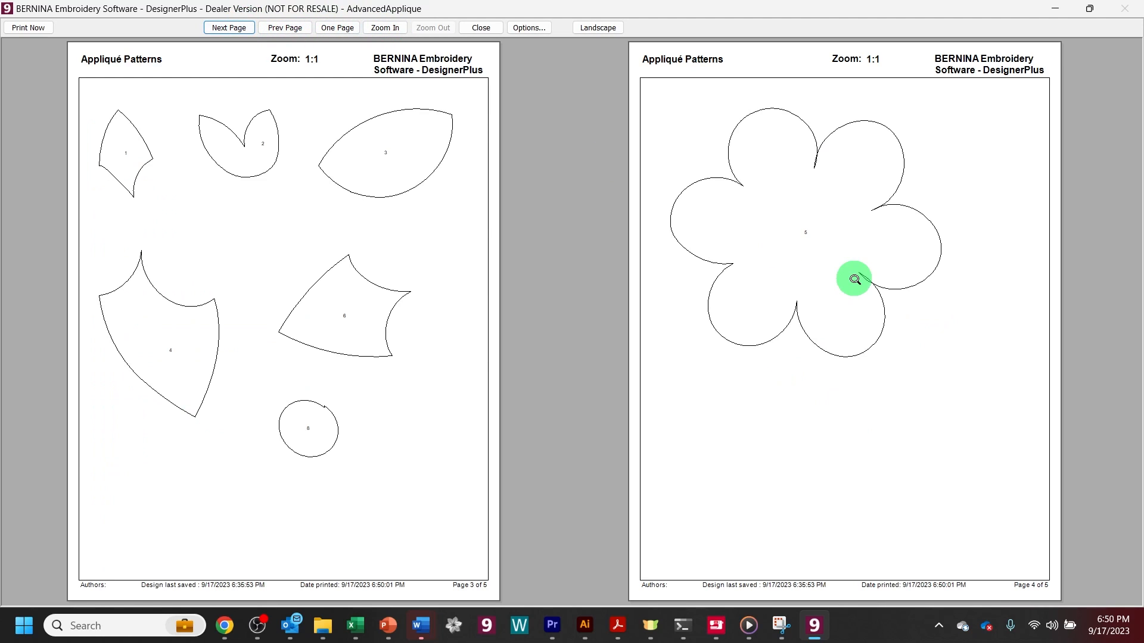
pyautogui.click(240, 29)
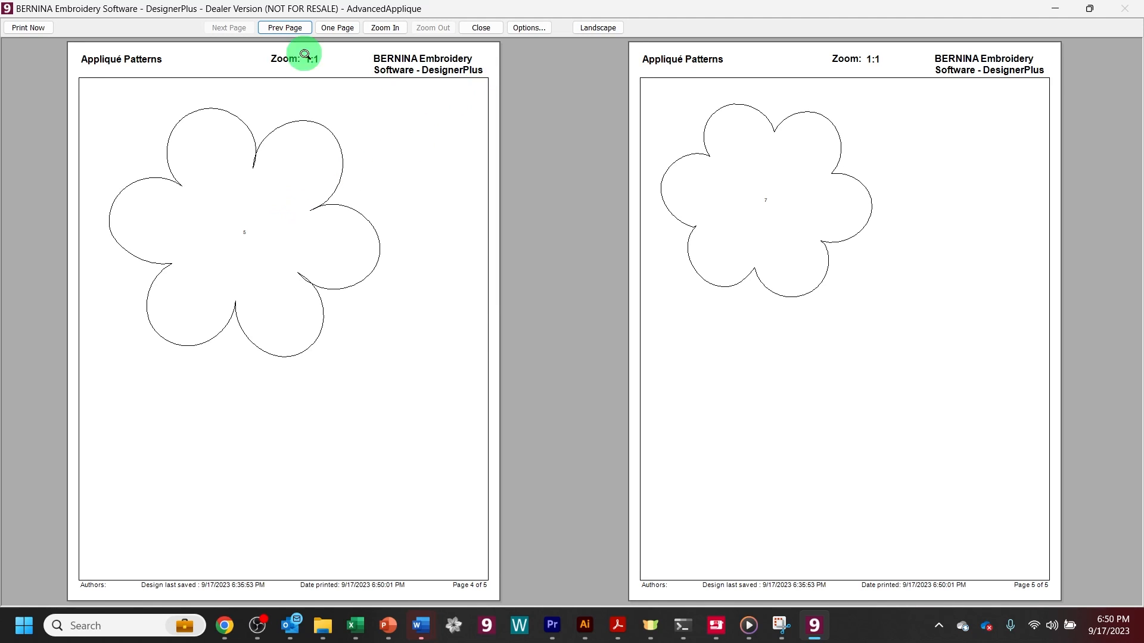
pyautogui.click(27, 27)
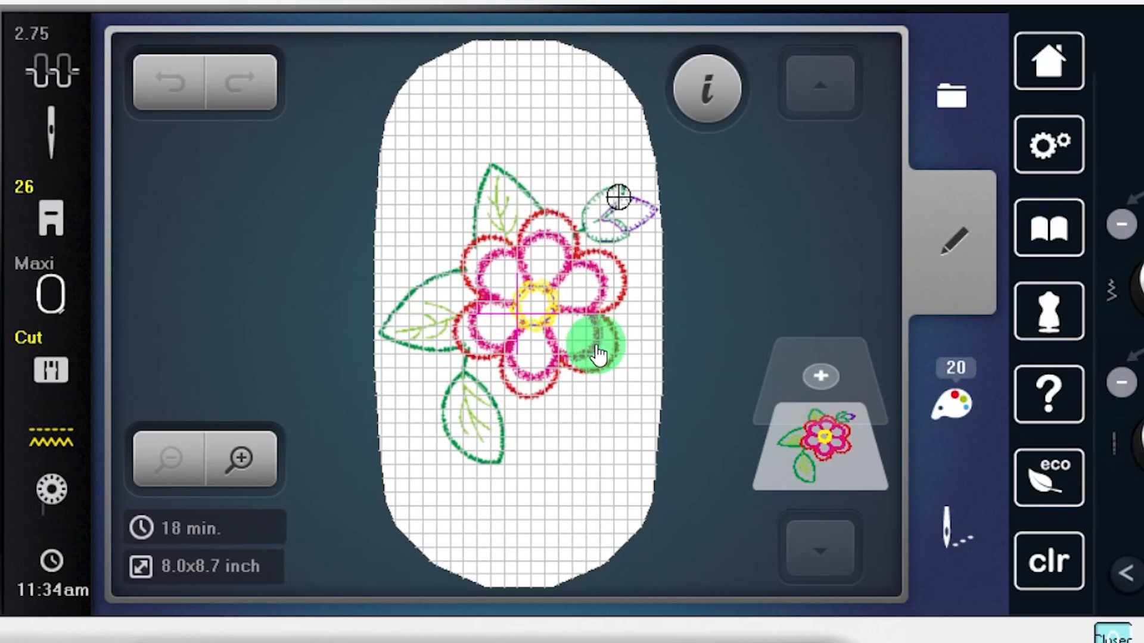
# Step: Open the design's color list on the embroidery machine screen and examine which parts stitch in colors 1 to 10
pyautogui.click(965, 387)
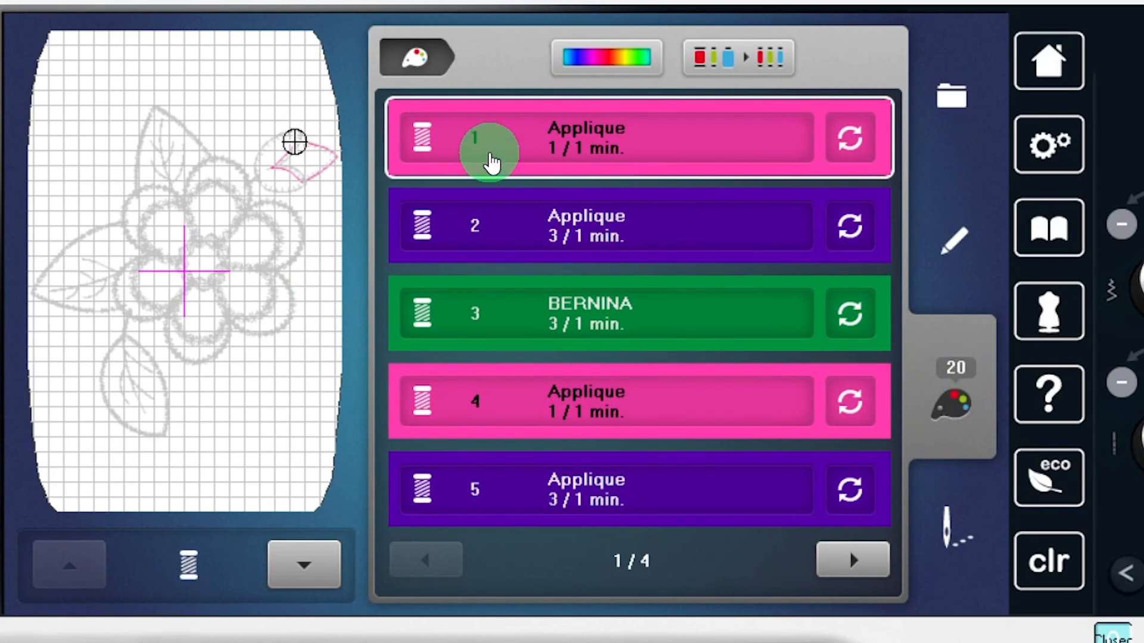
pyautogui.click(511, 223)
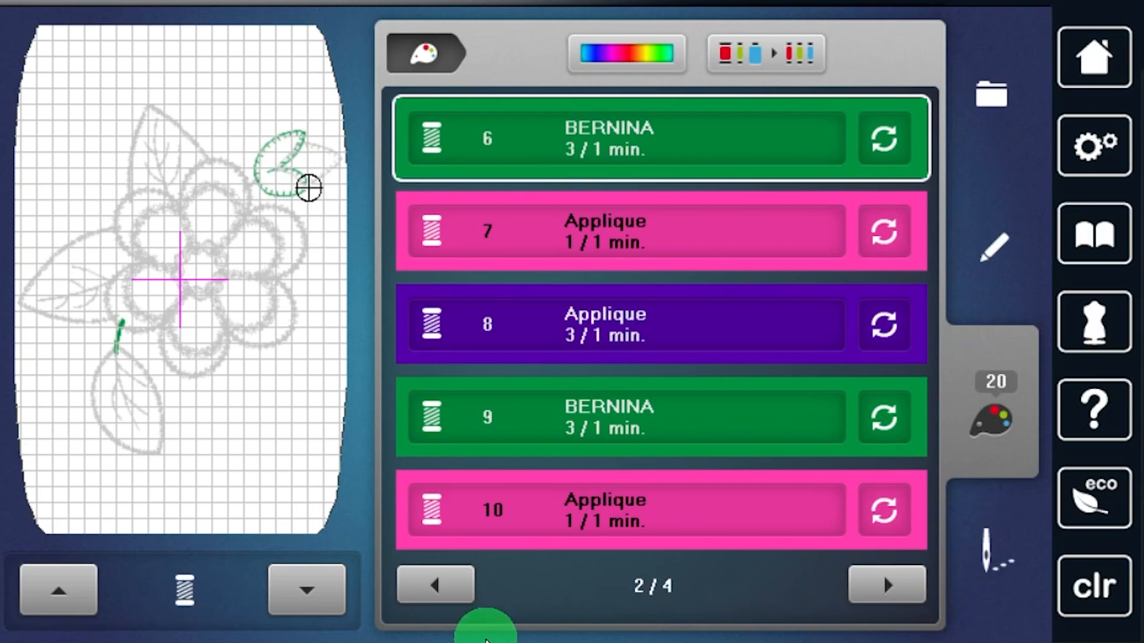
pyautogui.click(447, 572)
pyautogui.click(874, 572)
pyautogui.click(538, 239)
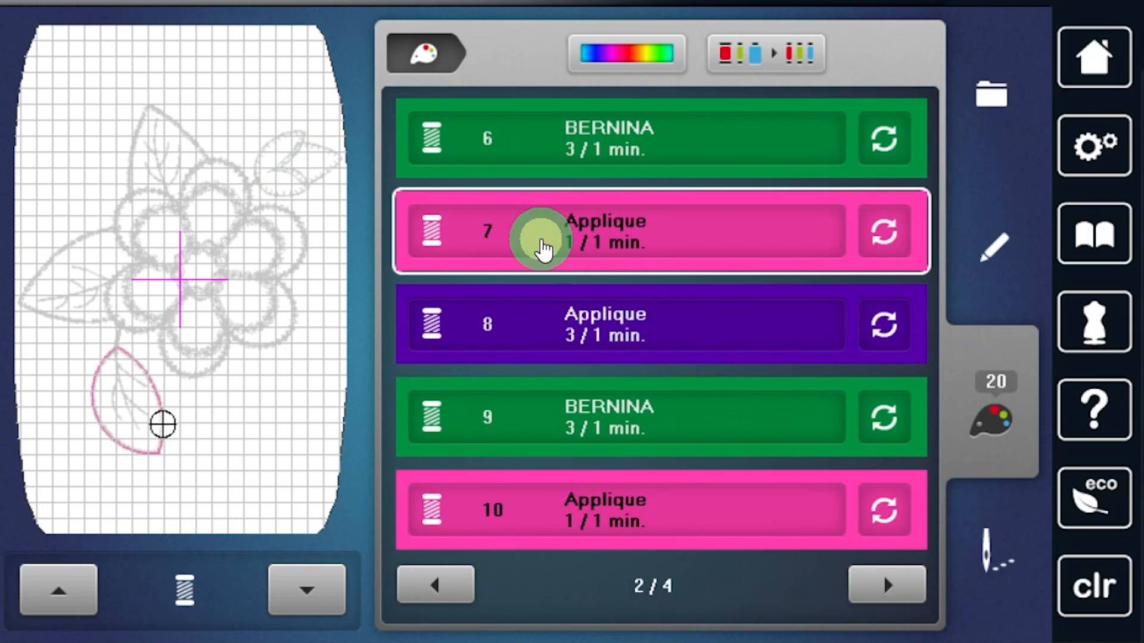
pyautogui.click(528, 406)
# Step: Examine colors 11 to 20 one by one to see which flower, leaf and center parts each one stitches
pyautogui.click(896, 594)
pyautogui.click(629, 159)
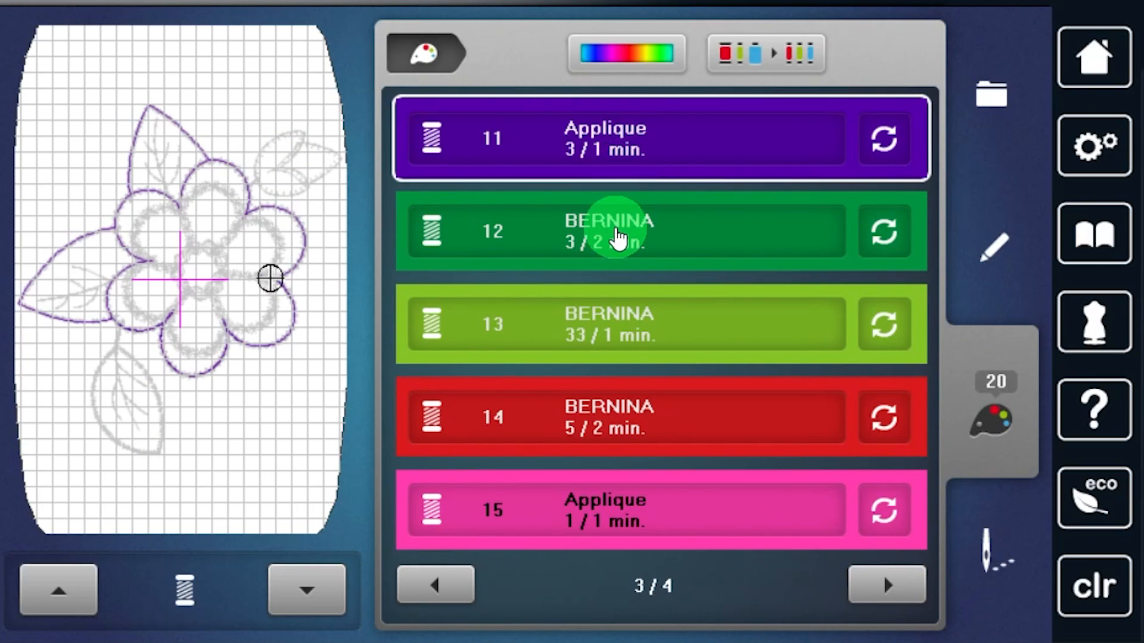
pyautogui.click(615, 229)
pyautogui.click(603, 309)
pyautogui.click(597, 411)
pyautogui.click(604, 506)
pyautogui.click(859, 586)
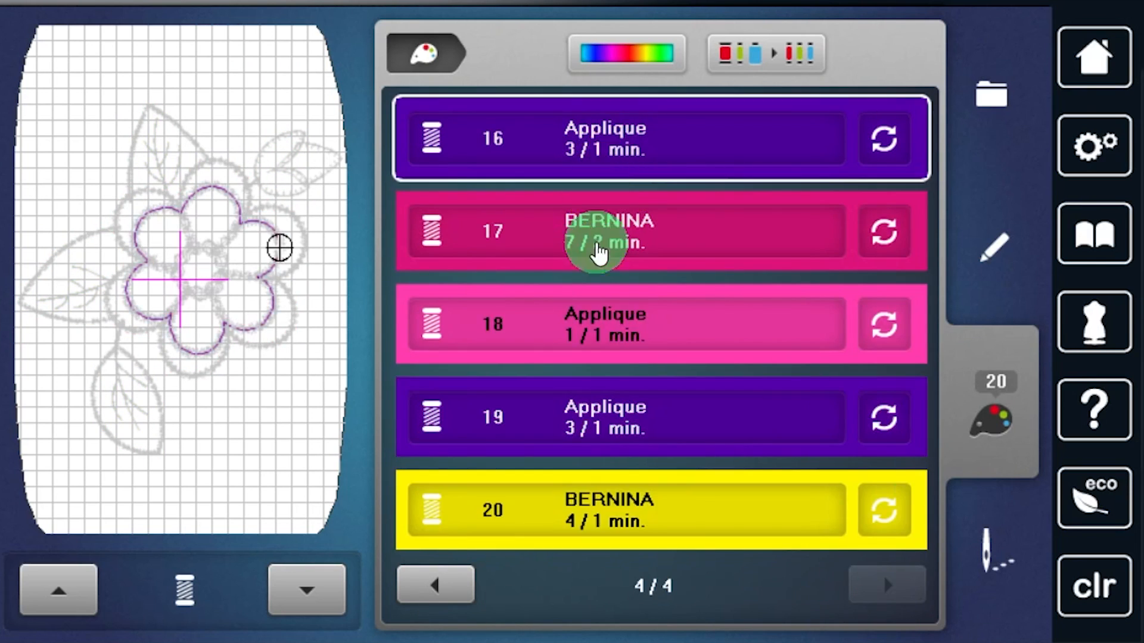
pyautogui.click(595, 244)
pyautogui.click(595, 331)
pyautogui.click(595, 420)
pyautogui.click(598, 515)
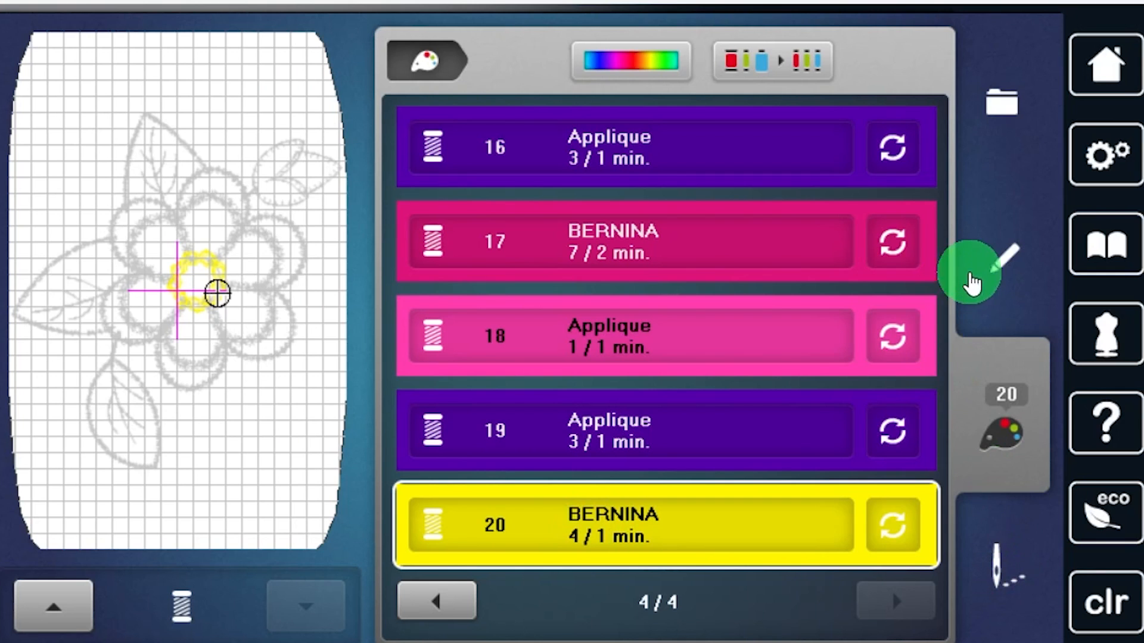
# Step: Return to the whole design, open its stitch-out view, confirm the hoop movement, and turn on color resequencing
pyautogui.click(985, 277)
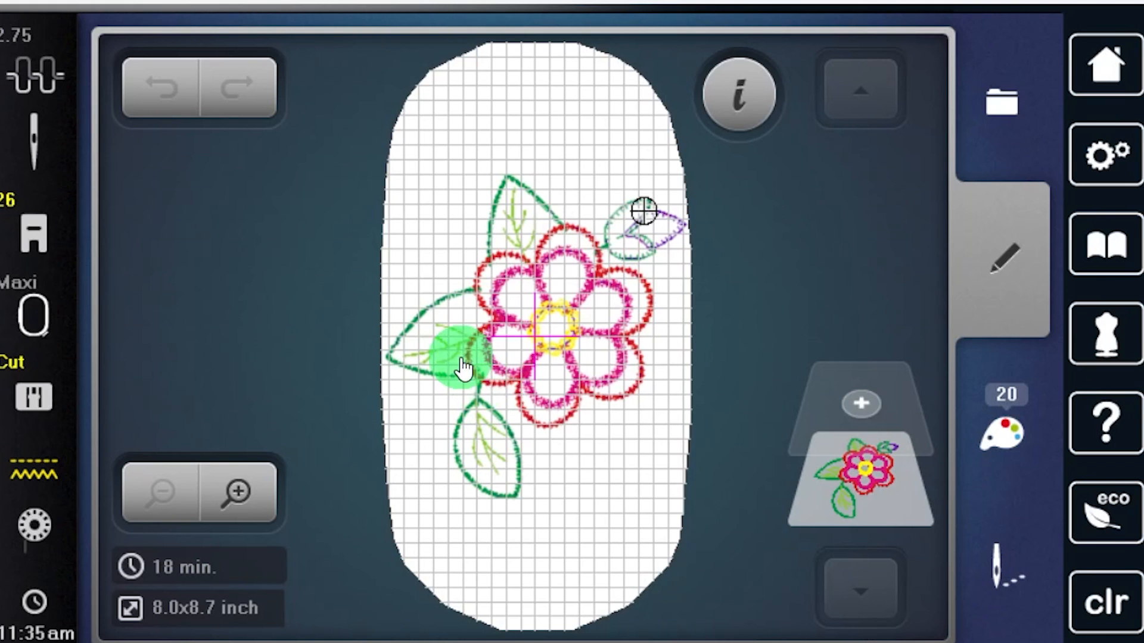
pyautogui.click(997, 572)
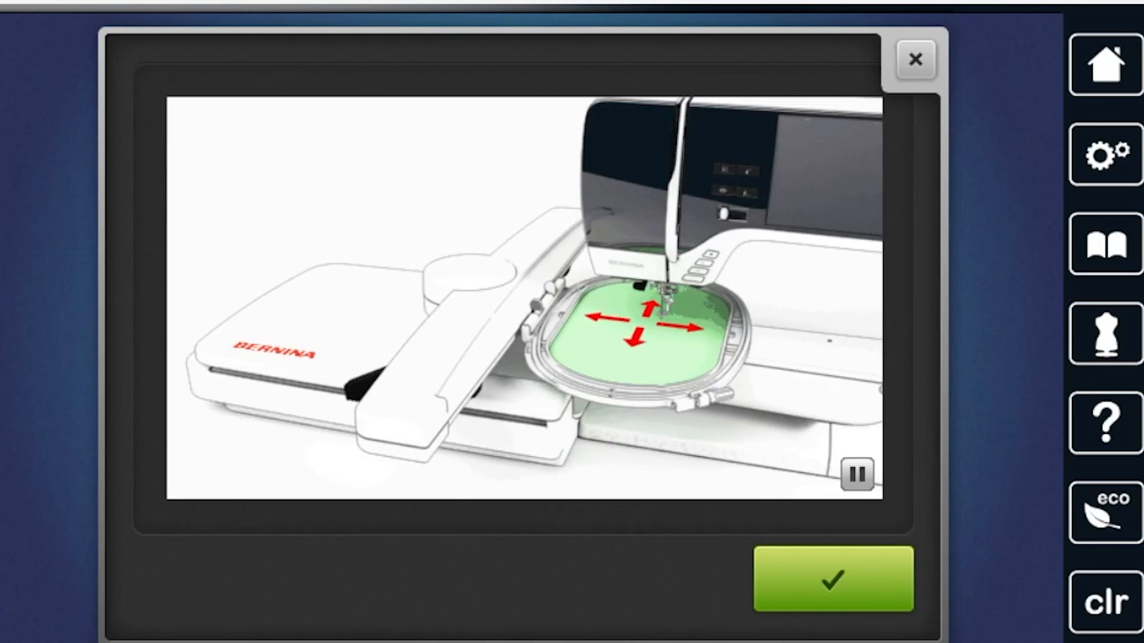
pyautogui.click(812, 584)
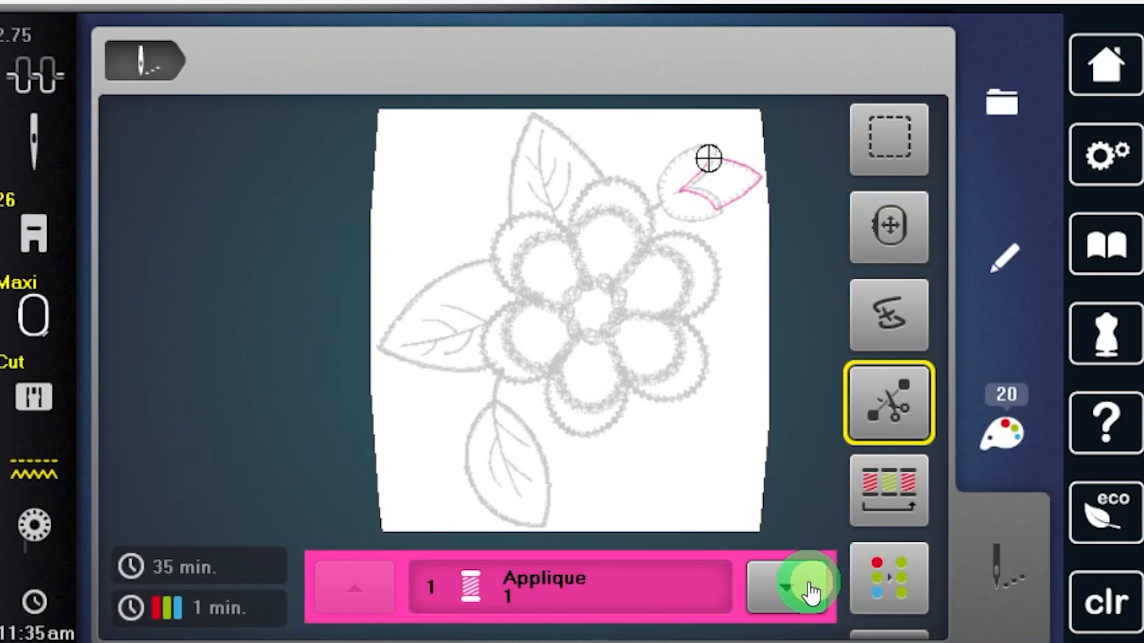
pyautogui.click(895, 508)
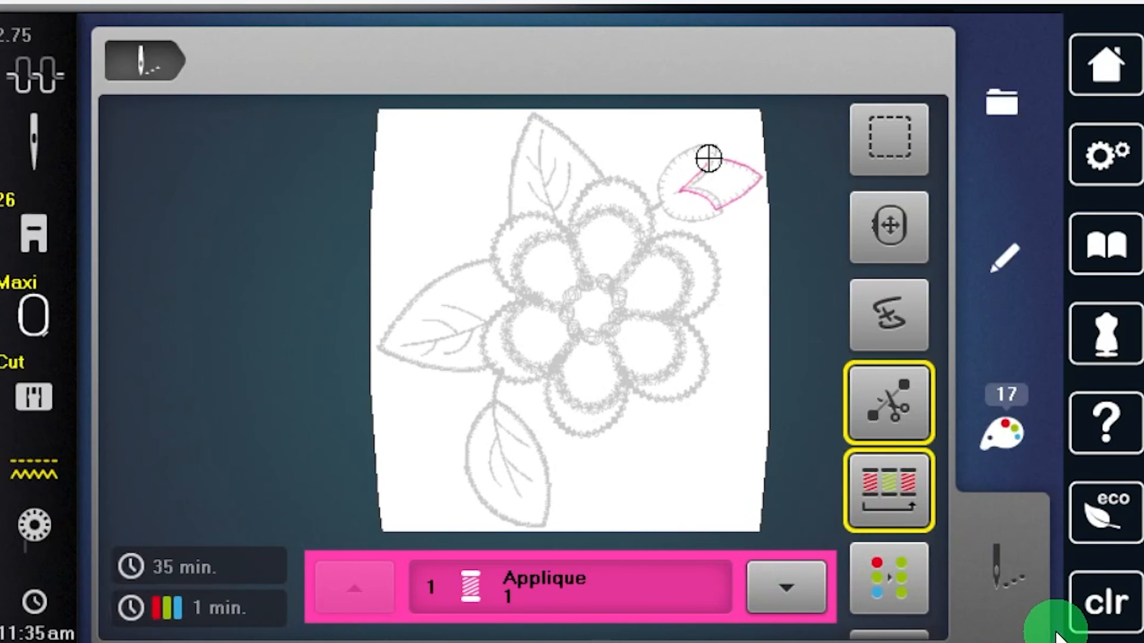
# Step: Step through resequenced colors 1 to 10 to examine which bud, leaf and flower parts each one stitches
pyautogui.click(799, 591)
pyautogui.click(798, 593)
pyautogui.click(797, 594)
pyautogui.click(796, 595)
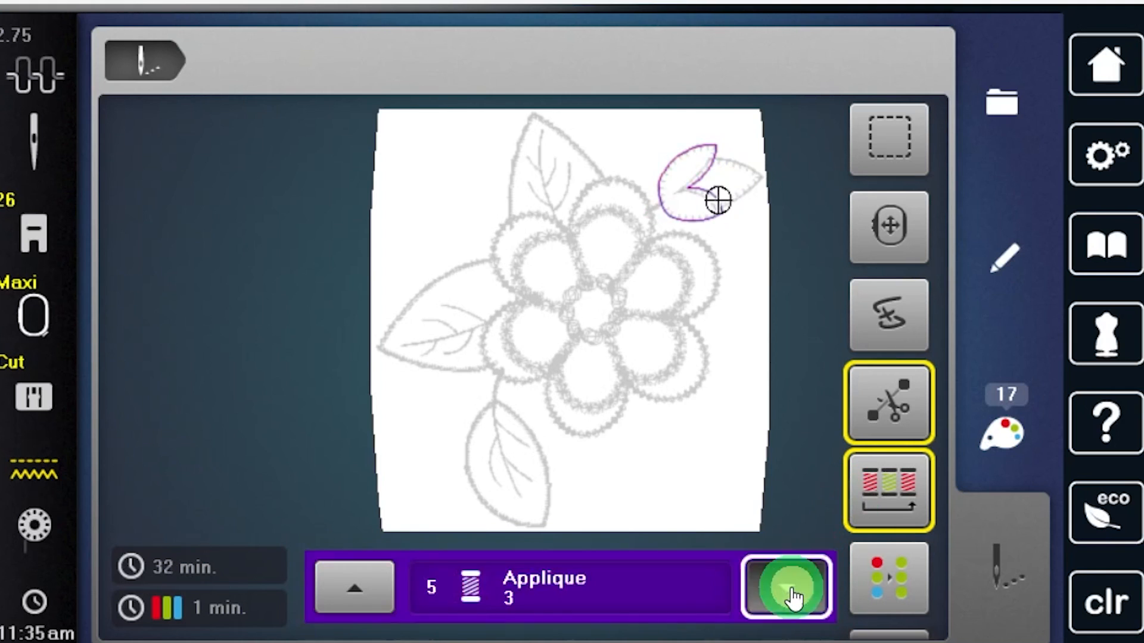
pyautogui.click(794, 596)
pyautogui.click(794, 597)
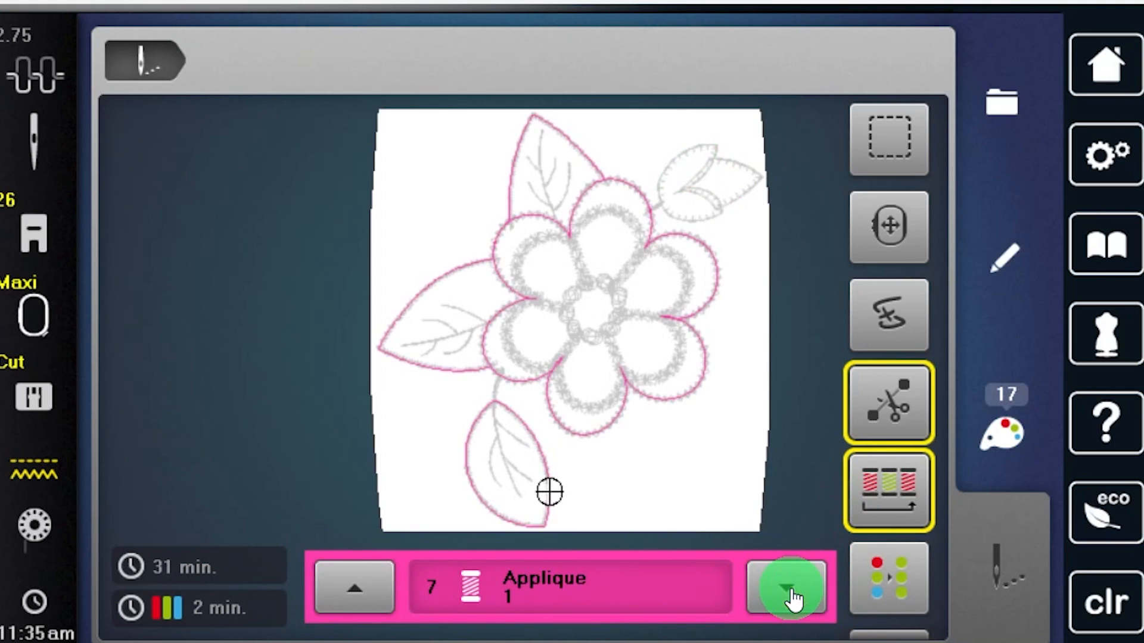
pyautogui.click(794, 598)
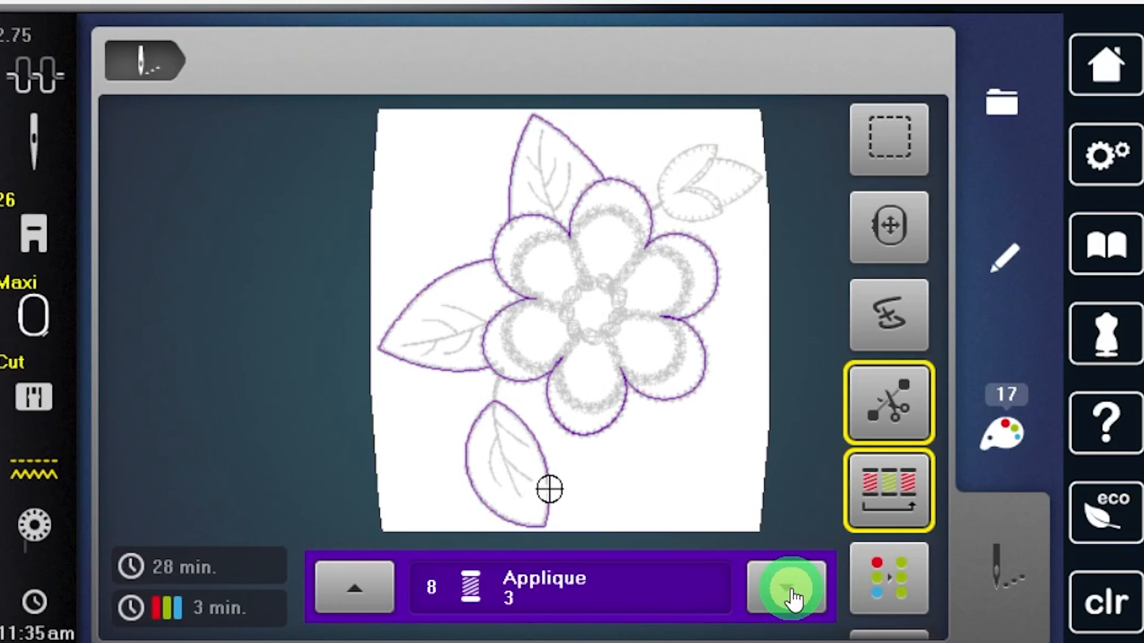
pyautogui.click(794, 599)
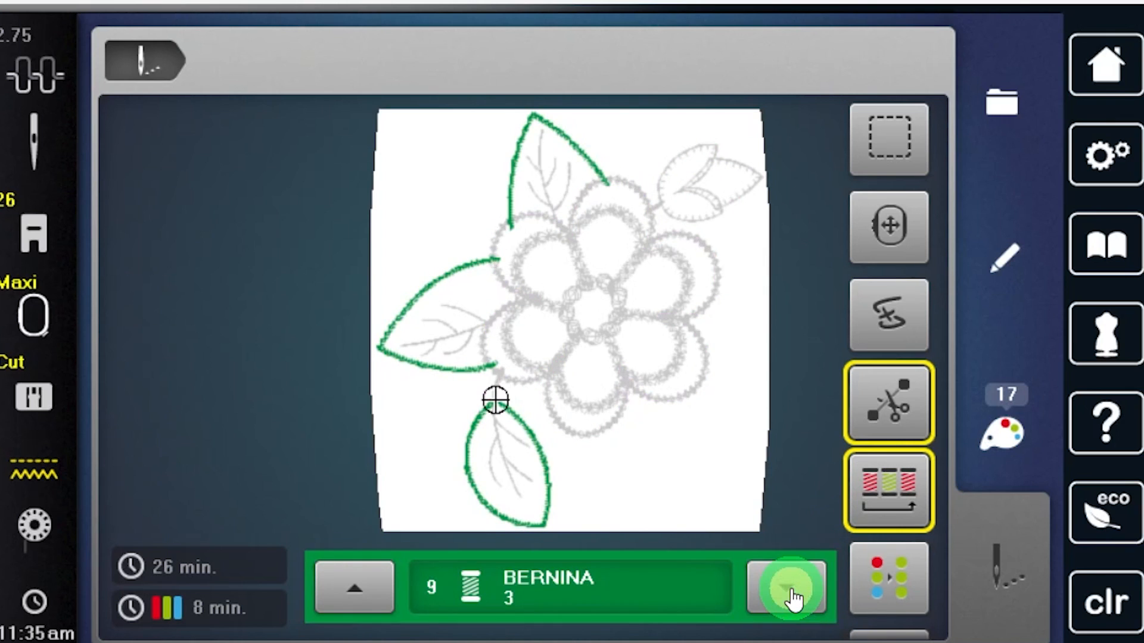
pyautogui.click(794, 598)
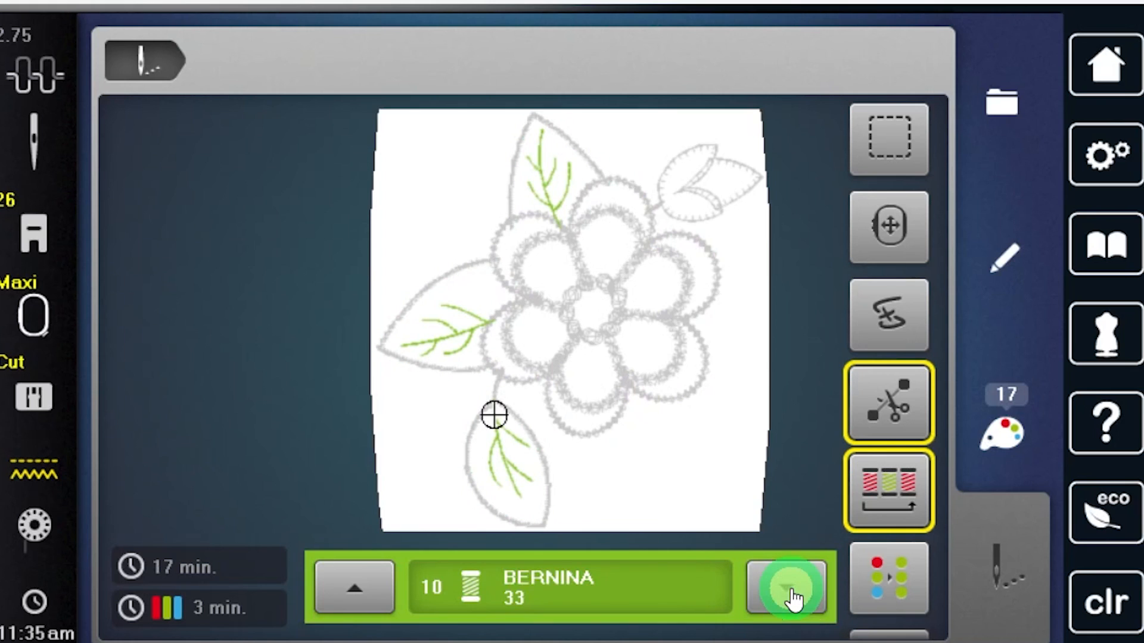
# Step: Examine resequenced colors 11 to 17 to see how the flower's outer petals, inner petals and center stitch out
pyautogui.click(794, 598)
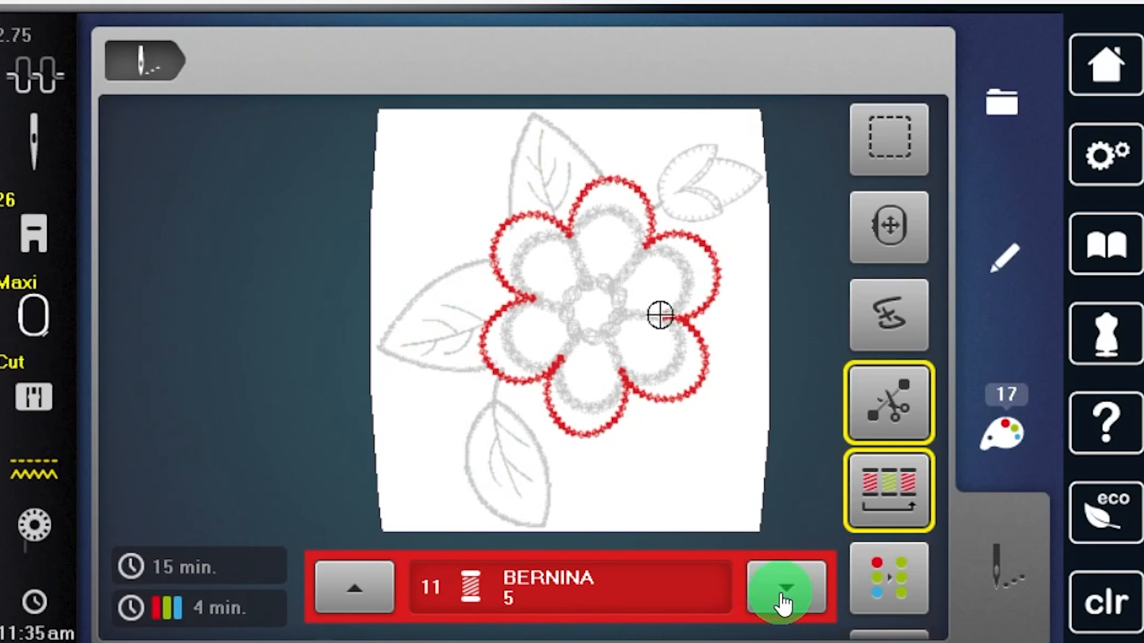
pyautogui.click(784, 599)
pyautogui.click(784, 599)
pyautogui.click(784, 599)
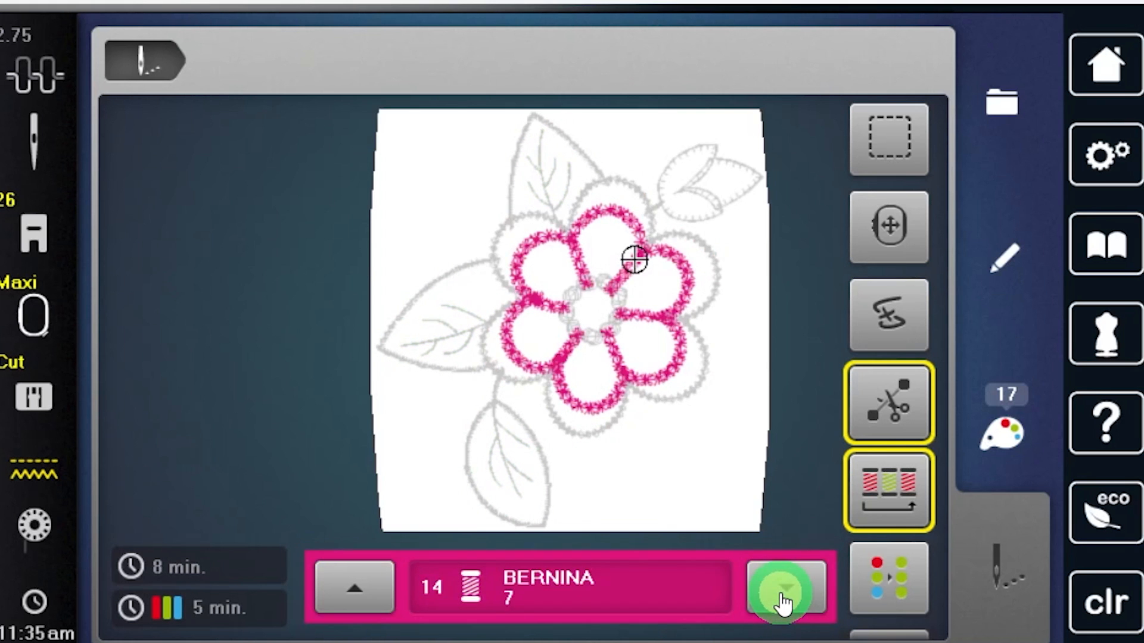
pyautogui.click(784, 598)
pyautogui.click(784, 598)
pyautogui.click(783, 598)
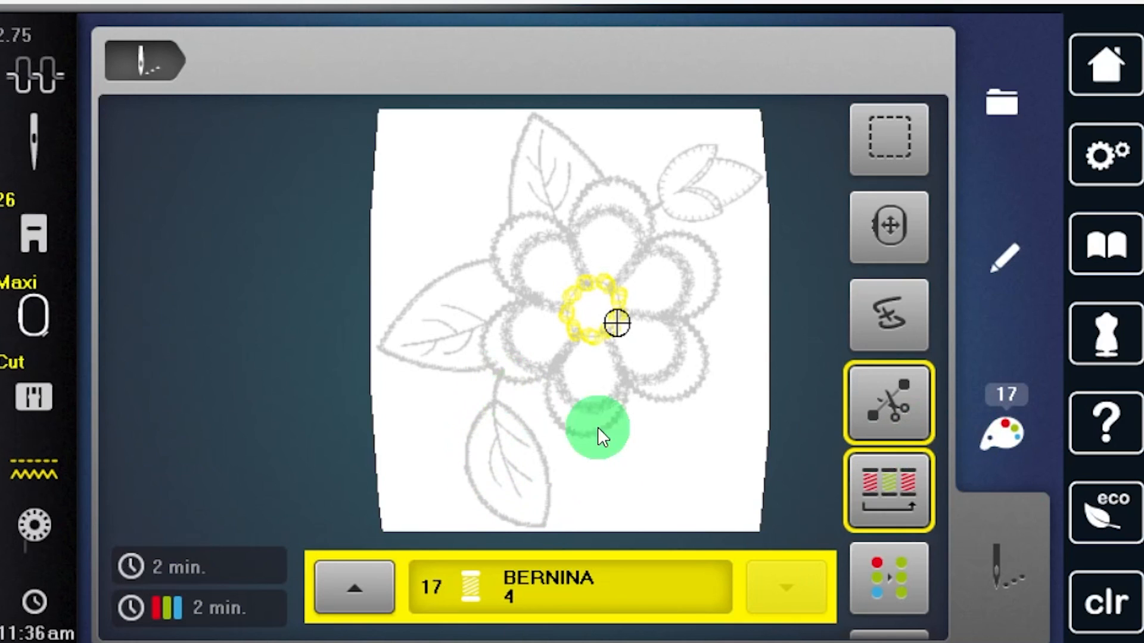
# Step: Switch color resequencing off and back on to compare the design's number of colors
pyautogui.click(888, 500)
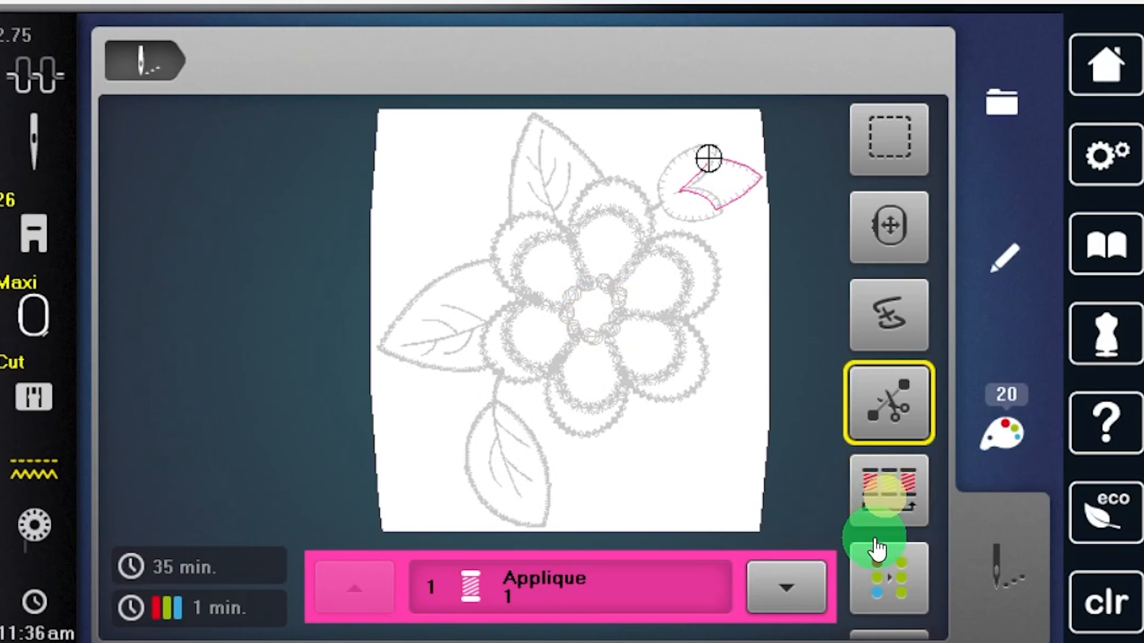
pyautogui.click(888, 495)
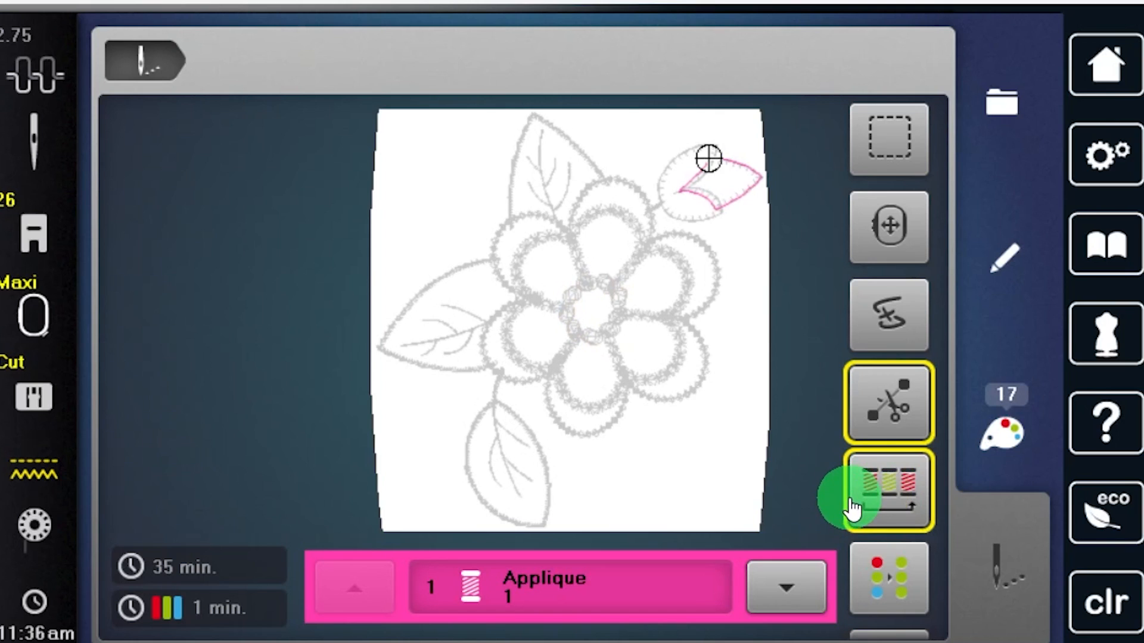